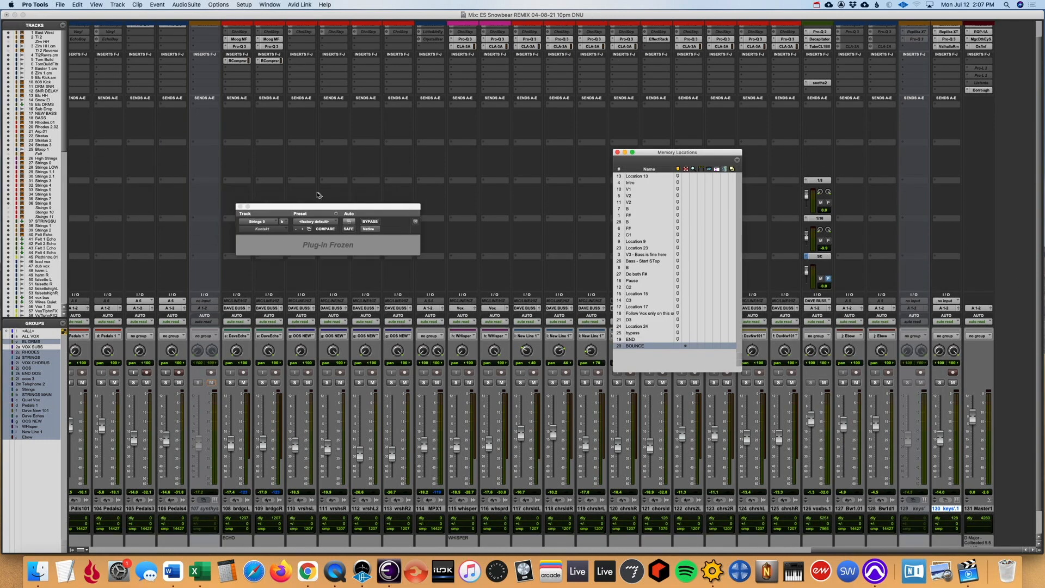
# - Close the frozen plug-in and Memory Locations windows, and fit the whole session with some empty timeline in the Edit window
pyautogui.click(239, 206)
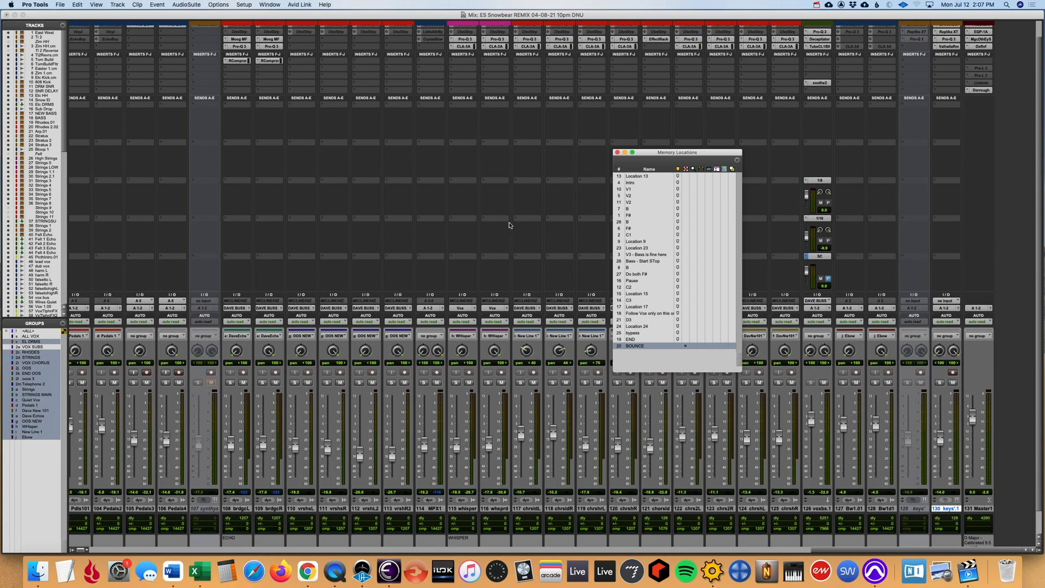
pyautogui.press('super+equal')
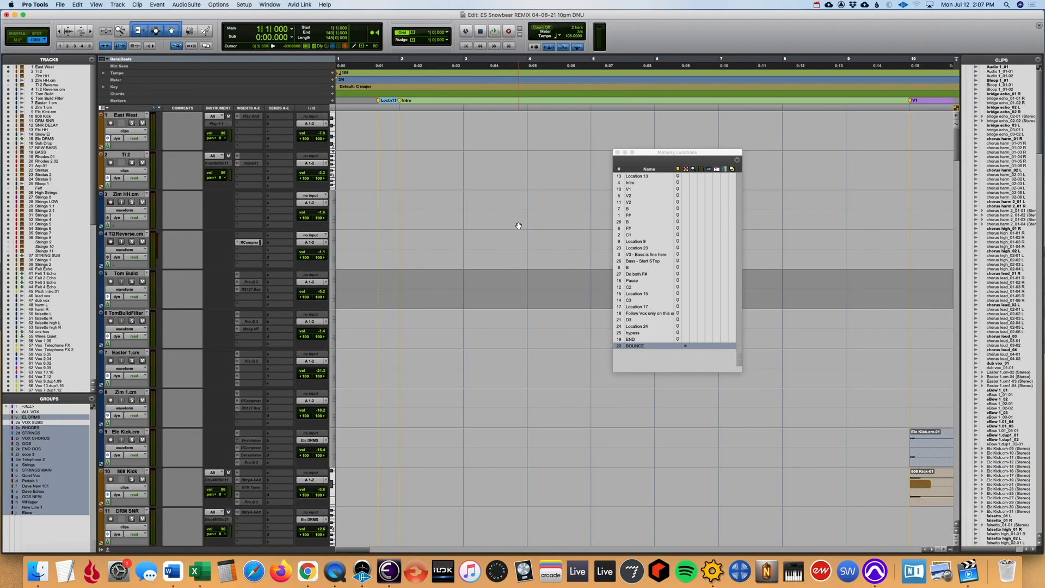
pyautogui.click(624, 153)
pyautogui.hotkey('alt', 'a')
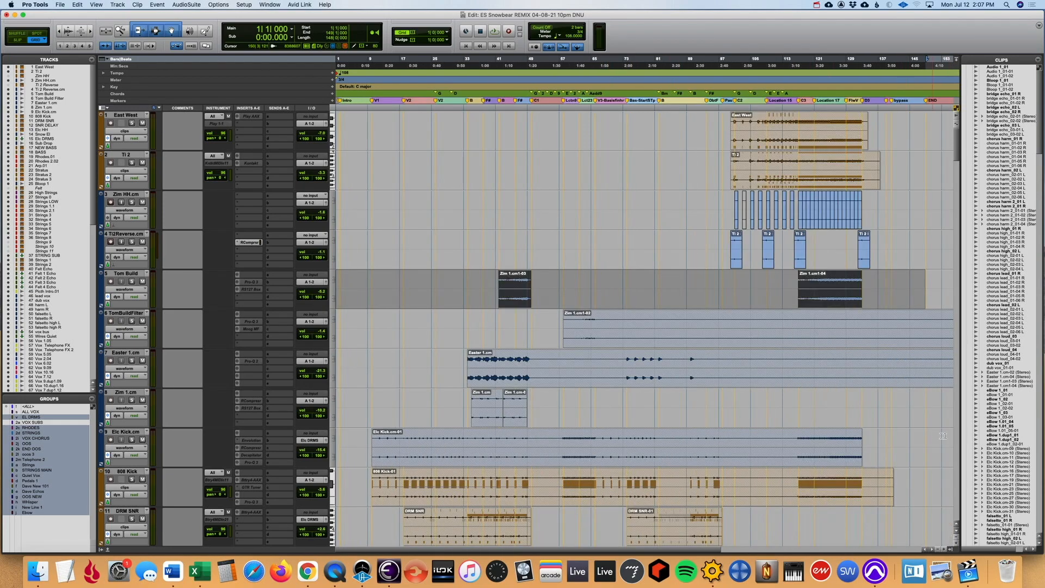
pyautogui.moveTo(959, 145); pyautogui.dragTo(958, 123)
pyautogui.press('super+bracketleft')
pyautogui.click(522, 128)
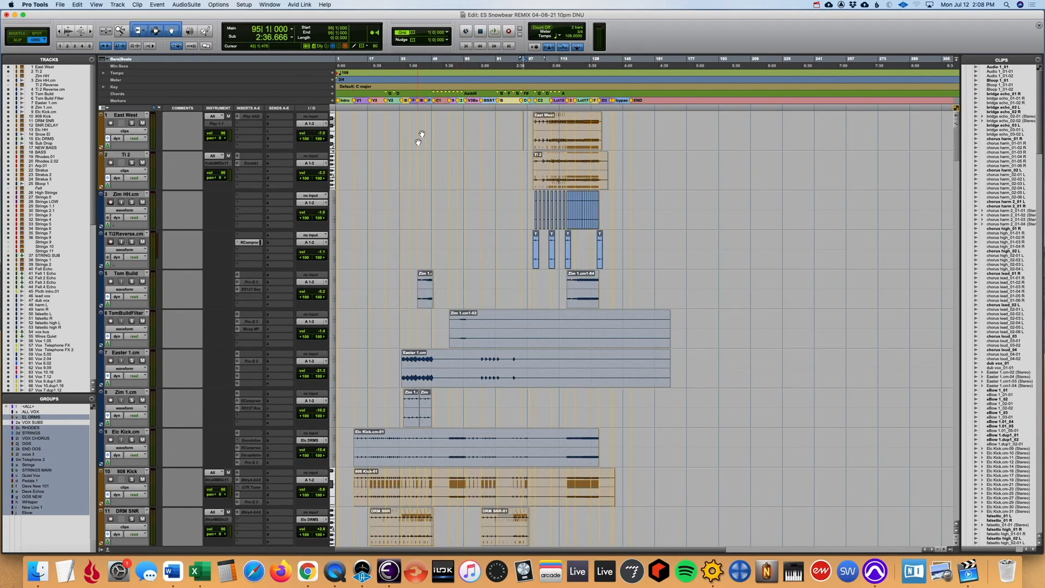
# - Play the session from the start and look through the tracks down to the Master 1 track
pyautogui.click(342, 100)
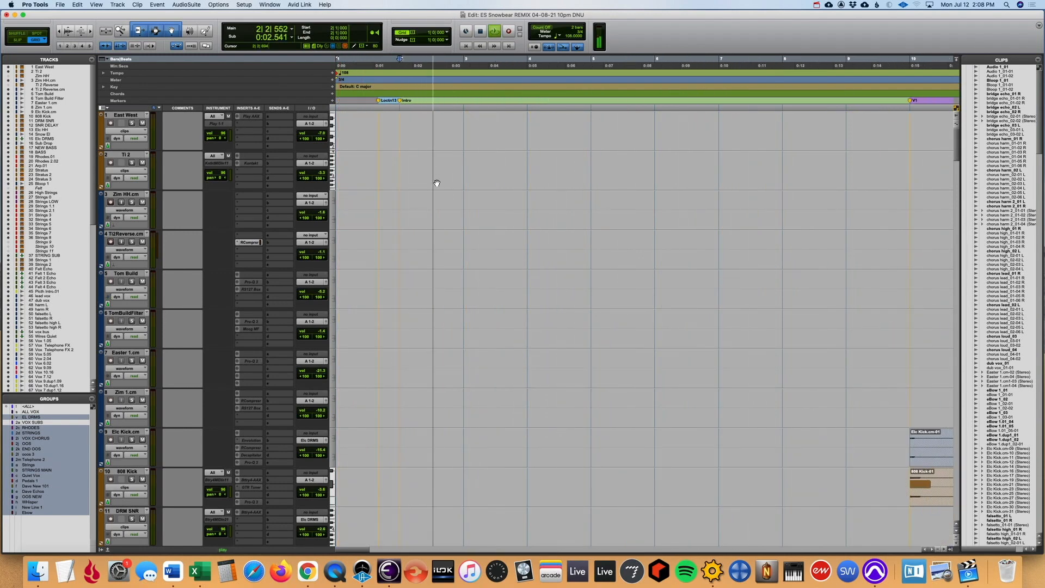
pyautogui.press('space')
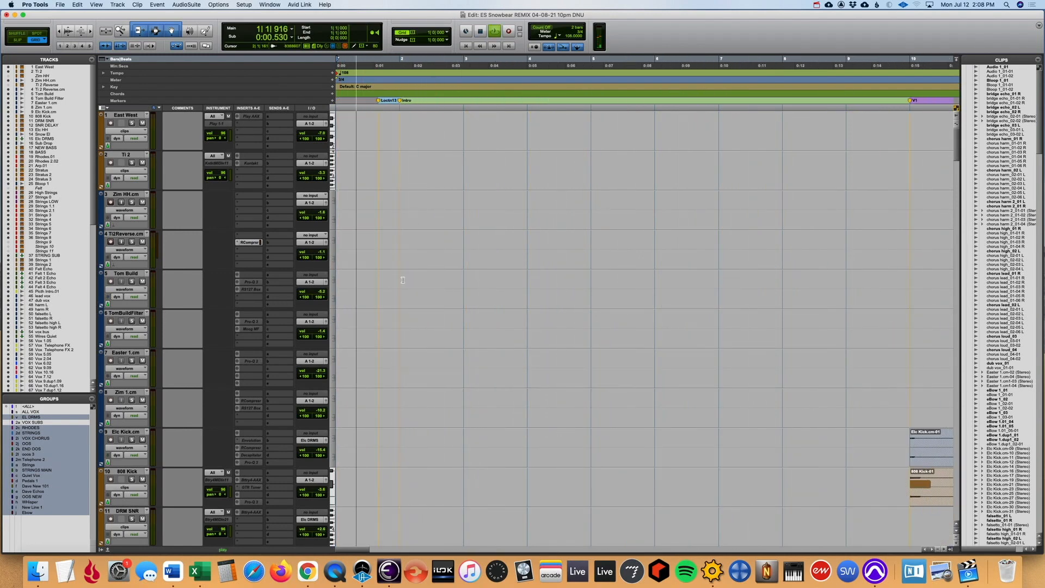
pyautogui.moveTo(956, 152); pyautogui.dragTo(959, 266)
pyautogui.press('r')
pyautogui.press('r')
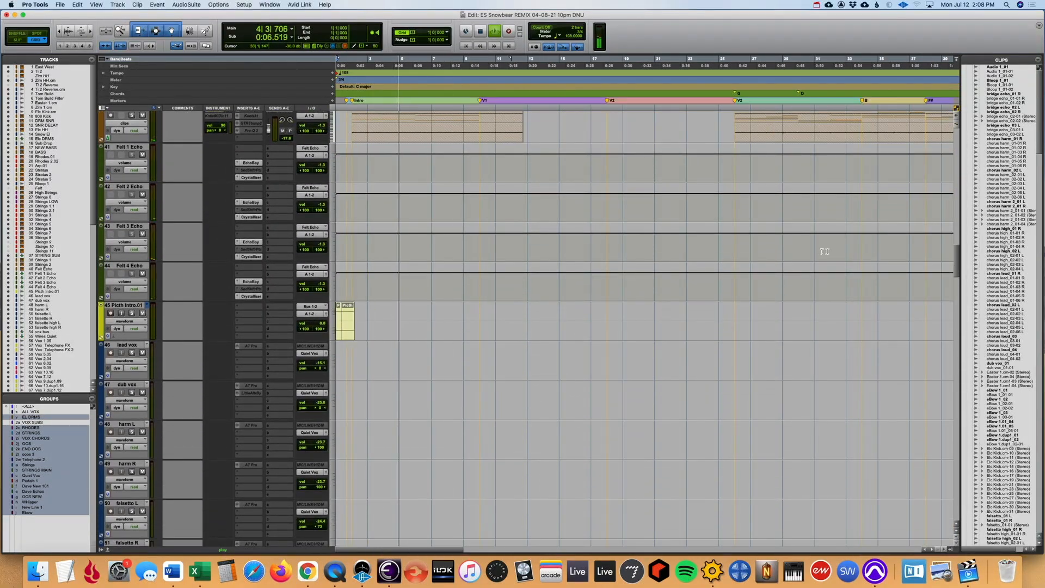
pyautogui.press('r')
pyautogui.moveTo(956, 261); pyautogui.dragTo(964, 510)
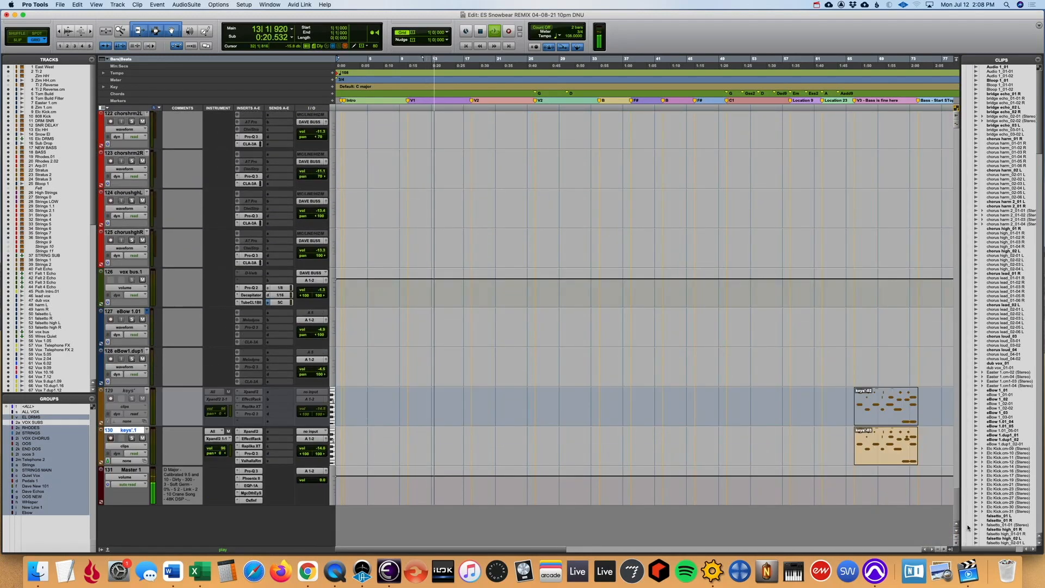
# - Show the full song timeline and review the vocal, string, bass and drum tracks back up to East West during playback
pyautogui.moveTo(970, 509); pyautogui.dragTo(970, 498)
pyautogui.press('r')
pyautogui.press('r')
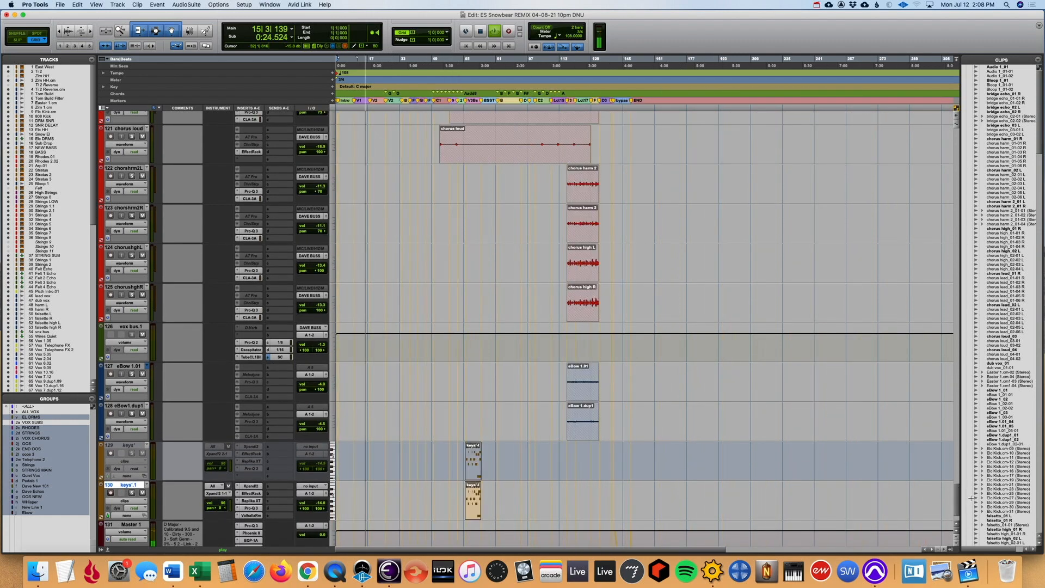
pyautogui.moveTo(957, 499); pyautogui.dragTo(966, 246)
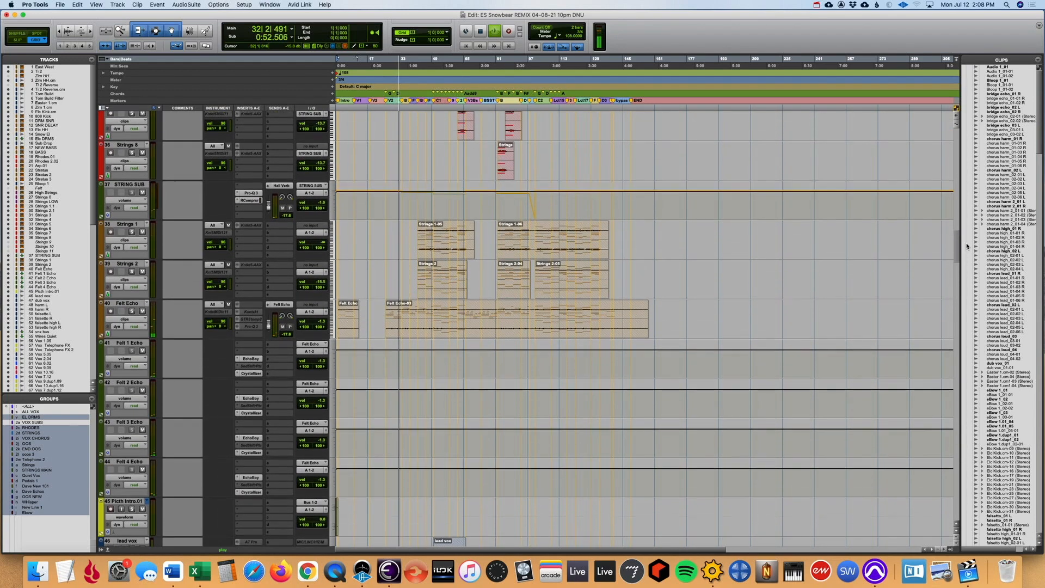
pyautogui.moveTo(966, 246); pyautogui.dragTo(964, 216)
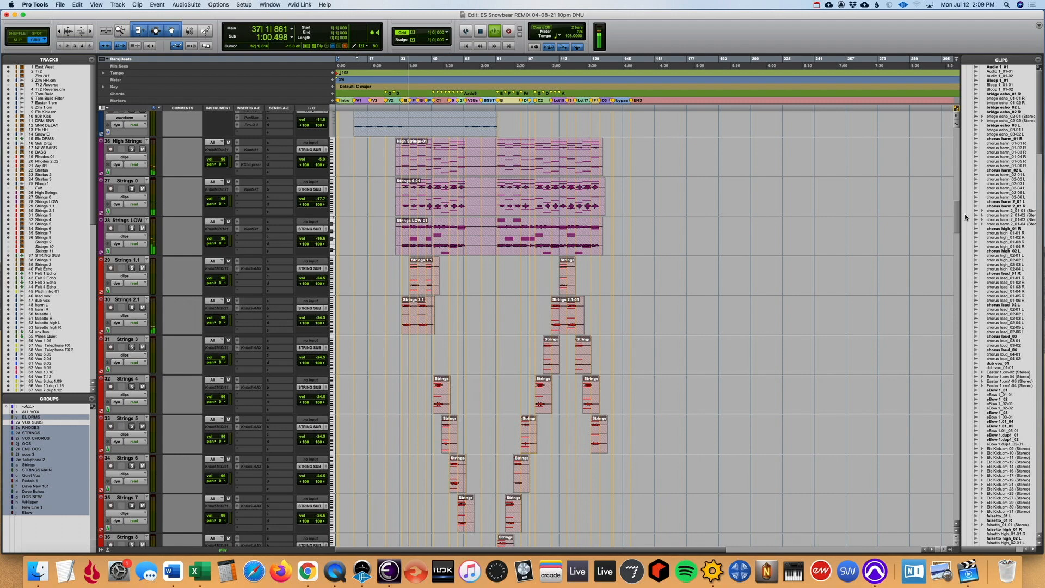
pyautogui.moveTo(964, 213); pyautogui.dragTo(945, 173)
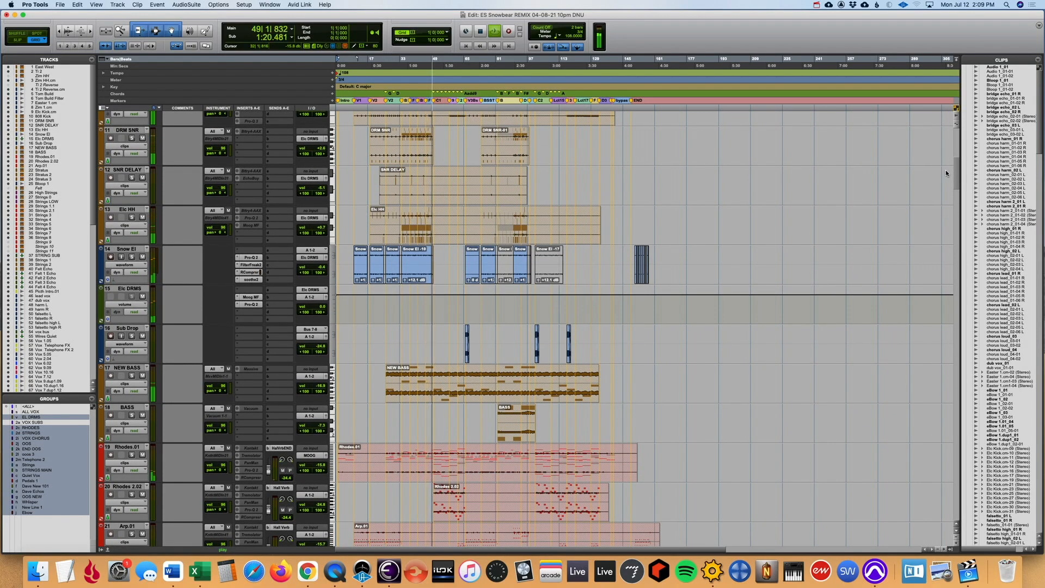
pyautogui.moveTo(946, 169); pyautogui.dragTo(943, 138)
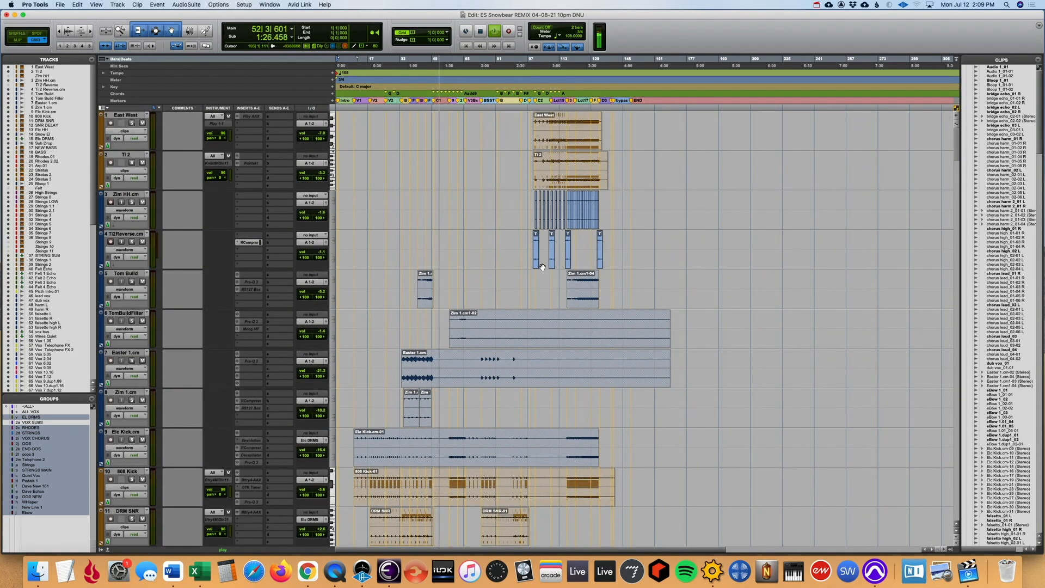
# - Restart playback at the B section following the Bass - Start STop marker and examine the drum and bass tracks
pyautogui.press('space')
pyautogui.click(497, 283)
pyautogui.press('space')
pyautogui.press('t')
pyautogui.press('t')
pyautogui.press('t')
pyautogui.press('r')
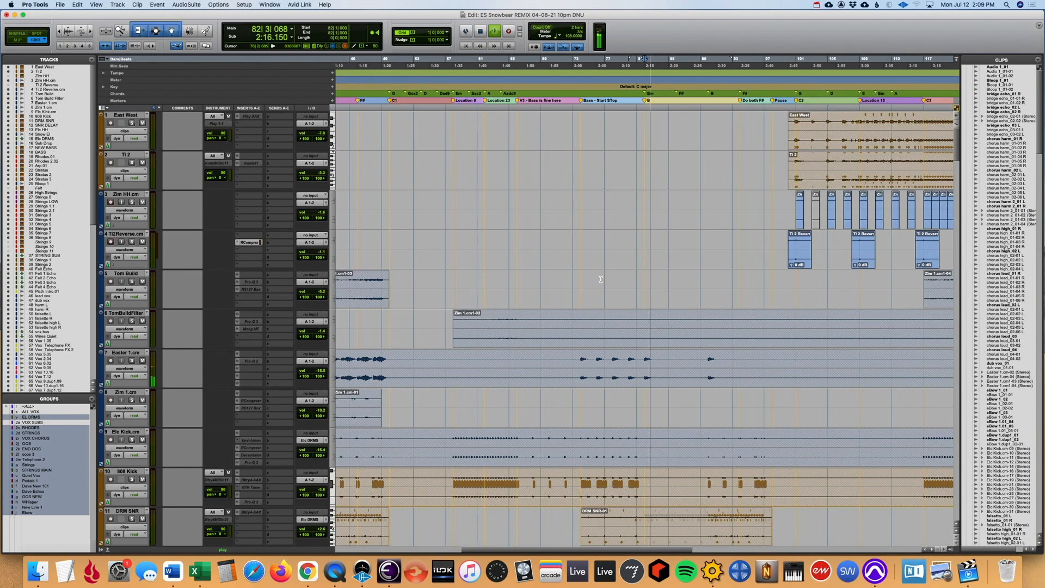
pyautogui.press('r')
pyautogui.scroll(-1, 662, 314)
pyautogui.scroll(-8, 663, 314)
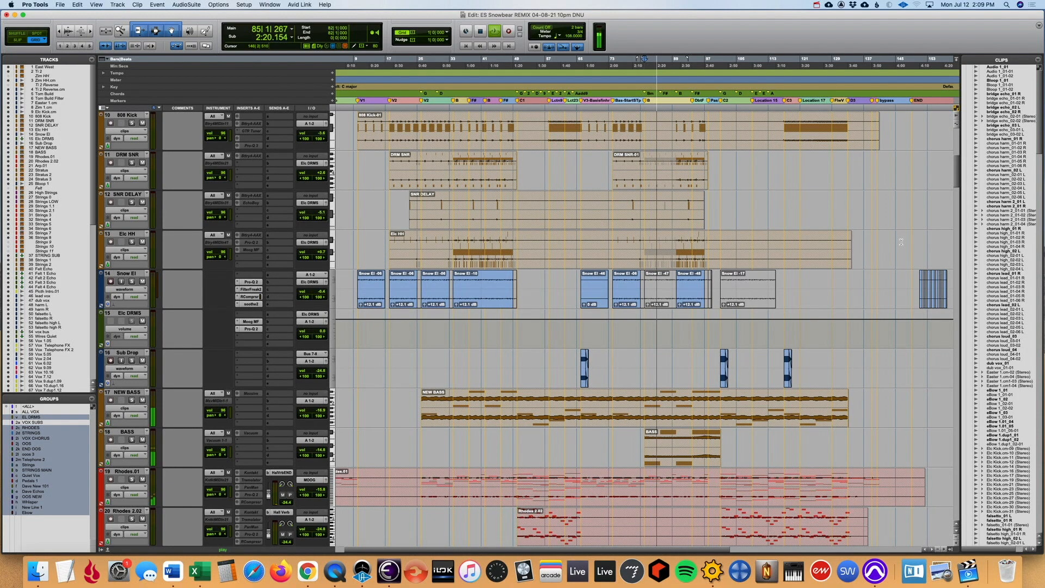
pyautogui.press('r')
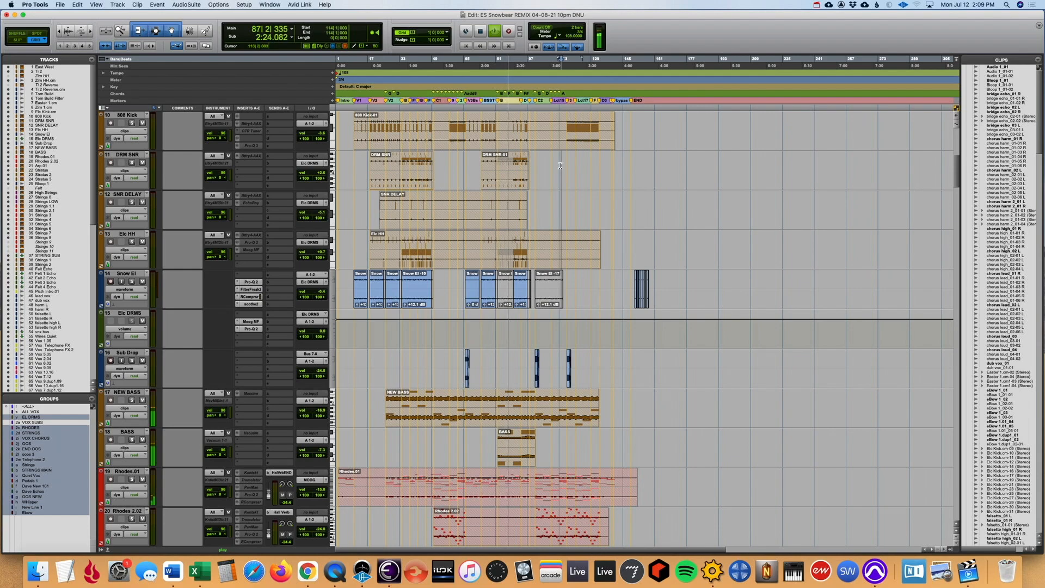
# - Examine the drum clips around the C2 and C3 markers while the session plays
pyautogui.press('t')
pyautogui.press('t')
pyautogui.press('t')
pyautogui.scroll(-3, 560, 166)
pyautogui.scroll(12, 560, 165)
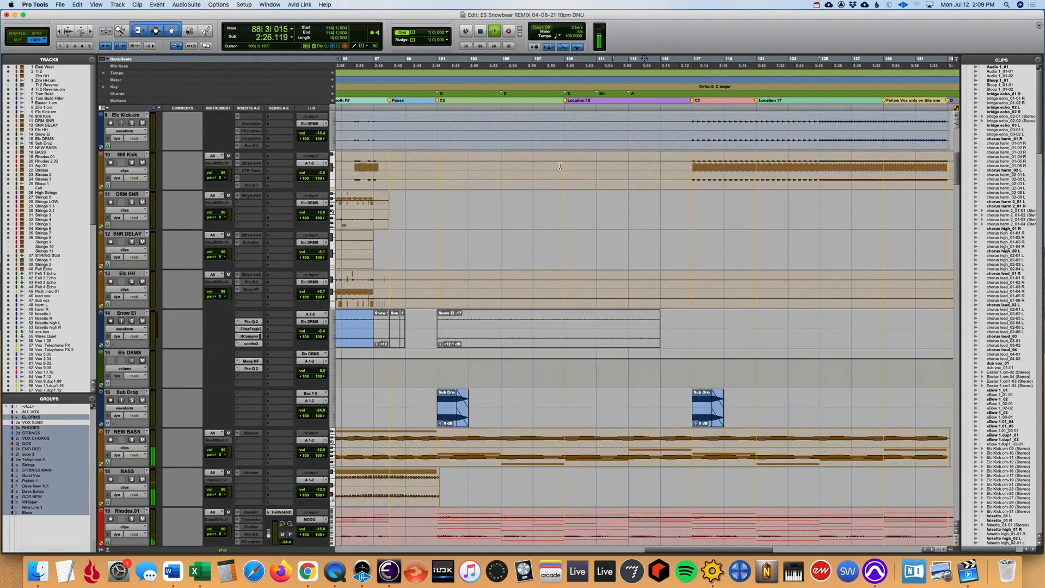
pyautogui.press('r')
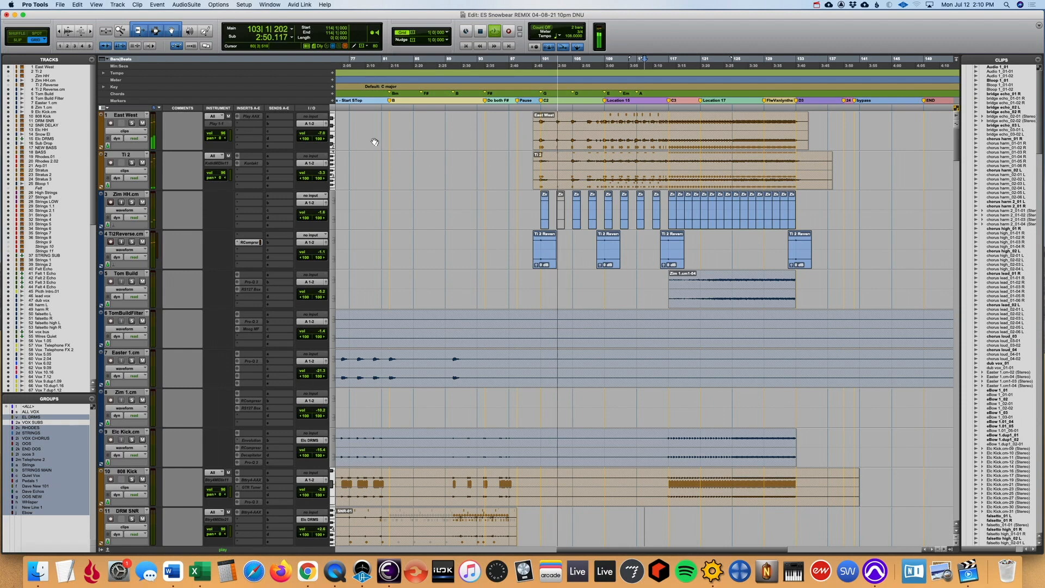
# - Solo the East West and Ti 2 tracks during playback and bring their clips into closer view
pyautogui.click(131, 123)
pyautogui.click(132, 163)
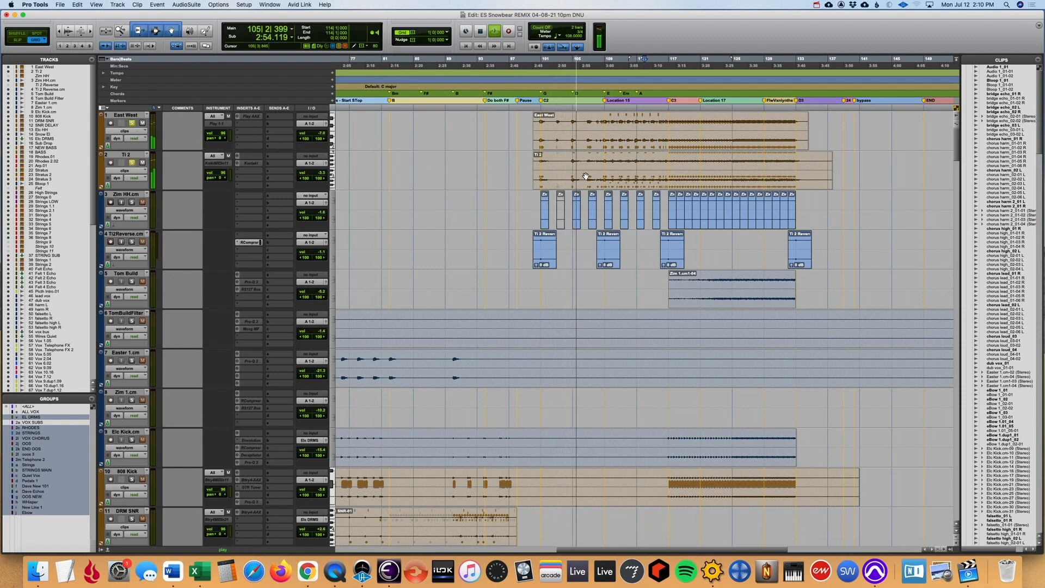
pyautogui.click(588, 126)
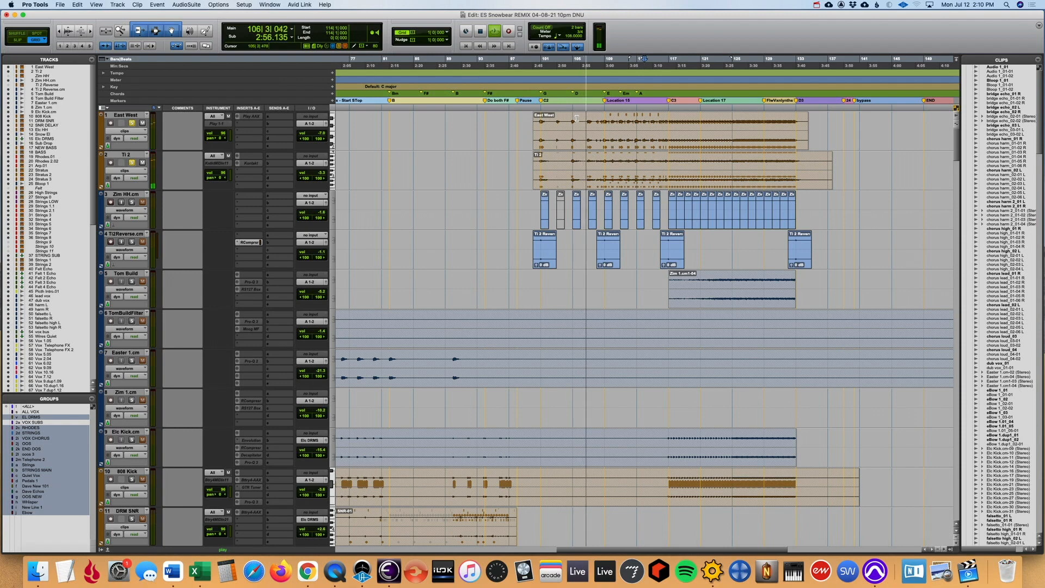
pyautogui.press('t')
pyautogui.press('t')
pyautogui.press('r')
pyautogui.press('r')
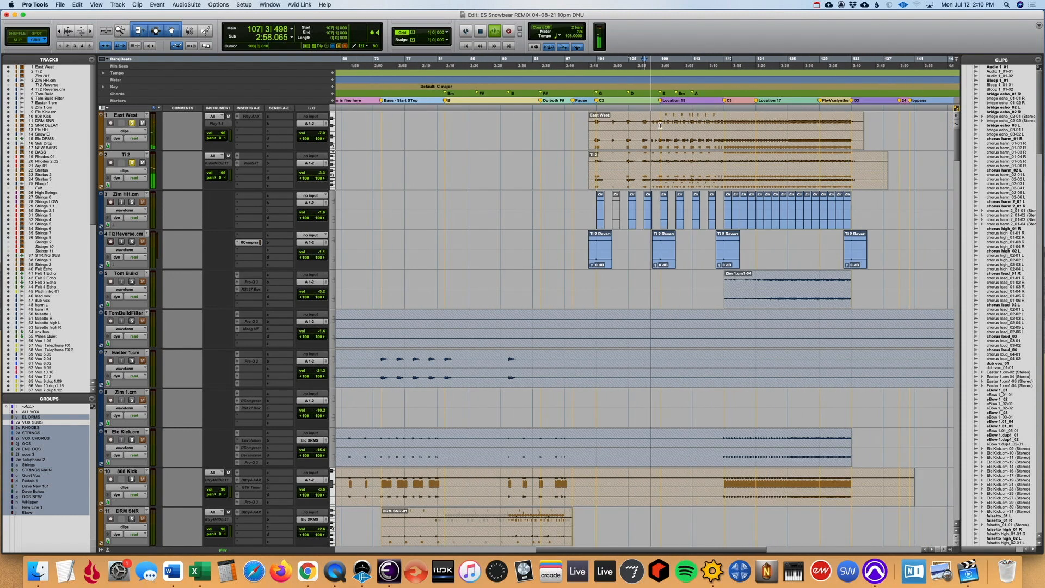
# - Audition the soloed East West and Ti 2 clips, placing the playback position at bars 111, 117 and 125
pyautogui.click(676, 123)
pyautogui.press('t')
pyautogui.press('t')
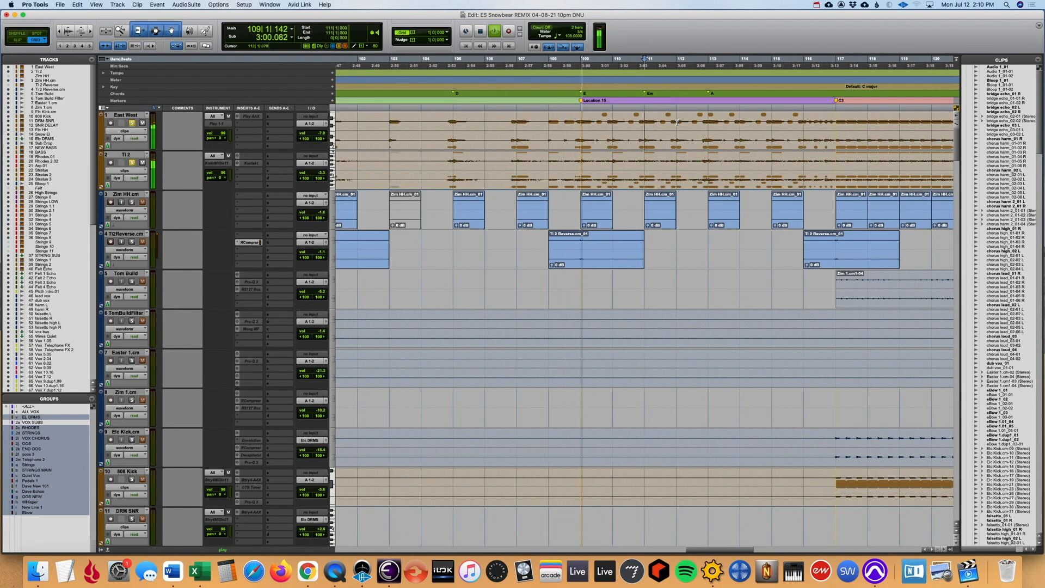
pyautogui.press('r')
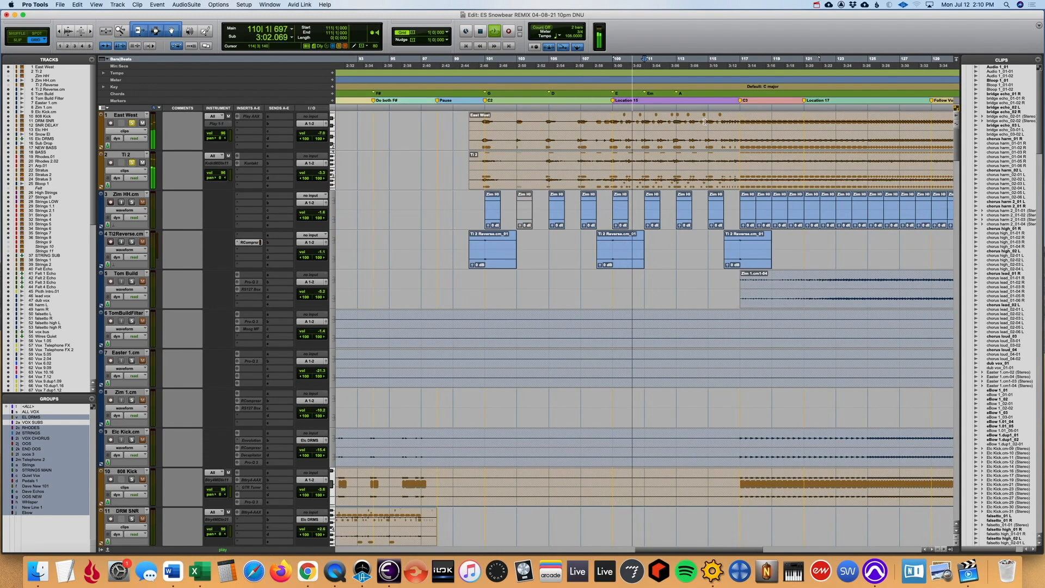
pyautogui.press('r')
pyautogui.click(649, 119)
pyautogui.press('t')
pyautogui.press('r')
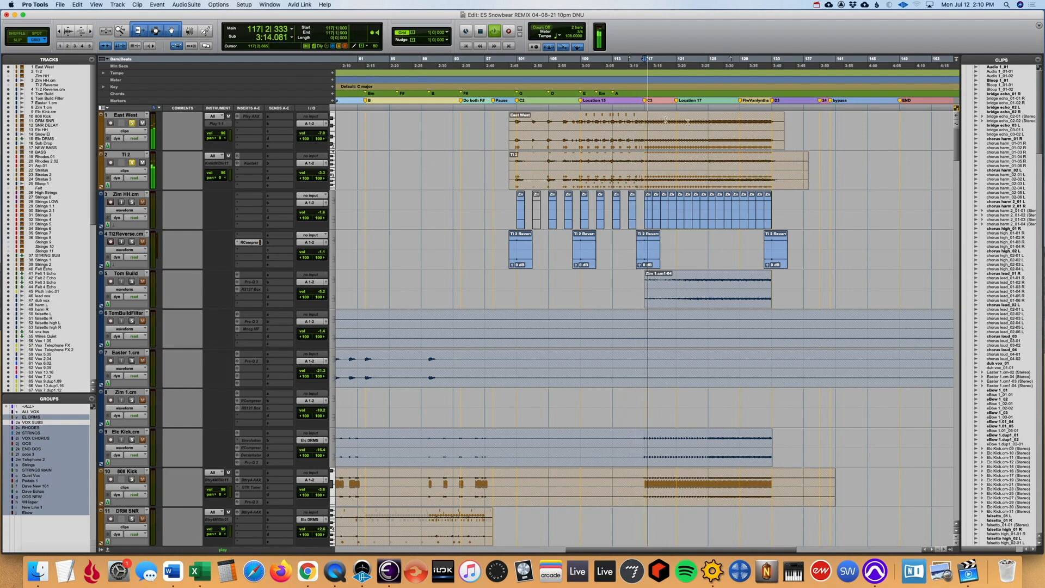
pyautogui.click(709, 125)
pyautogui.press('space')
pyautogui.press('space')
# - Unfreeze the East West and Ti 2 tracks and set their track view to clips
pyautogui.click(126, 116)
pyautogui.keyDown('shift'); pyautogui.click(132, 155); pyautogui.keyUp('shift')
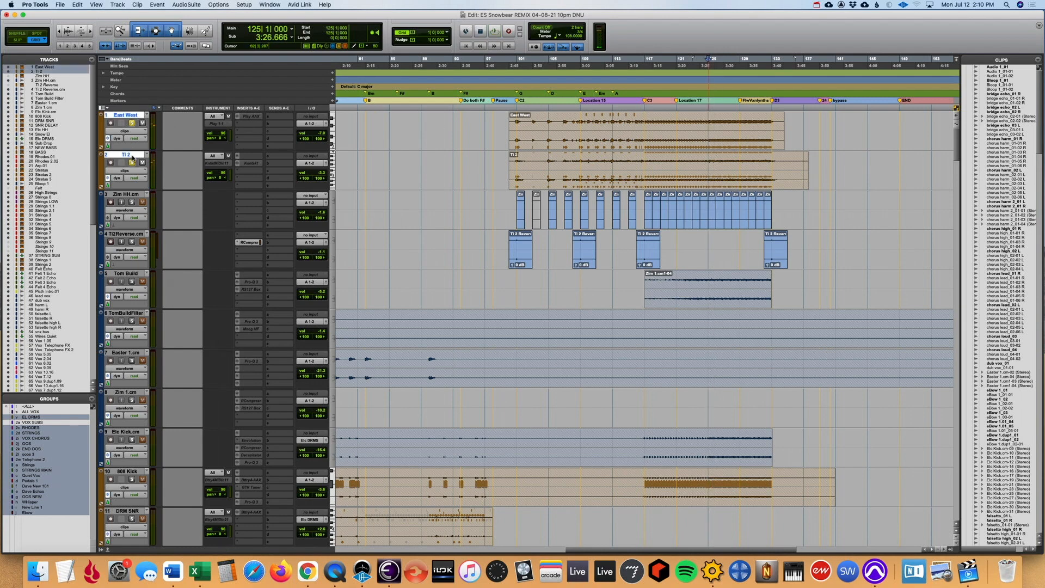
pyautogui.rightClick(131, 155)
pyautogui.click(161, 206)
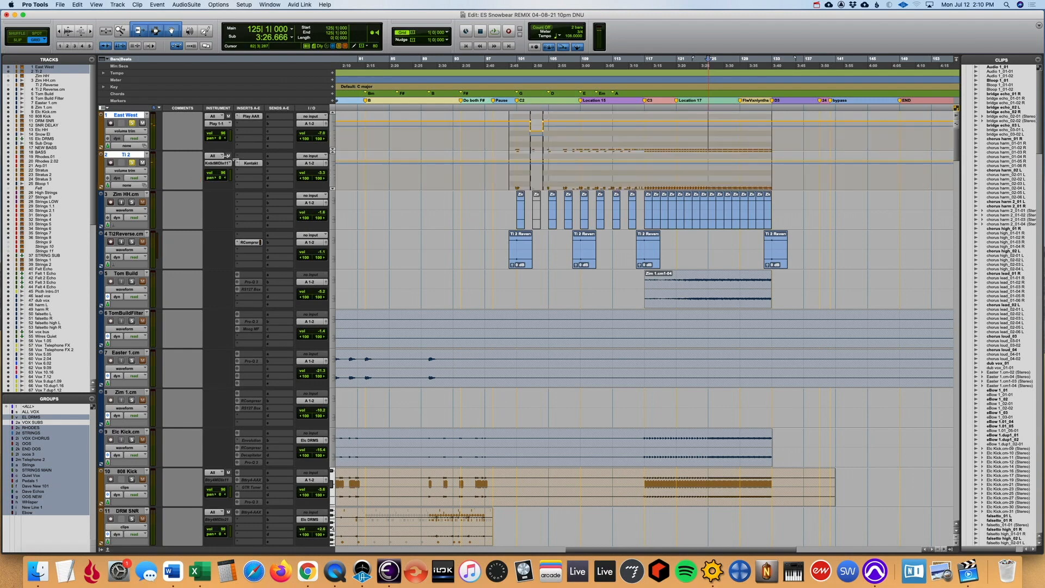
pyautogui.click(125, 131)
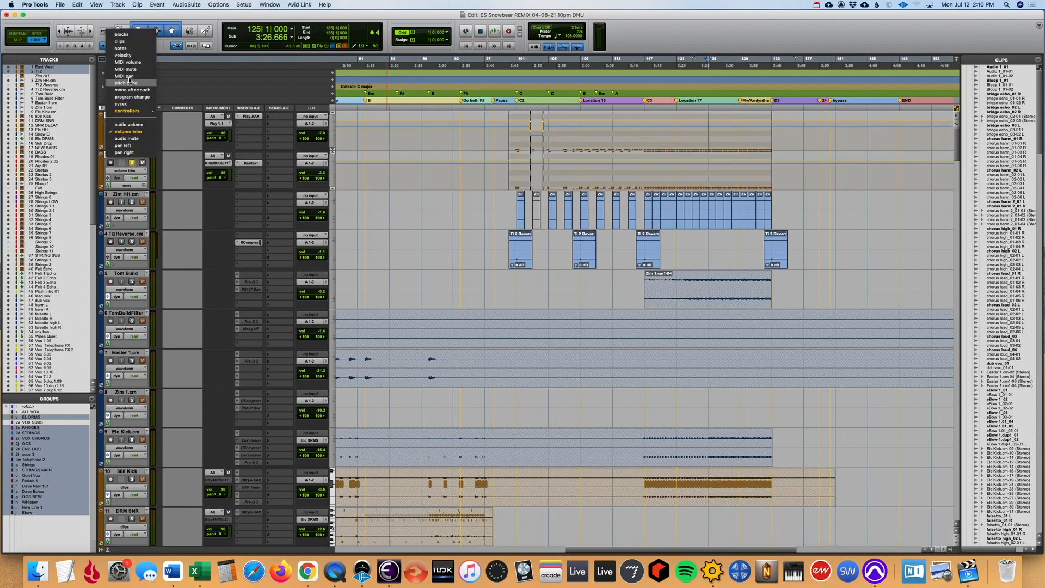
pyautogui.click(120, 42)
# - Play the session from bar 109 with only the East West track soloed
pyautogui.click(637, 127)
pyautogui.press('t')
pyautogui.press('t')
pyautogui.press('r')
pyautogui.click(535, 121)
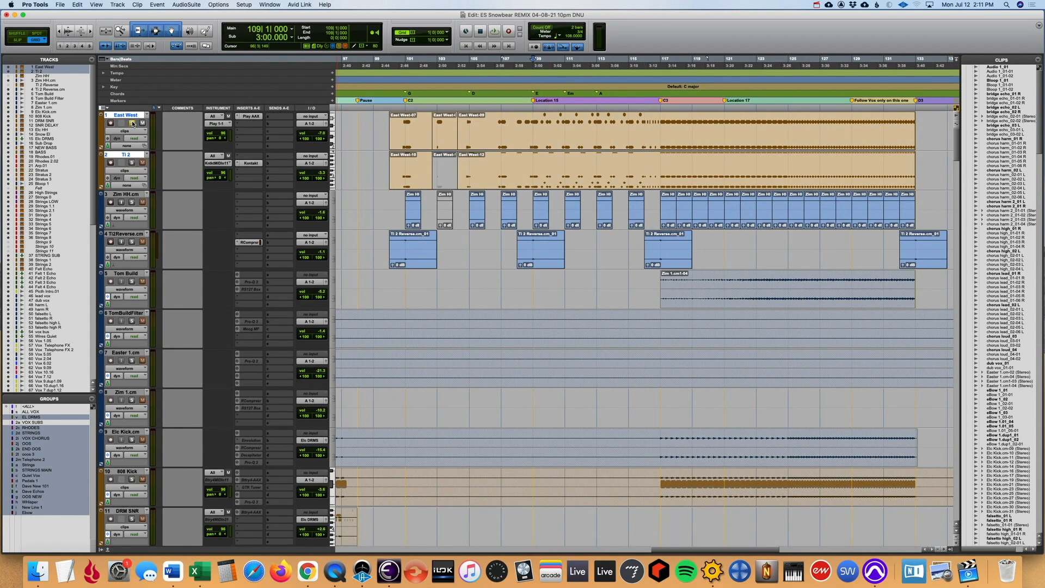
pyautogui.press('space')
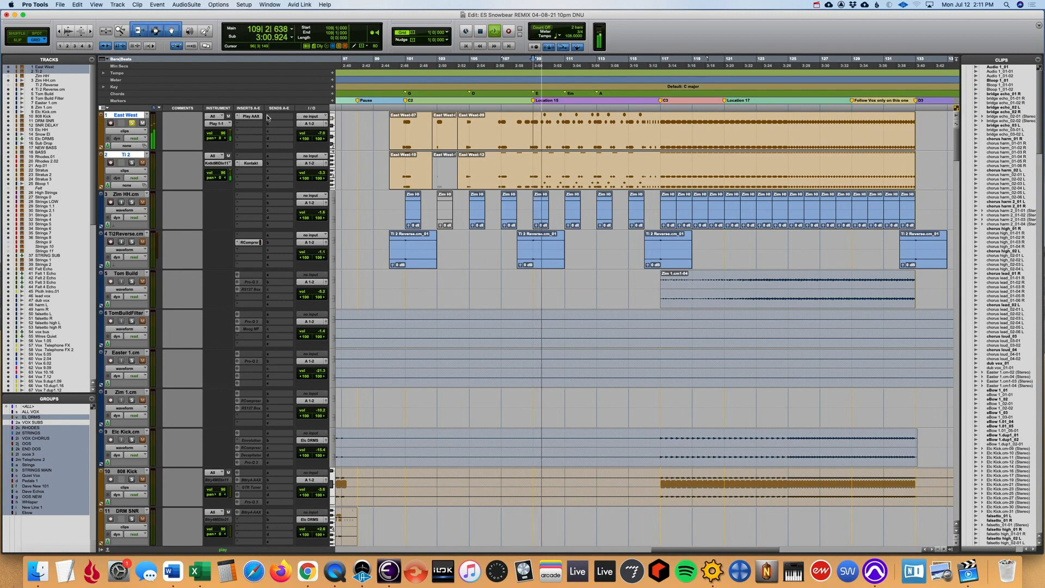
# - Examine the Player page of the East West track's Play instrument, stop playback and close the plug-in
pyautogui.click(255, 116)
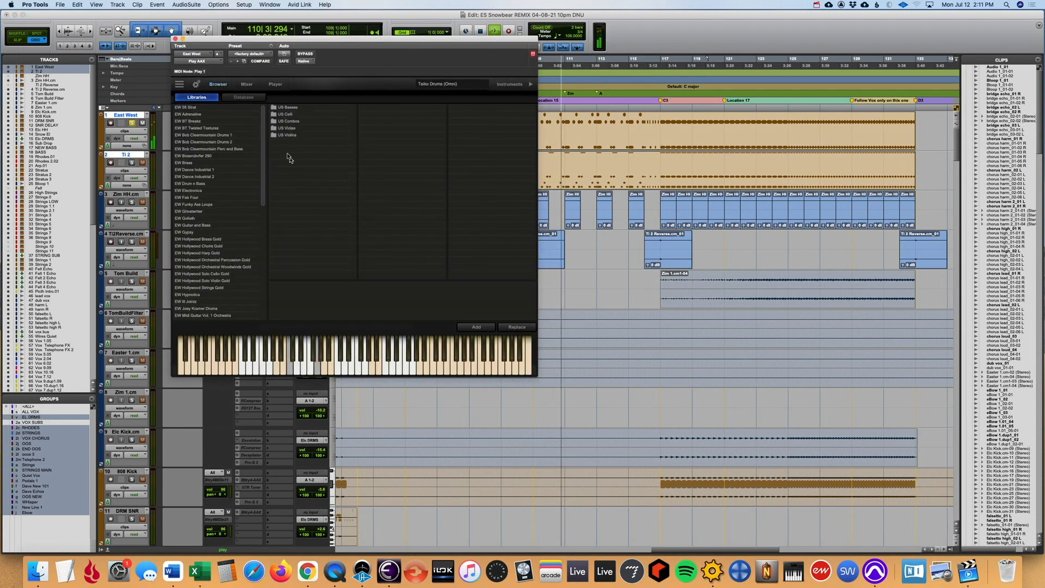
pyautogui.click(275, 84)
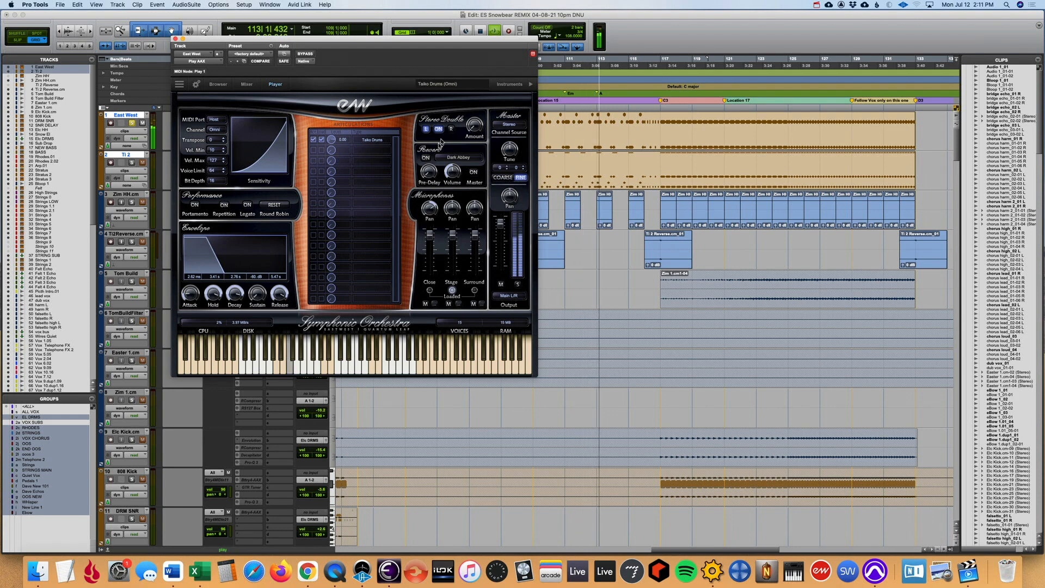
pyautogui.press('space')
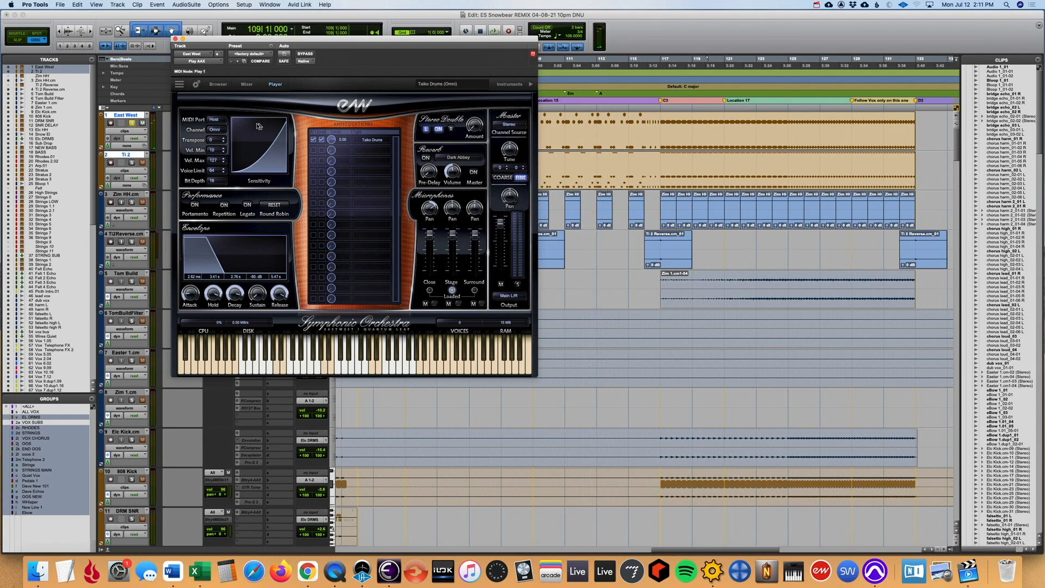
pyautogui.click(176, 39)
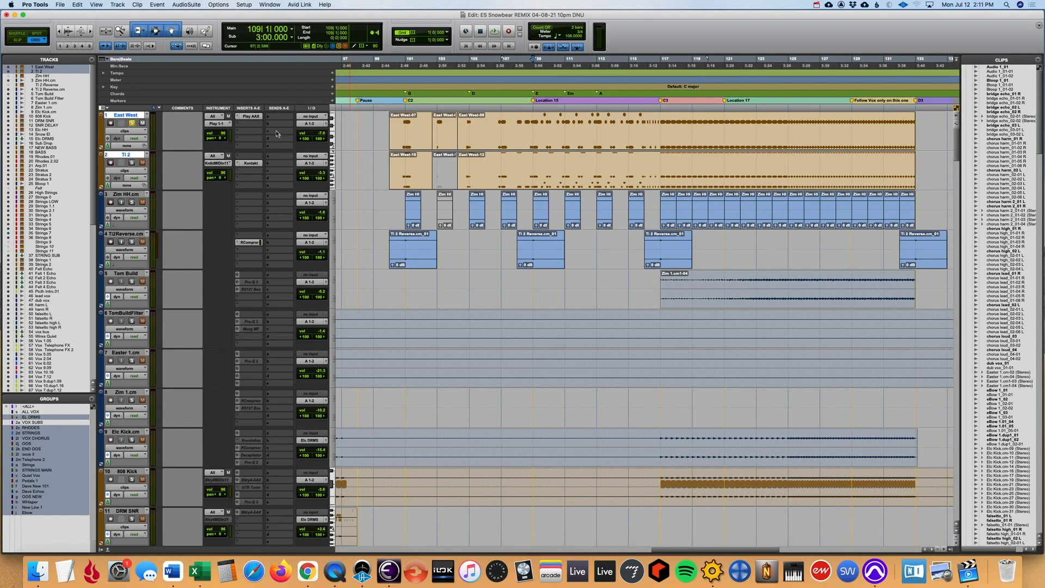
# - Examine the Action Strikes - Hits instrument in the Ti 2 track's Kontakt plug-in and close it
pyautogui.click(251, 164)
pyautogui.click(176, 40)
pyautogui.click(250, 164)
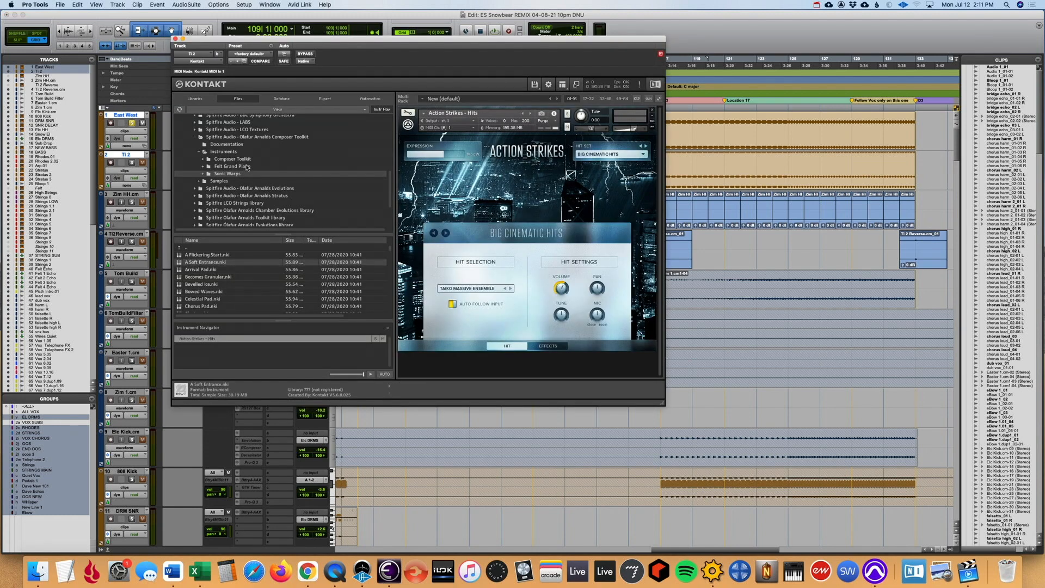
pyautogui.click(175, 38)
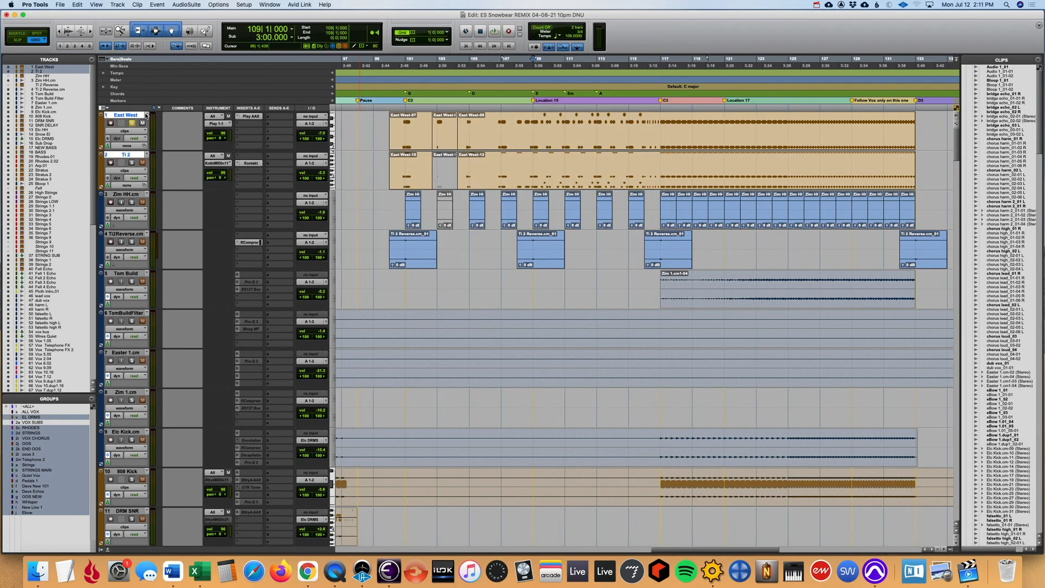
# - Play Ti 2 soloed from bar 109, add East West to the solo, and undo the unfreezing of both tracks
pyautogui.click(131, 162)
pyautogui.click(132, 123)
pyautogui.press('space')
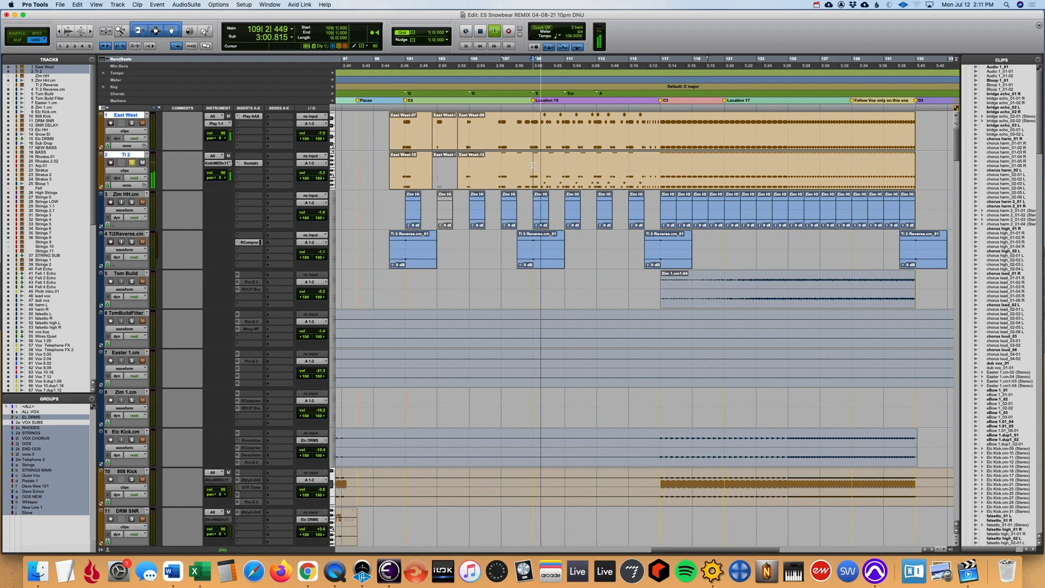
pyautogui.click(132, 124)
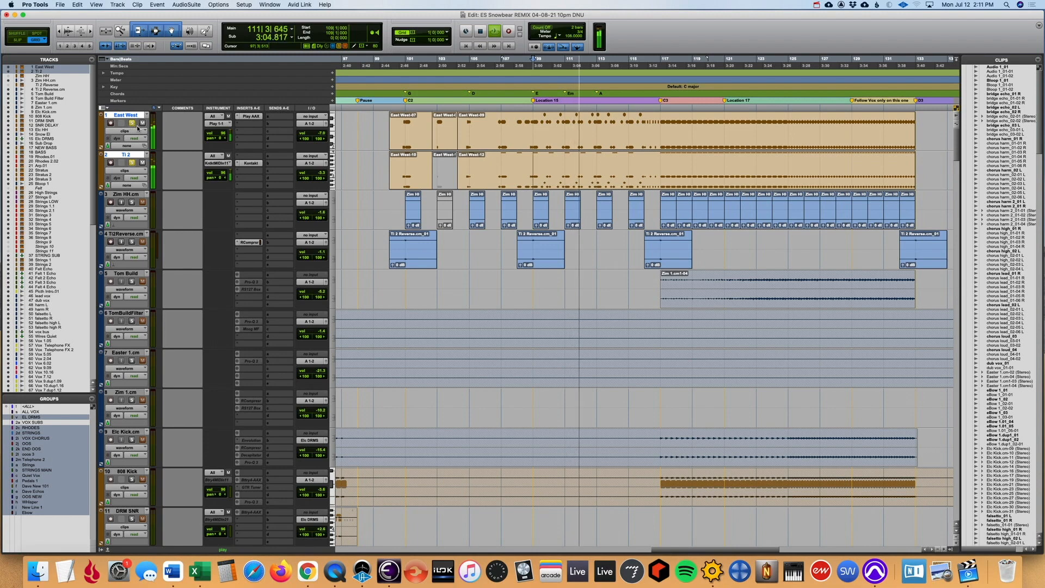
pyautogui.press('space')
pyautogui.press('super+z')
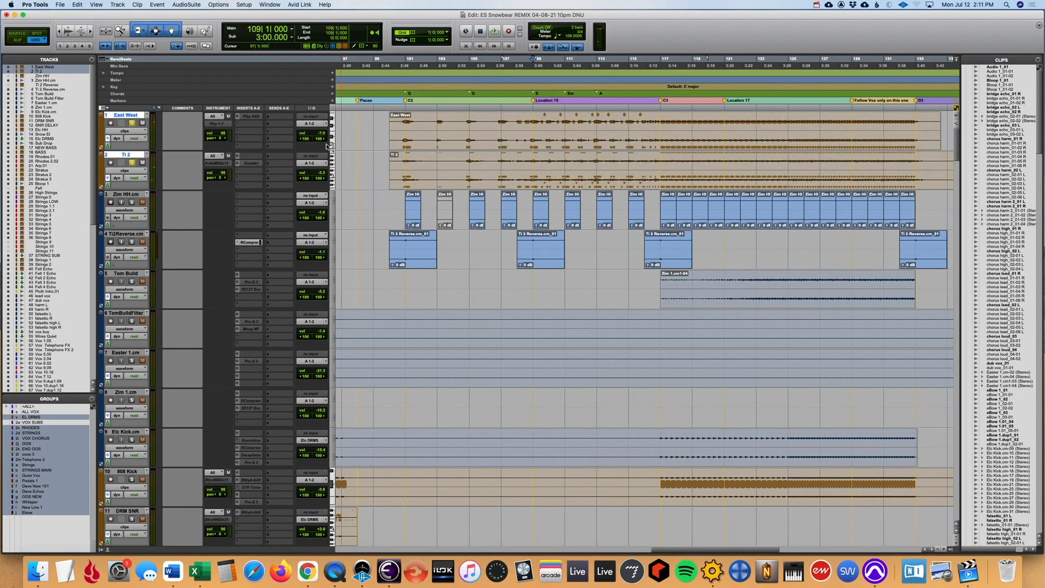
# - Solo only the Zim HH.cm track and play it from bar 101
pyautogui.click(131, 163)
pyautogui.click(131, 202)
pyautogui.click(401, 205)
pyautogui.press('space')
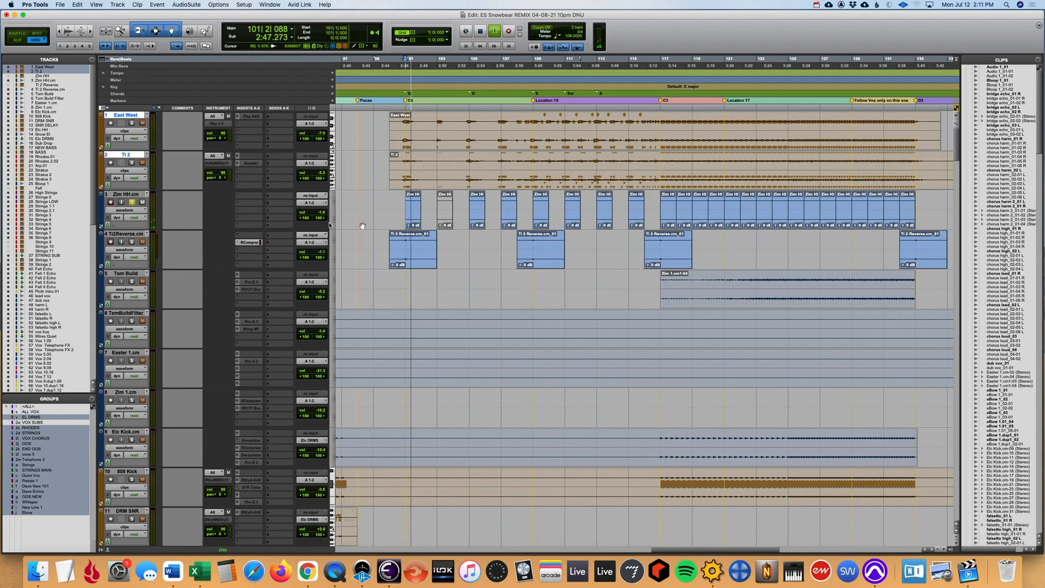
# - Play the soloed Zim HH.cm track from bar 117 while enlarging the displayed audio waveform height, and stop playback
pyautogui.click(653, 201)
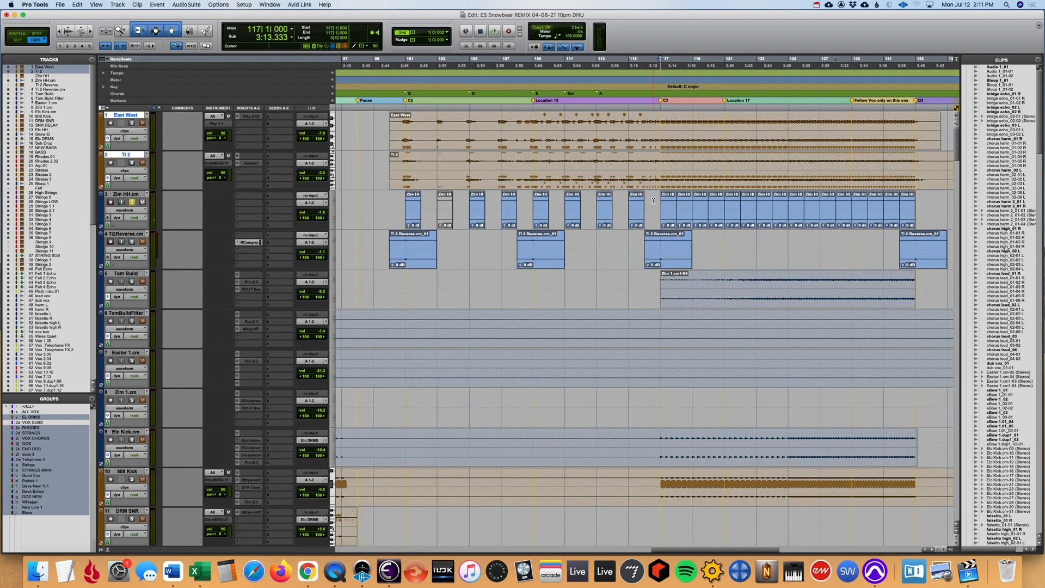
pyautogui.press('space')
pyautogui.click(69, 30)
pyautogui.click(69, 30)
pyautogui.click(69, 30)
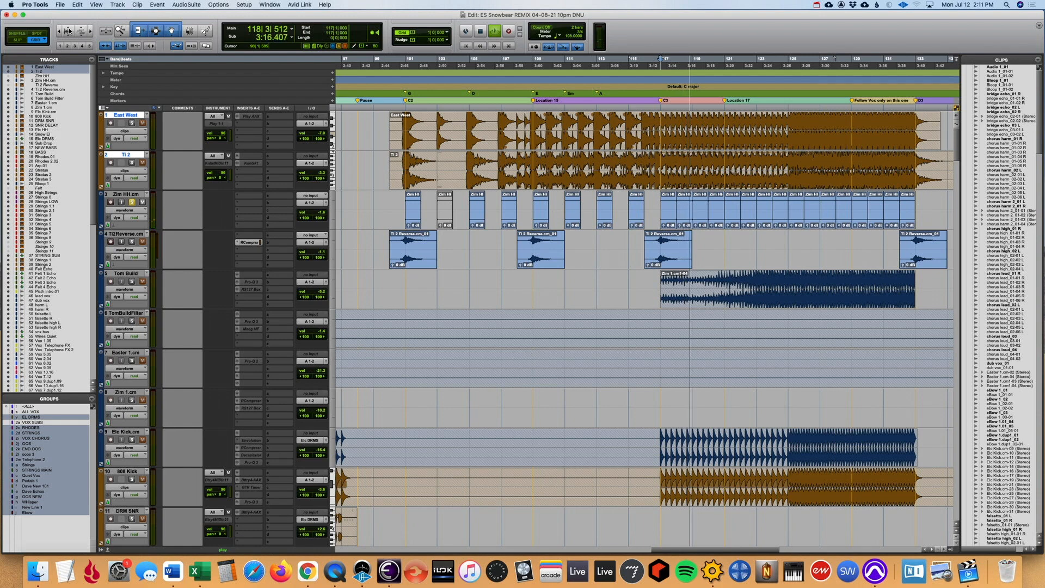
pyautogui.click(69, 30)
pyautogui.click(69, 30)
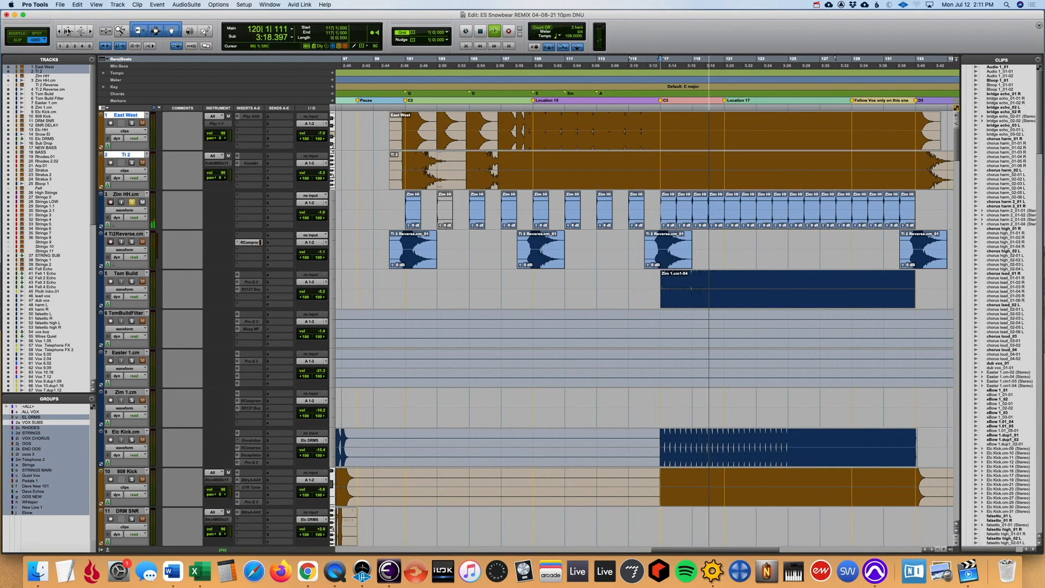
pyautogui.click(59, 31)
pyautogui.press('space')
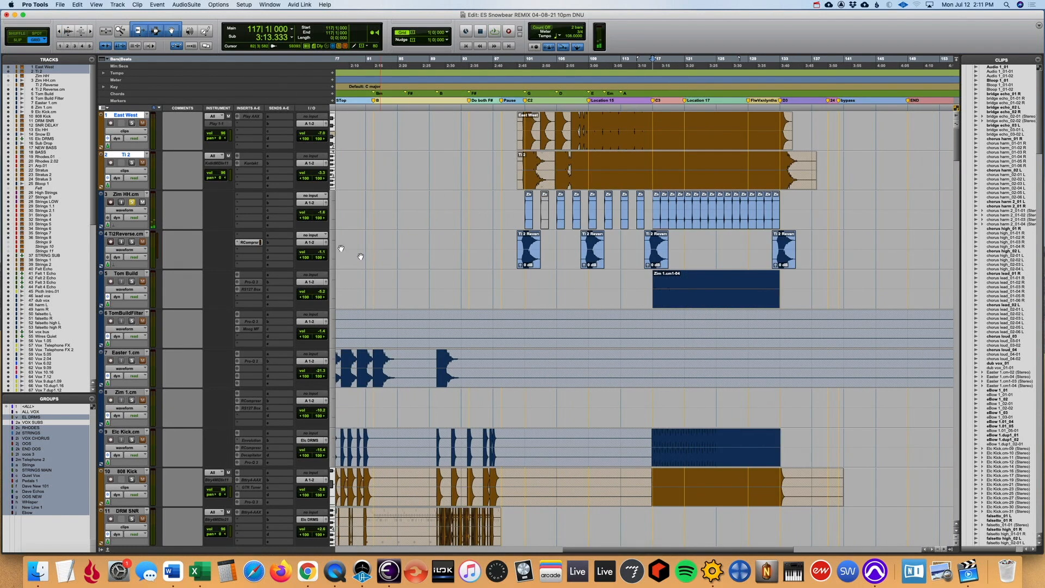
# - Solo the Ti2Reverse.cm track instead of Zim HH.cm and play its first clip from bar 100
pyautogui.click(131, 242)
pyautogui.click(132, 202)
pyautogui.click(527, 278)
pyautogui.press('super+bracketright')
pyautogui.press('super+bracketright')
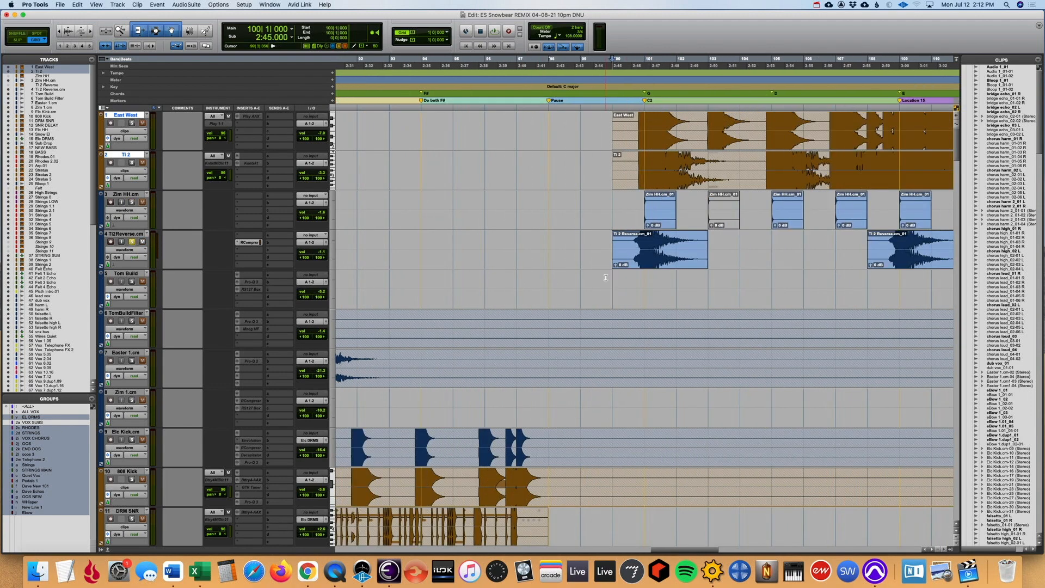
pyautogui.press('space')
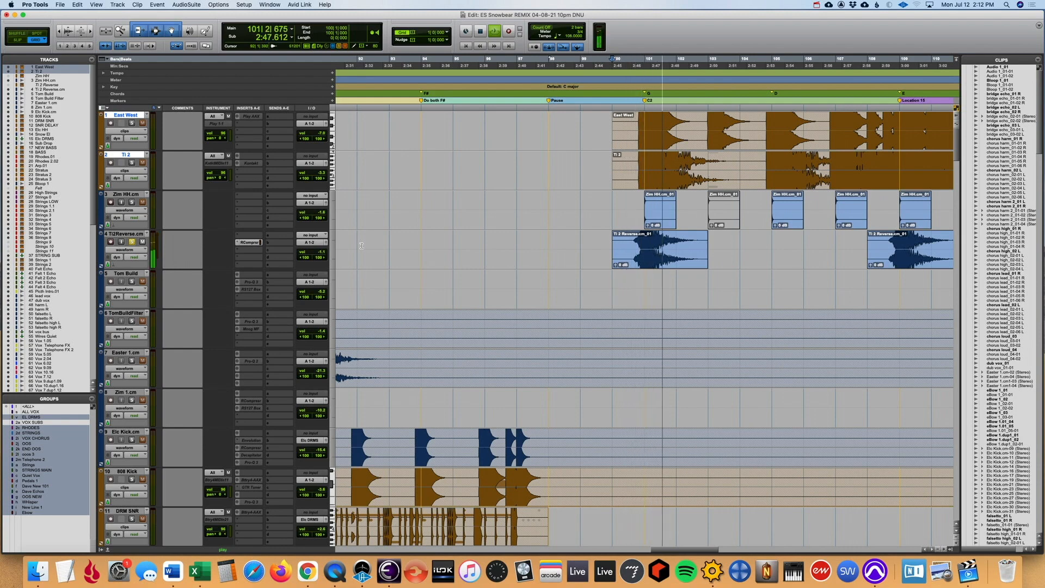
pyautogui.press('super+bracketleft')
pyautogui.press('space')
# - Play the second Ti2Reverse.cm clip from bar 108 and stop playback
pyautogui.click(772, 280)
pyautogui.press('t')
pyautogui.press('t')
pyautogui.click(595, 286)
pyautogui.press('space')
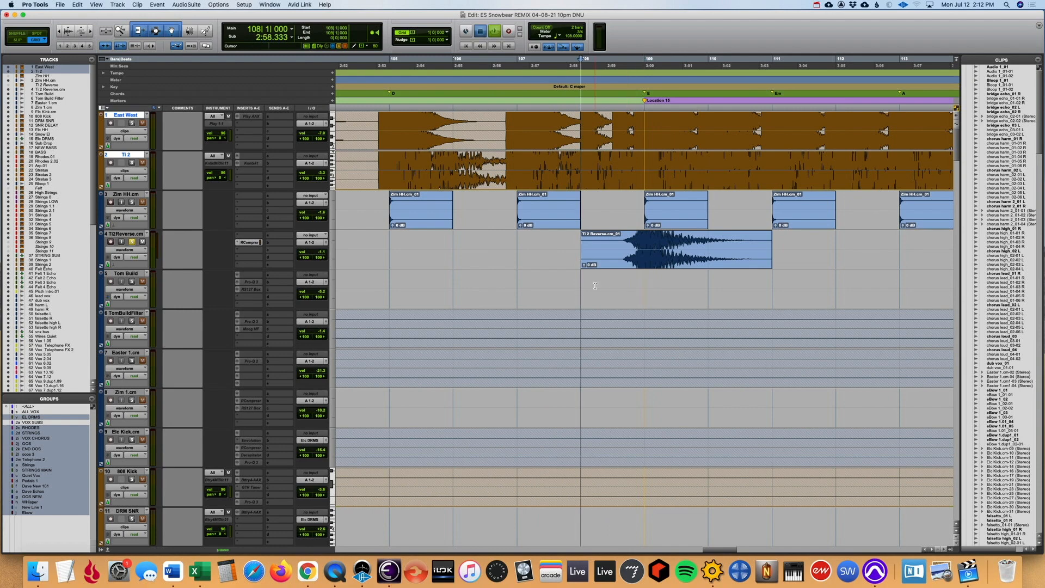
pyautogui.press('r')
pyautogui.press('r')
pyautogui.press('r')
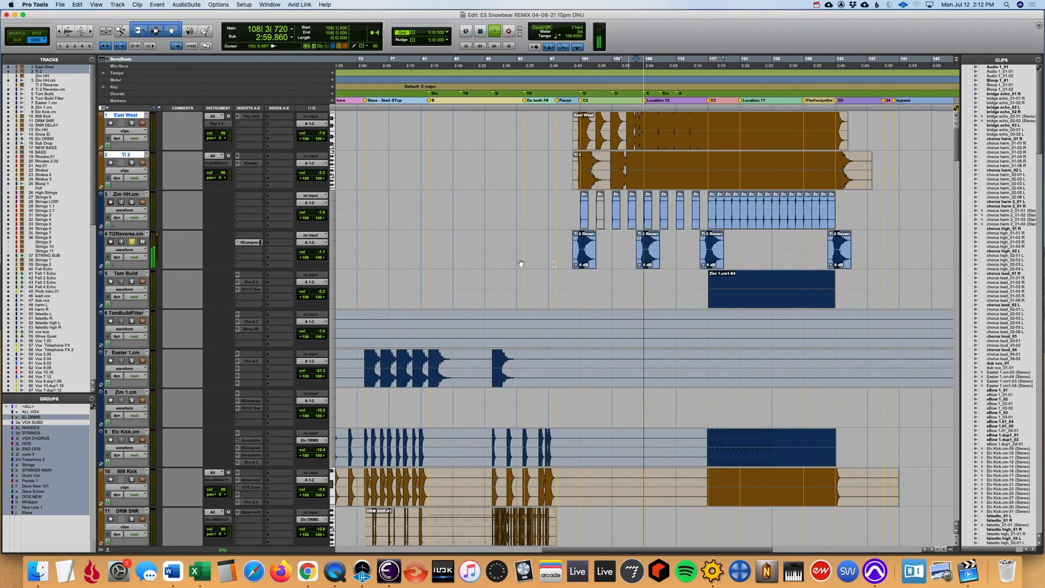
pyautogui.press('space')
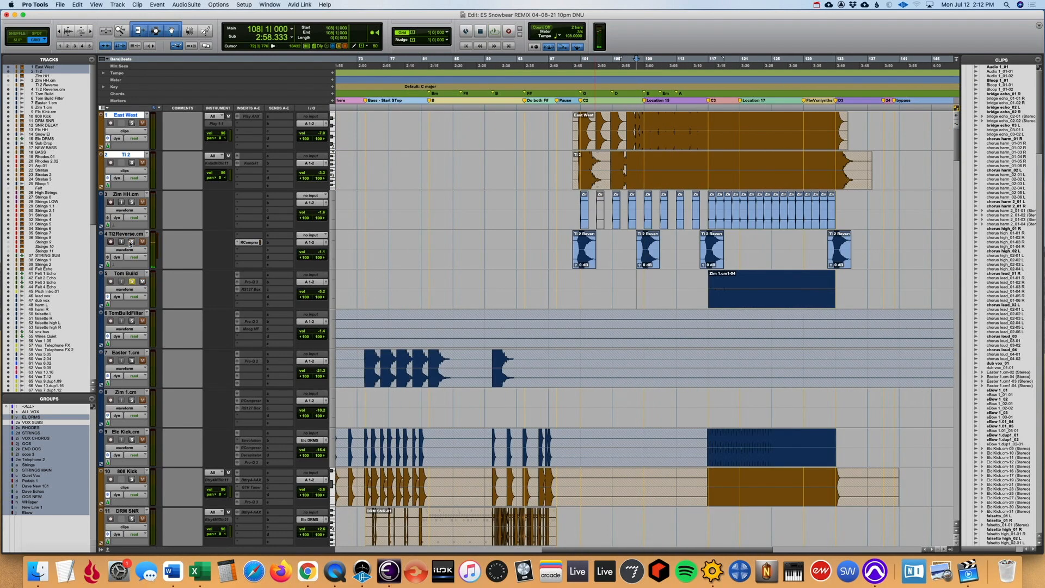
# - Audition the soloed Tom Build track from bars 117 and 123 with reduced waveform height, and clear its solo
pyautogui.click(708, 285)
pyautogui.click(68, 33)
pyautogui.press('space')
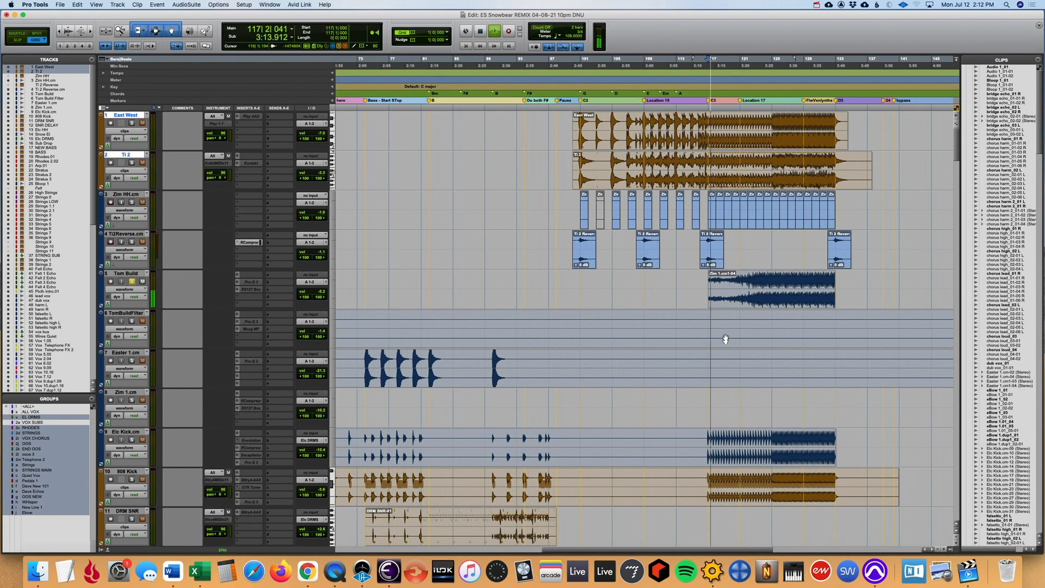
pyautogui.click(756, 283)
pyautogui.press('space')
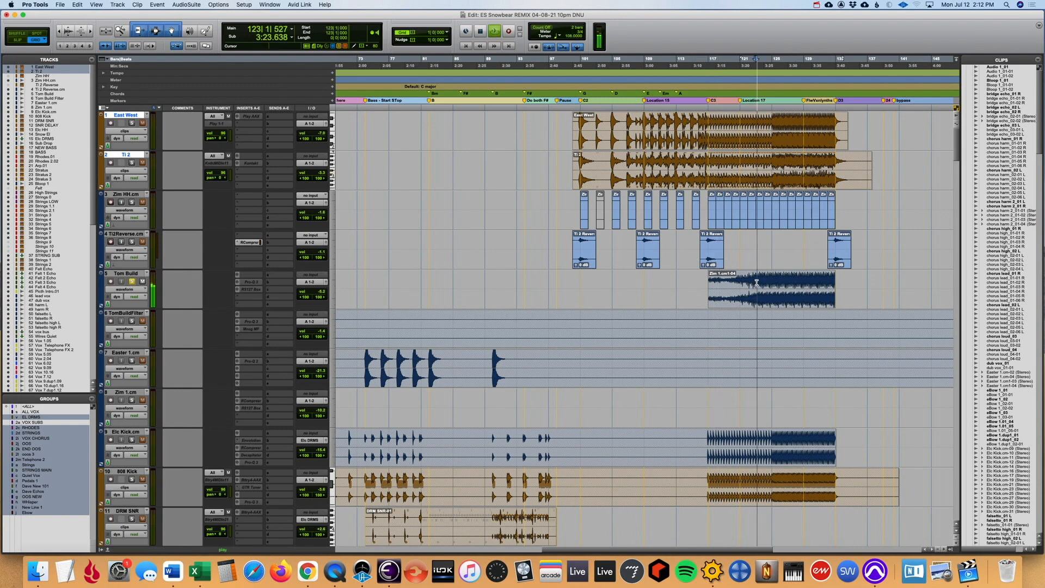
pyautogui.press('super+bracketleft')
pyautogui.press('space')
pyautogui.click(132, 281)
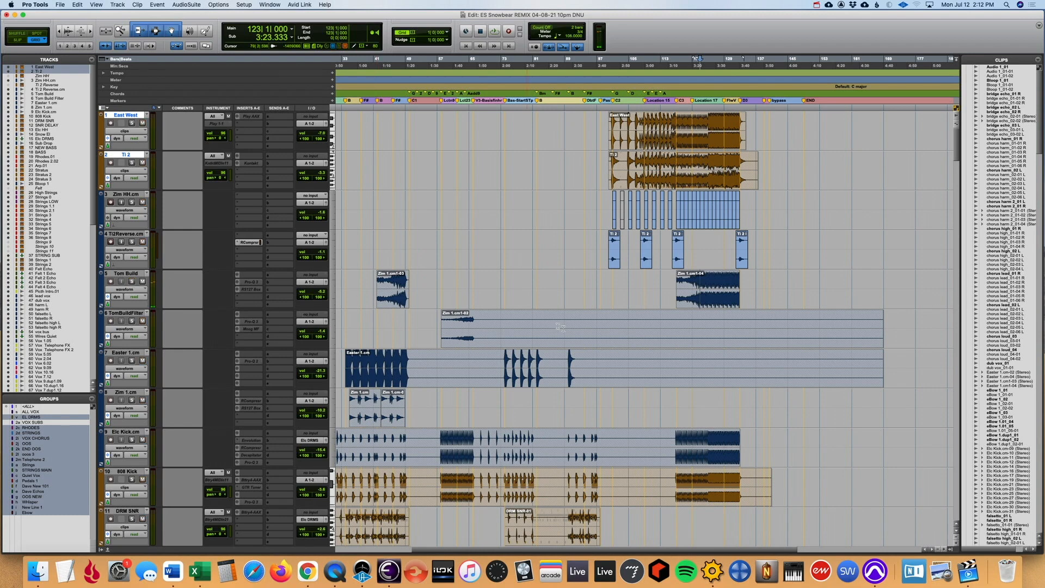
# - Play from bar 121 with the five tracks from East West to Tom Build selected and soloed together
pyautogui.click(692, 243)
pyautogui.press('space')
pyautogui.click(132, 273)
pyautogui.keyDown('shift'); pyautogui.click(132, 116); pyautogui.keyUp('shift')
pyautogui.keyDown('alt'); pyautogui.keyDown('shift'); pyautogui.click(131, 123); pyautogui.keyUp('shift'); pyautogui.keyUp('alt')
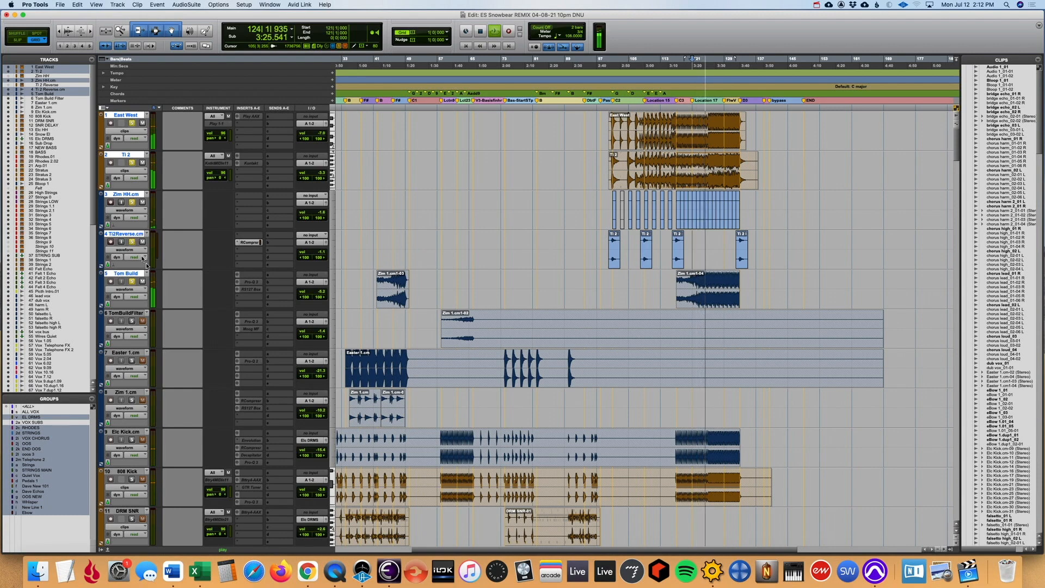
pyautogui.press('space')
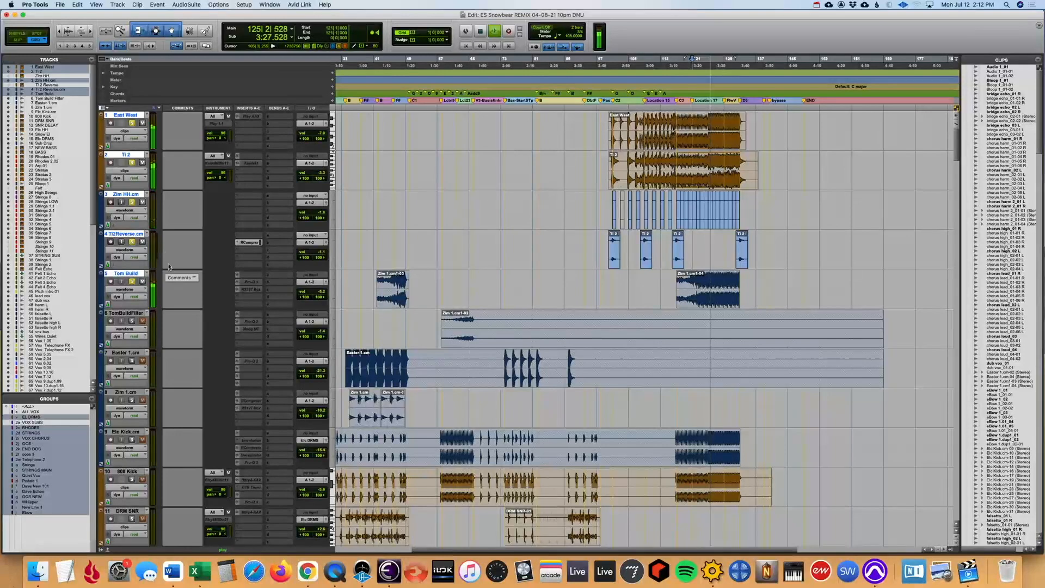
# - Solo only the TomBuildFilter track and play it from bar 58 and from bar 64
pyautogui.click(131, 241)
pyautogui.click(126, 313)
pyautogui.click(131, 321)
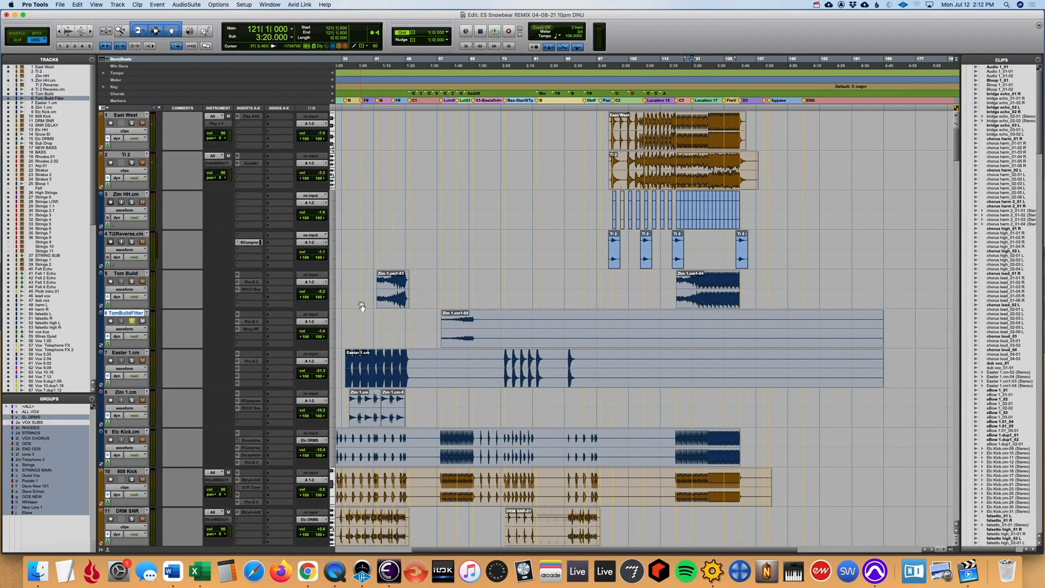
pyautogui.click(441, 283)
pyautogui.hscroll(-5, 440, 283)
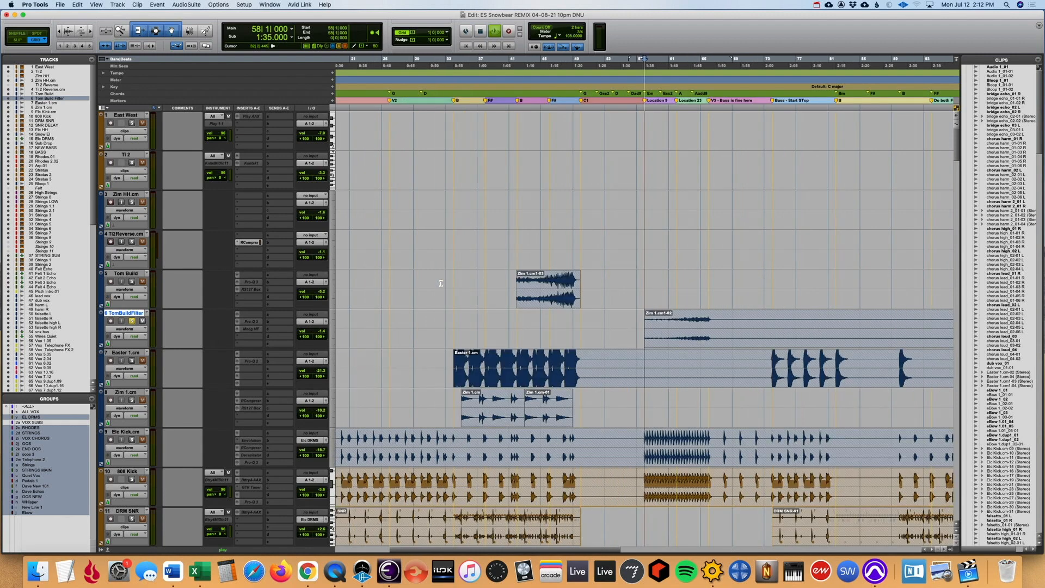
pyautogui.press('space')
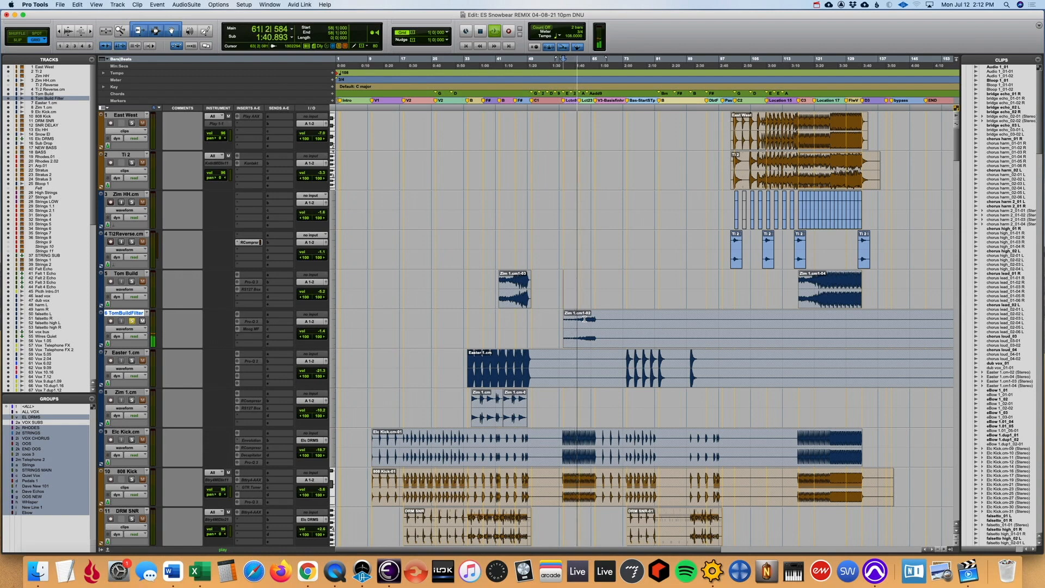
pyautogui.click(589, 319)
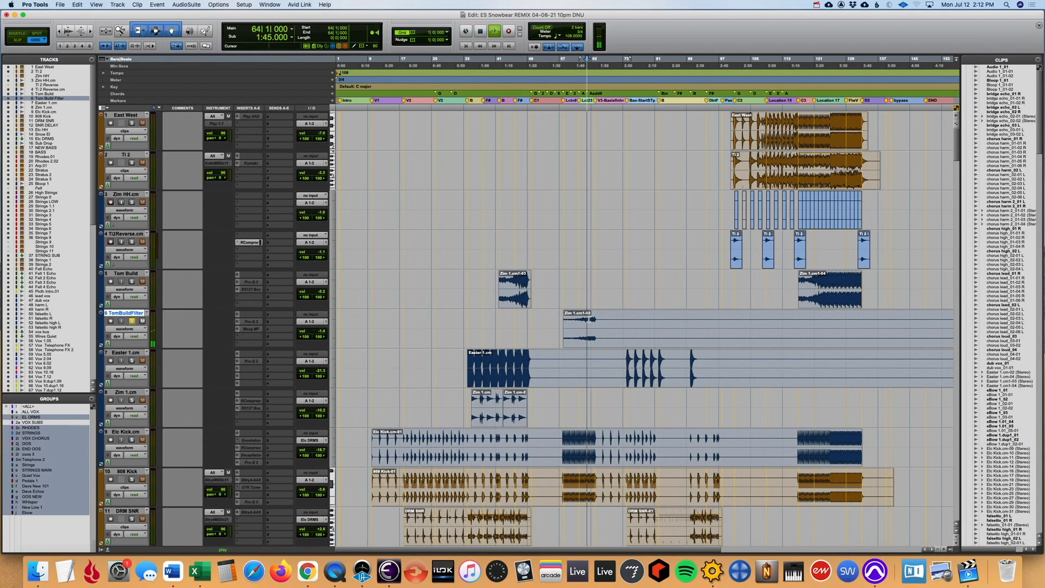
pyautogui.press('space')
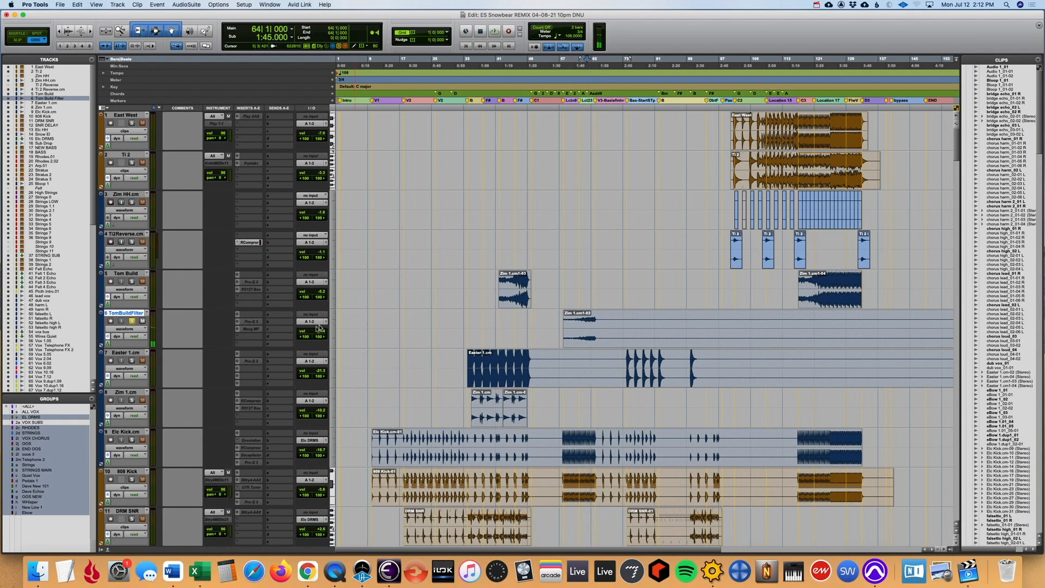
# - Unfreeze the TomBuildFilter track to inspect its Moog Multimode Filter insert, clear its solo and undo the unfreezing
pyautogui.rightClick(137, 314)
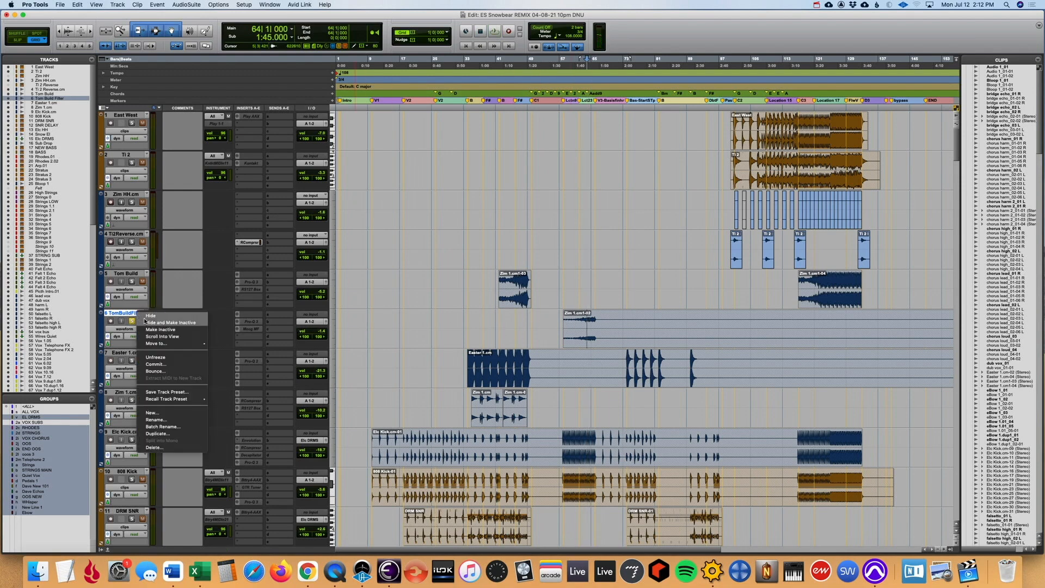
pyautogui.click(164, 359)
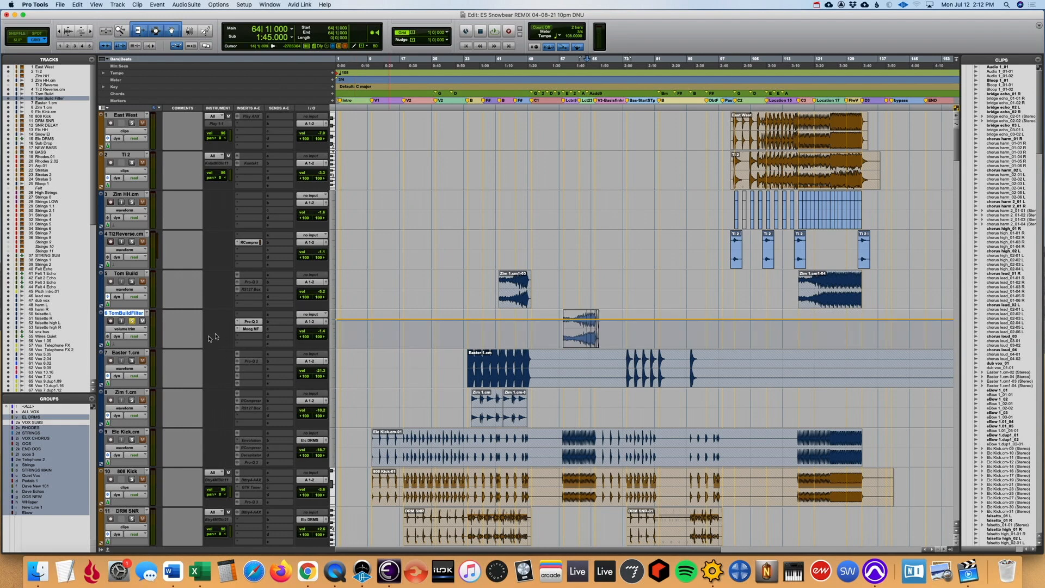
pyautogui.click(250, 329)
pyautogui.click(135, 330)
pyautogui.click(179, 333)
pyautogui.click(131, 322)
pyautogui.press('super+z')
# - Solo the Tom Build track and play its first clip from near the start and from bar 47
pyautogui.click(501, 325)
pyautogui.press('space')
pyautogui.click(132, 281)
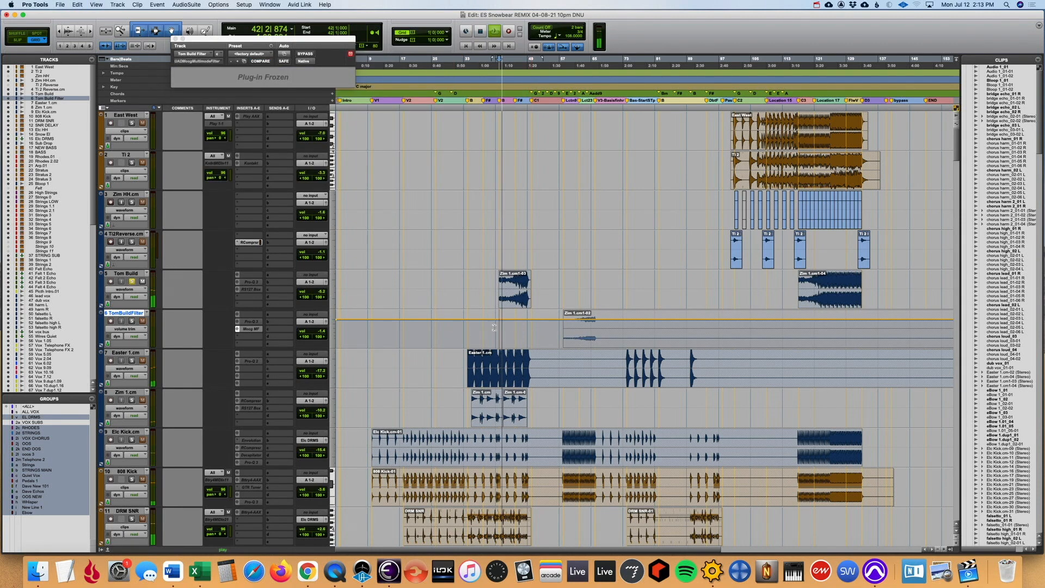
pyautogui.press('space')
pyautogui.click(518, 291)
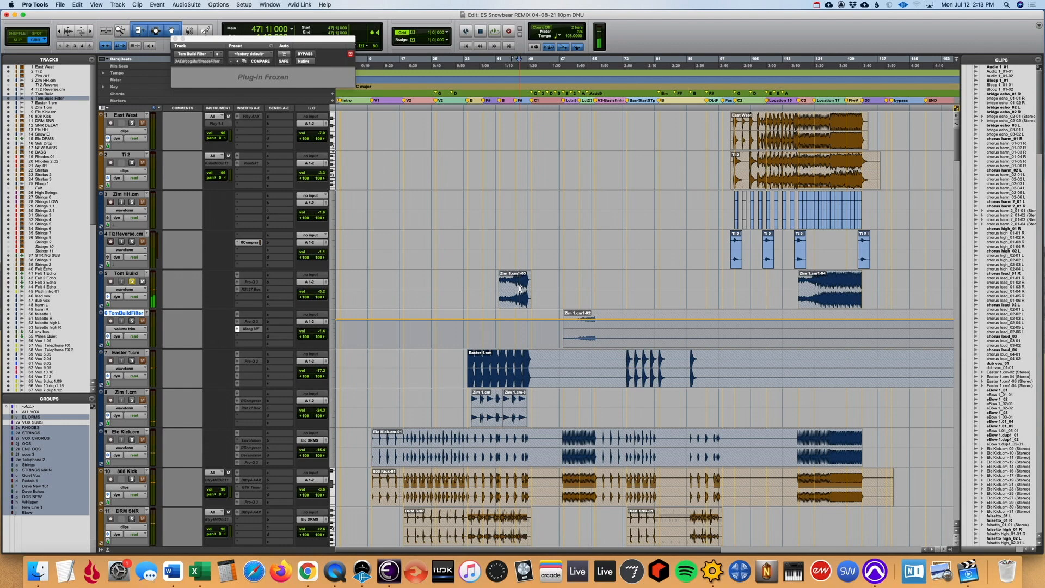
pyautogui.press('space')
pyautogui.press('space')
# - Unfreeze the Tom Build track and open its Abbey Road RS127 Box plug-in
pyautogui.rightClick(131, 273)
pyautogui.click(159, 317)
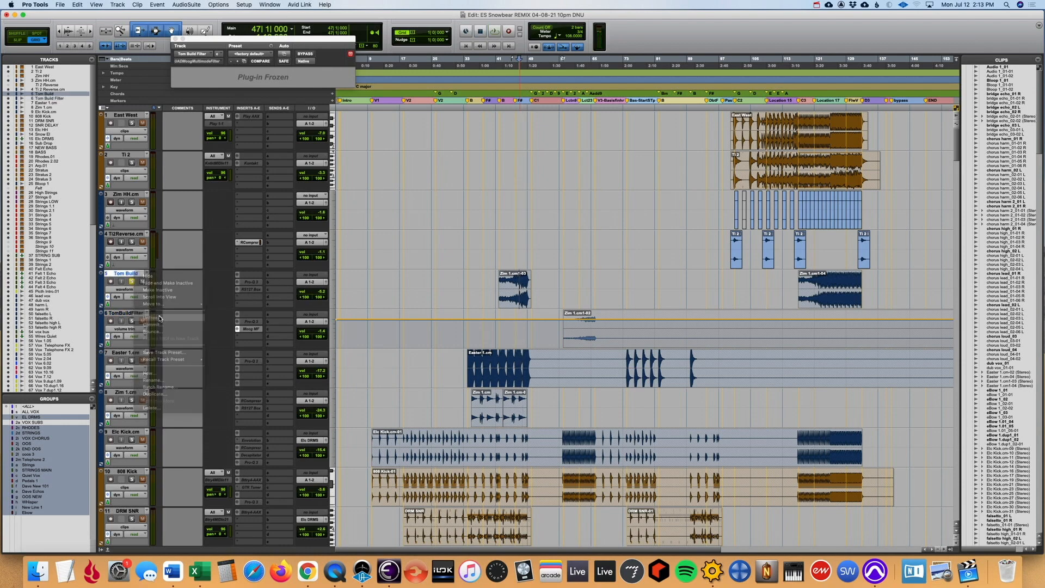
pyautogui.click(252, 292)
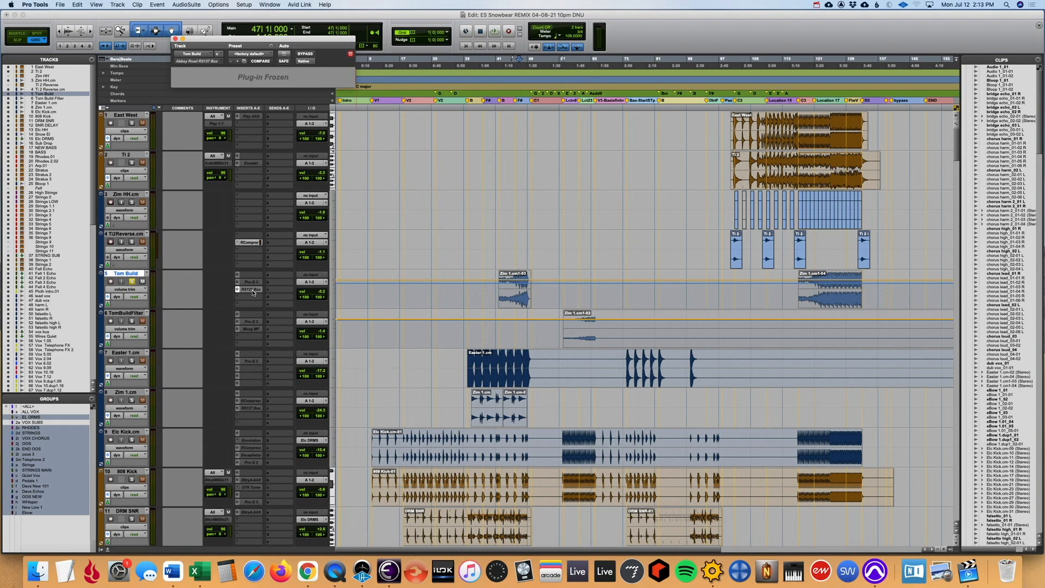
# - Unfreeze Tom Build again, reopen its RS127 Box plug-in and move the plug-in window clear of the first Tom Build clip
pyautogui.rightClick(128, 276)
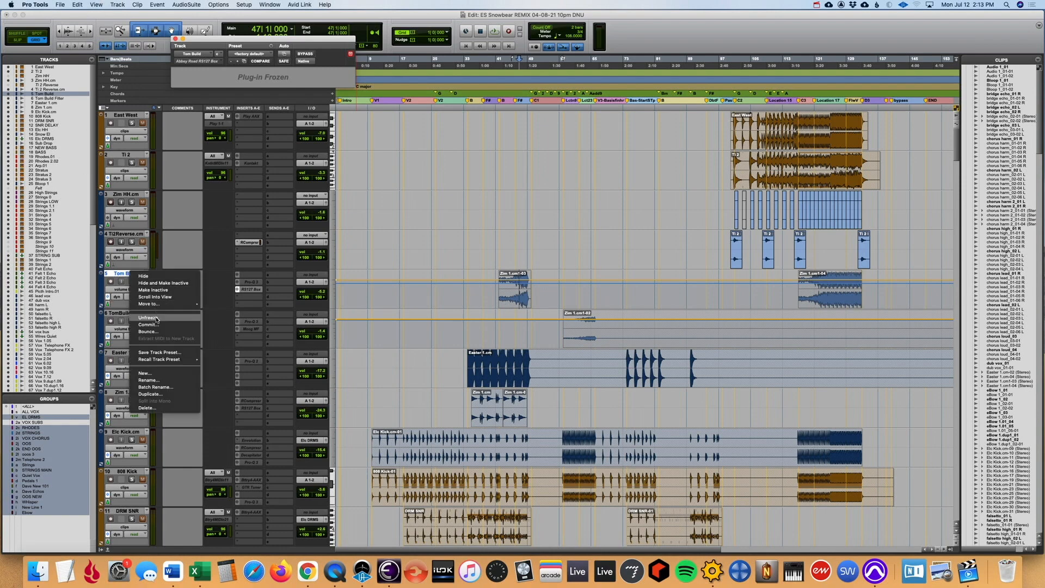
pyautogui.click(155, 317)
pyautogui.click(252, 289)
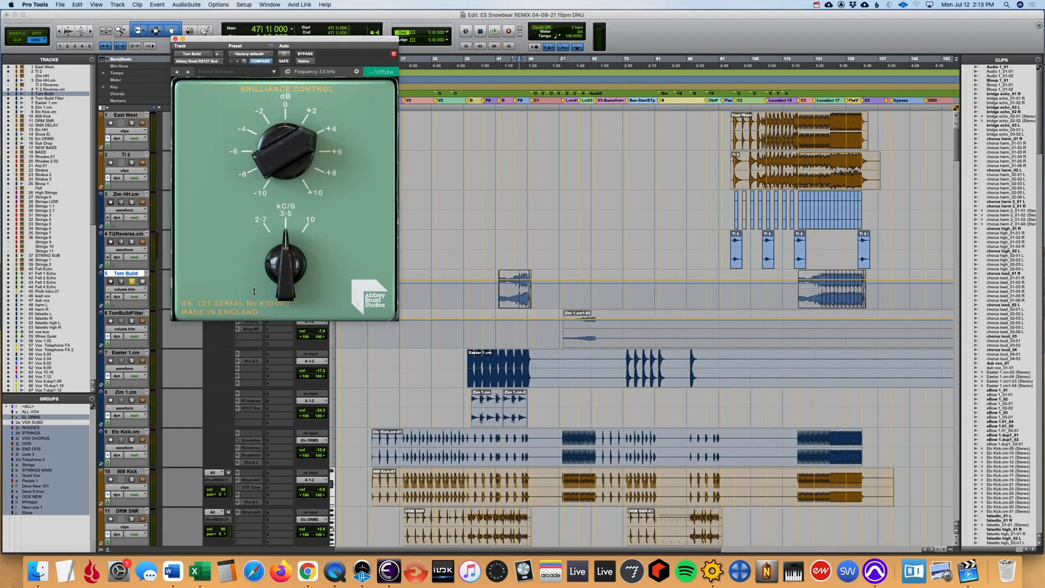
pyautogui.moveTo(331, 41); pyautogui.dragTo(527, 114)
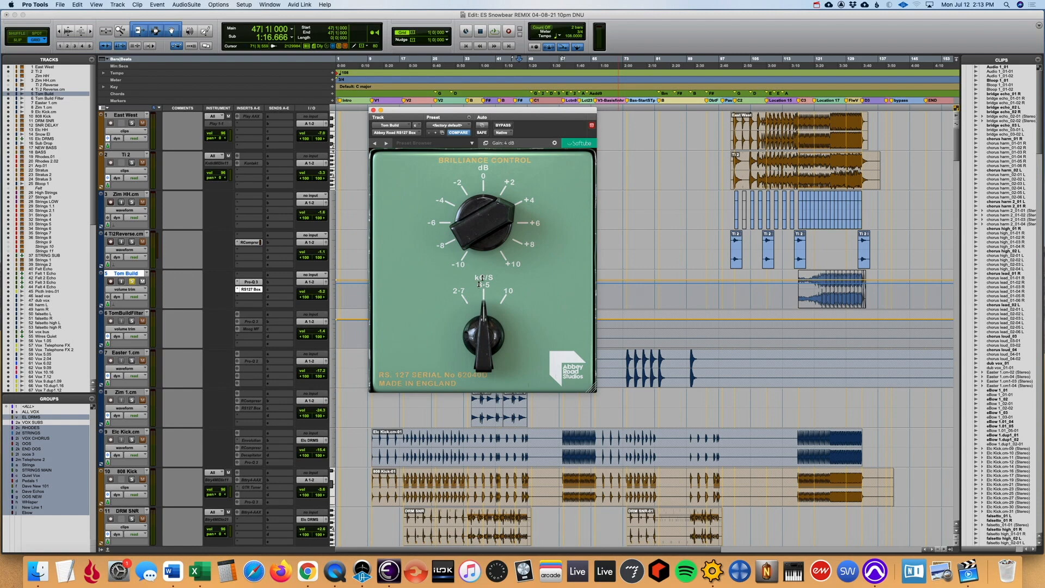
pyautogui.moveTo(456, 112); pyautogui.dragTo(654, 116)
# - Play the first Tom Build clip from bar 46 with the RS127 Box bypassed and open the track's FabFilter Pro-Q 3
pyautogui.click(521, 271)
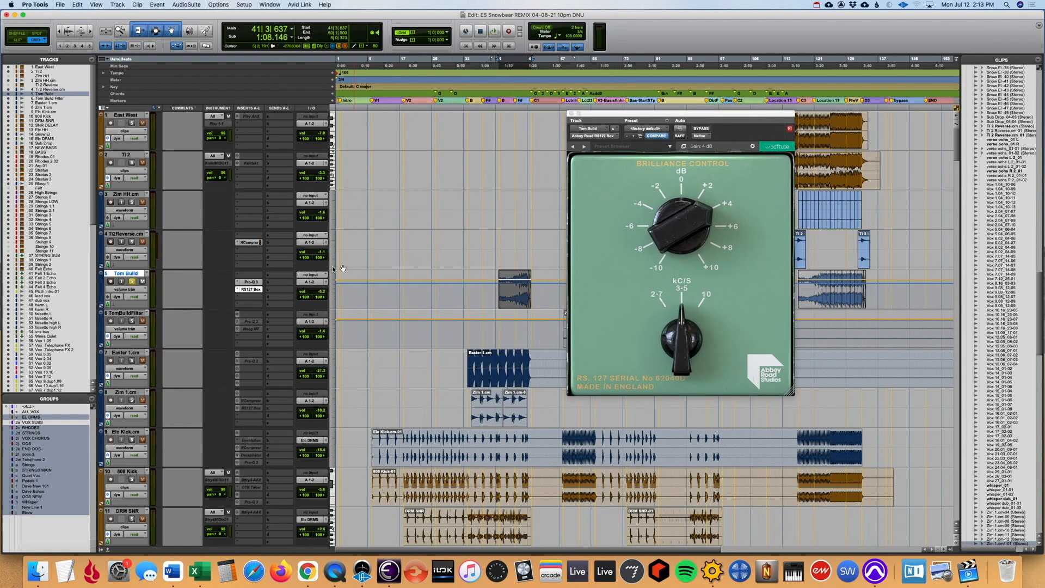
pyautogui.click(517, 288)
pyautogui.press('space')
pyautogui.keyDown('super'); pyautogui.click(255, 289); pyautogui.keyUp('super')
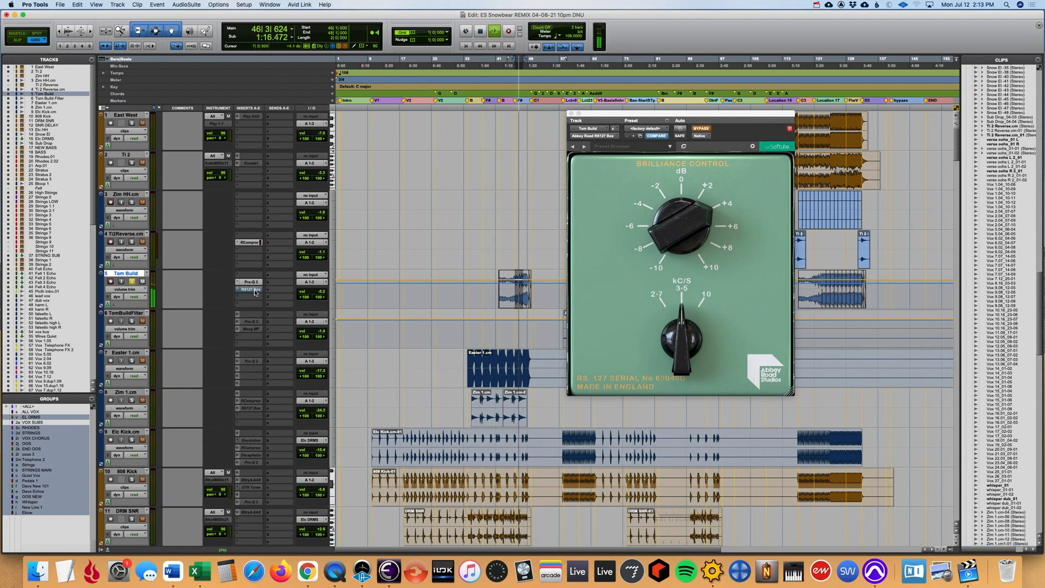
pyautogui.click(252, 282)
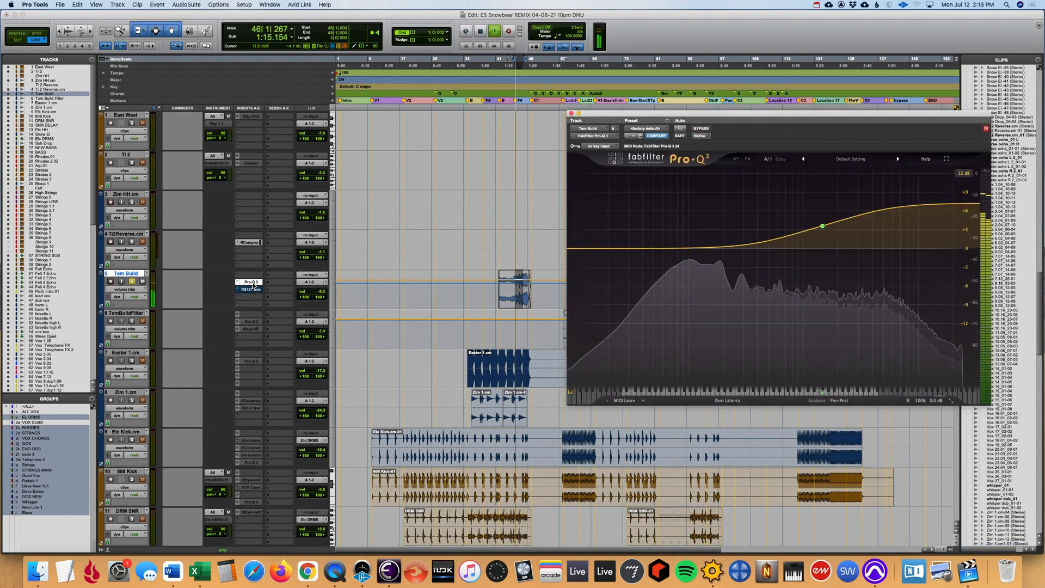
# - Switch the bypass of Tom Build's Pro-Q 3 and RS127 Box during playback to compare the sound, and open the RS127 Box
pyautogui.keyDown('super'); pyautogui.click(253, 284); pyautogui.keyUp('super')
pyautogui.keyDown('super'); pyautogui.click(253, 283); pyautogui.keyUp('super')
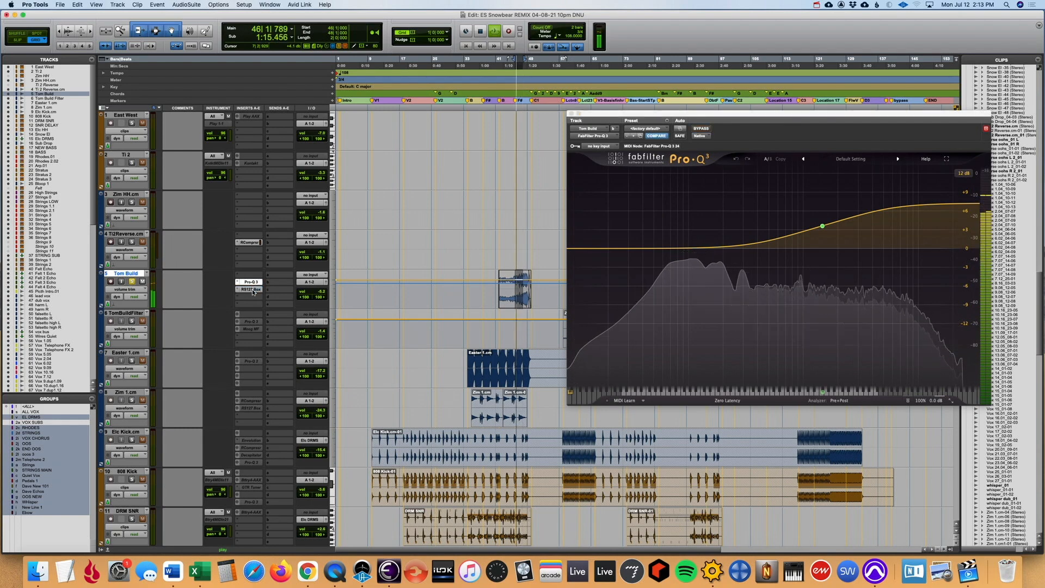
pyautogui.click(253, 289)
pyautogui.keyDown('super'); pyautogui.click(253, 289); pyautogui.keyUp('super')
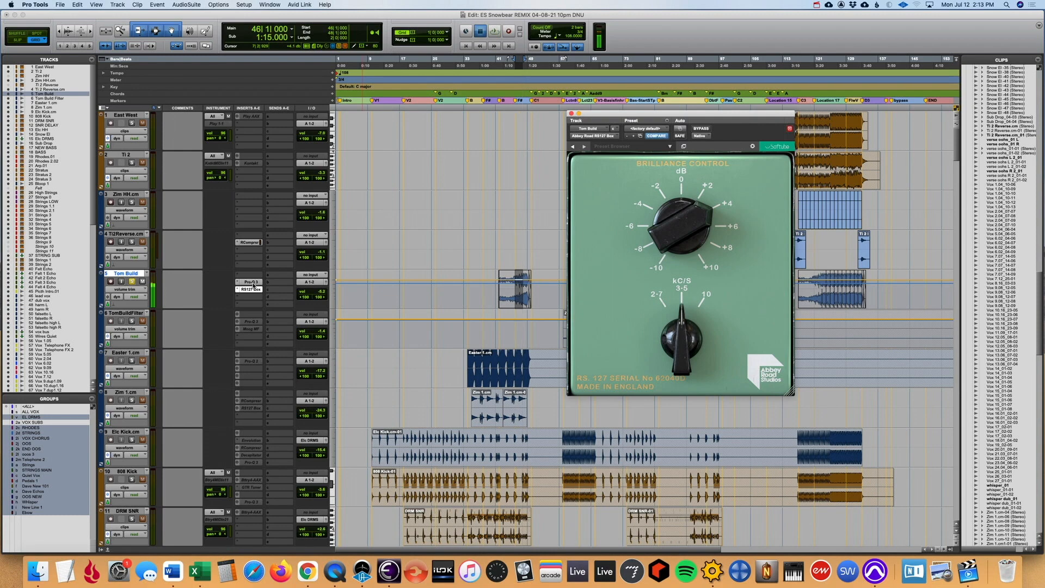
# - View Tom Build's Pro-Q 3 and RS127 Box settings once more, close the plug-in window and undo the track's unfreeze
pyautogui.click(251, 282)
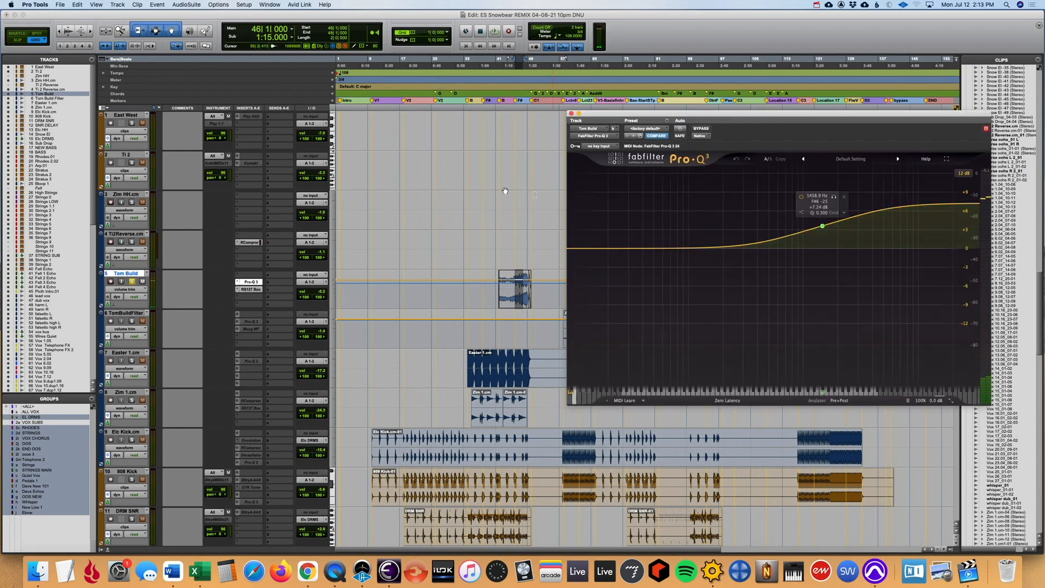
pyautogui.click(249, 290)
pyautogui.click(249, 289)
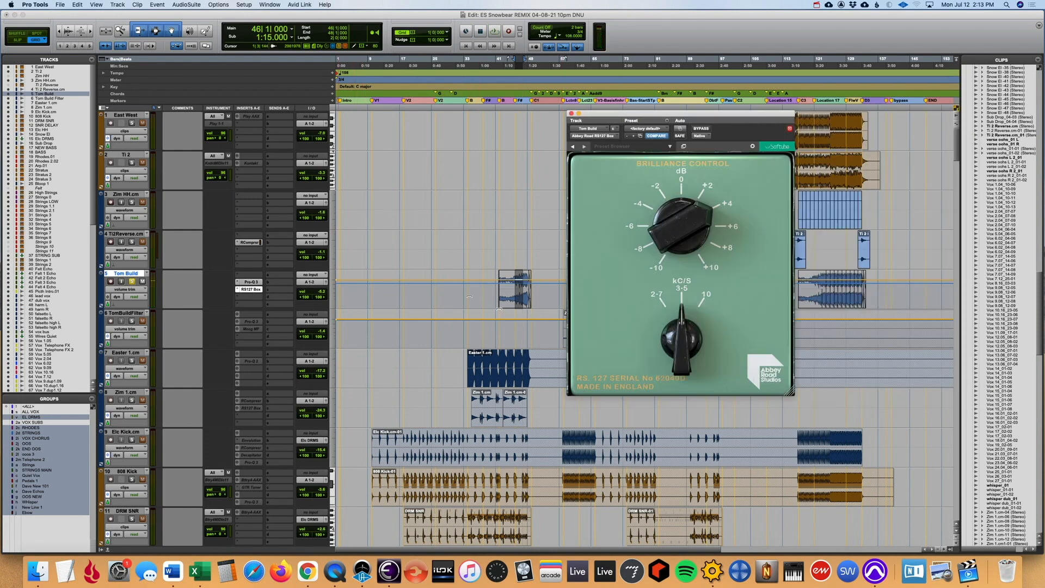
pyautogui.moveTo(698, 232)
pyautogui.click(571, 113)
pyautogui.press('super+z')
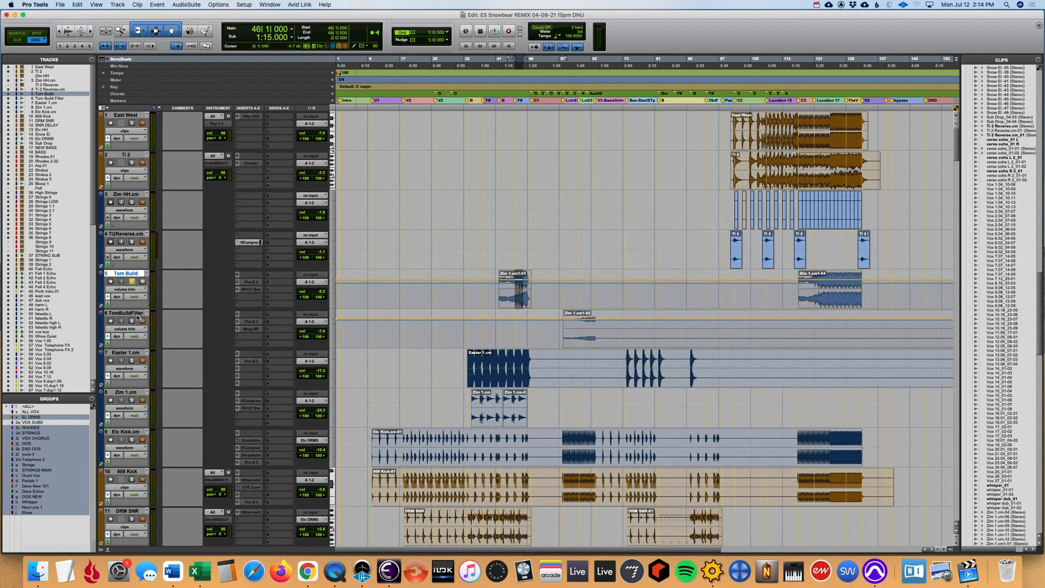
# - Solo the Easter 1.cm track and play its first section from bar 34
pyautogui.click(131, 313)
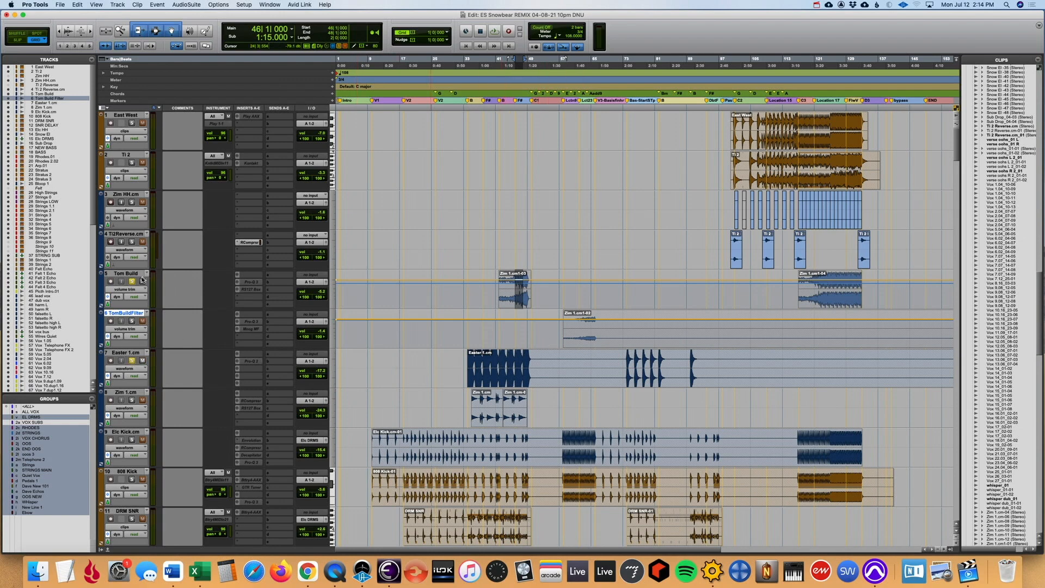
pyautogui.click(499, 377)
pyautogui.press('t')
pyautogui.press('t')
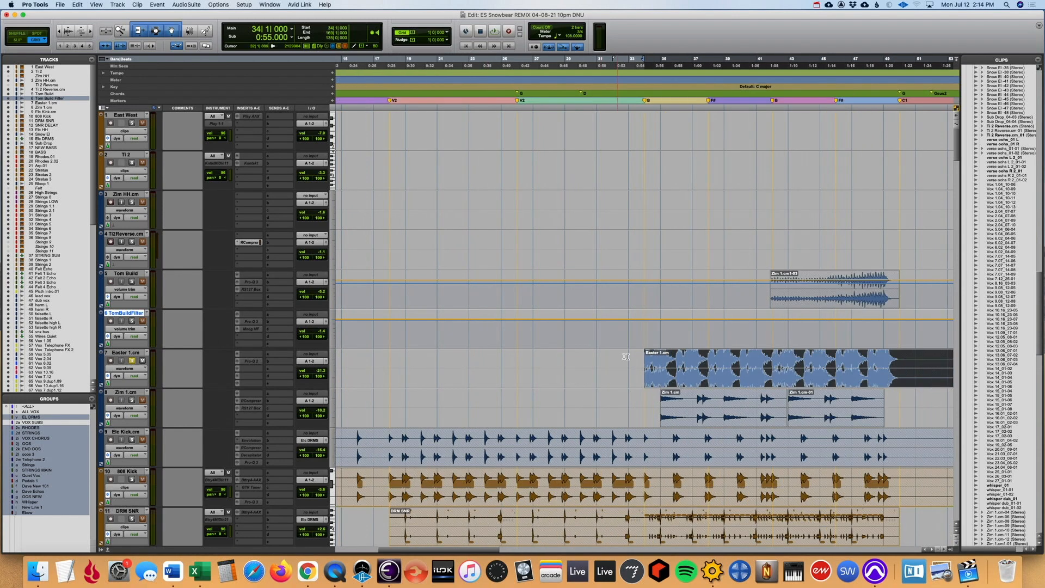
pyautogui.click(642, 330)
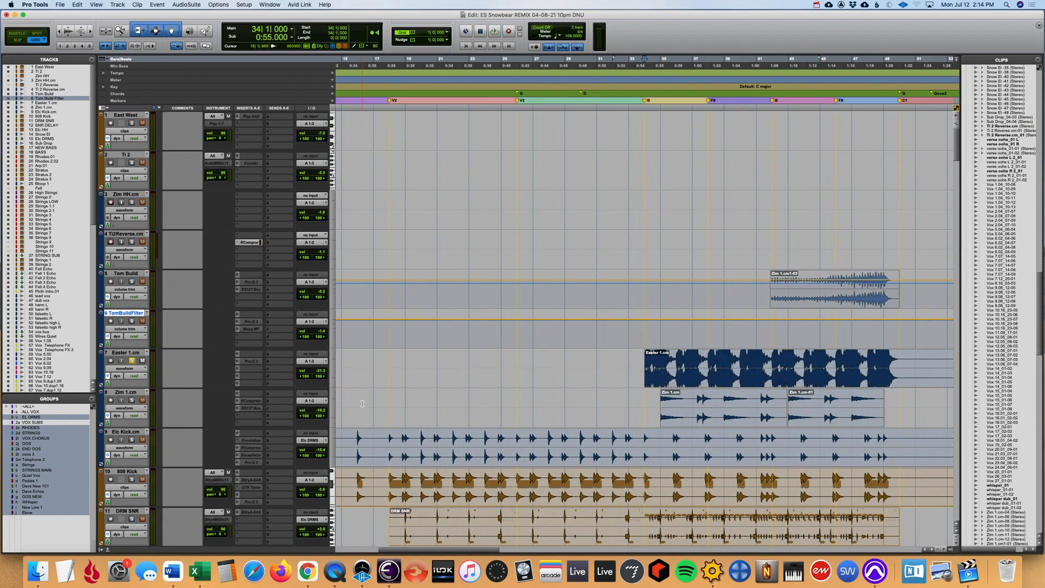
pyautogui.press('space')
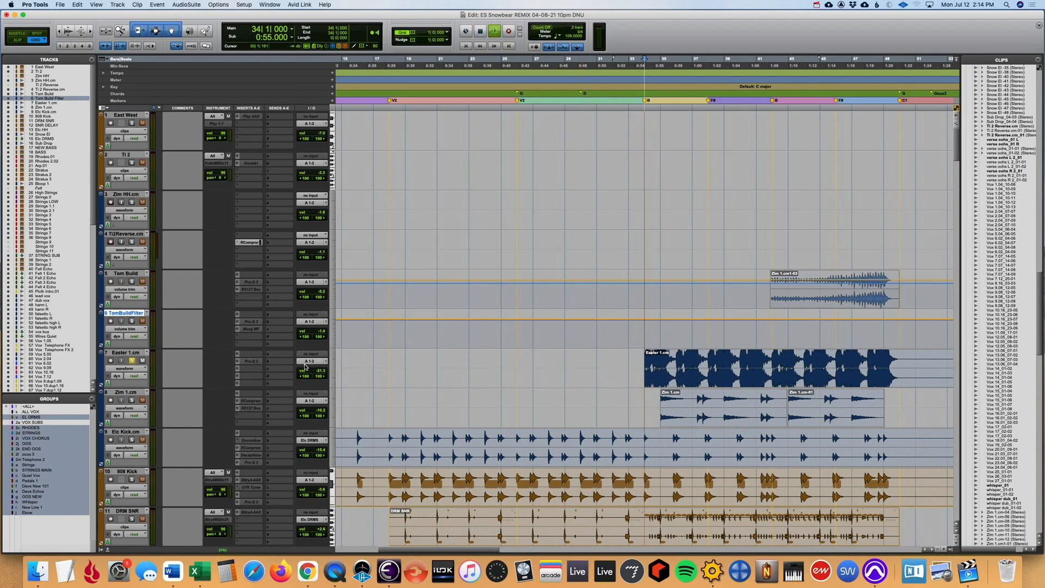
pyautogui.press('r')
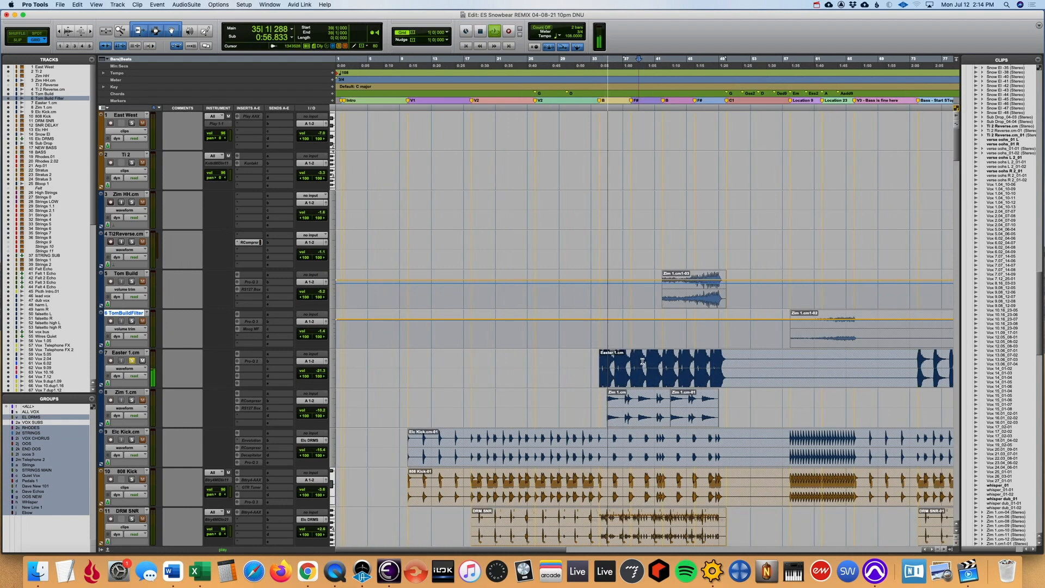
pyautogui.press('t')
pyautogui.press('t')
pyautogui.press('r')
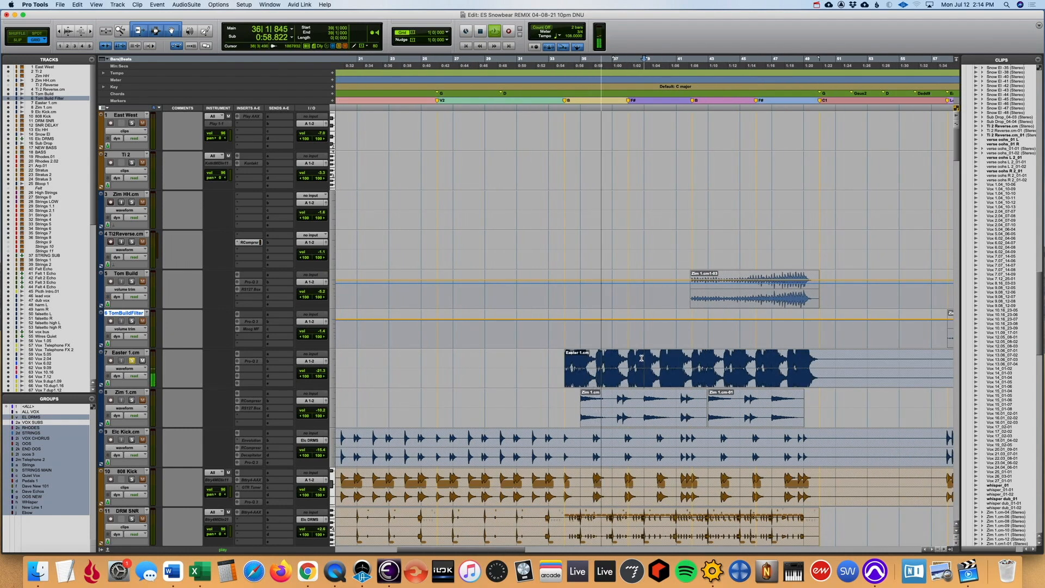
pyautogui.press('r')
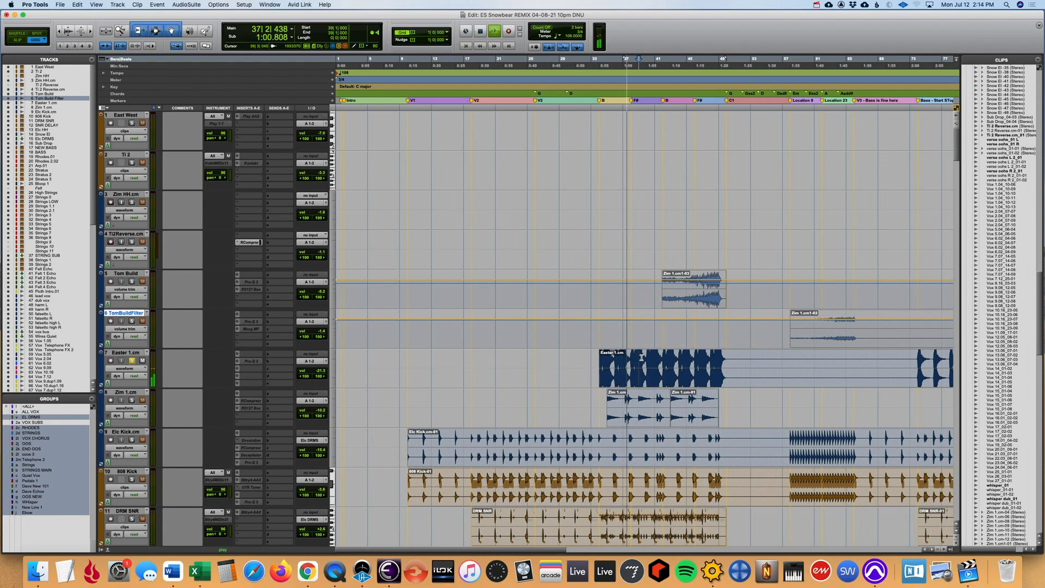
pyautogui.press('r')
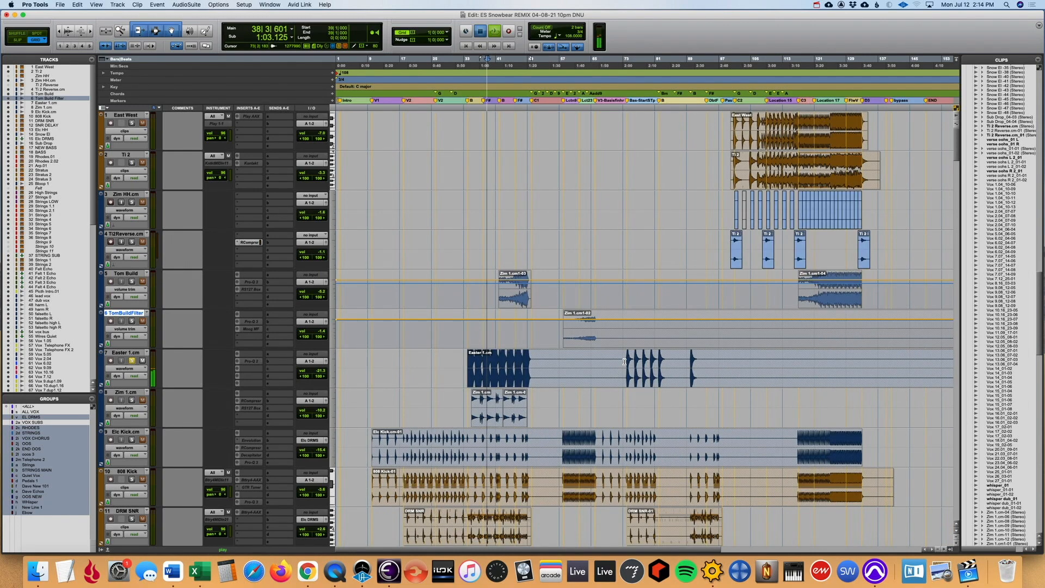
# - Play the second Easter 1.cm section from bar 73 and stop playback
pyautogui.click(631, 359)
pyautogui.press('t')
pyautogui.press('t')
pyautogui.press('t')
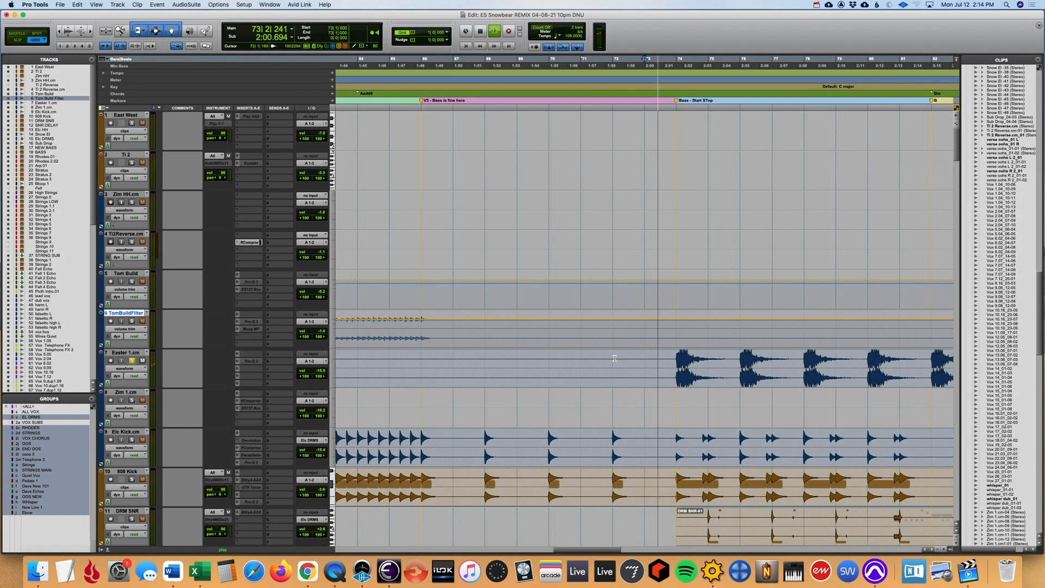
pyautogui.press('r')
pyautogui.press('r')
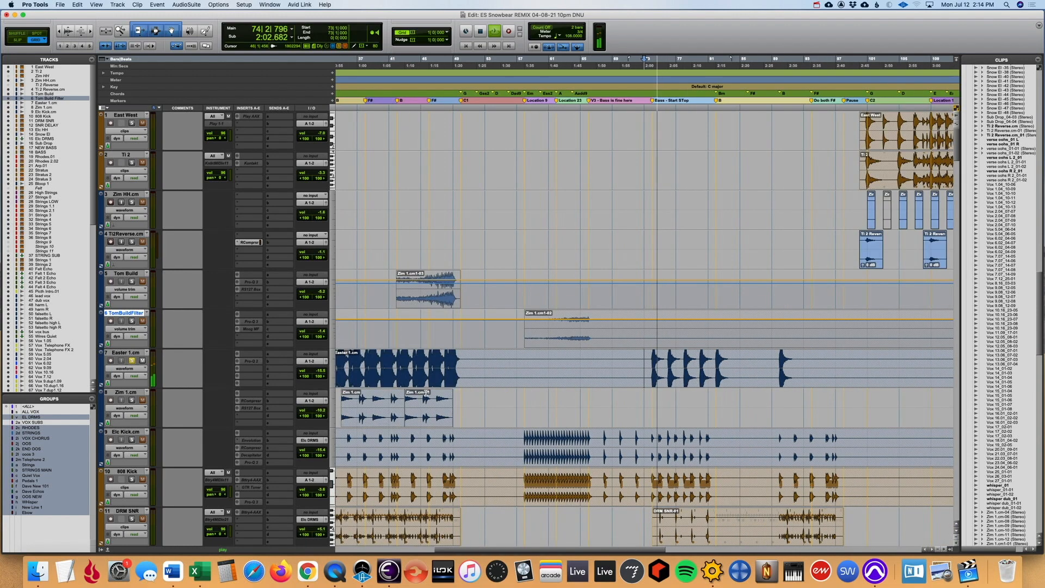
pyautogui.press('space')
pyautogui.press('r')
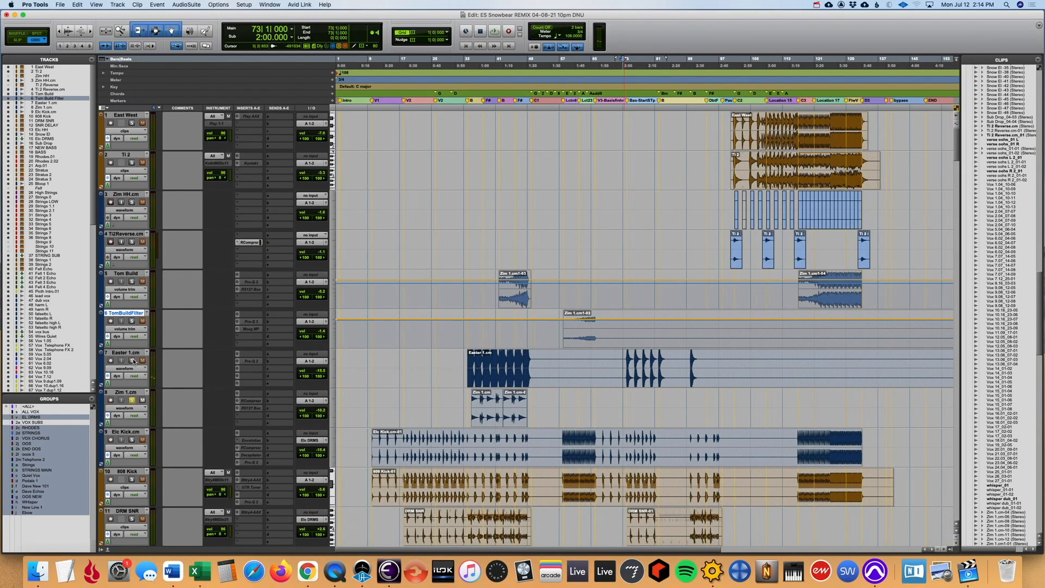
# - Solo the Zim 1.cm track instead of Easter 1.cm and play its clips from bar 34
pyautogui.click(469, 400)
pyautogui.press('t')
pyautogui.press('t')
pyautogui.press('space')
pyautogui.press('r')
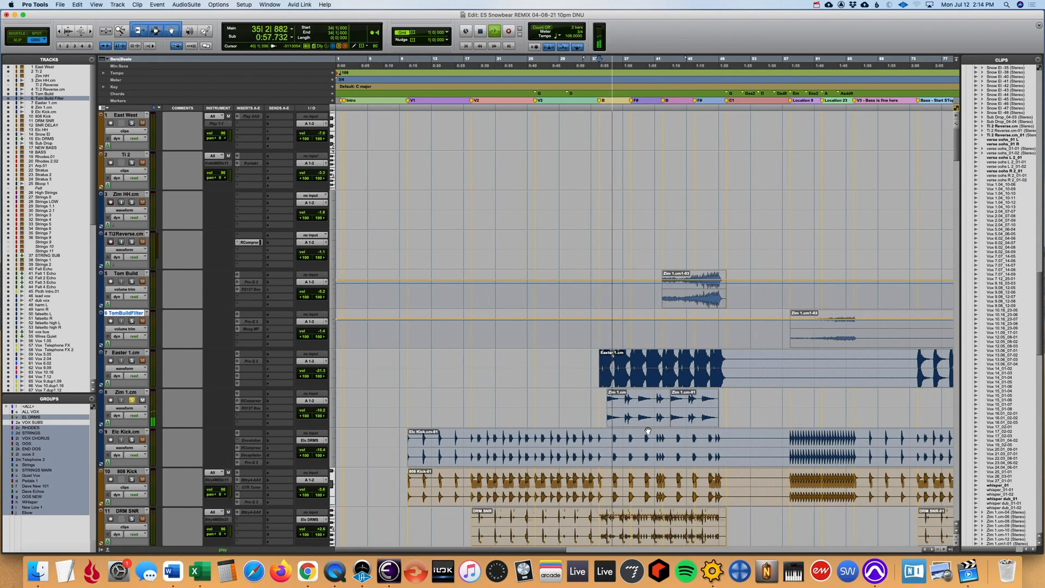
pyautogui.press('r')
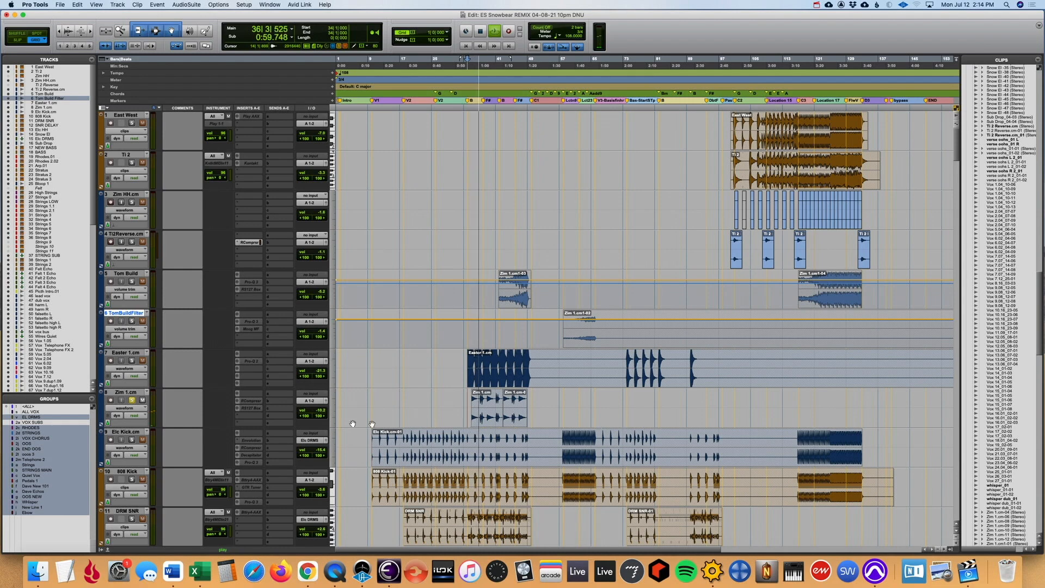
pyautogui.press('space')
# - Select all tracks from East West to Zim 1.cm and solo them together
pyautogui.click(128, 392)
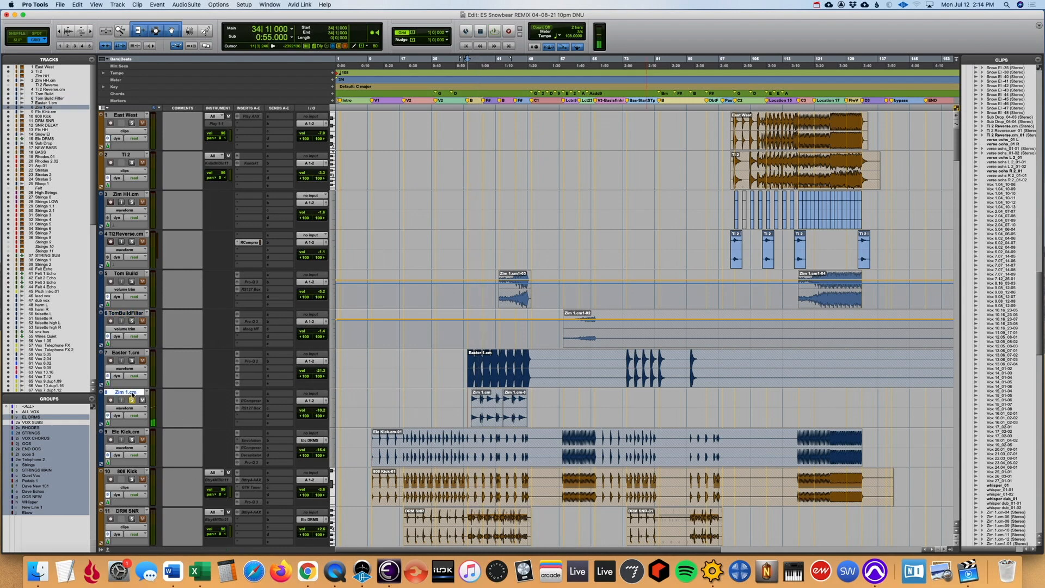
pyautogui.scroll(-8, 132, 394)
pyautogui.scroll(8, 132, 394)
pyautogui.keyDown('shift'); pyautogui.click(126, 115); pyautogui.keyUp('shift')
pyautogui.click(133, 123)
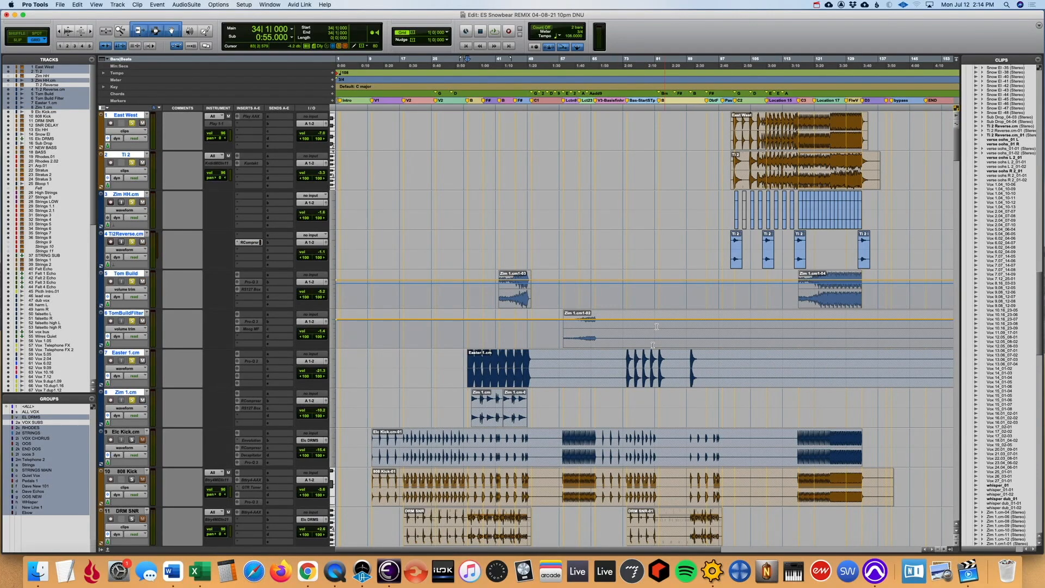
# - Play the soloed percussion tracks together from bar 46 and from bar 101
pyautogui.scroll(-1, 542, 340)
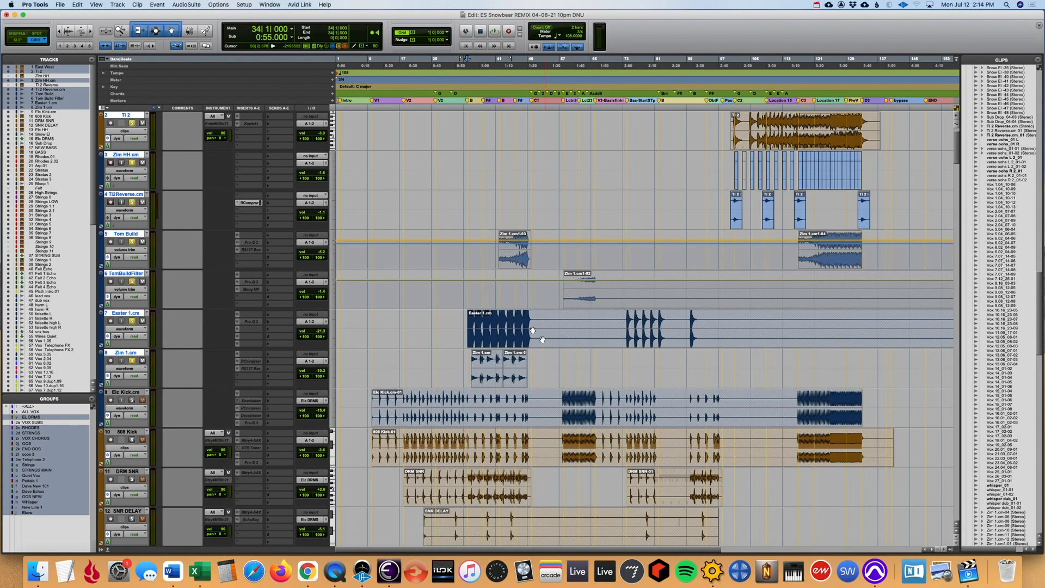
pyautogui.click(487, 287)
pyautogui.press('space')
pyautogui.press('space')
pyautogui.press('space')
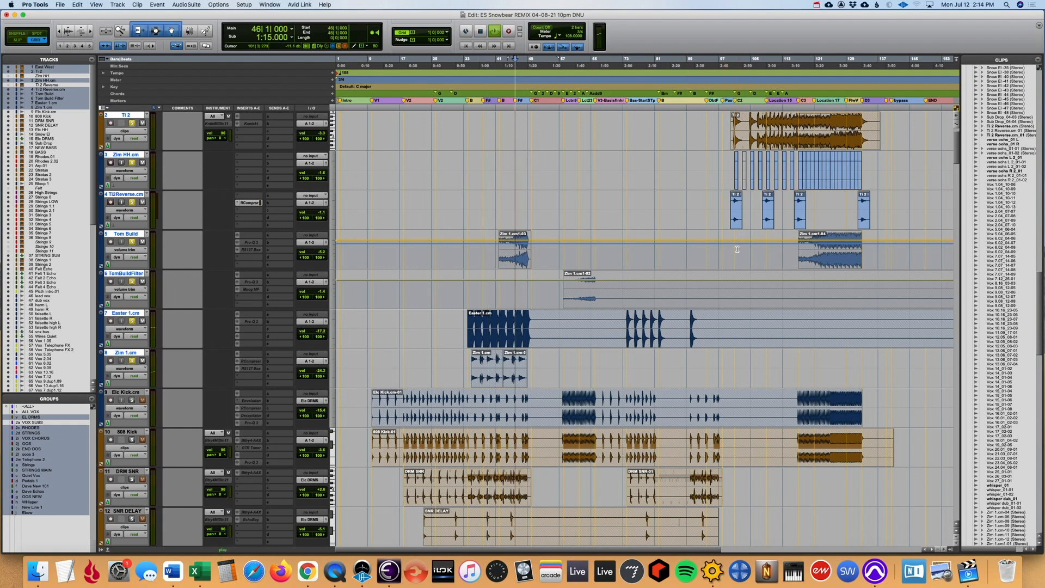
pyautogui.press('space')
pyautogui.click(735, 249)
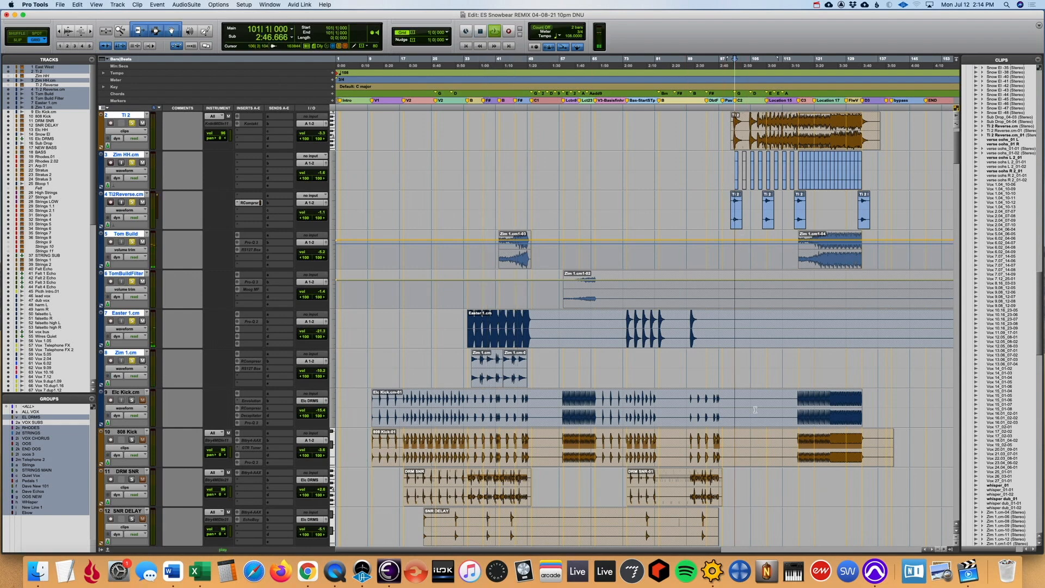
# - Unsolo the selected percussion tracks, solo Elc Kick.cm in their place and select that track
pyautogui.scroll(-3, 205, 252)
pyautogui.click(132, 242)
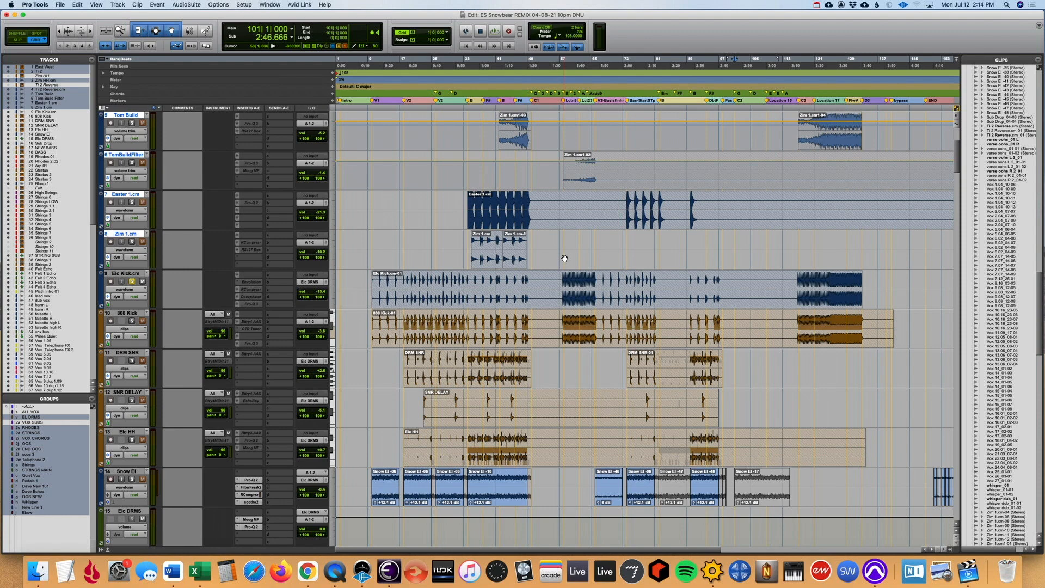
pyautogui.scroll(4, 217, 205)
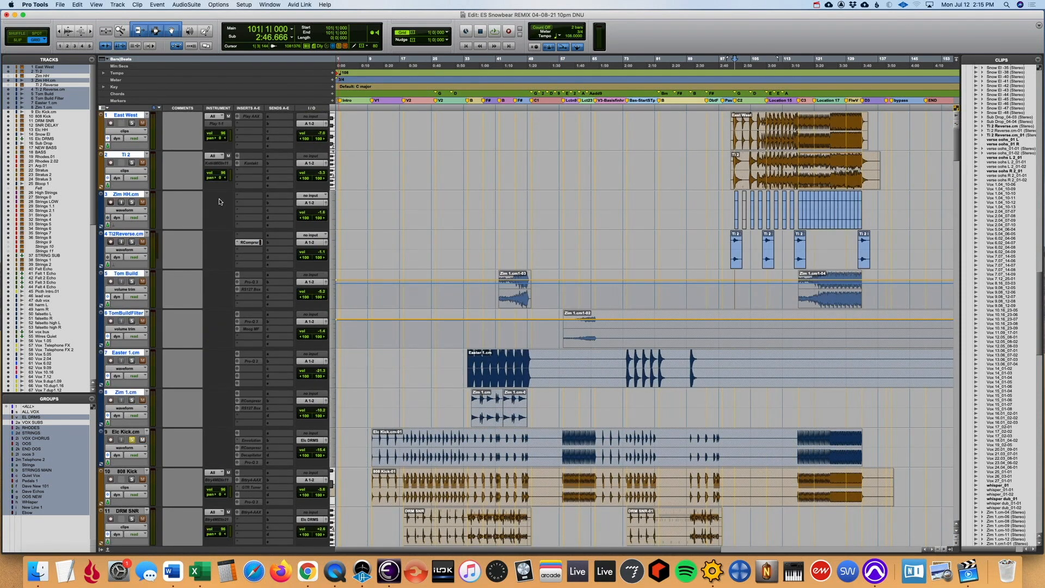
pyautogui.doubleClick(817, 291)
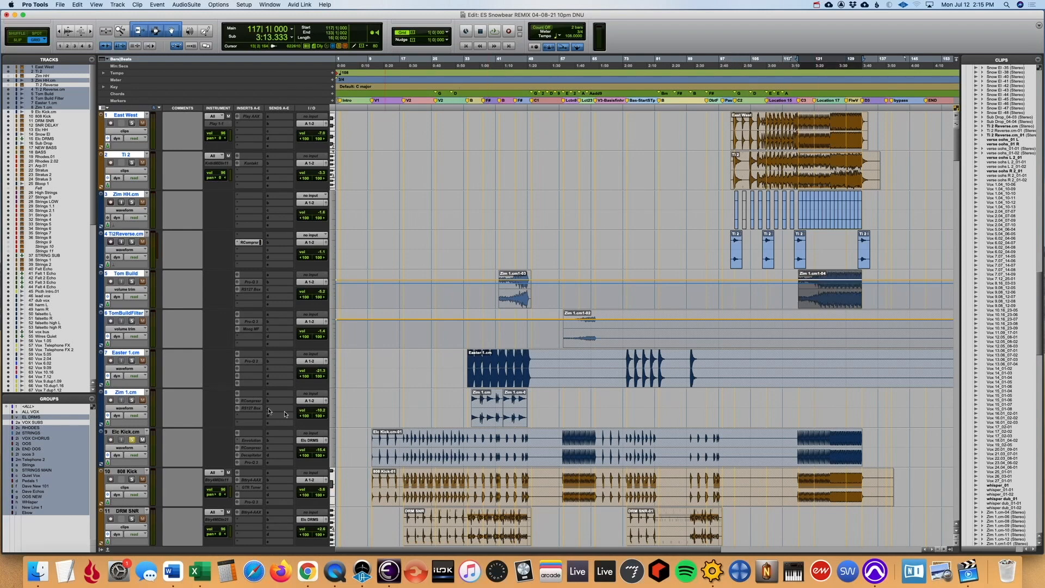
pyautogui.click(131, 432)
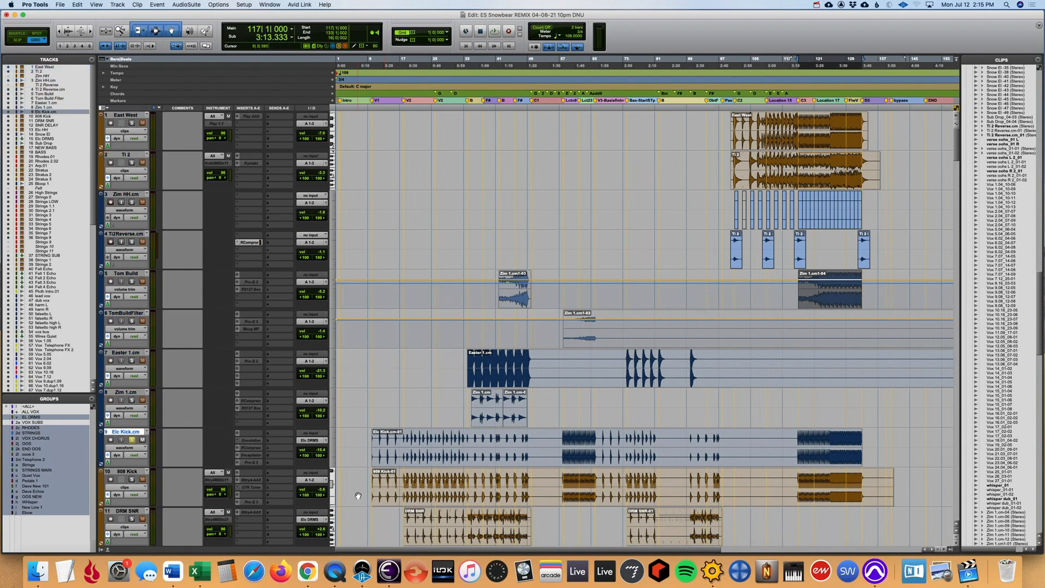
# - Play the soloed Elc Kick.cm track from the start of its dense pattern at bar 58 and stop playback
pyautogui.scroll(-5, 475, 479)
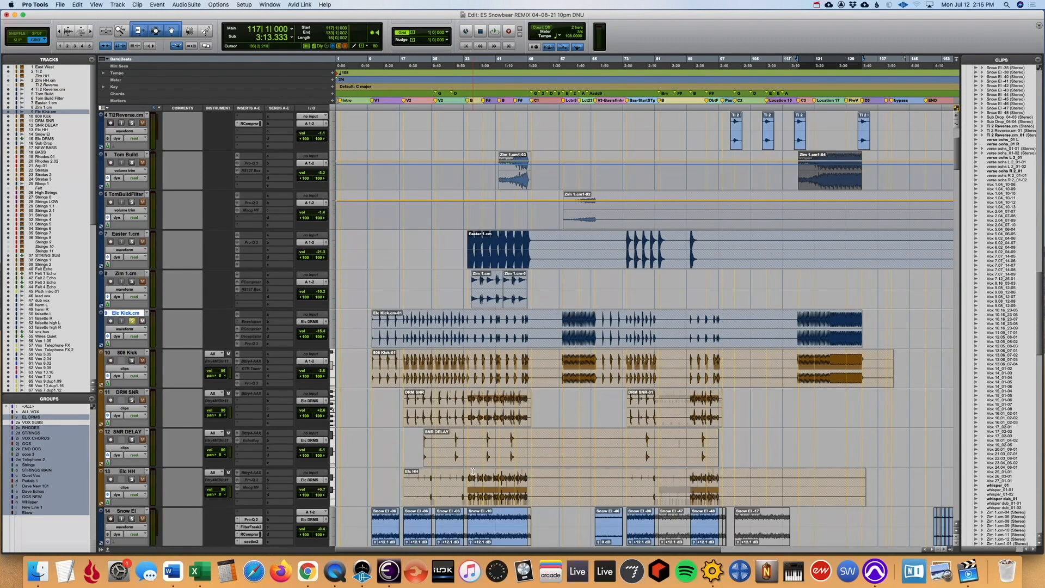
pyautogui.click(562, 316)
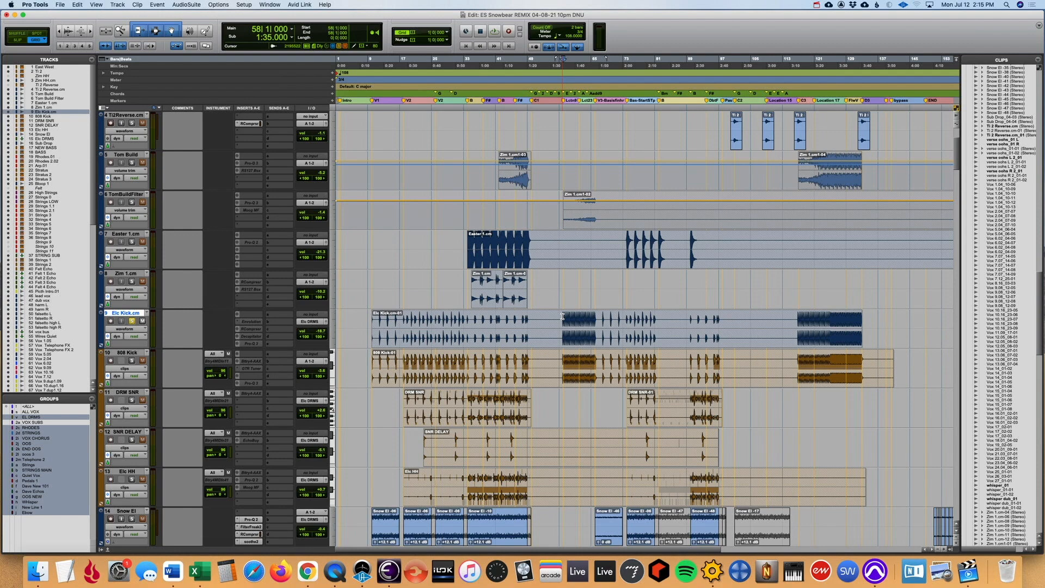
pyautogui.press('space')
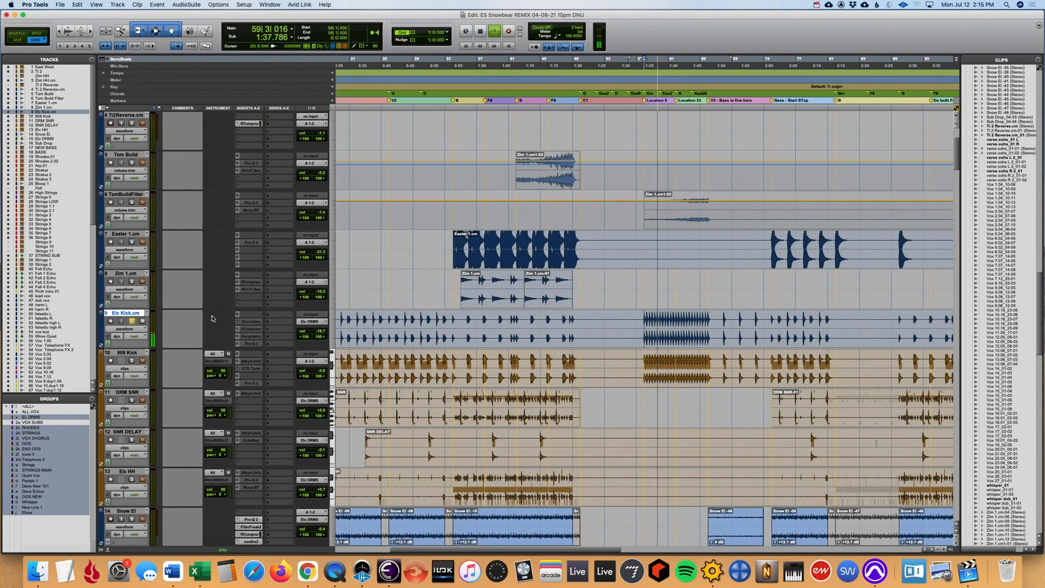
pyautogui.press('space')
# - Unfreeze the Elc Kick.cm track, open its RCompressor and play the track from bar 58
pyautogui.rightClick(138, 314)
pyautogui.click(164, 357)
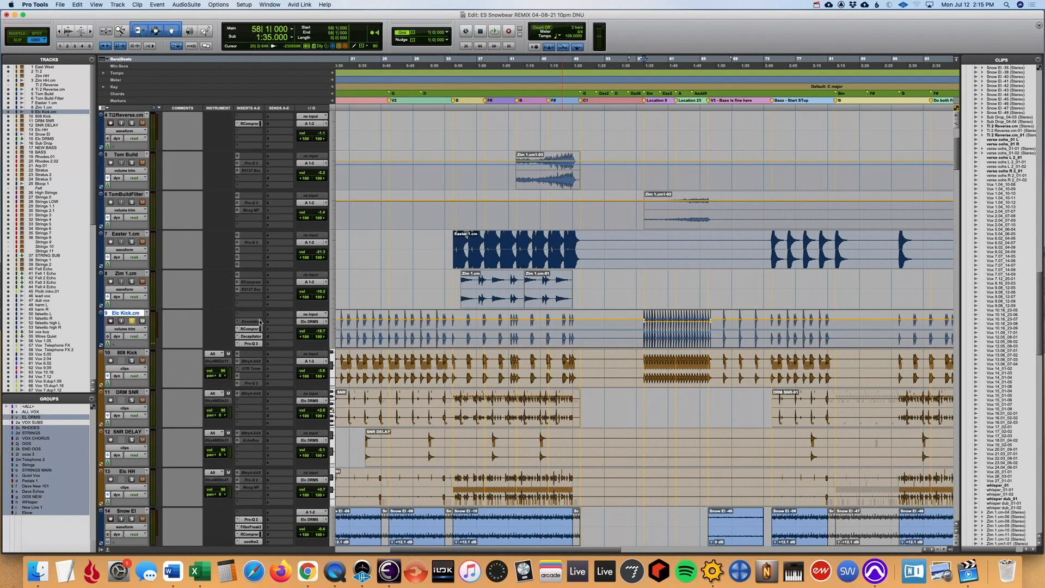
pyautogui.click(254, 329)
pyautogui.press('space')
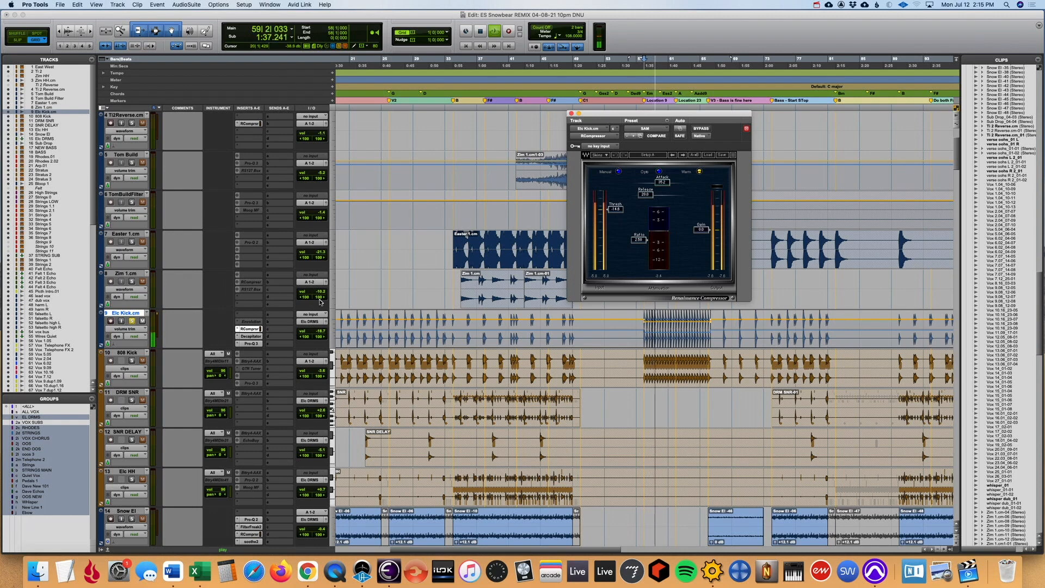
# - Find the Elc Kick.cm channel in the mixer and open its Decapitator and Pro-Q 3 inserts during playback
pyautogui.press('super+equal')
pyautogui.hscroll(-10, 445, 252)
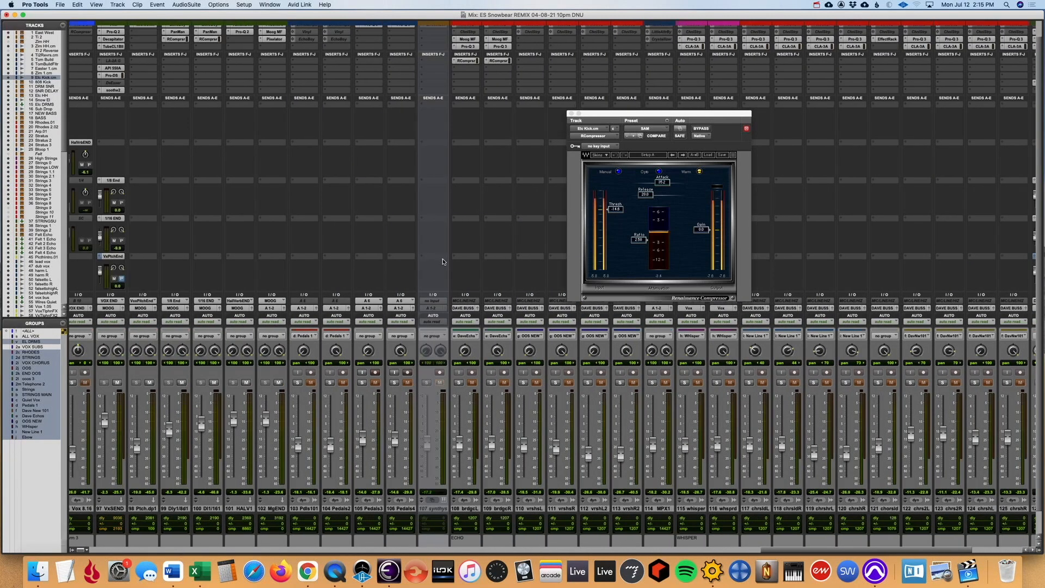
pyautogui.hscroll(-20, 445, 252)
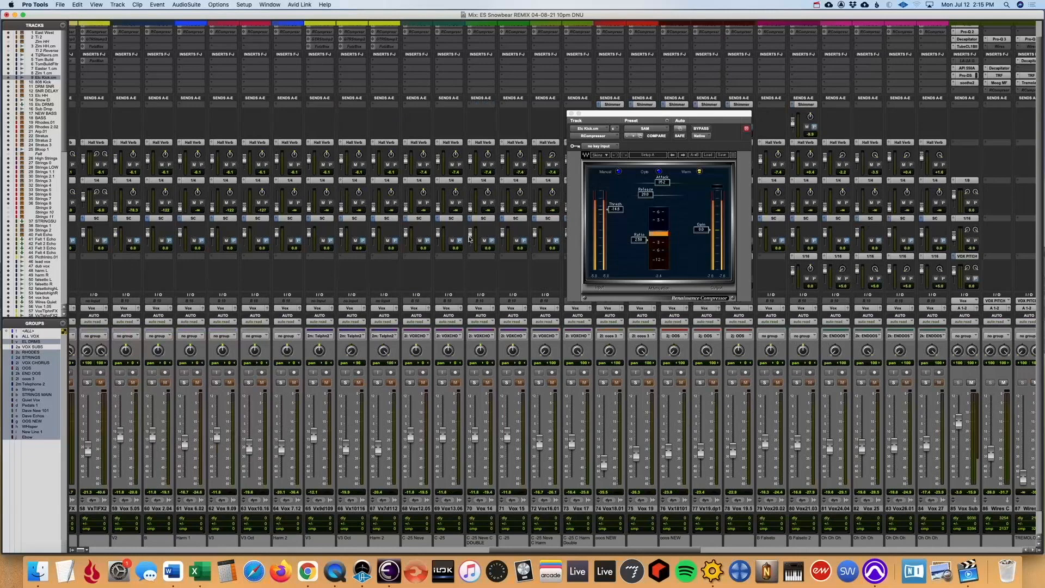
pyautogui.hscroll(-20, 477, 234)
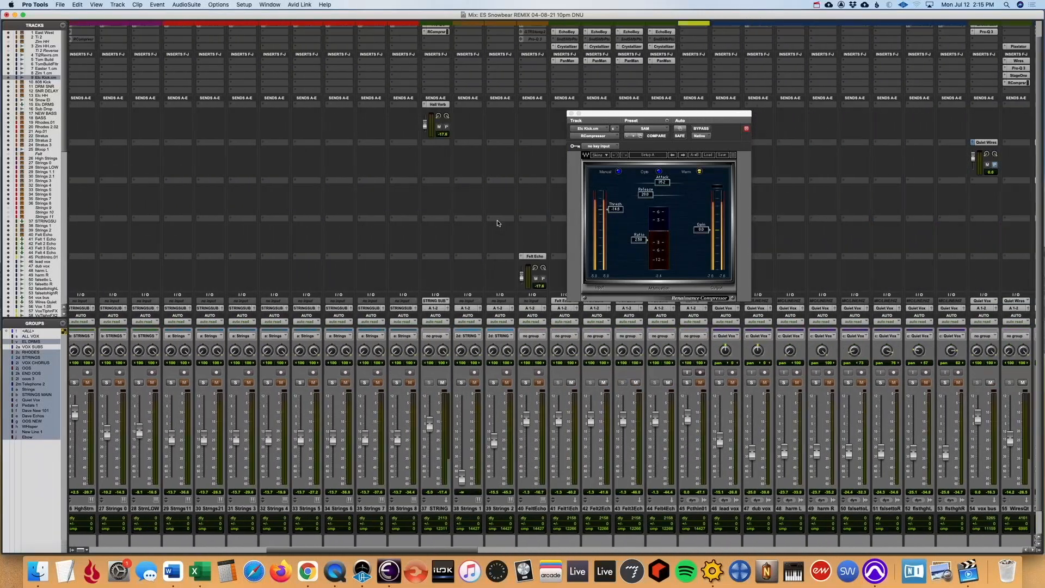
pyautogui.hscroll(-8, 504, 217)
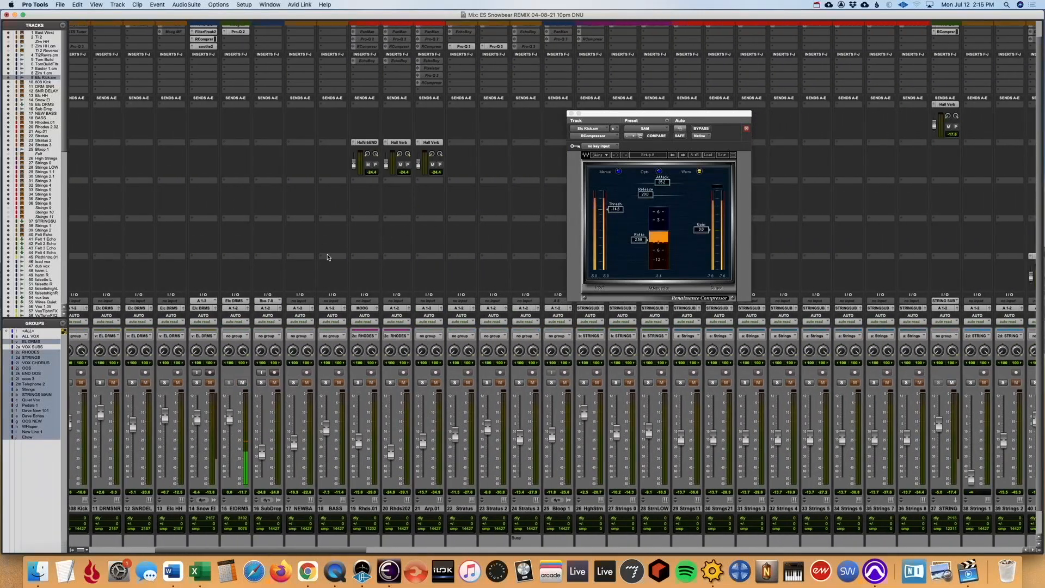
pyautogui.scroll(3, 324, 245)
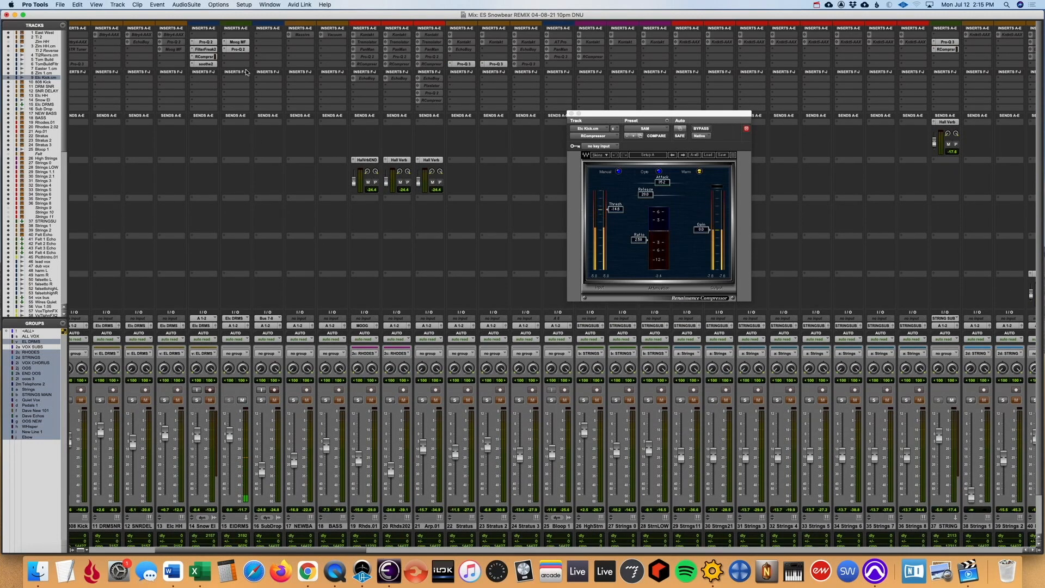
pyautogui.hscroll(-6, 234, 269)
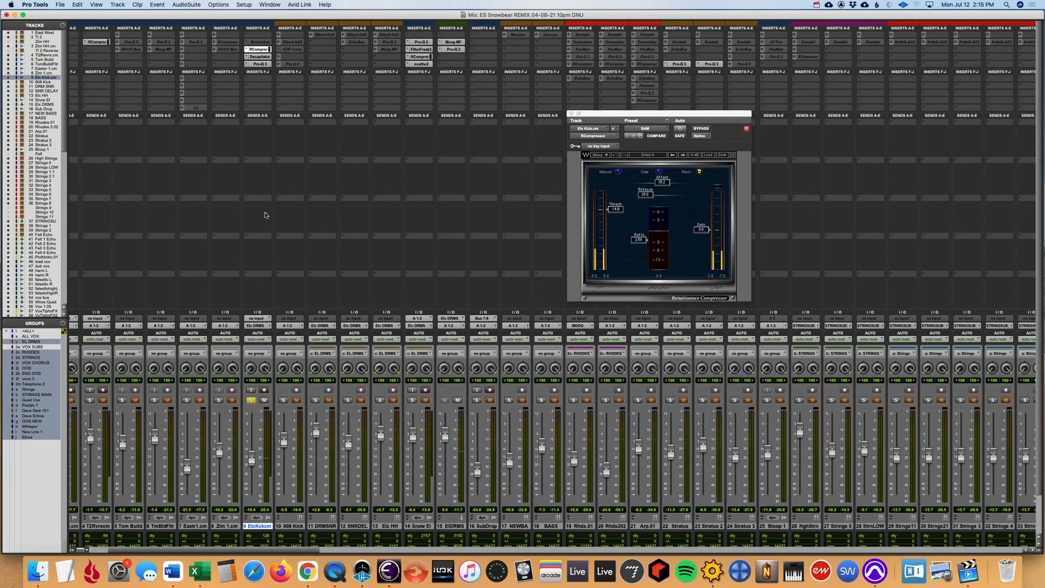
pyautogui.click(260, 57)
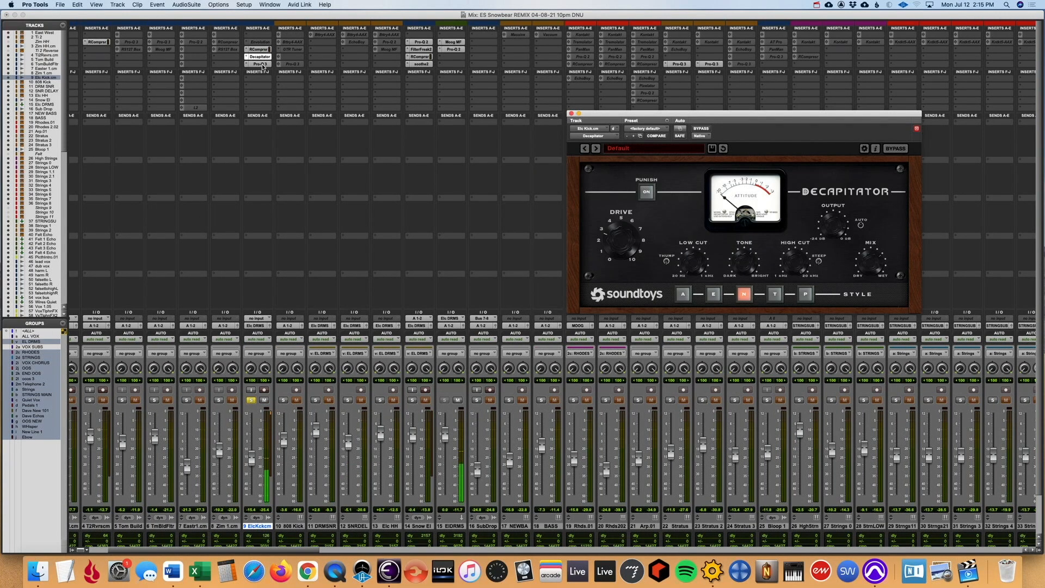
pyautogui.click(262, 63)
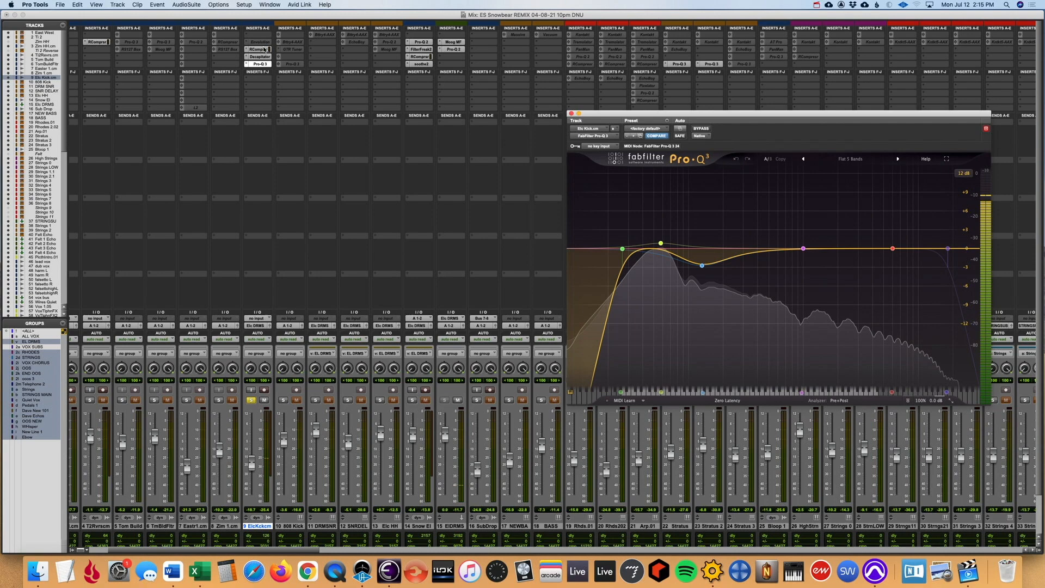
# - Go through the Elc Kick.cm inserts again, from RCompressor to Decapitator and back to Pro-Q 3
pyautogui.click(260, 50)
pyautogui.click(261, 57)
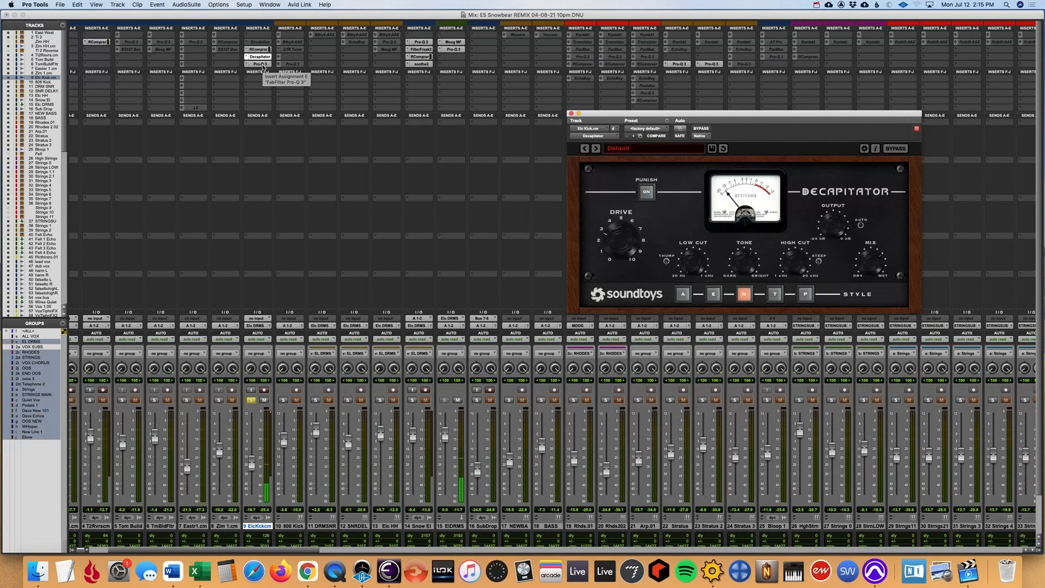
pyautogui.keyDown('super'); pyautogui.click(257, 58); pyautogui.keyUp('super')
pyautogui.keyDown('super'); pyautogui.click(256, 58); pyautogui.keyUp('super')
pyautogui.click(259, 64)
pyautogui.click(259, 64)
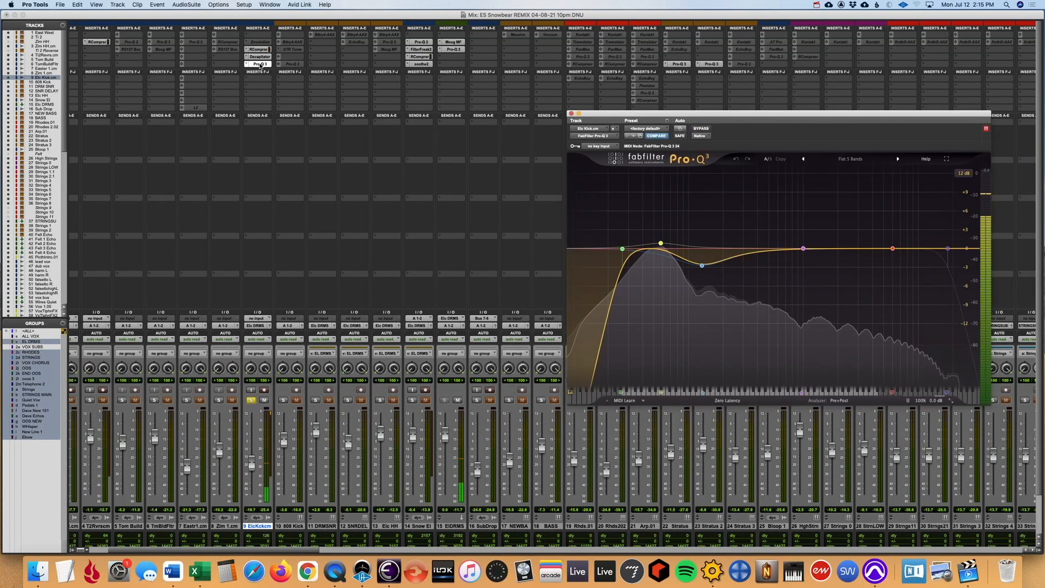
# - Unsolo Elc Kick.cm, stop playback and solo the 808 Kick track instead
pyautogui.click(251, 400)
pyautogui.press('space')
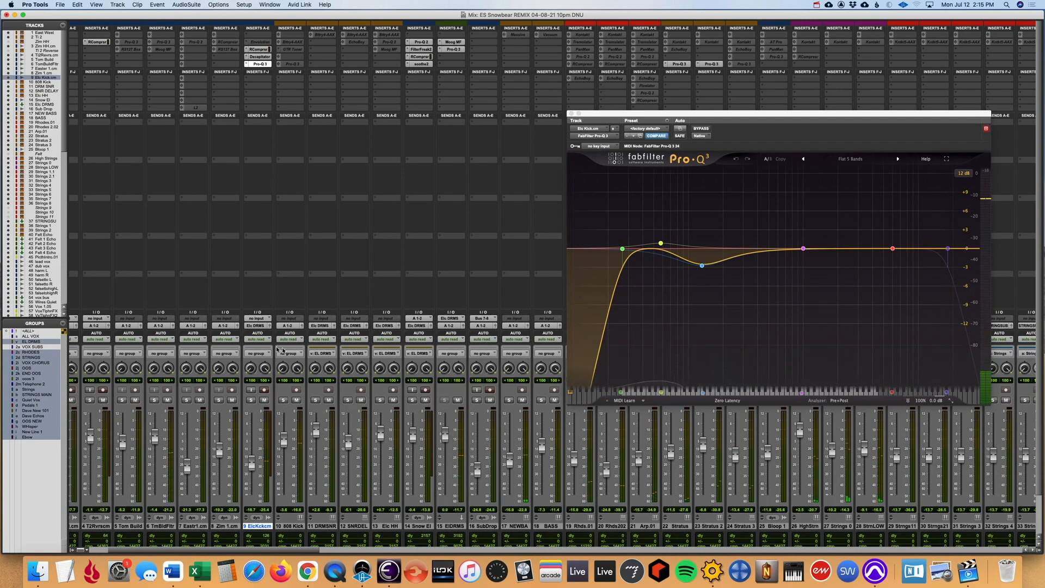
pyautogui.hscroll(-3, 320, 475)
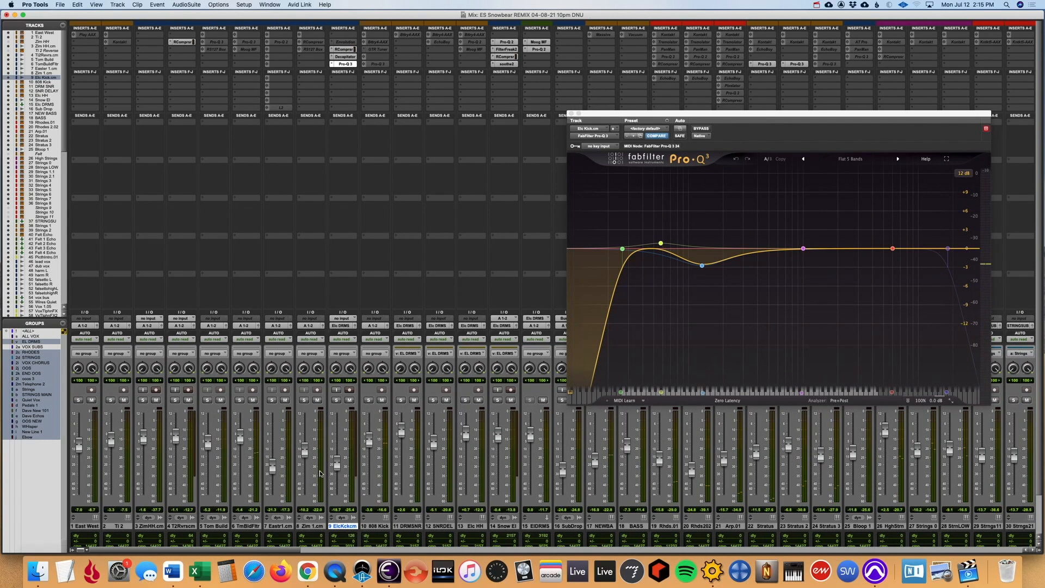
pyautogui.click(368, 400)
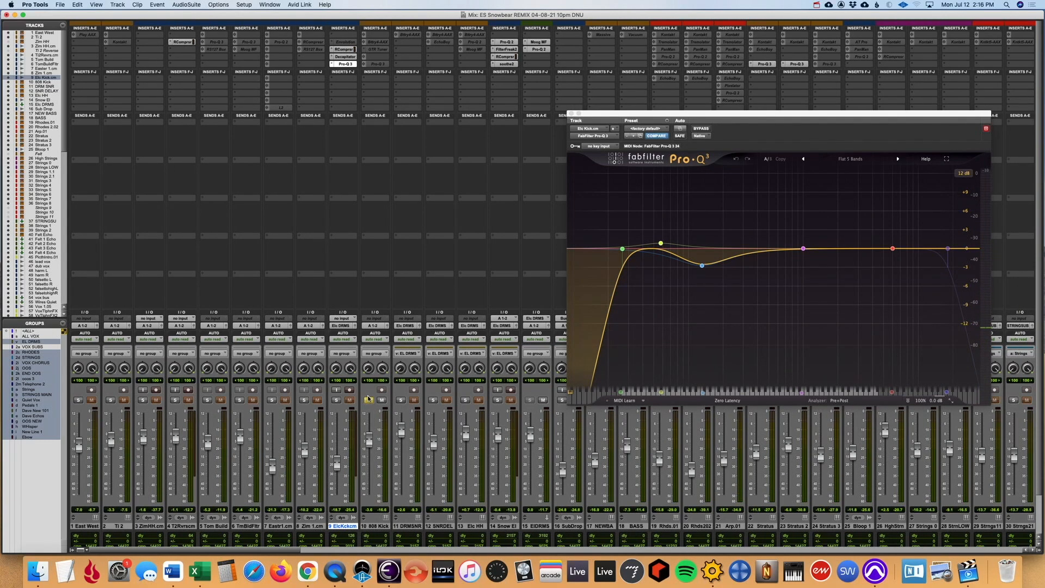
# - Return to the Edit window, play the soloed 808 Kick from bar 19 and close the Pro-Q 3 window
pyautogui.press('super+equal')
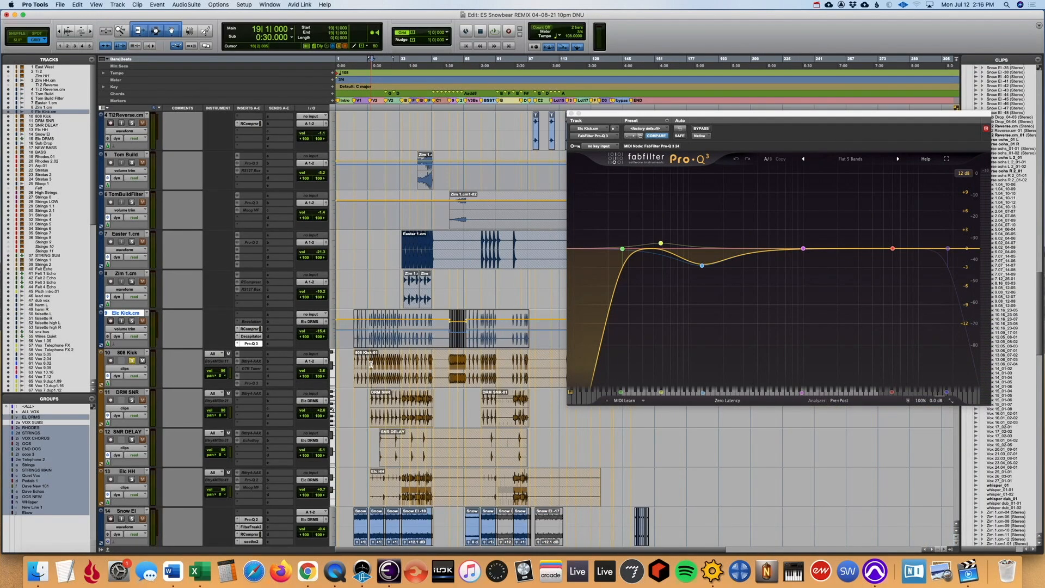
pyautogui.press('t')
pyautogui.press('t')
pyautogui.press('space')
pyautogui.click(571, 114)
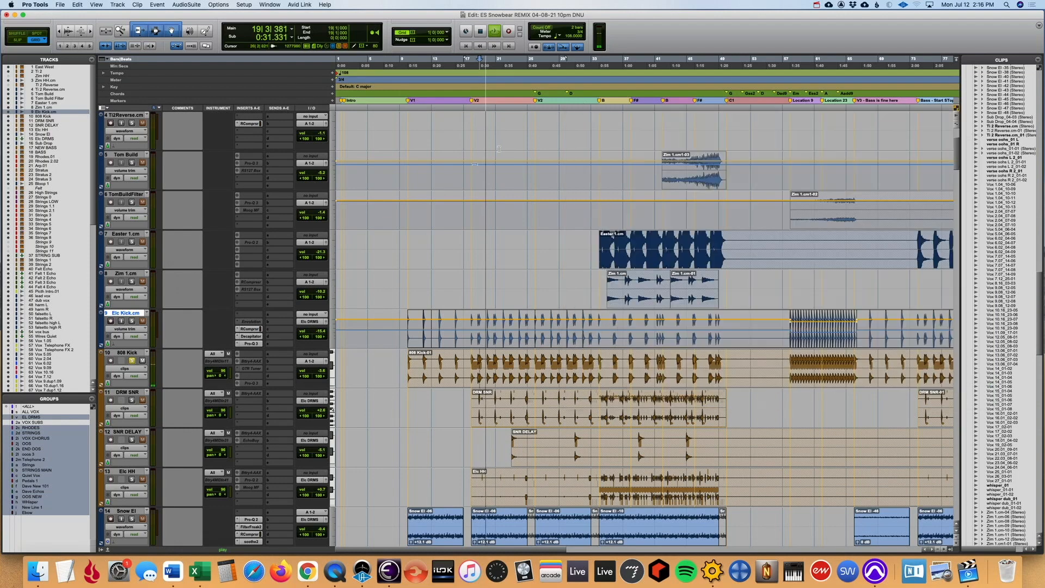
# - Solo Elc Kick.cm alongside 808 Kick, compare the two around bar 23, unsolo Elc Kick.cm and stop playback
pyautogui.click(131, 321)
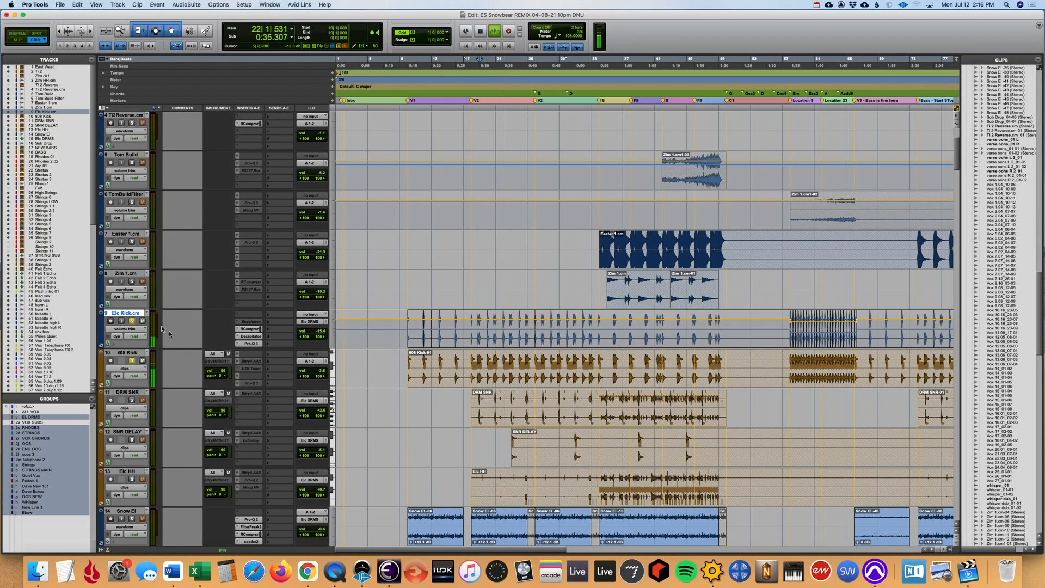
pyautogui.press('t')
pyautogui.press('t')
pyautogui.press('t')
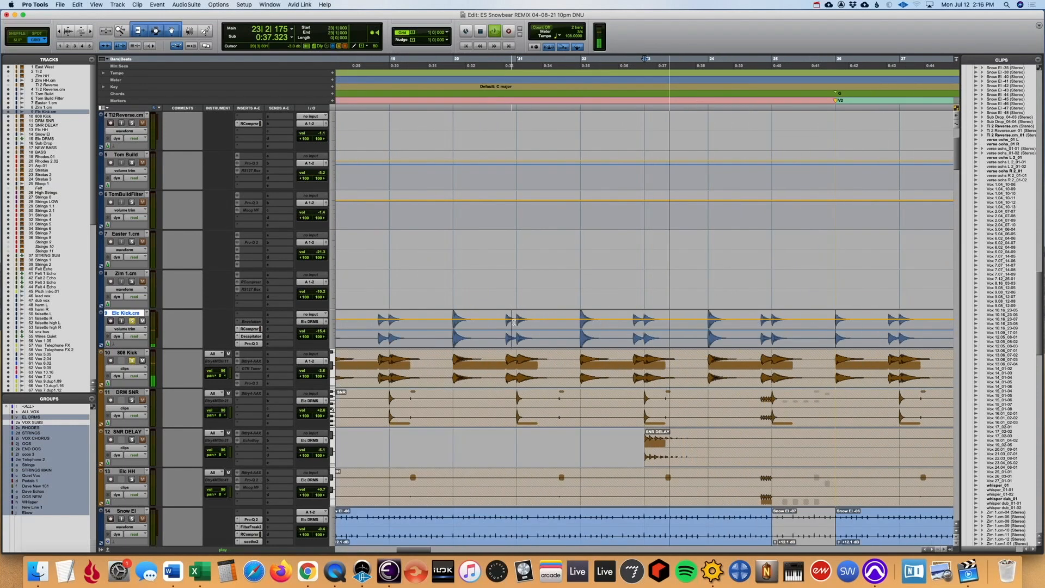
pyautogui.press('r')
pyautogui.press('r')
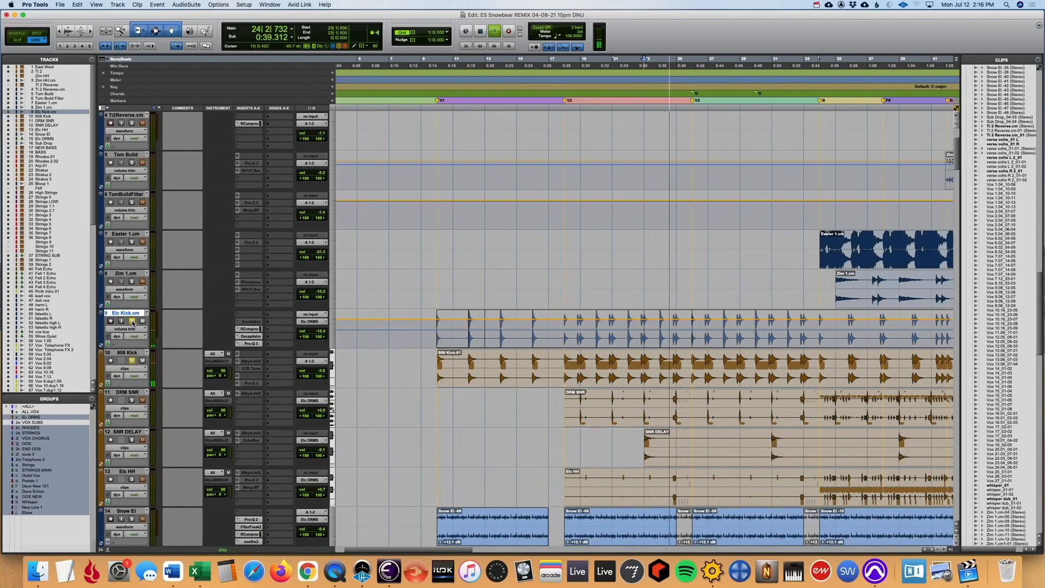
pyautogui.press('r')
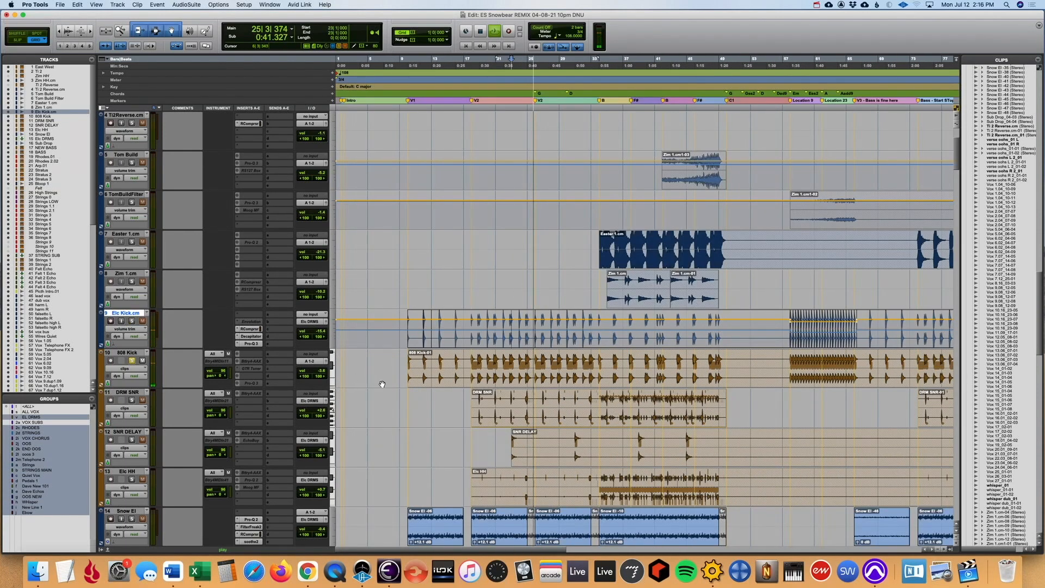
pyautogui.press('space')
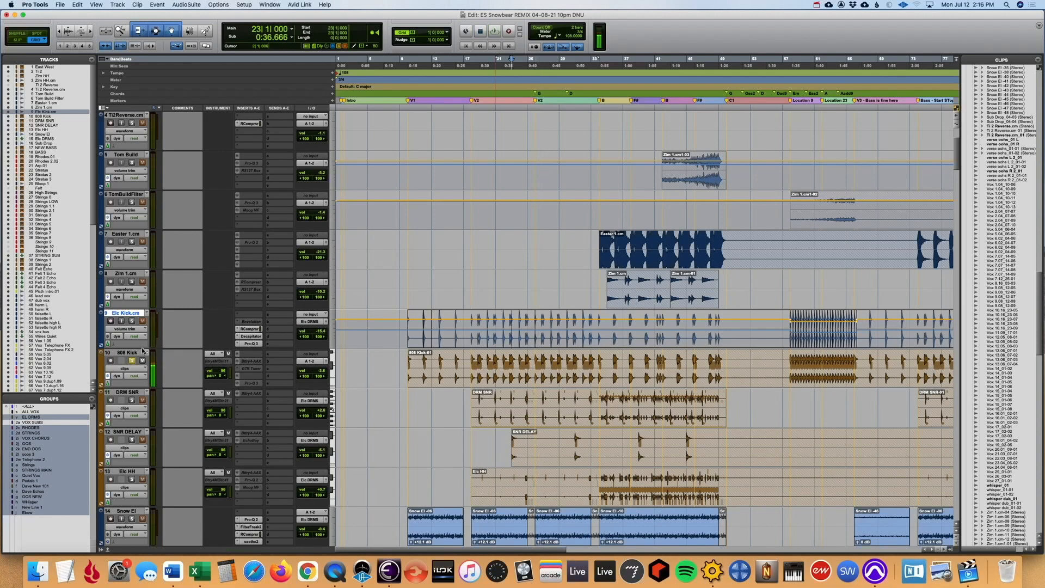
# - Unfreeze the 808 Kick track and play it from the start of its clip at bar 10
pyautogui.rightClick(131, 350)
pyautogui.click(158, 401)
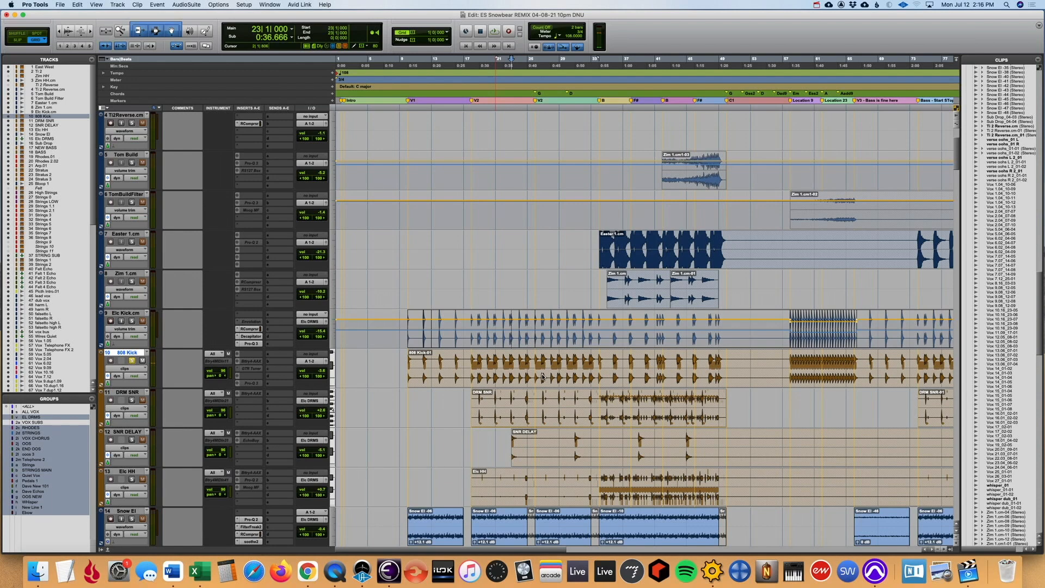
pyautogui.click(406, 400)
pyautogui.press('space')
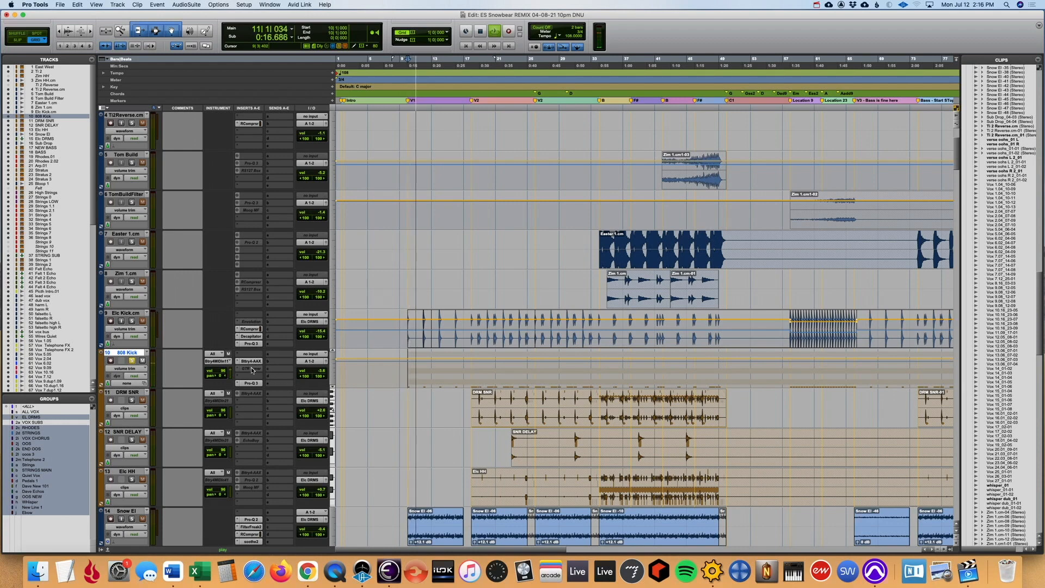
# - Inspect the 808 Kick's Pro-Q 3 from the mixer, close it and return to the Edit window
pyautogui.press('super+equal')
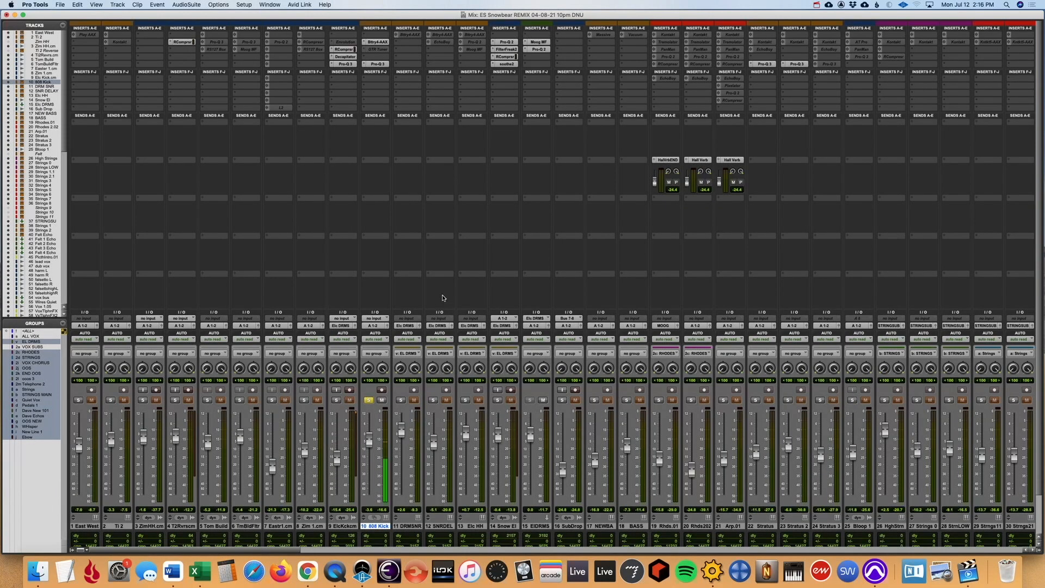
pyautogui.click(383, 65)
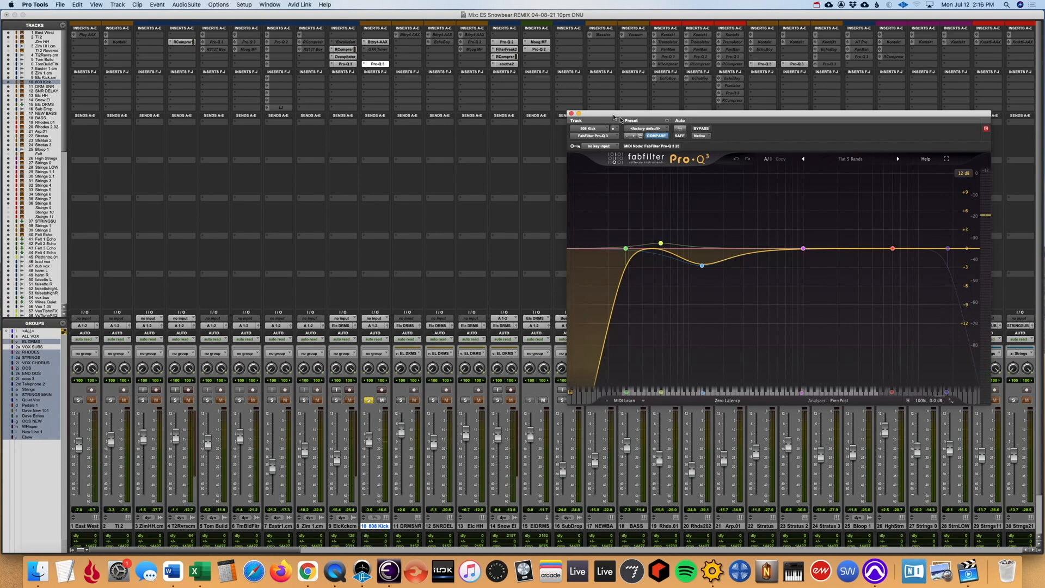
pyautogui.click(571, 113)
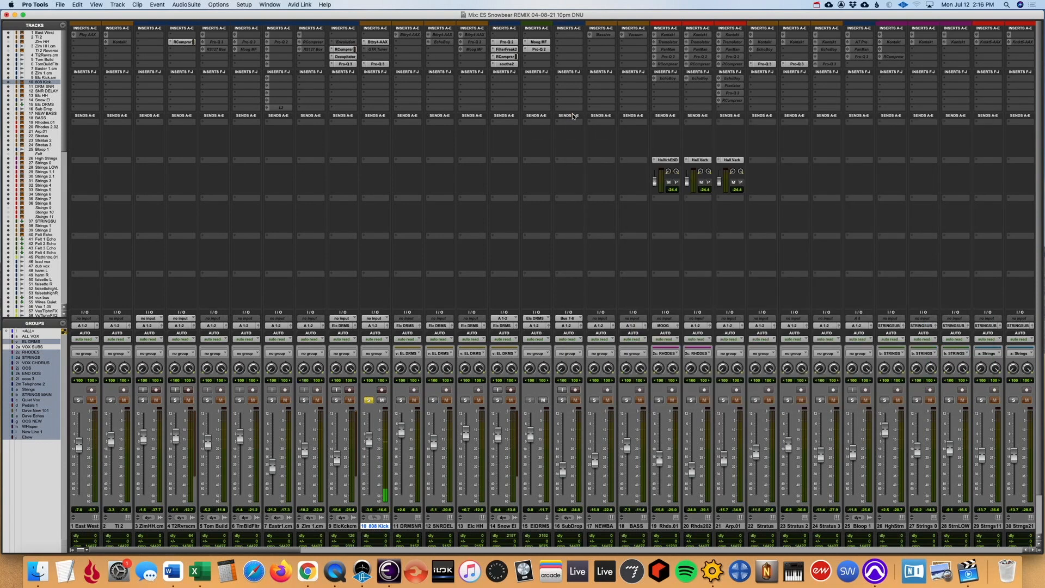
pyautogui.press('super+equal')
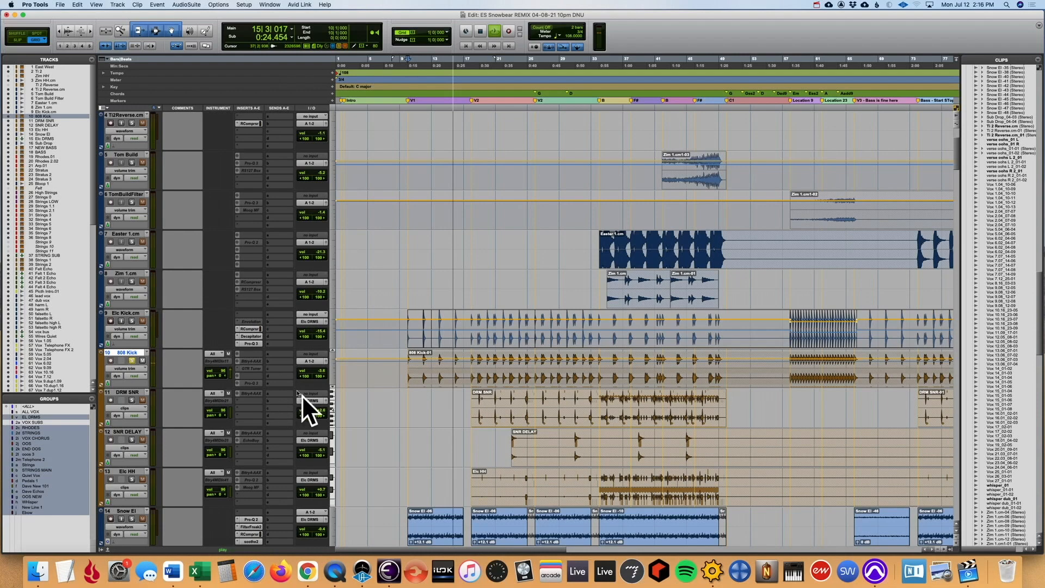
# - Stop playback, add the EL DRMS group tracks to the solo and play from bar 18
pyautogui.press('space')
pyautogui.click(132, 401)
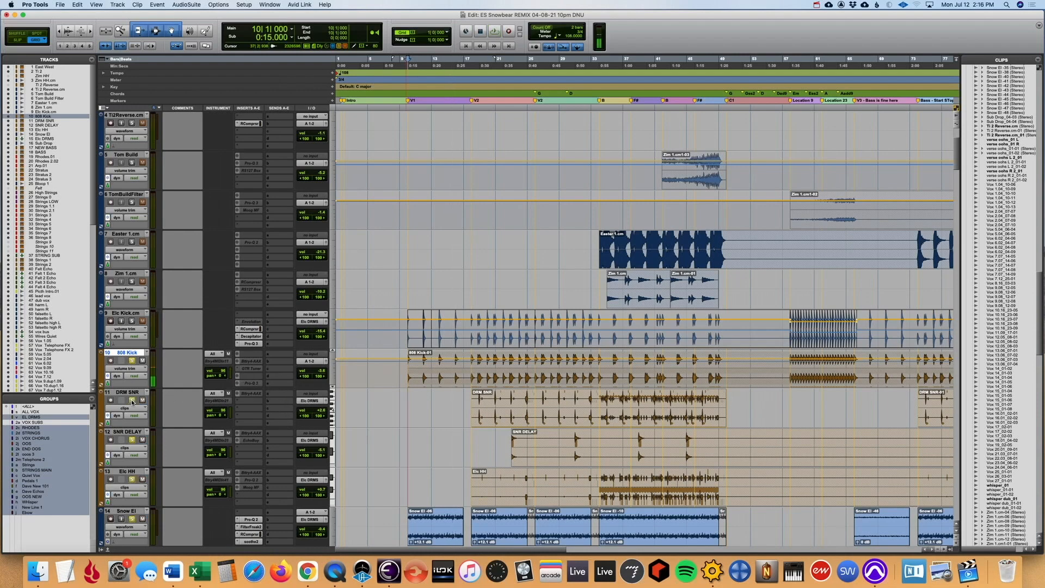
pyautogui.click(471, 438)
pyautogui.press('space')
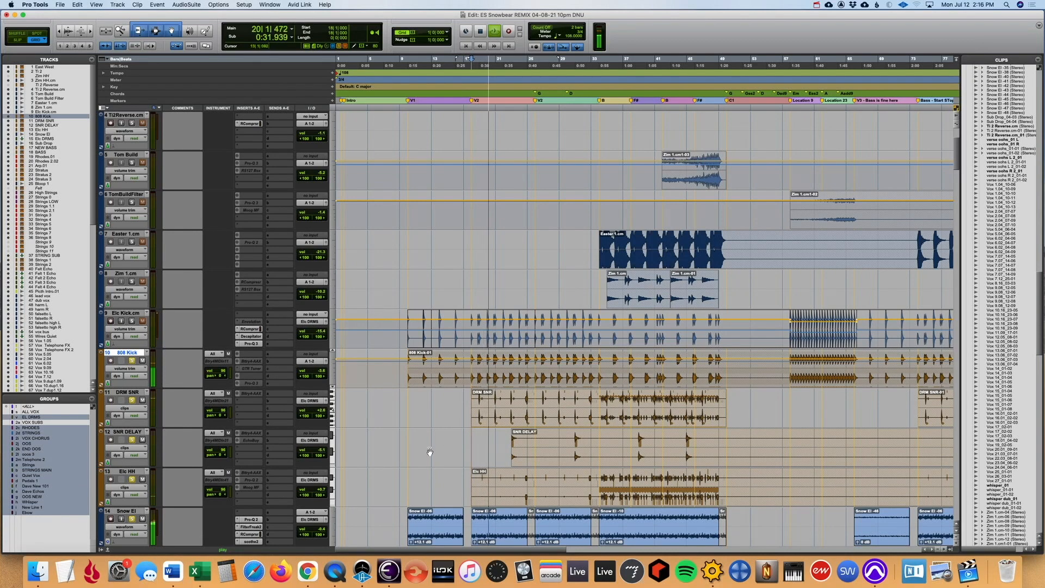
# - Add Easter 1.cm, Zim 1.cm, Elc Kick.cm and Tom Build to the soloed drum tracks during playback
pyautogui.scroll(-2, 408, 453)
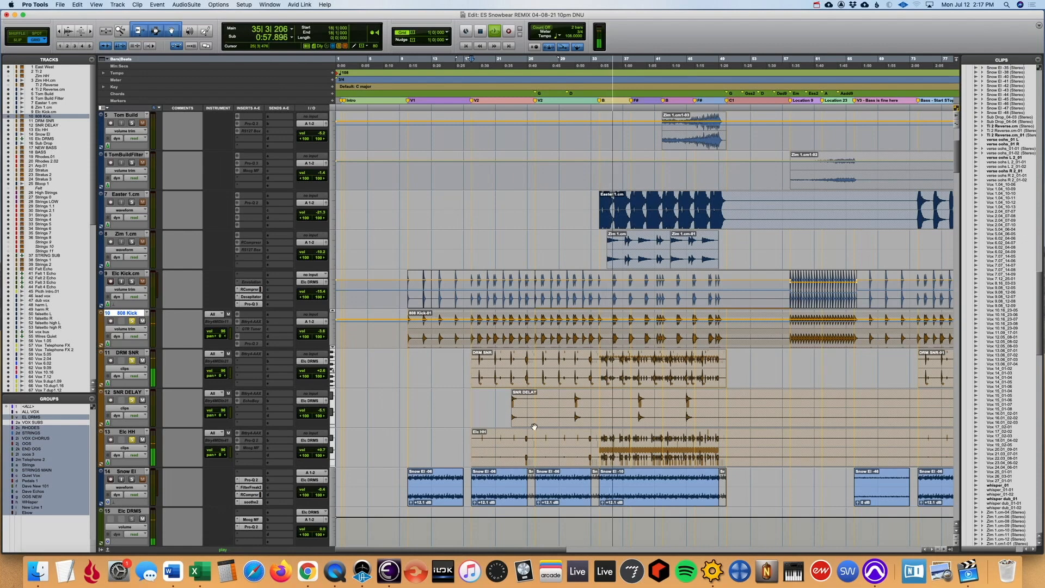
pyautogui.hscroll(2, 533, 427)
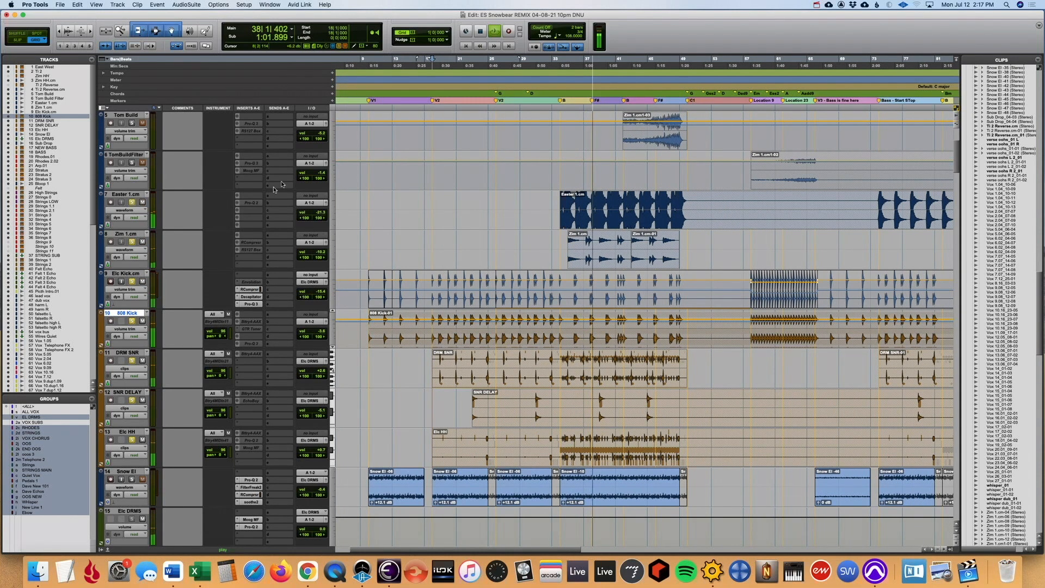
pyautogui.scroll(-2, 273, 188)
pyautogui.scroll(6, 455, 236)
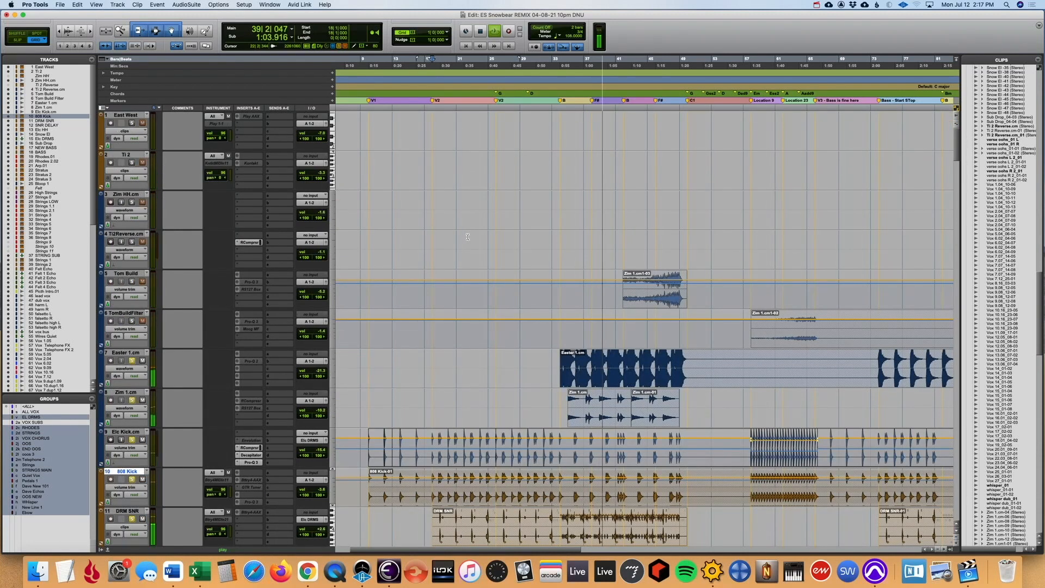
pyautogui.click(131, 282)
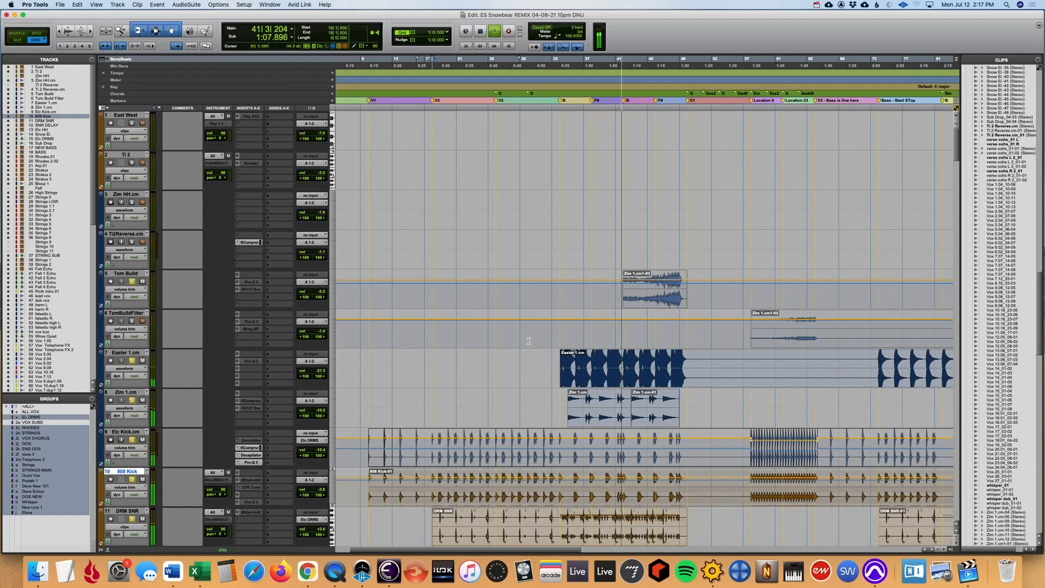
# - Restart playback from bar 34, where the Easter 1.cm clip begins, and look over the drum and percussion tracks
pyautogui.scroll(-2, 529, 341)
pyautogui.scroll(-2, 528, 341)
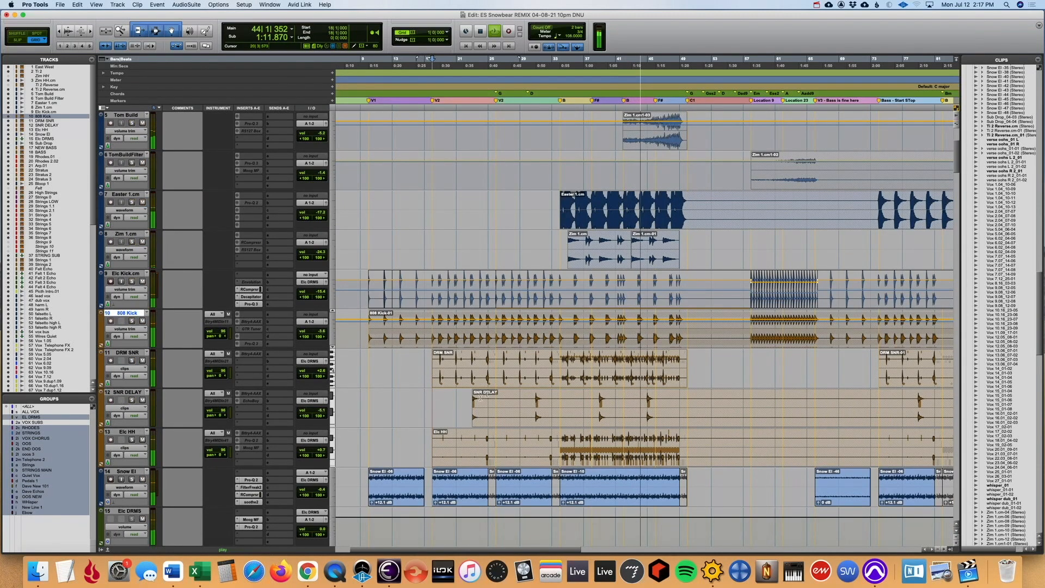
pyautogui.click(559, 173)
pyautogui.press('space')
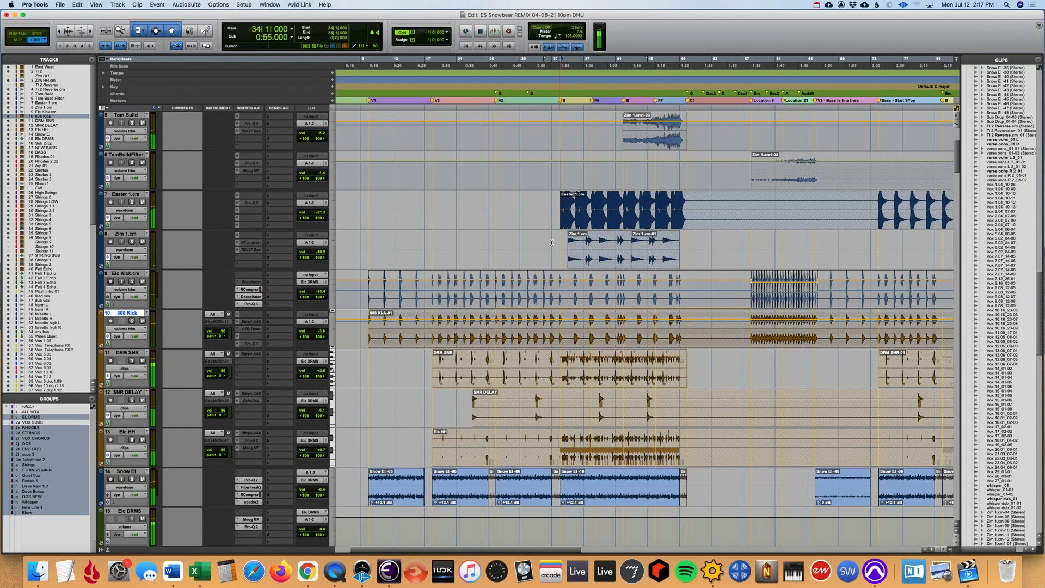
pyautogui.scroll(-3, 616, 306)
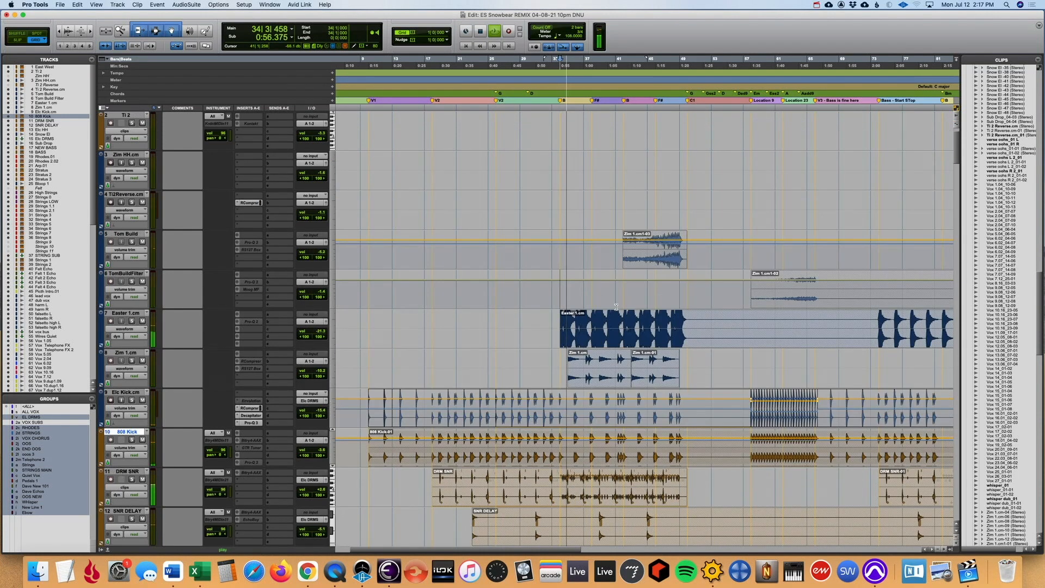
# - Solo and select the Snow El track, play it from bar 34 and bring up the mixer
pyautogui.press('space')
pyautogui.press('space')
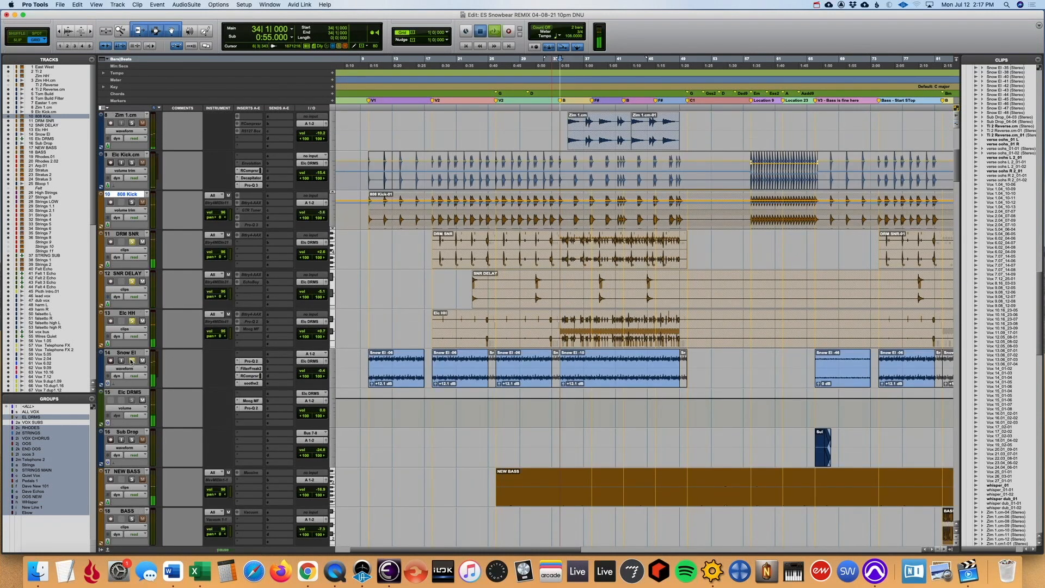
pyautogui.click(131, 360)
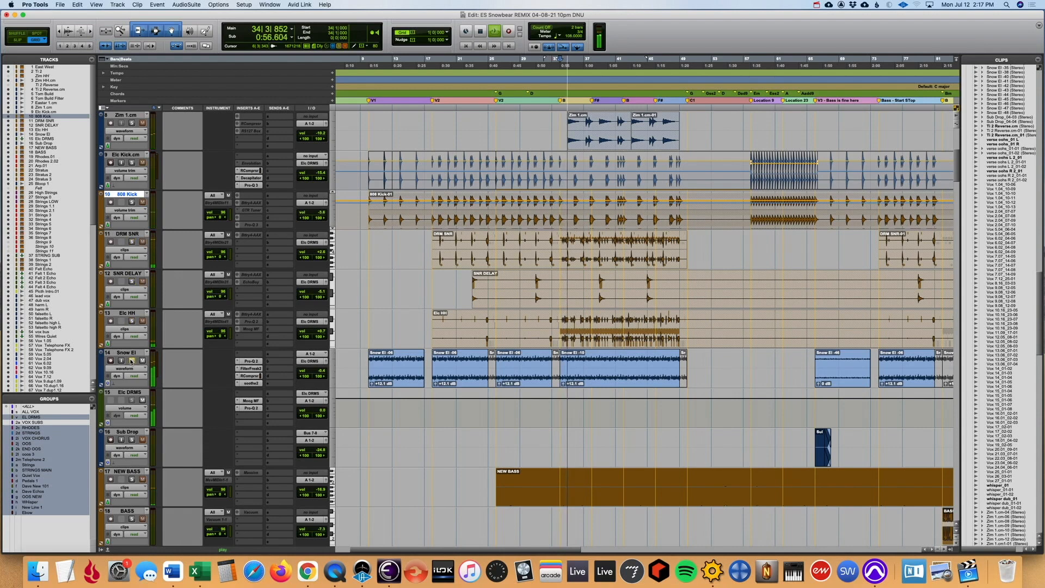
pyautogui.click(123, 354)
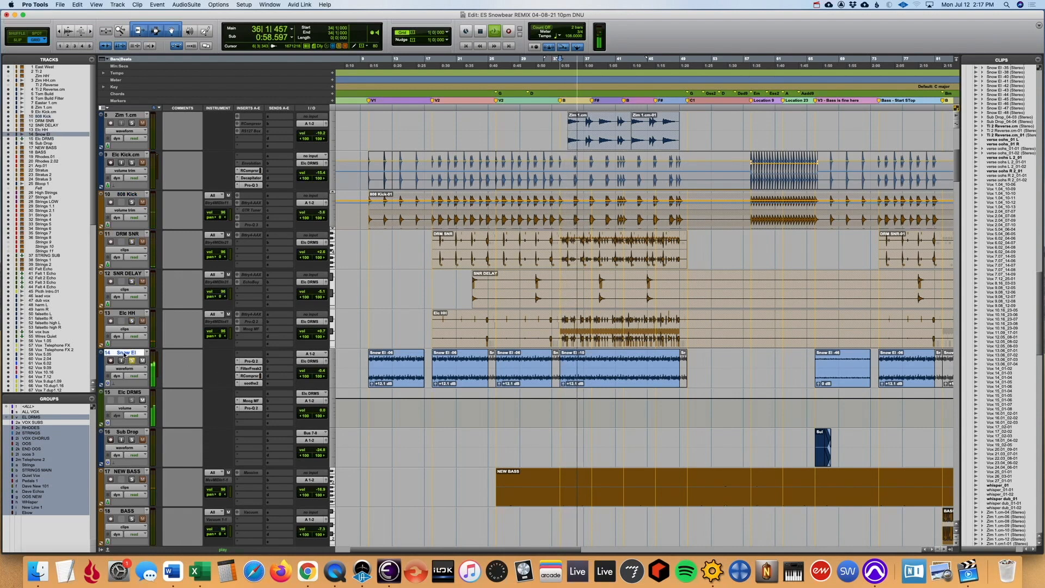
pyautogui.press('super+equal')
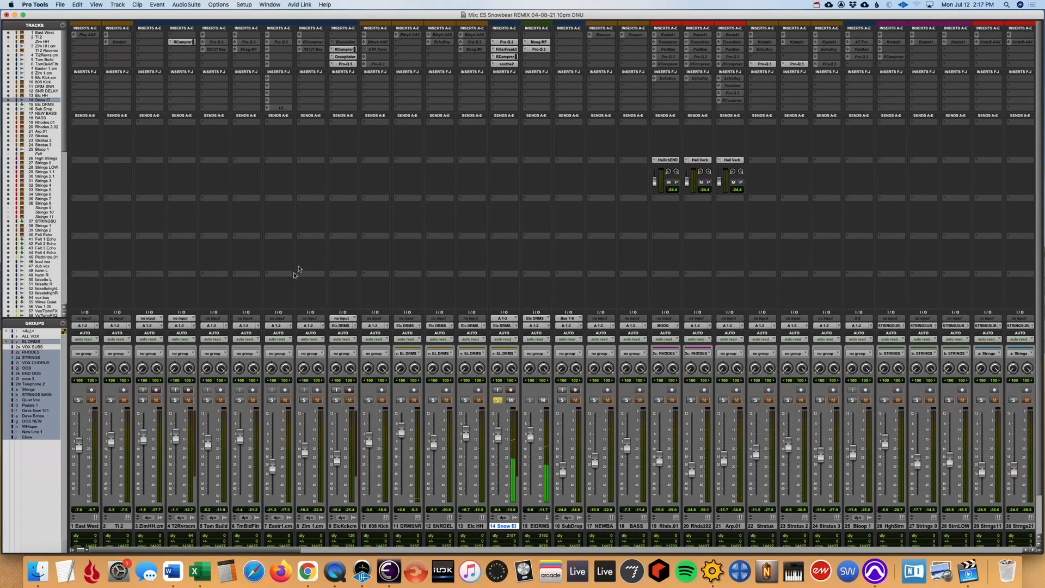
# - Compare Snow El with all its inserts bypassed and active, and open its Pro-Q 2
pyautogui.click(509, 43)
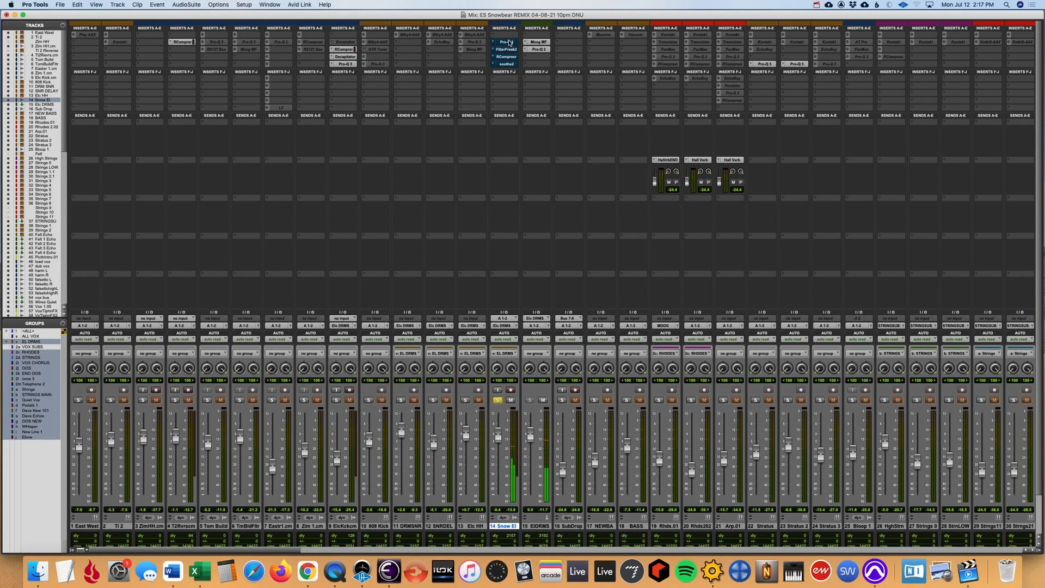
pyautogui.click(509, 43)
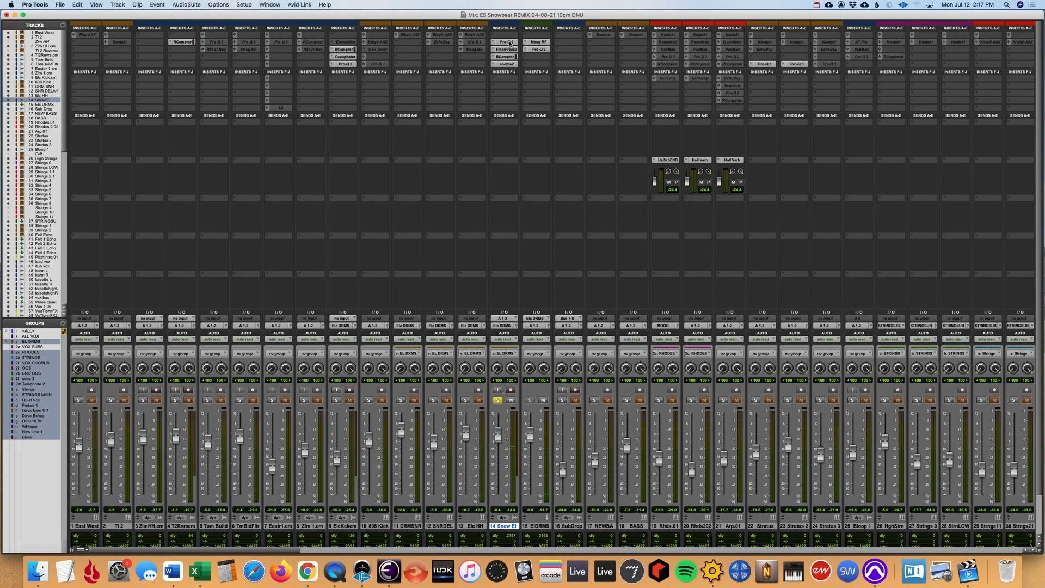
pyautogui.click(509, 43)
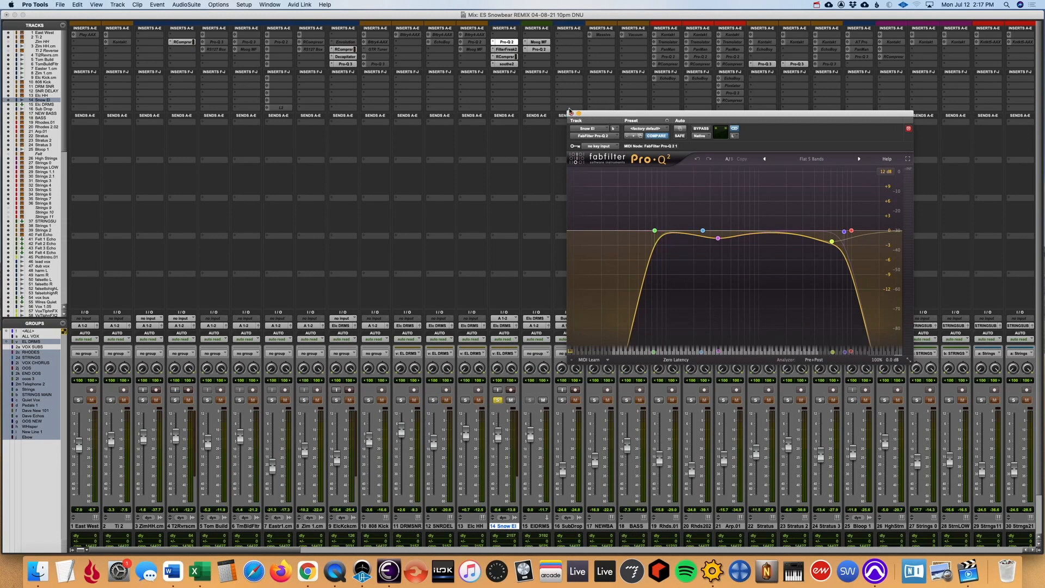
# - Return to the Edit window and play the soloed Snow El track from bar 18 with its Pro-Q 2 open
pyautogui.press('super+equal')
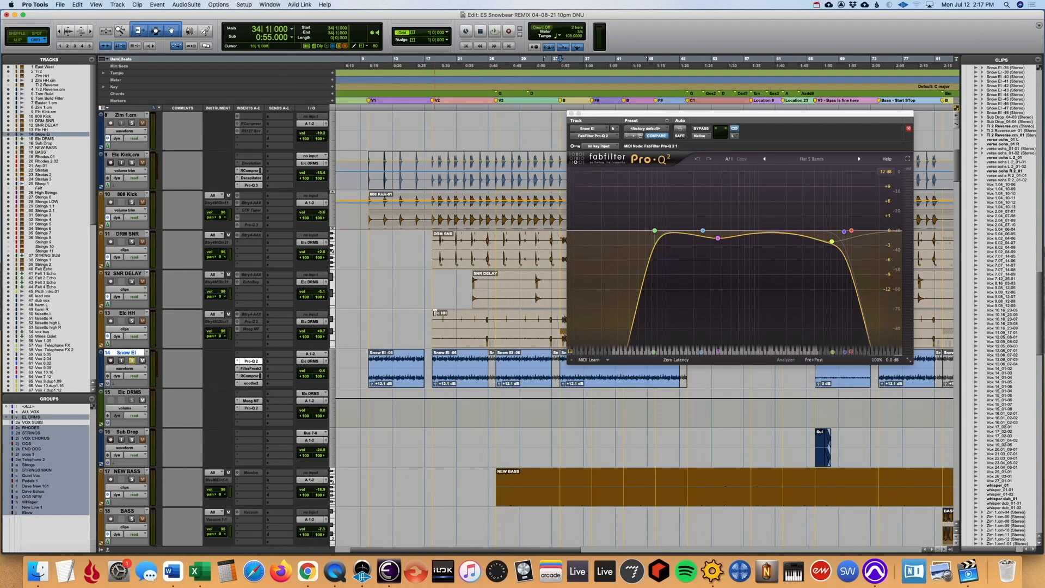
pyautogui.click(429, 282)
pyautogui.press('space')
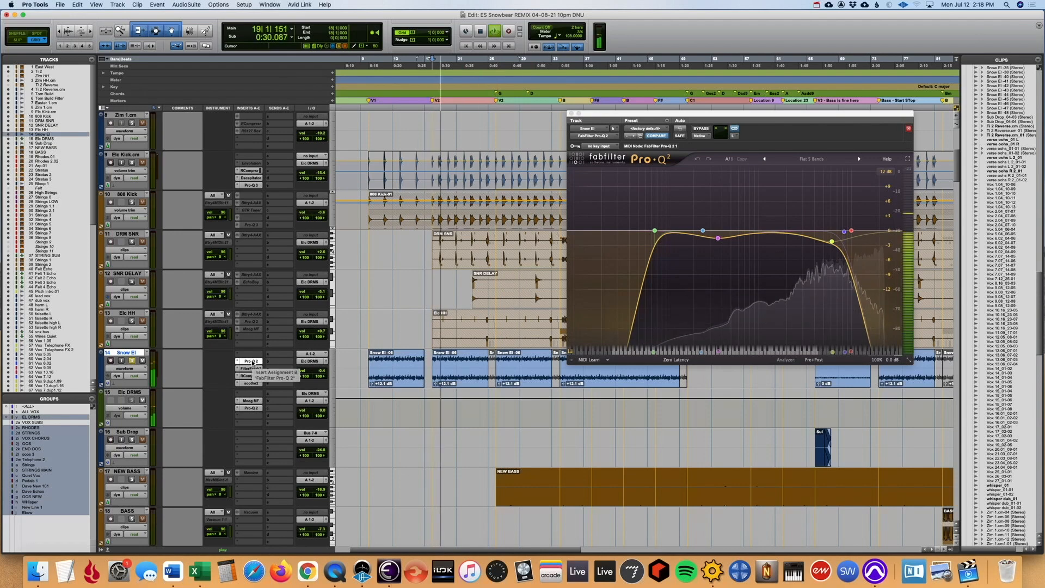
# - In the mixer, bypass all of Snow El's inserts and re-enable only Pro-Q 2 during playback
pyautogui.press('super+equal')
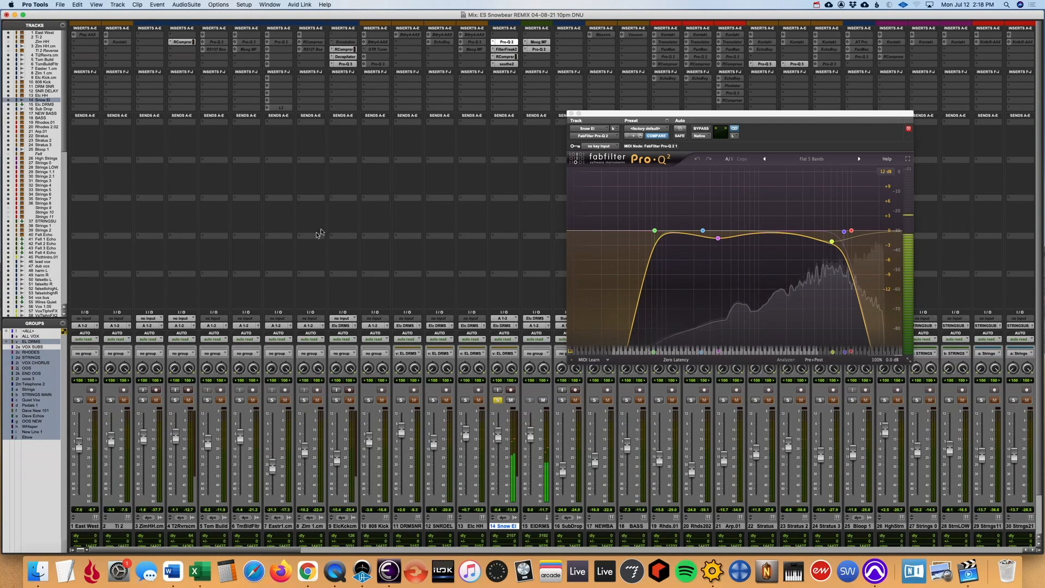
pyautogui.keyDown('super'); pyautogui.click(507, 43); pyautogui.keyUp('super')
pyautogui.keyDown('super'); pyautogui.click(508, 43); pyautogui.keyUp('super')
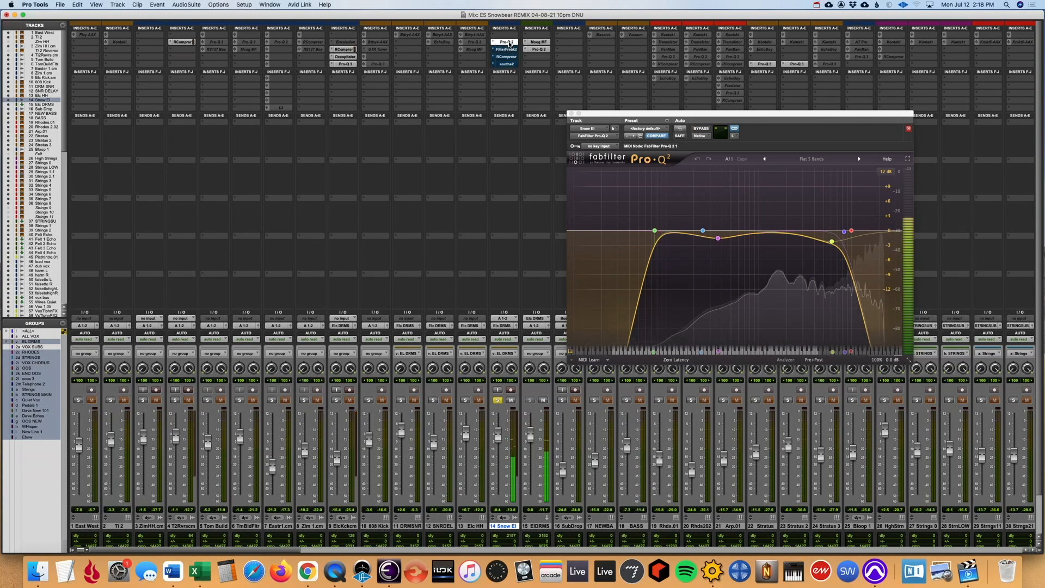
# - Open and re-enable Snow El's FilterFreak, and compare the sound with it bypassed and active
pyautogui.click(509, 50)
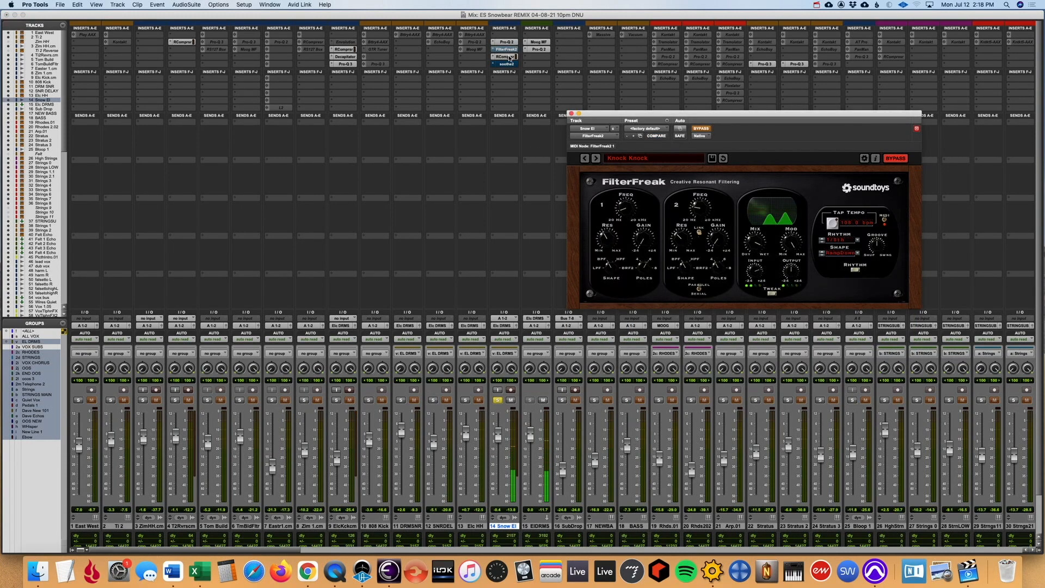
pyautogui.click(509, 50)
pyautogui.click(509, 50)
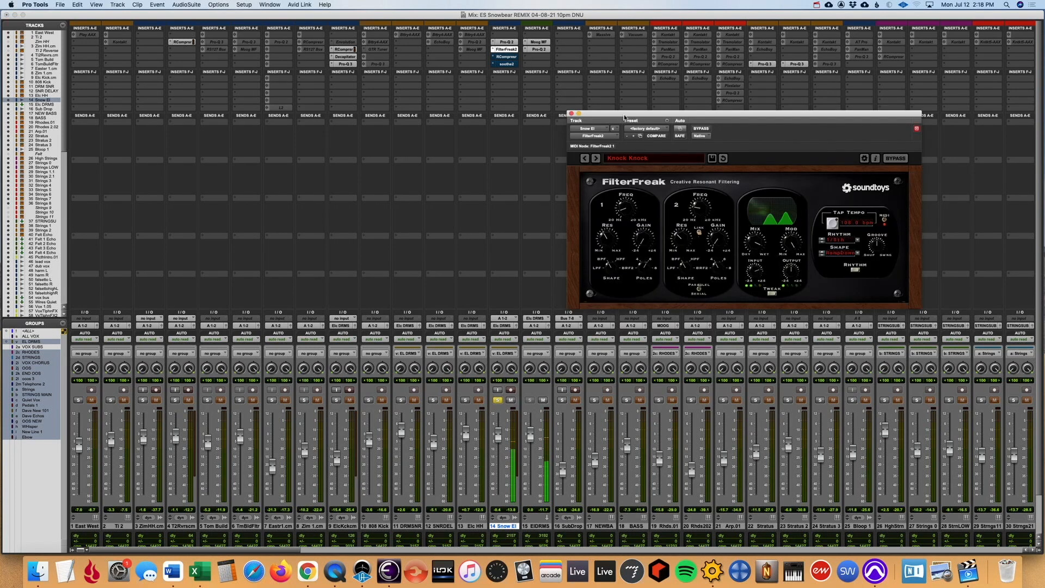
pyautogui.click(703, 128)
pyautogui.click(703, 128)
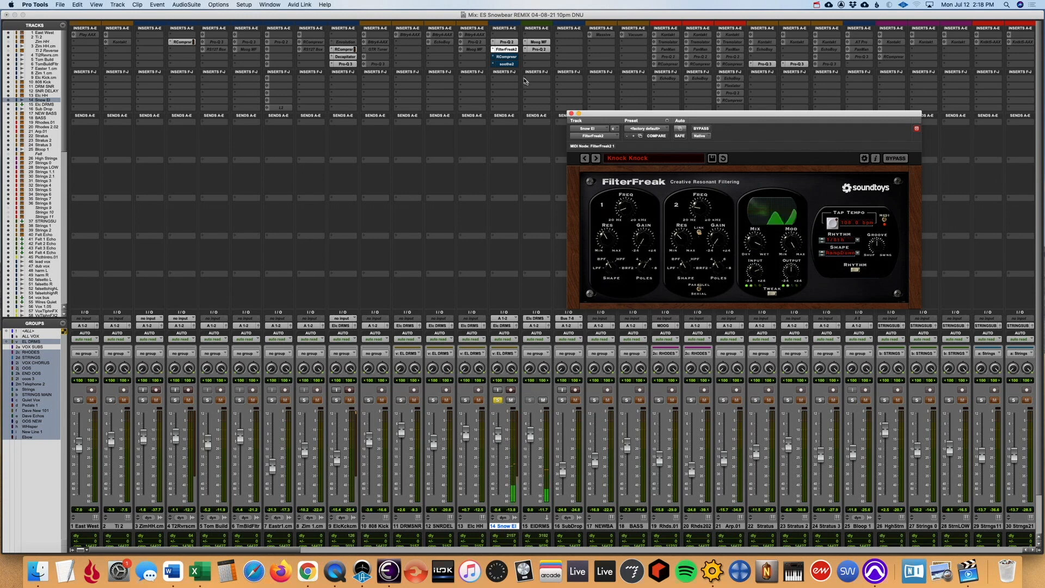
# - Re-enable and inspect Snow El's RCompressor and soothe2, close the plug-in window and unsolo the track
pyautogui.click(506, 57)
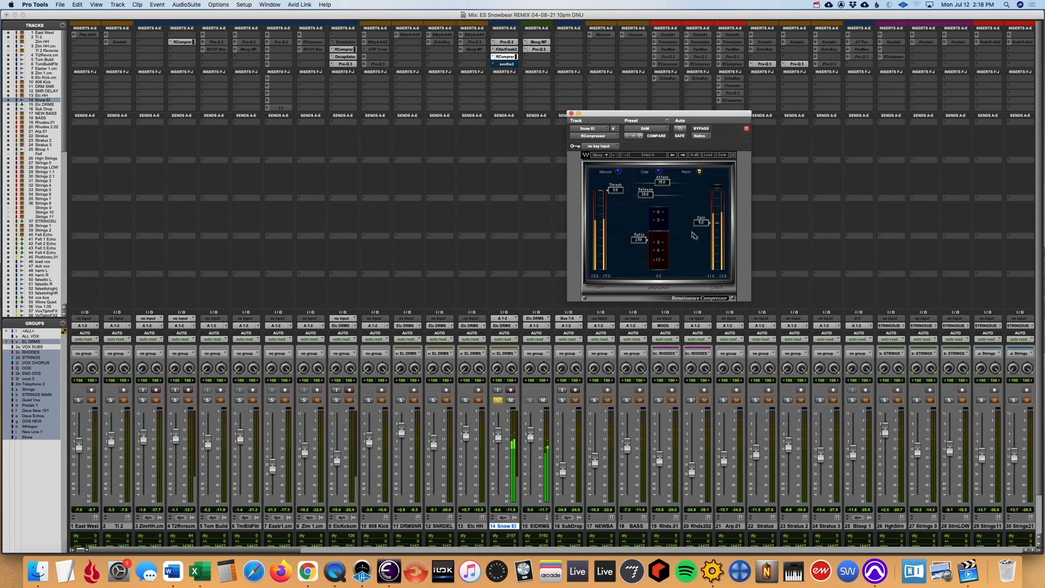
pyautogui.click(505, 65)
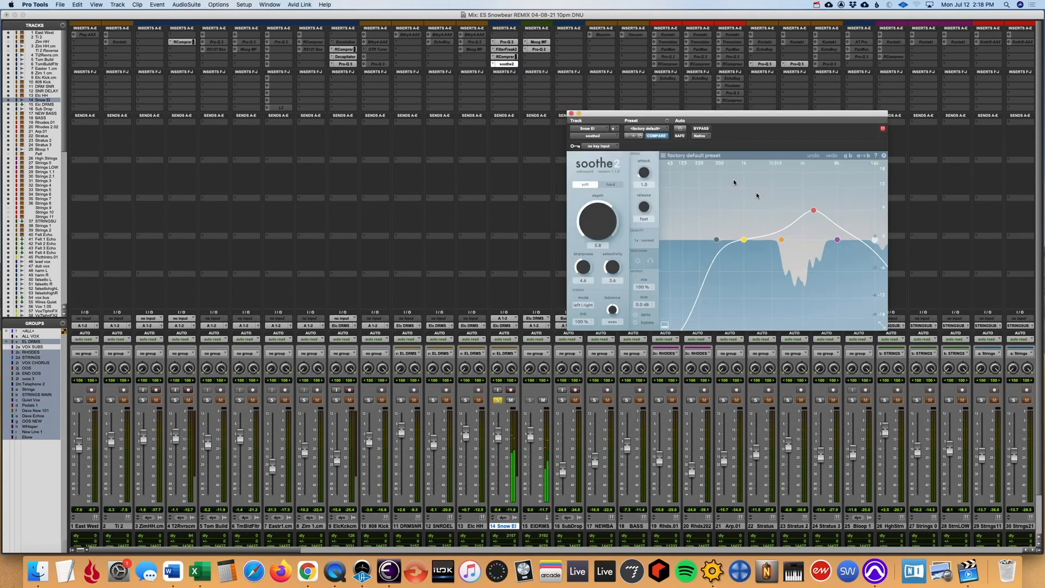
pyautogui.click(571, 114)
pyautogui.click(497, 401)
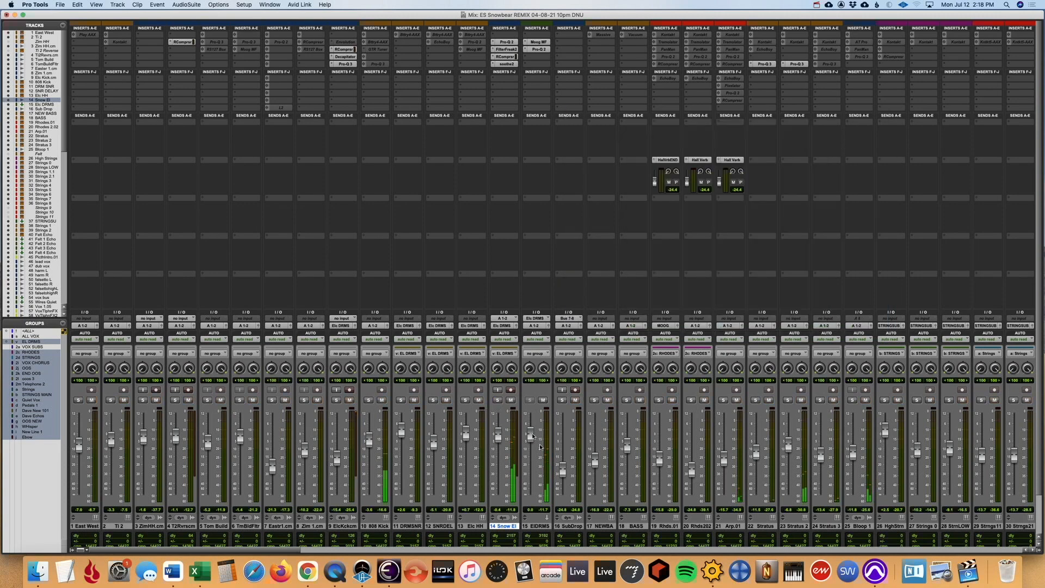
# - Open the Moog Multimode Filter on Elc DRMS and display its Cutoff automation in the Edit window
pyautogui.click(542, 43)
pyautogui.press('super+equal')
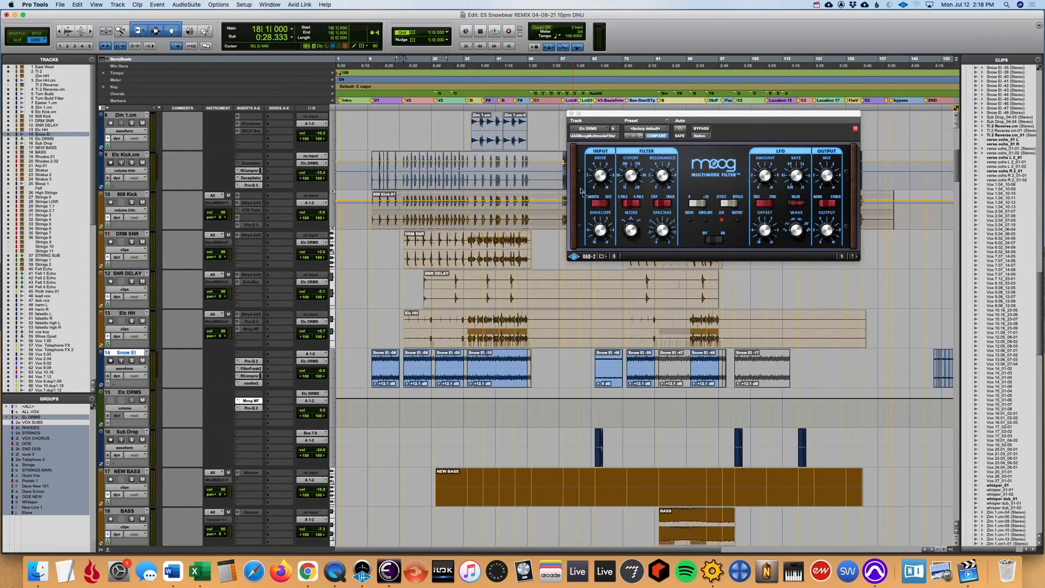
pyautogui.click(124, 407)
pyautogui.moveTo(139, 445)
pyautogui.click(216, 450)
# - Play from bar 10 and solo the EL DRMS group tracks to hear the filter automation
pyautogui.press('r')
pyautogui.click(387, 418)
pyautogui.press('t')
pyautogui.click(372, 412)
pyautogui.press('space')
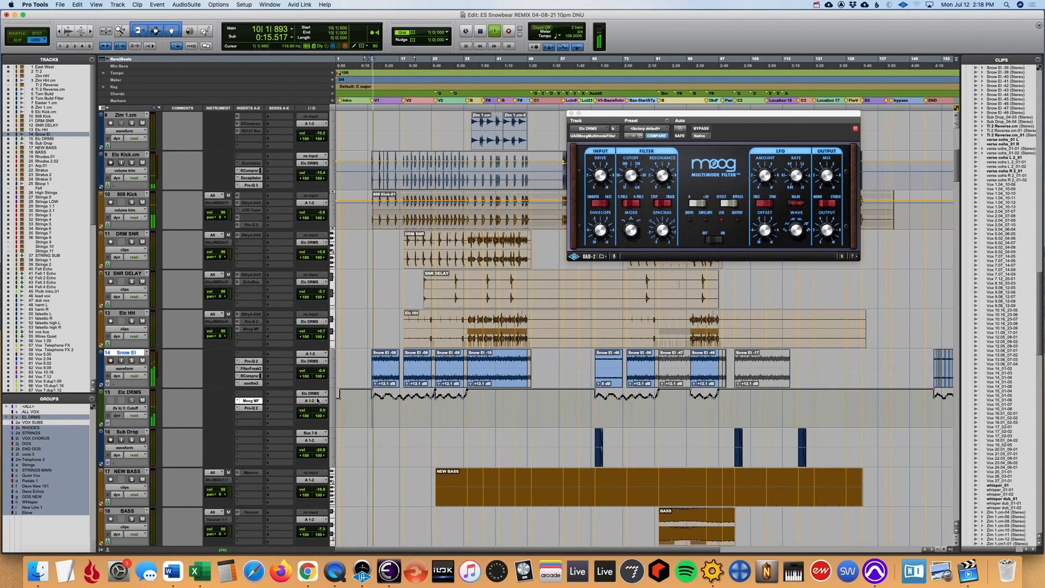
pyautogui.keyDown('shift'); pyautogui.click(128, 155); pyautogui.keyUp('shift')
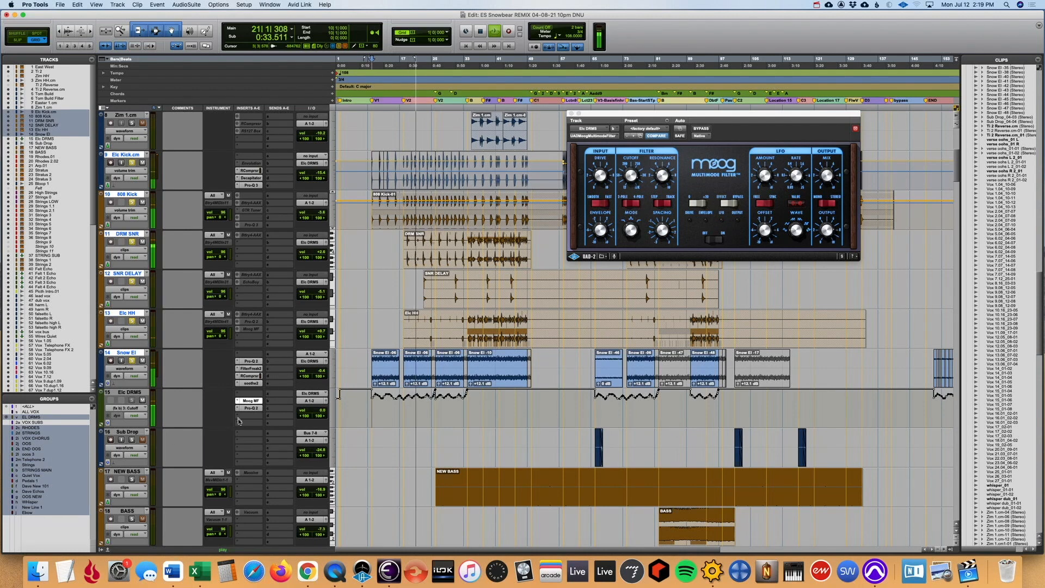
# - Check the mute and pan left automation views of Elc DRMS, and redisplay the Moog filter's Cutoff automation across the whole song
pyautogui.click(136, 407)
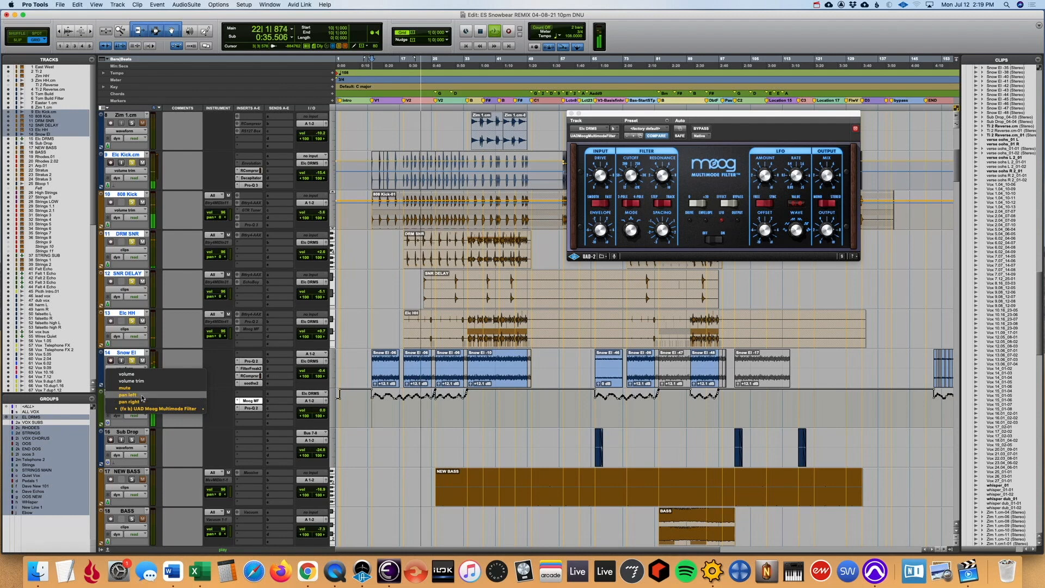
pyautogui.click(141, 388)
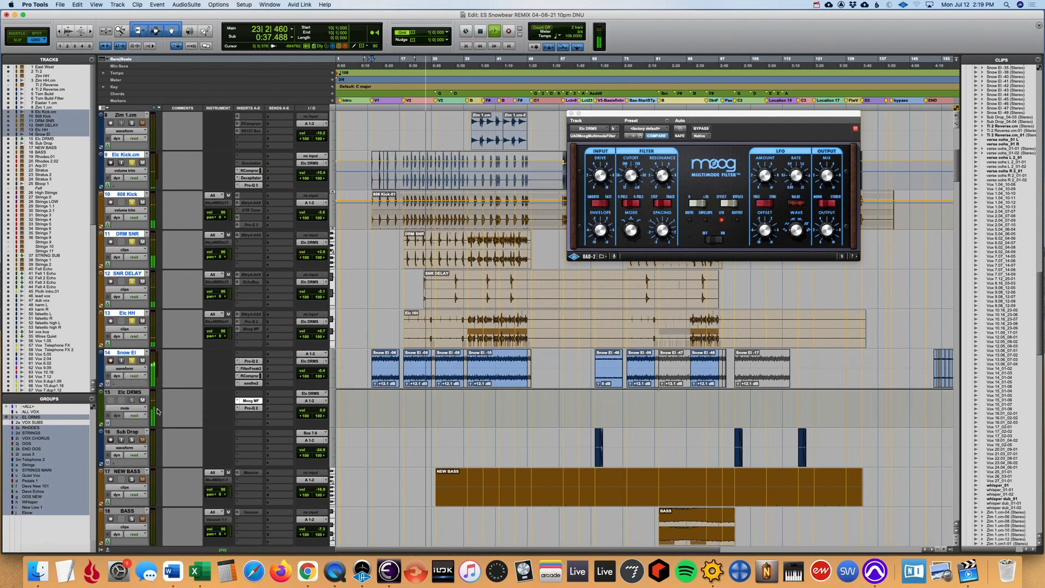
pyautogui.press('super+bracketleft')
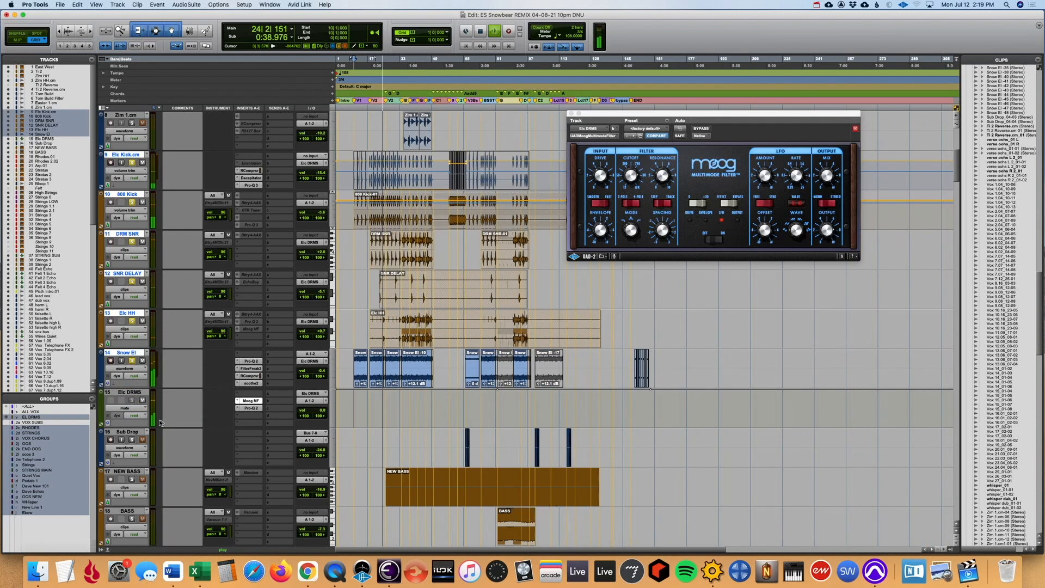
pyautogui.click(124, 408)
pyautogui.click(130, 416)
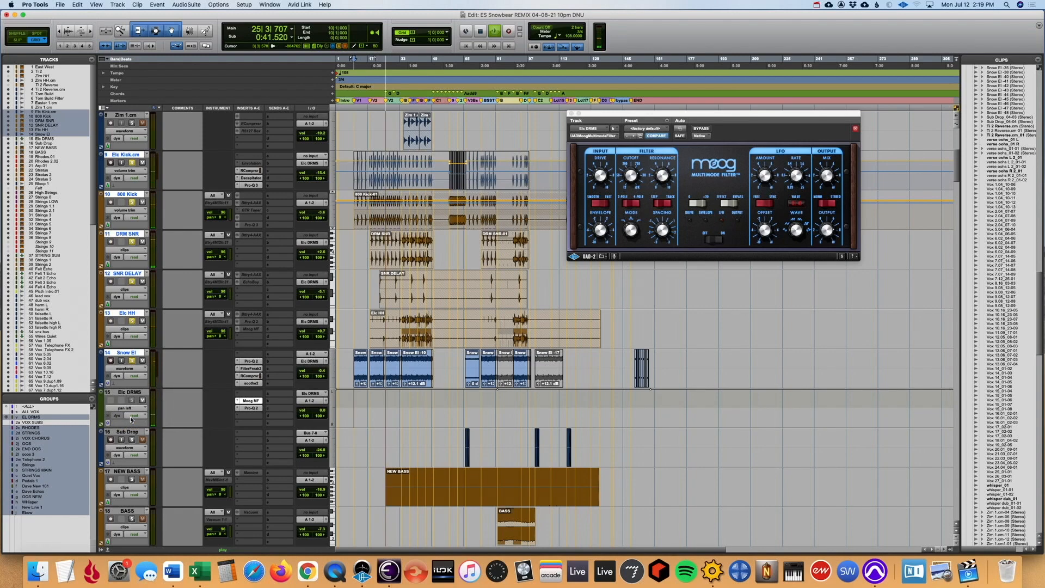
pyautogui.click(125, 408)
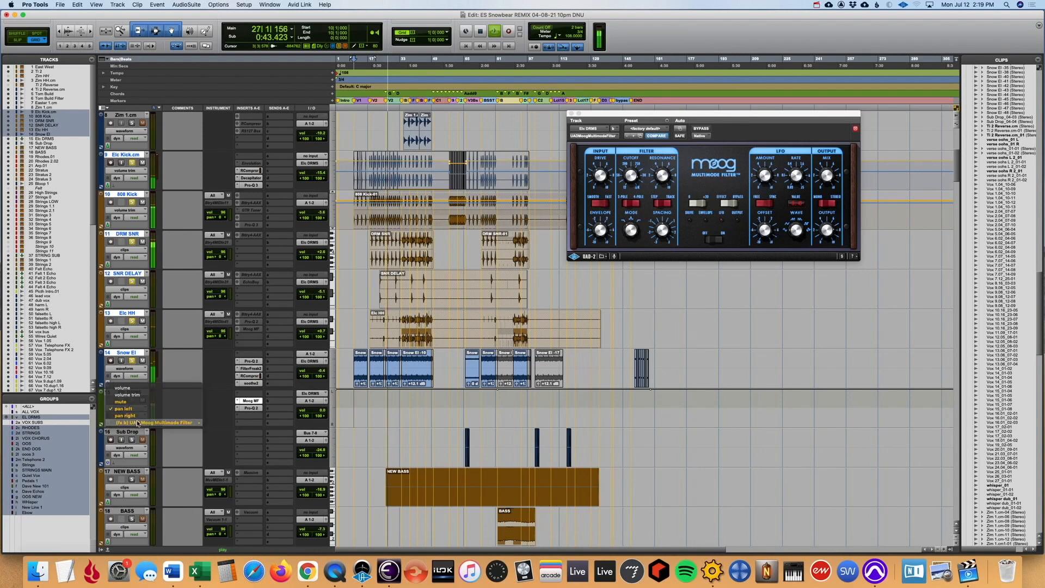
pyautogui.click(252, 420)
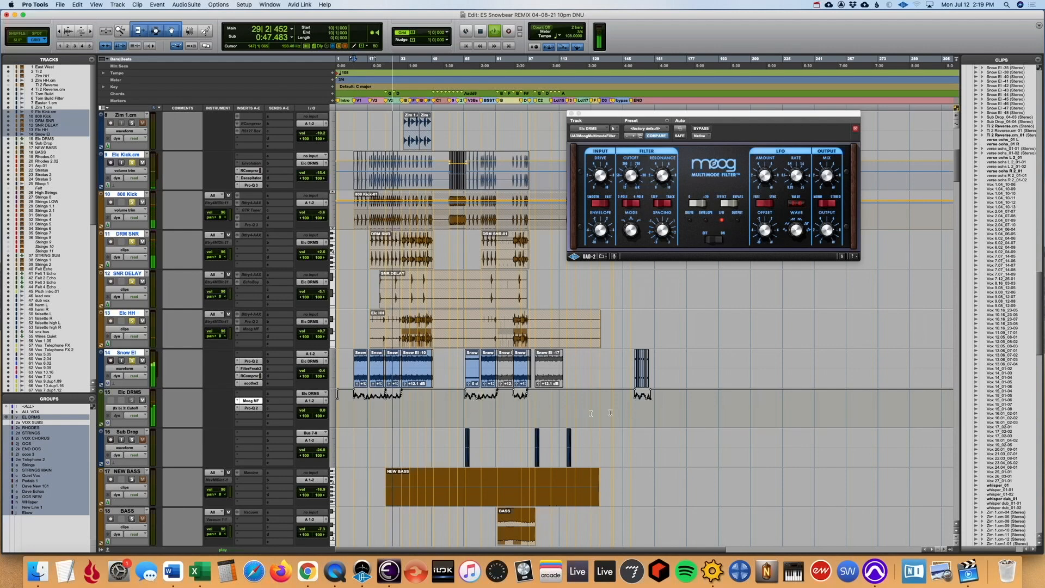
# - Replace the EL DRMS group solo with Sub Drop, and audition its first clip from bar 65
pyautogui.press('space')
pyautogui.click(132, 361)
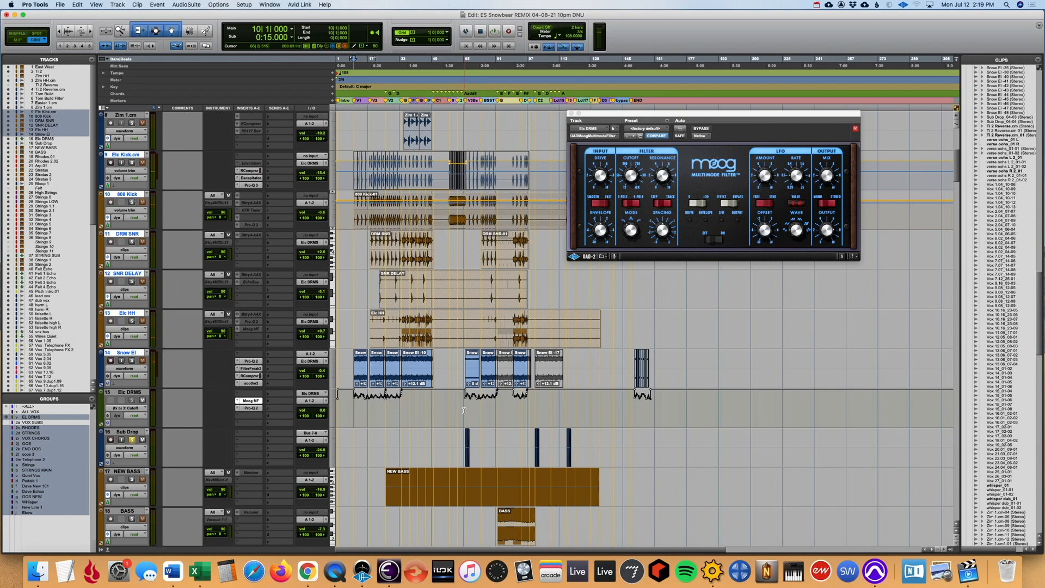
pyautogui.click(465, 411)
pyautogui.press('t')
pyautogui.press('t')
pyautogui.press('t')
pyautogui.press('t')
pyautogui.press('t')
pyautogui.click(644, 436)
pyautogui.press('space')
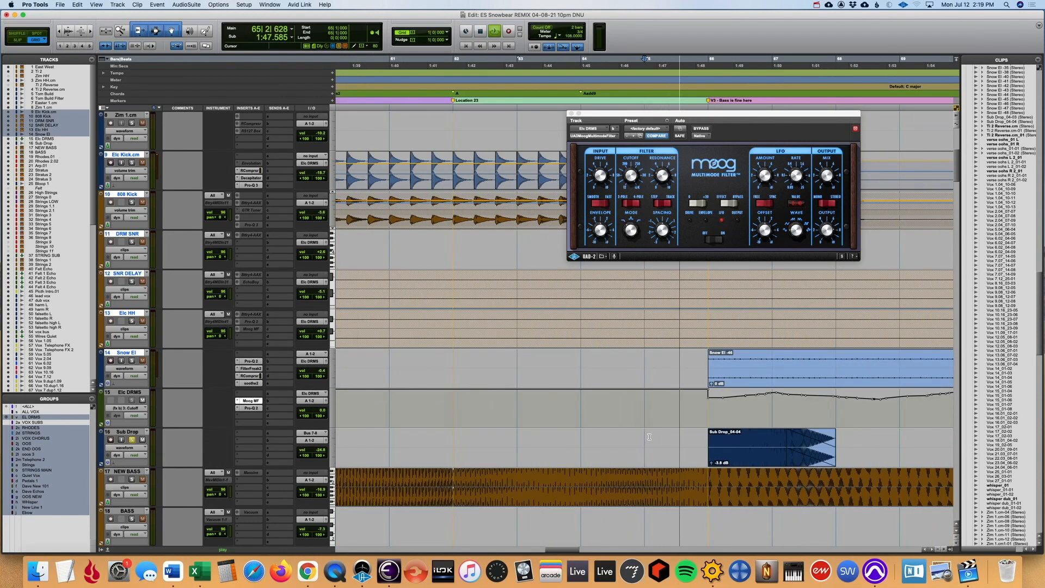
pyautogui.press('r')
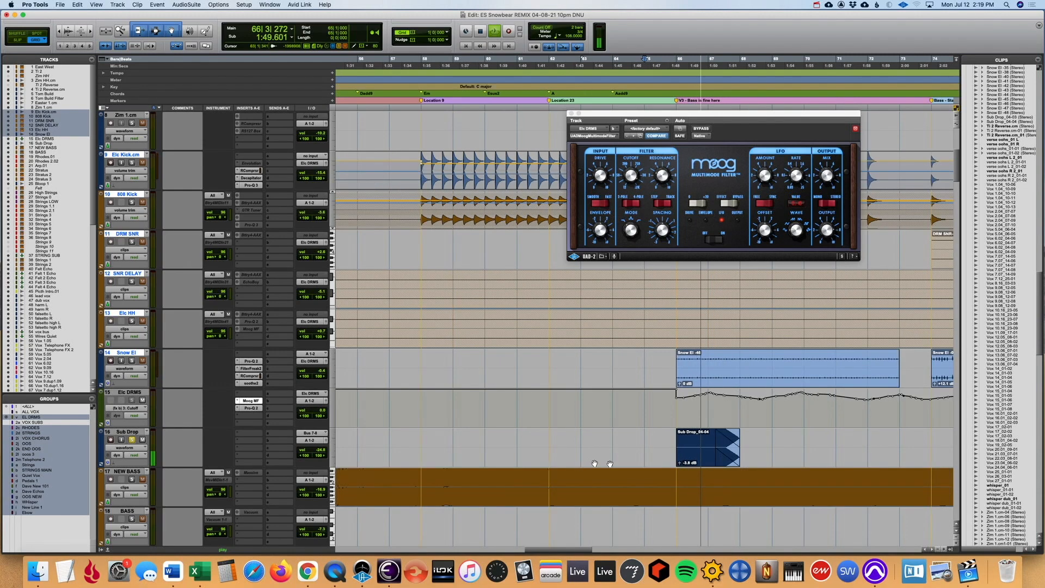
pyautogui.press('space')
# - Select the second Sub Drop clip at bar 101, zoom in on it and play it
pyautogui.press('r')
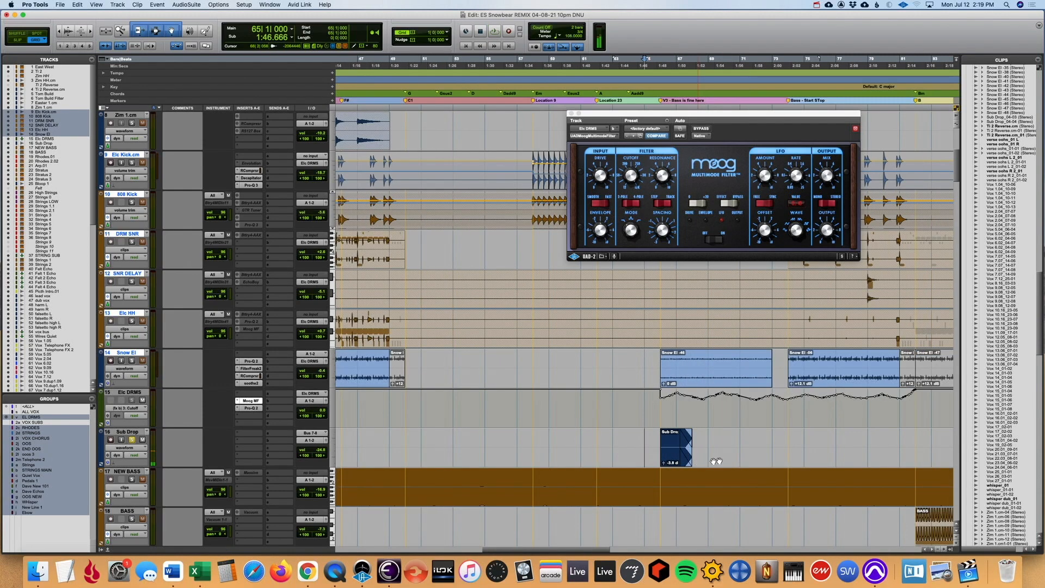
pyautogui.press('r')
pyautogui.press('r')
pyautogui.click(736, 459)
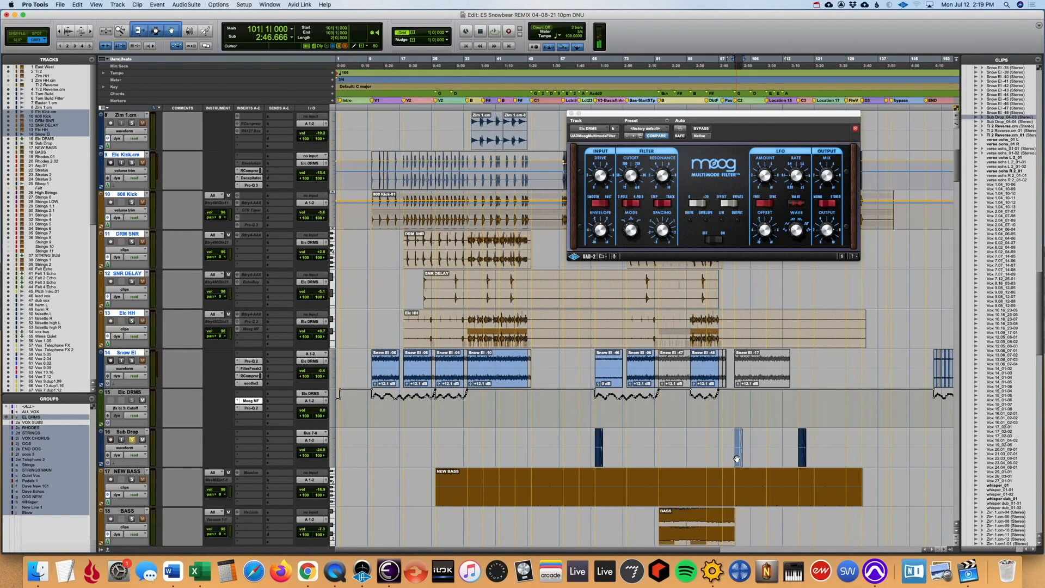
pyautogui.press('t')
pyautogui.press('t')
pyautogui.press('t')
pyautogui.press('space')
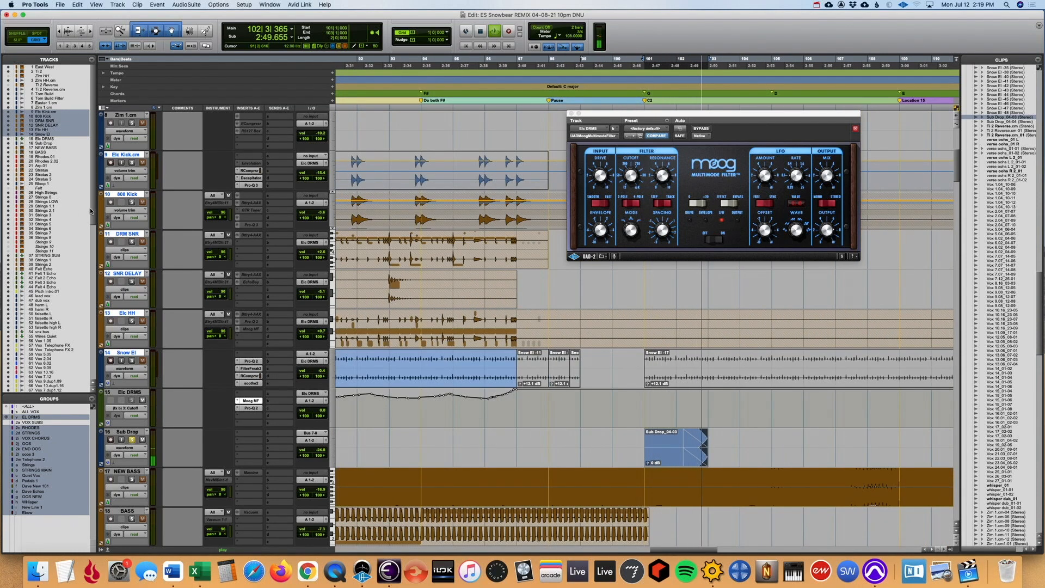
# - Select the Sub Drop track in the track list and stop playback
pyautogui.scroll(-3, 93, 238)
pyautogui.scroll(3, 92, 238)
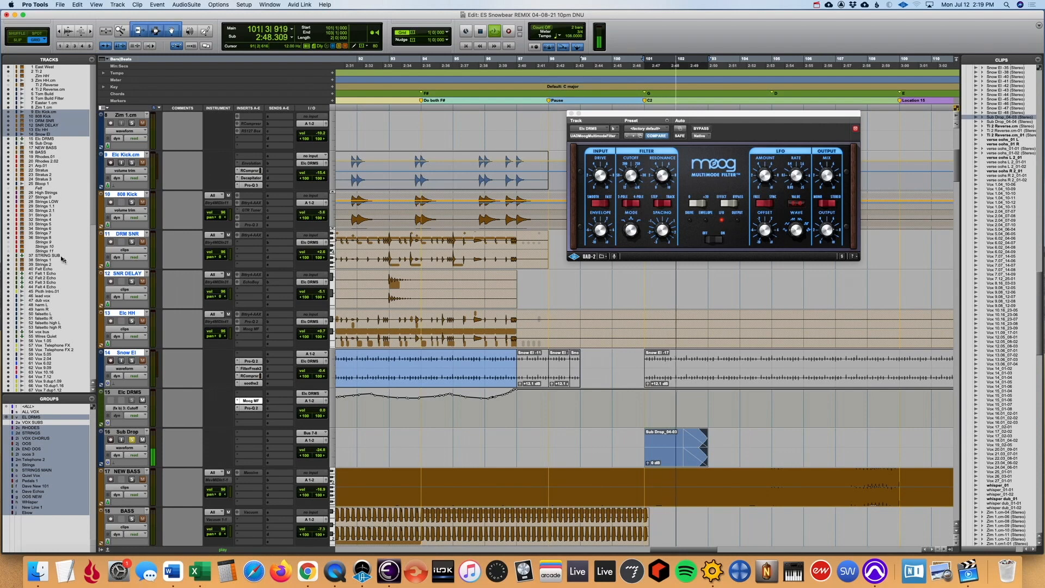
pyautogui.click(37, 143)
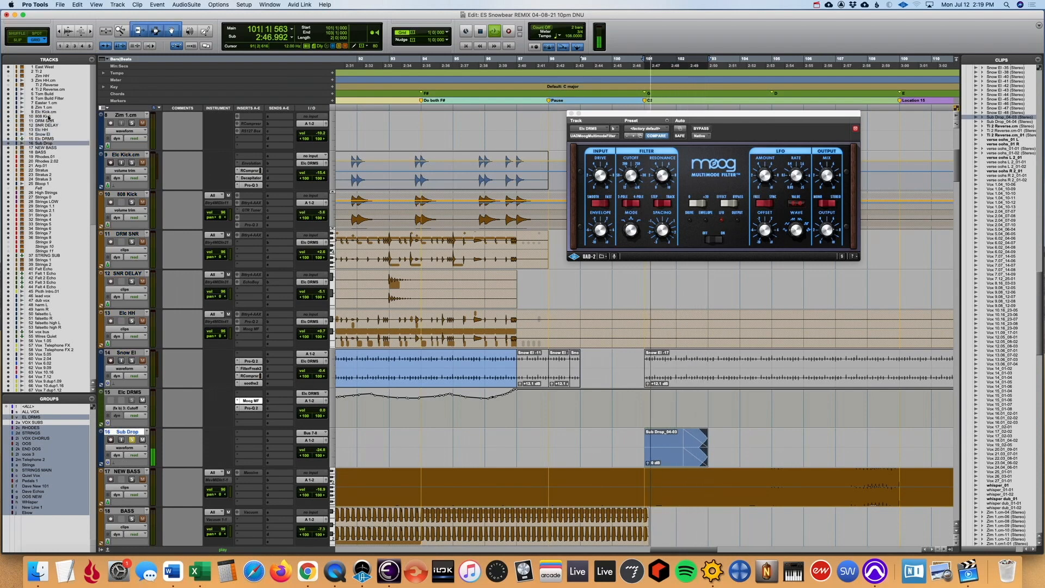
pyautogui.press('space')
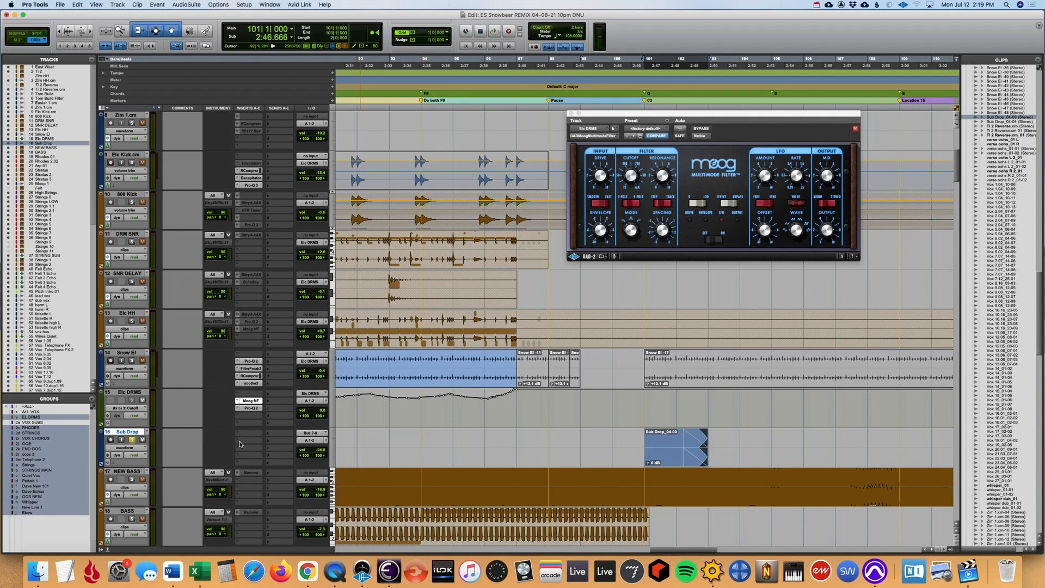
# - Insert the stereo JST SubDestroyer plug-in on the Sub Drop track and point out its Fire control
pyautogui.click(240, 443)
pyautogui.moveTo(281, 447)
pyautogui.moveTo(369, 506)
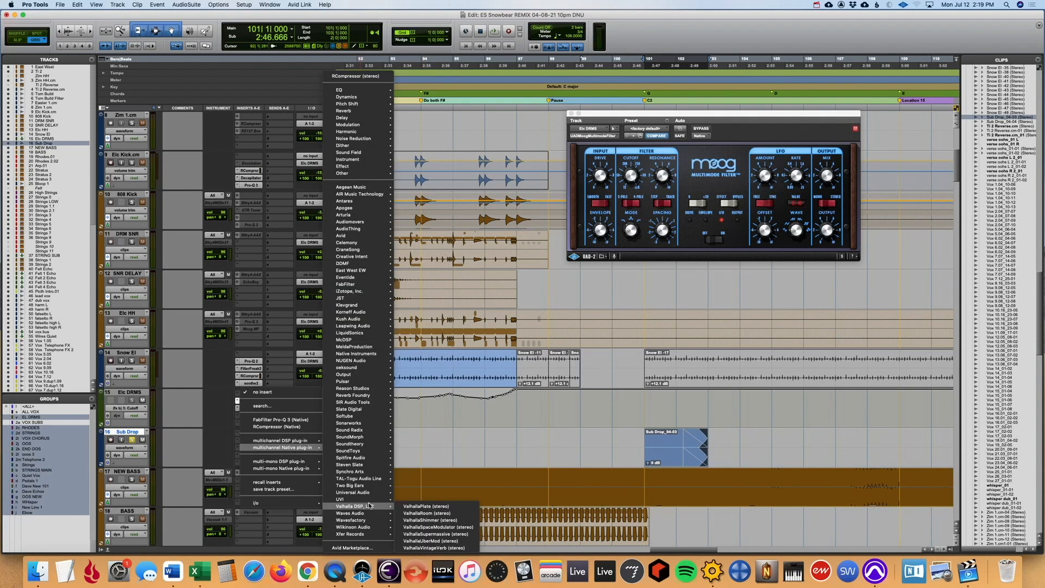
pyautogui.moveTo(362, 298)
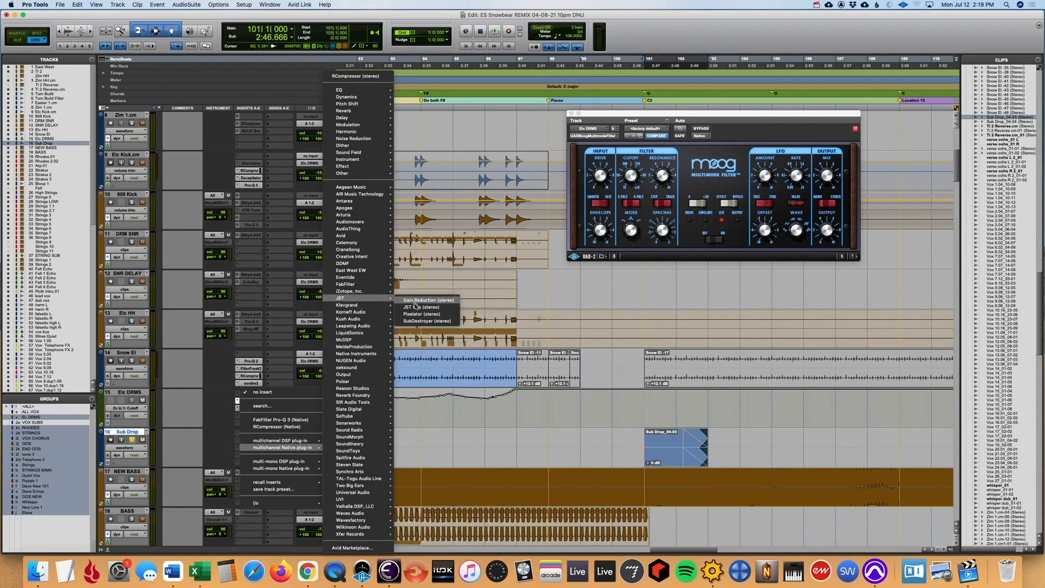
pyautogui.click(435, 322)
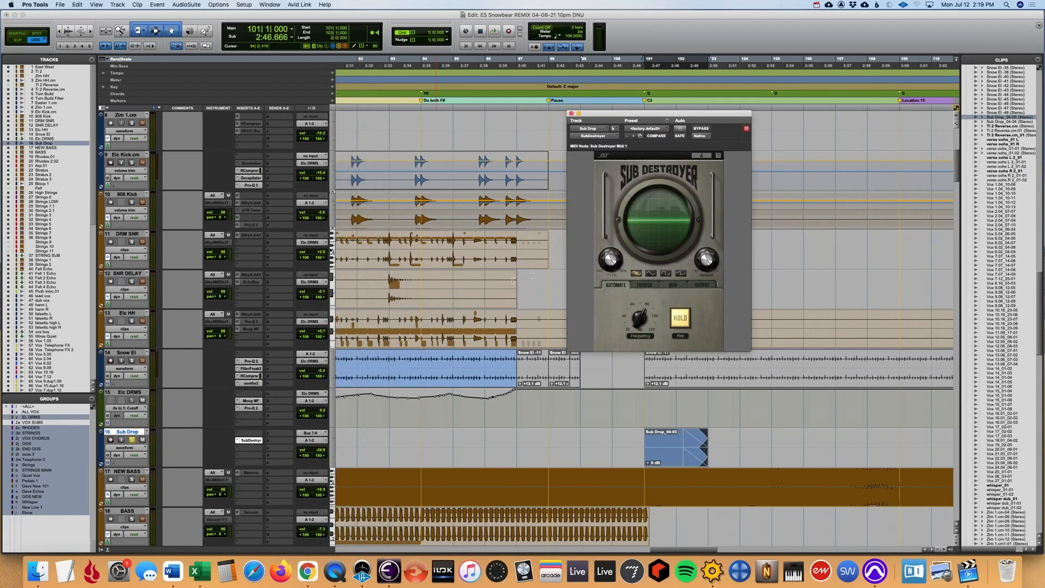
pyautogui.click(679, 321)
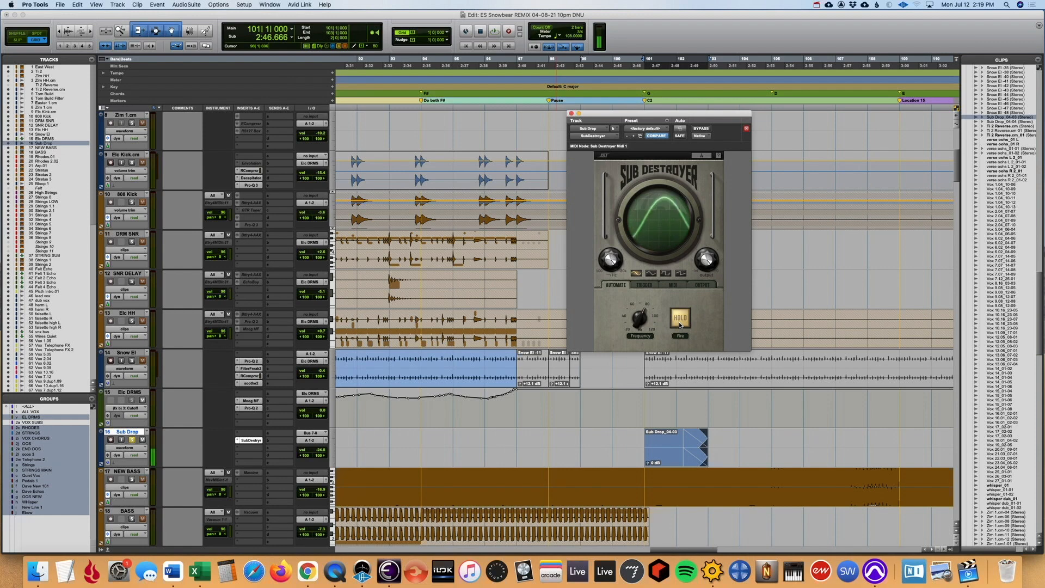
# - Remove the SubDestroyer plug-in from the Sub Drop track
pyautogui.click(238, 443)
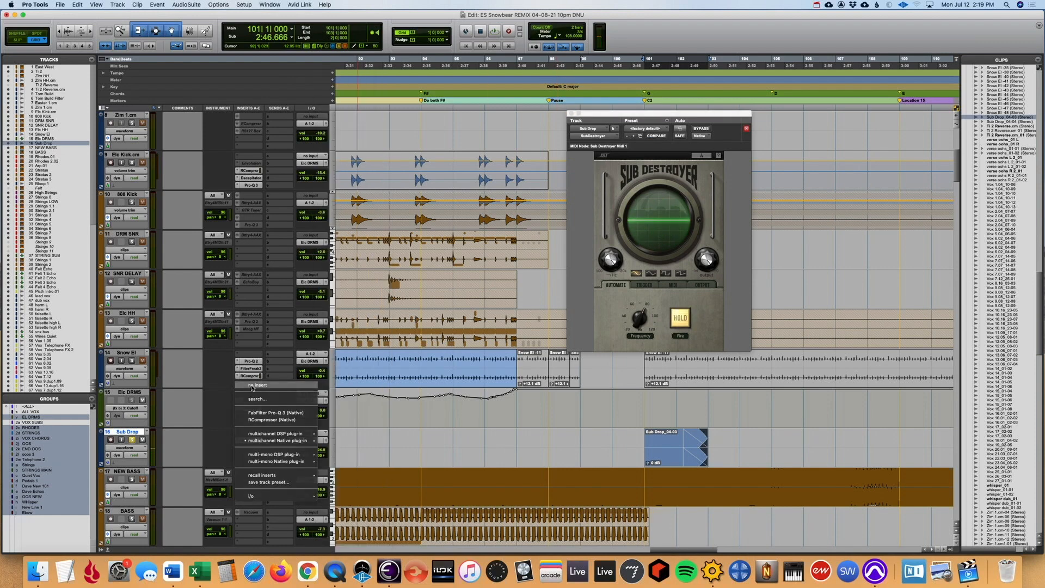
pyautogui.click(254, 429)
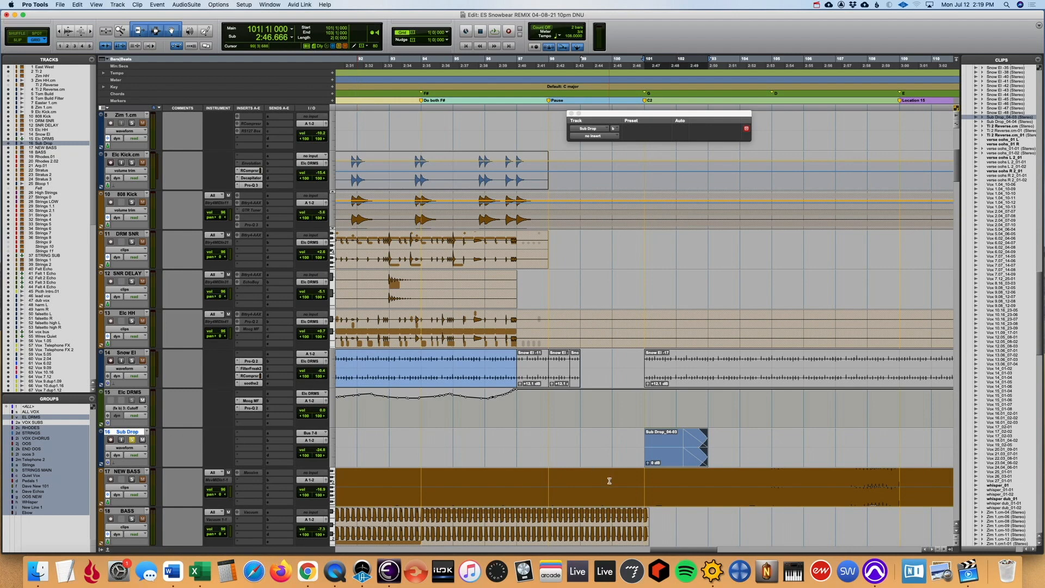
# - Solo NEW BASS in place of Sub Drop and set the playback position to the start of its clip at bar 26
pyautogui.press('r')
pyautogui.press('r')
pyautogui.press('r')
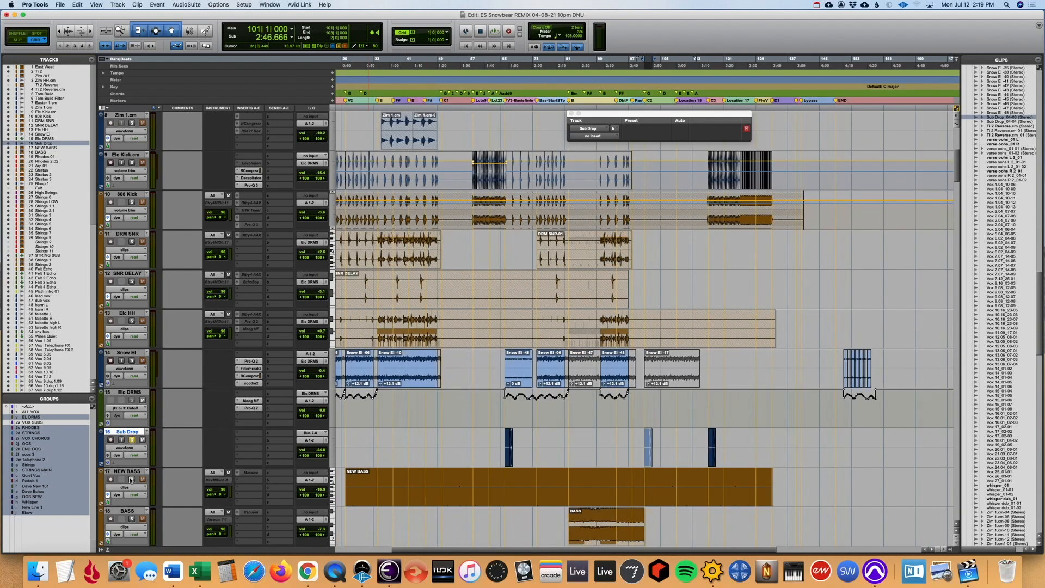
pyautogui.press('r')
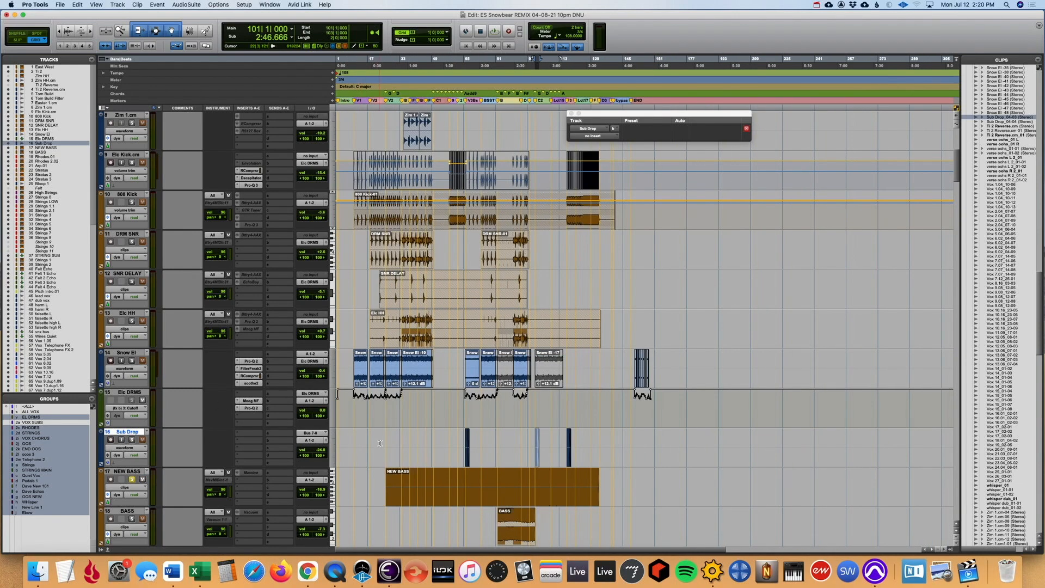
pyautogui.press('t')
pyautogui.press('t')
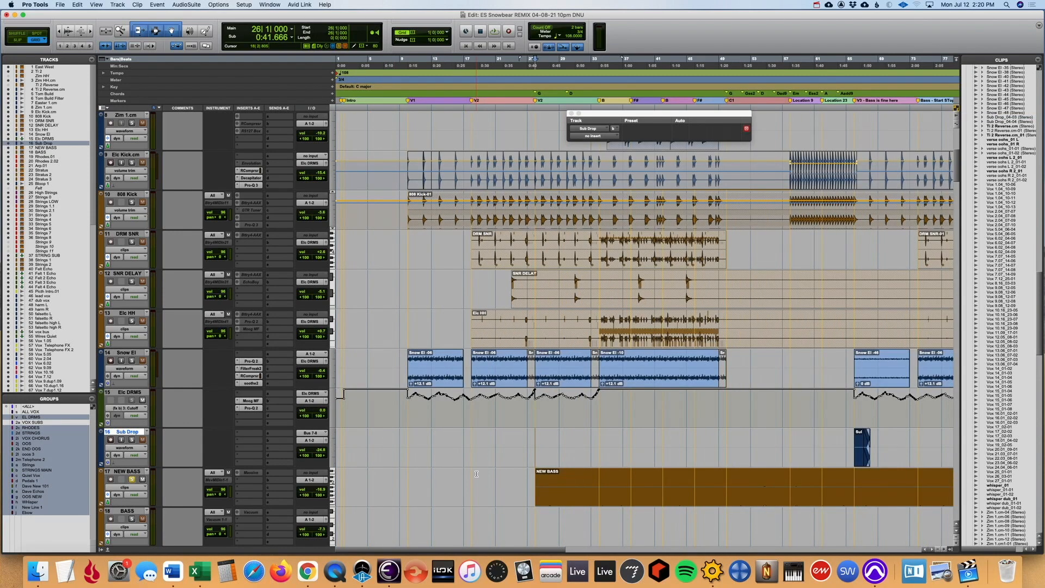
# - Unfreeze the NEW BASS track and switch its track view to clips to show its MIDI clips across the song
pyautogui.click(143, 475)
pyautogui.rightClick(139, 473)
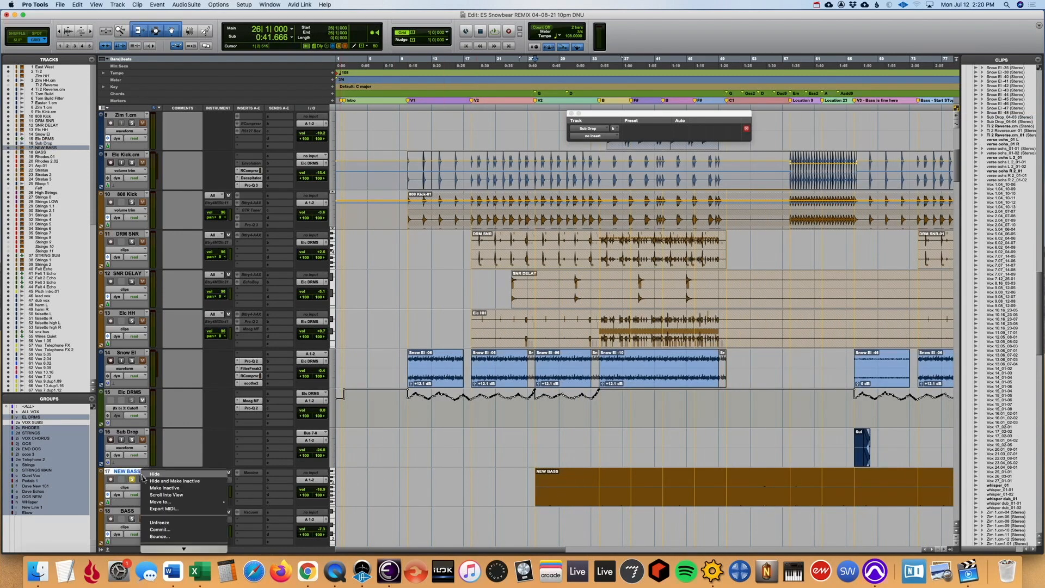
pyautogui.click(161, 522)
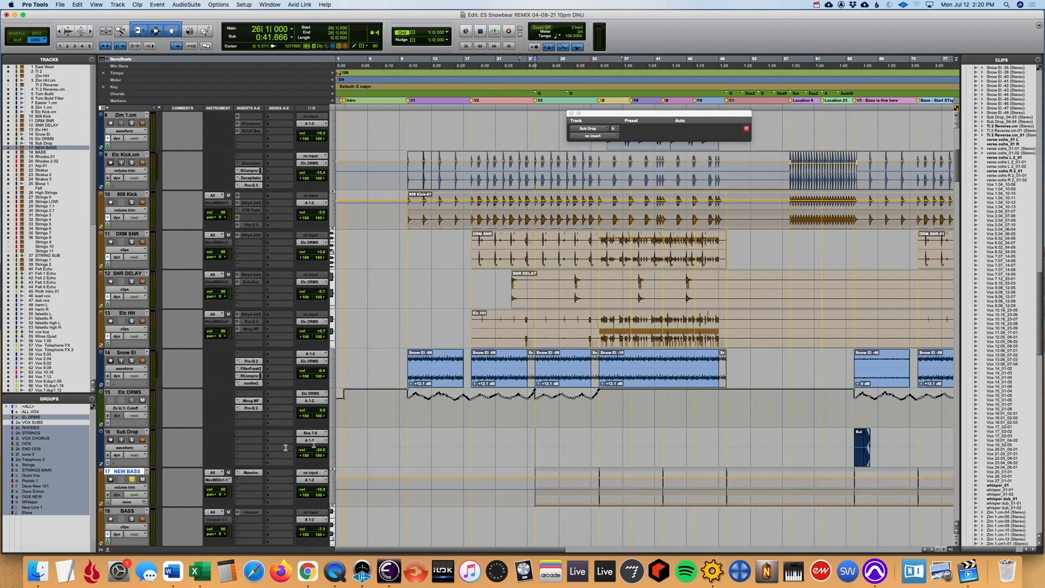
pyautogui.click(126, 487)
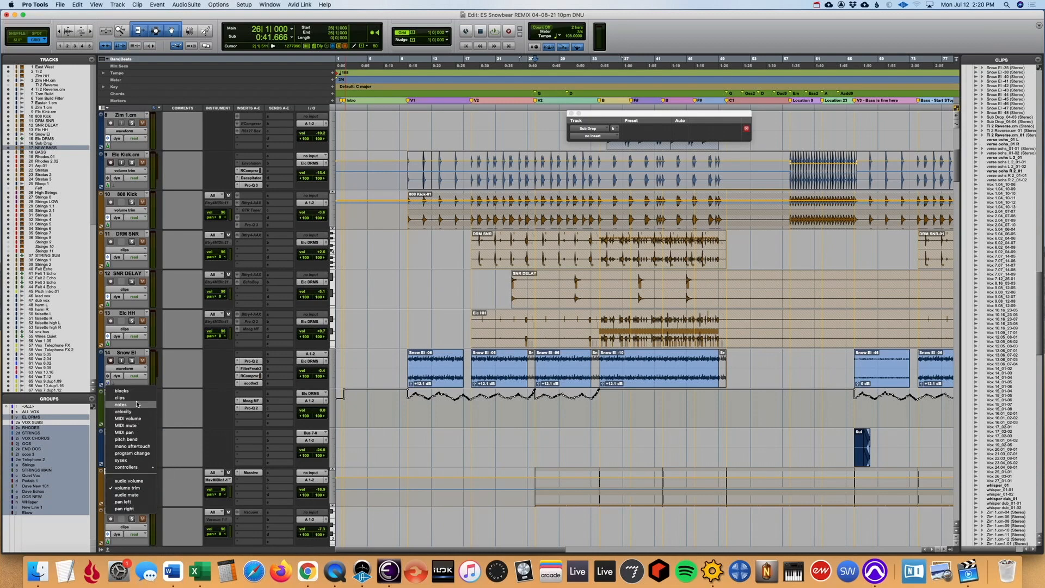
pyautogui.click(121, 398)
pyautogui.press('r')
pyautogui.press('r')
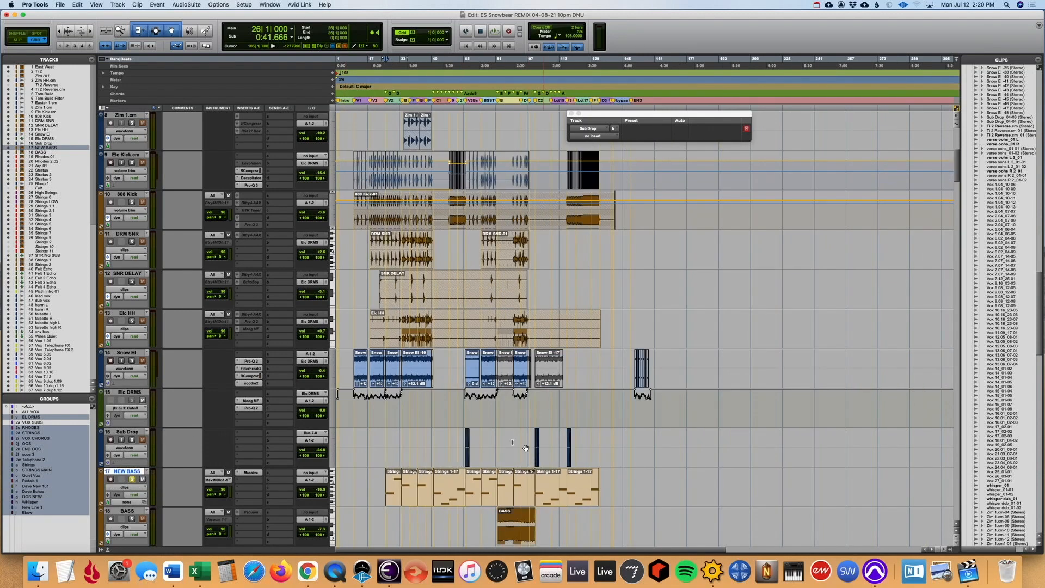
# - Audition the soloed NEW BASS from bar 26 and inspect its Massive instrument
pyautogui.scroll(-1, 436, 419)
pyautogui.click(426, 402)
pyautogui.press('t')
pyautogui.click(437, 474)
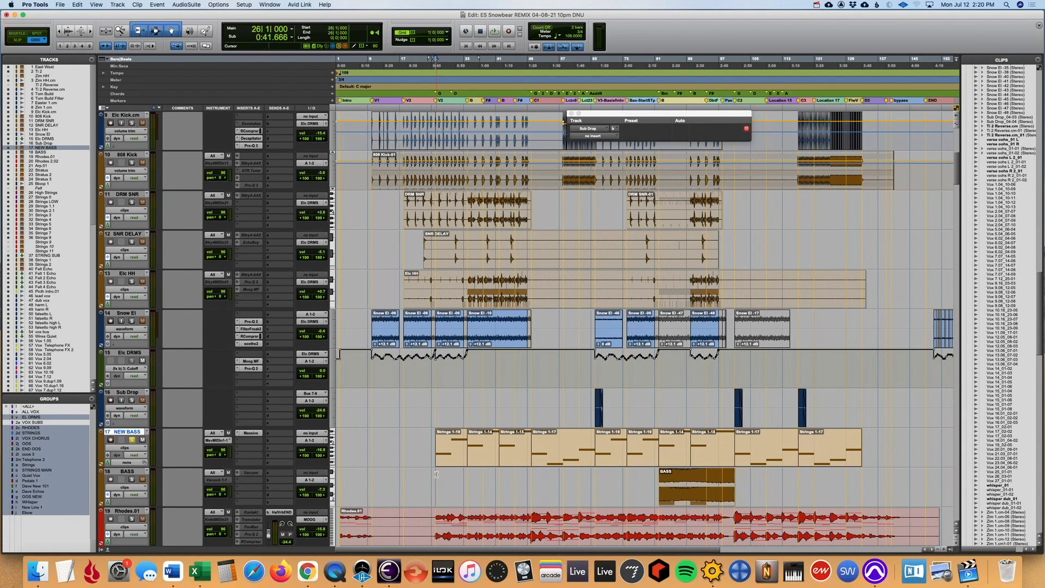
pyautogui.press('space')
pyautogui.click(251, 433)
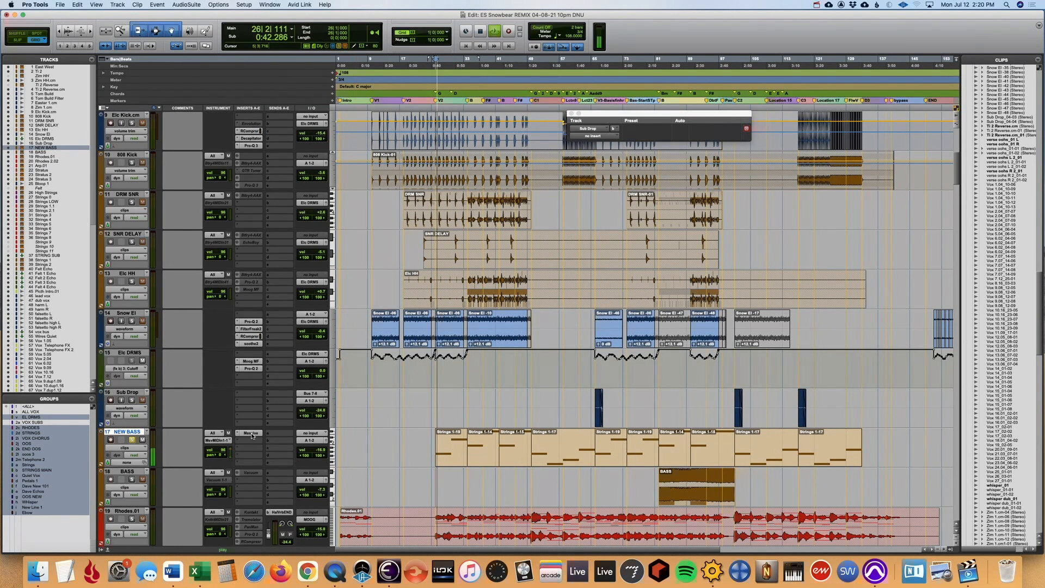
pyautogui.moveTo(729, 113); pyautogui.dragTo(458, 66)
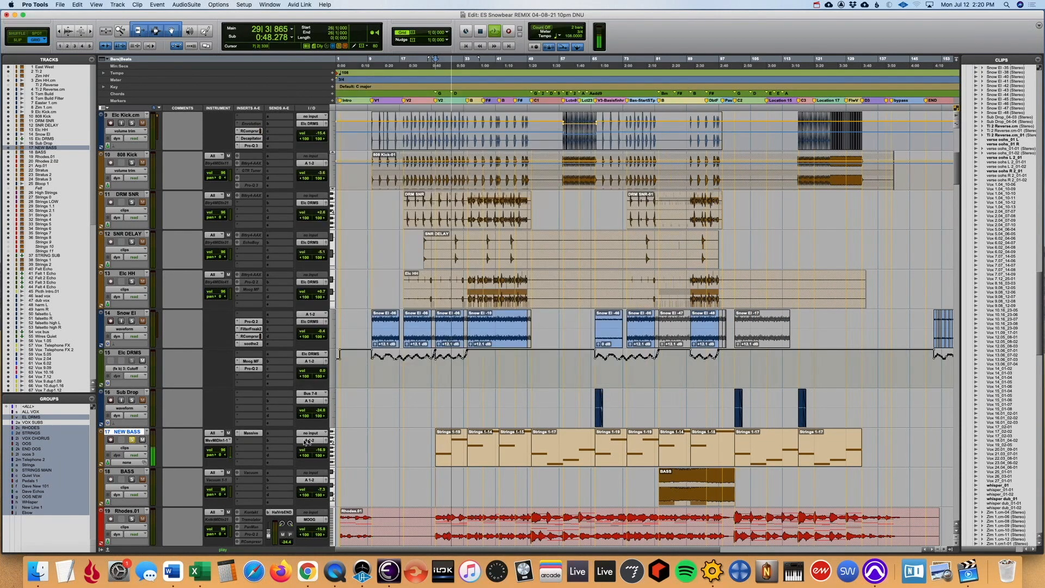
# - Stop playback and undo the unfreezing of NEW BASS
pyautogui.press('space')
pyautogui.press('super+z')
# - Solo the BASS track instead of NEW BASS and play its clip from bar 82
pyautogui.click(133, 471)
pyautogui.click(132, 478)
pyautogui.click(691, 493)
pyautogui.press('space')
# - Add NEW BASS to the solo, audition both bass tracks together up close, and stop playback
pyautogui.click(131, 440)
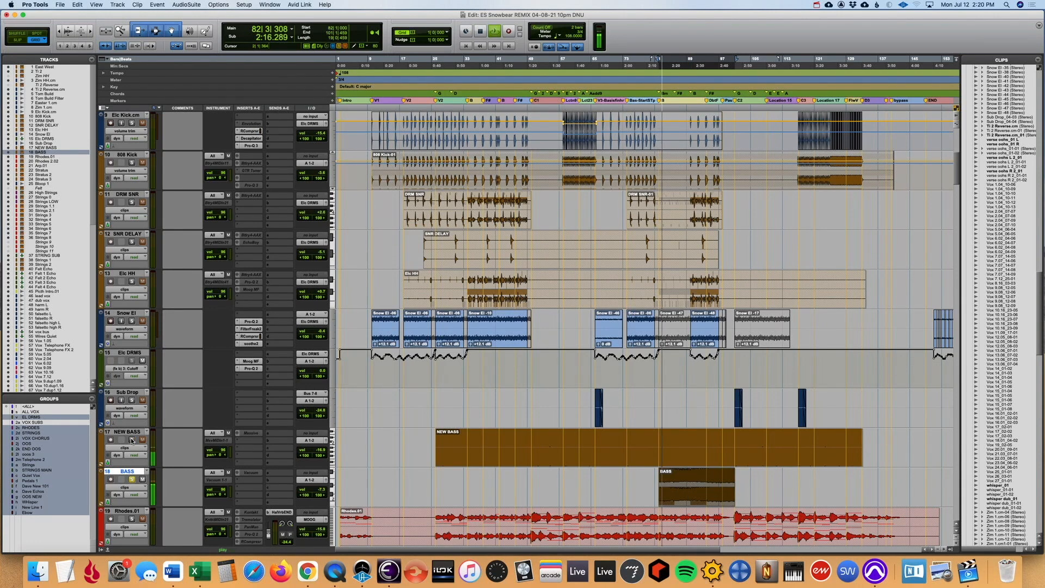
pyautogui.click(132, 440)
pyautogui.click(706, 412)
pyautogui.press('t')
pyautogui.press('t')
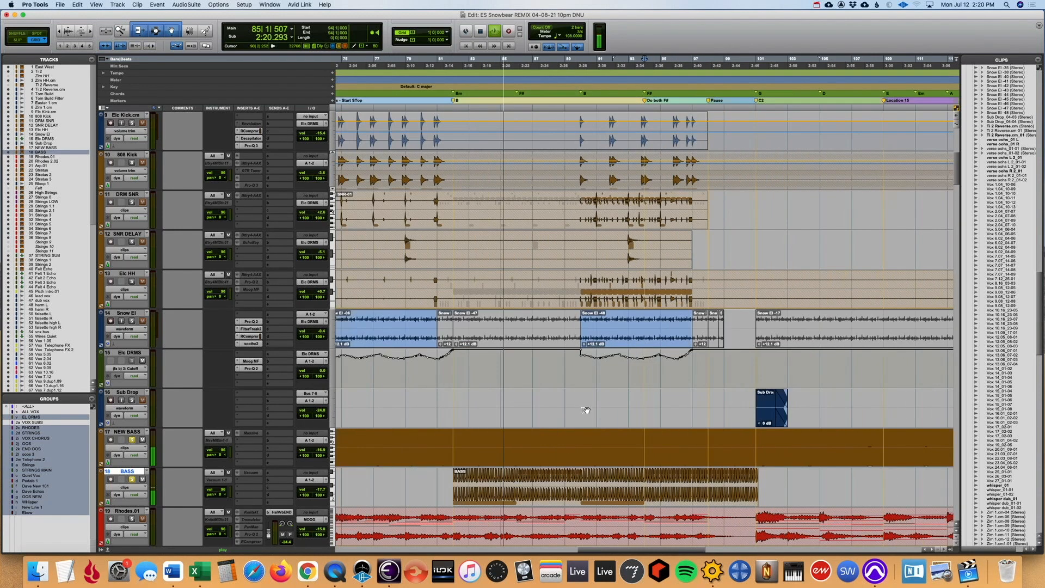
pyautogui.press('r')
pyautogui.press('space')
pyautogui.press('space')
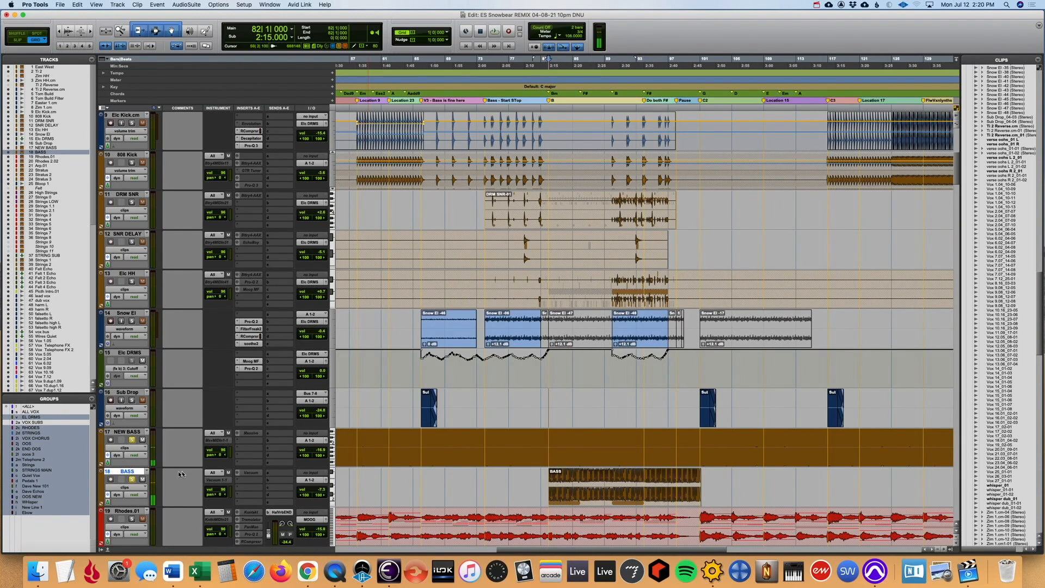
# - Unfreeze the BASS track and open its Vacuum instrument
pyautogui.rightClick(135, 472)
pyautogui.click(171, 523)
pyautogui.click(253, 473)
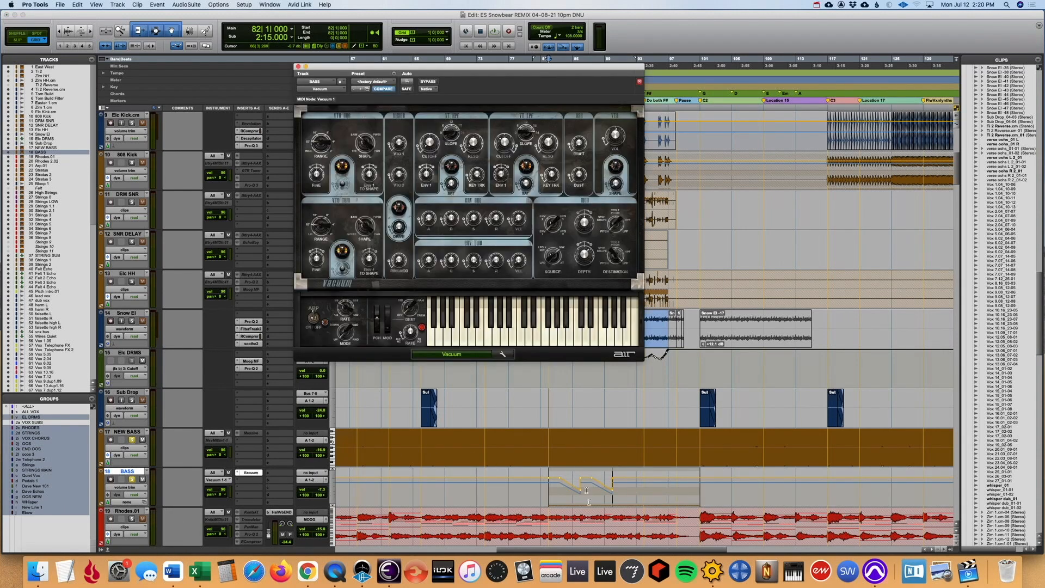
# - Play from bar 82 and take NEW BASS out of solo to hear BASS alone
pyautogui.click(550, 500)
pyautogui.press('space')
pyautogui.click(133, 439)
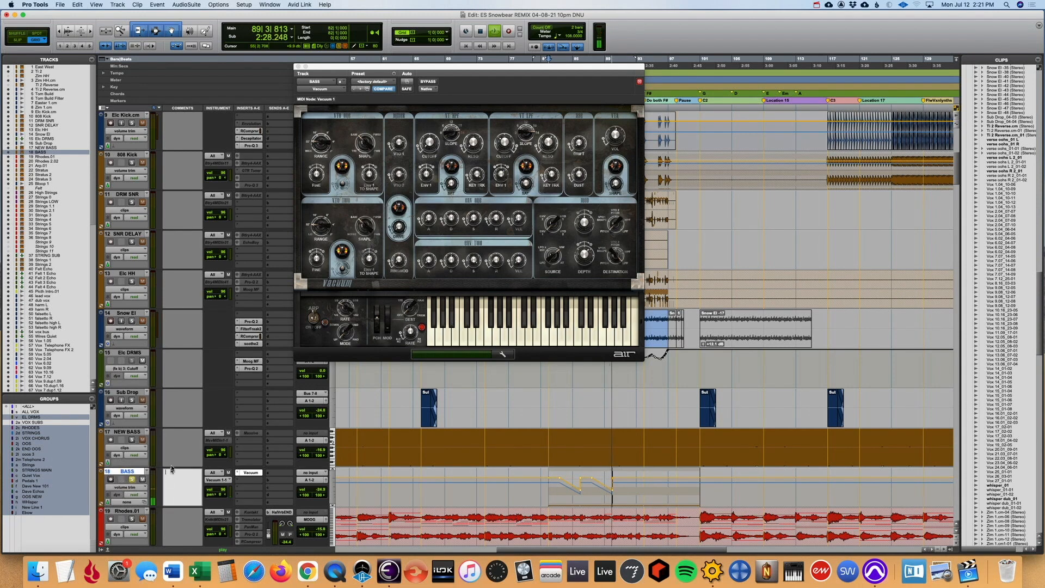
# - Select NEW BASS, undo the unfreezing of BASS, and stop playback
pyautogui.click(149, 434)
pyautogui.press('super+z')
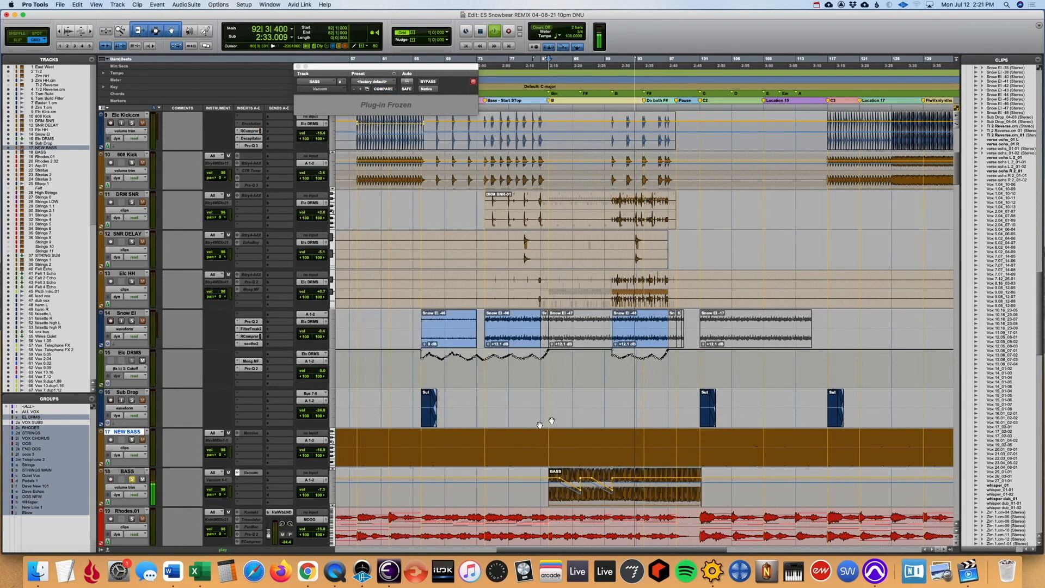
pyautogui.press('space')
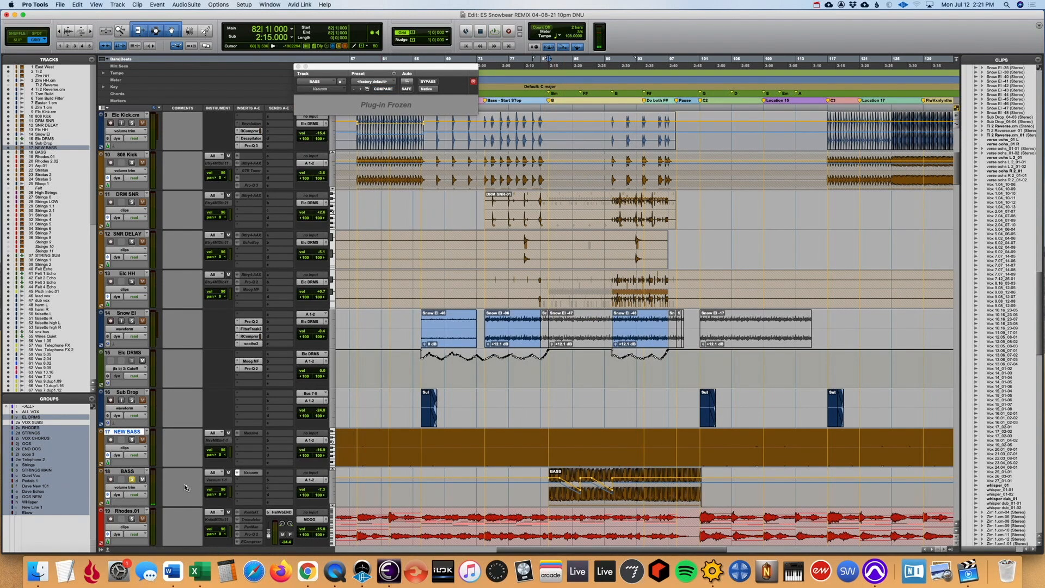
# - Play the full mix from bar 82 with no solos while reviewing the tracks from the drums down to Stratus 3
pyautogui.press('space')
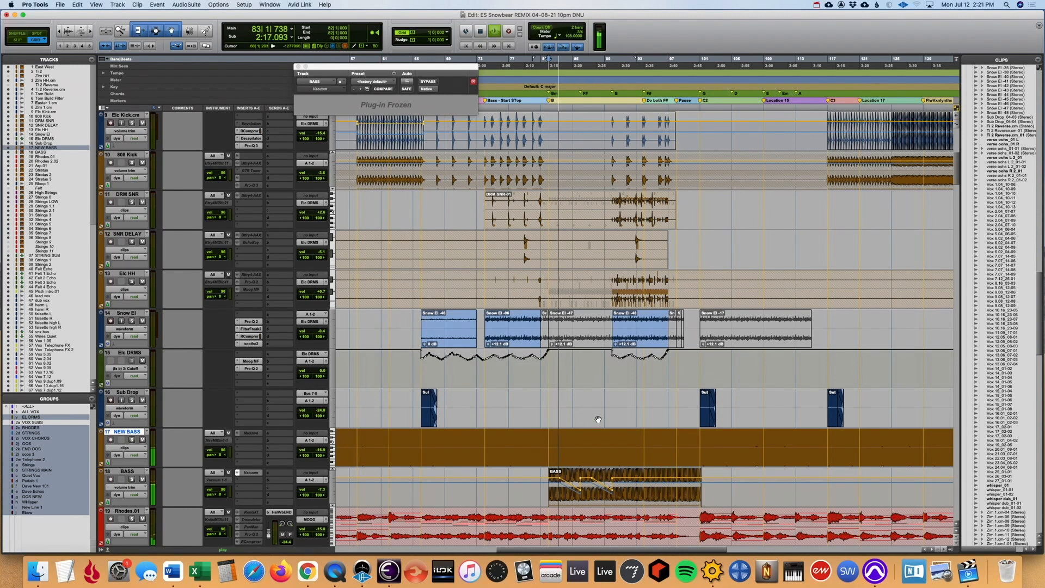
pyautogui.scroll(1, 598, 420)
pyautogui.scroll(-3, 598, 419)
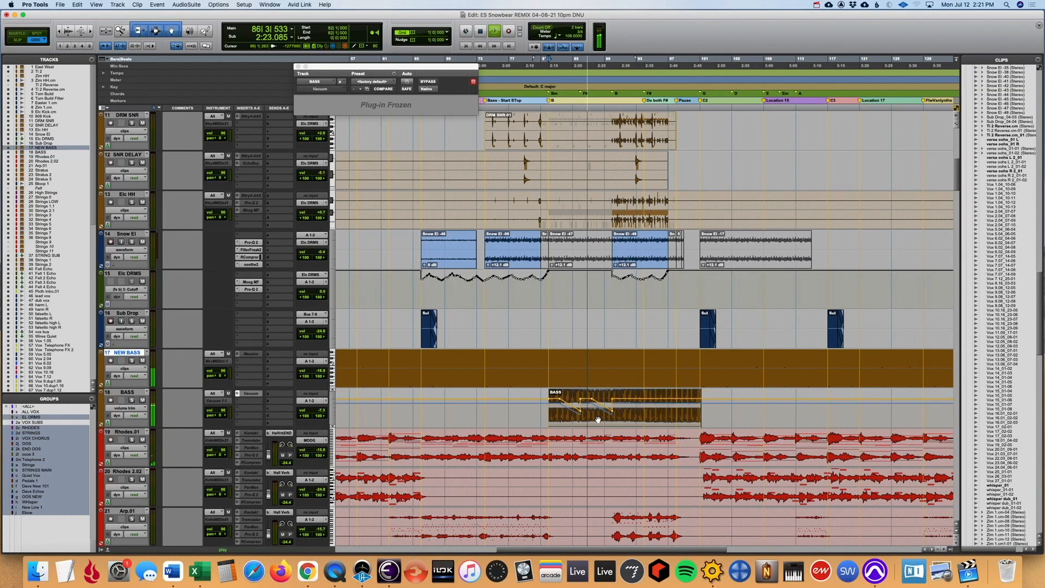
pyautogui.scroll(1, 599, 421)
pyautogui.scroll(-2, 620, 433)
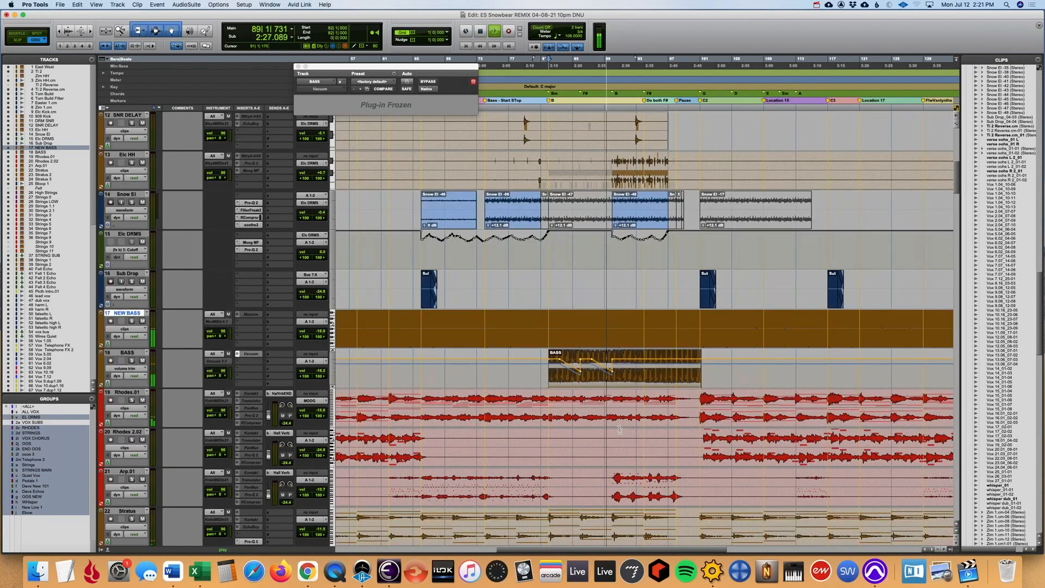
pyautogui.press('super+bracketleft')
pyautogui.scroll(-2, 371, 425)
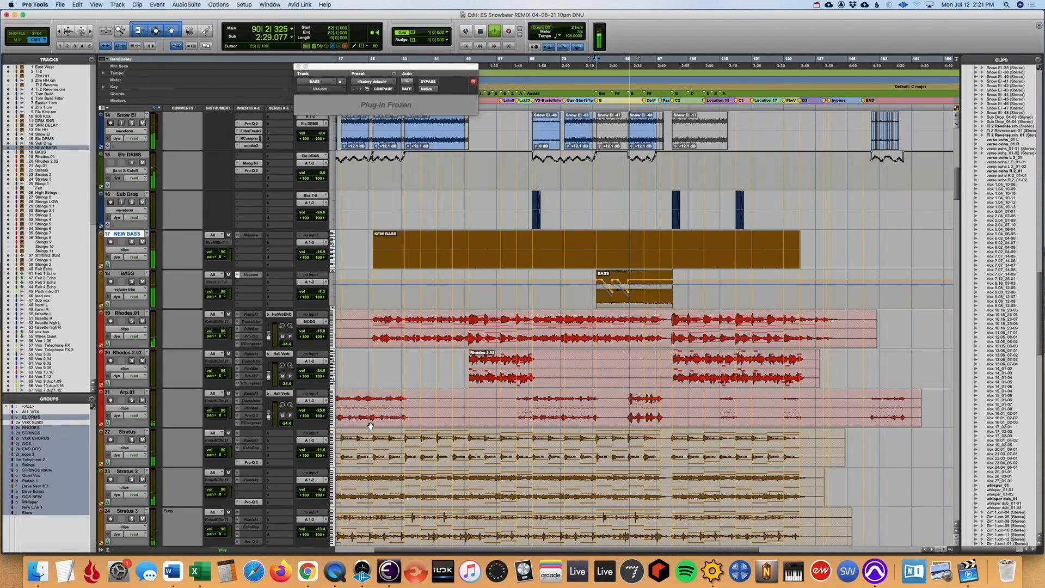
pyautogui.press('space')
# - Select the Rhodes.01 track
pyautogui.click(127, 273)
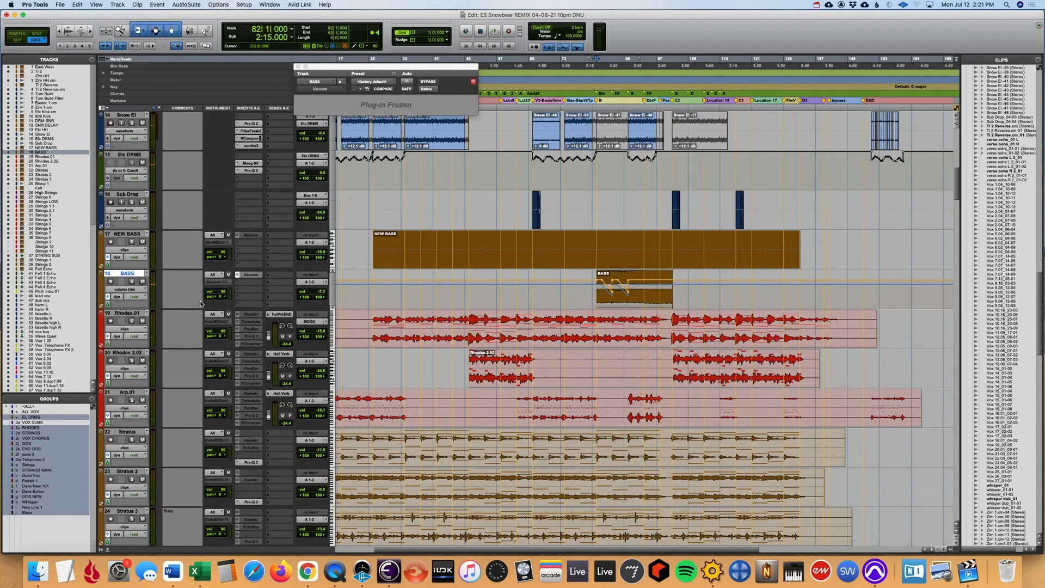
pyautogui.click(137, 316)
pyautogui.rightClick(144, 313)
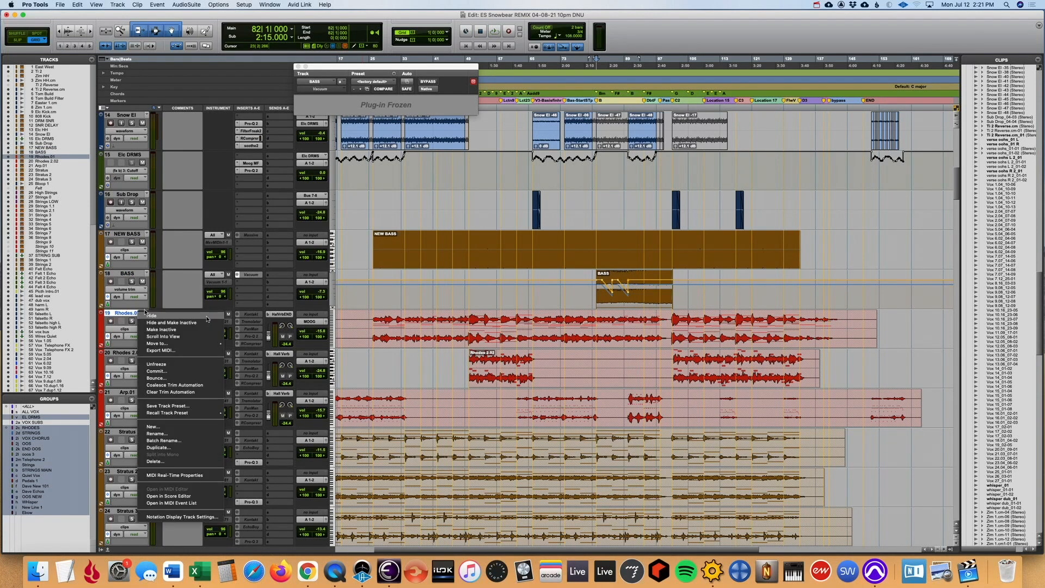
pyautogui.click(797, 298)
# - Audition the full mix from bar 94 into the pause before C2, with the clips enlarged
pyautogui.click(643, 245)
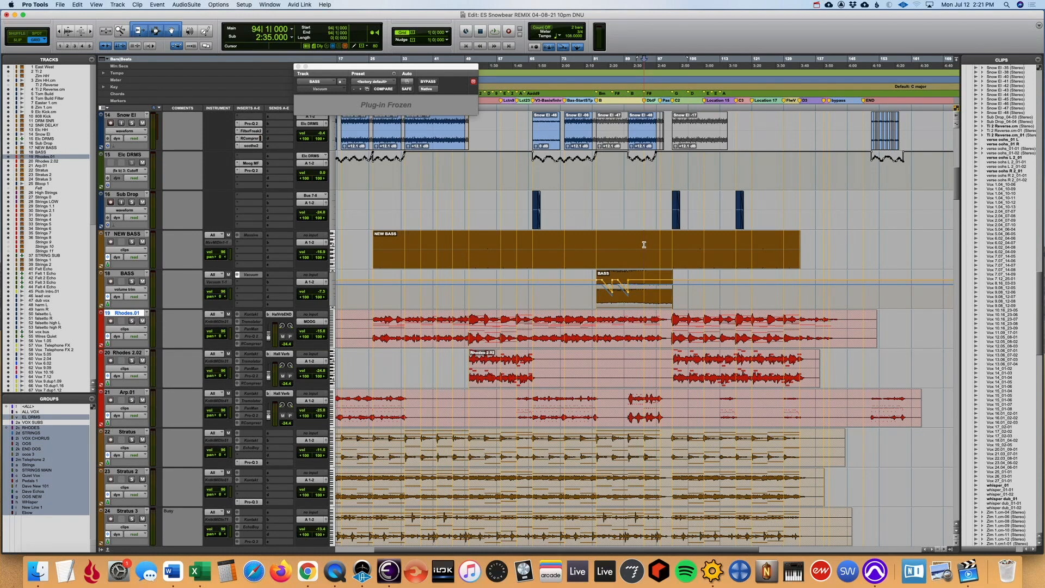
pyautogui.press('space')
pyautogui.press('super+bracketright')
pyautogui.press('super+bracketright')
pyautogui.press('super+bracketright')
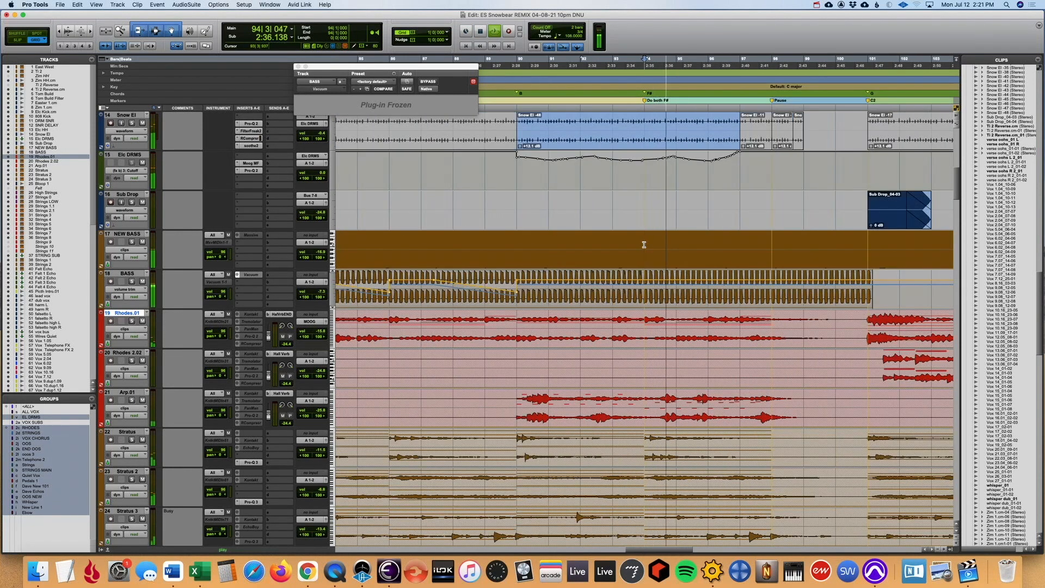
pyautogui.press('super+bracketleft')
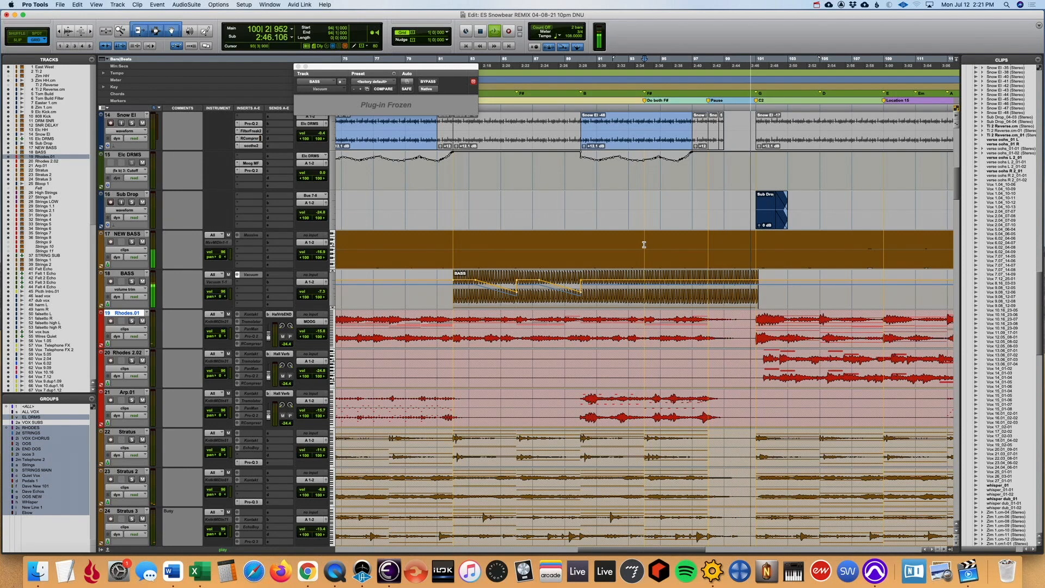
pyautogui.press('space')
# - Solo Rhodes.01 together with Rhodes 2.02, play briefly from bar 26, and stop
pyautogui.click(131, 320)
pyautogui.press('r')
pyautogui.press('r')
pyautogui.press('r')
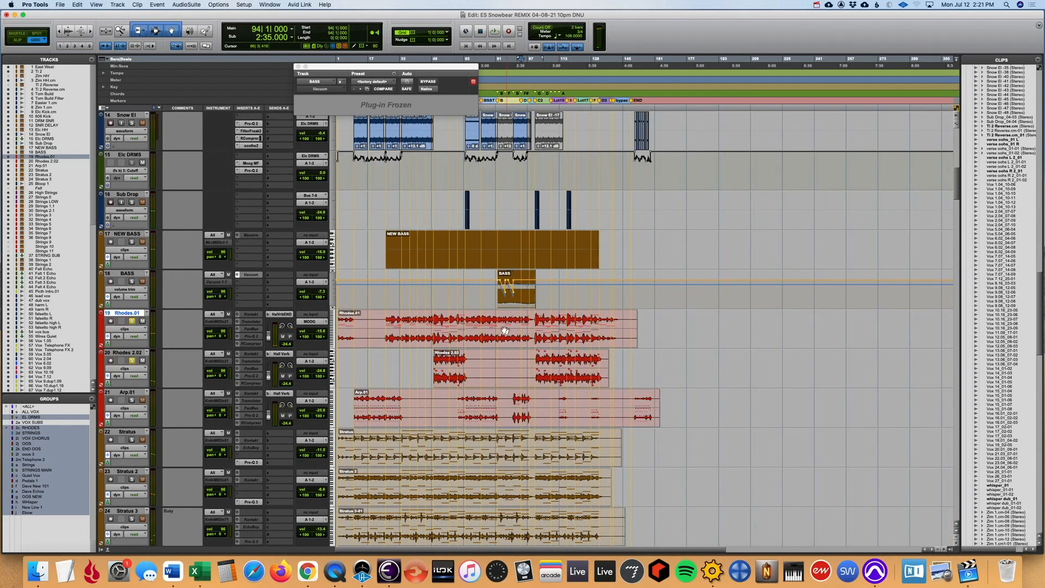
pyautogui.click(386, 320)
pyautogui.press('t')
pyautogui.press('t')
pyautogui.press('space')
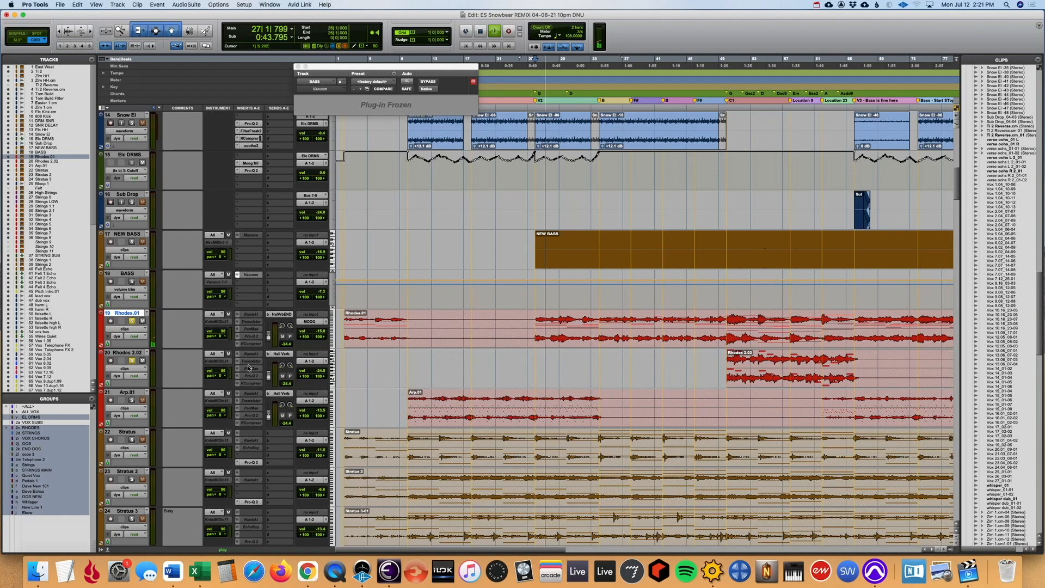
pyautogui.press('space')
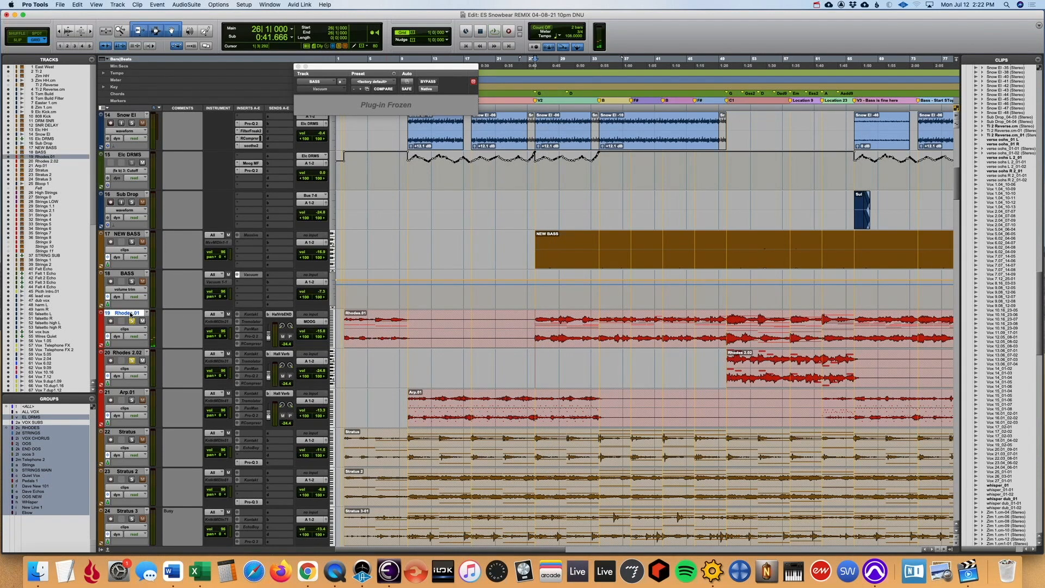
# - Unfreeze the Rhodes.01 track
pyautogui.rightClick(136, 315)
pyautogui.click(161, 365)
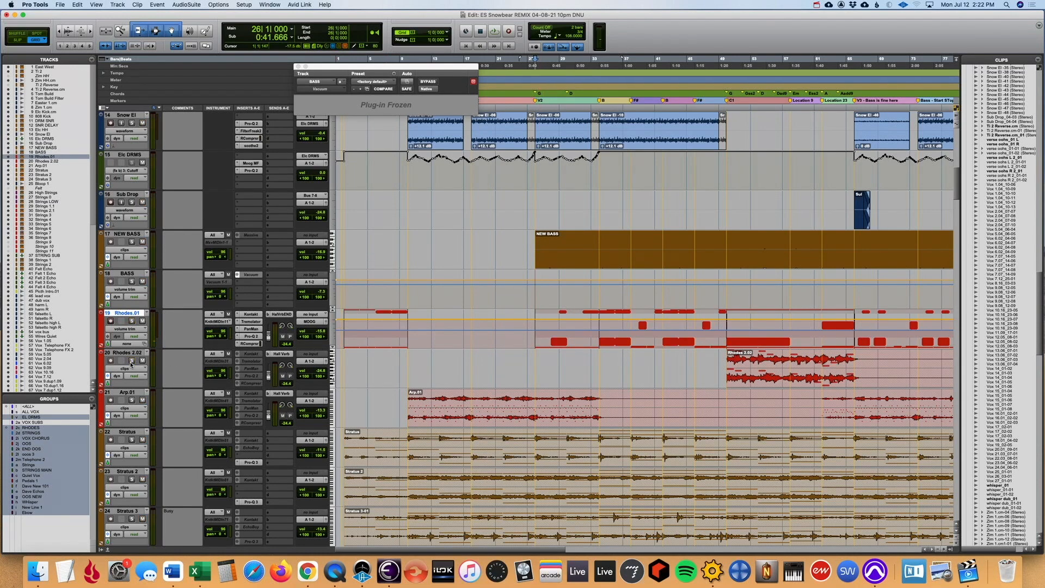
# - Solo the two Rhodes tracks, start playback and inspect the Kontakt instrument on Rhodes.01 in the mixer, including its library list
pyautogui.click(132, 321)
pyautogui.press('space')
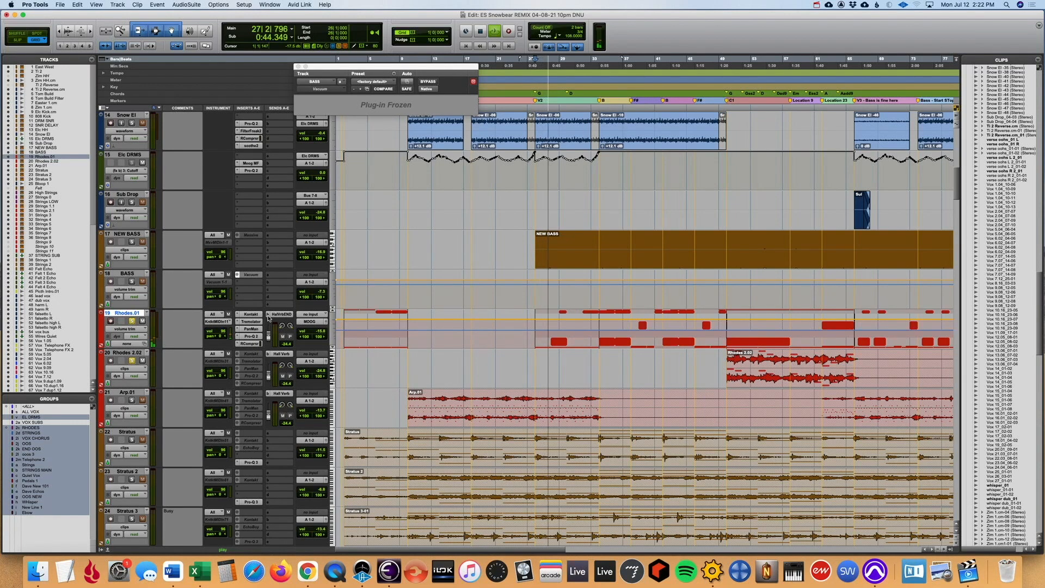
pyautogui.press('super+equal')
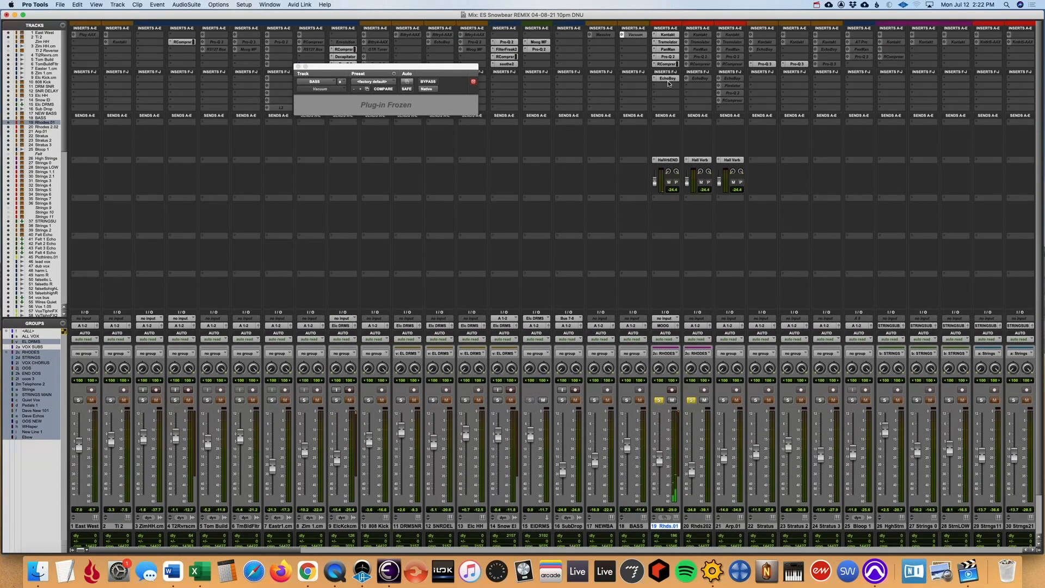
pyautogui.click(668, 35)
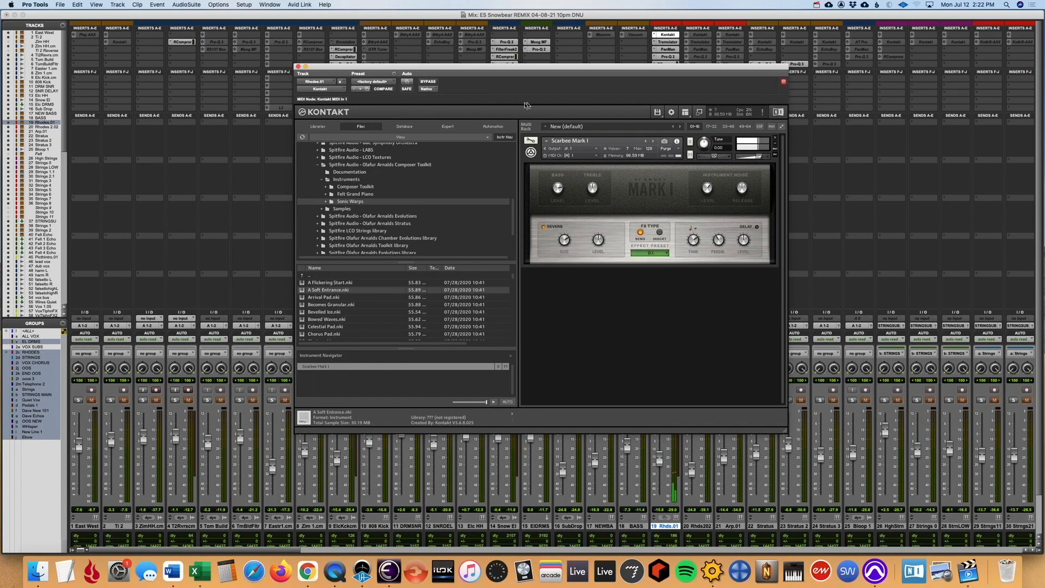
pyautogui.click(318, 127)
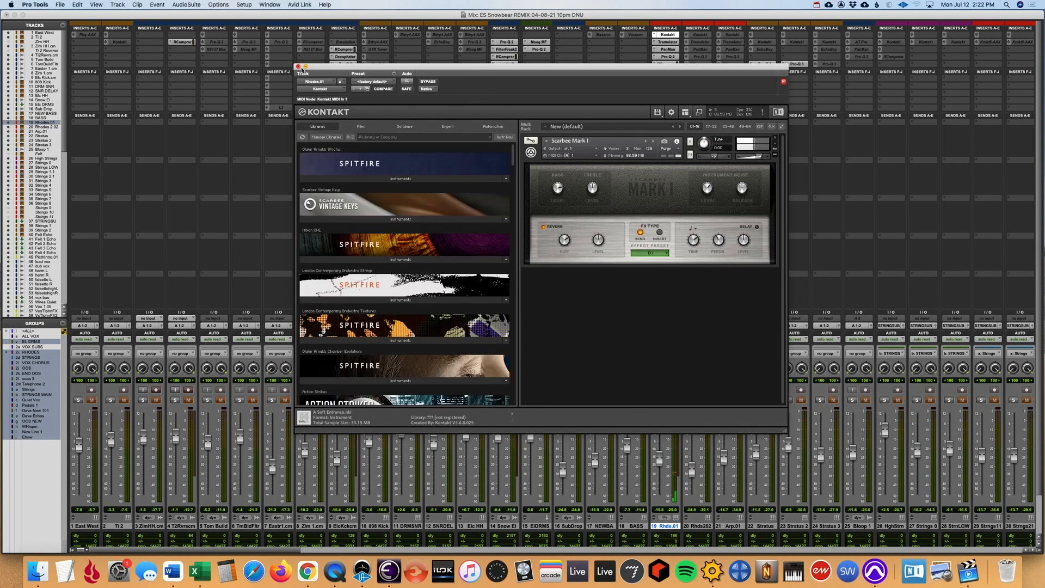
pyautogui.click(298, 67)
# - Bypass the Rhodes.01 effects from Tremolator onward during playback, and re-enable each in turn while viewing it, through to EchoBoy
pyautogui.click(673, 42)
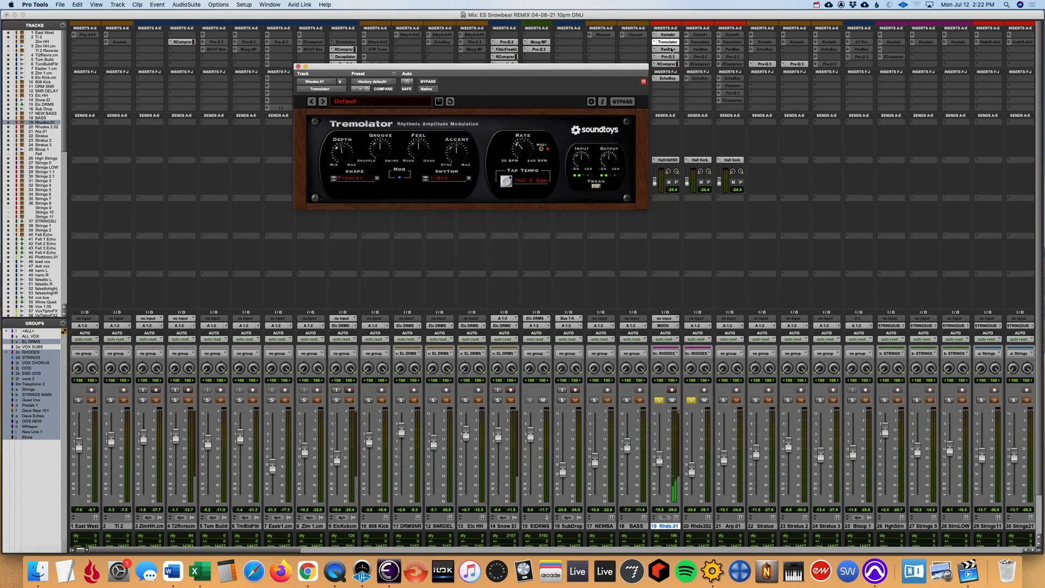
pyautogui.keyDown('super'); pyautogui.click(674, 42); pyautogui.keyUp('super')
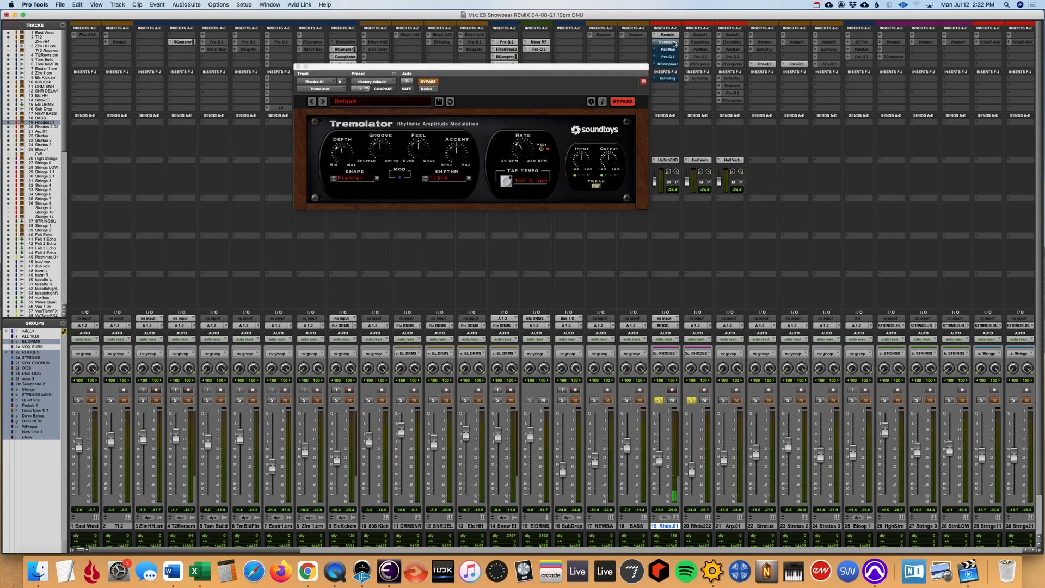
pyautogui.keyDown('super'); pyautogui.click(674, 42); pyautogui.keyUp('super')
pyautogui.click(673, 49)
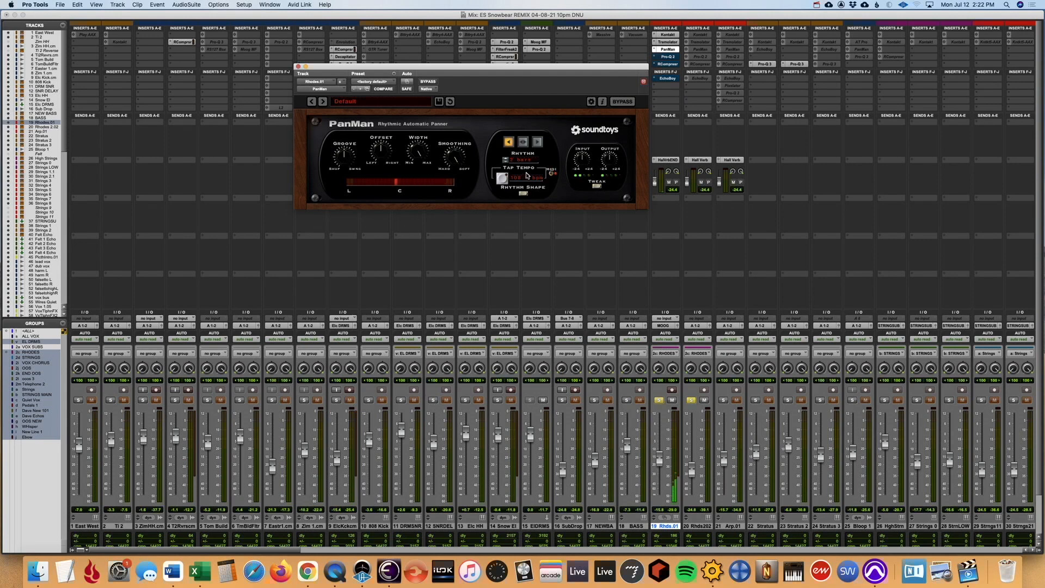
pyautogui.click(667, 56)
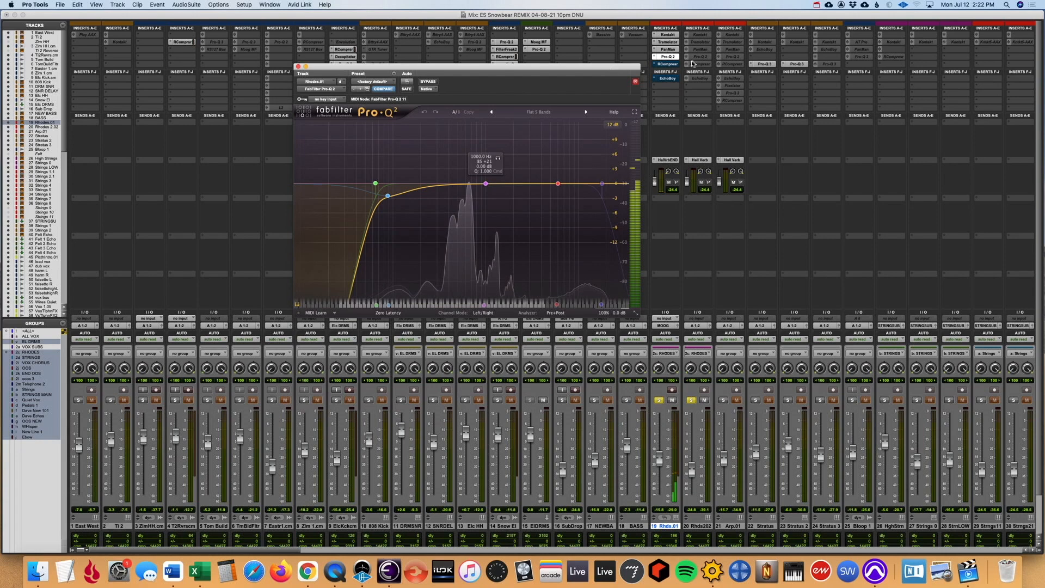
pyautogui.click(671, 65)
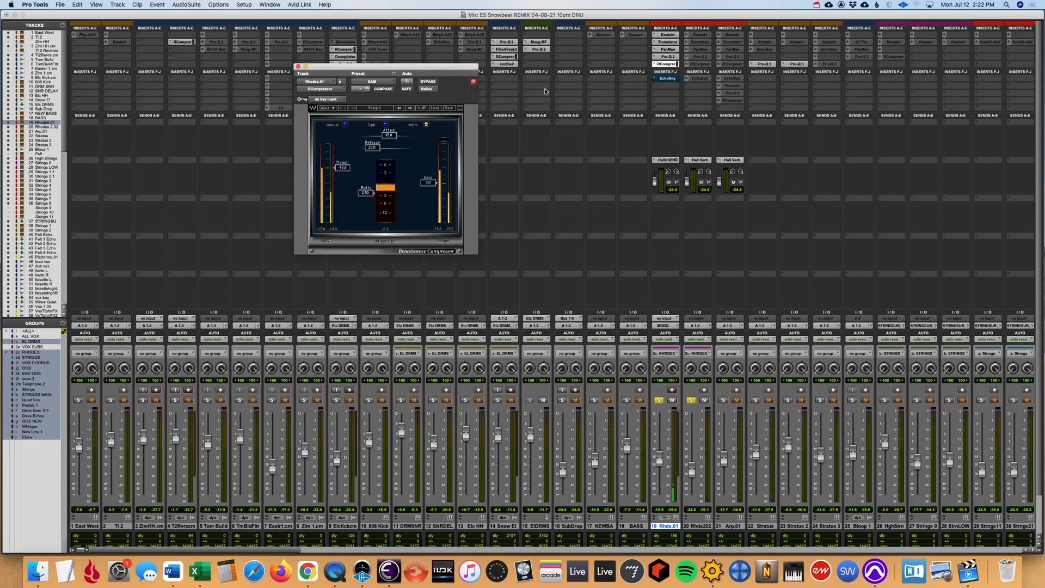
pyautogui.click(667, 79)
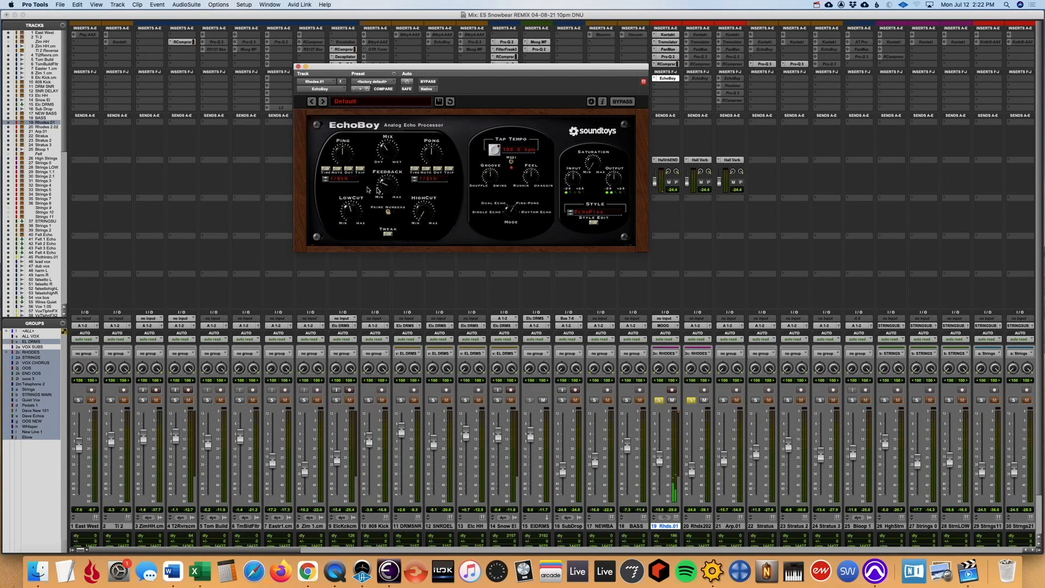
pyautogui.click(297, 66)
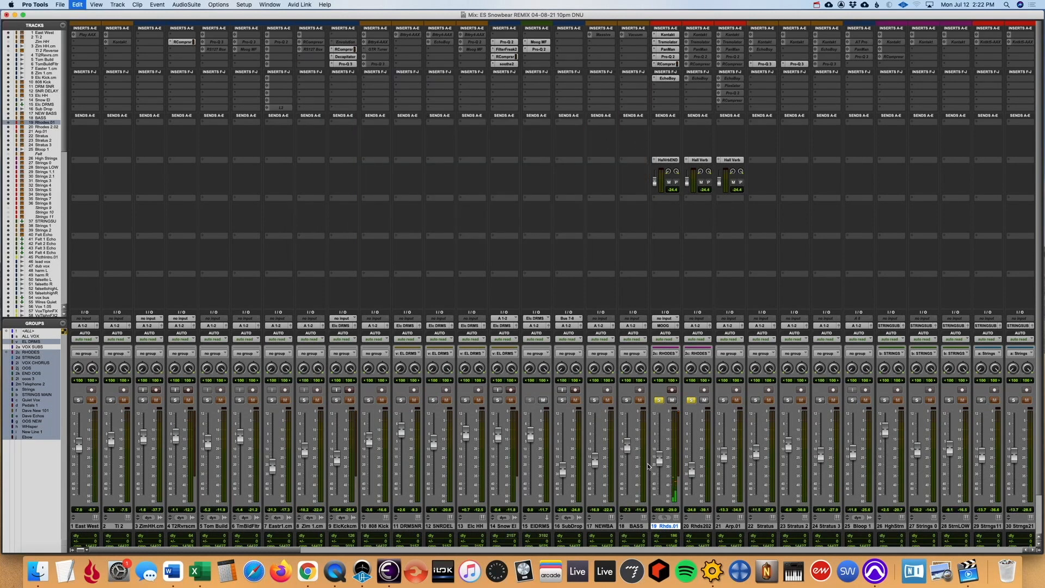
# - Return to the arrangement and audition the Rhodes.01 track from bar 45, toggling its solo
pyautogui.press('super+=')
pyautogui.press('r')
pyautogui.press('r')
pyautogui.click(423, 296)
pyautogui.press('space')
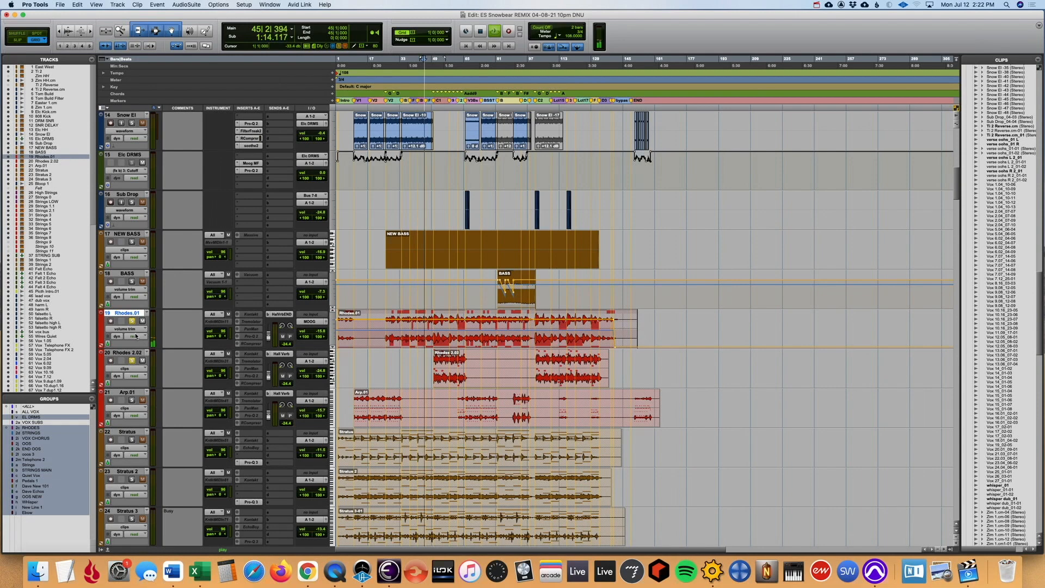
pyautogui.click(132, 320)
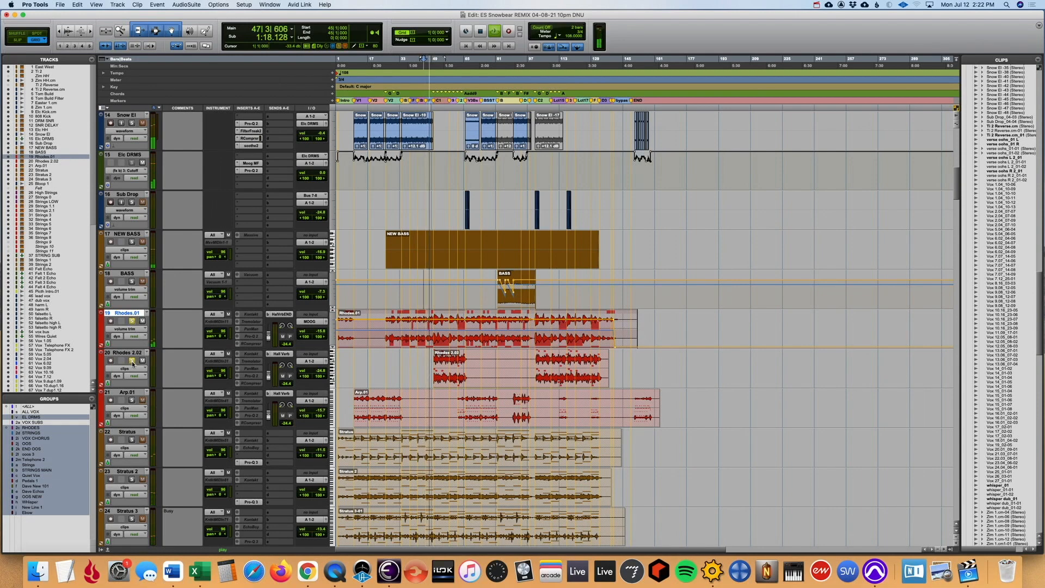
# - Examine the Rhodes clips around the C1 marker close up during playback, and stop at bar 55
pyautogui.click(443, 287)
pyautogui.press('t')
pyautogui.press('t')
pyautogui.press('t')
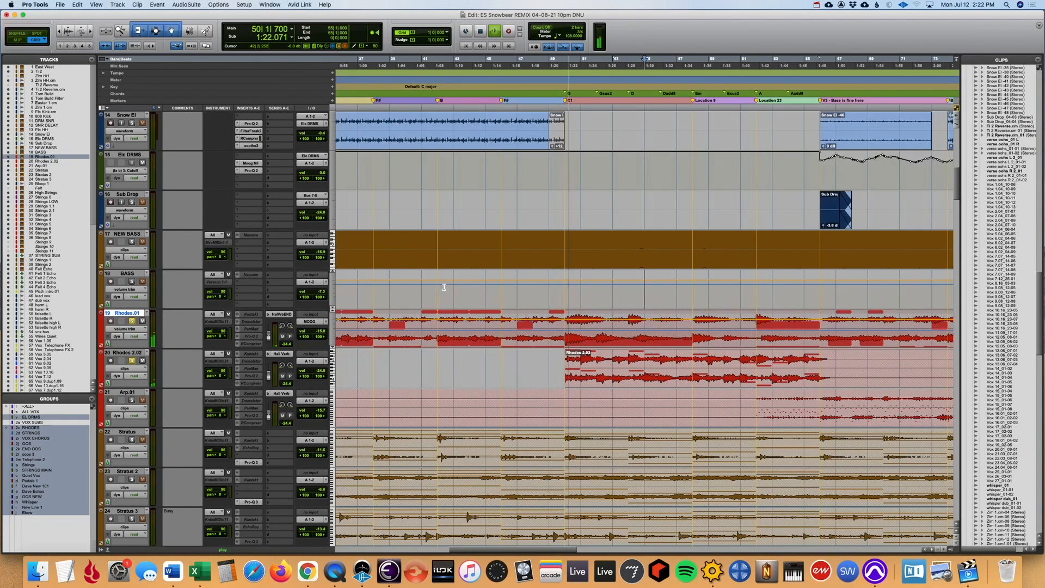
pyautogui.press('r')
pyautogui.press('r')
pyautogui.press('space')
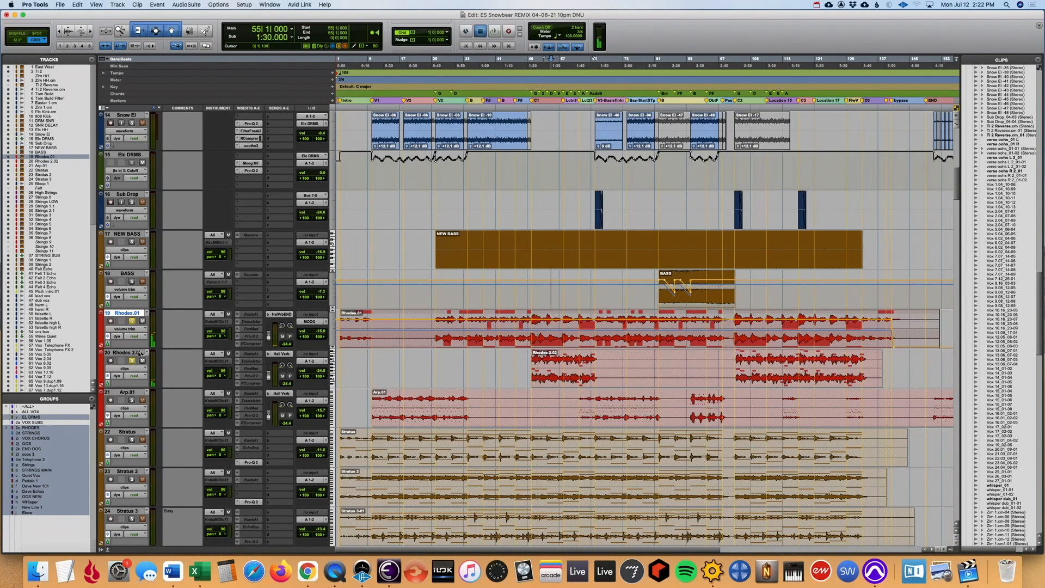
# - Unfreeze the Rhodes 2.02 track and play it briefly from bar 55
pyautogui.click(135, 353)
pyautogui.rightClick(135, 354)
pyautogui.click(155, 406)
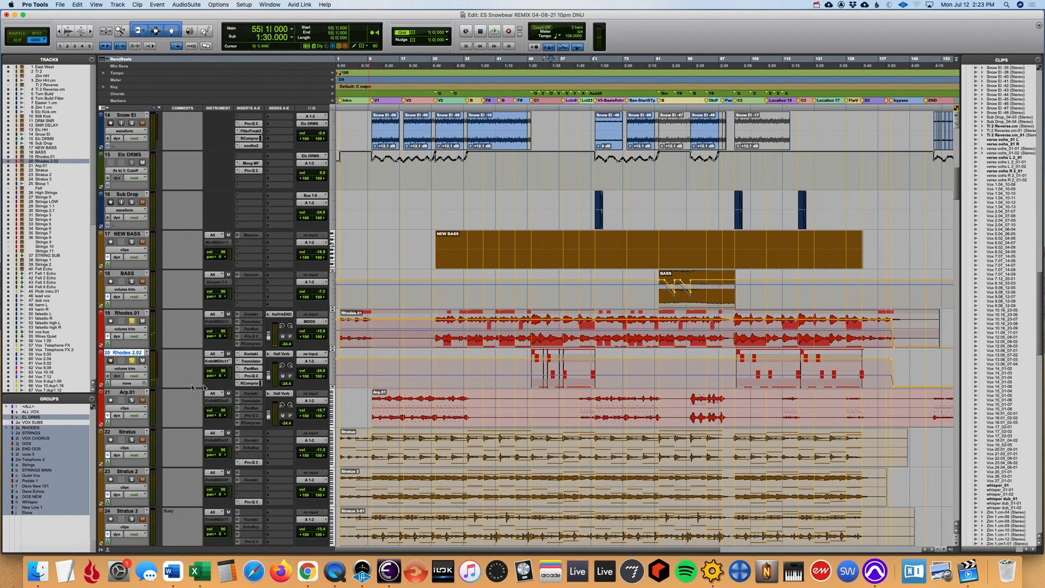
pyautogui.press('space')
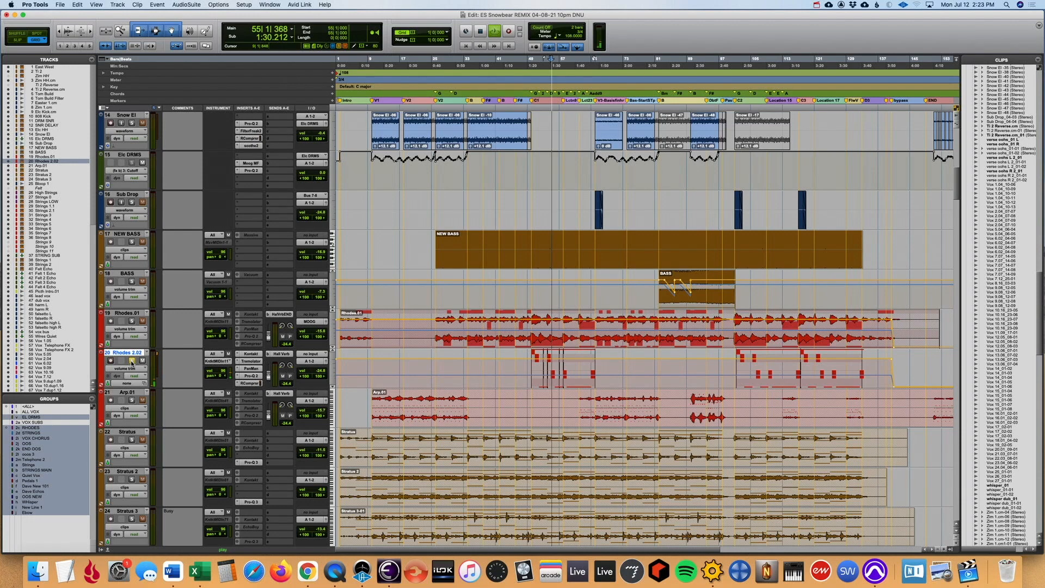
pyautogui.press('space')
# - Audition the two Rhodes tracks together from bar 50 at the C1 marker, and stop
pyautogui.click(529, 291)
pyautogui.press('space')
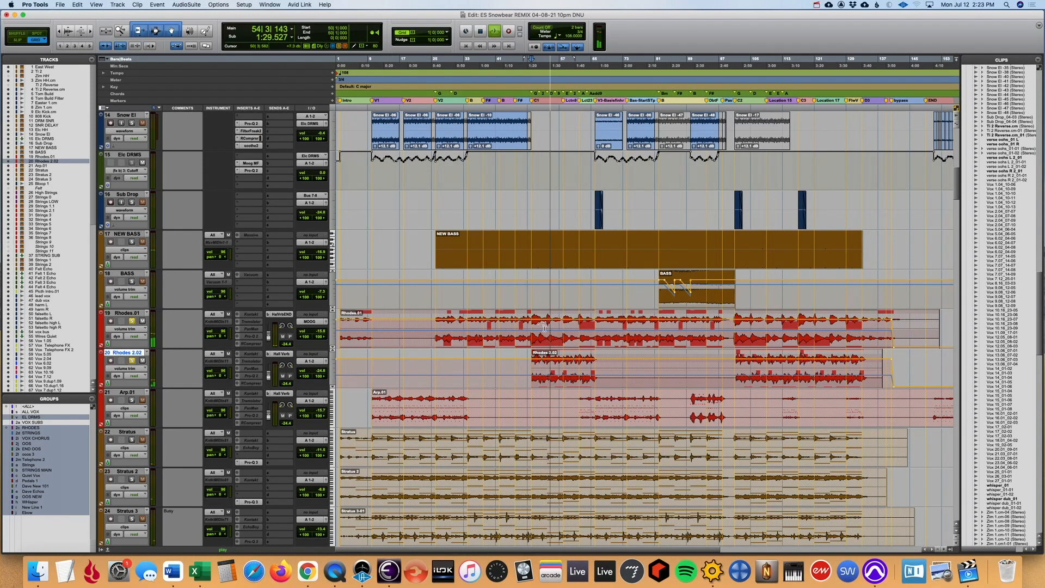
pyautogui.scroll(3, 544, 327)
pyautogui.scroll(-5, 208, 348)
pyautogui.press('space')
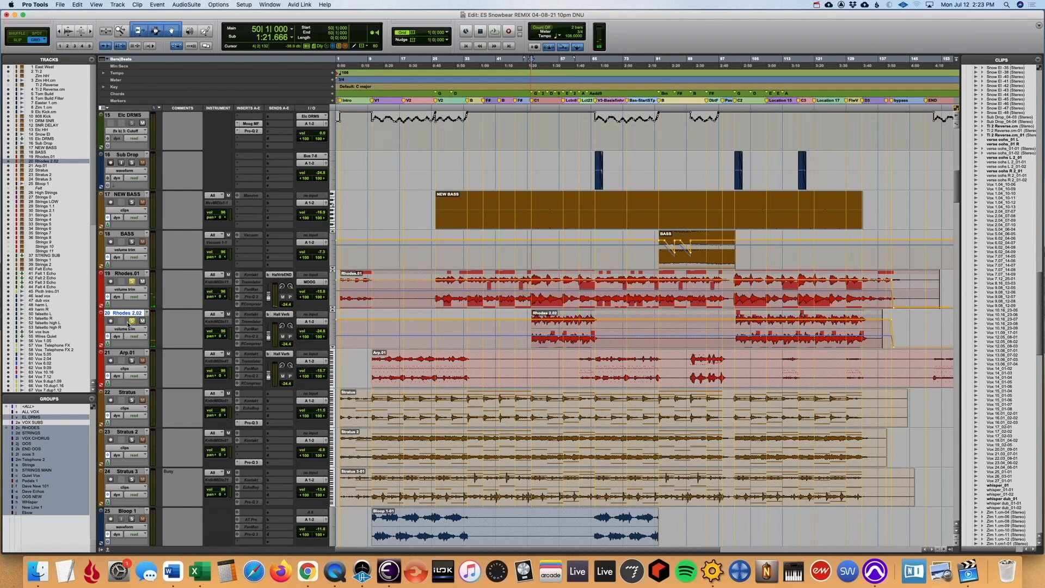
# - Solo the Arp.01 track and play it briefly from bar 10
pyautogui.click(132, 361)
pyautogui.click(373, 335)
pyautogui.press('space')
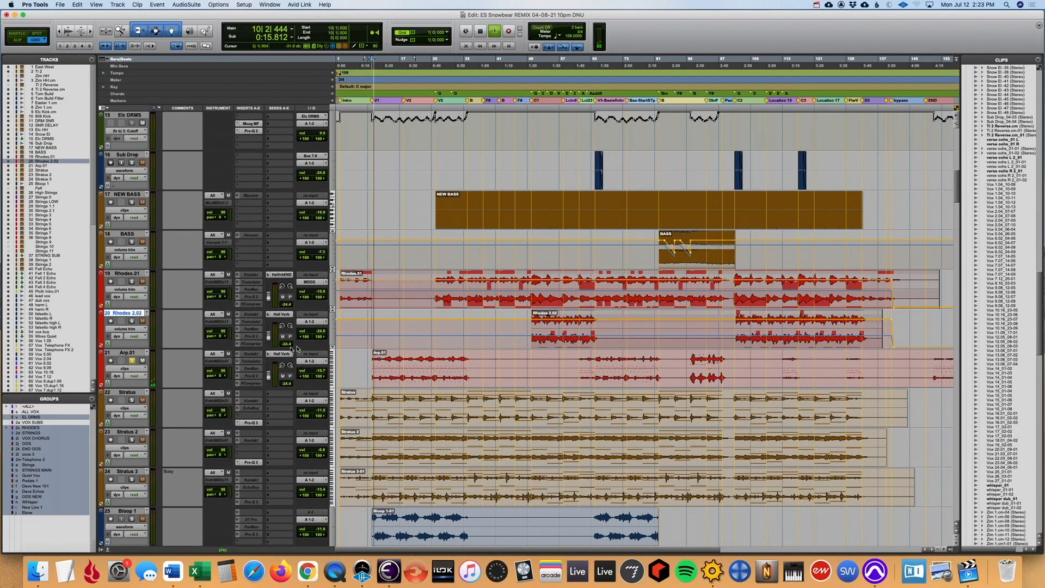
pyautogui.press('space')
# - Unfreeze the Arp.01 track and check the instrument loaded in its Kontakt plug-in
pyautogui.rightClick(134, 353)
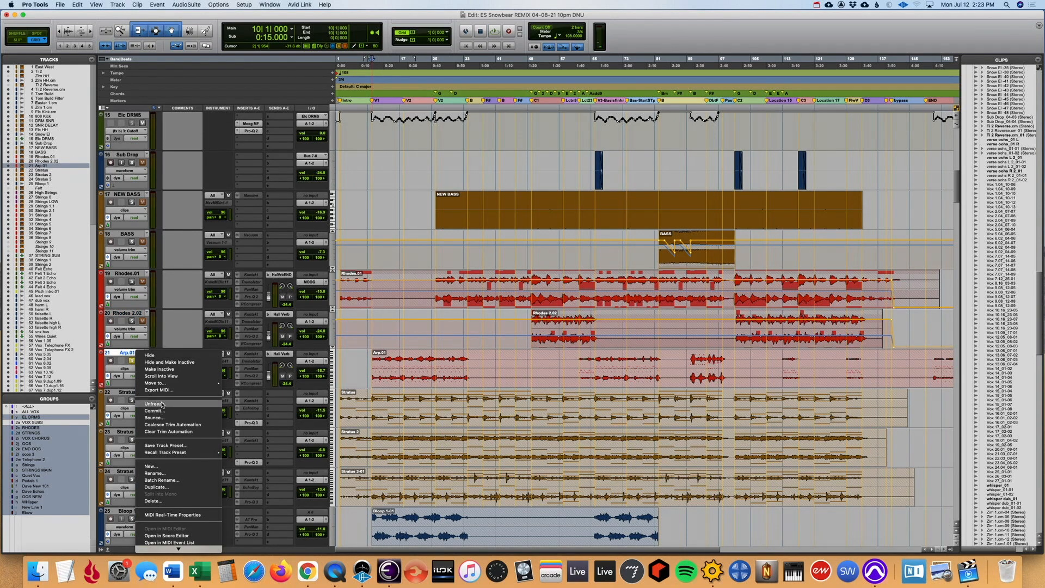
pyautogui.click(161, 403)
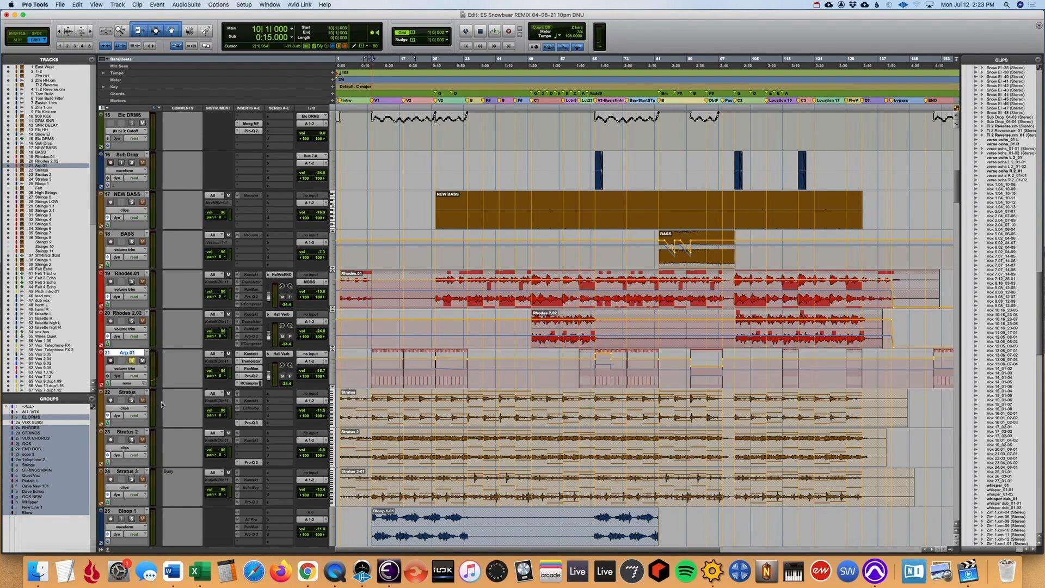
pyautogui.click(252, 355)
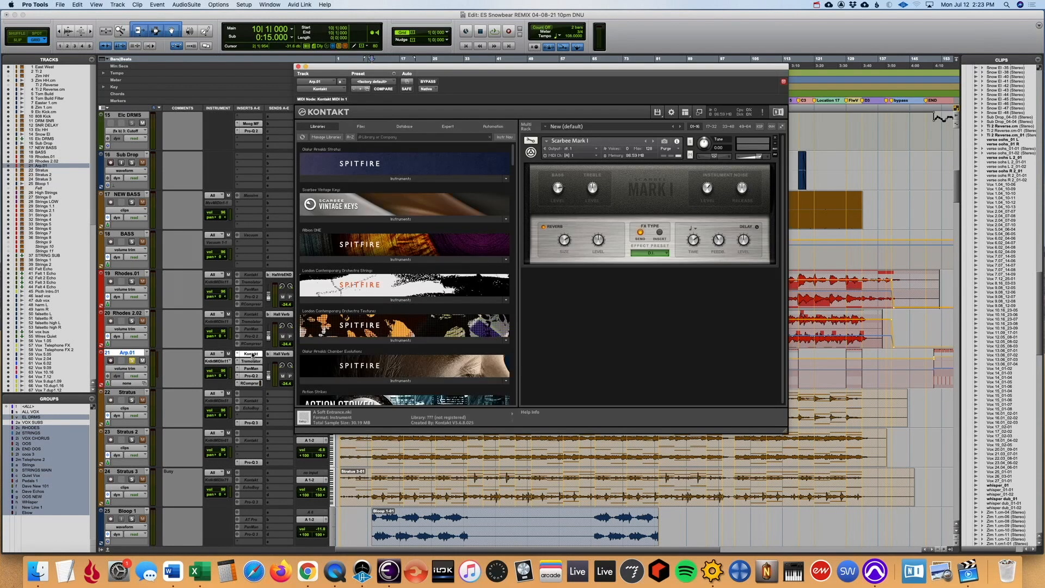
pyautogui.click(298, 67)
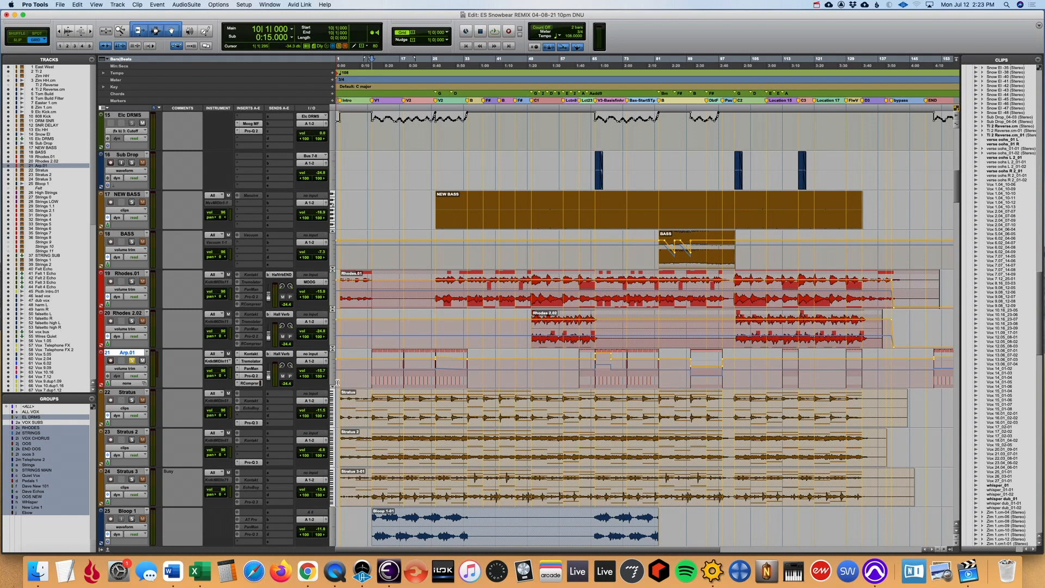
# - Bypass the Arp.01 effects in the mixer during playback, and re-enable Tremolator, PanMan, Pro-Q 2 and the first RCompressor one by one
pyautogui.press('super+equal')
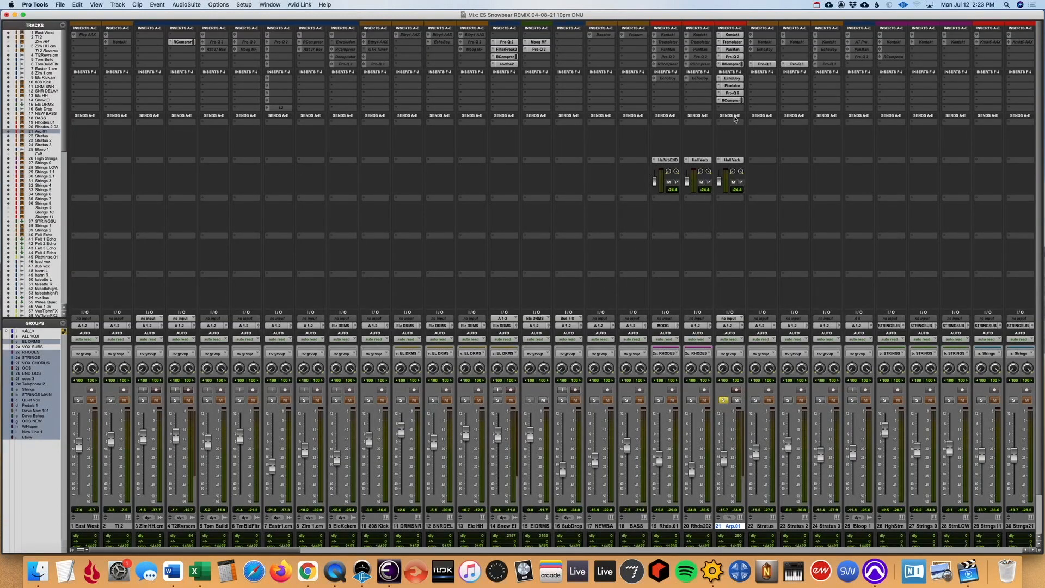
pyautogui.keyDown('ctrl'); pyautogui.keyDown('super'); pyautogui.click(733, 41); pyautogui.keyUp('super'); pyautogui.keyUp('ctrl')
pyautogui.keyDown('super'); pyautogui.click(735, 43); pyautogui.keyUp('super')
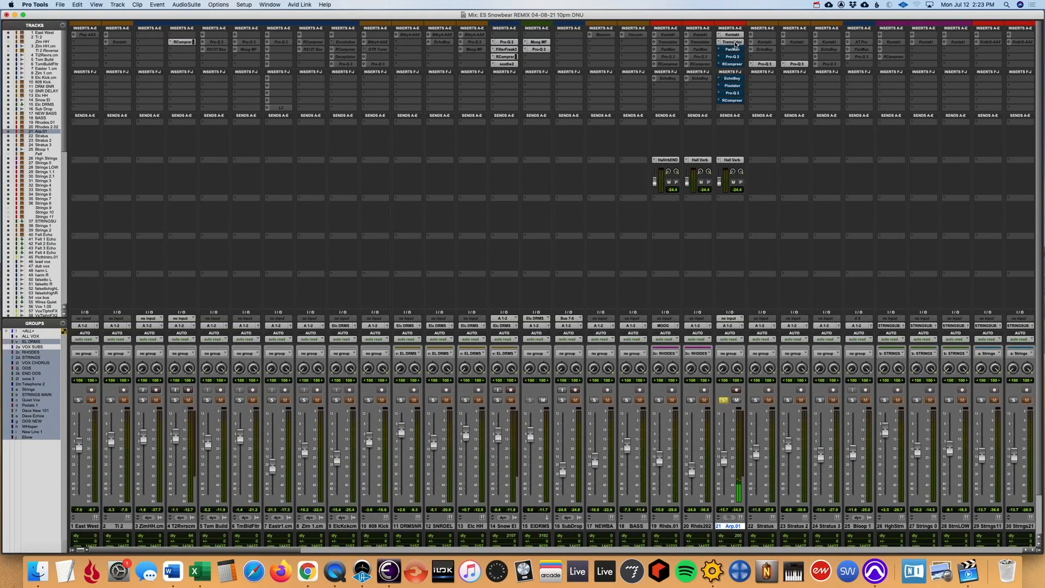
pyautogui.click(734, 44)
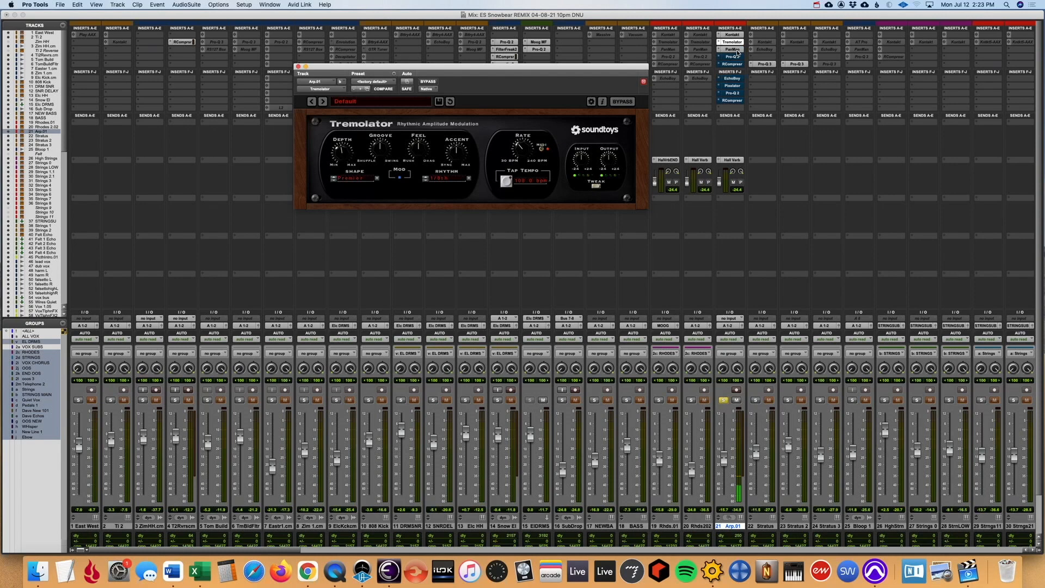
pyautogui.click(735, 49)
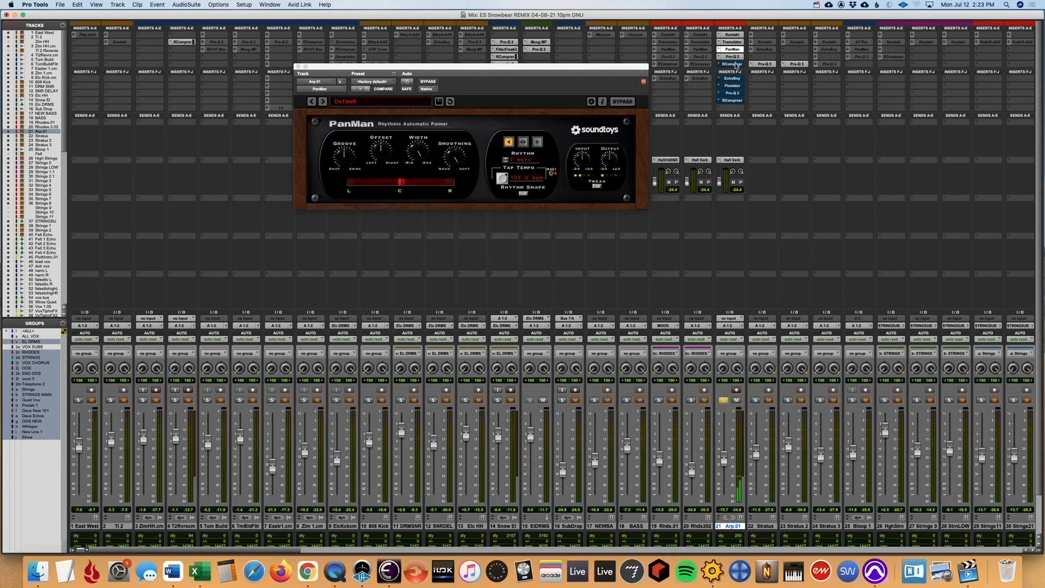
pyautogui.click(734, 57)
pyautogui.click(735, 64)
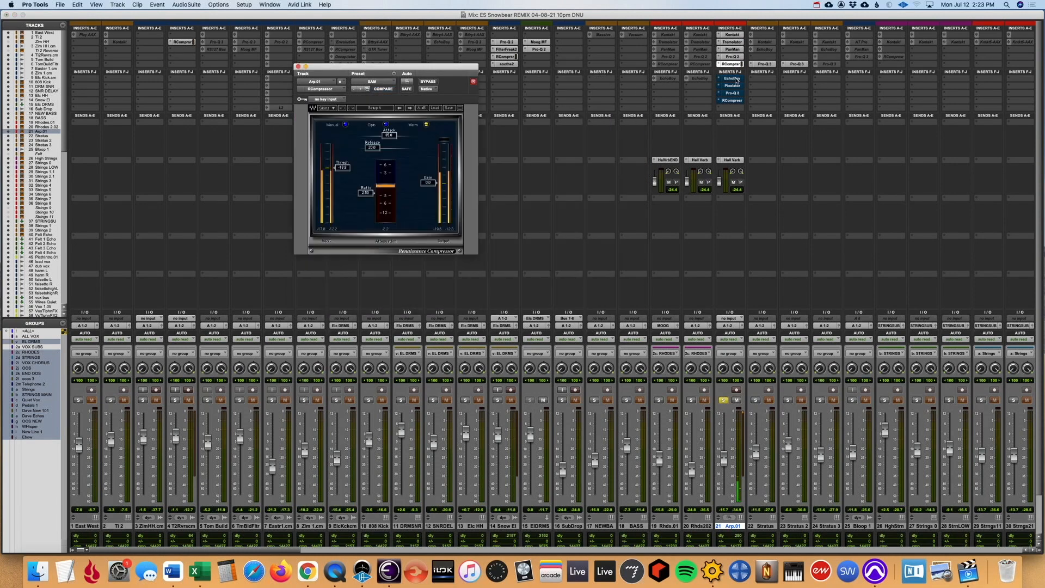
# - Re-enable and view the remaining Arp.01 effects in turn: EchoBoy, Pixelator, the second Pro-Q 2 and the sidechained RCompressor
pyautogui.click(734, 79)
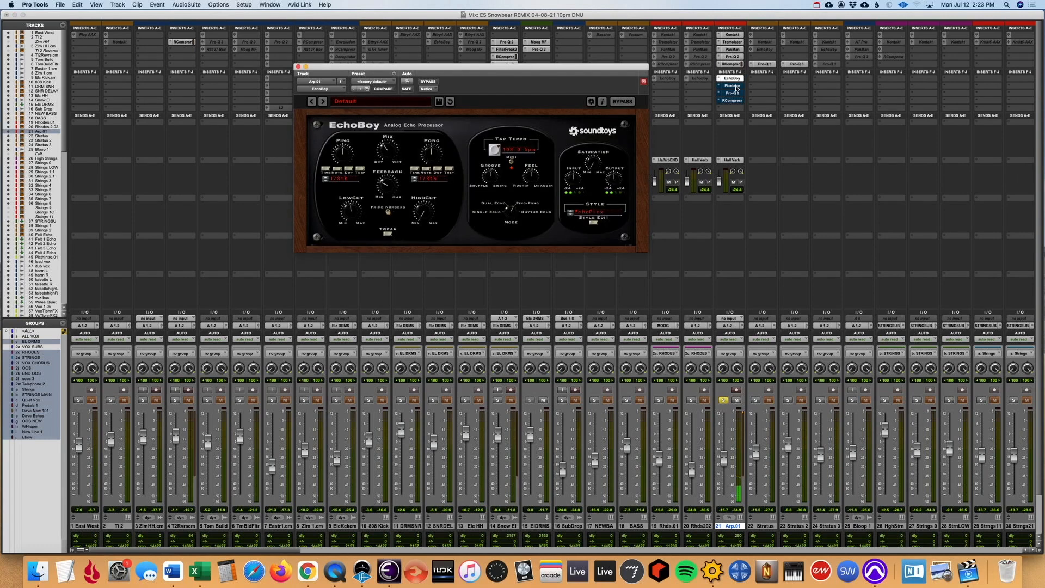
pyautogui.click(735, 86)
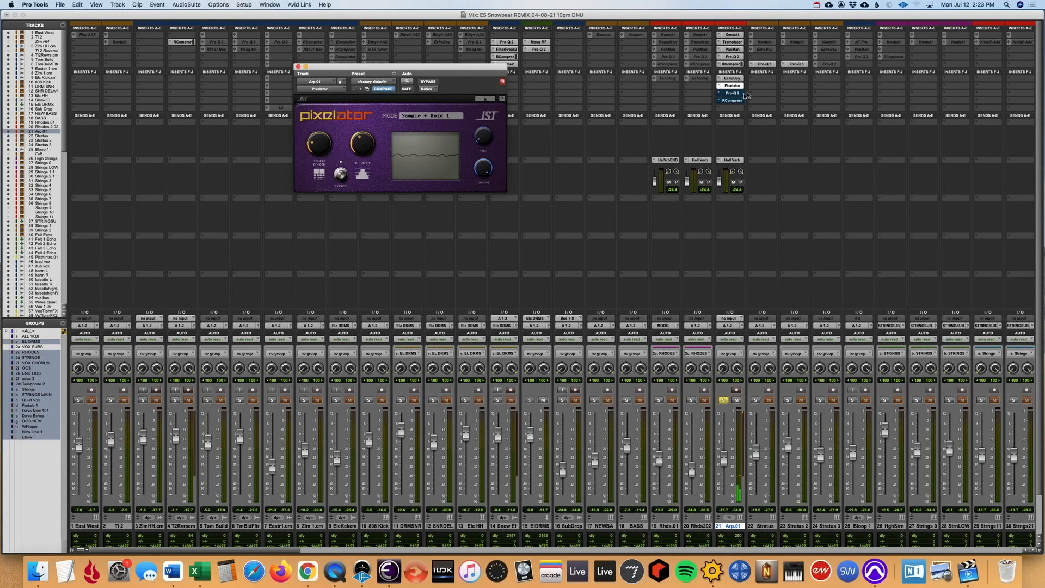
pyautogui.click(734, 93)
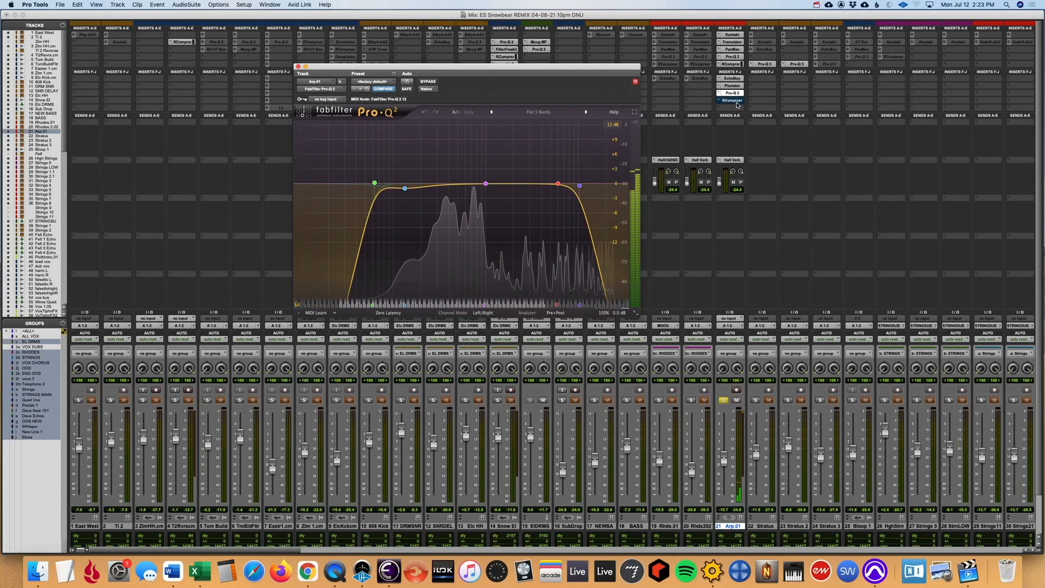
pyautogui.click(733, 100)
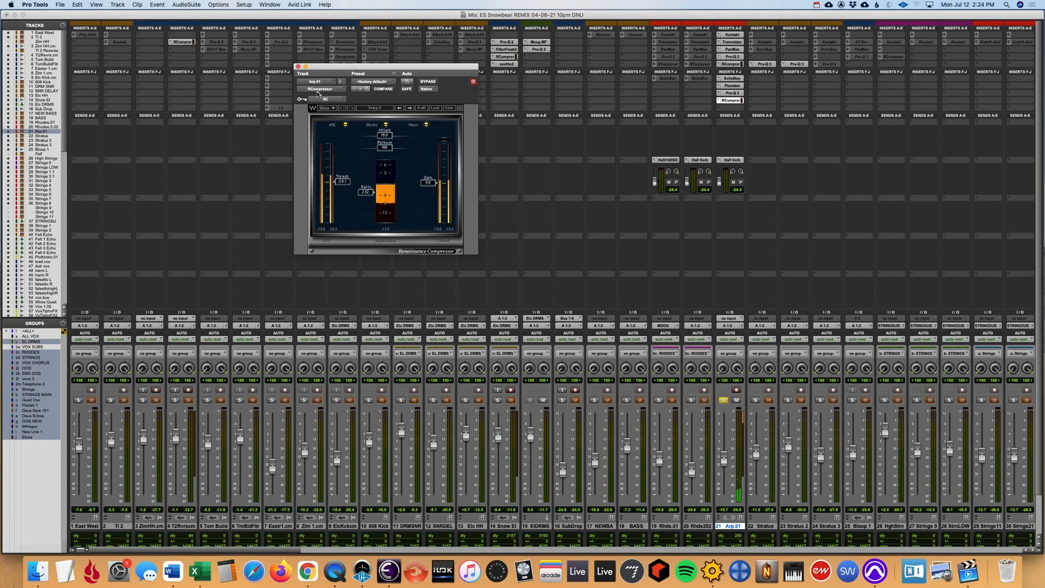
pyautogui.click(298, 67)
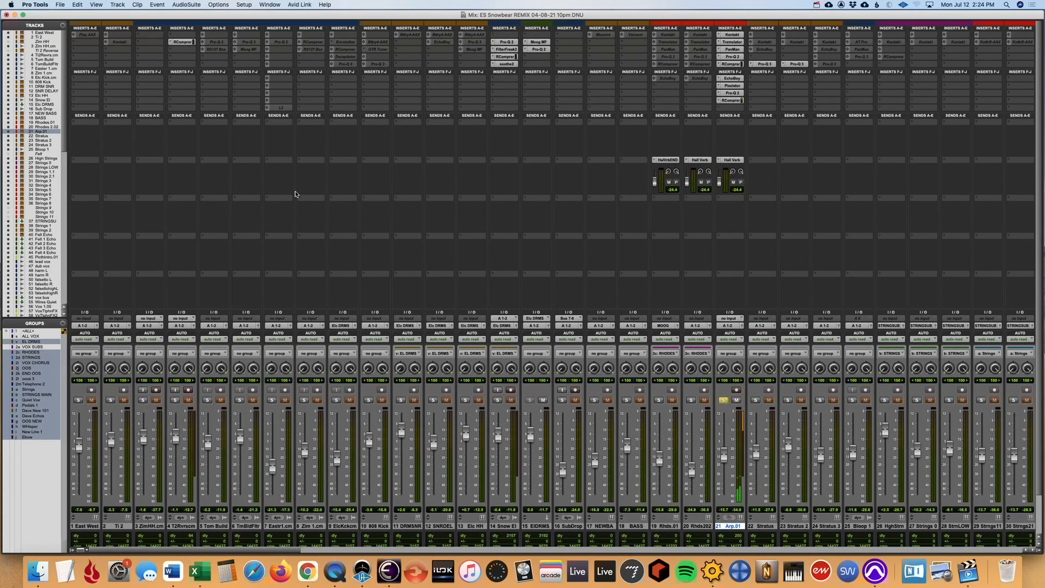
pyautogui.hscroll(10, 293, 186)
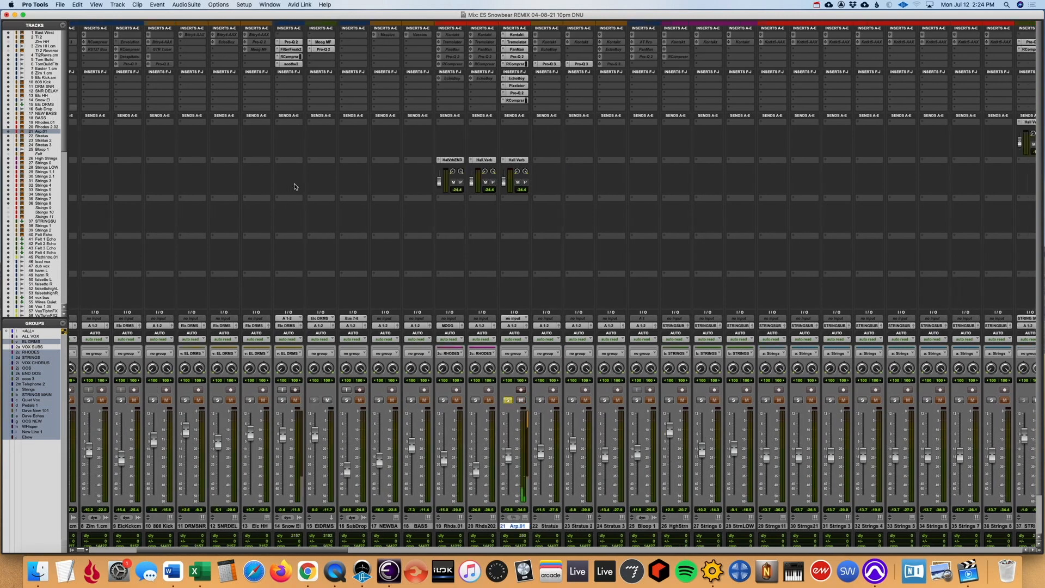
# - Take the Arp.01 track out of solo in the mixer so the other tracks can be heard
pyautogui.hscroll(10, 293, 187)
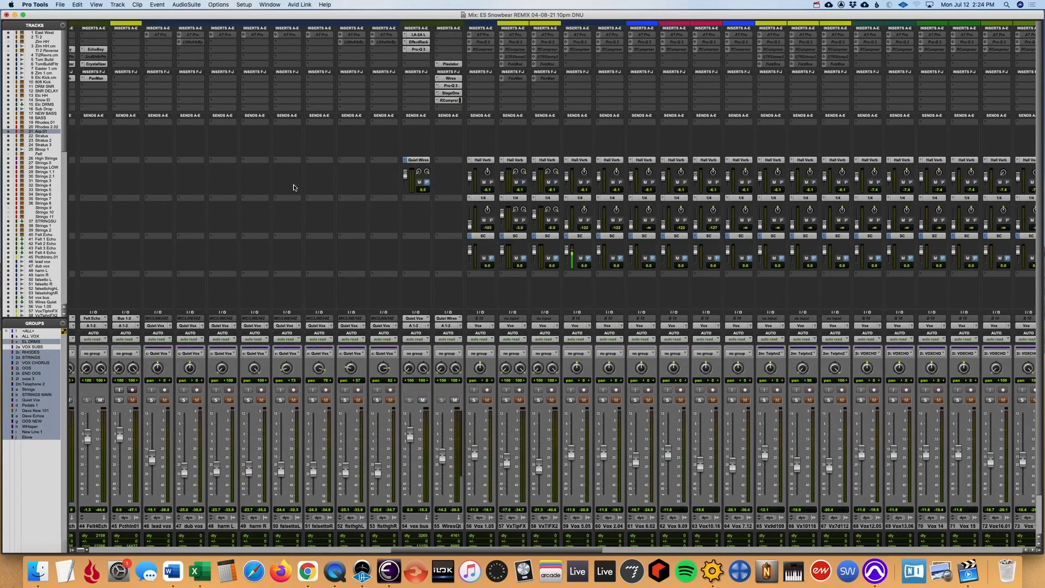
pyautogui.hscroll(15, 293, 187)
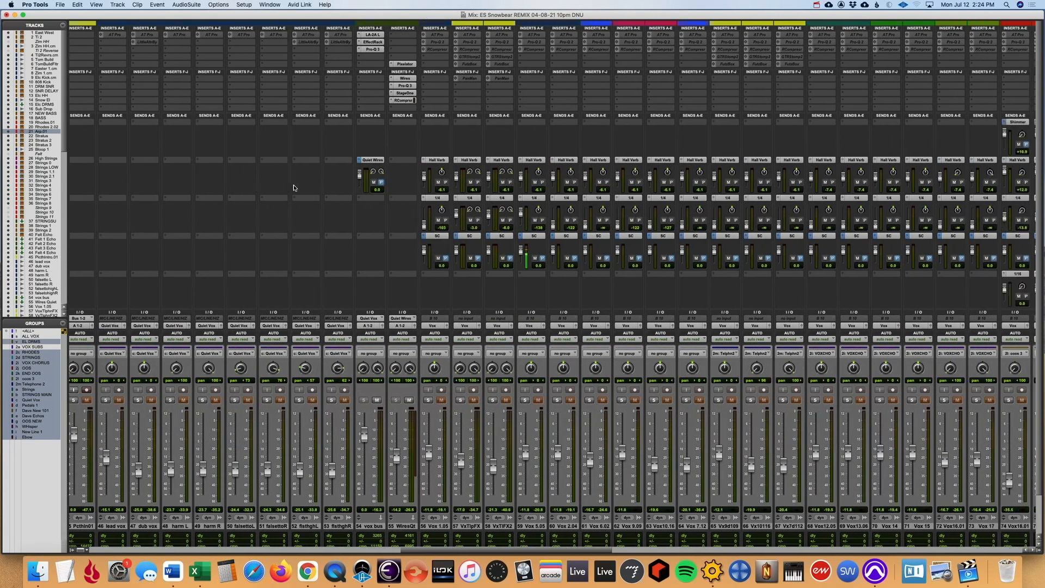
pyautogui.hscroll(-8, 292, 187)
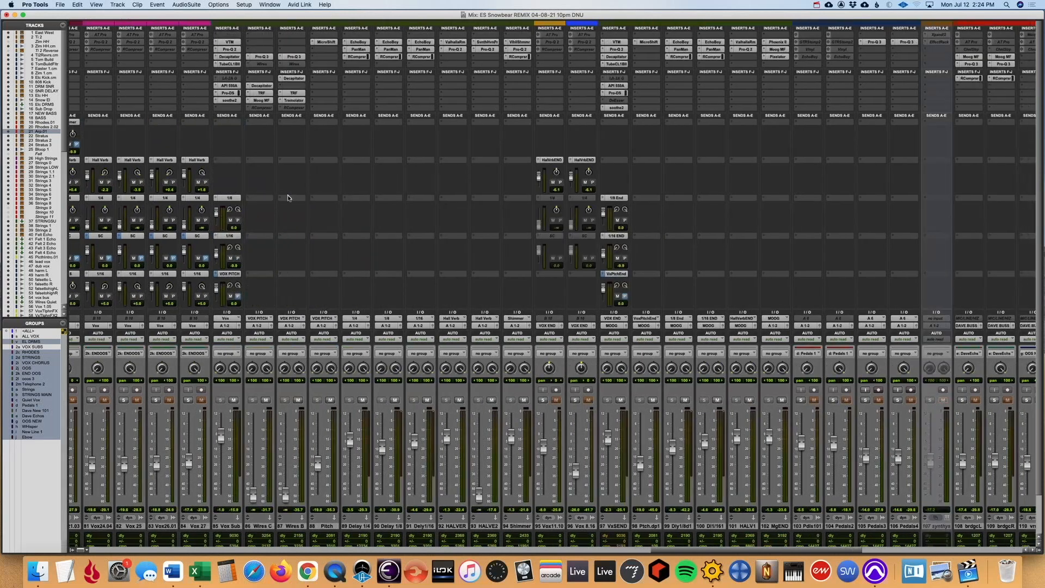
pyautogui.hscroll(-20, 295, 186)
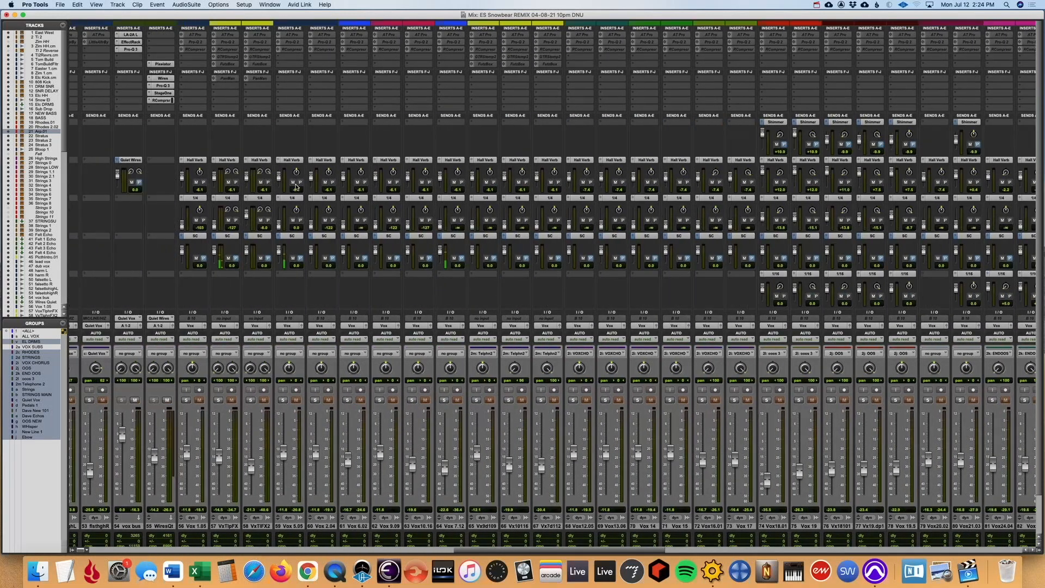
pyautogui.hscroll(-5, 349, 228)
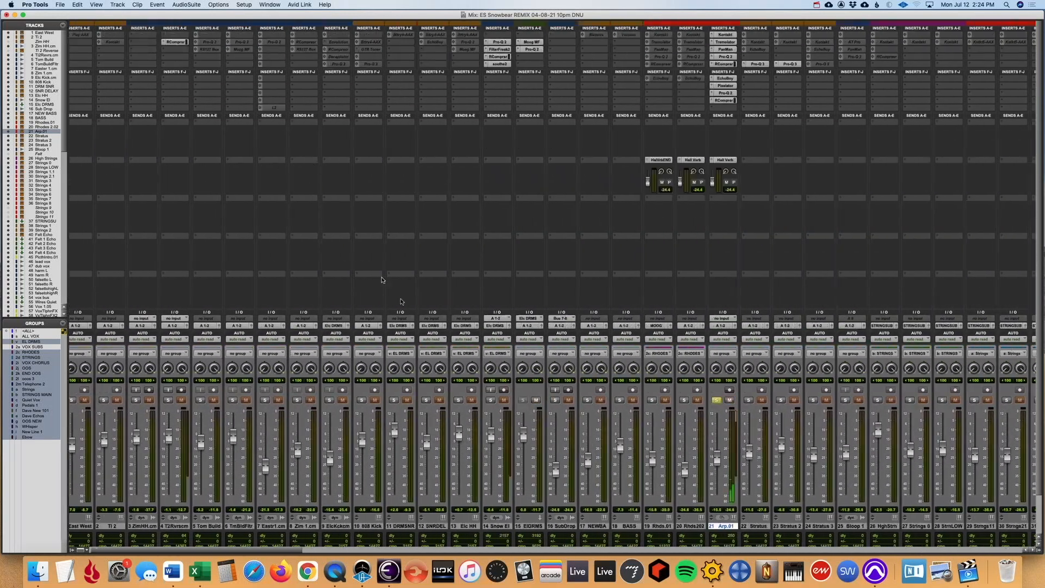
pyautogui.hscroll(2, 436, 337)
pyautogui.click(501, 400)
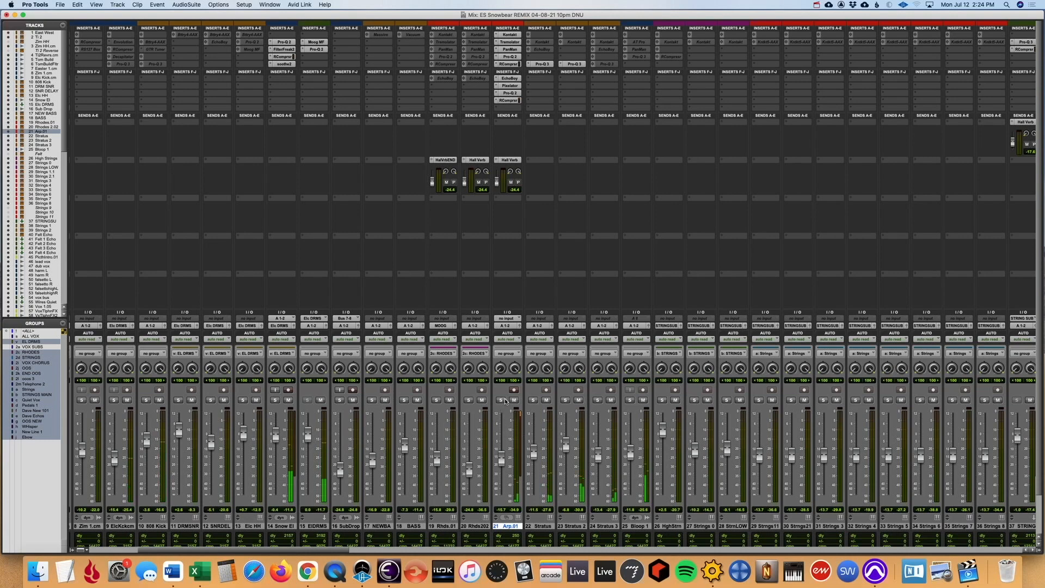
# - Undo the unfreezing of the Arp.01 track and return to the arrangement view
pyautogui.click(548, 527)
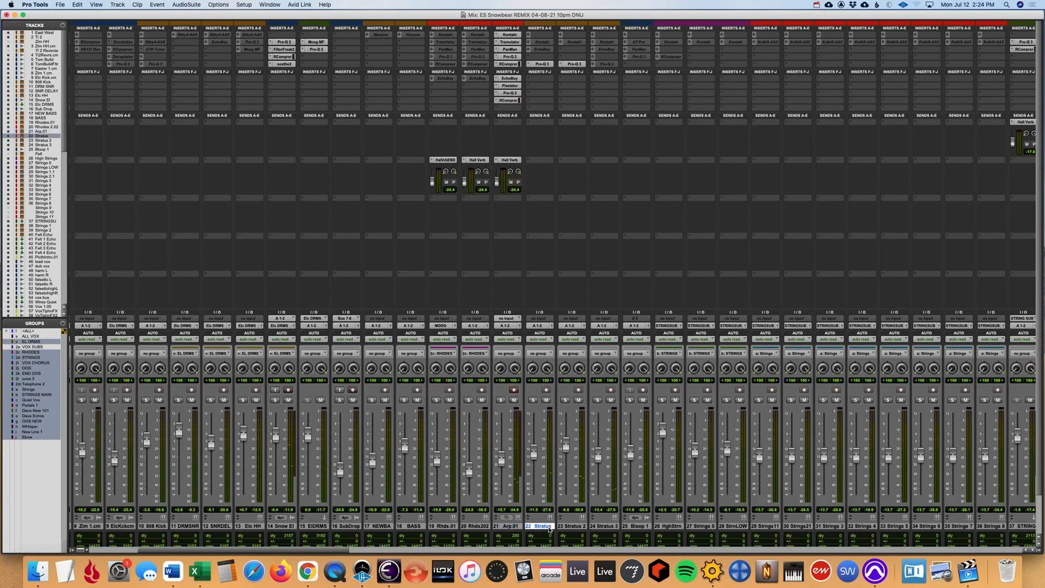
pyautogui.press('super+z')
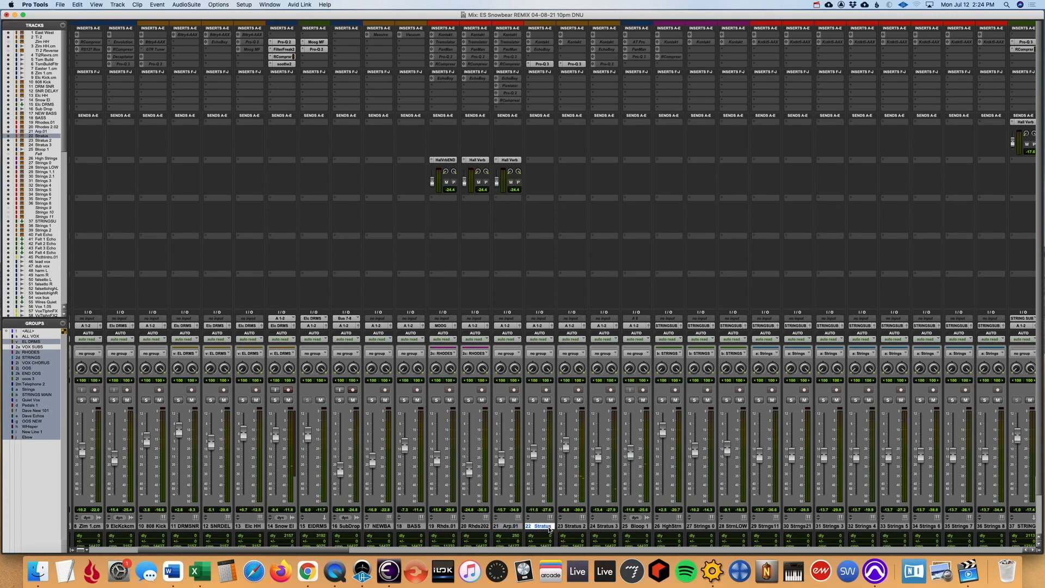
pyautogui.press('super+equal')
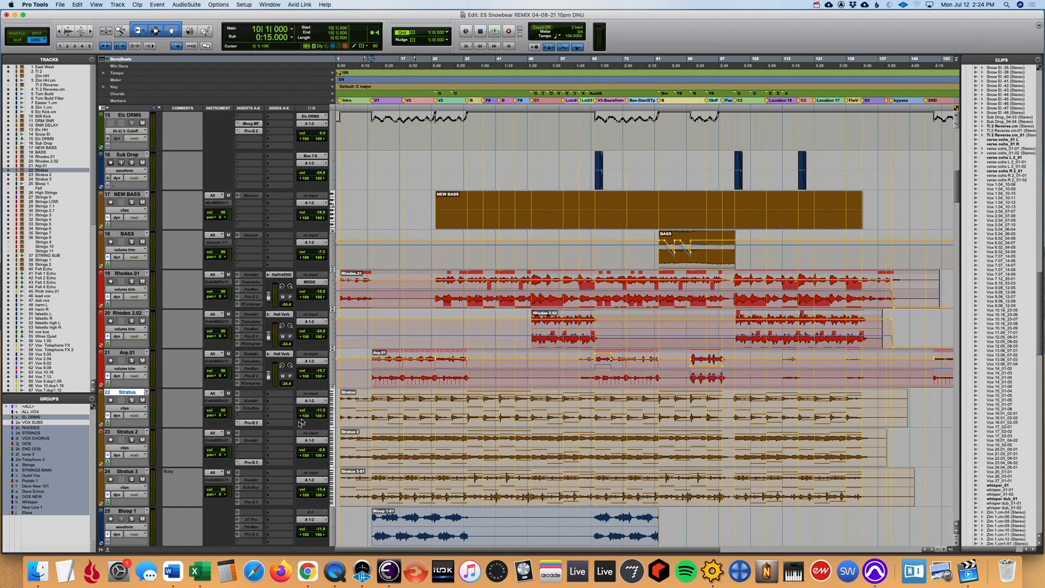
# - Solo the Stratus, Stratus 2 and Stratus 3 tracks and audition them from bar 10
pyautogui.scroll(1, 356, 418)
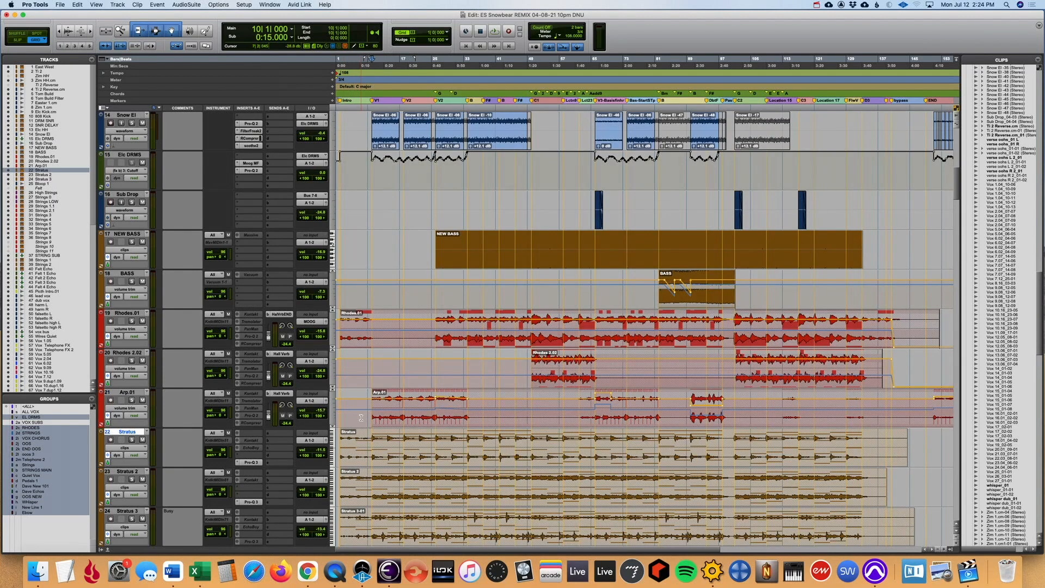
pyautogui.scroll(1, 368, 447)
pyautogui.scroll(-2, 368, 447)
pyautogui.click(131, 400)
pyautogui.press('space')
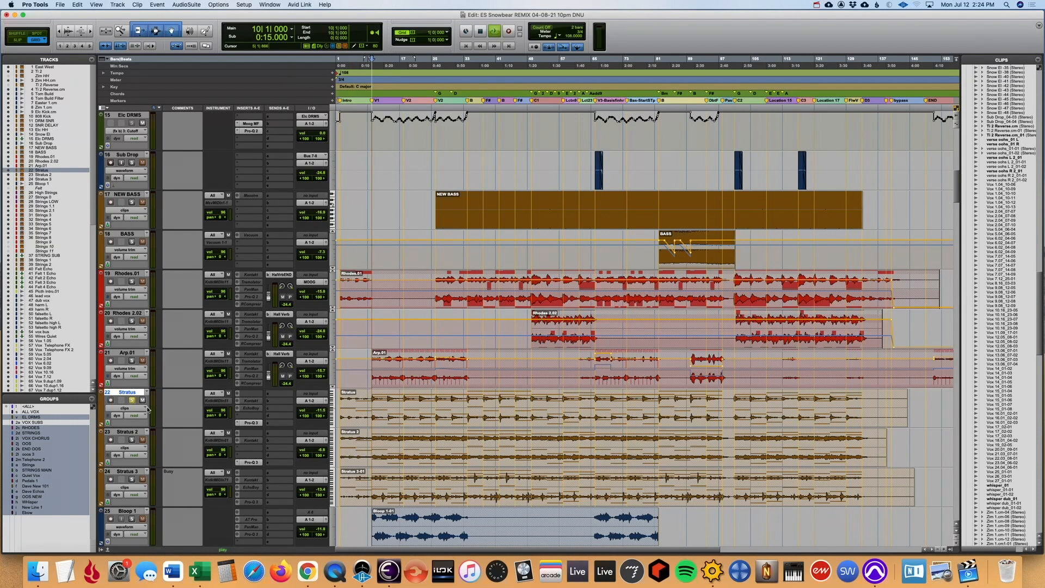
pyautogui.scroll(-4, 130, 403)
pyautogui.click(131, 281)
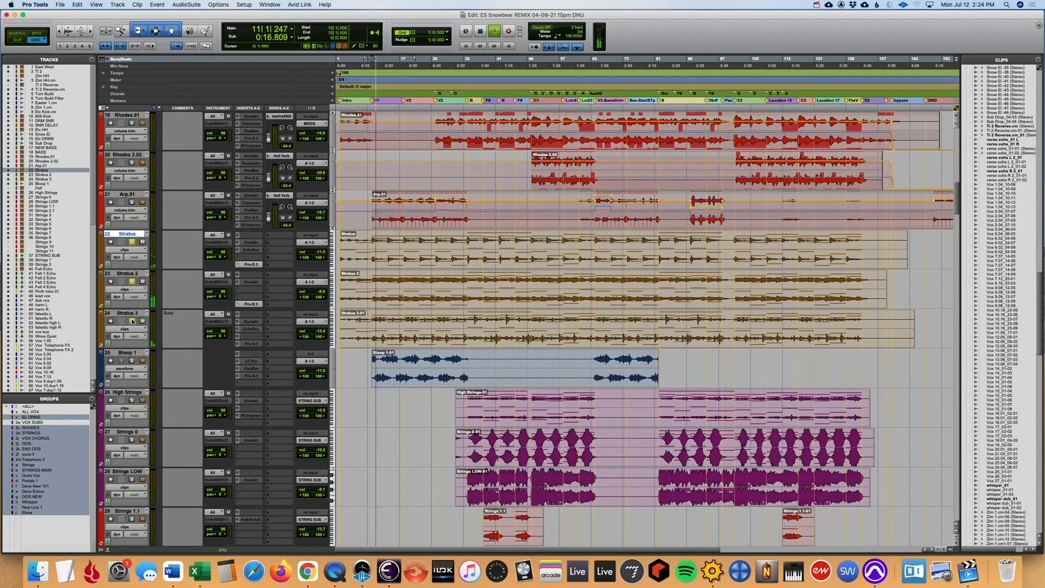
pyautogui.click(399, 257)
pyautogui.press('t')
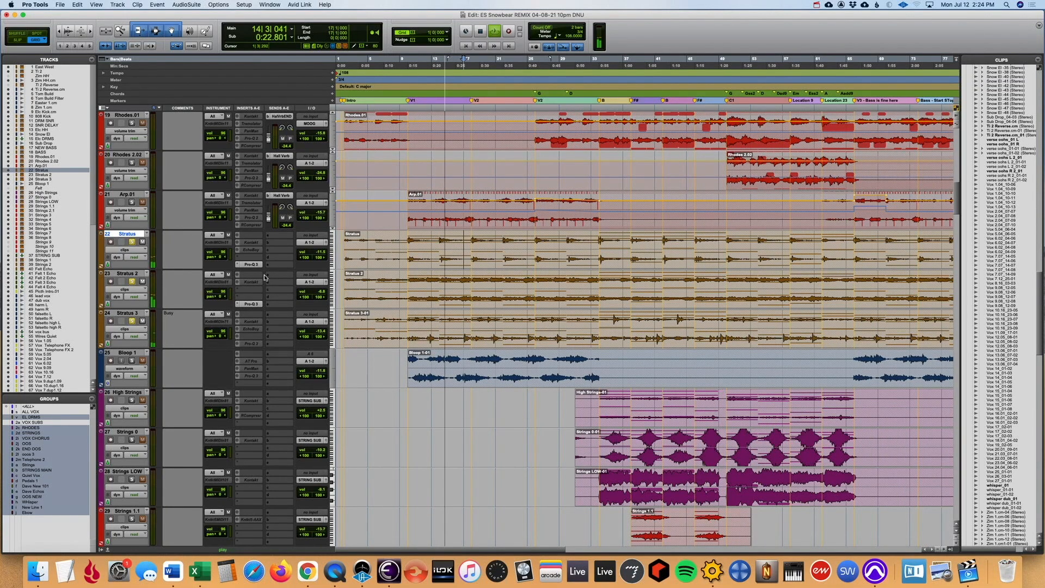
# - View the Pro-Q 3 EQ curves on the Stratus and Stratus 2 tracks during playback
pyautogui.press('super+equal')
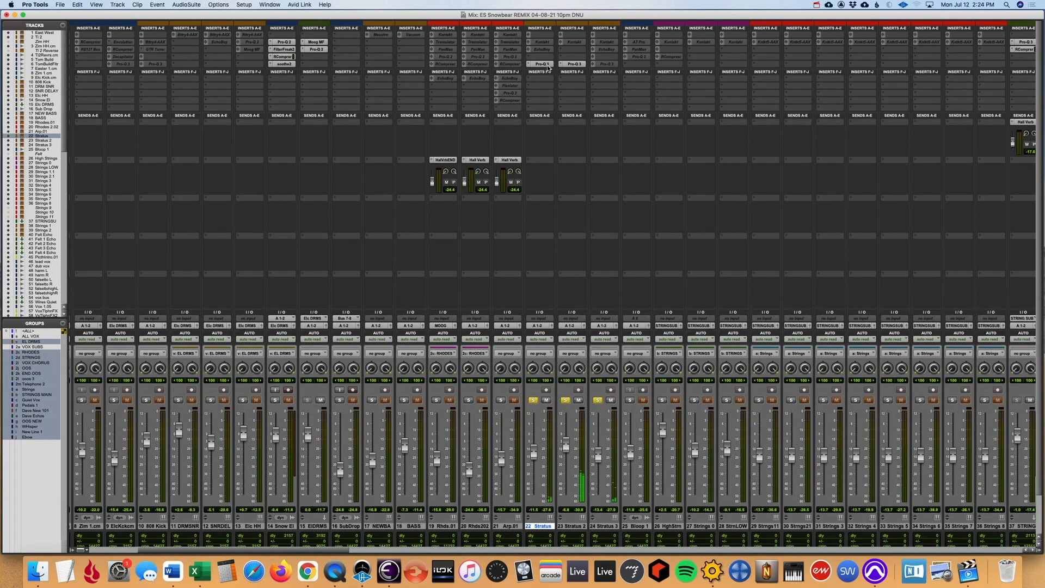
pyautogui.click(545, 64)
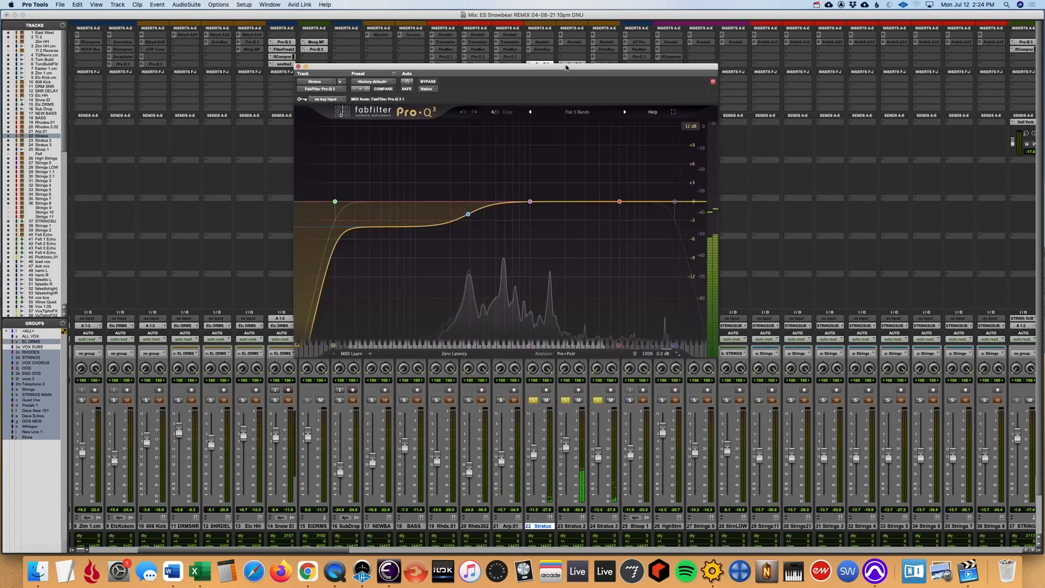
pyautogui.click(574, 64)
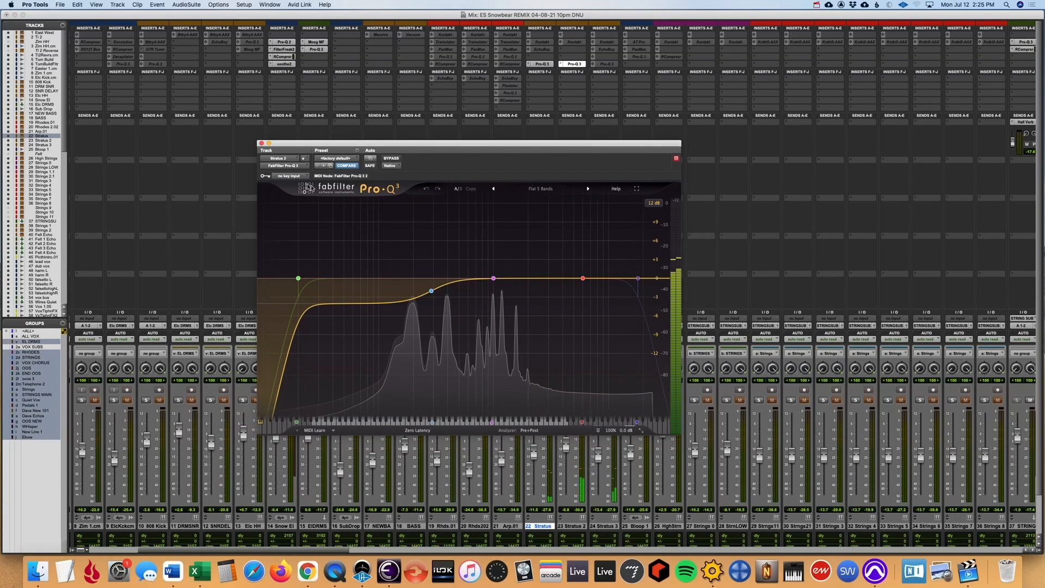
pyautogui.click(261, 143)
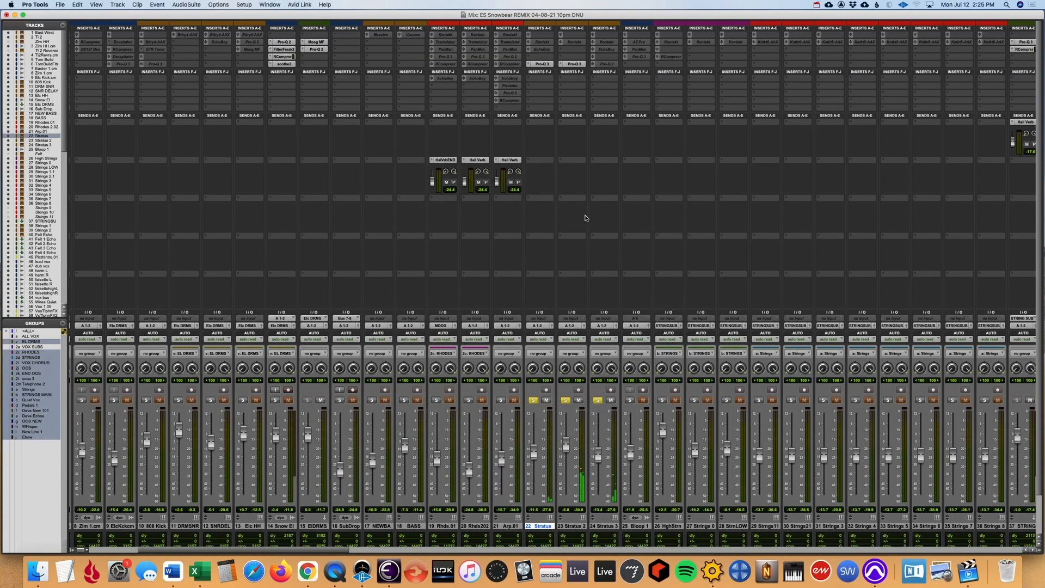
# - Stop playback, move the solo from the Stratus tracks to Bloop 1, and place the playback start at bar 10
pyautogui.press('super+equal')
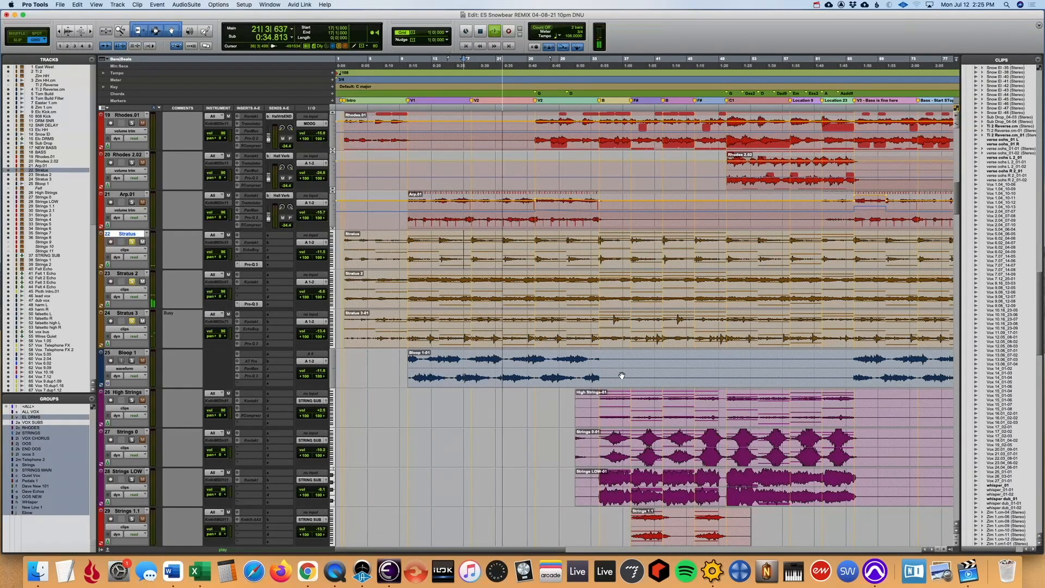
pyautogui.press('space')
pyautogui.click(133, 321)
pyautogui.click(407, 401)
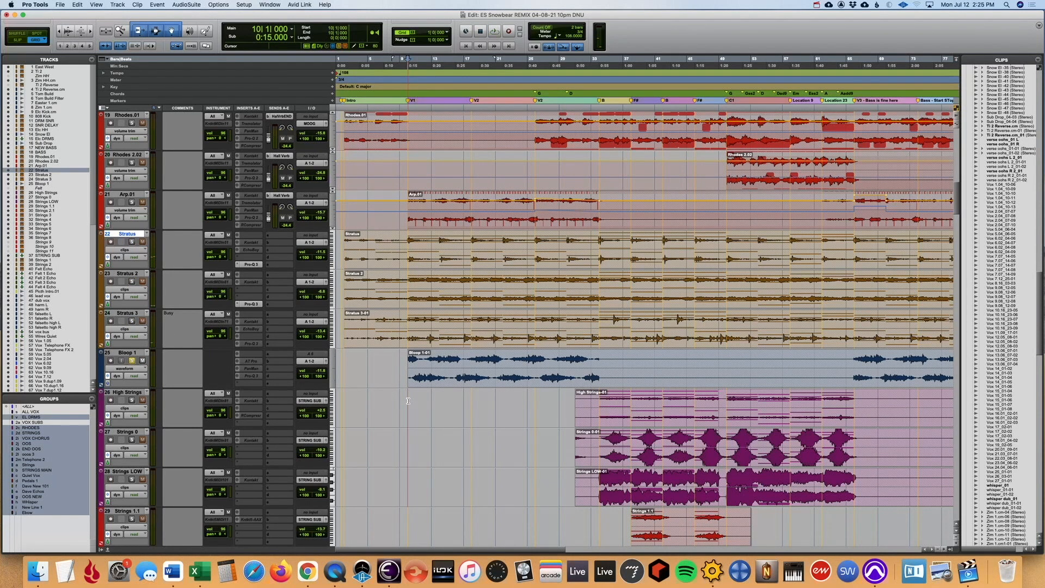
# - Unfreeze the Bloop 1 track in the mixer and view its Auto-Tune Pro and PanMan effects
pyautogui.press('super+equal')
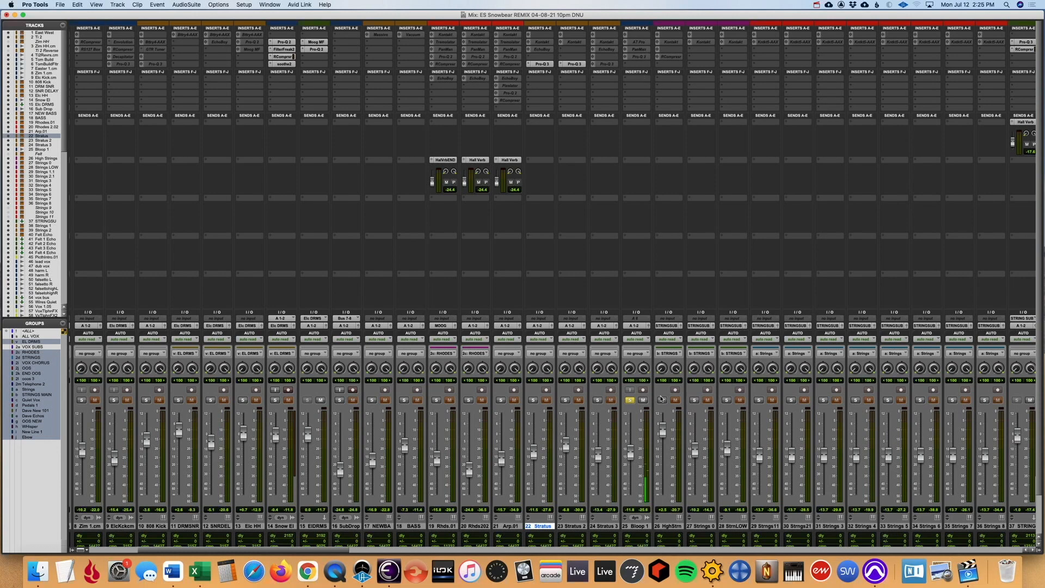
pyautogui.click(636, 526)
pyautogui.rightClick(636, 526)
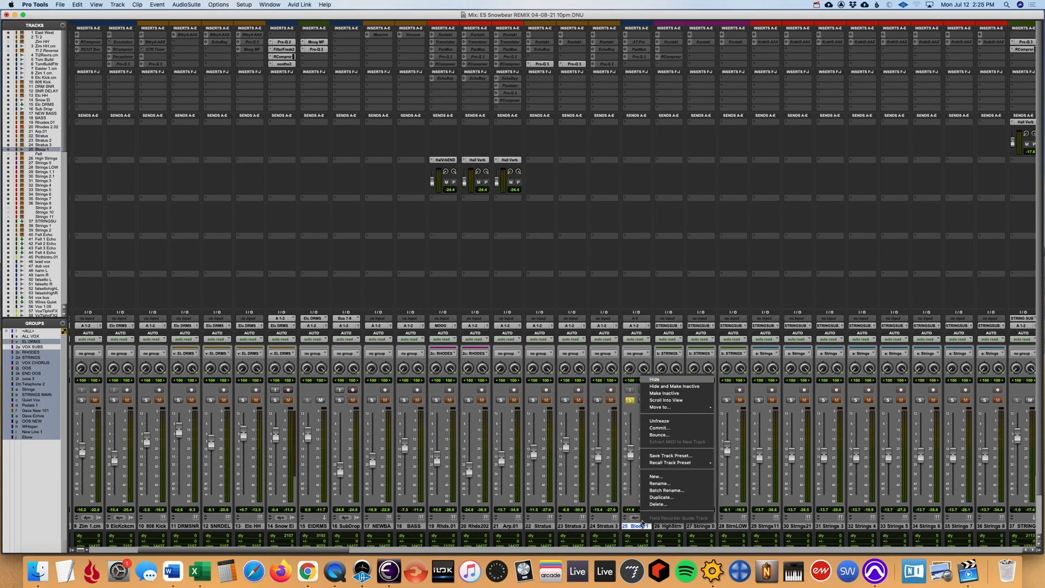
pyautogui.click(674, 421)
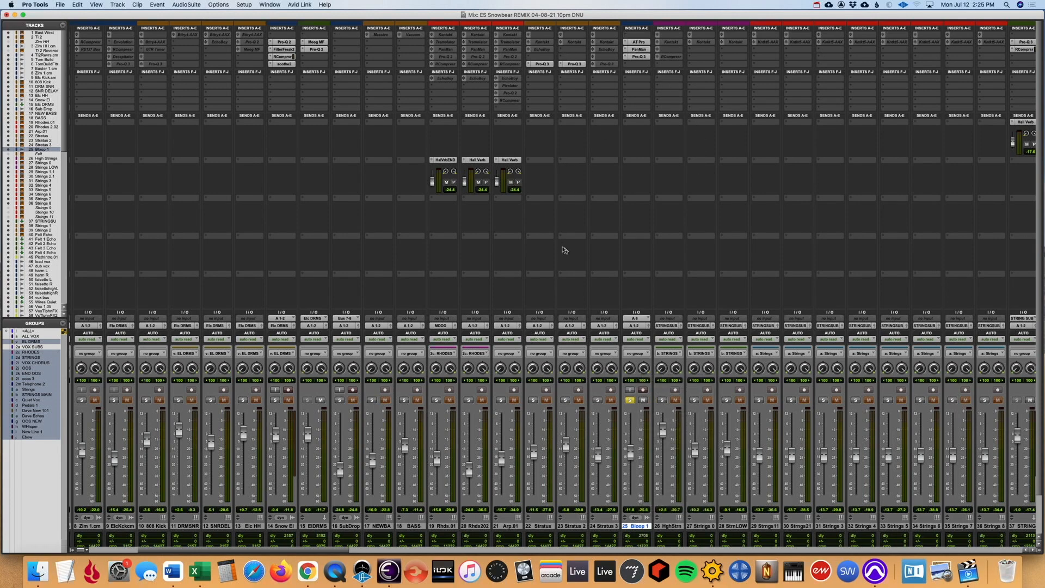
pyautogui.click(640, 43)
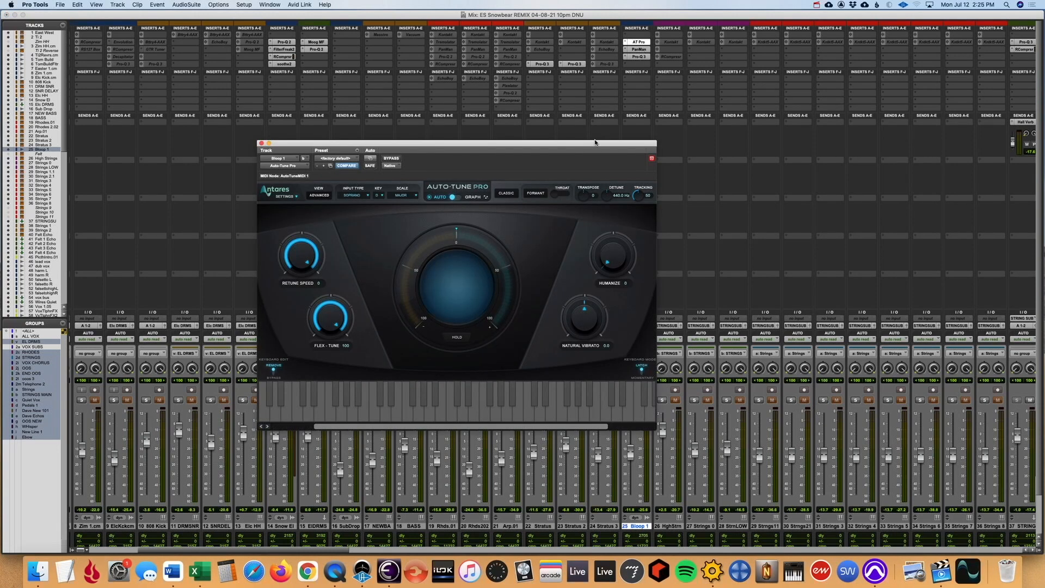
pyautogui.moveTo(595, 143); pyautogui.dragTo(557, 124)
pyautogui.click(639, 50)
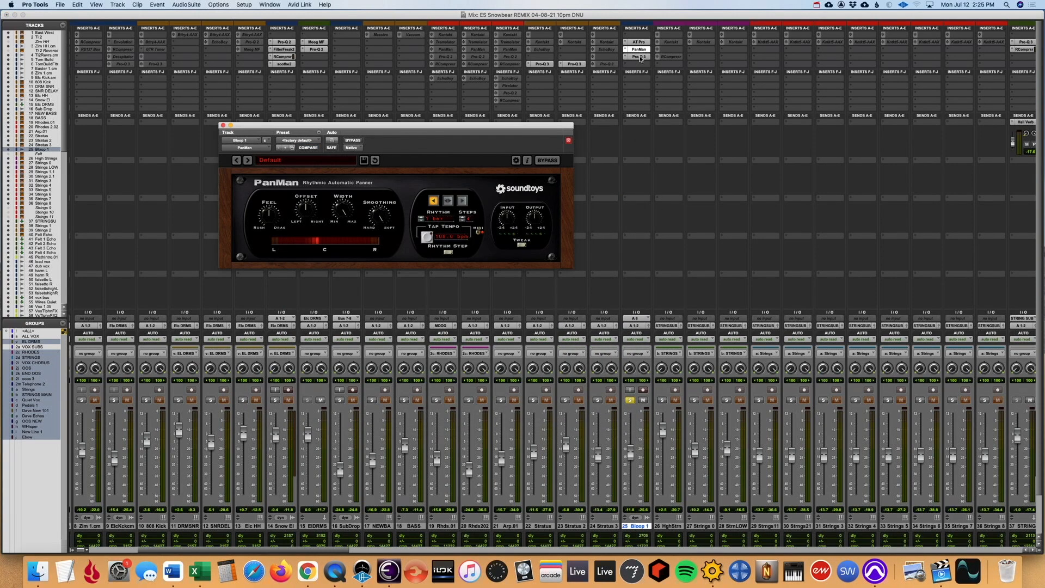
# - Bypass the Bloop 1 effects during playback, re-enable Auto-Tune Pro, PanMan and Pro-Q 3 in turn, and view the Pro-Q 3 curve
pyautogui.keyDown('shift'); pyautogui.keyDown('super'); pyautogui.click(640, 42); pyautogui.keyUp('super'); pyautogui.keyUp('shift')
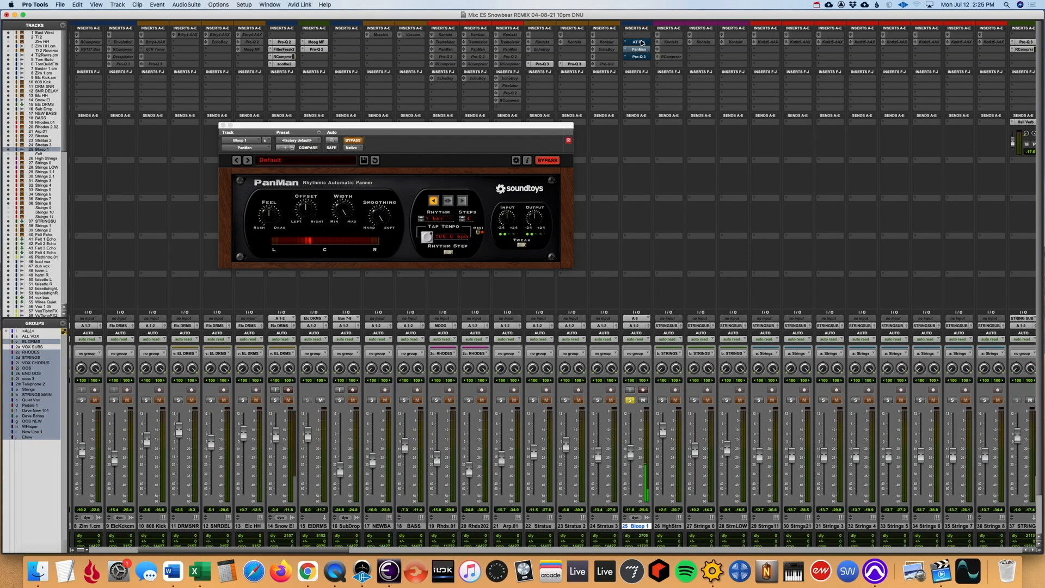
pyautogui.keyDown('super'); pyautogui.click(642, 43); pyautogui.keyUp('super')
pyautogui.keyDown('super'); pyautogui.click(641, 50); pyautogui.keyUp('super')
pyautogui.keyDown('super'); pyautogui.click(641, 57); pyautogui.keyUp('super')
pyautogui.click(639, 57)
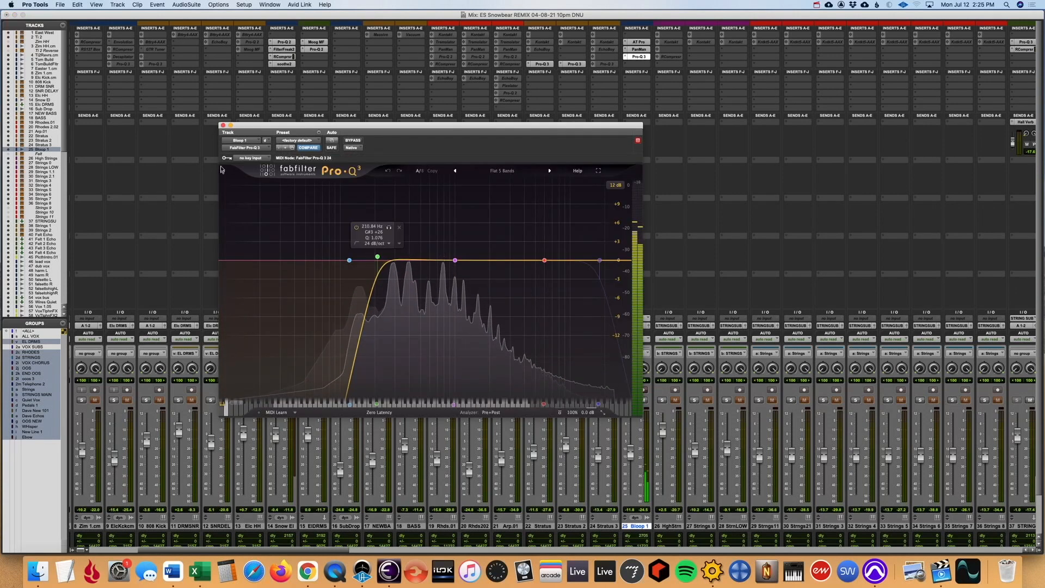
pyautogui.click(223, 125)
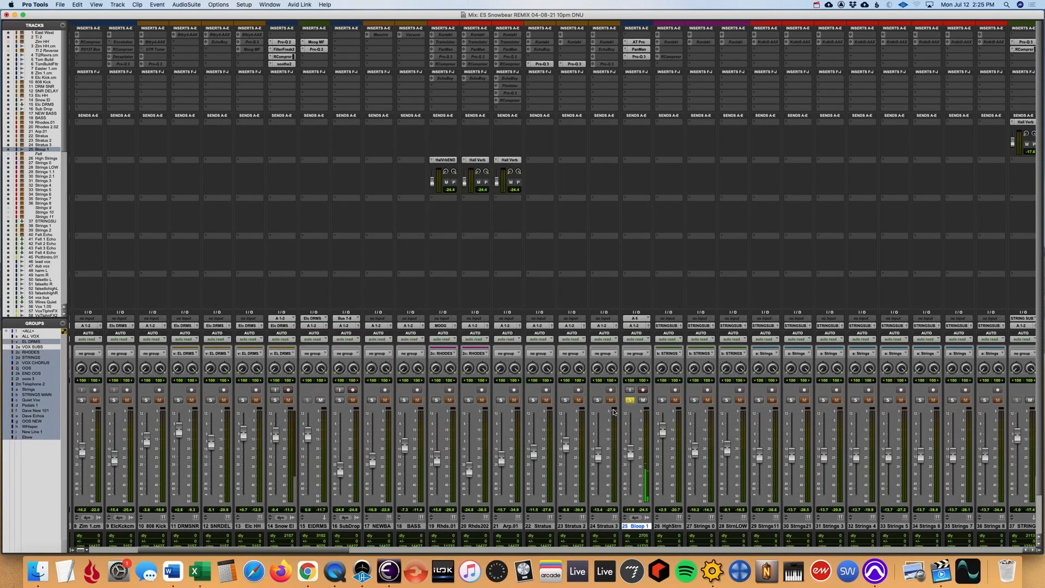
# - Stop playback in the arrangement and undo the unfreezing of the Bloop 1 track
pyautogui.press('super+equal')
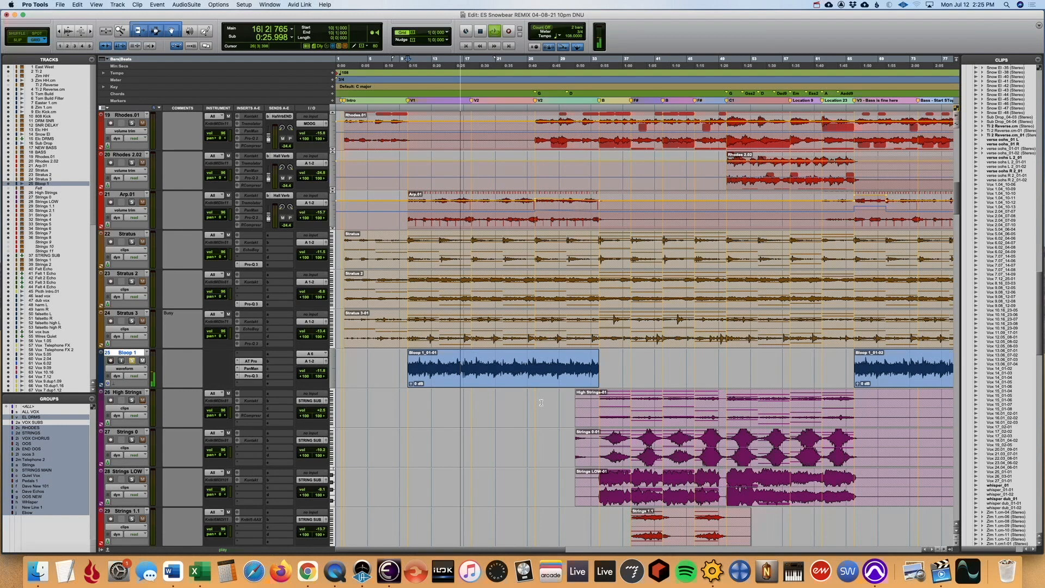
pyautogui.press('space')
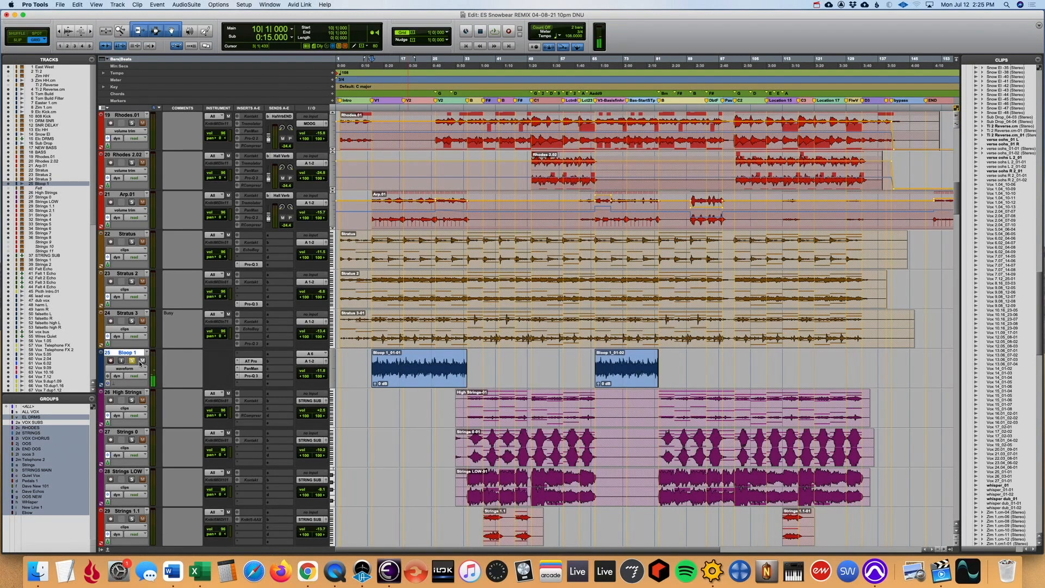
pyautogui.press('super+z')
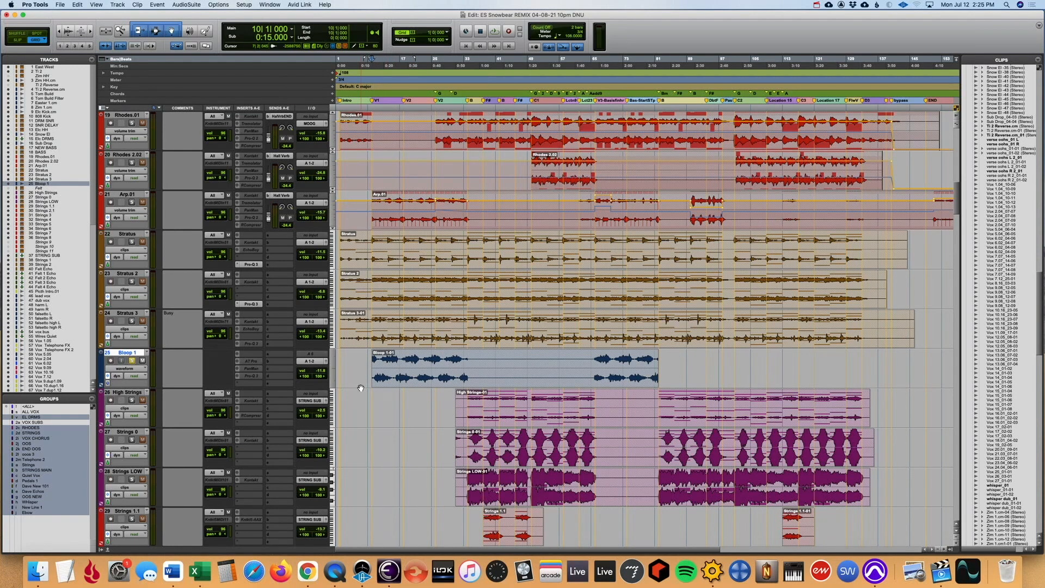
# - Solo the three string tracks from High Strings to Strings LOW, take Bloop 1 out of solo, and start playback before the strings enter
pyautogui.click(131, 392)
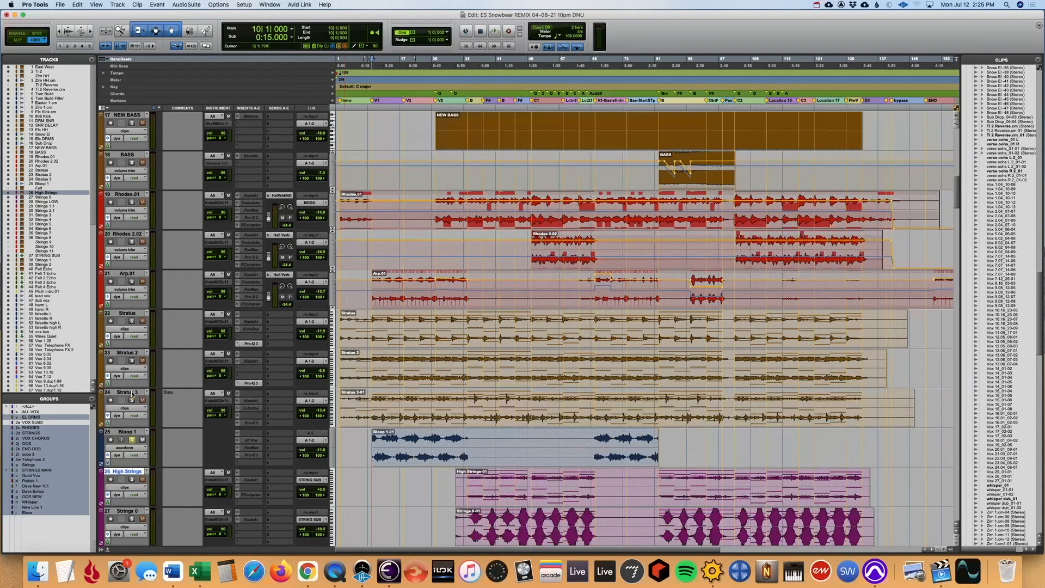
pyautogui.click(132, 400)
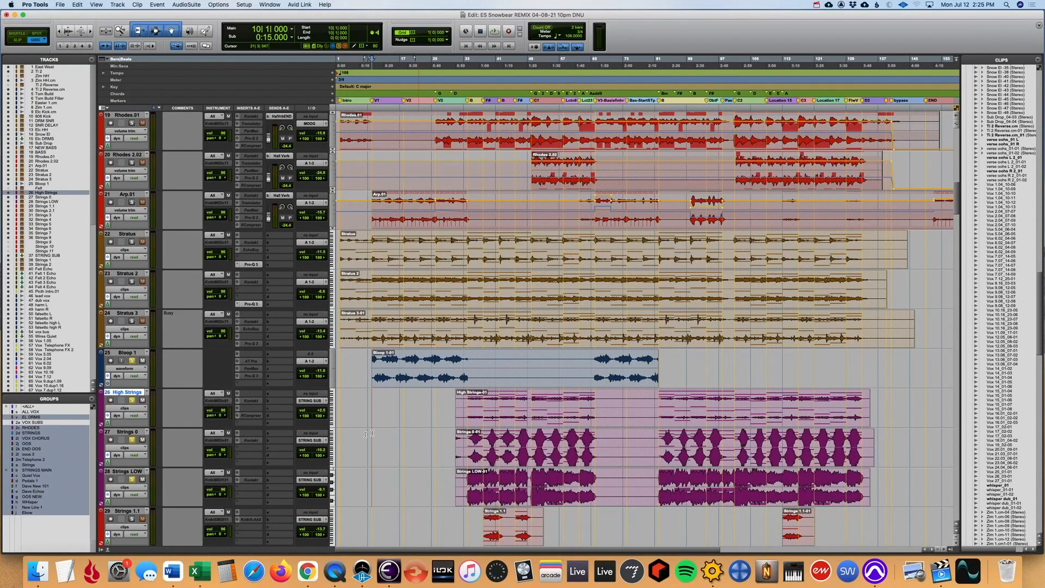
pyautogui.click(133, 361)
pyautogui.click(451, 406)
pyautogui.press('space')
# - Audition the soloed string tracks around bar 34, following their clips closely in the timeline, and stop playback
pyautogui.press('t')
pyautogui.press('t')
pyautogui.press('r')
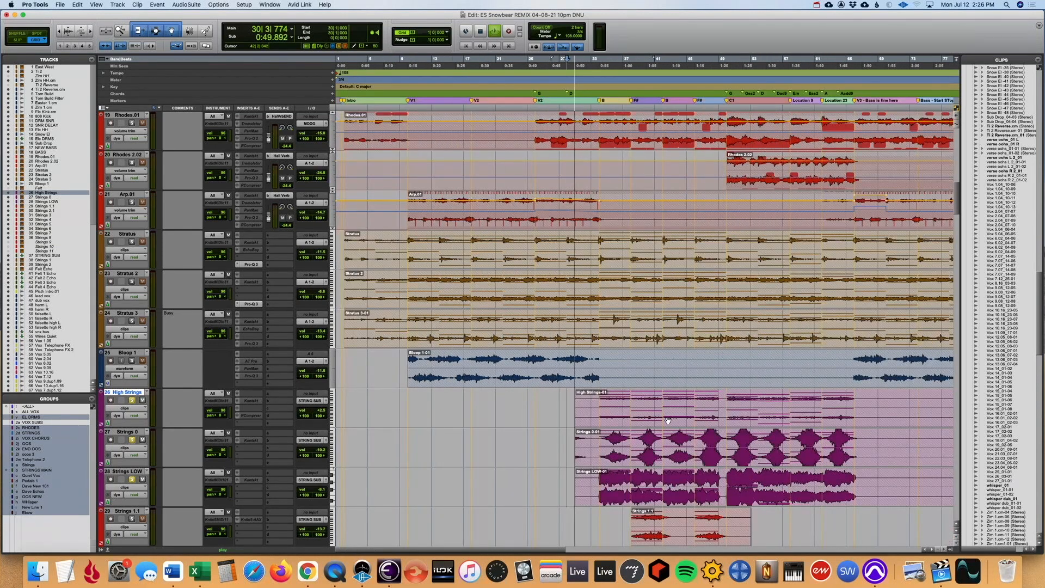
pyautogui.press('t')
pyautogui.press('t')
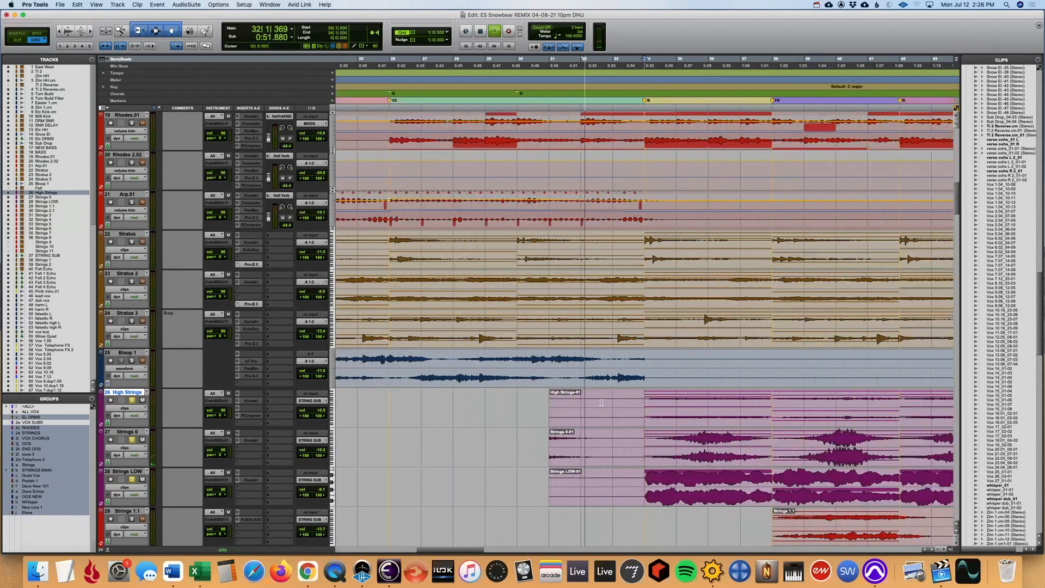
pyautogui.press('r')
pyautogui.press('t')
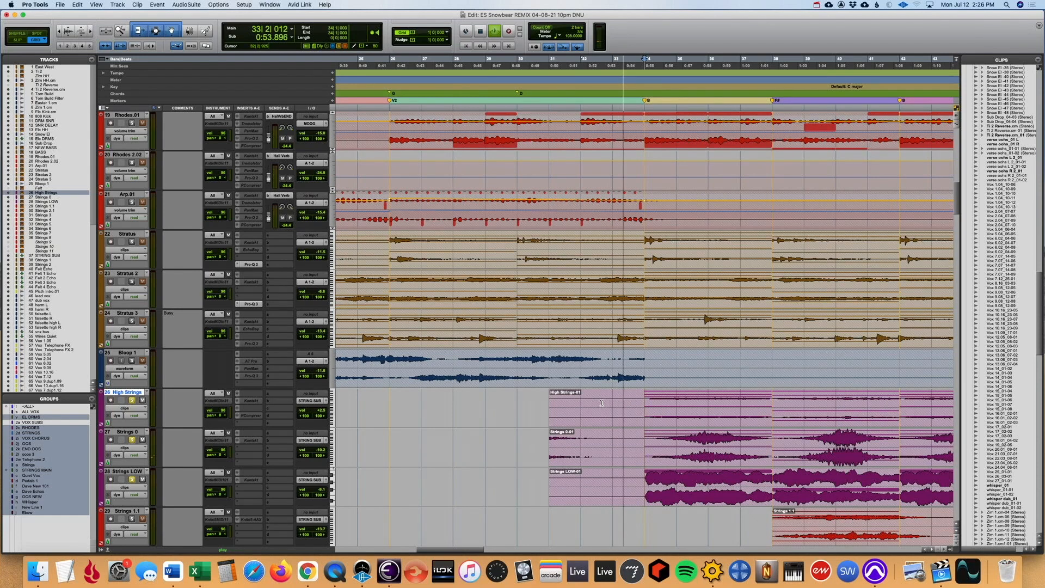
pyautogui.hscroll(-5, 603, 399)
pyautogui.hscroll(1, 608, 393)
pyautogui.hscroll(10, 607, 393)
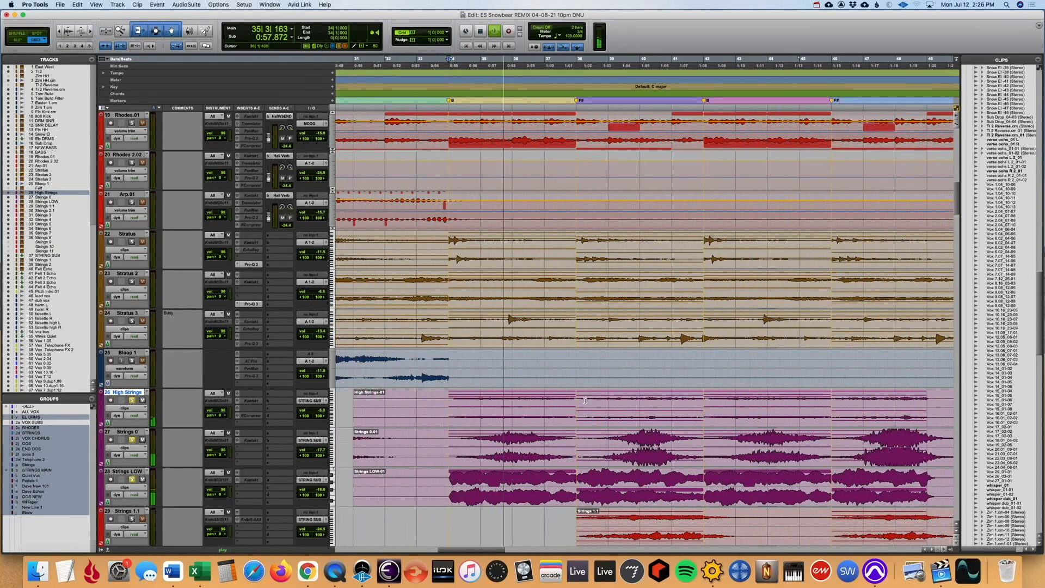
pyautogui.press('r')
pyautogui.press('r')
pyautogui.hscroll(3, 588, 402)
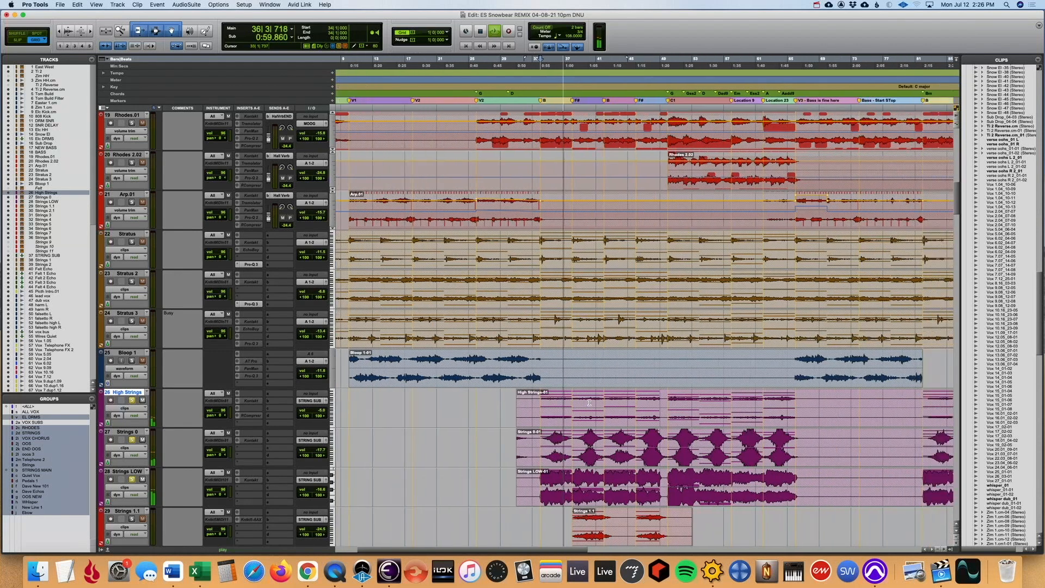
pyautogui.hscroll(2, 589, 402)
pyautogui.press('space')
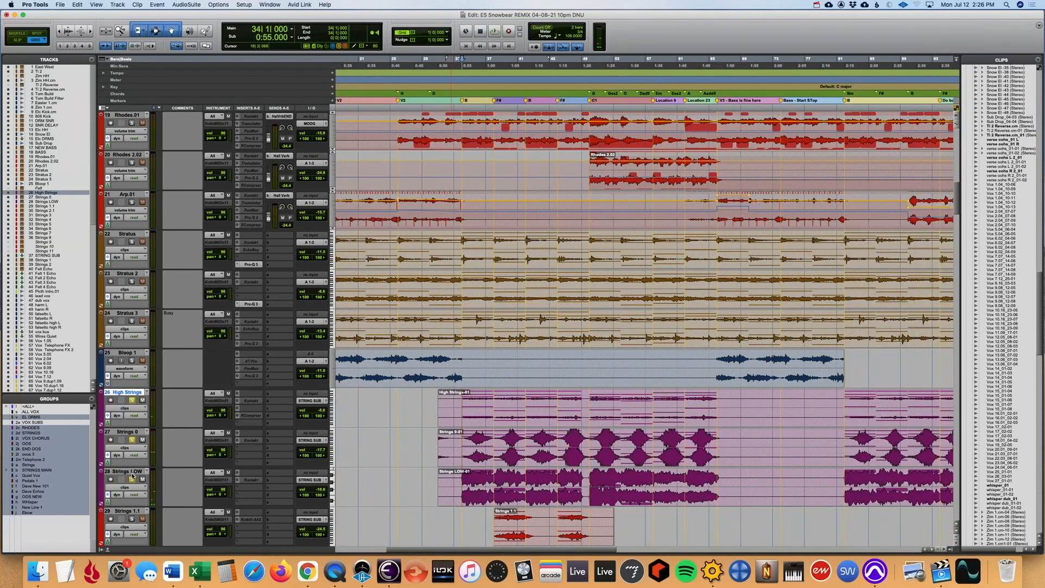
# - Unfreeze the three string tracks from High Strings to Strings LOW together
pyautogui.keyDown('shift'); pyautogui.click(132, 472); pyautogui.keyUp('shift')
pyautogui.rightClick(132, 472)
pyautogui.click(152, 523)
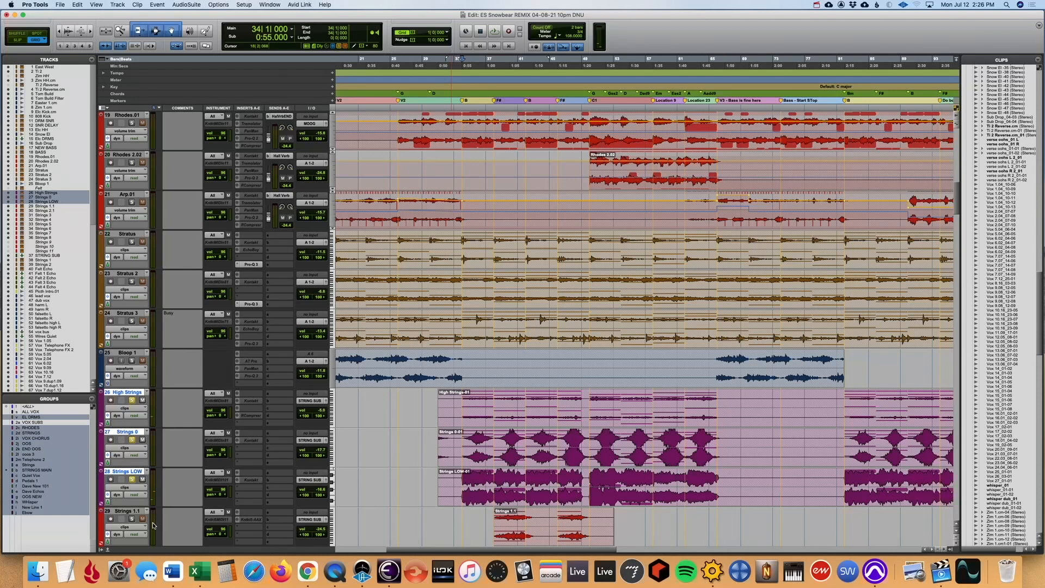
# - Solo only the High Strings track, play it from bar 34, and check the instrument loaded in its Kontakt plug-in
pyautogui.click(131, 400)
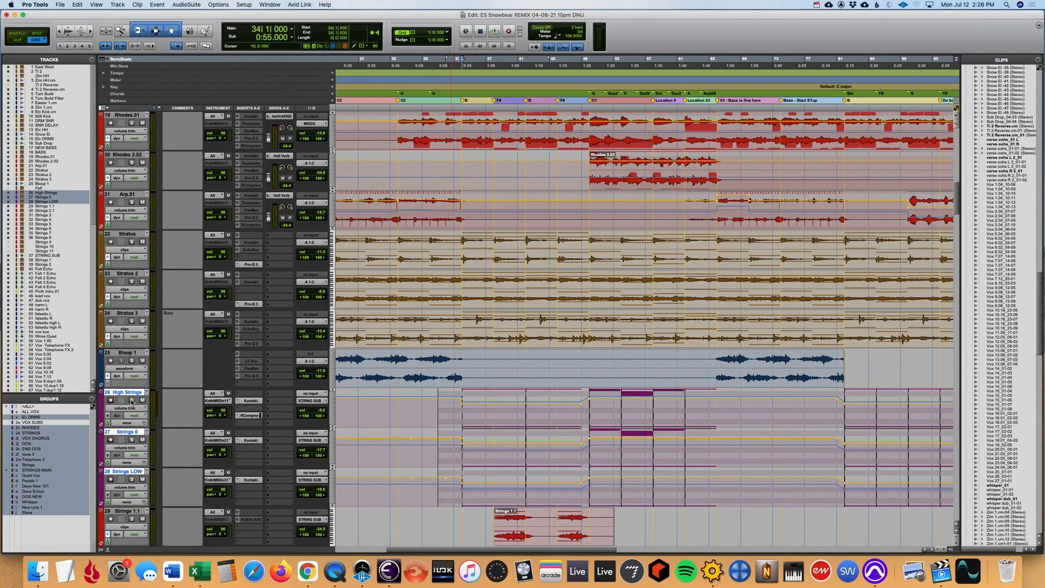
pyautogui.click(132, 400)
pyautogui.press('space')
pyautogui.click(251, 400)
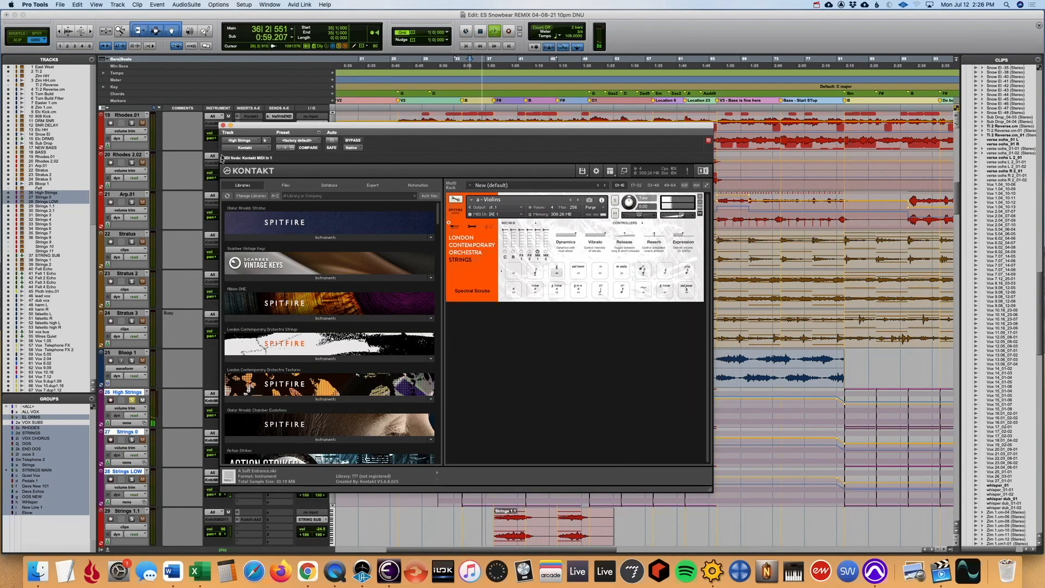
# - Display the sound cntrl #5 (74) controller lanes on the three string tracks, stop playback, and recheck the Kontakt instrument on High Strings
pyautogui.click(223, 126)
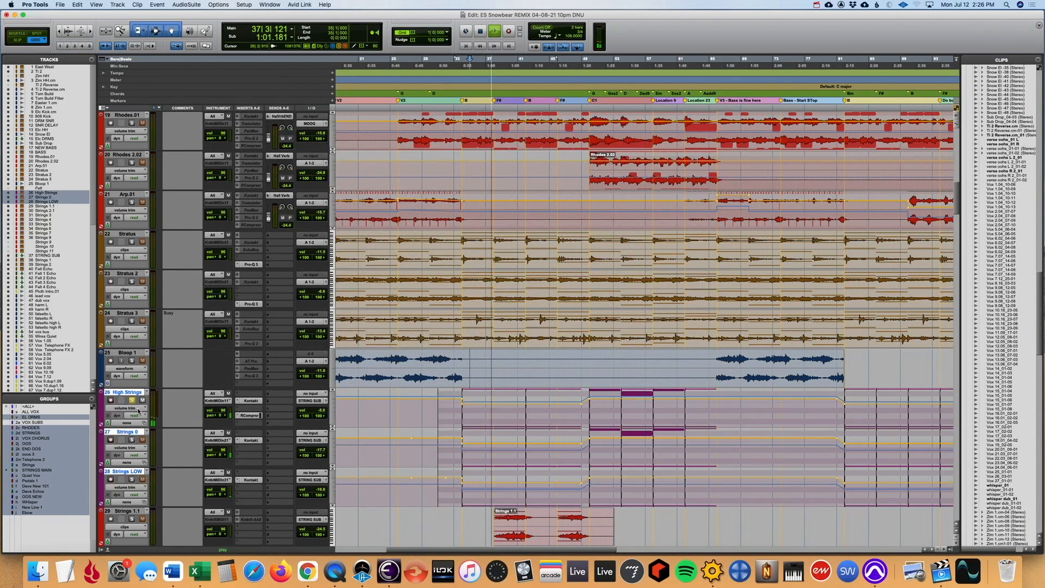
pyautogui.click(129, 408)
pyautogui.click(274, 429)
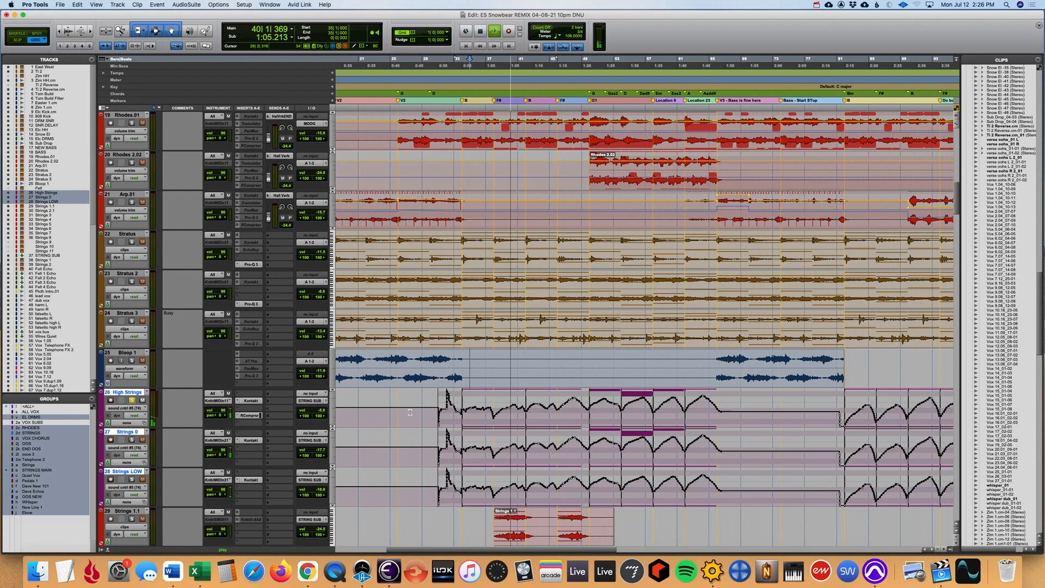
pyautogui.press('space')
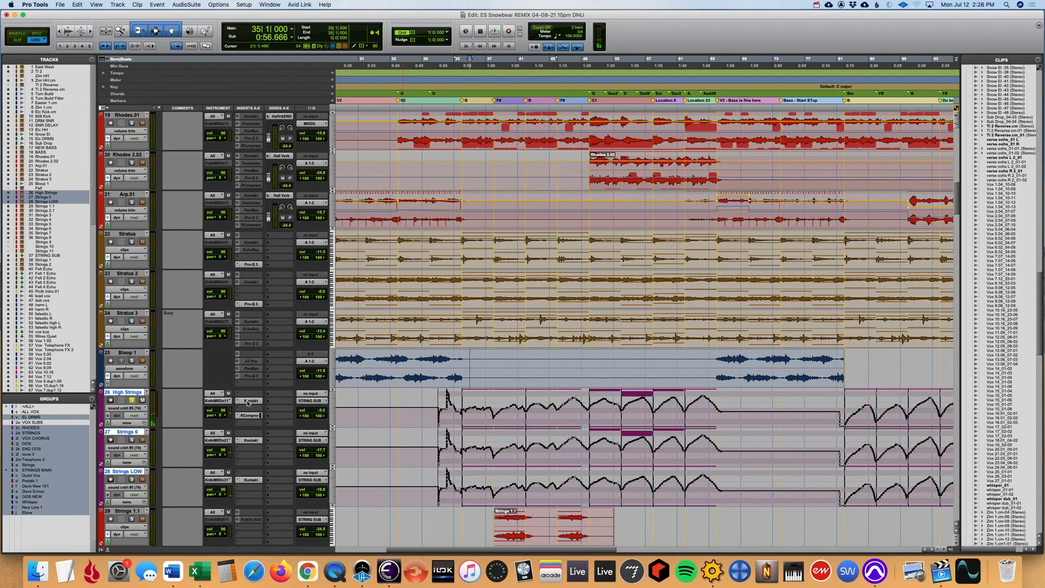
pyautogui.click(248, 401)
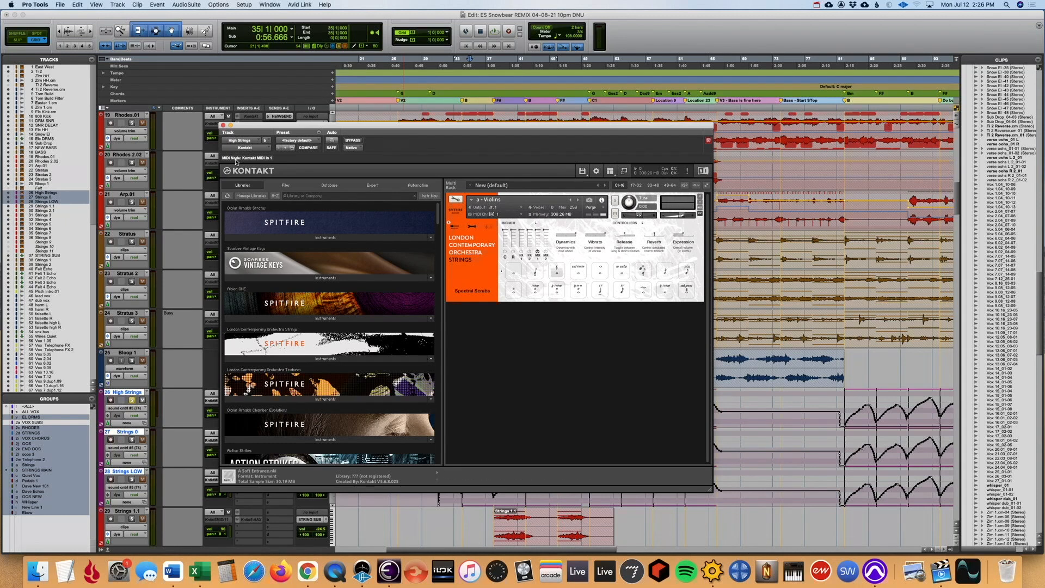
pyautogui.click(222, 126)
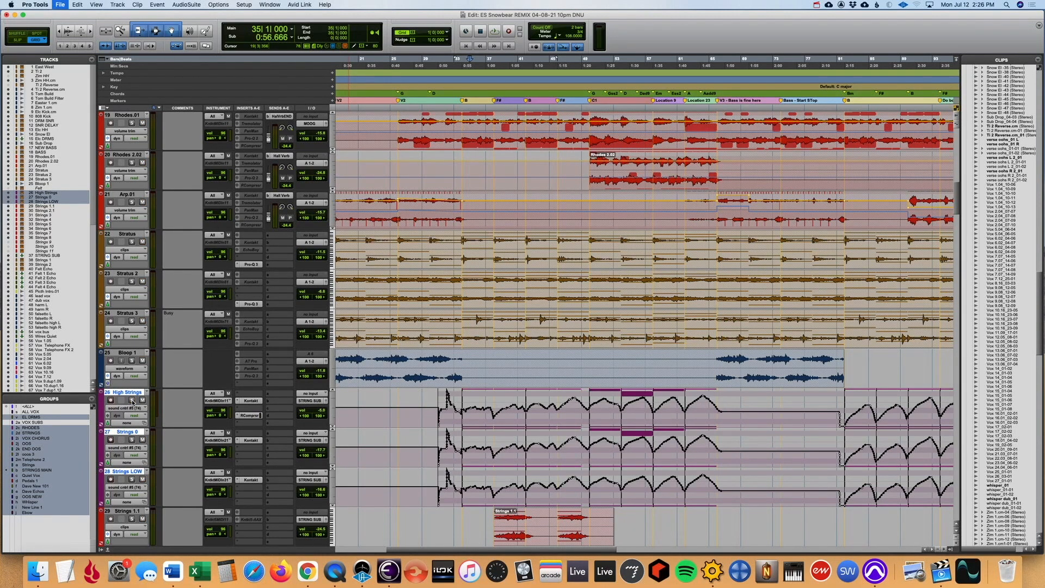
# - Suspend the track groups, solo the string track between High Strings and Strings LOW, and audition it from bar 35 with its Kontakt instrument in view
pyautogui.press('shift+super+g')
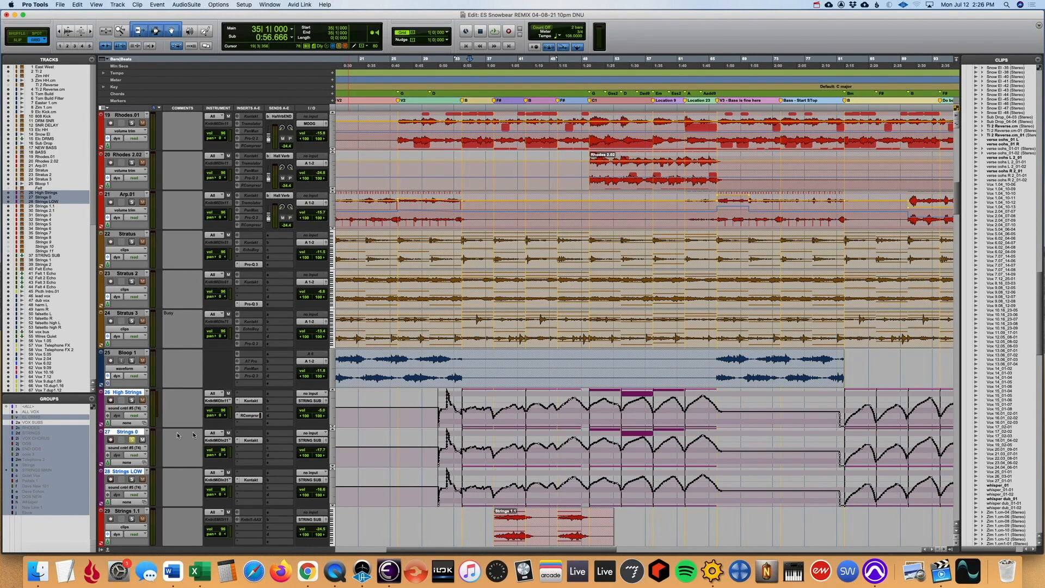
pyautogui.click(246, 441)
pyautogui.press('space')
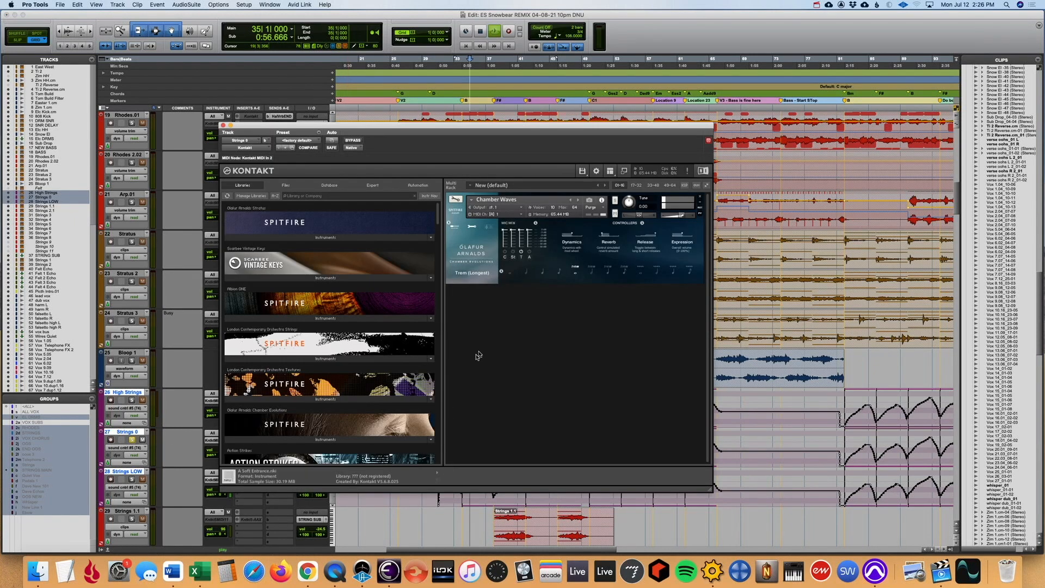
pyautogui.moveTo(487, 130); pyautogui.dragTo(369, 54)
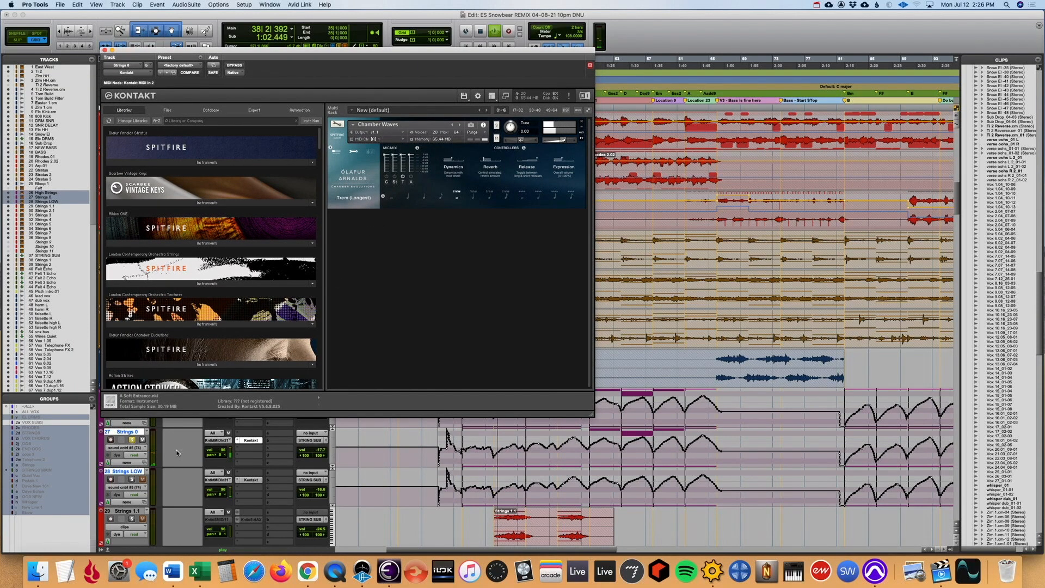
pyautogui.press('space')
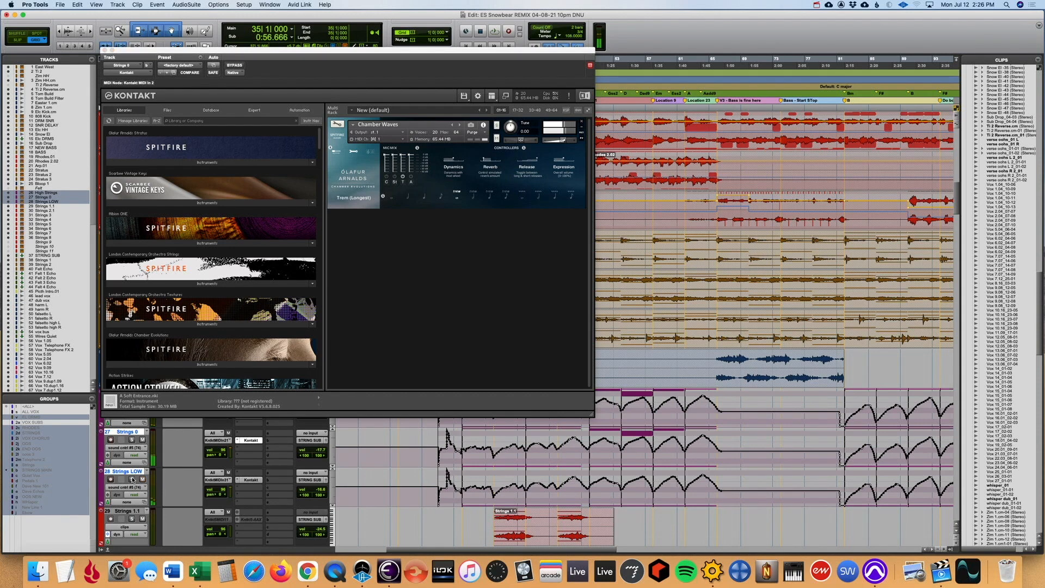
# - Solo Strings LOW, check the instrument loaded in its Kontakt plug-in, and play the track from bar 35
pyautogui.click(258, 481)
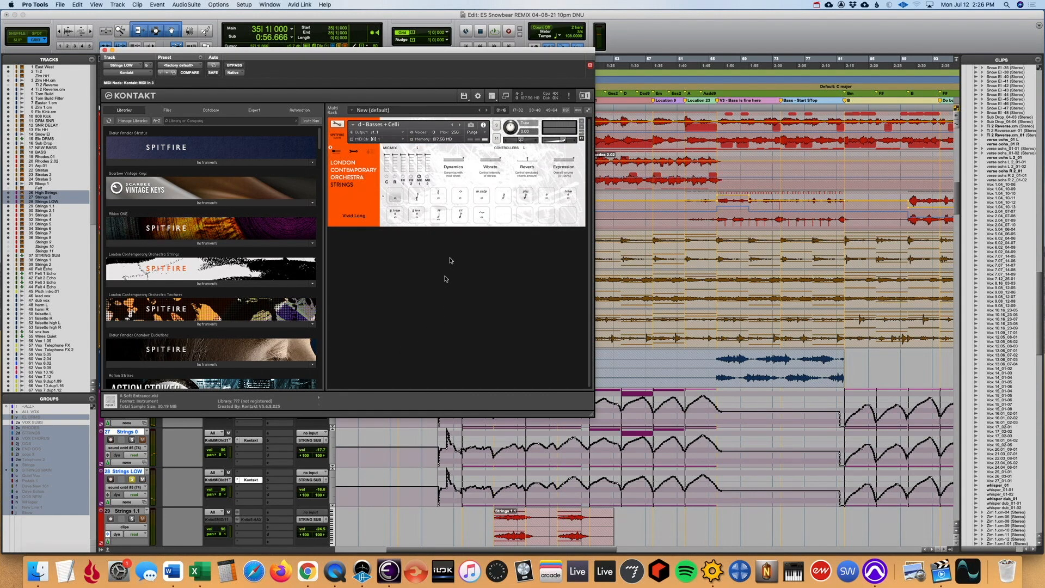
pyautogui.click(463, 515)
pyautogui.press('space')
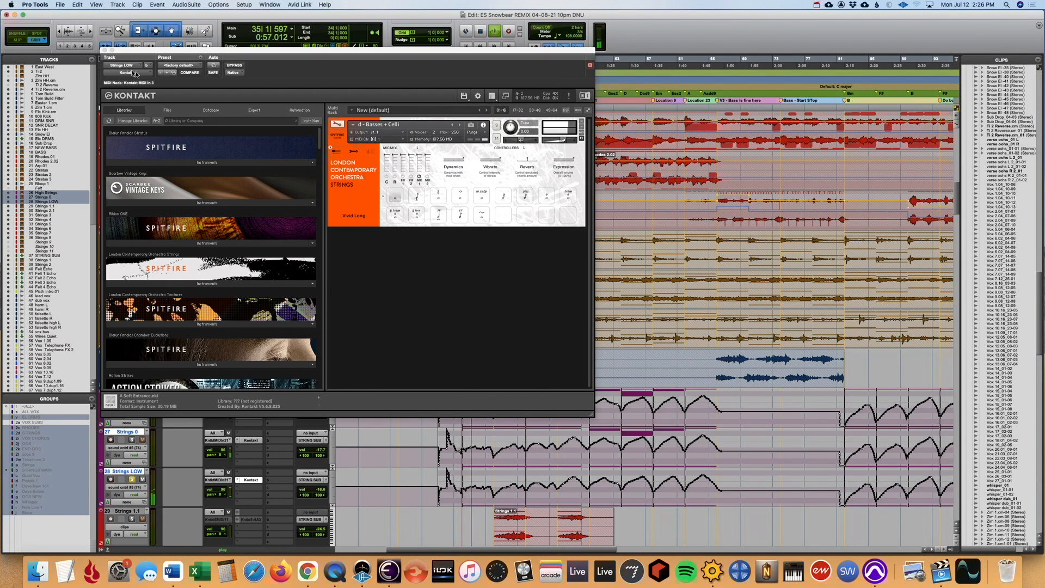
pyautogui.click(104, 49)
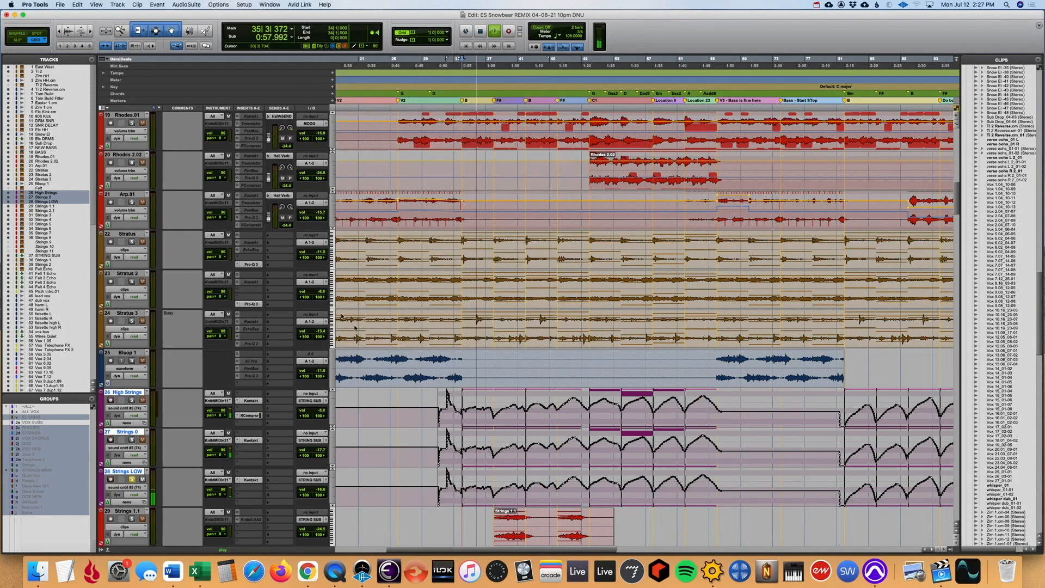
# - Add the other two string tracks to the solo and switch the track view back to clips
pyautogui.click(132, 440)
pyautogui.click(131, 400)
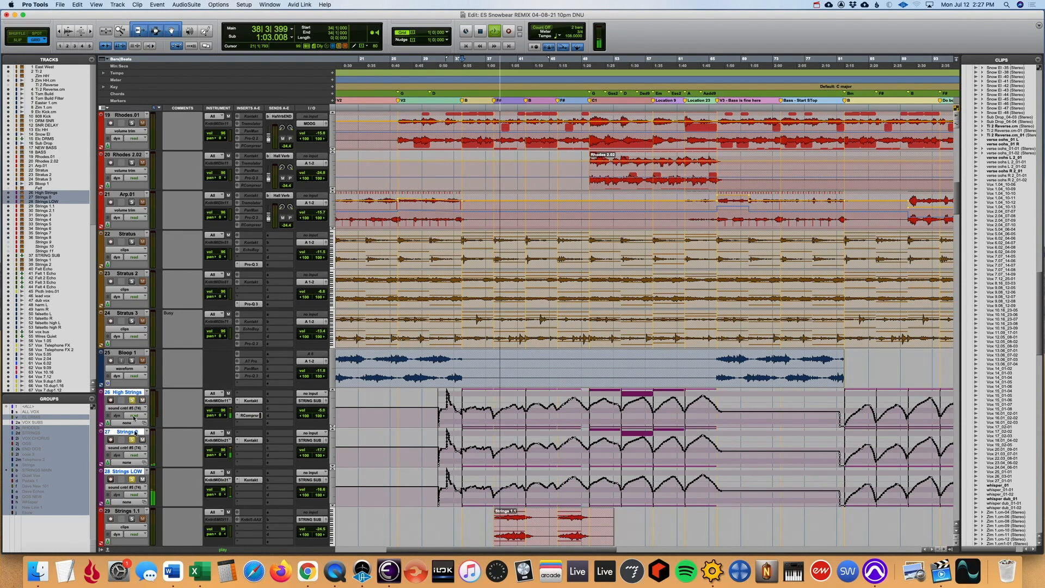
pyautogui.keyDown('alt'); pyautogui.click(127, 409); pyautogui.keyUp('alt')
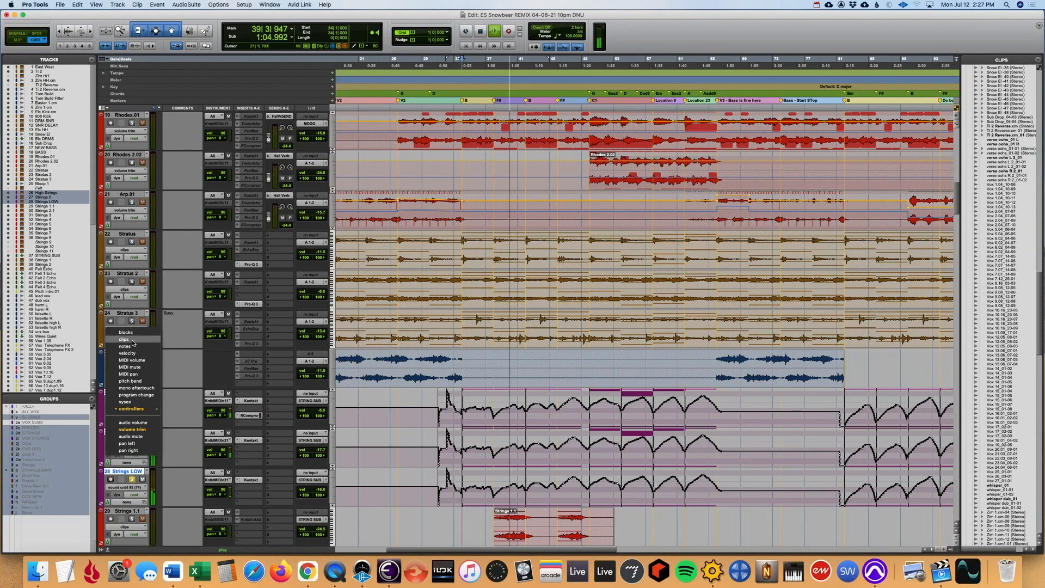
pyautogui.keyDown('alt'); pyautogui.click(124, 338); pyautogui.keyUp('alt')
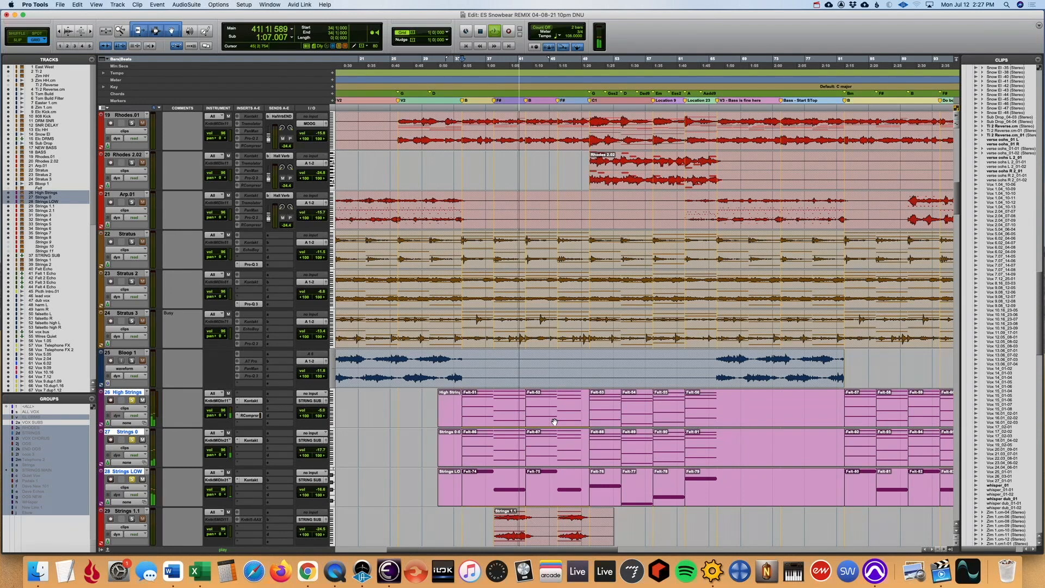
# - Examine the string clips more closely during playback, and take the three string tracks out of solo
pyautogui.click(543, 419)
pyautogui.press('super+bracketleft')
pyautogui.click(539, 416)
pyautogui.press('super+bracketright')
pyautogui.press('super+bracketright')
pyautogui.press('super+bracketleft')
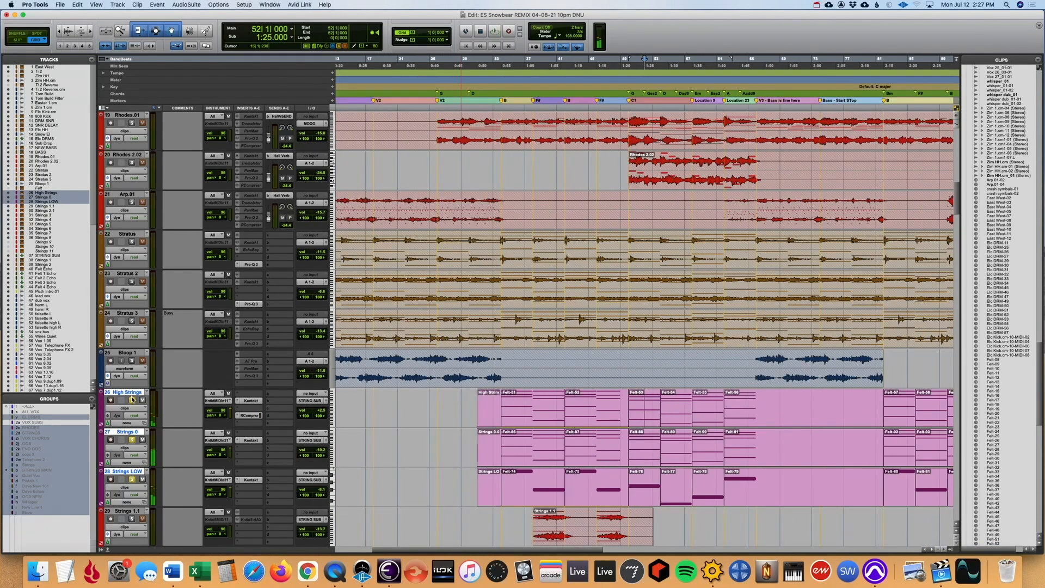
pyautogui.click(130, 403)
# - Place the playback position at bar 46, just before the C1 section, and start playing the full mix
pyautogui.click(630, 356)
pyautogui.click(506, 361)
pyautogui.click(503, 363)
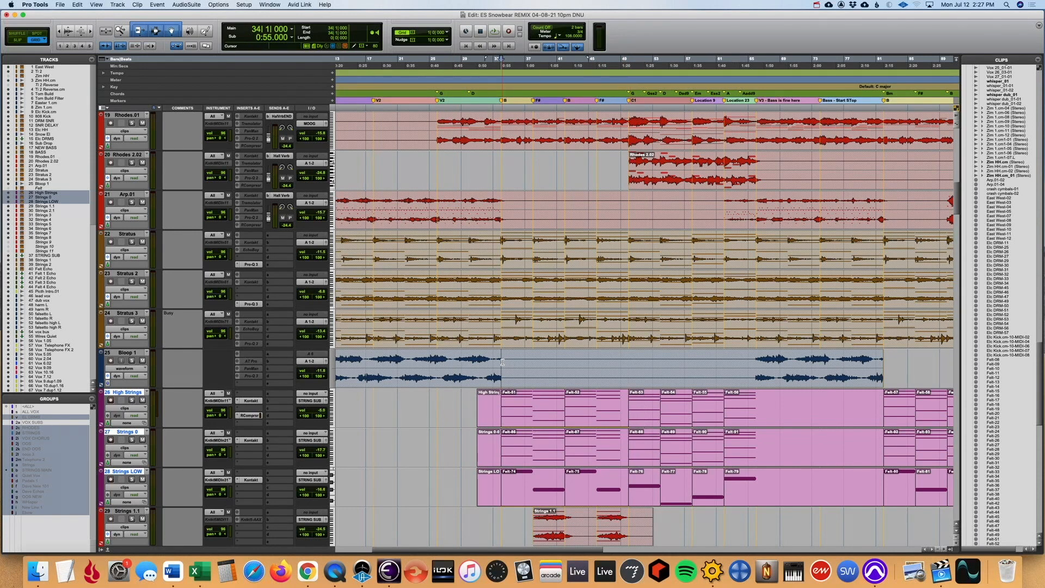
pyautogui.click(630, 357)
pyautogui.click(603, 361)
pyautogui.click(598, 361)
pyautogui.press('space')
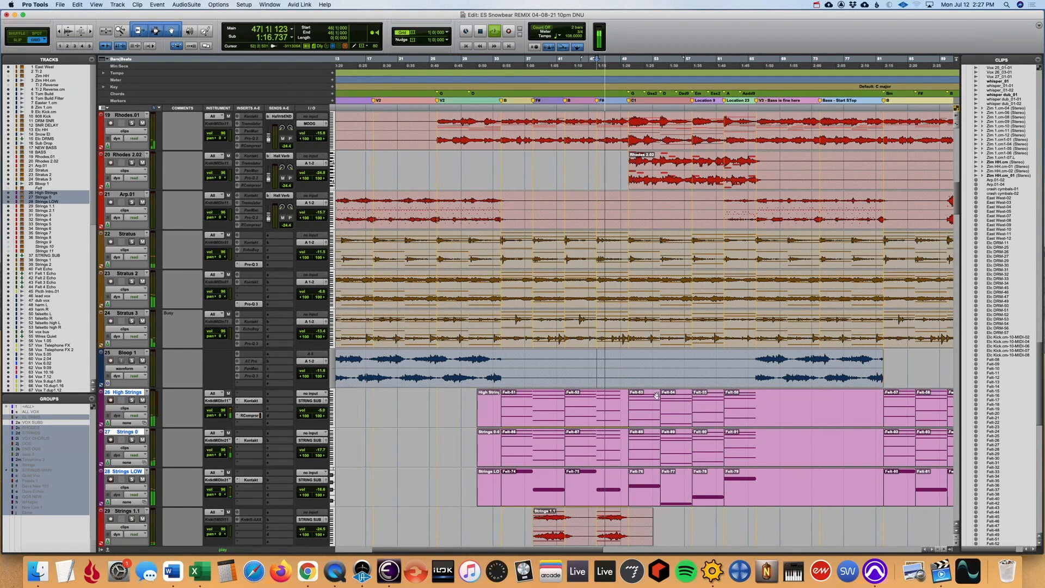
# - Follow the full mix through the C1 section, comparing the string clips with the surrounding tracks, and stop playback
pyautogui.hscroll(-5, 599, 359)
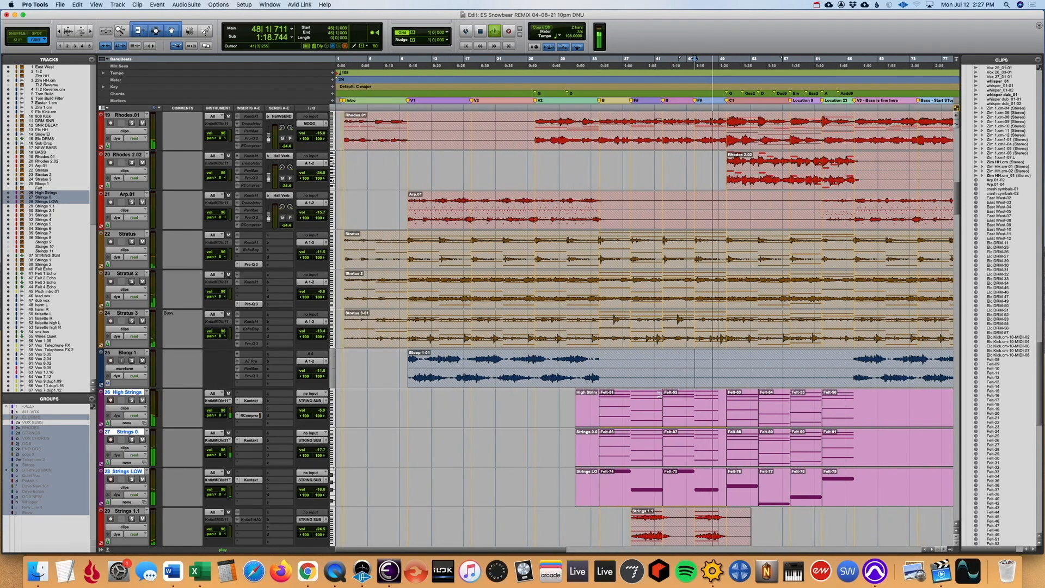
pyautogui.hscroll(5, 662, 394)
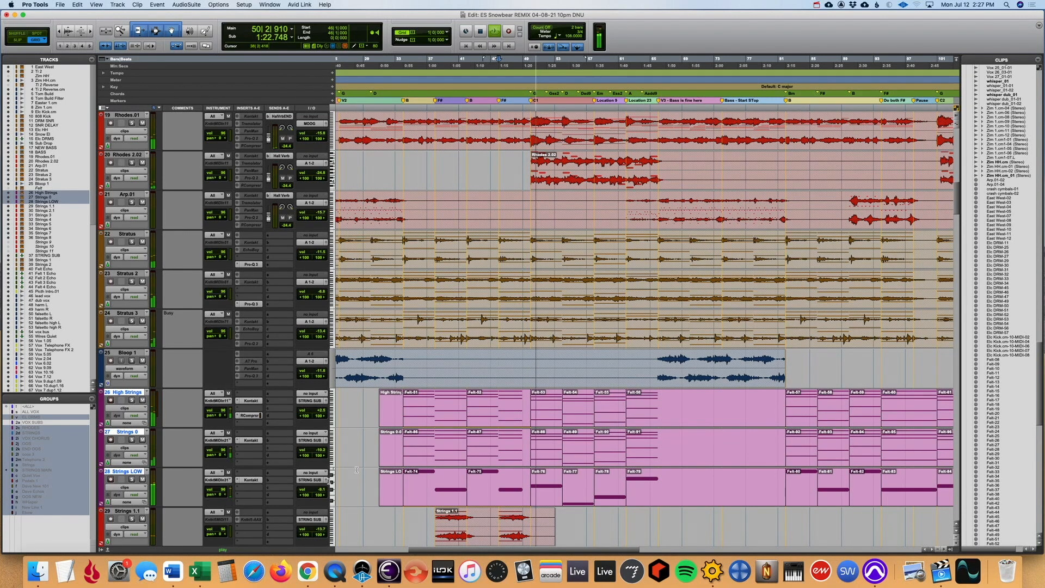
pyautogui.scroll(3, 522, 425)
pyautogui.scroll(-4, 413, 456)
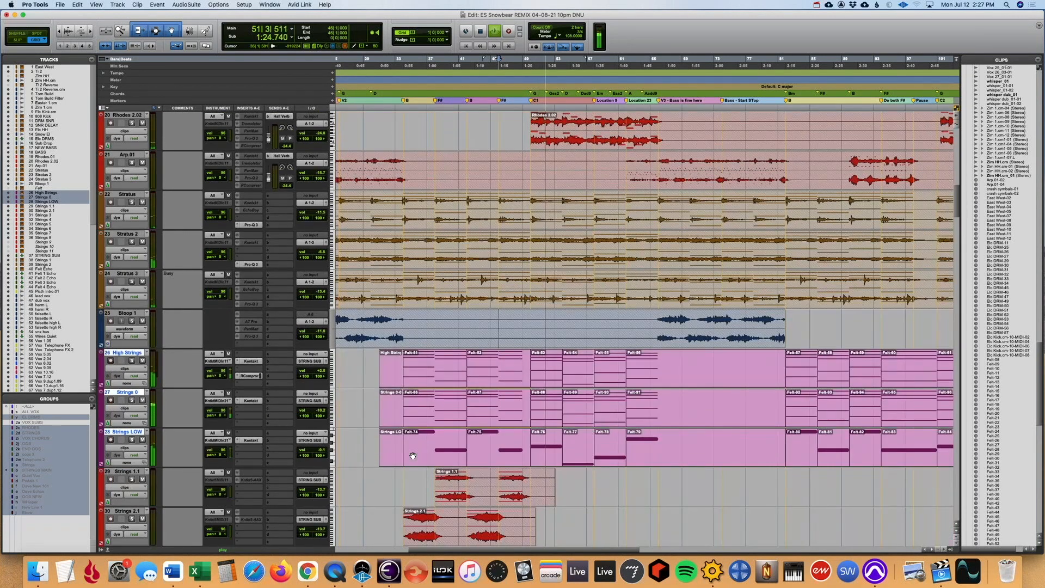
pyautogui.hscroll(3, 500, 422)
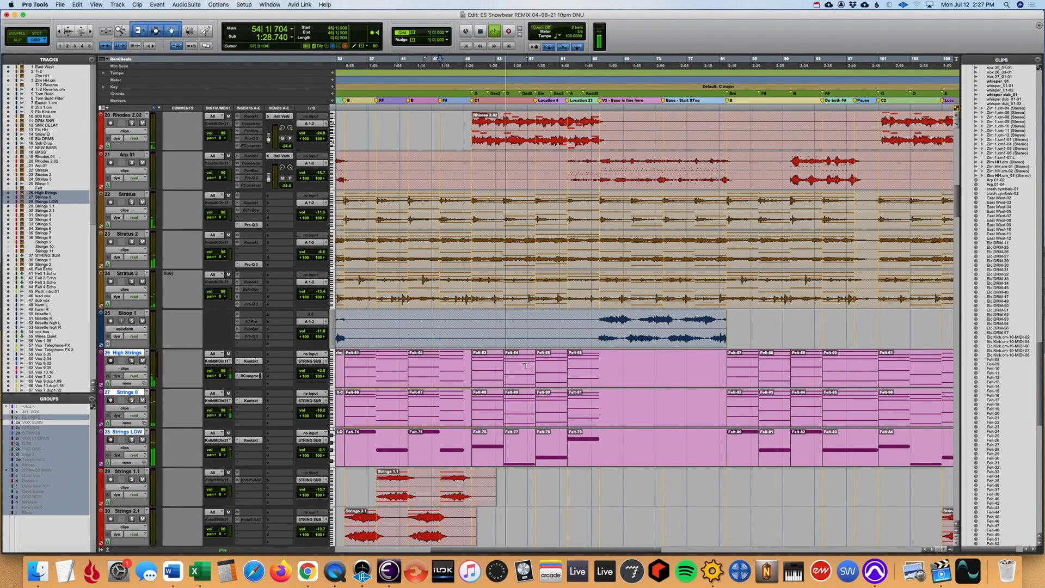
pyautogui.scroll(-1, 574, 412)
pyautogui.press('space')
# - Undo the recent changes back through the unfreezing of High Strings to Strings LOW
pyautogui.press('super+z')
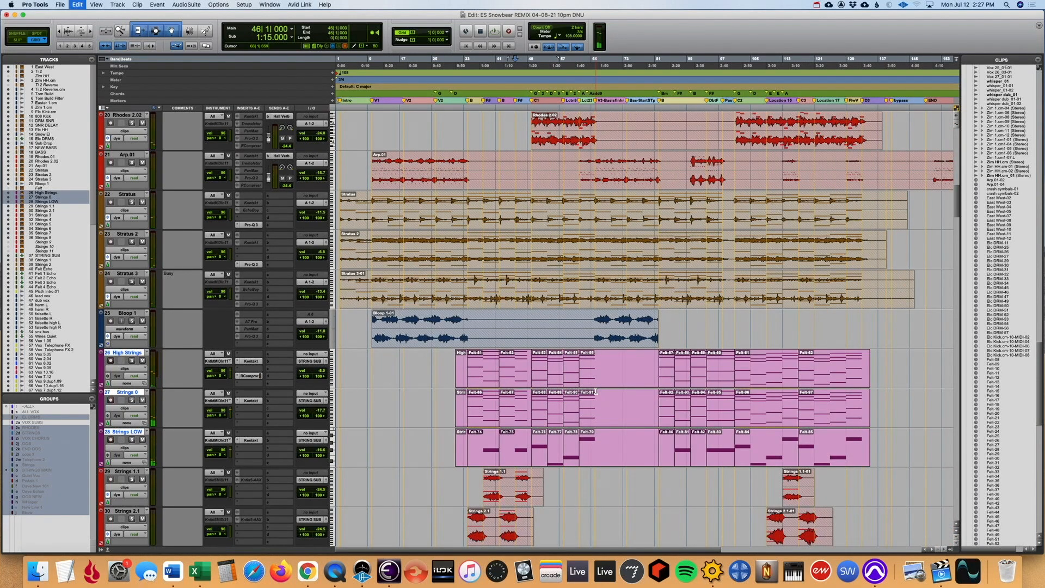
pyautogui.press('super+z')
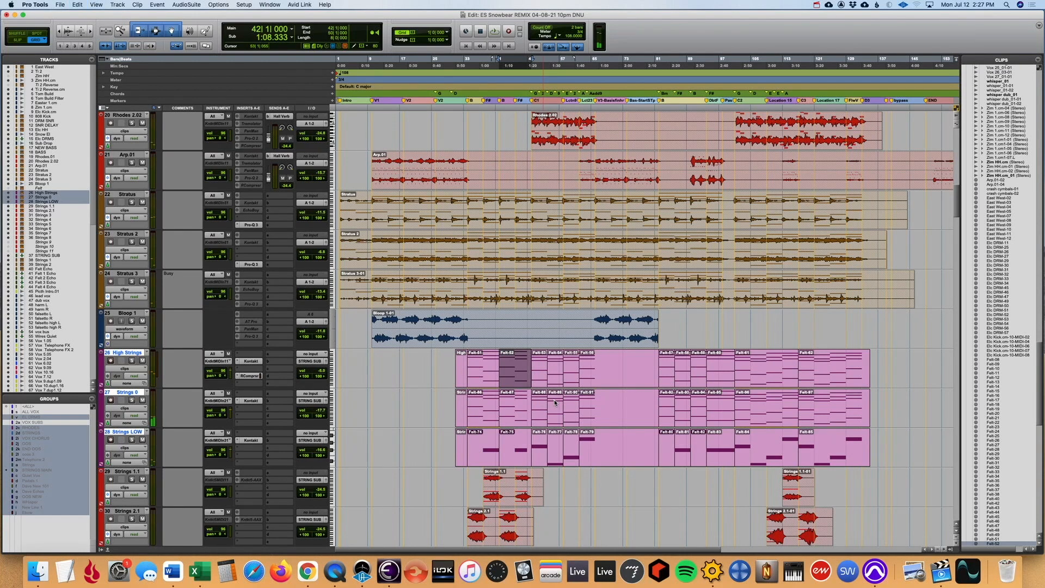
pyautogui.press('super+z')
pyautogui.scroll(1, 640, 404)
pyautogui.scroll(-3, 627, 447)
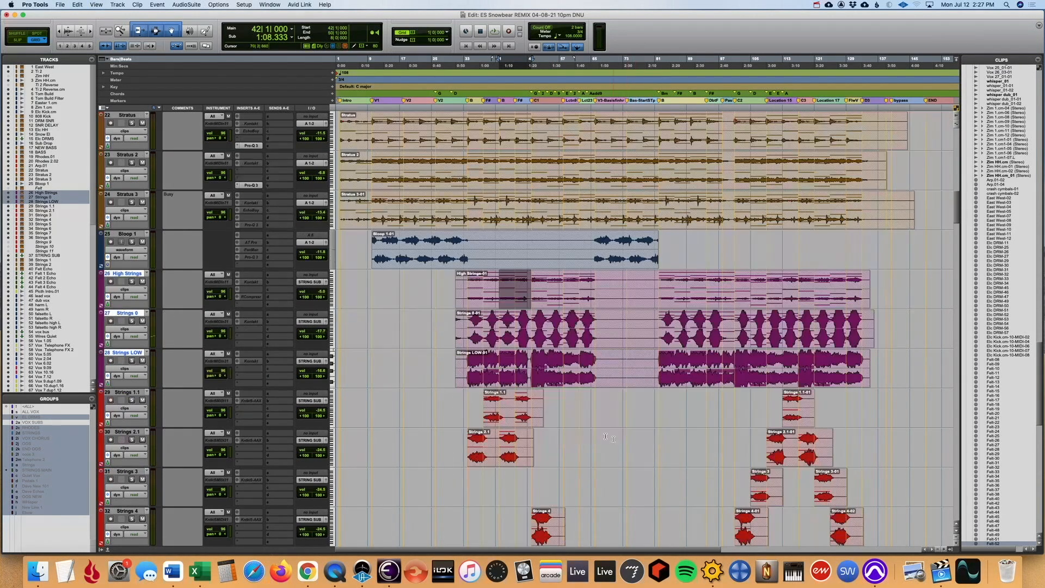
# - Select the tracks from Strings 1.1 to Strings 8 and unfreeze them together
pyautogui.click(478, 403)
pyautogui.scroll(-1, 479, 404)
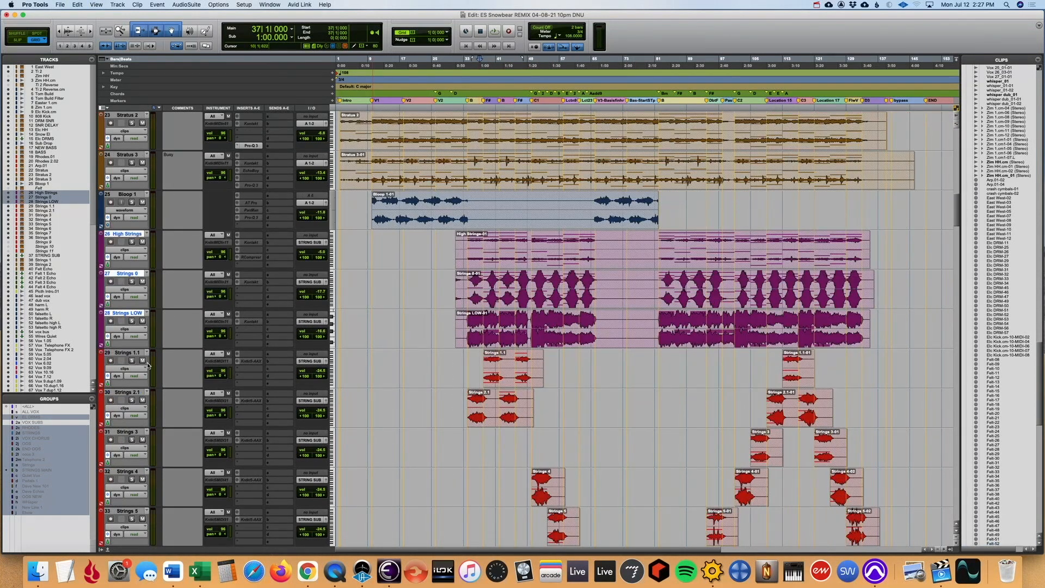
pyautogui.click(131, 355)
pyautogui.scroll(-5, 132, 360)
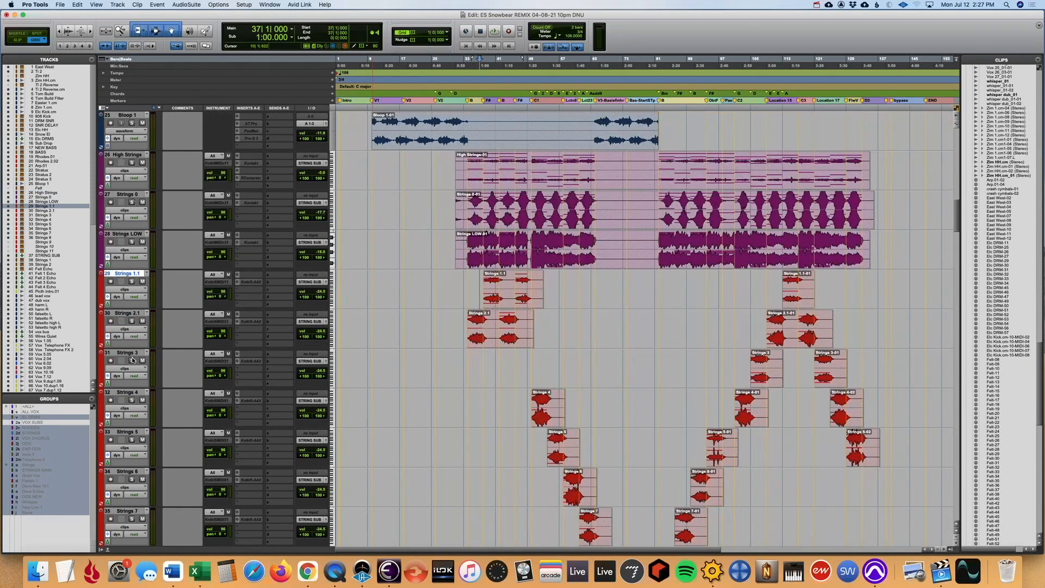
pyautogui.keyDown('shift'); pyautogui.click(134, 432); pyautogui.keyUp('shift')
pyautogui.rightClick(135, 433)
pyautogui.click(165, 482)
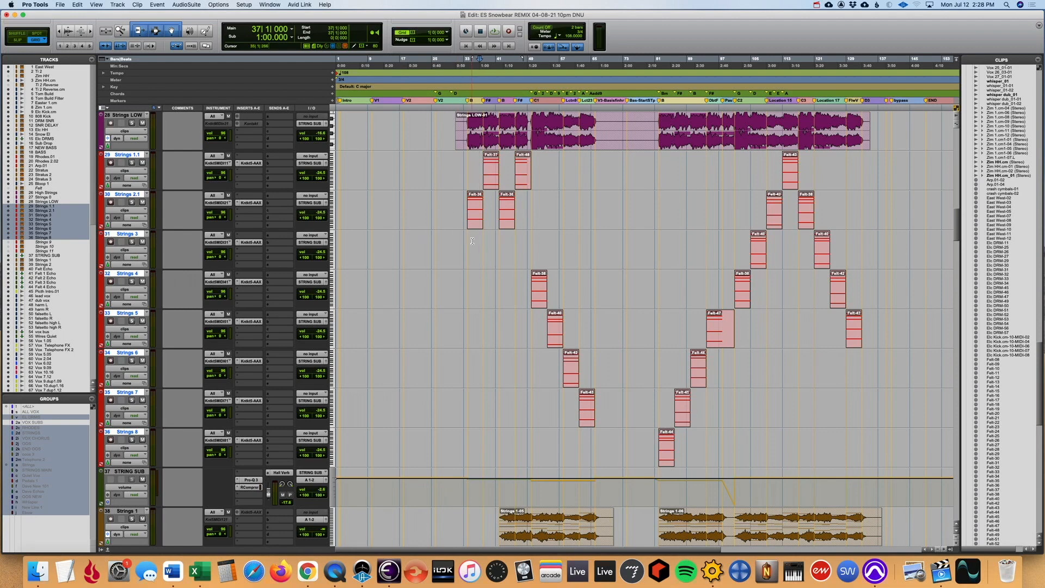
# - Place the playback position at bar 35, reactivate the track groups, and solo the tracks from Strings 1.1 to Strings 8
pyautogui.click(470, 242)
pyautogui.click(142, 210)
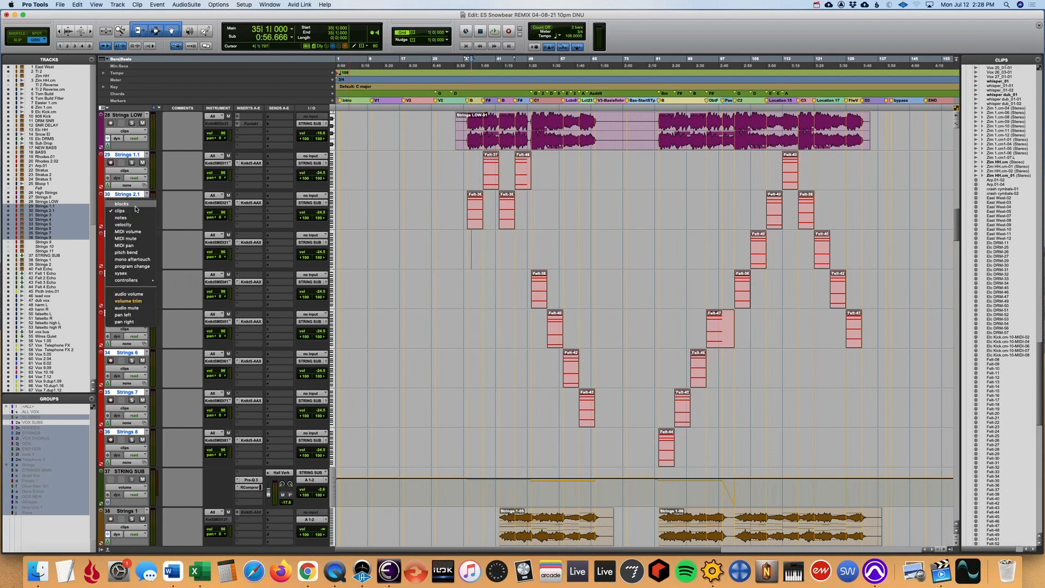
pyautogui.click(131, 208)
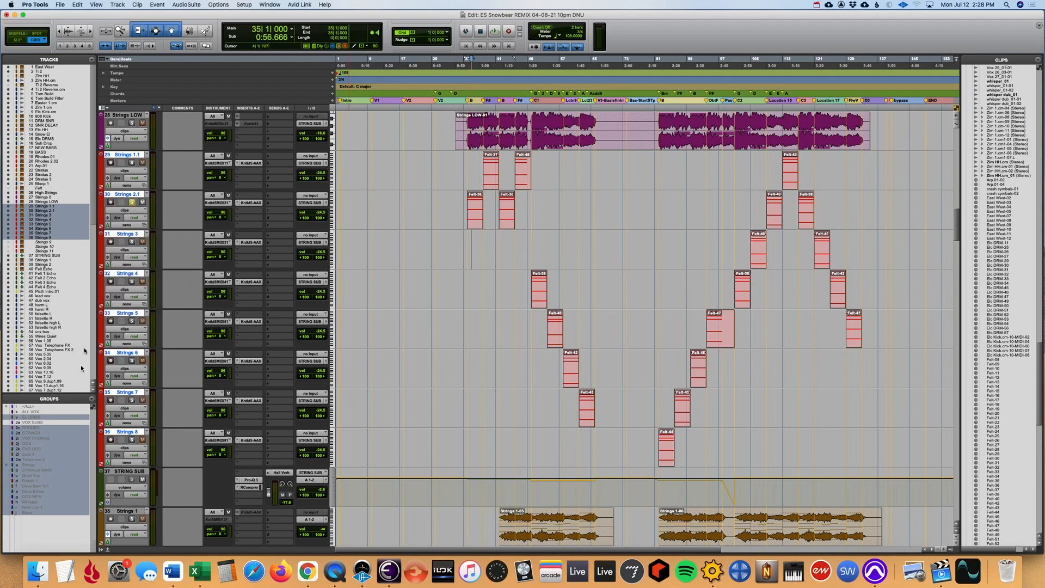
pyautogui.press('super+s')
pyautogui.press('shift+super+g')
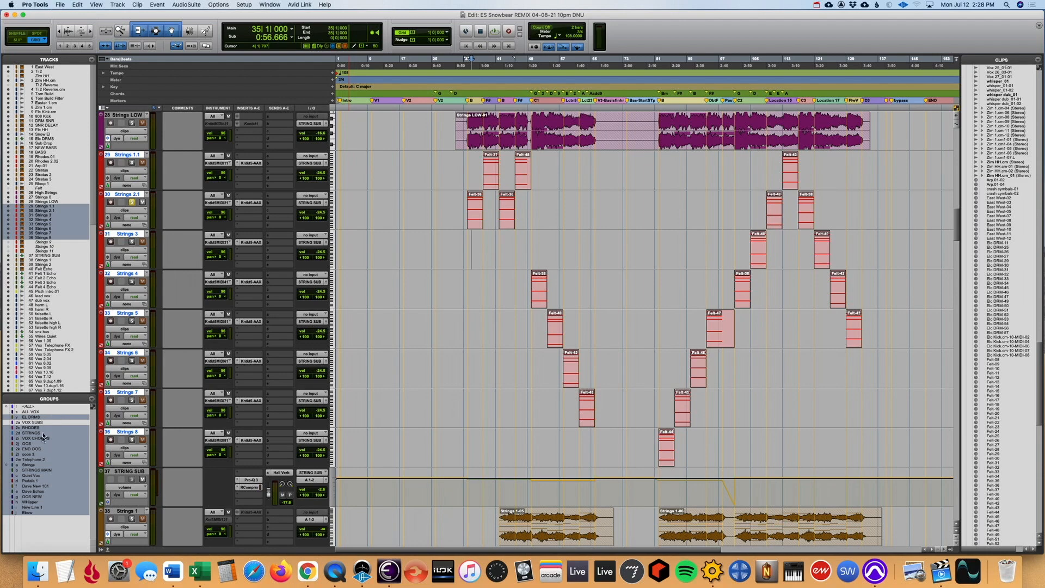
pyautogui.click(133, 321)
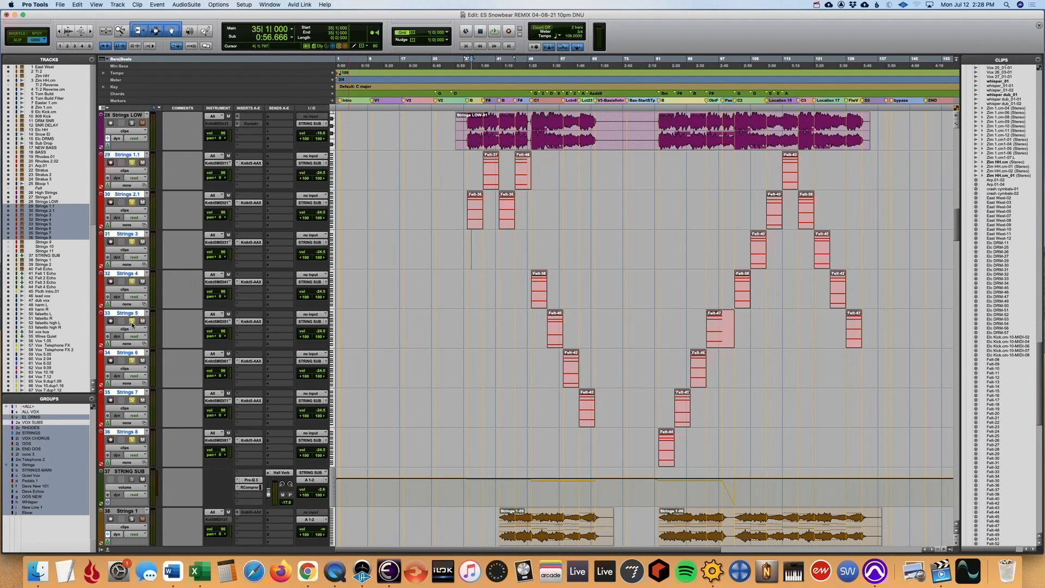
# - Check the Kontakt instrument on Strings 1.1, and play the soloed string tracks from bar 34 with a closer view of their clips
pyautogui.click(250, 163)
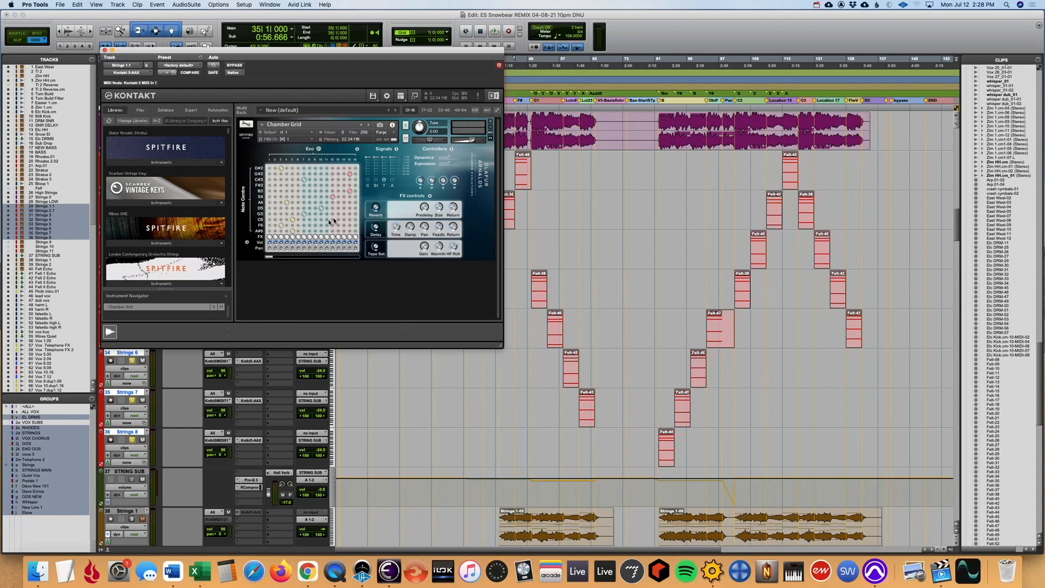
pyautogui.click(105, 50)
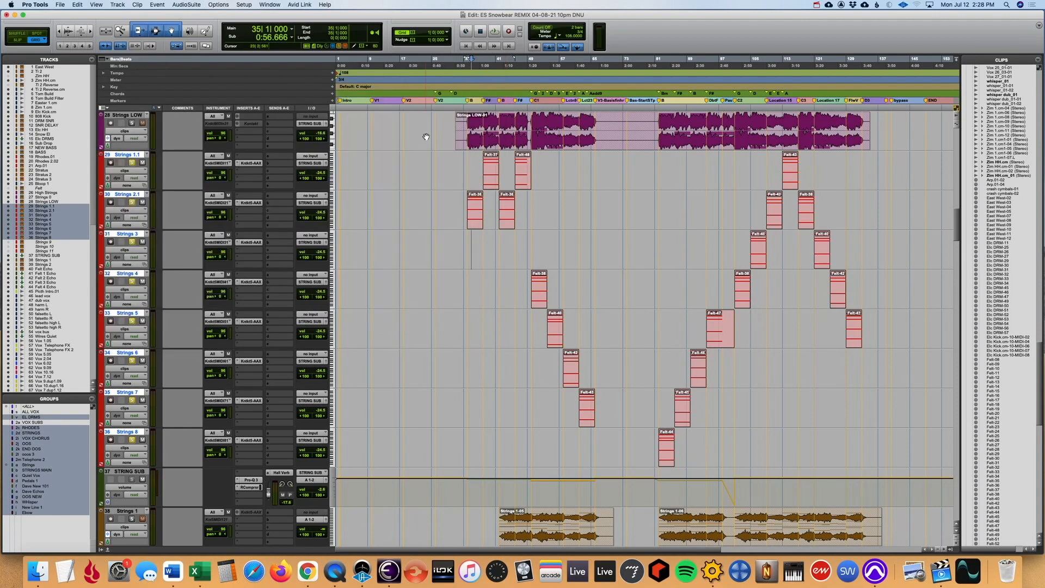
pyautogui.click(466, 160)
pyautogui.press('super+bracketright')
pyautogui.press('super+bracketright')
pyautogui.press('super+bracketright')
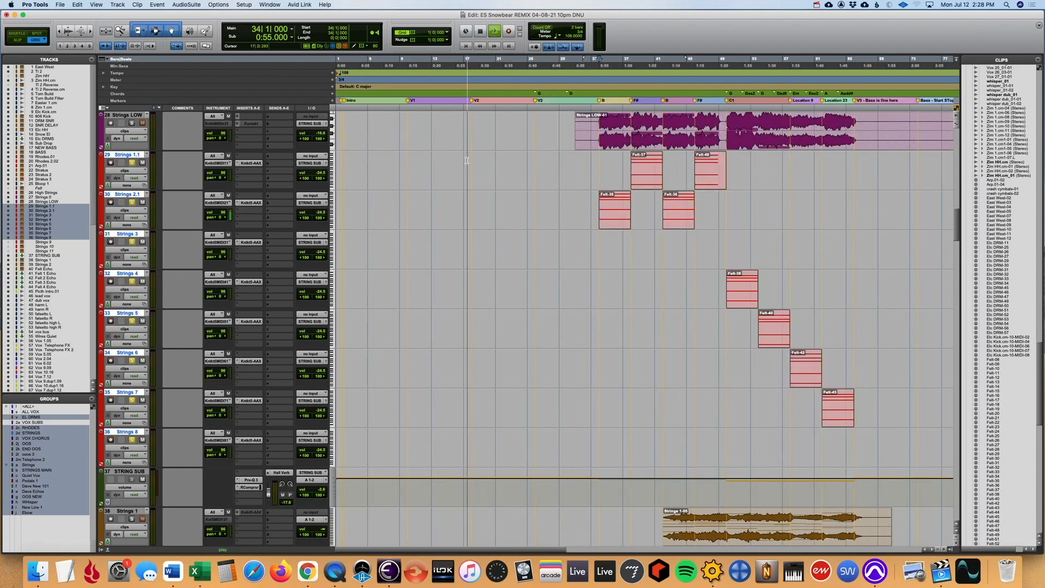
pyautogui.press('space')
pyautogui.press('super+bracketleft')
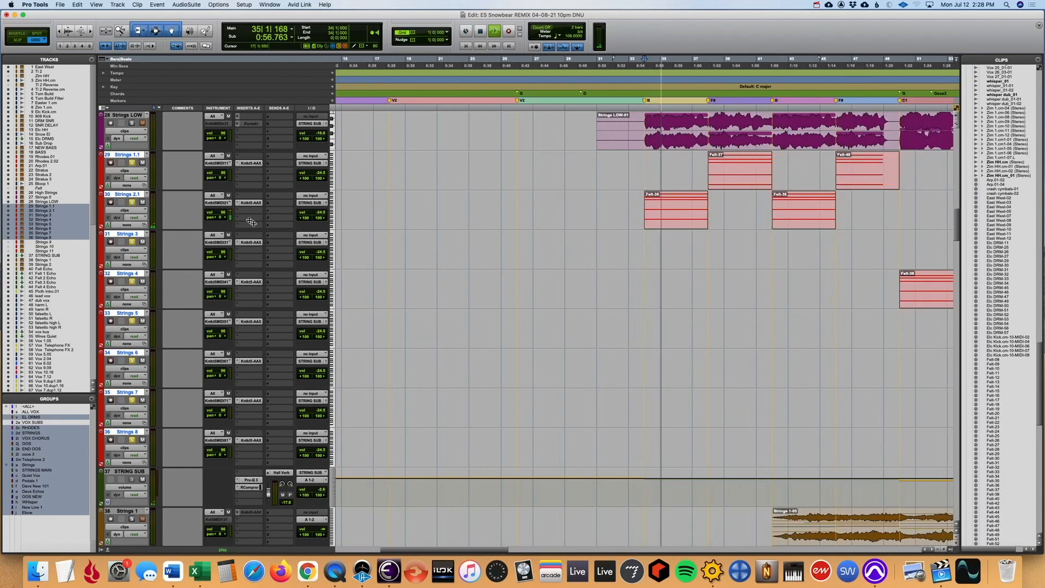
# - Check which MIDI controllers the Strings 2.1 track can display, leaving the track in clips view
pyautogui.click(135, 212)
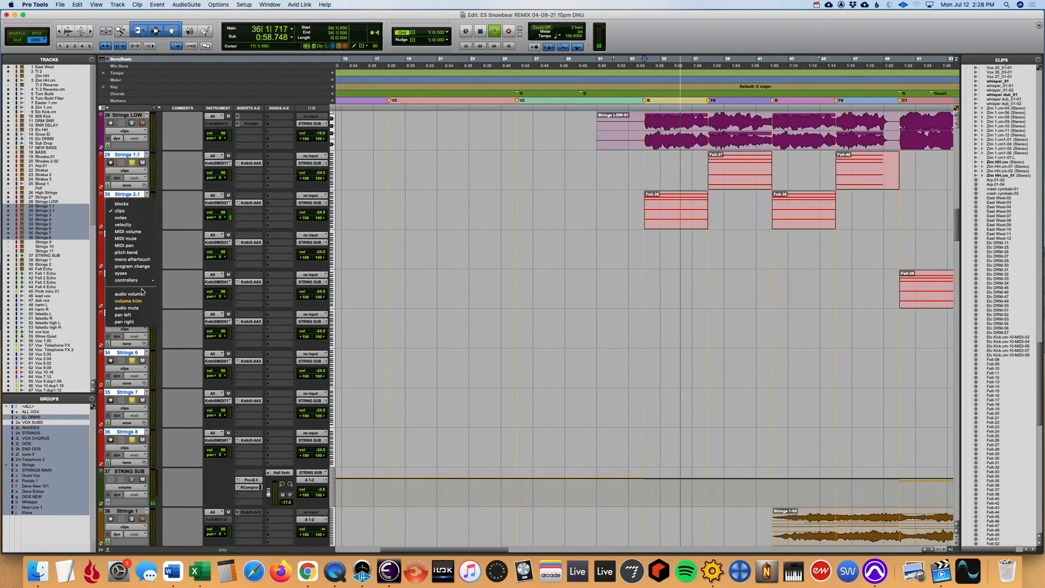
pyautogui.moveTo(145, 281)
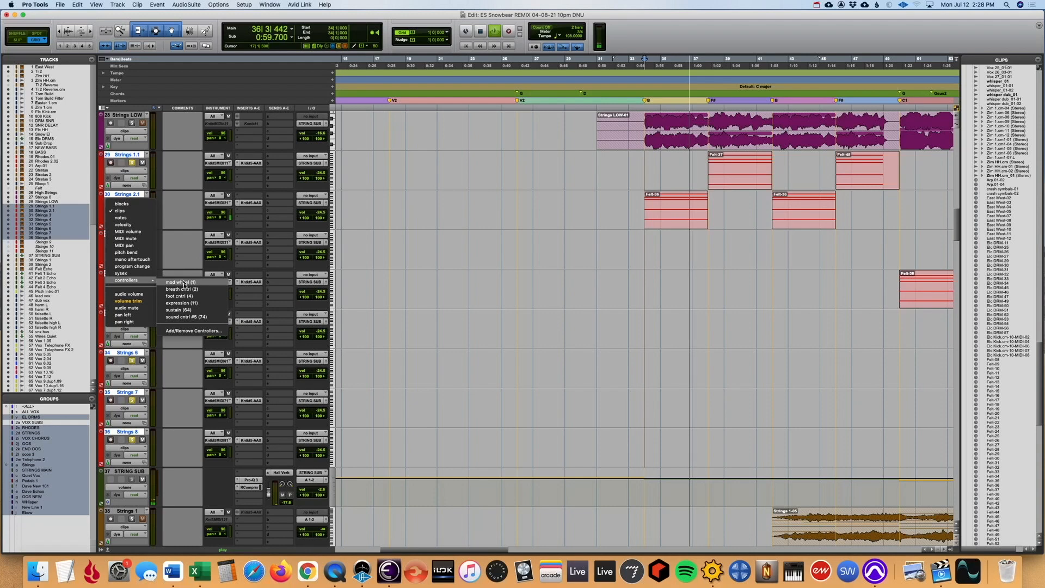
pyautogui.click(437, 302)
# - Follow the soloed string clips across Strings 1.1 to Strings 7 as they play through to about bar 50
pyautogui.press('super+bracketleft')
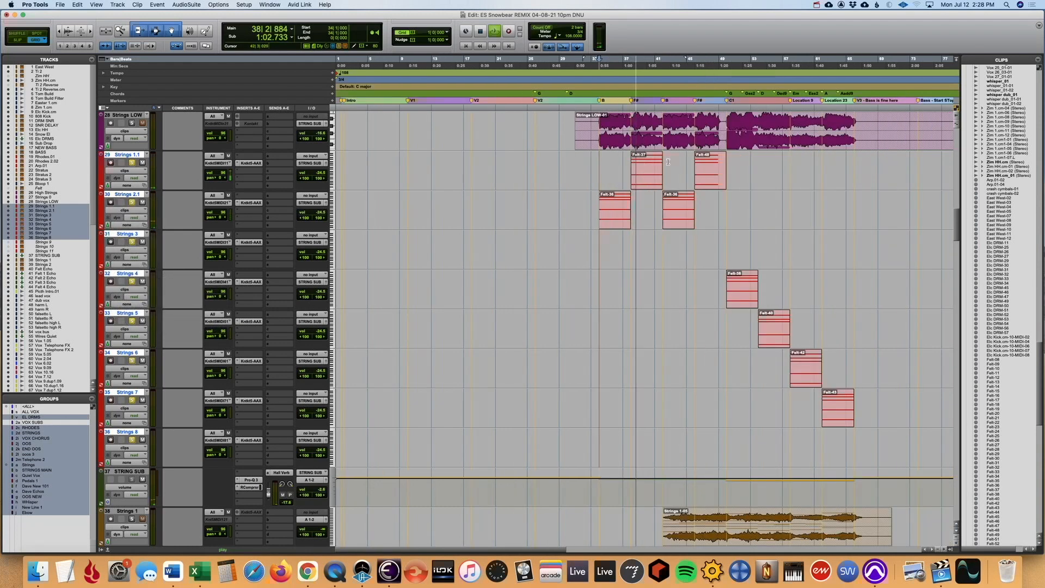
pyautogui.press('super+bracketright')
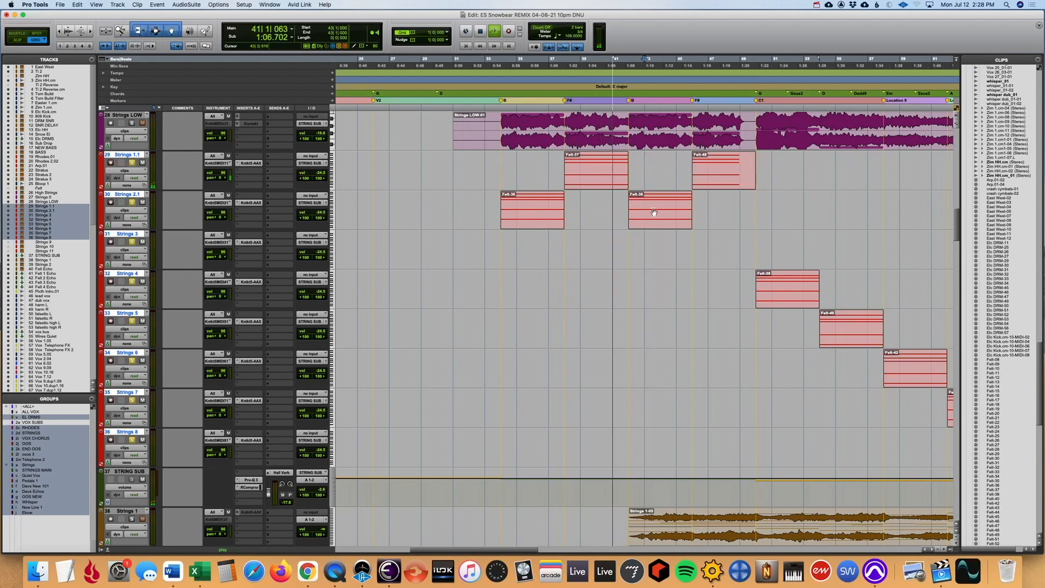
pyautogui.hscroll(-1, 648, 259)
pyautogui.hscroll(1, 648, 259)
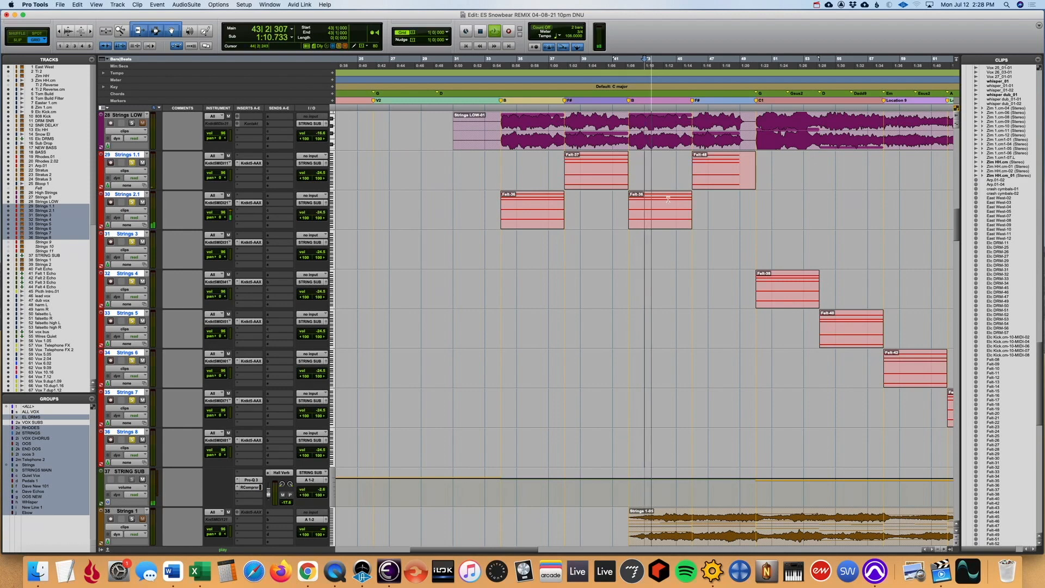
pyautogui.hscroll(-2, 661, 202)
pyautogui.hscroll(10, 660, 201)
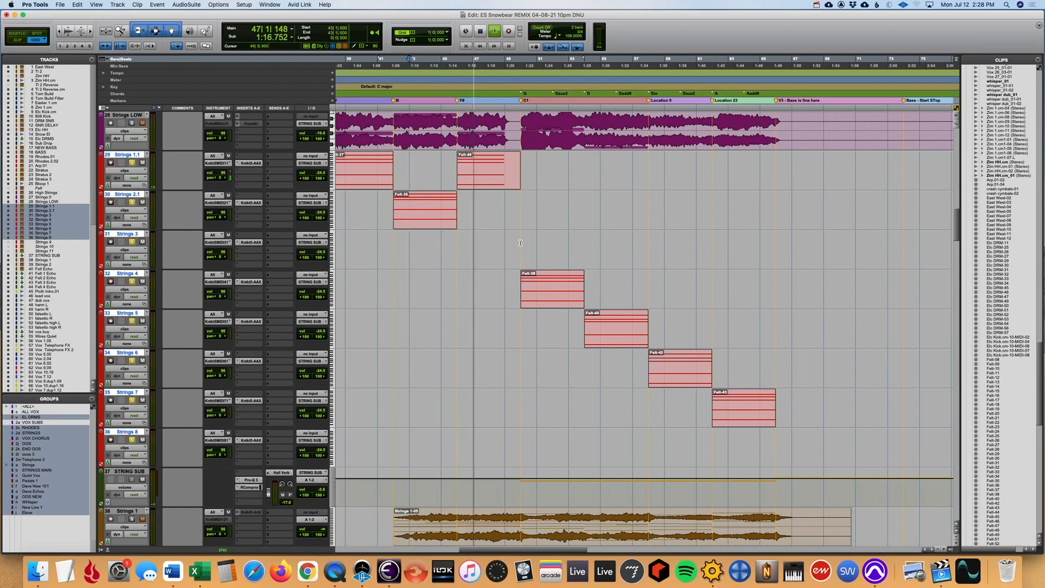
pyautogui.press('r')
pyautogui.press('r')
pyautogui.click(539, 250)
pyautogui.press('t')
pyautogui.press('t')
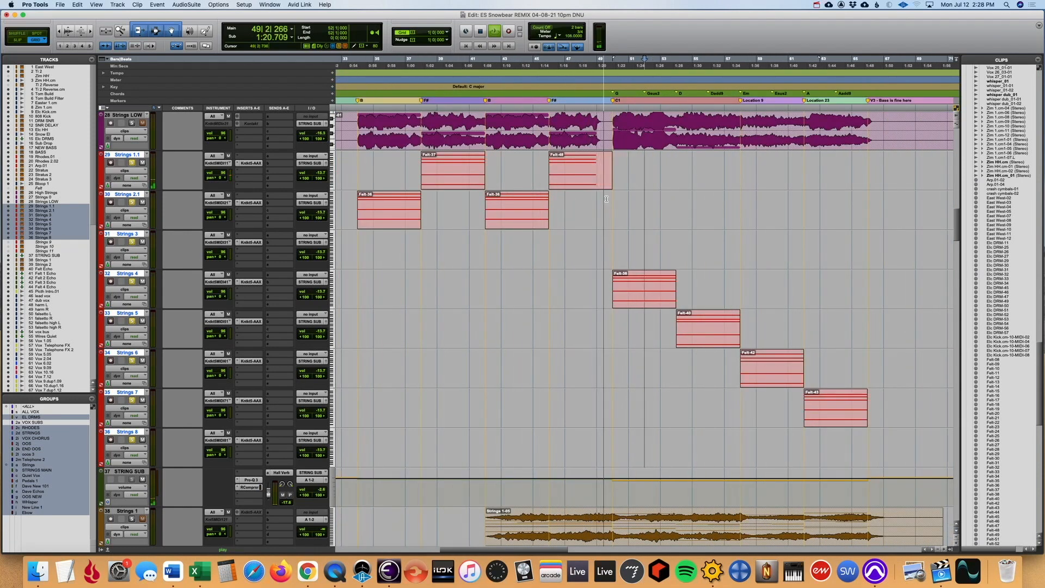
# - Display volume trim automation on the Strings 1.1 to Strings 8 tracks and examine it around their clips
pyautogui.click(136, 169)
pyautogui.click(139, 262)
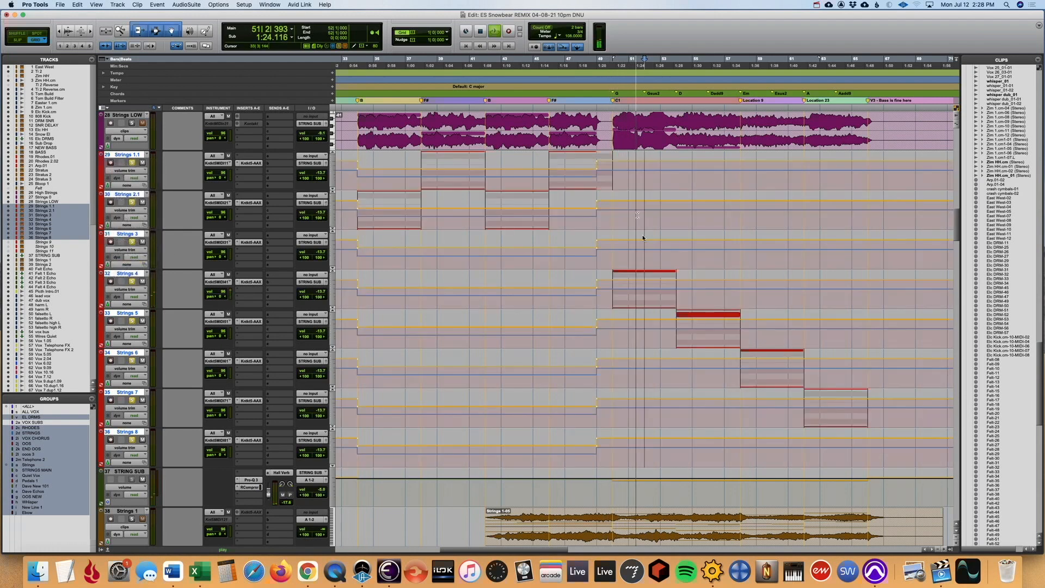
pyautogui.press('super+bracketleft')
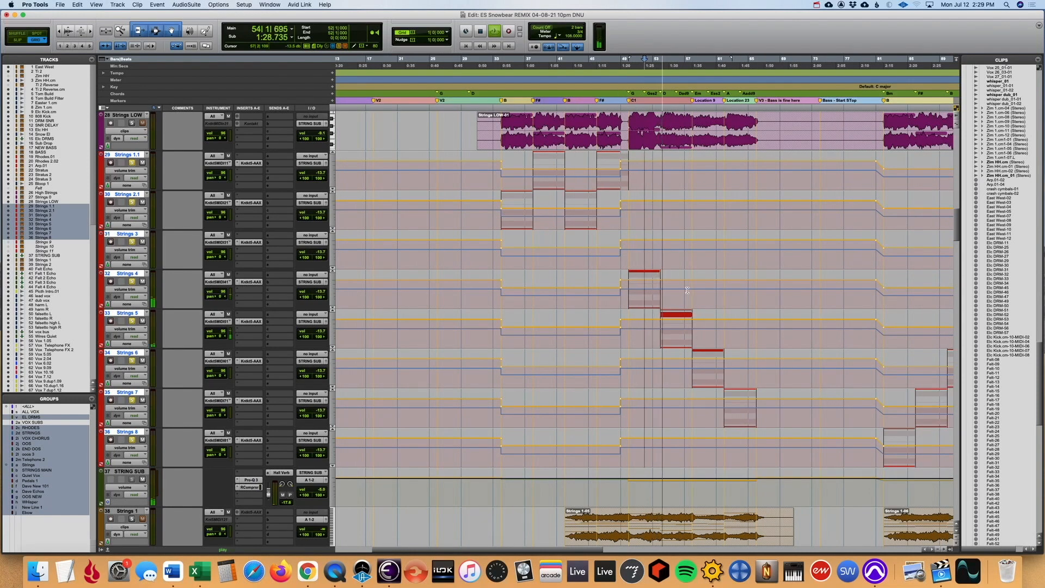
pyautogui.press('r')
pyautogui.click(575, 290)
pyautogui.press('t')
pyautogui.press('t')
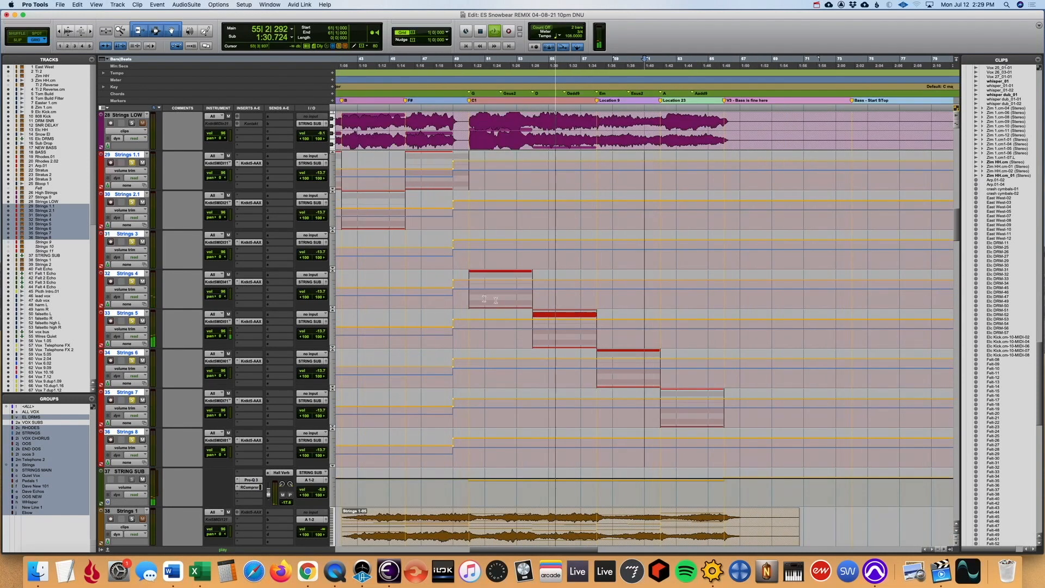
# - Stop playback and return the Strings 1.1 to Strings 8 tracks to clips view, with the whole song in sight
pyautogui.press('space')
pyautogui.click(125, 289)
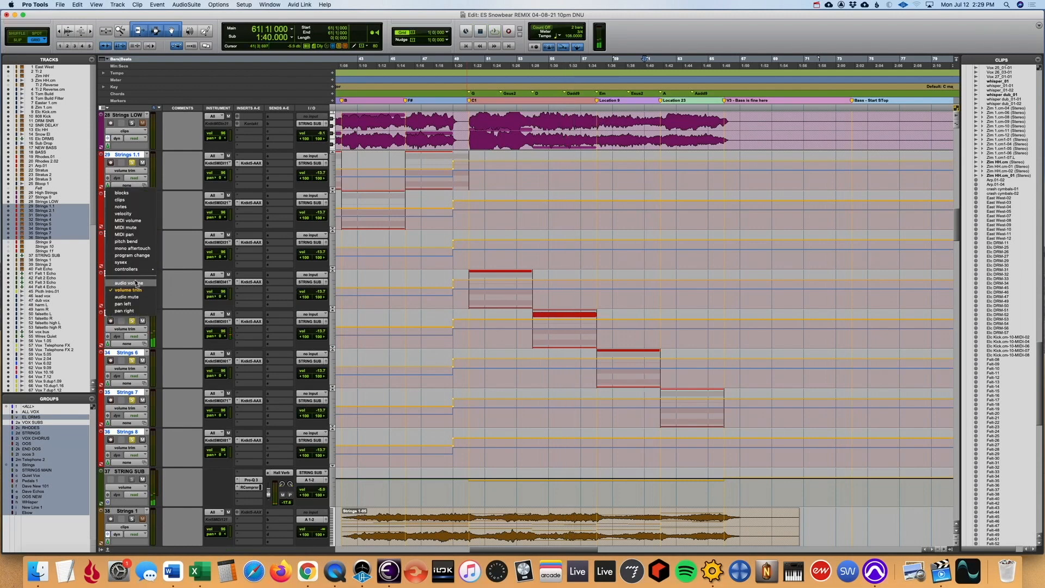
pyautogui.keyDown('alt'); pyautogui.keyDown('shift'); pyautogui.click(135, 203); pyautogui.keyUp('shift'); pyautogui.keyUp('alt')
pyautogui.press('r')
pyautogui.press('r')
pyautogui.press('r')
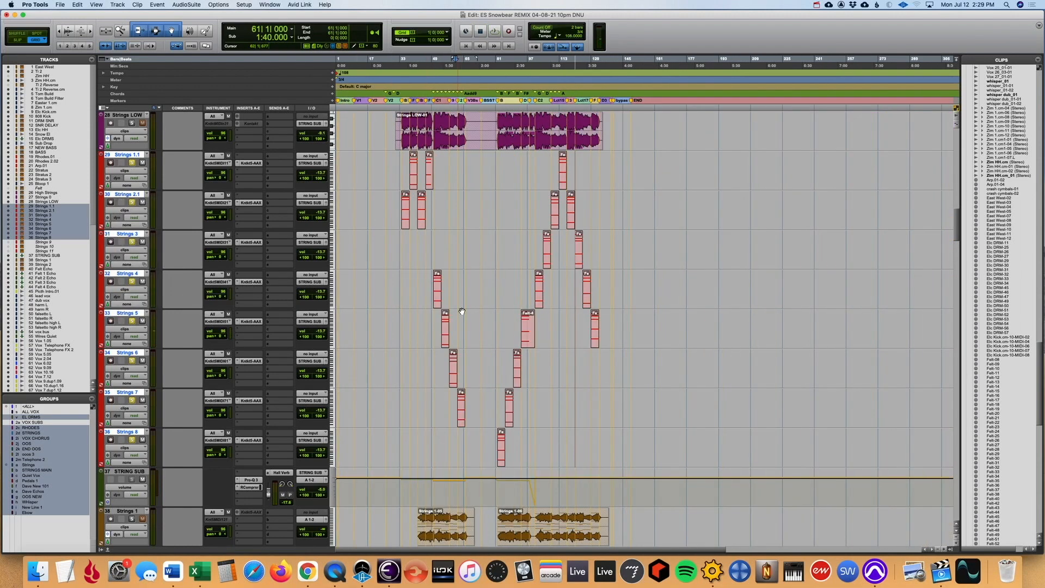
# - Freeze the tracks from Strings 1.1 to Strings 8 together
pyautogui.press('super+a')
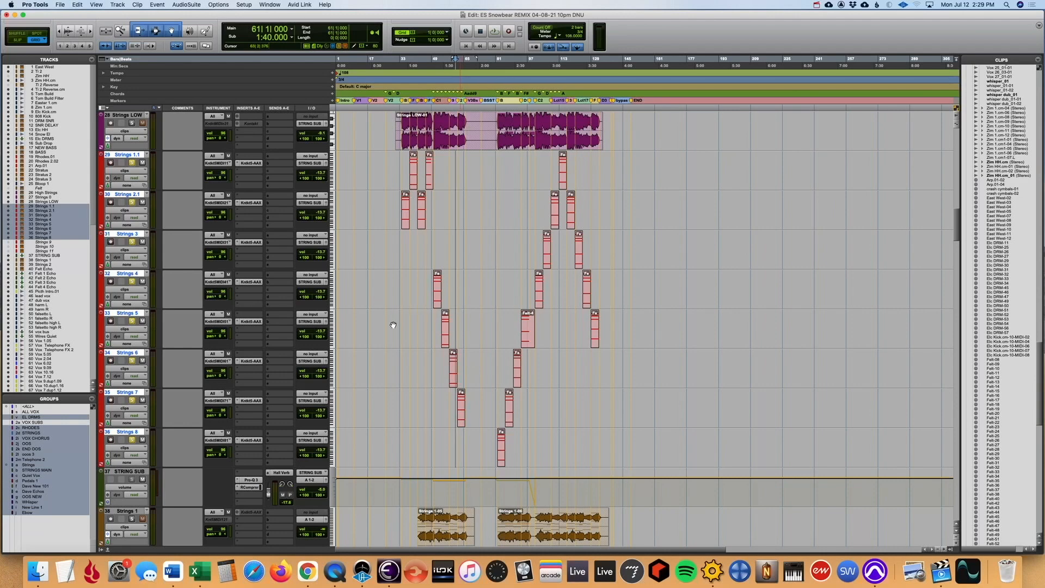
pyautogui.scroll(3, 438, 366)
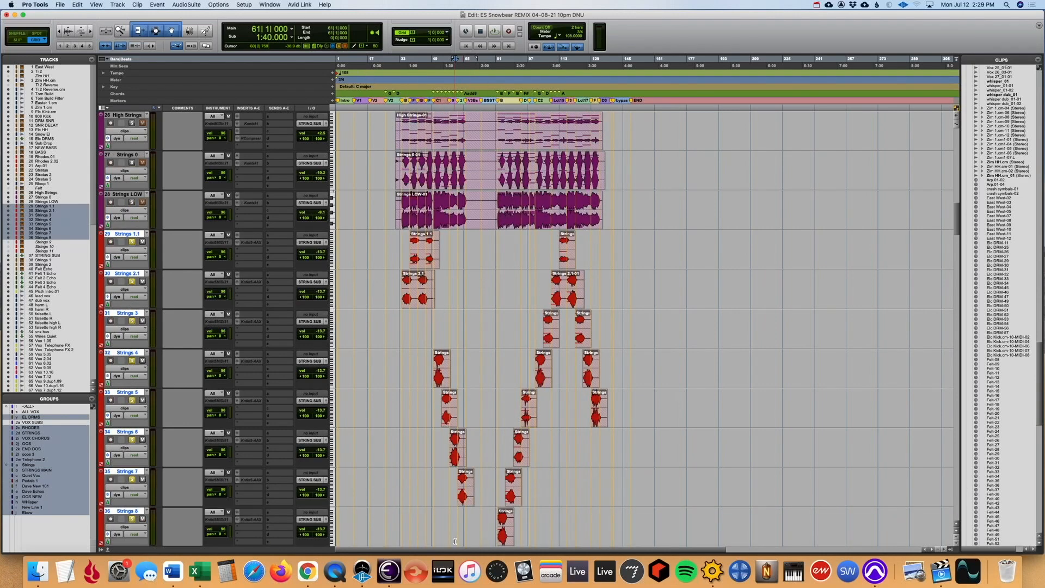
pyautogui.scroll(-6, 454, 541)
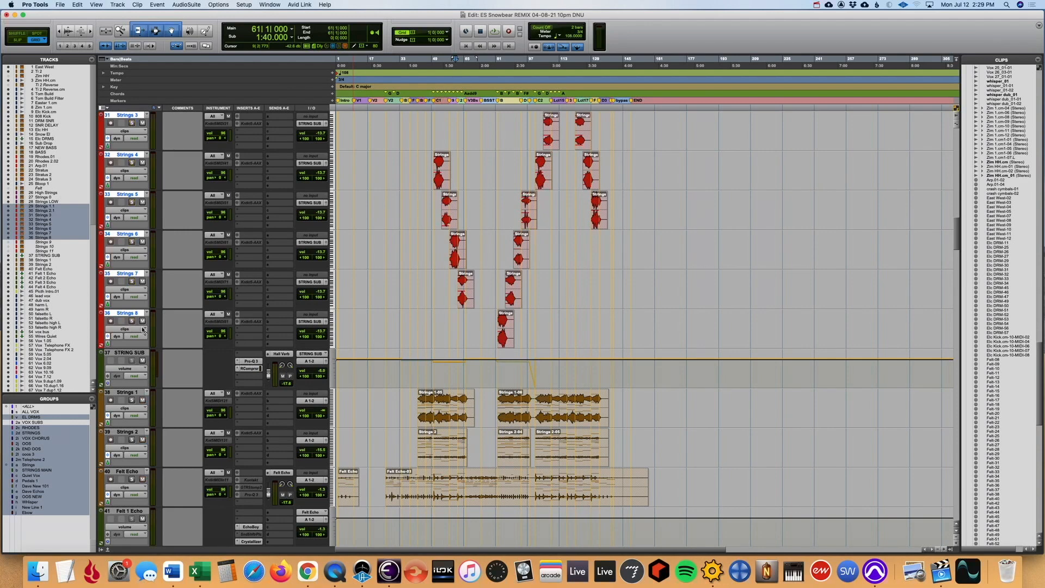
# - Open the Pro-Q 3 equalizer on the STRING SUB track and play the strings through it, bringing up the mixer
pyautogui.click(136, 353)
pyautogui.click(249, 361)
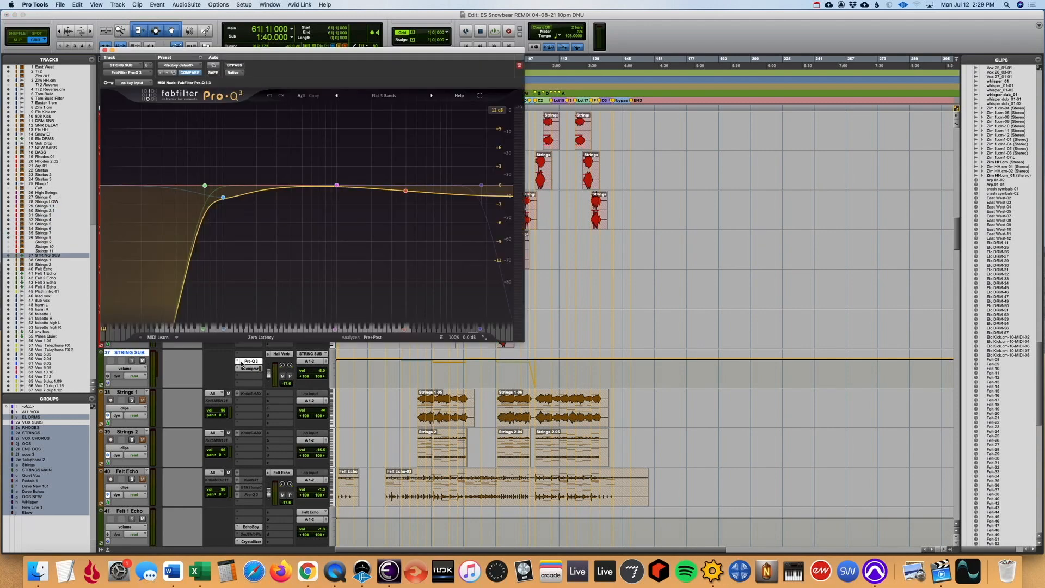
pyautogui.press('space')
pyautogui.press('super+equal')
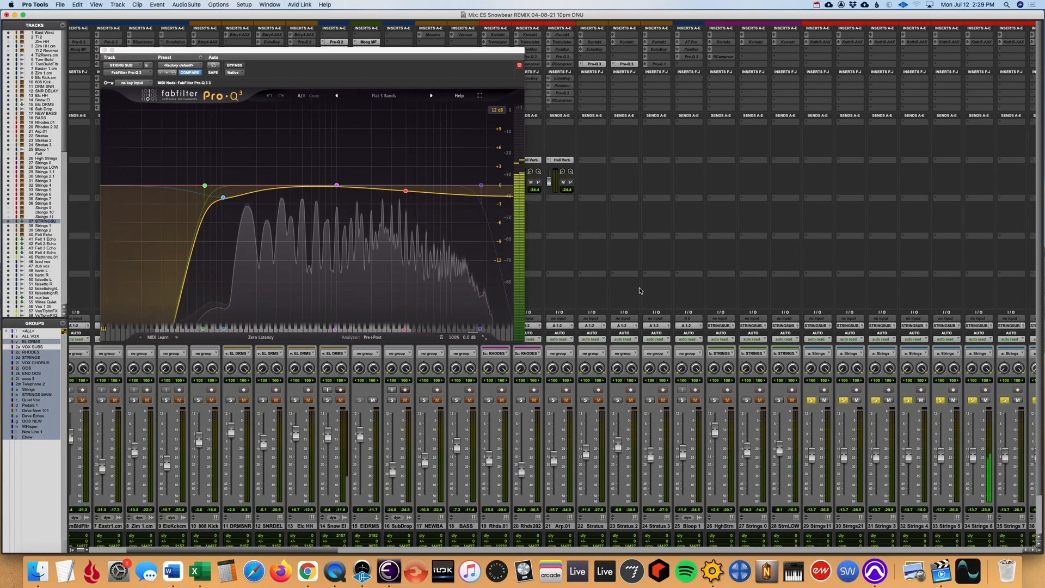
# - Inspect the RCompressor insert and the Hall Verb send on the STRING SUB channel
pyautogui.hscroll(5, 626, 287)
pyautogui.hscroll(5, 630, 289)
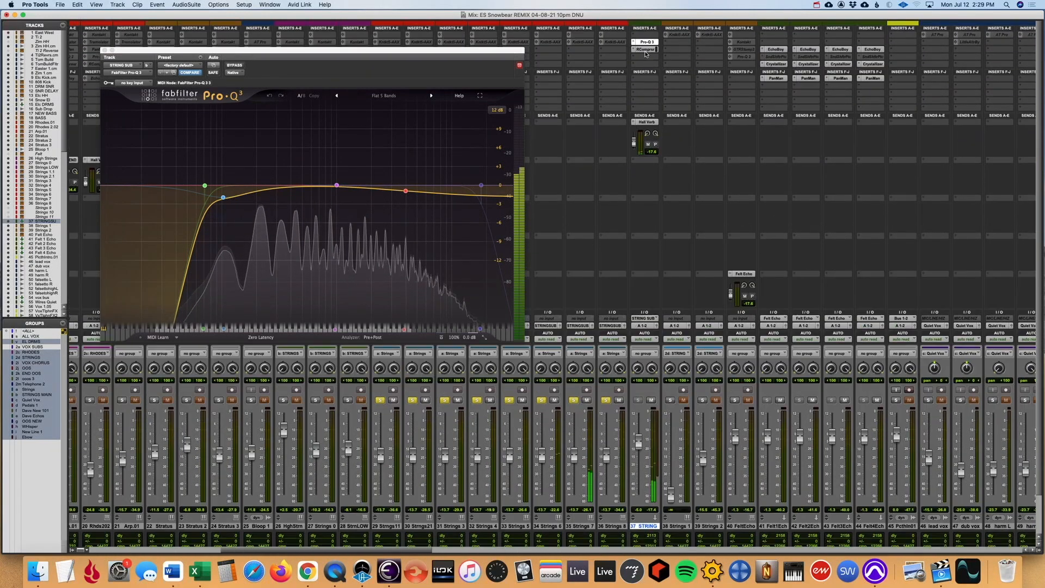
pyautogui.click(645, 49)
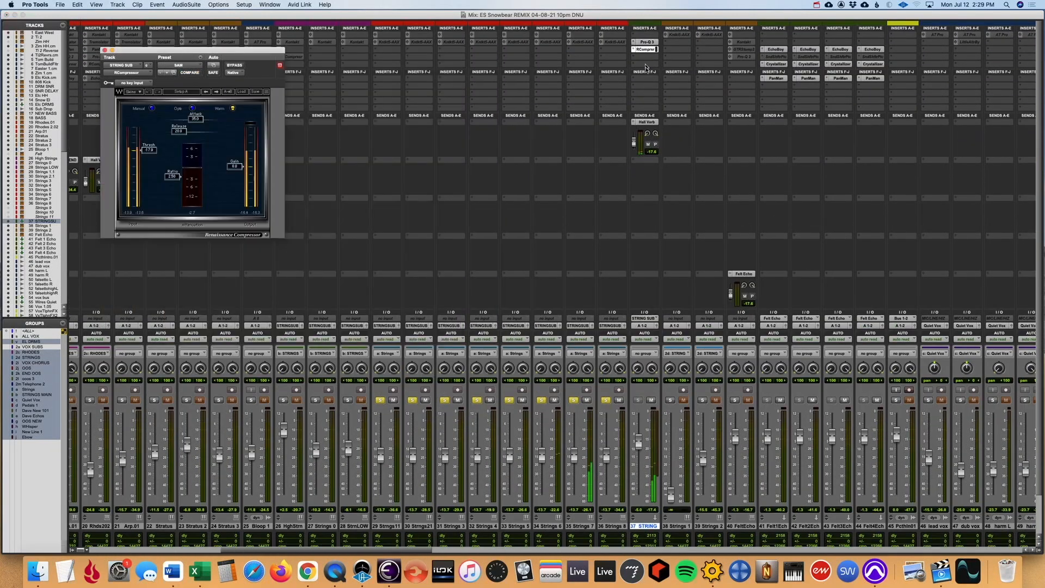
pyautogui.click(652, 123)
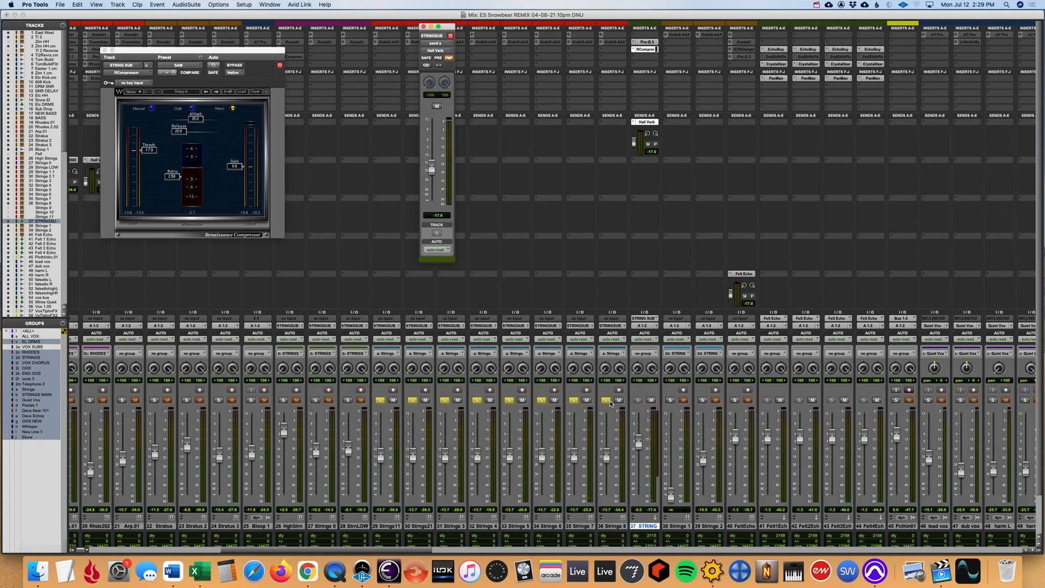
# - Unsolo the Strings 1.1 to Strings 8 tracks, solo Strings 1 and Strings 2, and return to the Edit window
pyautogui.click(610, 402)
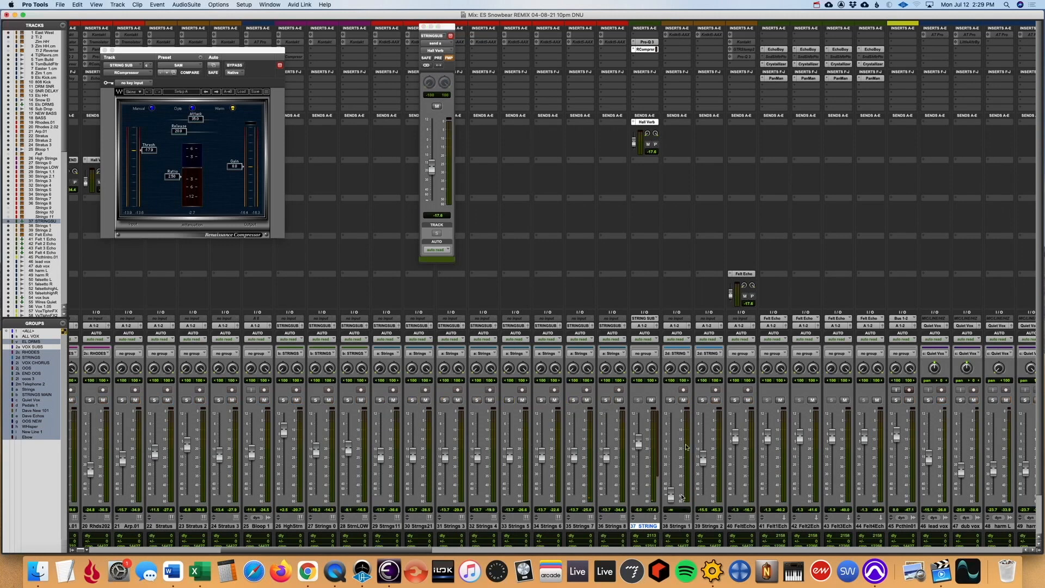
pyautogui.click(671, 400)
pyautogui.press('super+equal')
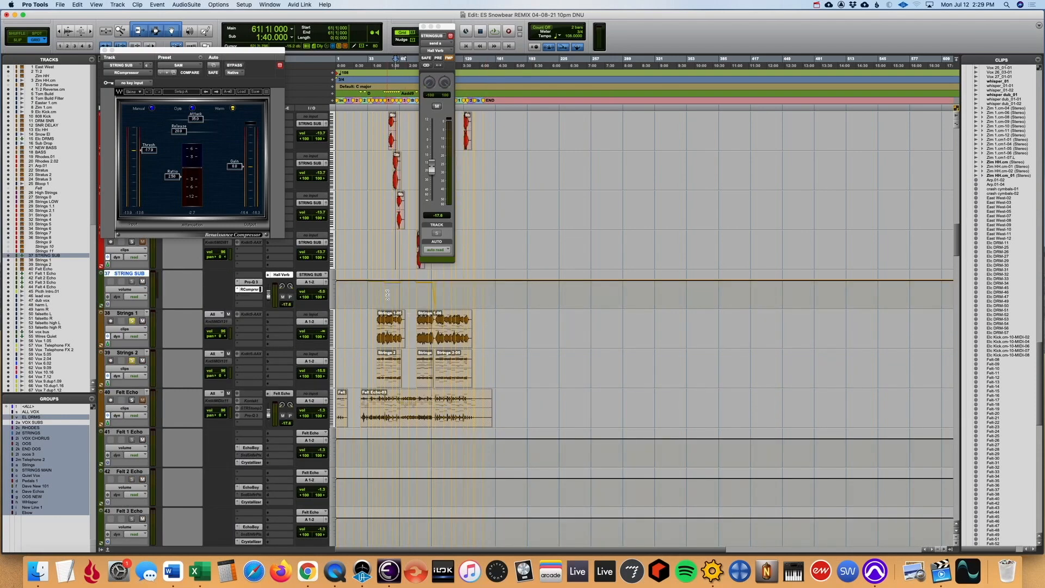
# - Audition the soloed Strings 1 and Strings 2 tracks briefly from bar 43 with a closer view of their clips
pyautogui.press('super+bracketright')
pyautogui.press('super+bracketright')
pyautogui.press('space')
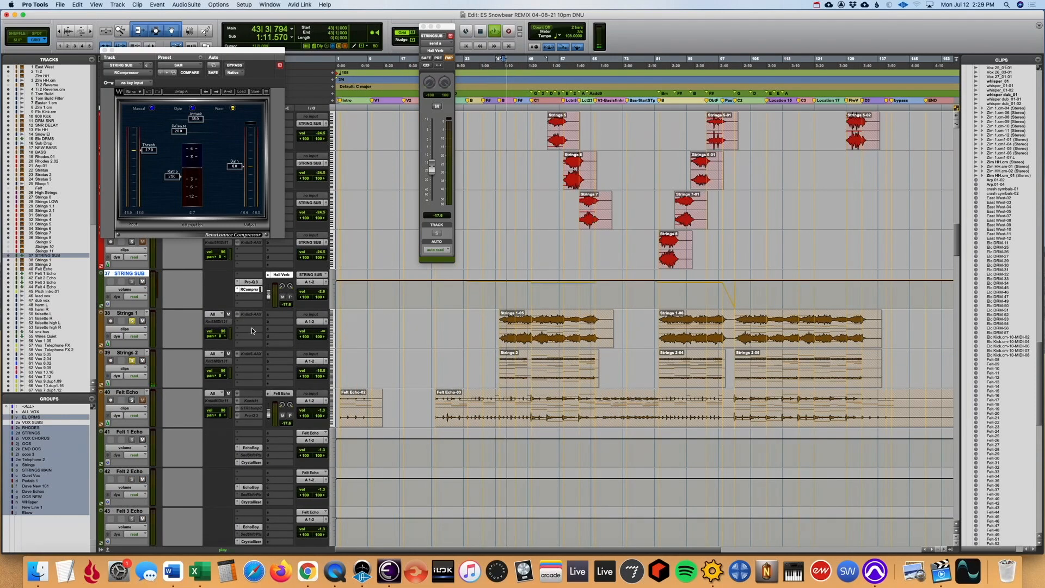
pyautogui.press('space')
# - Unfreeze the Strings 1 track and check the Chamber Grid patch in its Kontakt instrument
pyautogui.click(131, 315)
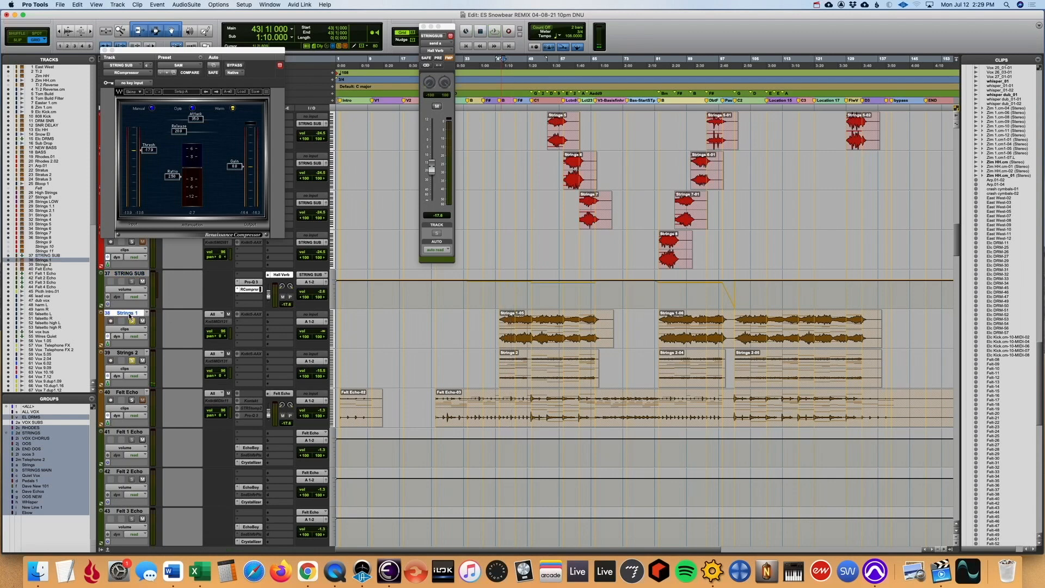
pyautogui.rightClick(131, 314)
pyautogui.click(153, 366)
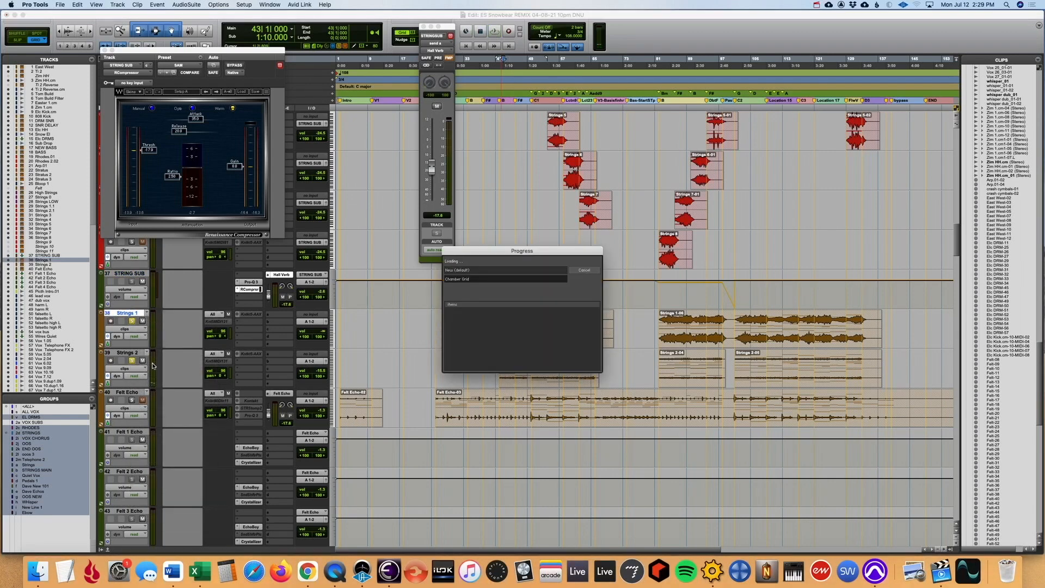
pyautogui.click(250, 314)
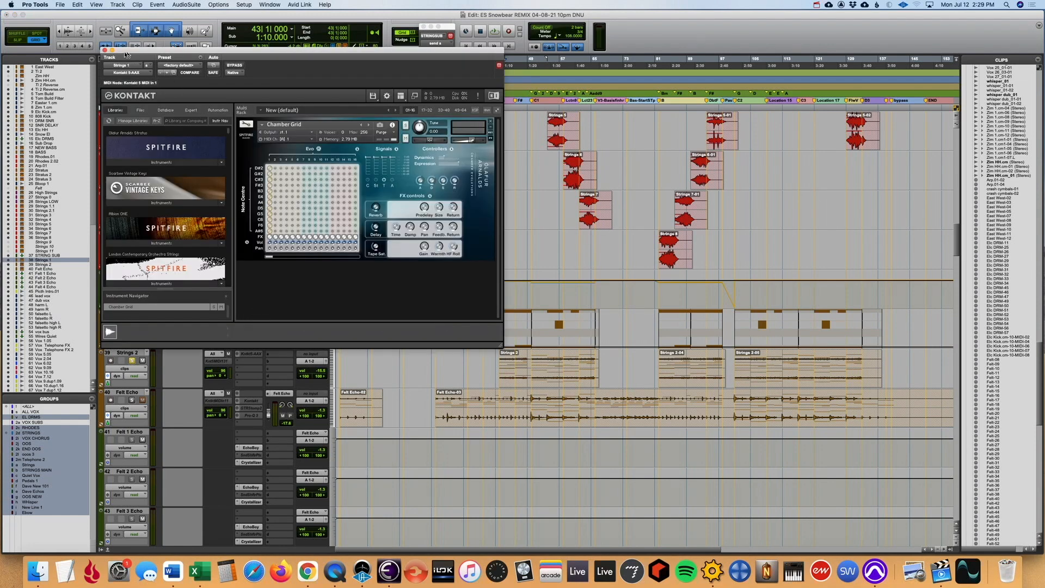
pyautogui.click(104, 50)
# - Play Strings 1 from bar 42 and display volume trim automation on Strings 1 and Strings 2
pyautogui.press('space')
pyautogui.press('space')
pyautogui.press('space')
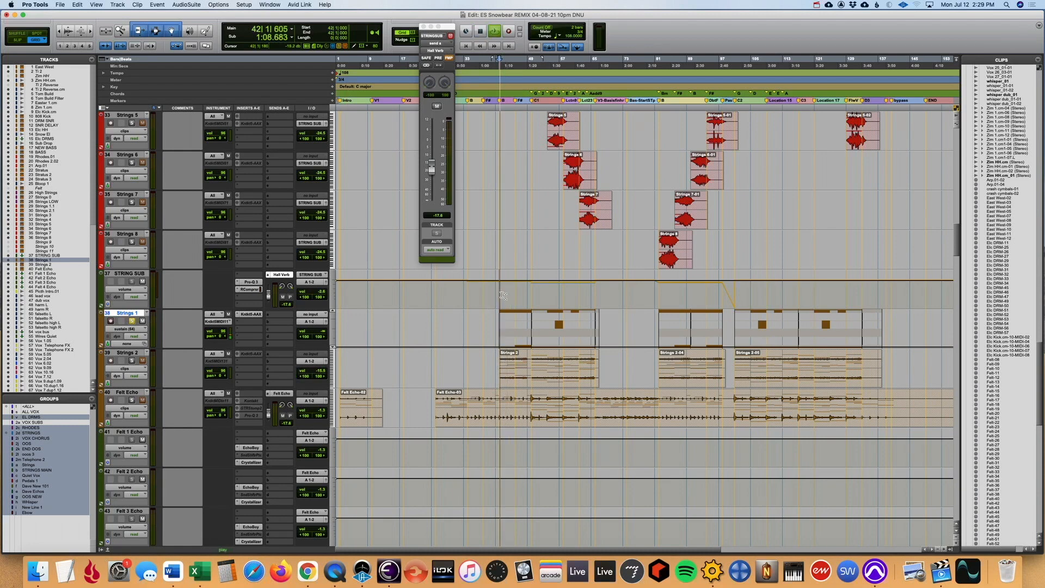
pyautogui.click(125, 329)
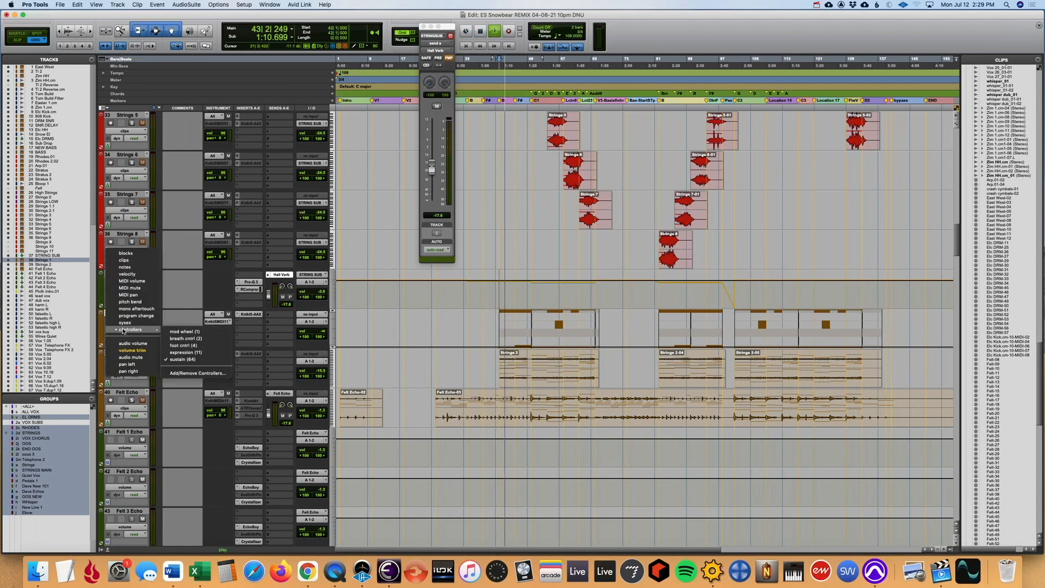
pyautogui.click(127, 351)
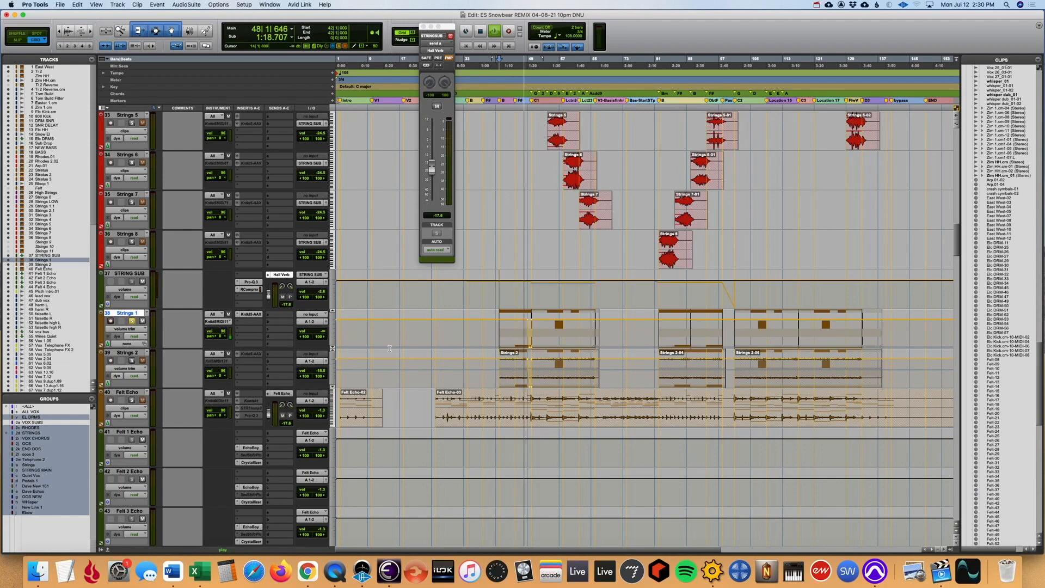
# - Stop playback with the position at bar 58 and undo the unfreezing of Strings 1
pyautogui.press('r')
pyautogui.click(448, 292)
pyautogui.press('t')
pyautogui.press('space')
pyautogui.press('super+z')
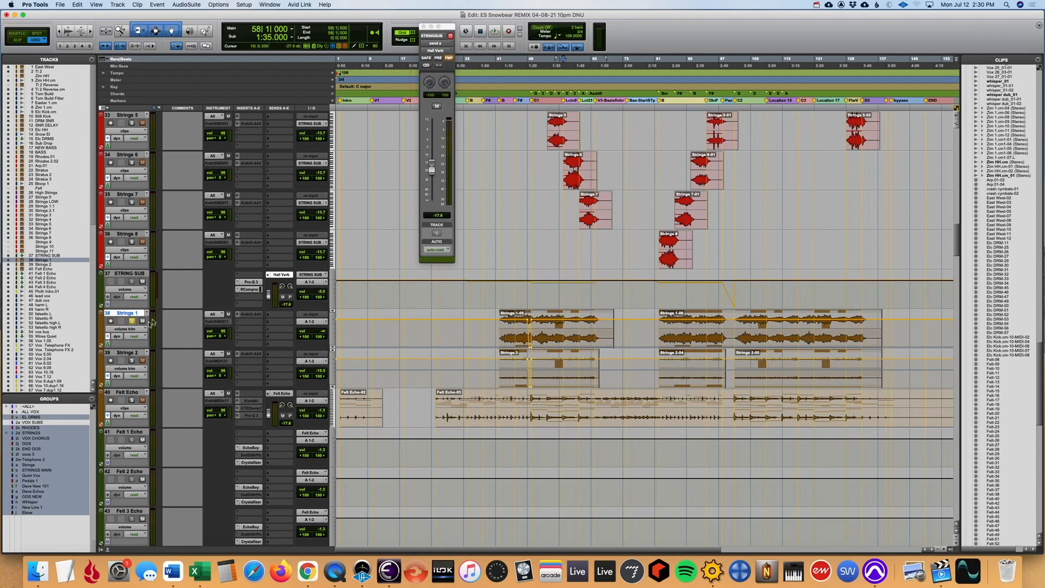
# - Place the playback position at bar 42 and audition the soloed Strings 1 track in short passes
pyautogui.click(132, 321)
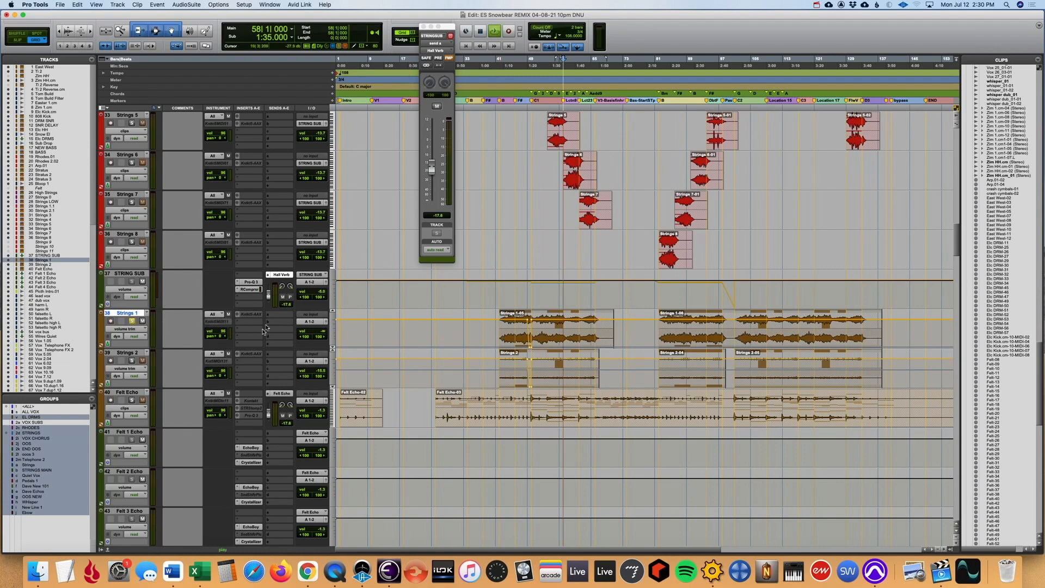
pyautogui.click(499, 293)
pyautogui.press('space')
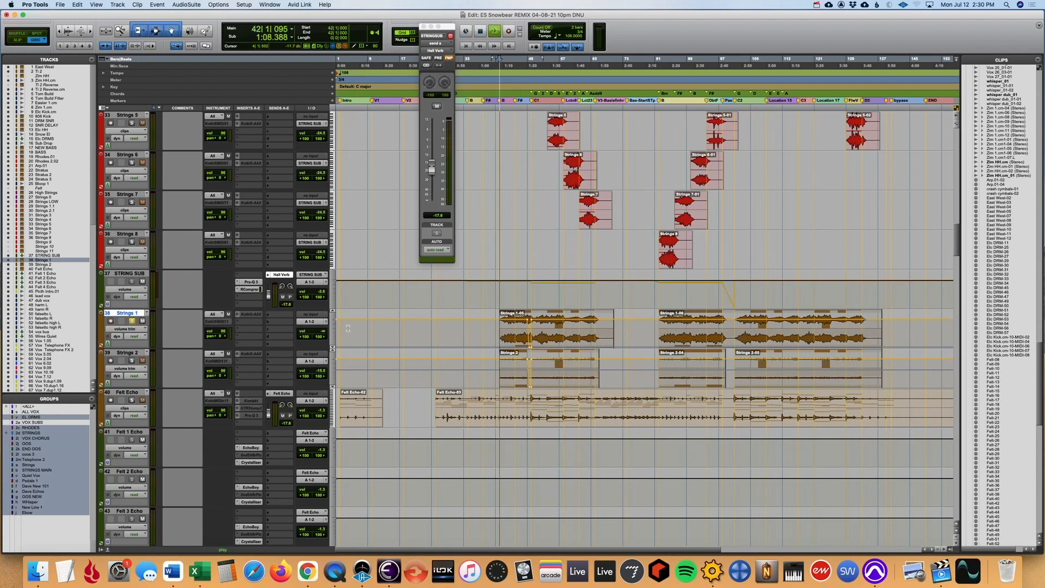
pyautogui.press('space')
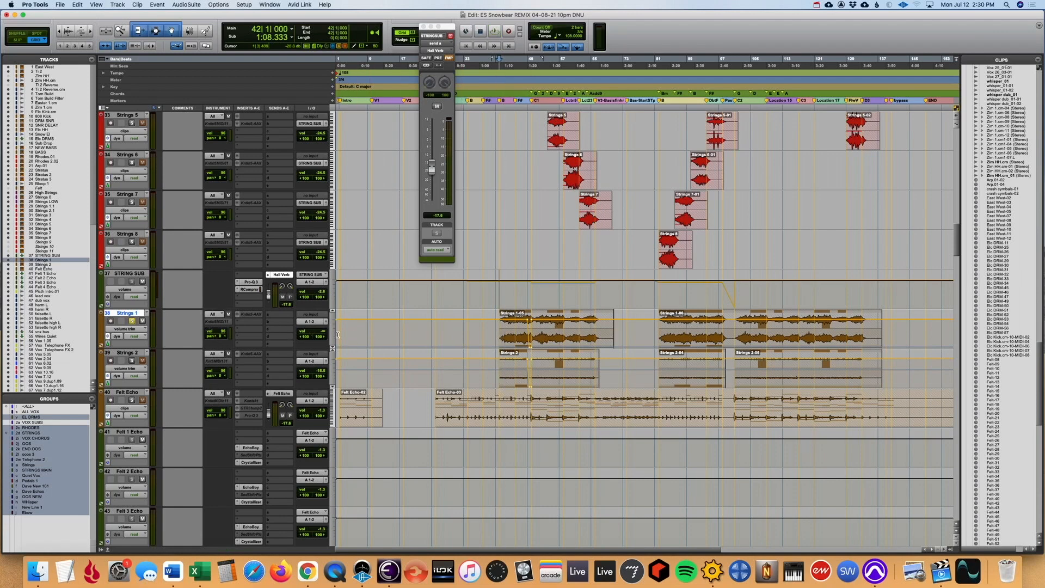
pyautogui.press('space')
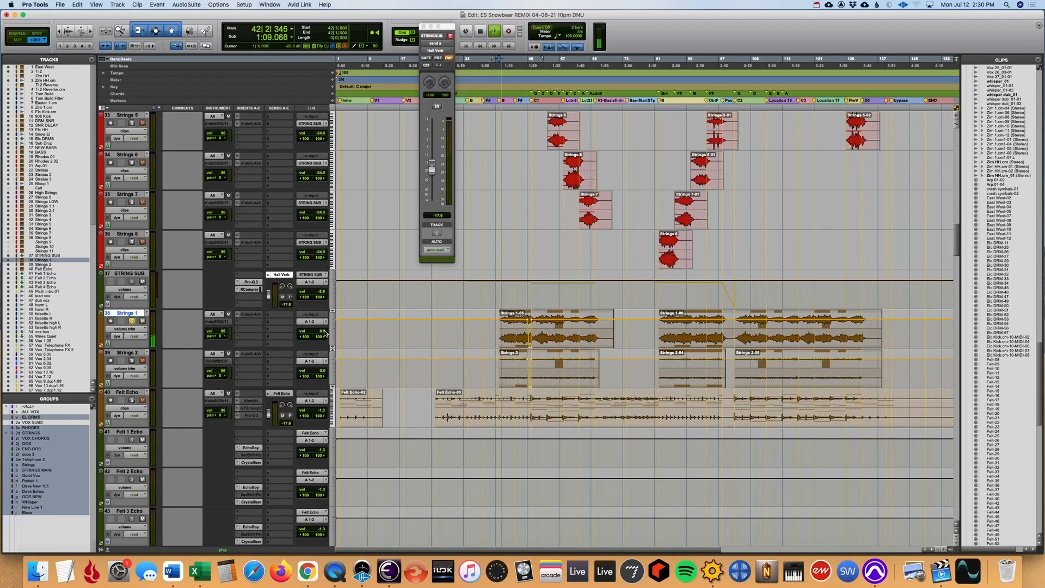
pyautogui.press('space')
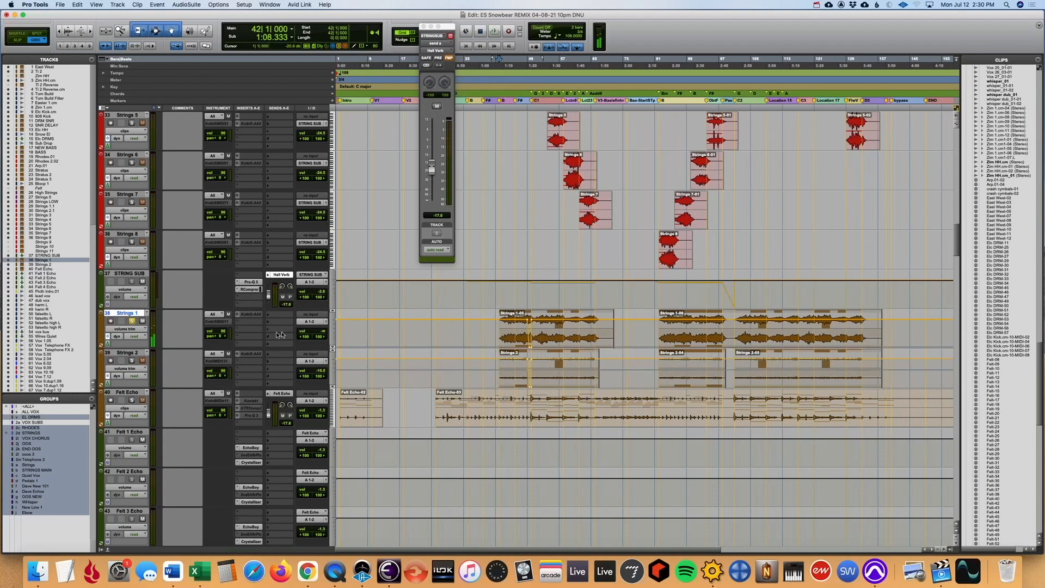
# - Solo the Strings 2 track in place of Strings 1 and audition it in one short pass
pyautogui.click(129, 353)
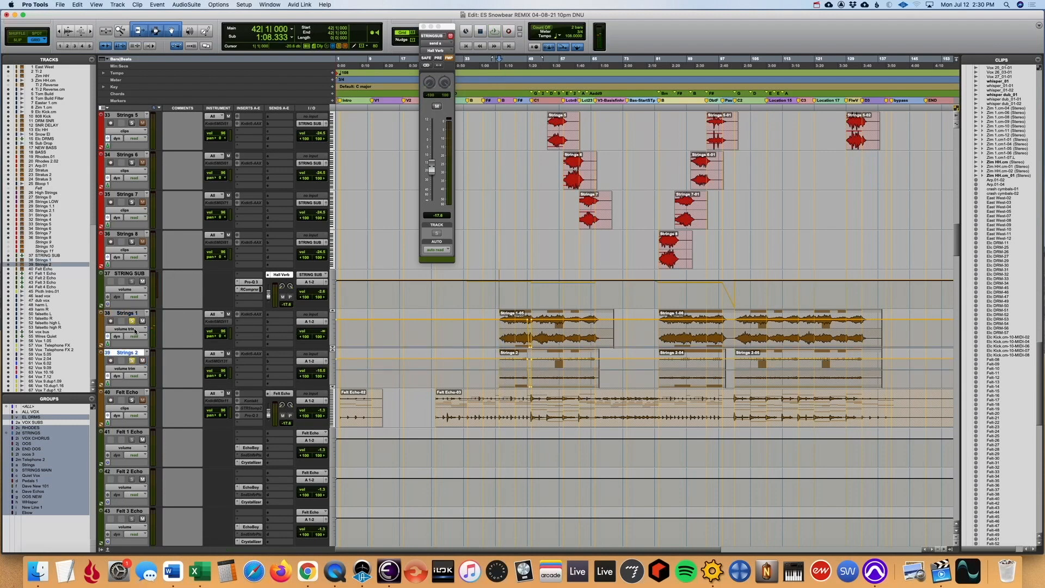
pyautogui.click(131, 360)
pyautogui.press('space')
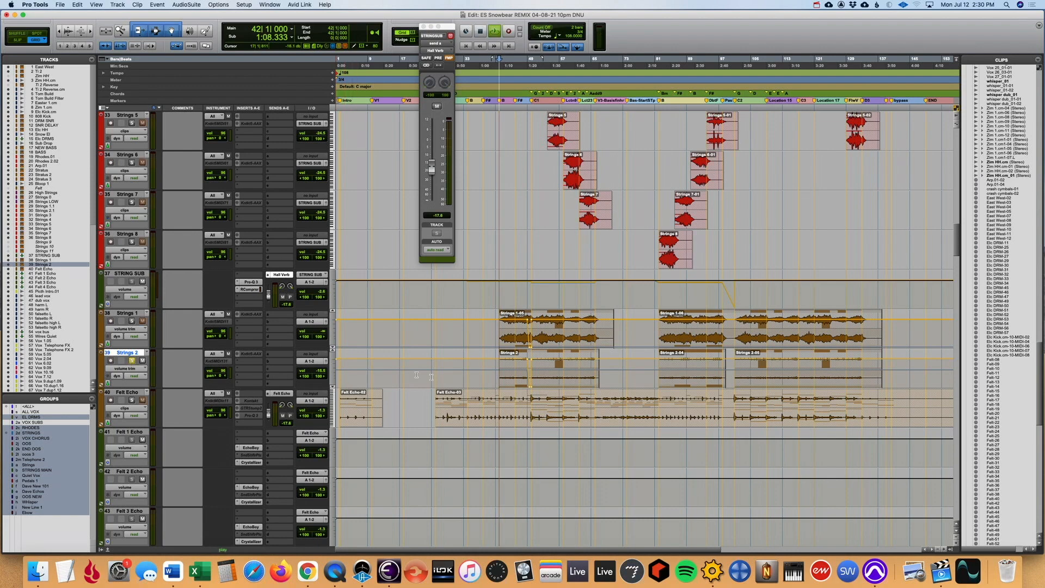
pyautogui.press('space')
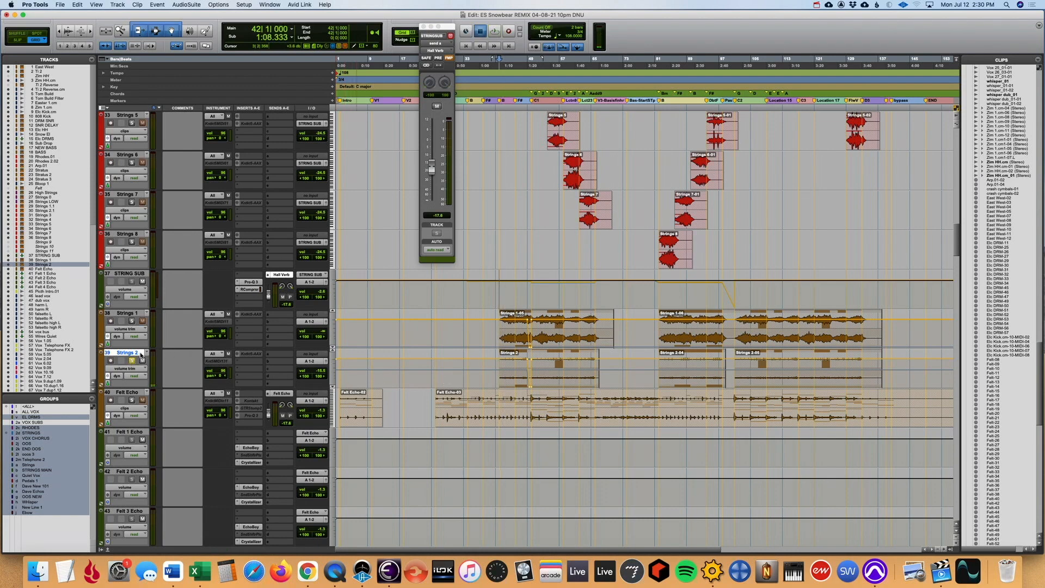
# - Unfreeze the Strings 2 track and play it while checking the Violas patch in its Kontakt instrument
pyautogui.rightClick(143, 352)
pyautogui.click(166, 406)
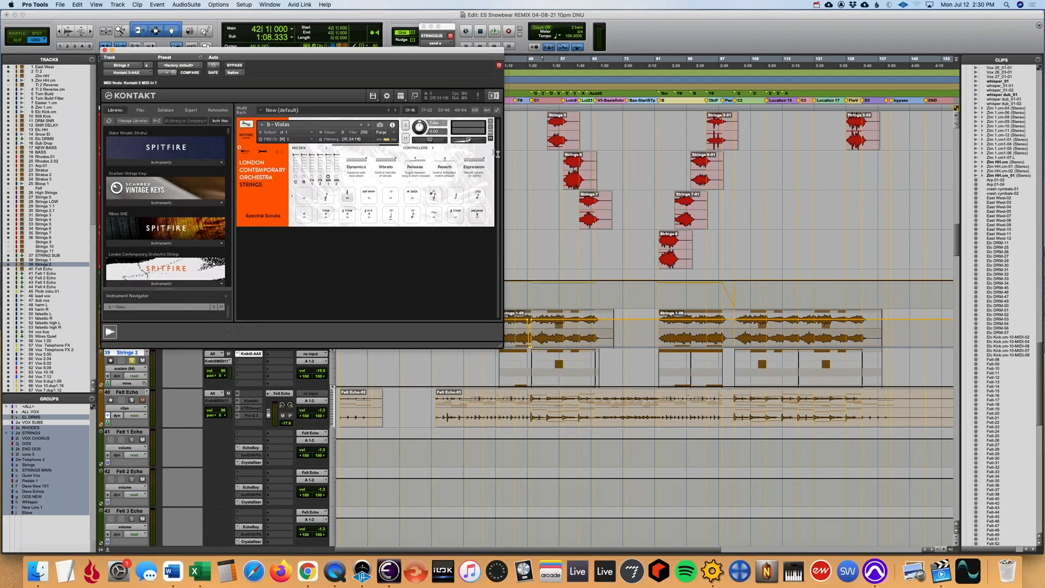
pyautogui.press('space')
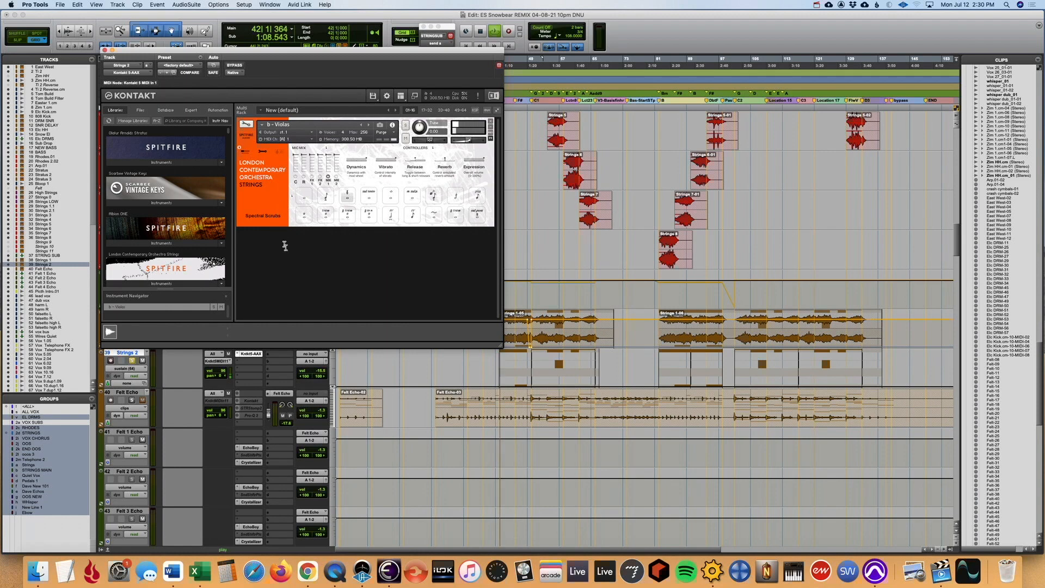
pyautogui.click(143, 370)
pyautogui.click(179, 399)
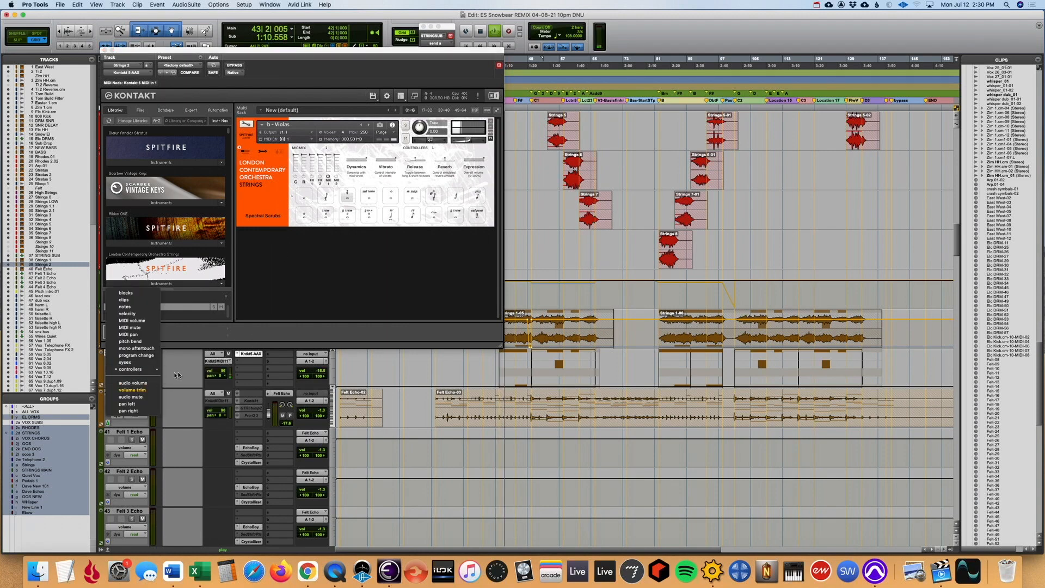
# - Stop playback, close the Kontakt window and undo the unfreezing of Strings 2
pyautogui.press('space')
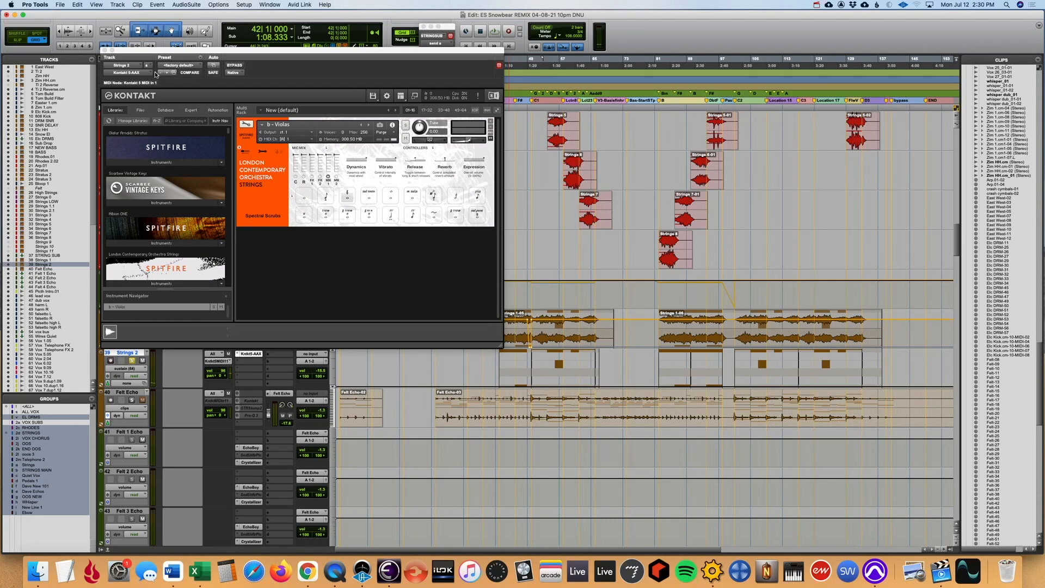
pyautogui.click(105, 50)
pyautogui.press('super+z')
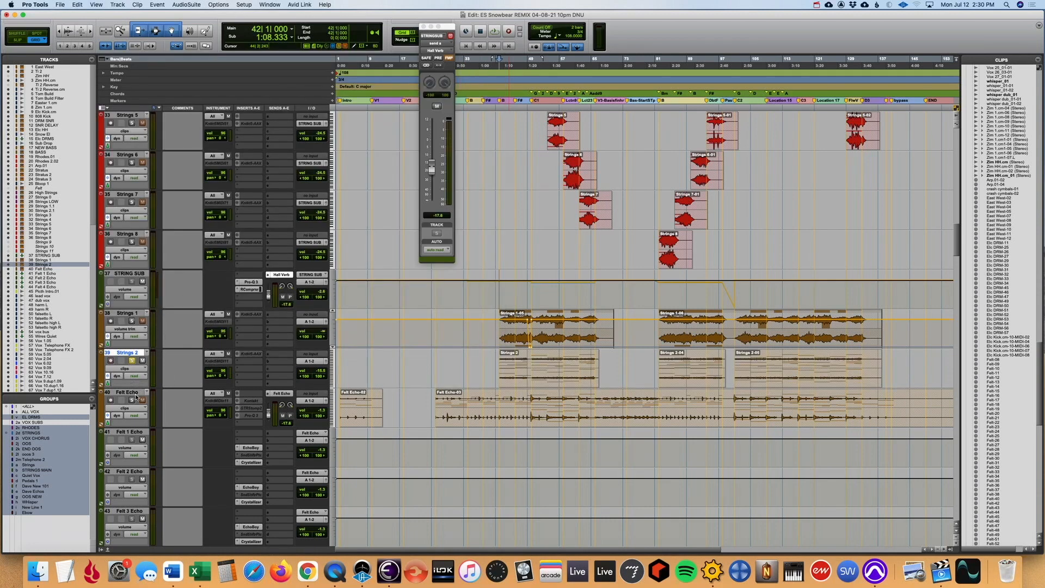
# - Solo the Felt Echo track and play it briefly
pyautogui.keyDown('super'); pyautogui.click(132, 399); pyautogui.keyUp('super')
pyautogui.press('space')
pyautogui.press('space')
# - Take Felt Echo out of solo and solo all strings tracks from High Strings to Strings 2
pyautogui.click(132, 361)
pyautogui.click(131, 400)
pyautogui.press('r')
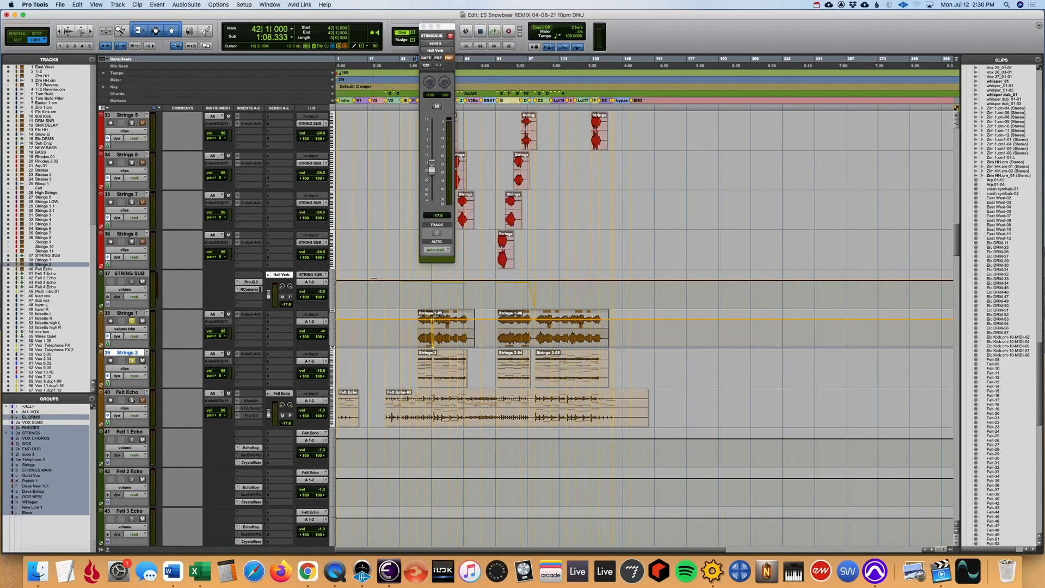
pyautogui.scroll(-2, 374, 279)
pyautogui.scroll(6, 374, 279)
pyautogui.scroll(3, 374, 278)
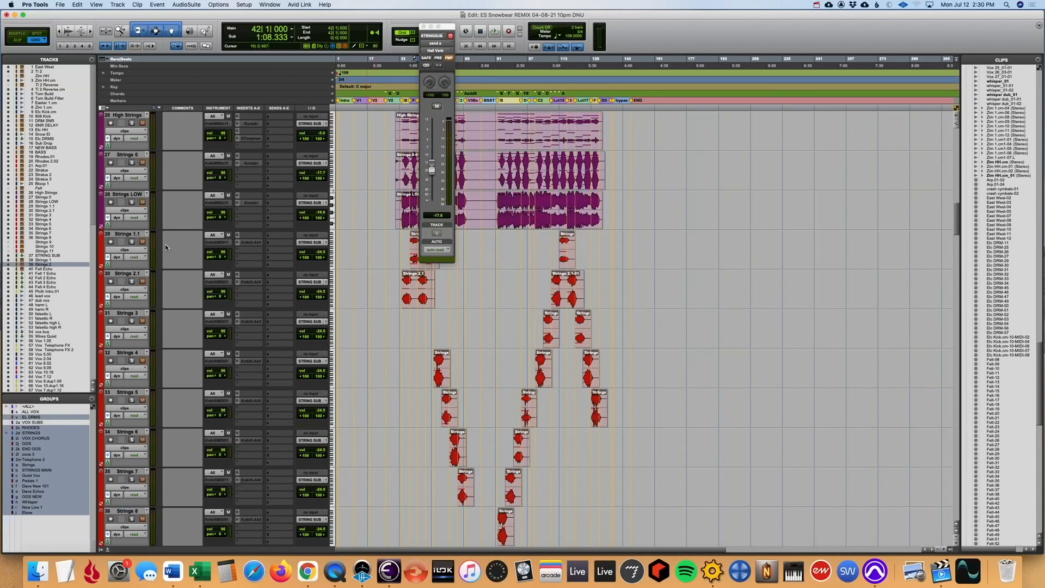
pyautogui.click(132, 241)
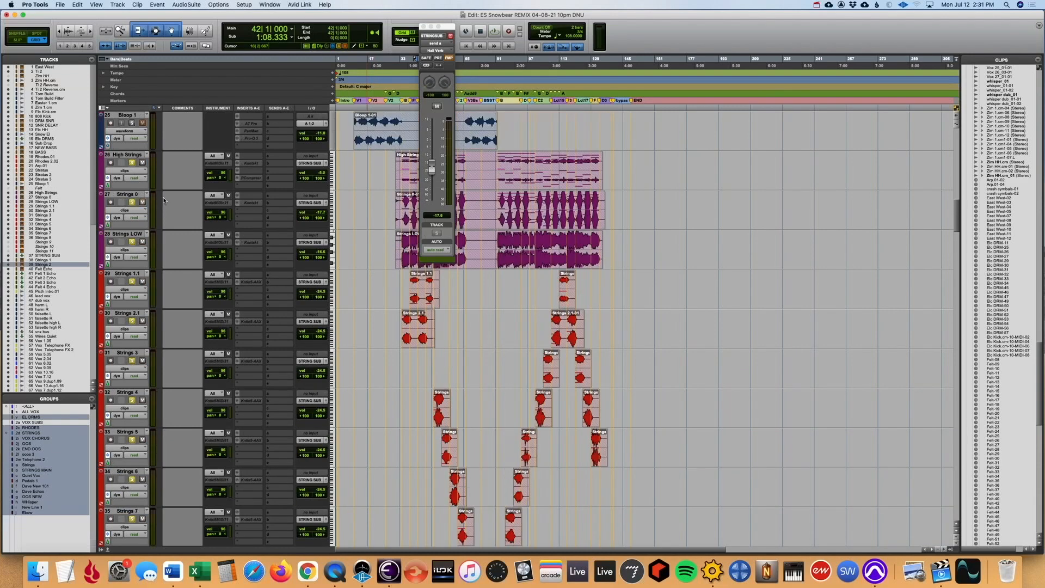
pyautogui.scroll(3, 164, 200)
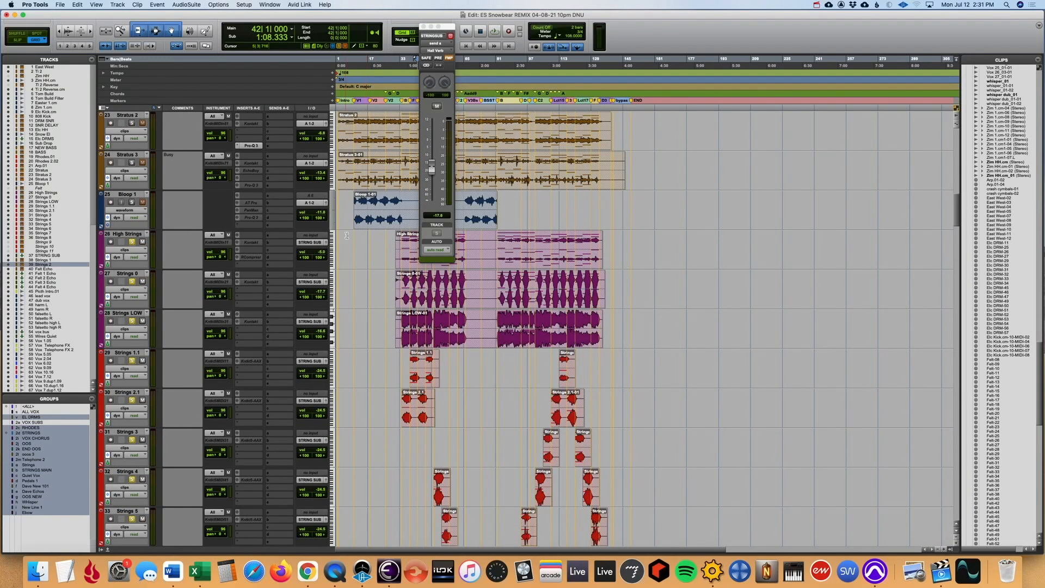
# - Play all the soloed strings from the start of the B section, where the Strings 8 clip begins
pyautogui.click(498, 360)
pyautogui.scroll(-9, 498, 360)
pyautogui.press('space')
pyautogui.scroll(-2, 498, 360)
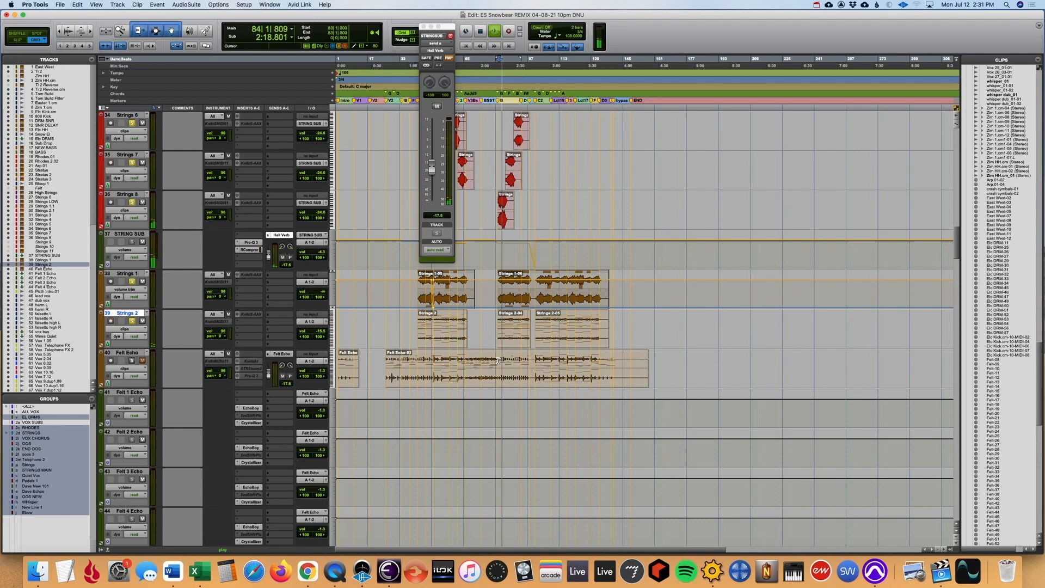
pyautogui.click(521, 202)
pyautogui.press('t')
pyautogui.press('t')
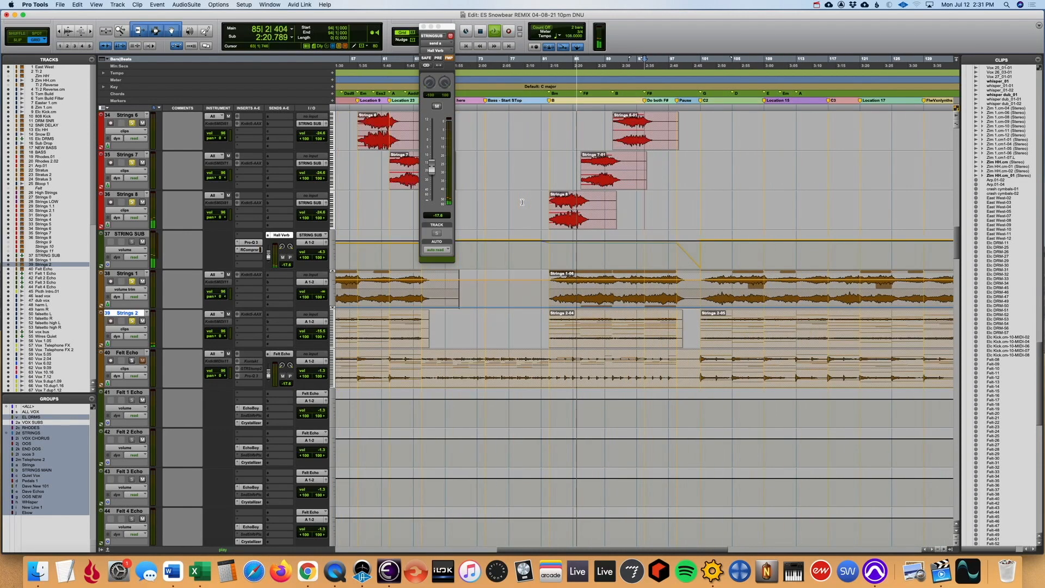
# - Examine how the clips are staggered across the strings tracks while they play, and stop playback
pyautogui.scroll(8, 522, 202)
pyautogui.press('r')
pyautogui.scroll(1, 669, 225)
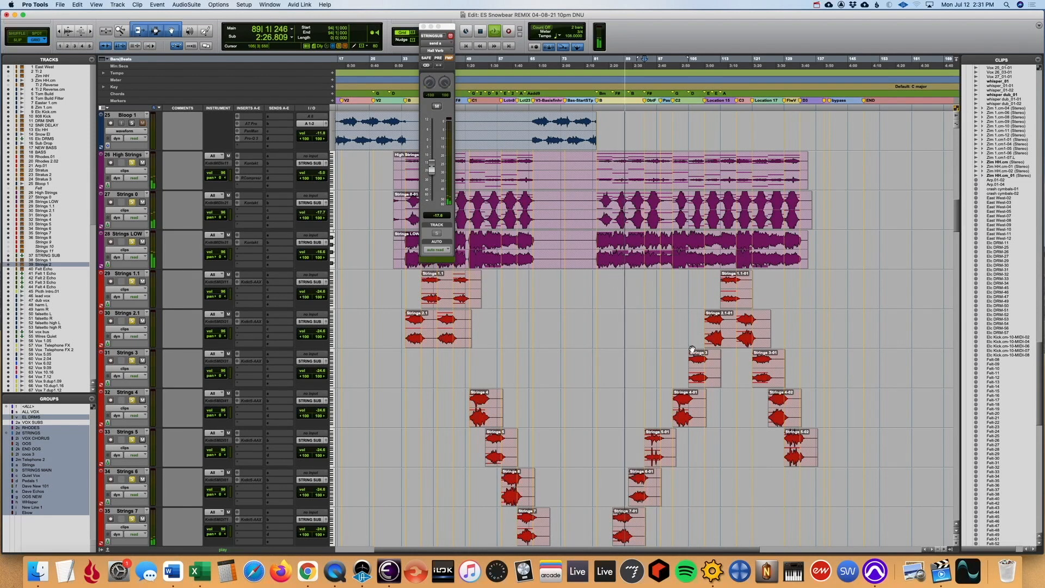
pyautogui.scroll(3, 688, 327)
pyautogui.scroll(-6, 683, 245)
pyautogui.scroll(2, 682, 228)
pyautogui.scroll(-8, 681, 228)
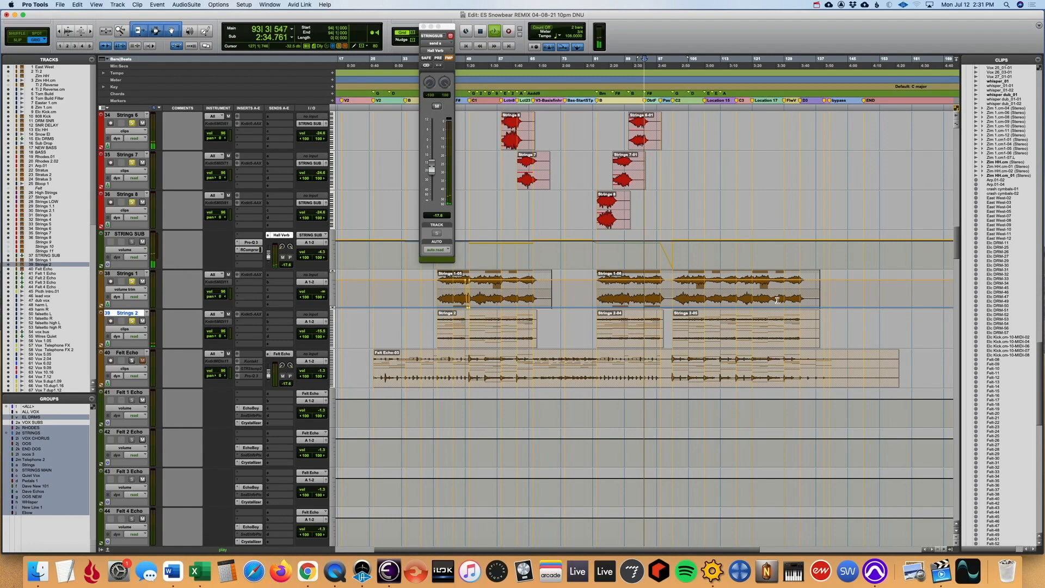
pyautogui.scroll(-3, 784, 326)
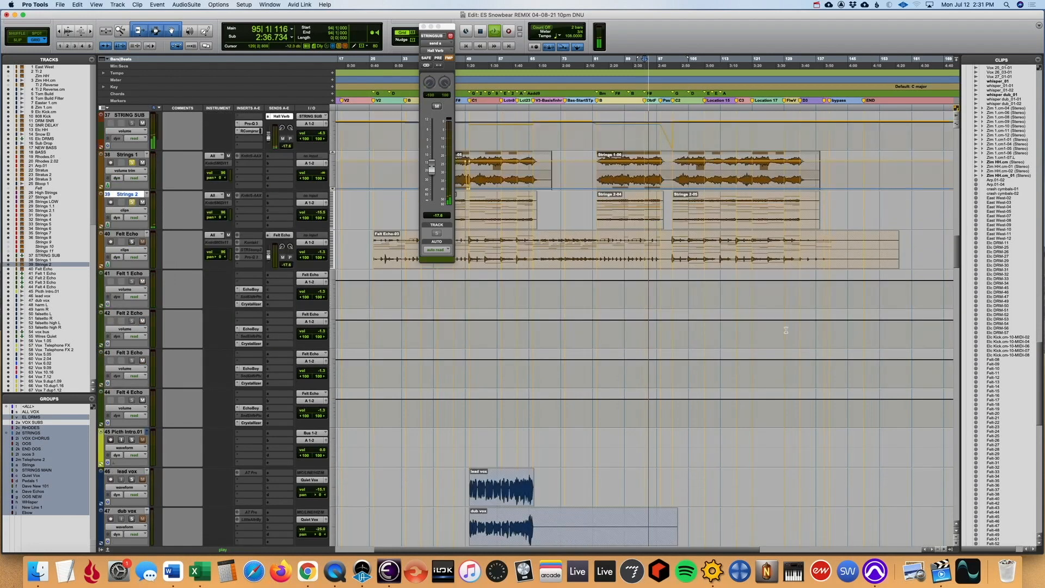
pyautogui.scroll(16, 786, 330)
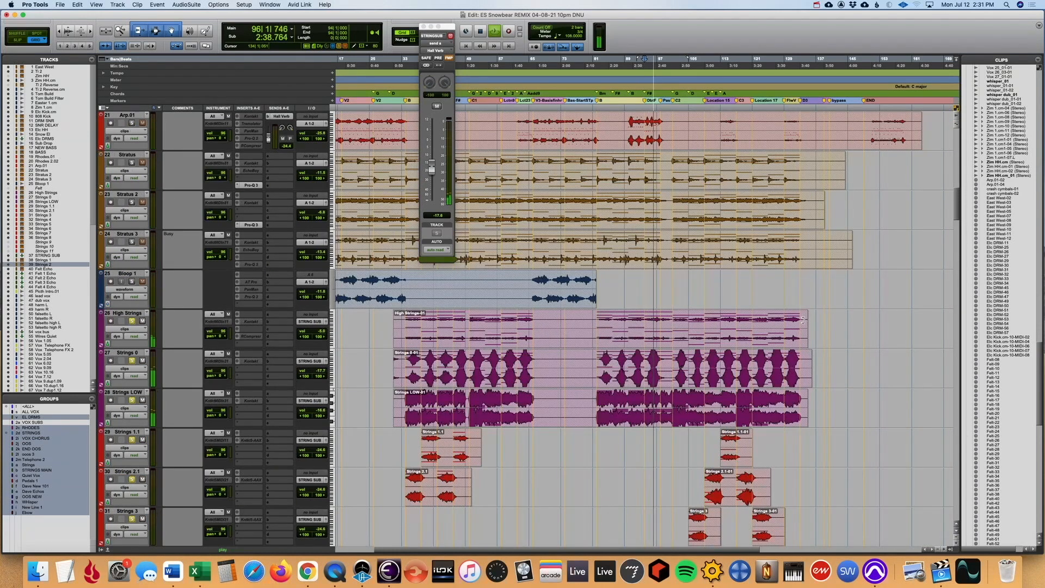
pyautogui.press('space')
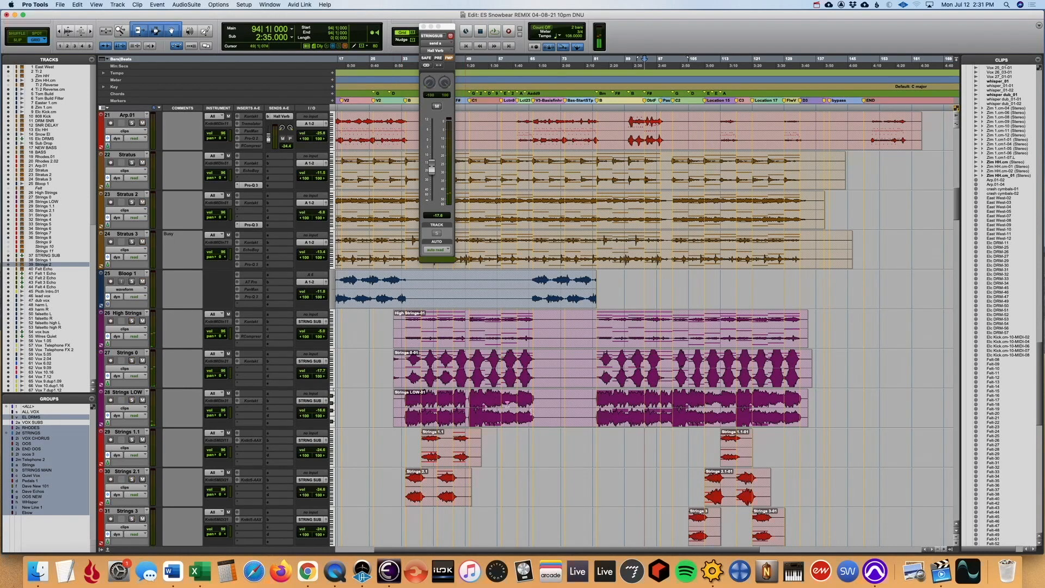
# - Solo only the Felt Echo track and play it from the C1 marker
pyautogui.scroll(2, 588, 427)
pyautogui.scroll(-15, 588, 428)
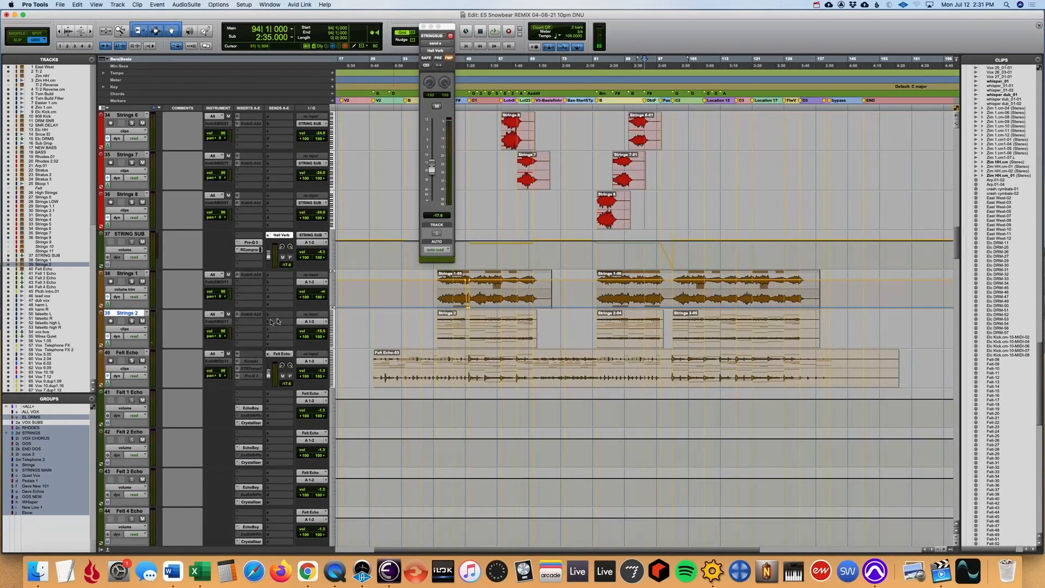
pyautogui.click(133, 361)
pyautogui.click(469, 407)
pyautogui.press('space')
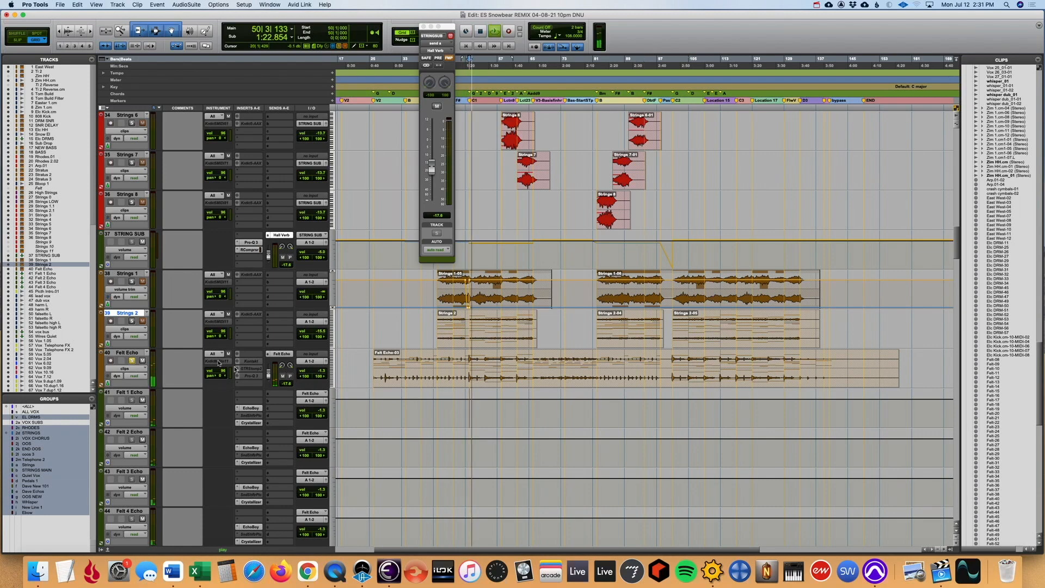
# - Bring the Felt Echo channel into view in the Mix window and close the floating Hall Verb send window
pyautogui.click(129, 353)
pyautogui.press('super+equal')
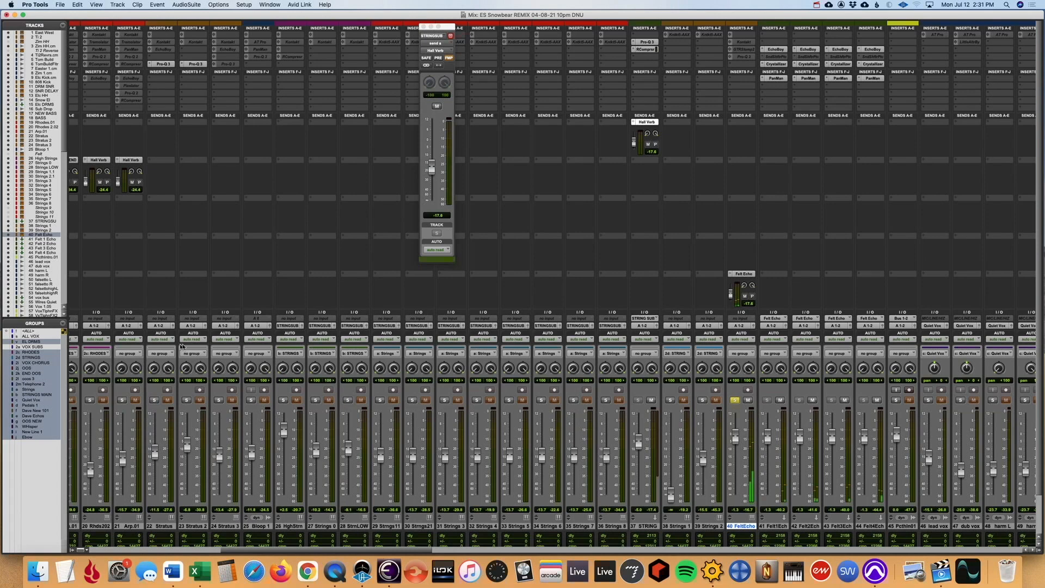
pyautogui.hscroll(10, 681, 271)
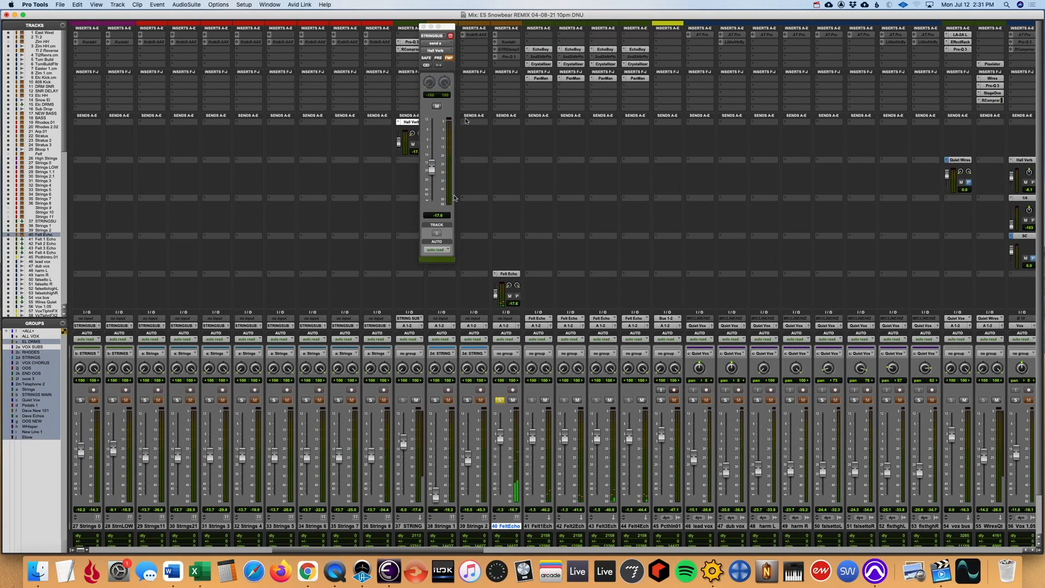
pyautogui.click(423, 27)
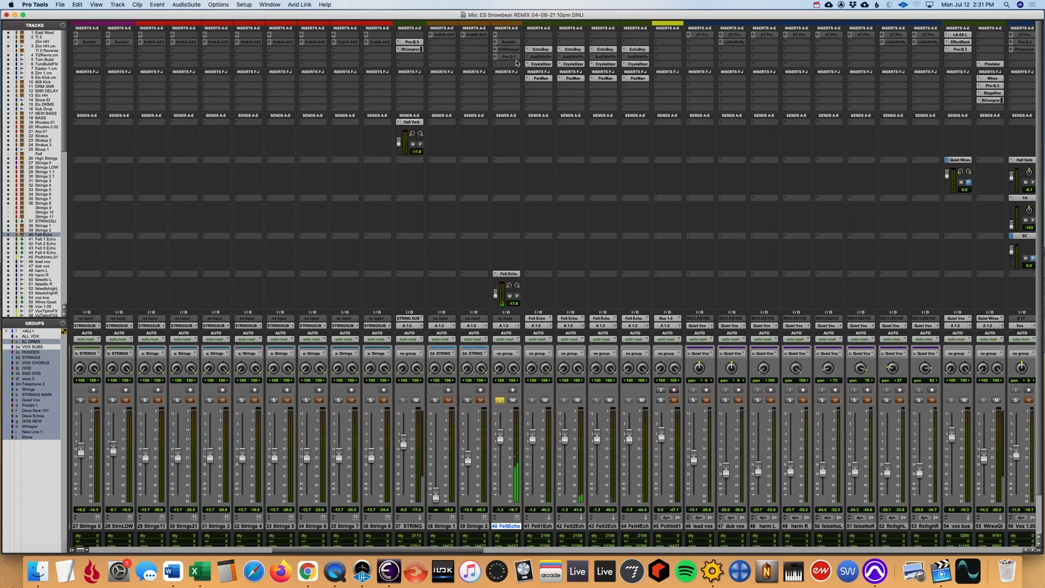
# - Unfreeze the Felt Echo track and check the Felt Grand Piano - Mixed patch in its Kontakt instrument
pyautogui.rightClick(515, 527)
pyautogui.click(546, 372)
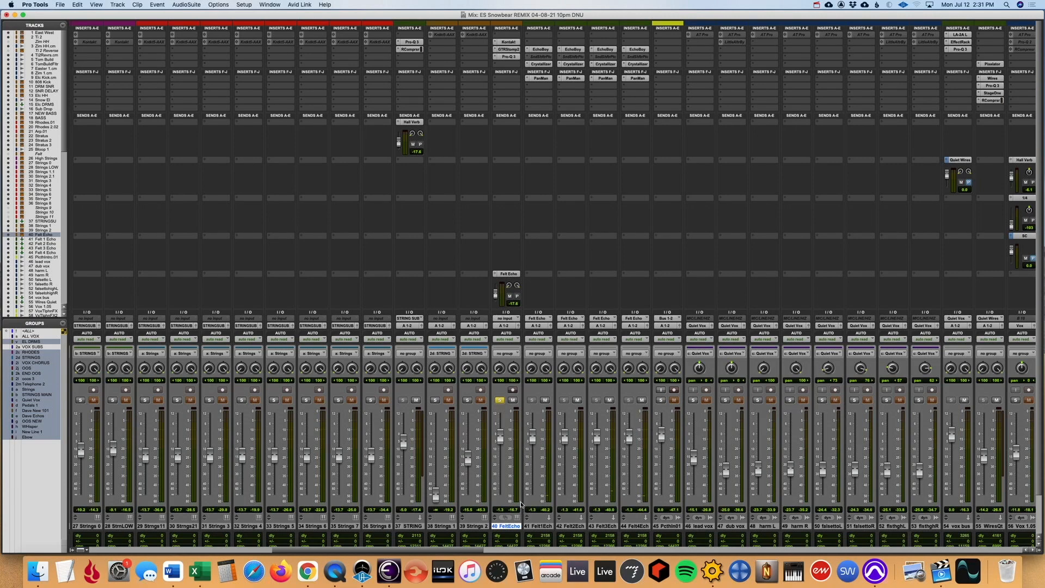
pyautogui.click(509, 42)
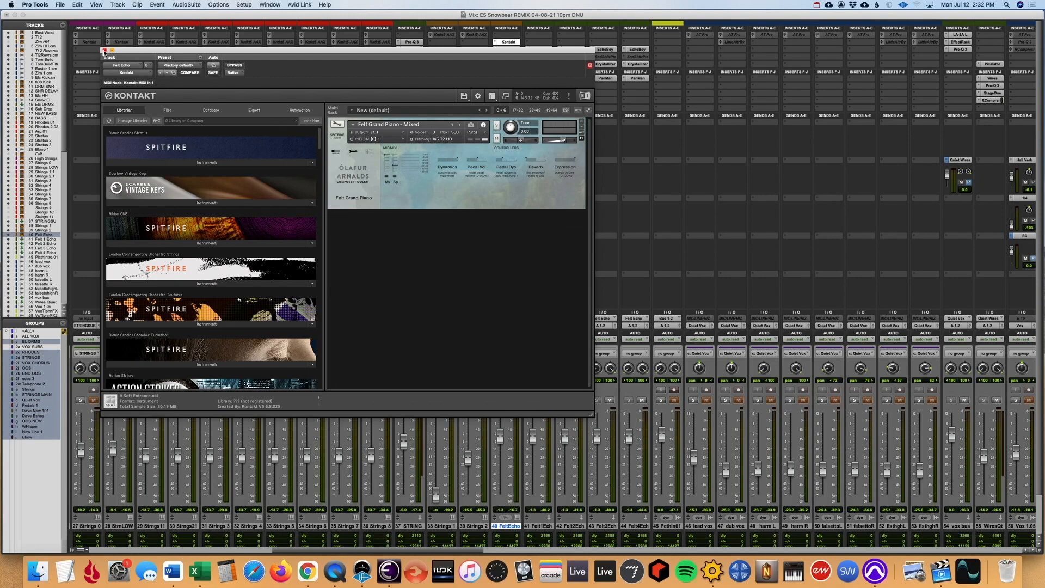
pyautogui.click(104, 50)
# - Bypass the GTR Stomp 2 effect on Felt Echo and mute the Felt 1 to Felt 4 Echo tracks
pyautogui.click(513, 52)
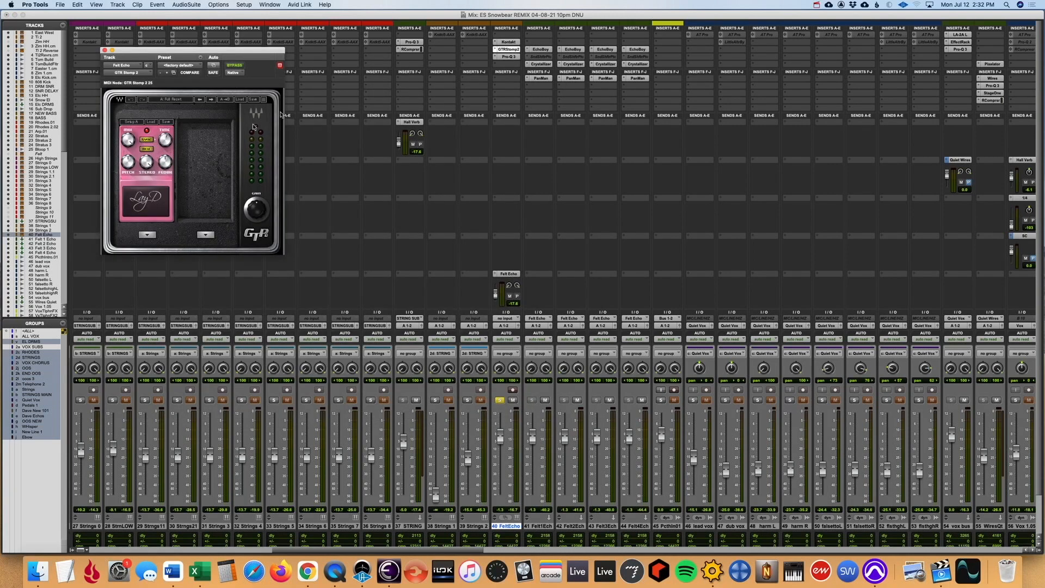
pyautogui.click(234, 65)
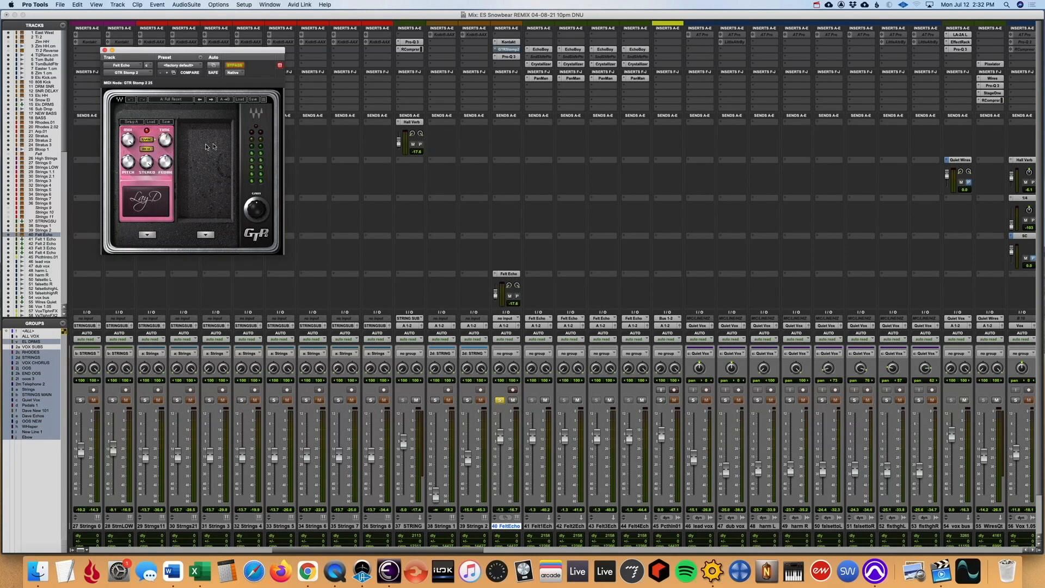
pyautogui.click(545, 400)
pyautogui.click(579, 401)
pyautogui.click(609, 400)
pyautogui.click(642, 401)
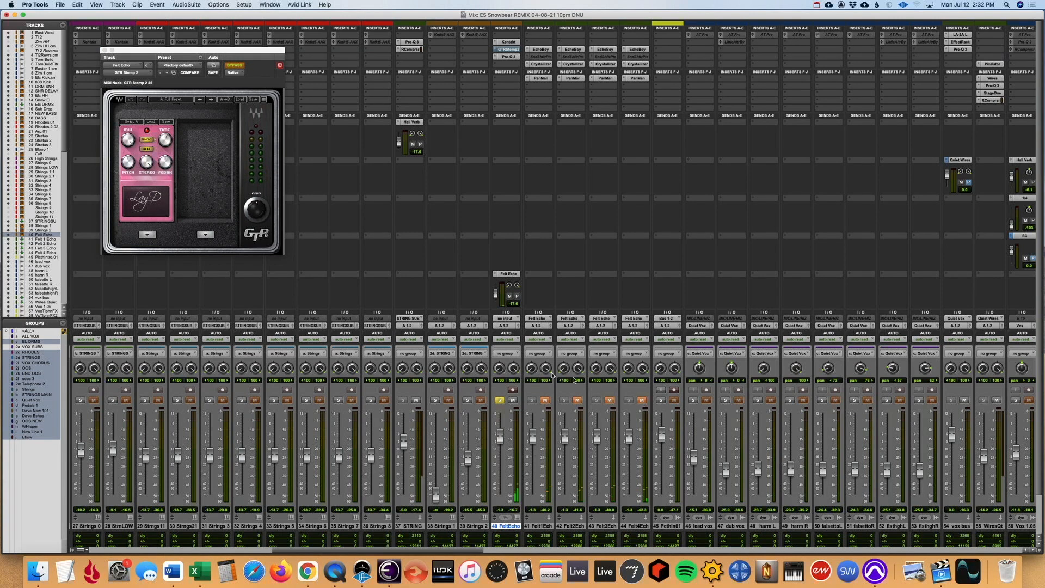
# - Examine the Pro-Q 3 equalizer curve on Felt Echo and return to the Edit window
pyautogui.click(509, 57)
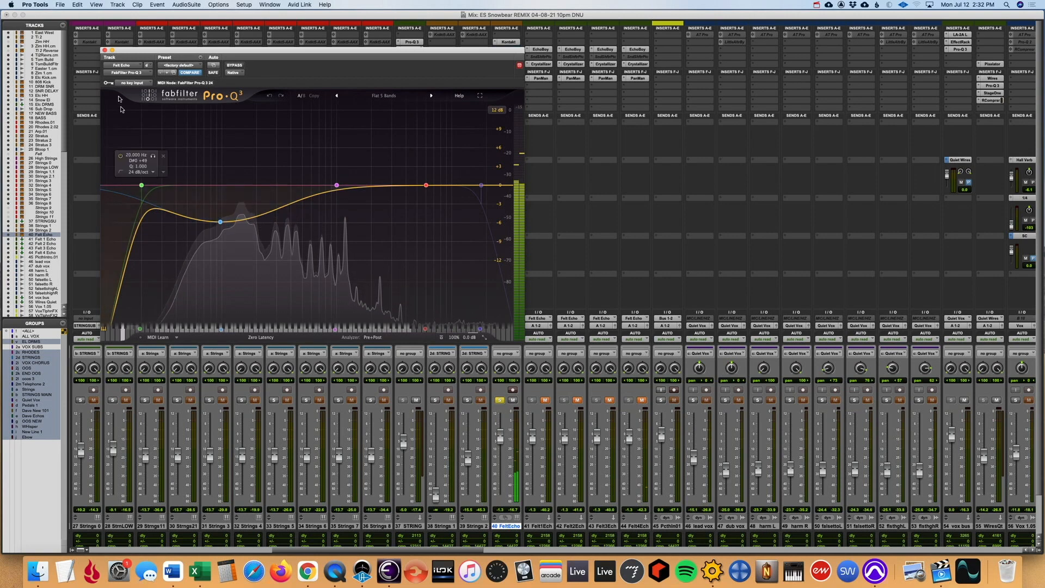
pyautogui.click(105, 50)
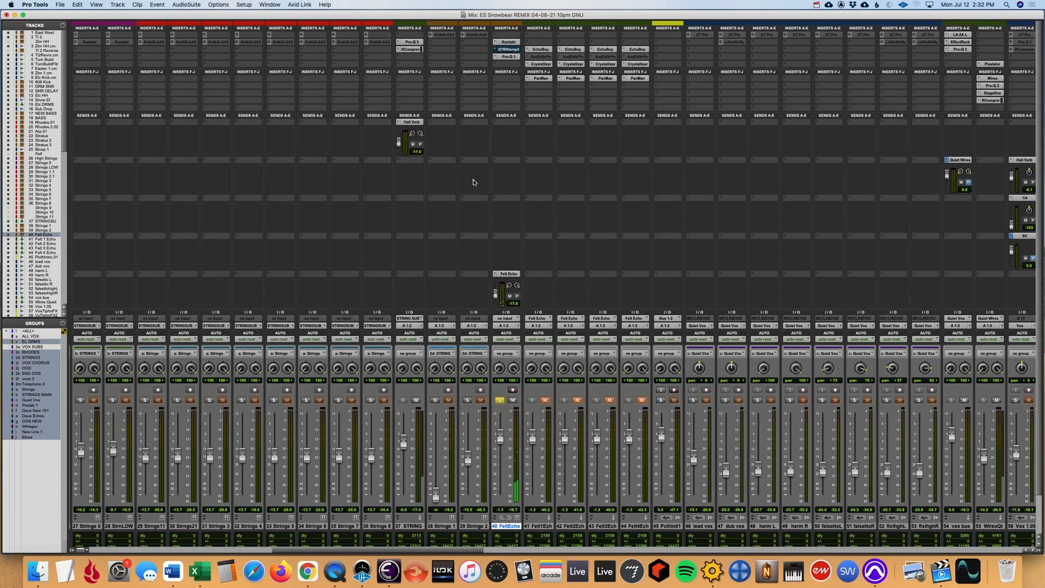
pyautogui.press('super+equal')
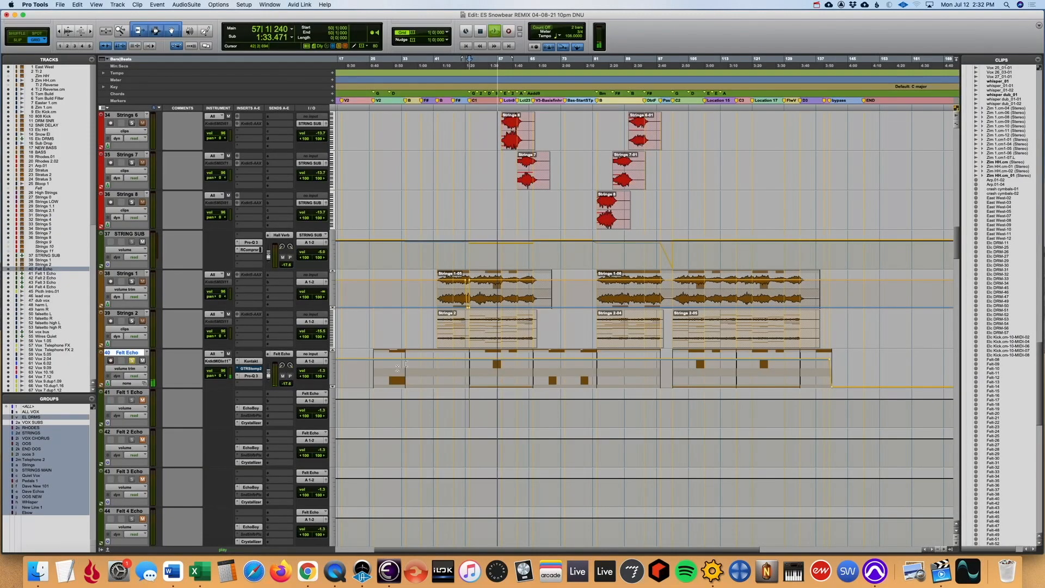
# - Switch the Felt Echo track view to clips and return to the Mix window
pyautogui.press('super+bracketleft')
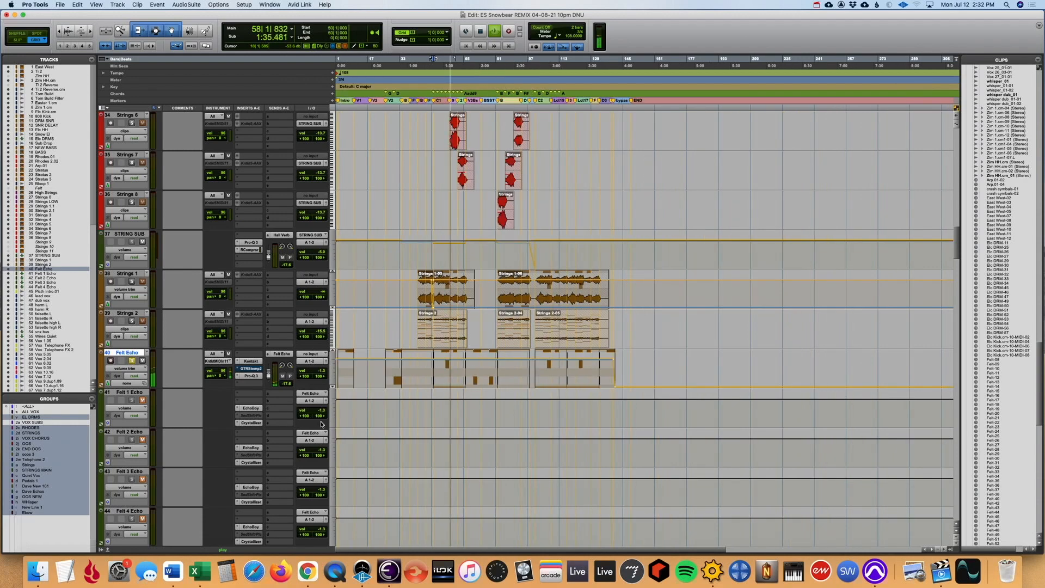
pyautogui.scroll(-2, 322, 424)
pyautogui.press('super+bracketright')
pyautogui.click(125, 329)
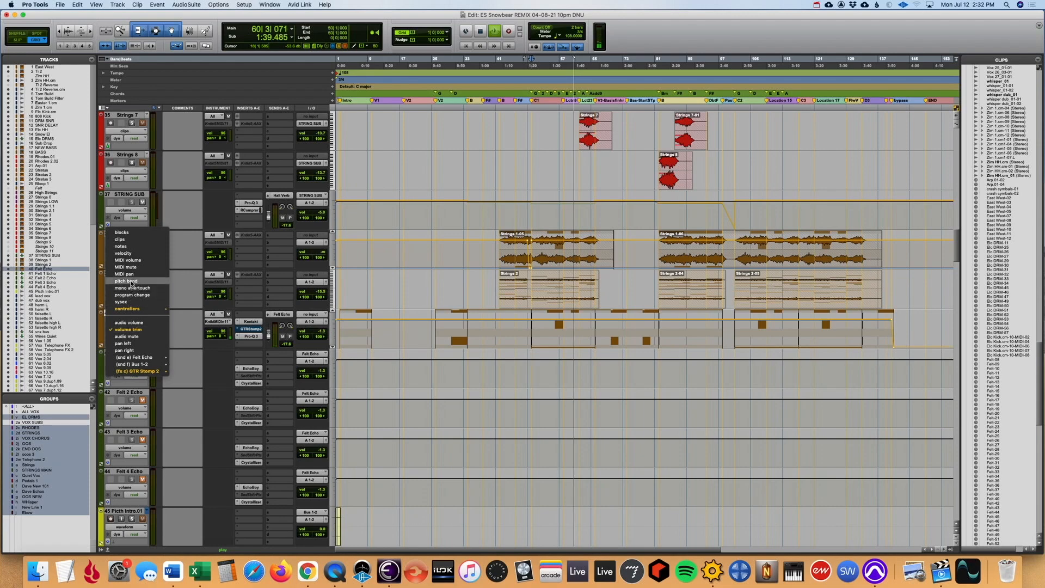
pyautogui.click(128, 238)
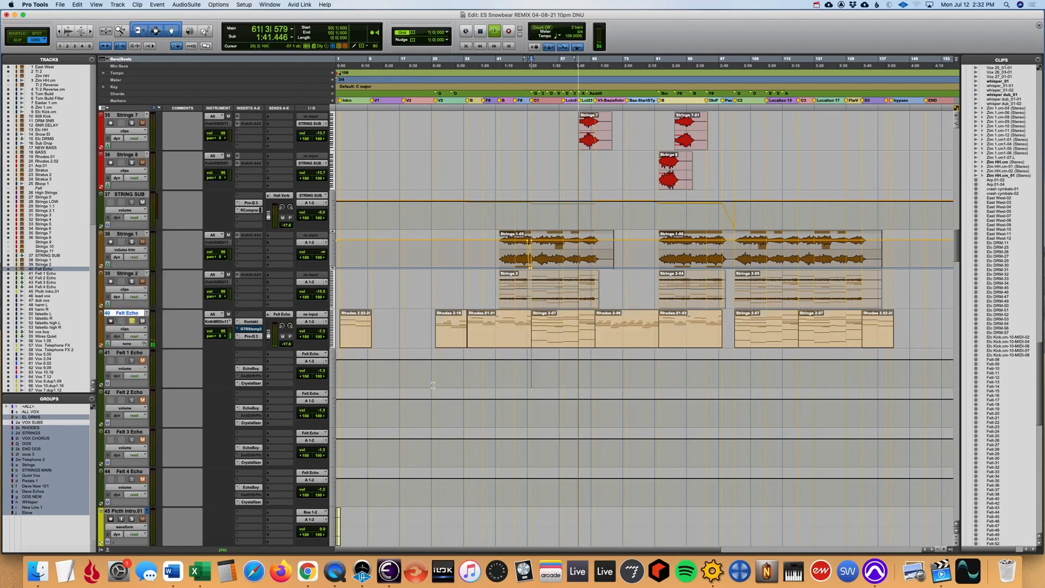
pyautogui.press('super+equal')
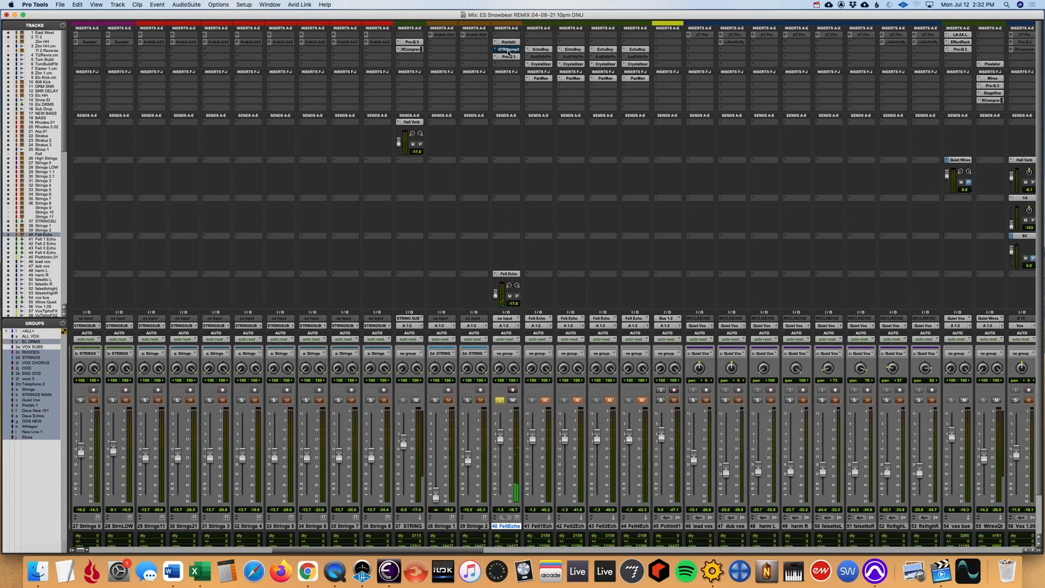
# - Show the Felt Echo track's GTR Stomp 2 Master Bypass automation in the Edit window
pyautogui.press('super+equal')
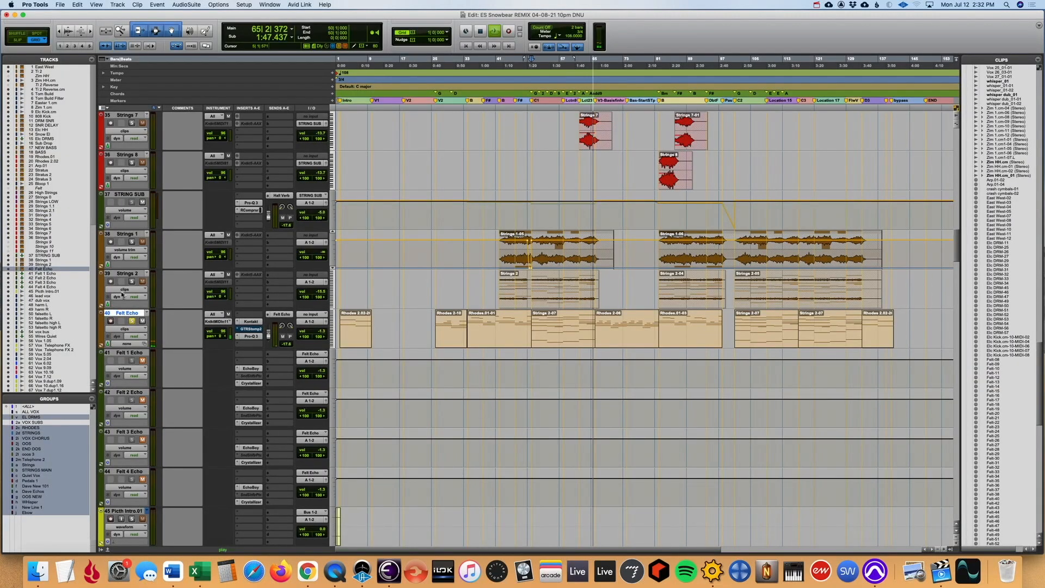
pyautogui.click(125, 328)
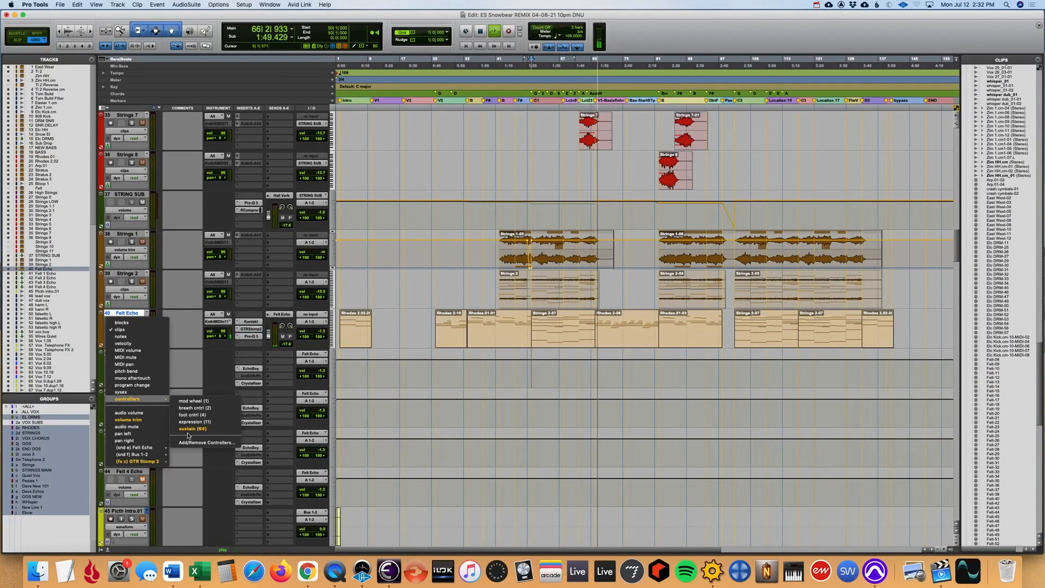
pyautogui.moveTo(152, 456)
pyautogui.click(186, 463)
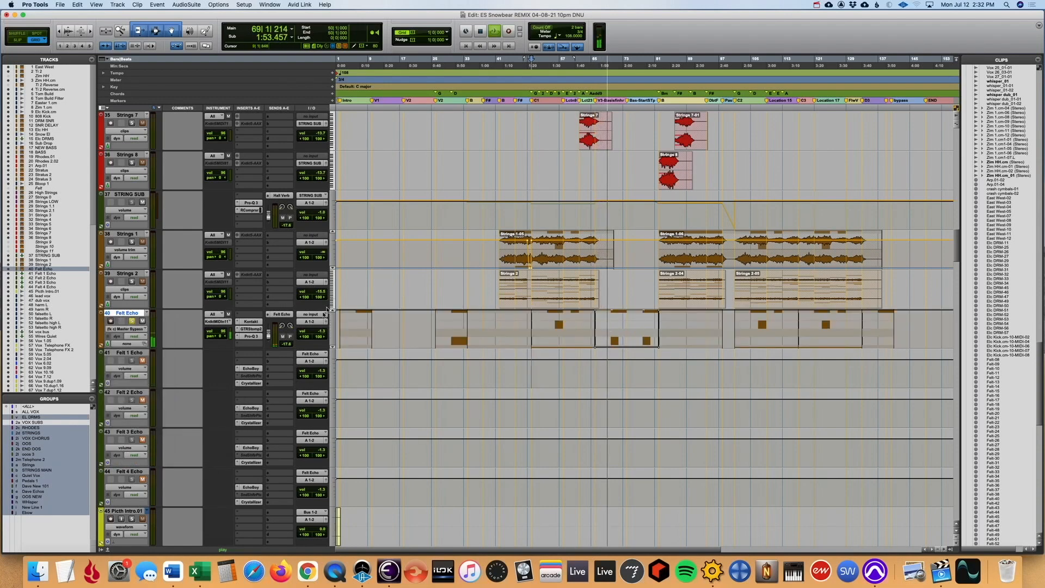
# - Play the session from bar 27 and set the Felt Echo track view back to clips
pyautogui.press('space')
pyautogui.click(440, 370)
pyautogui.press('space')
pyautogui.click(130, 329)
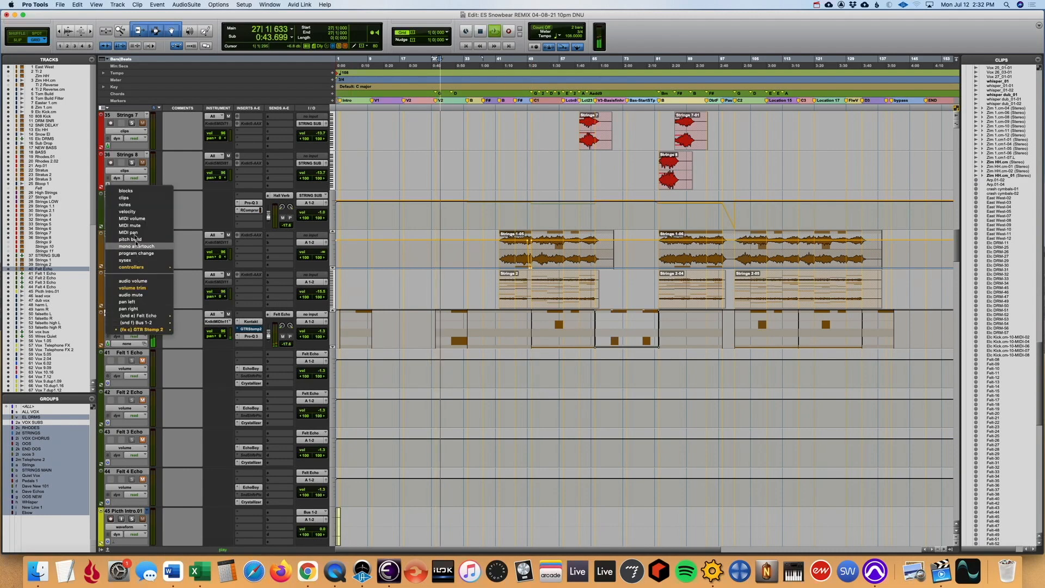
pyautogui.click(136, 199)
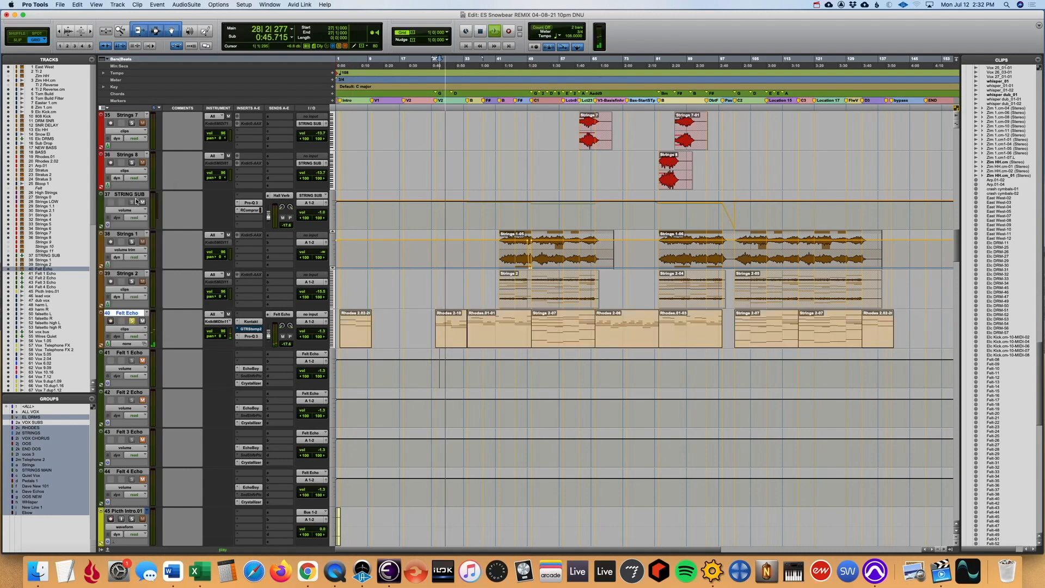
# - Examine the EchoBoy, Crystallizer and PanMan settings on Felt 1 Echo from the Mix window
pyautogui.press('super+equal')
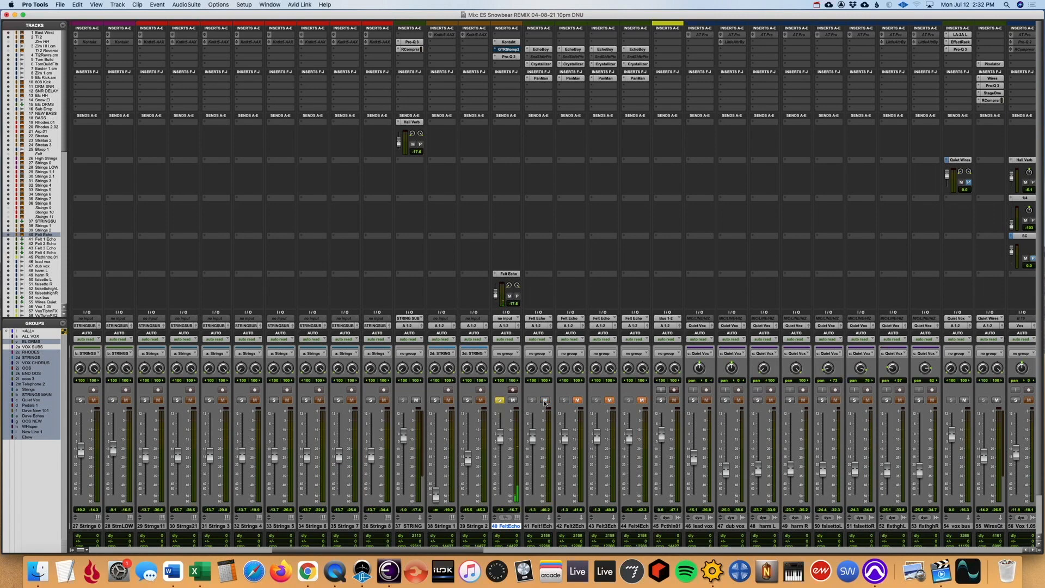
pyautogui.click(542, 50)
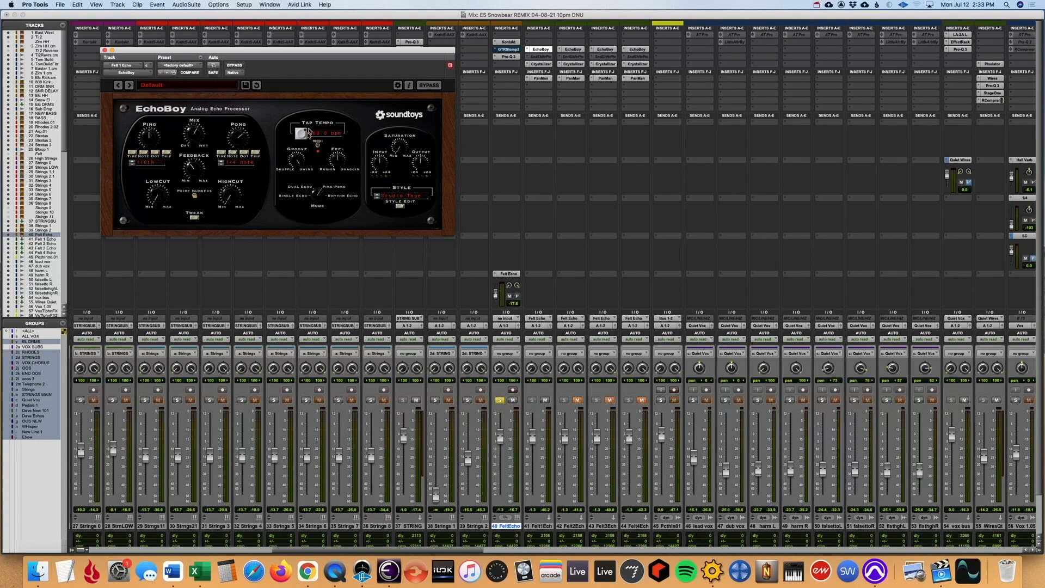
pyautogui.click(544, 65)
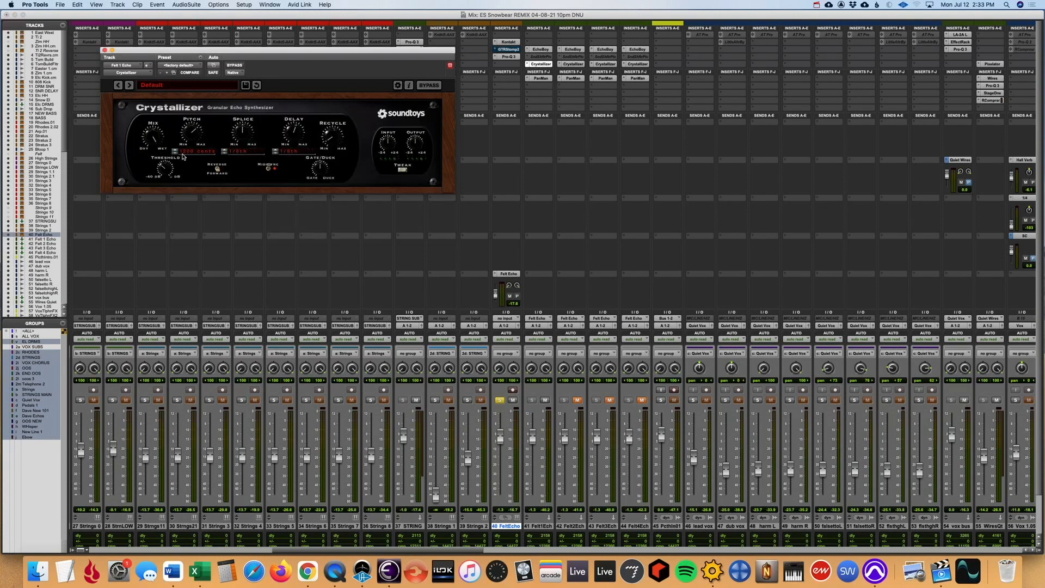
pyautogui.click(544, 78)
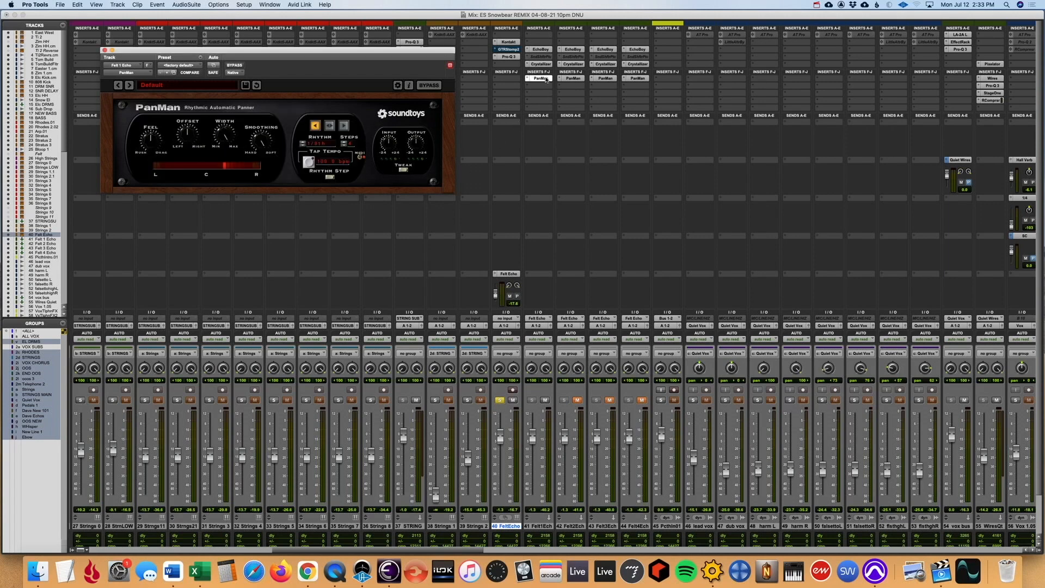
# - Check the Crystallizer settings on Felt 2, Felt 3 and Felt 4 Echo while unmuting those three tracks
pyautogui.click(573, 64)
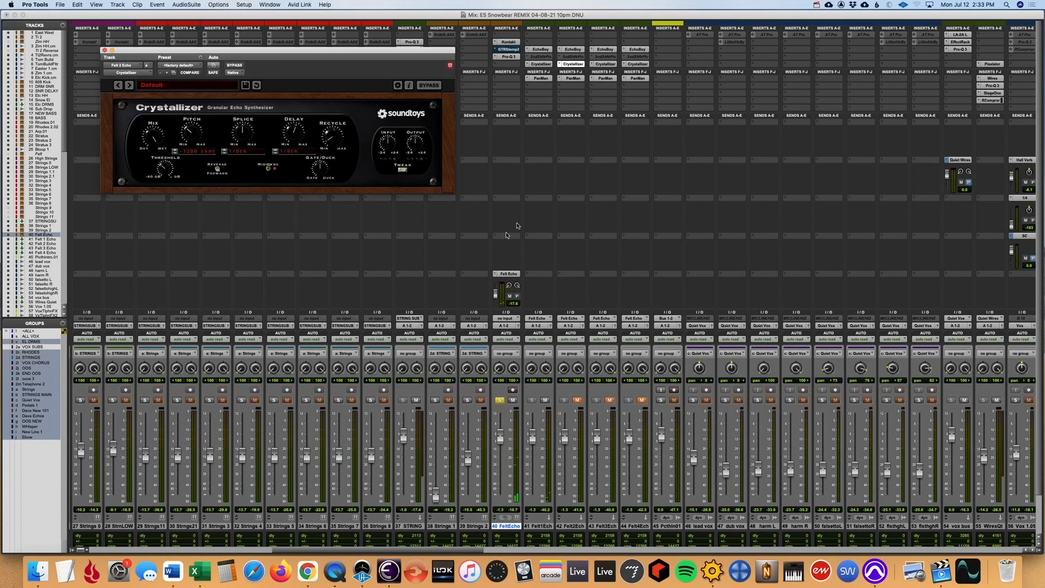
pyautogui.click(577, 399)
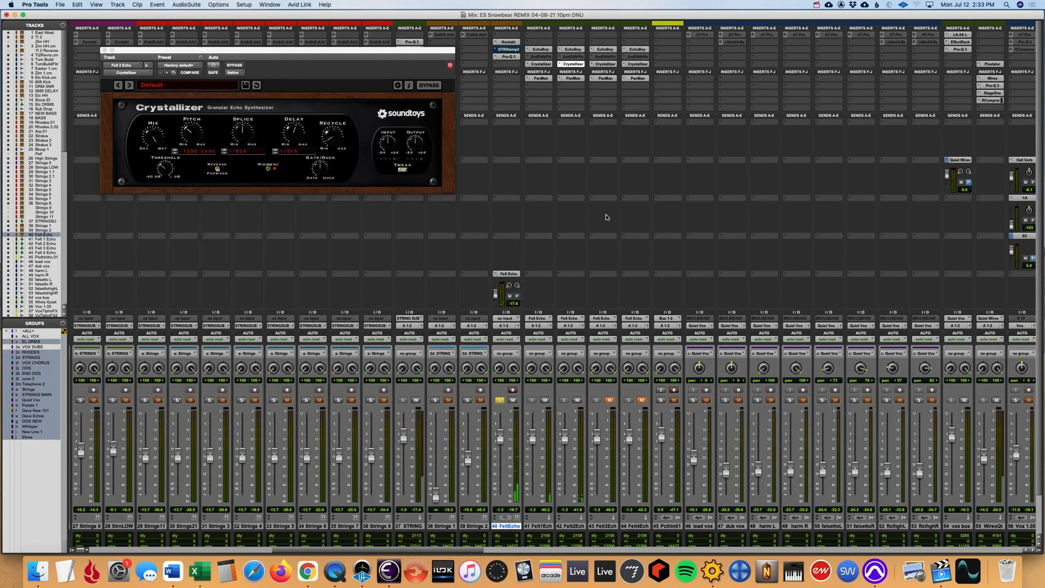
pyautogui.click(605, 65)
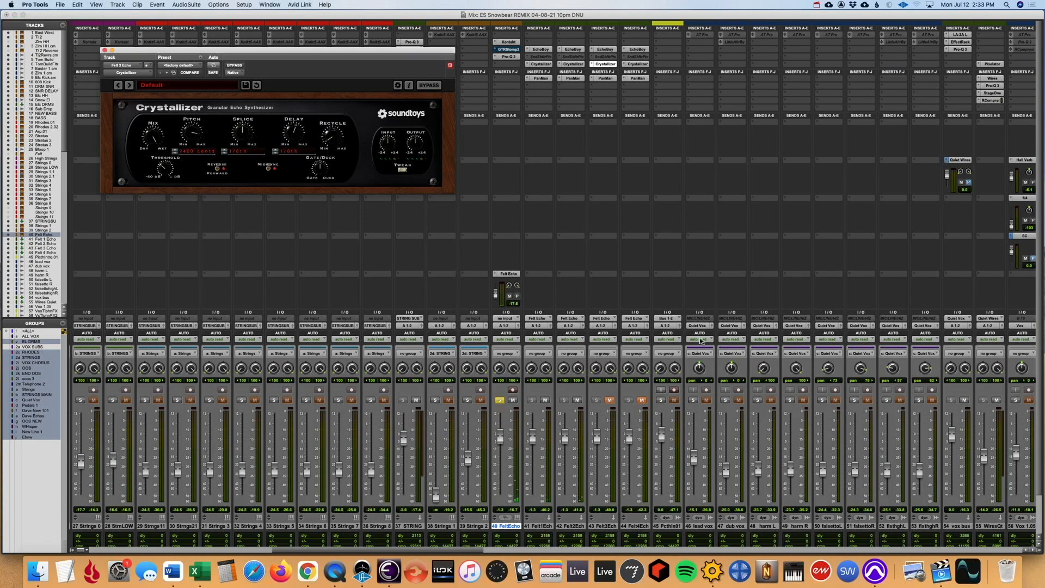
pyautogui.click(609, 400)
pyautogui.click(643, 400)
pyautogui.click(636, 64)
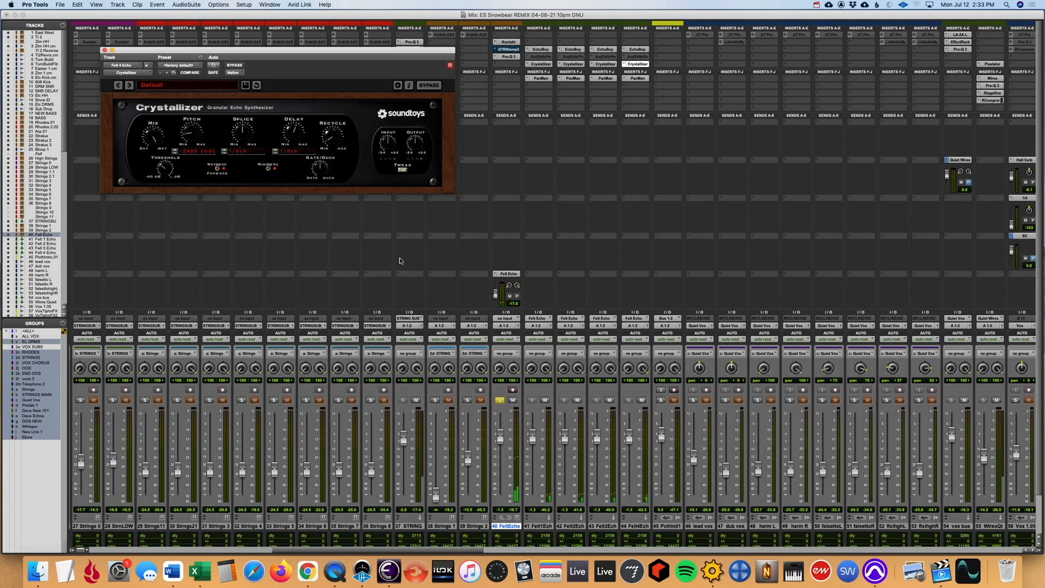
# - Mute and unmute the Felt 1 to Felt 4 Echo tracks together for comparison, and unsolo Felt Echo
pyautogui.click(541, 526)
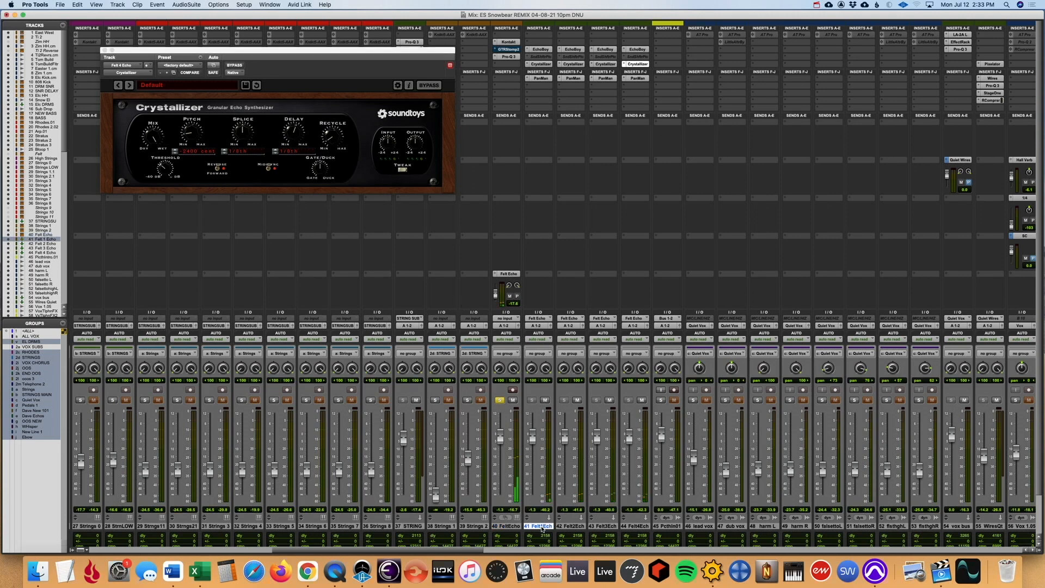
pyautogui.keyDown('shift'); pyautogui.click(634, 525); pyautogui.keyUp('shift')
pyautogui.keyDown('alt'); pyautogui.keyDown('shift'); pyautogui.click(642, 401); pyautogui.keyUp('shift'); pyautogui.keyUp('alt')
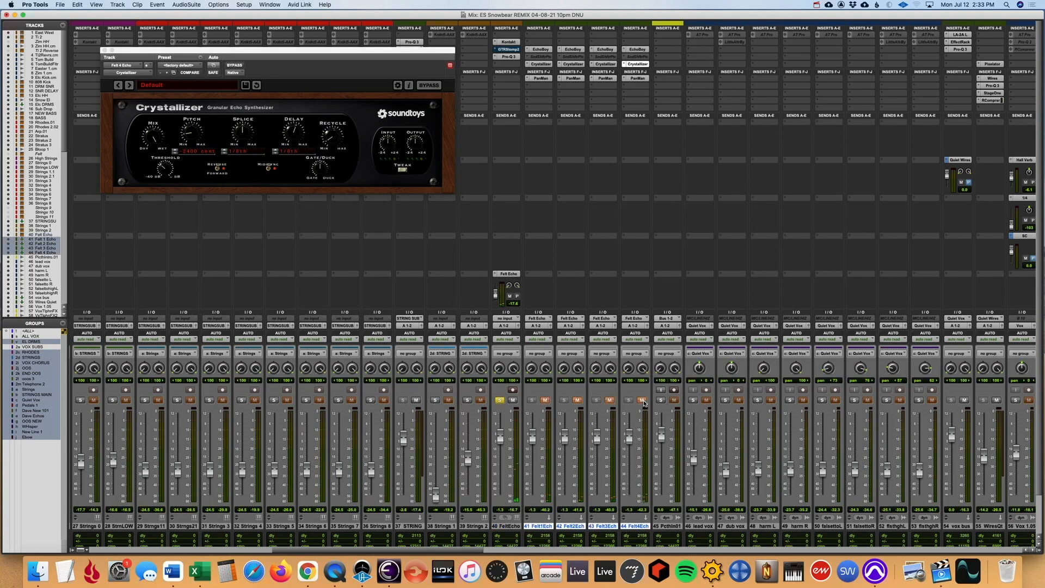
pyautogui.keyDown('alt'); pyautogui.keyDown('shift'); pyautogui.click(642, 400); pyautogui.keyUp('shift'); pyautogui.keyUp('alt')
pyautogui.click(500, 400)
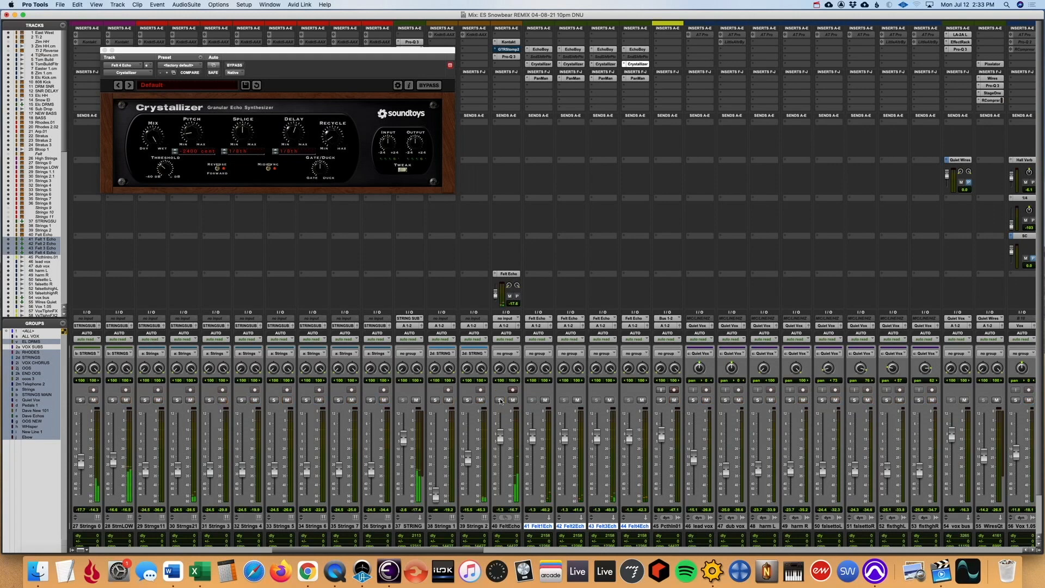
# - Audition the opening Felt Echo clip from the start of the session in the Edit window
pyautogui.press('super+equal')
pyautogui.hscroll(3, 446, 358)
pyautogui.press('Return')
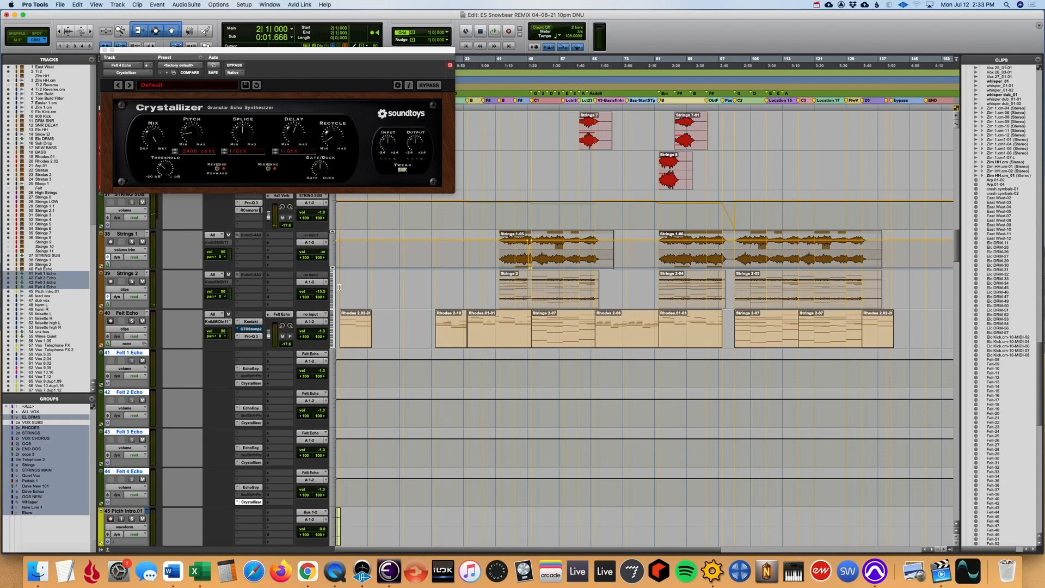
pyautogui.press('t')
pyautogui.press('t')
pyautogui.press('t')
pyautogui.press('Return')
pyautogui.press('space')
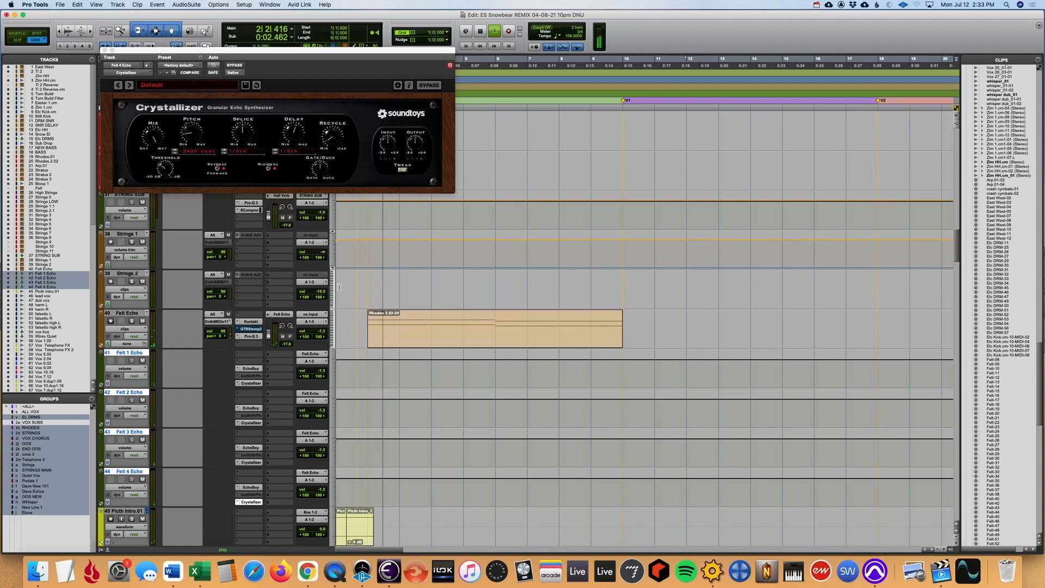
pyautogui.press('r')
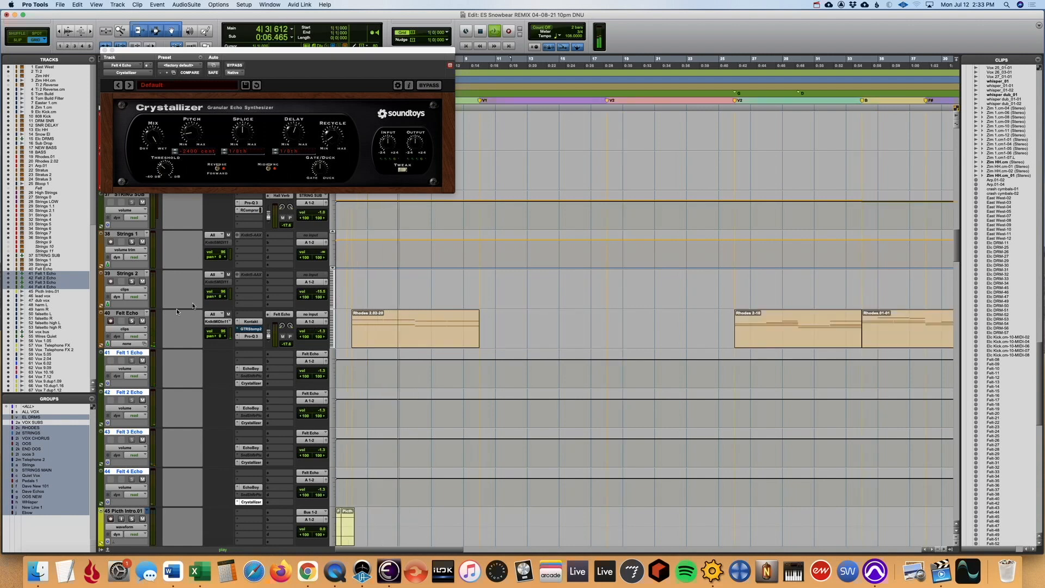
pyautogui.press('space')
# - Replay the opening with the Felt 1 to Felt 4 Echo tracks muted, and once more with Felt Echo soloed
pyautogui.click(143, 361)
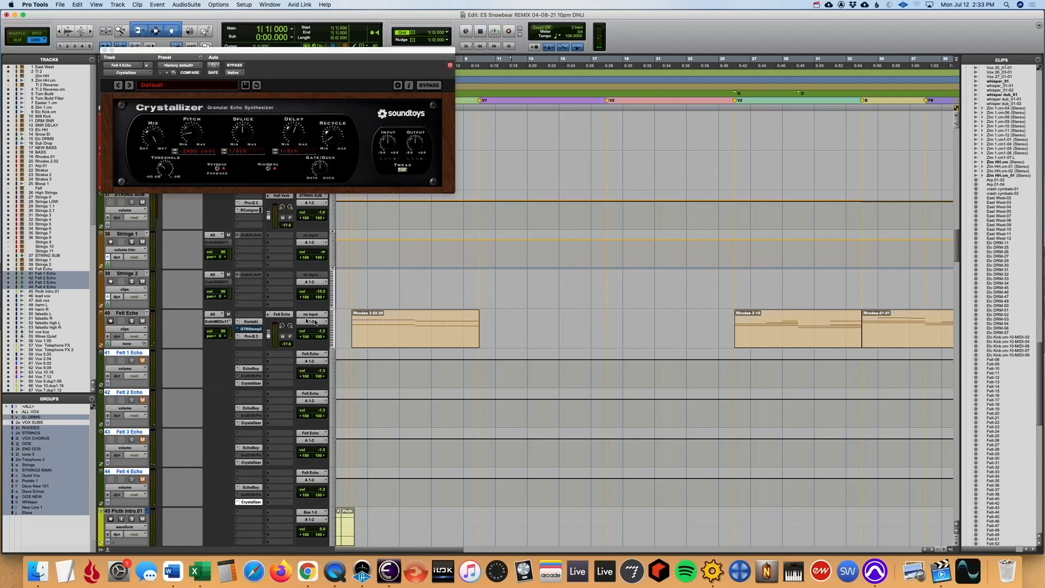
pyautogui.press('space')
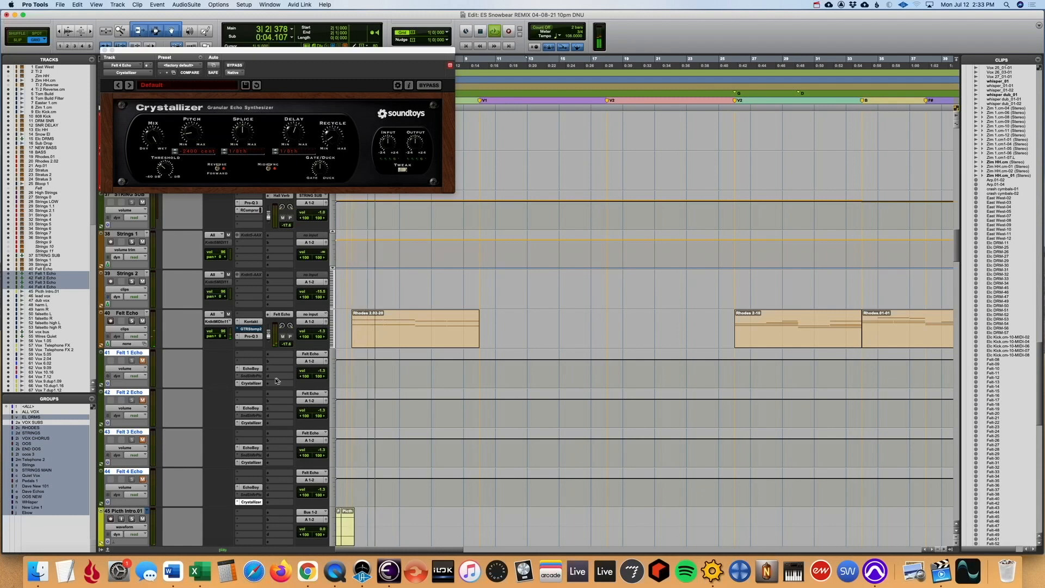
pyautogui.press('space')
pyautogui.click(131, 320)
pyautogui.press('space')
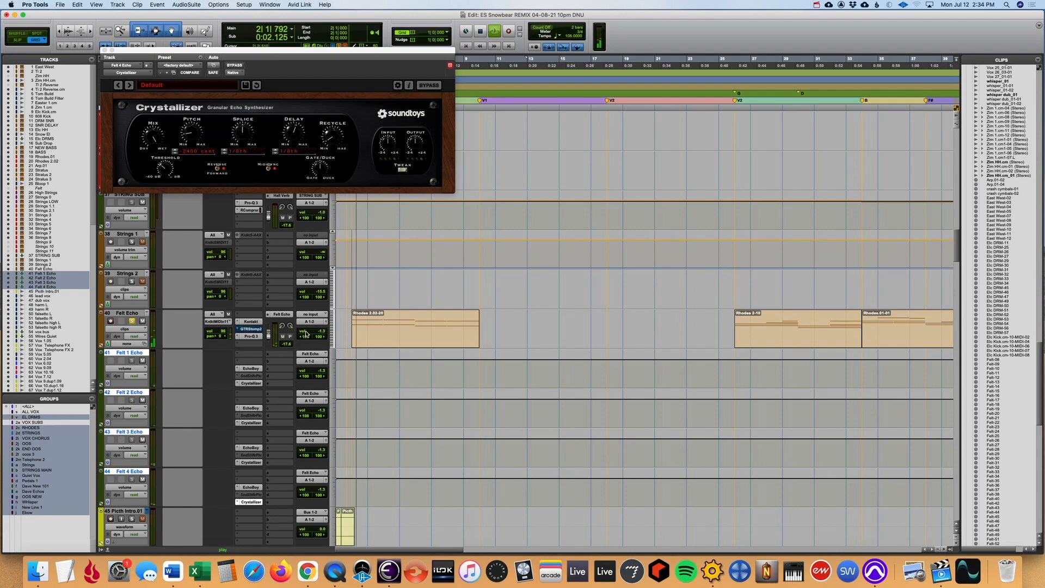
# - Place the playback position at bar 25, just ahead of the second clip on Felt Echo
pyautogui.press('super+equal')
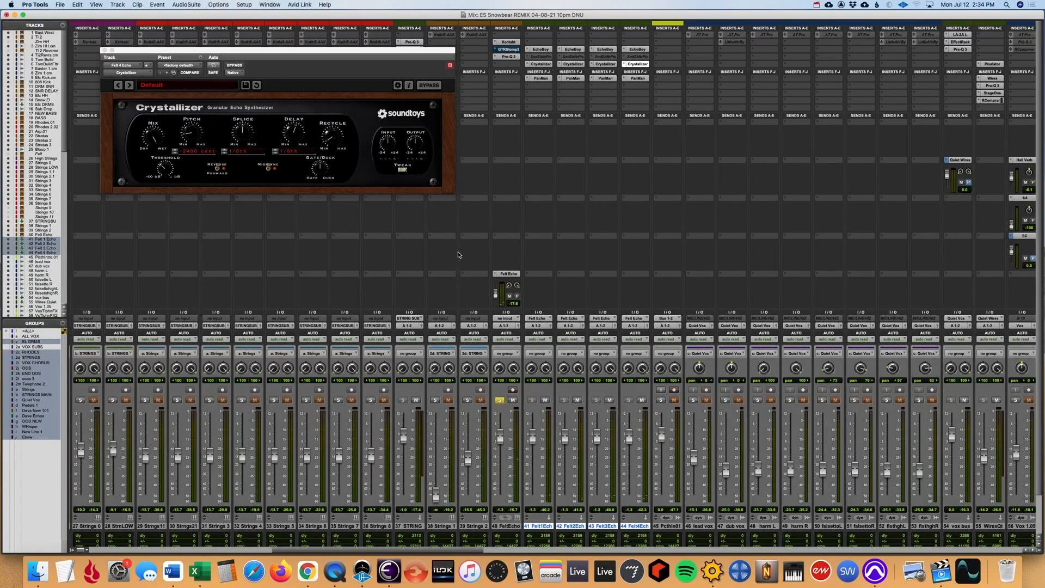
pyautogui.press('super+equal')
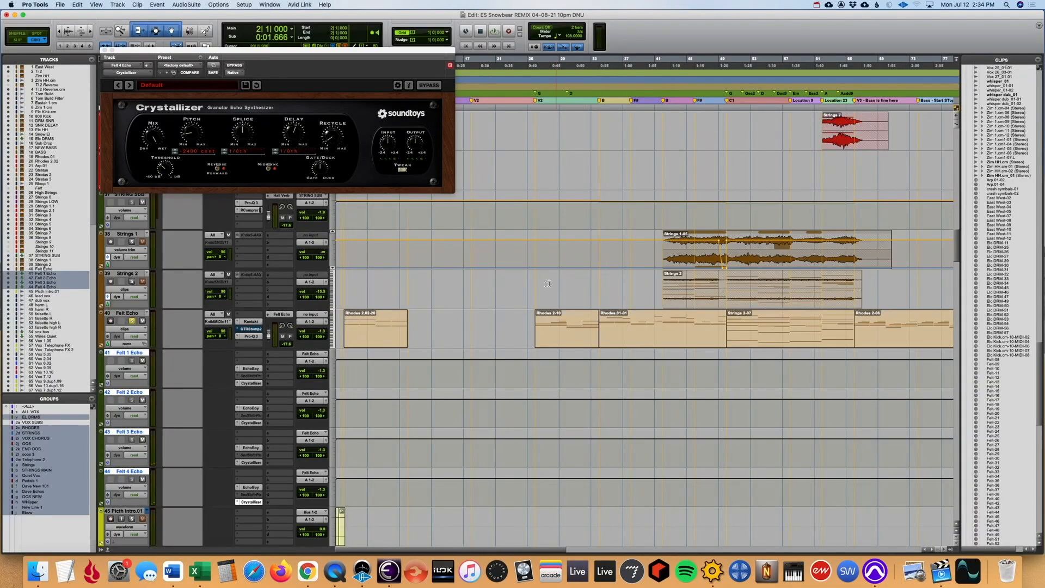
pyautogui.click(628, 282)
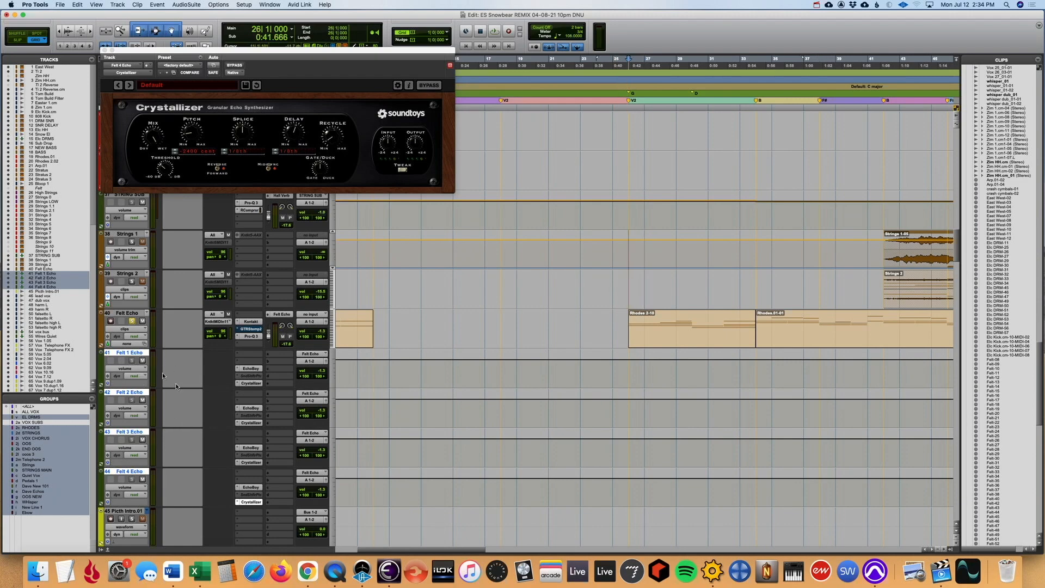
pyautogui.press('super+bracketleft')
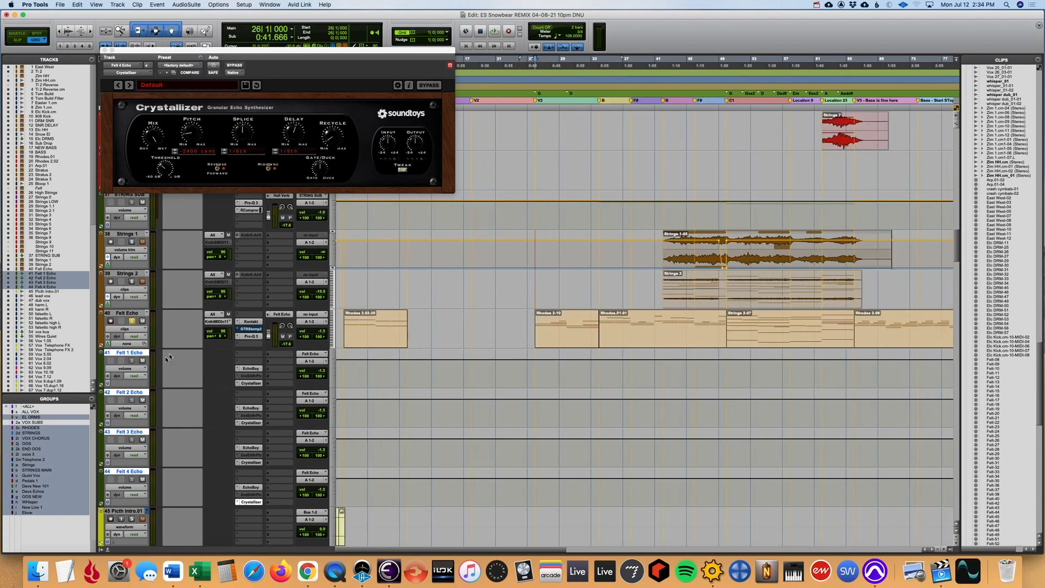
pyautogui.click(602, 285)
pyautogui.click(534, 282)
pyautogui.press('super+bracketleft')
pyautogui.press('super+bracketleft')
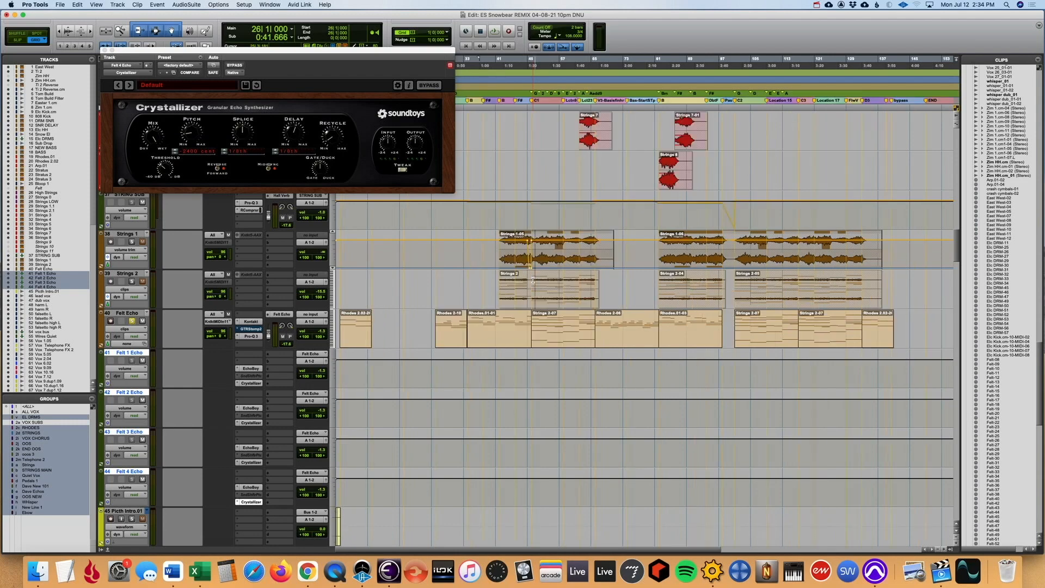
pyautogui.click(397, 292)
pyautogui.press('super+bracketright')
pyautogui.press('super+bracketright')
pyautogui.press('super+bracketright')
pyautogui.click(553, 287)
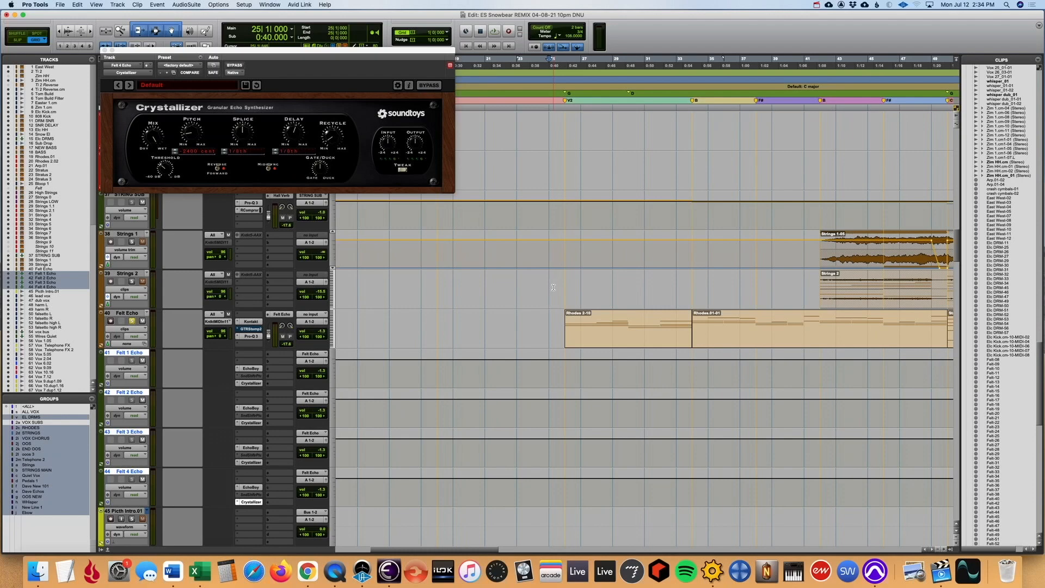
# - Close the Crystallizer plug-in from the Mix window and unsolo Felt Echo
pyautogui.press('super+equal')
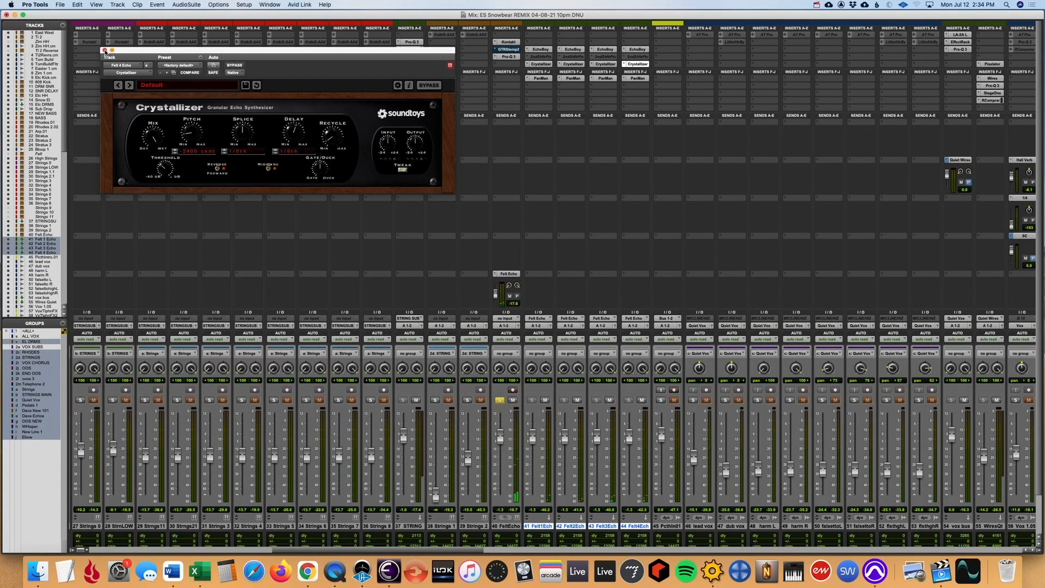
pyautogui.click(105, 50)
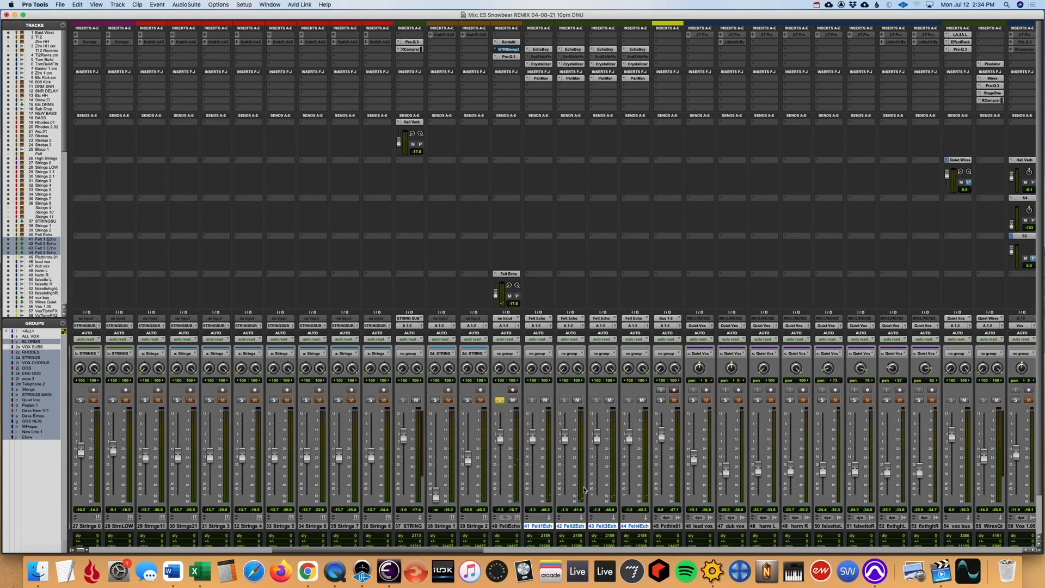
pyautogui.click(504, 402)
# - Select track 45 below Felt 4 Echo and play the session from bar 101 to audition Felt Echo
pyautogui.scroll(-2, 596, 432)
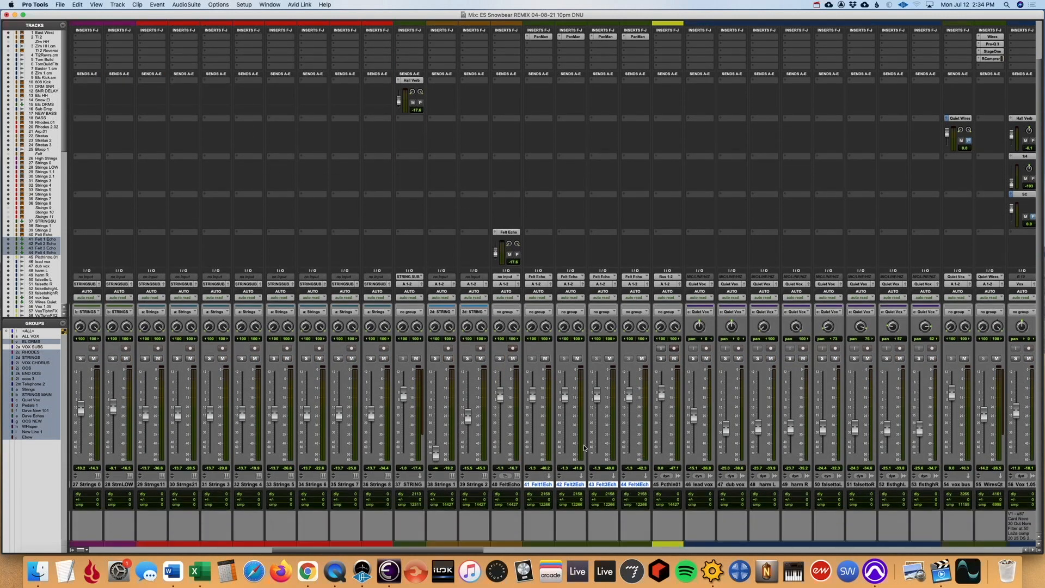
pyautogui.click(675, 484)
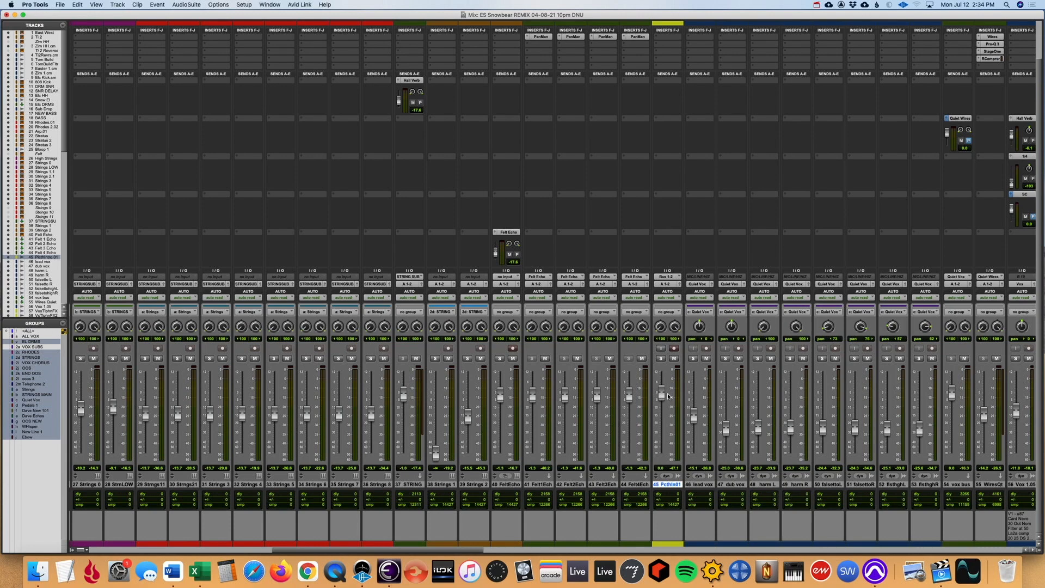
pyautogui.press('super+equal')
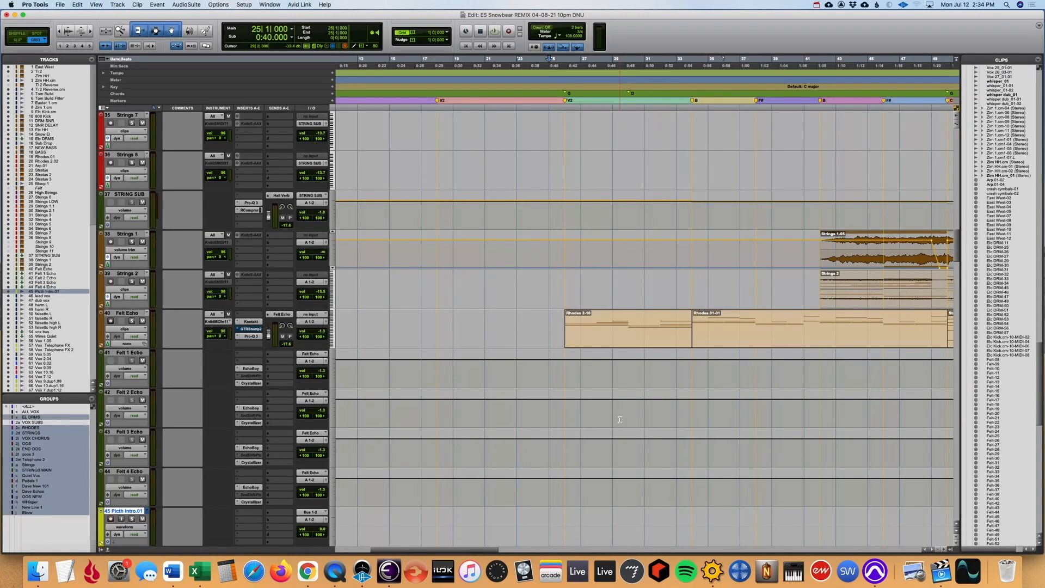
pyautogui.click(535, 364)
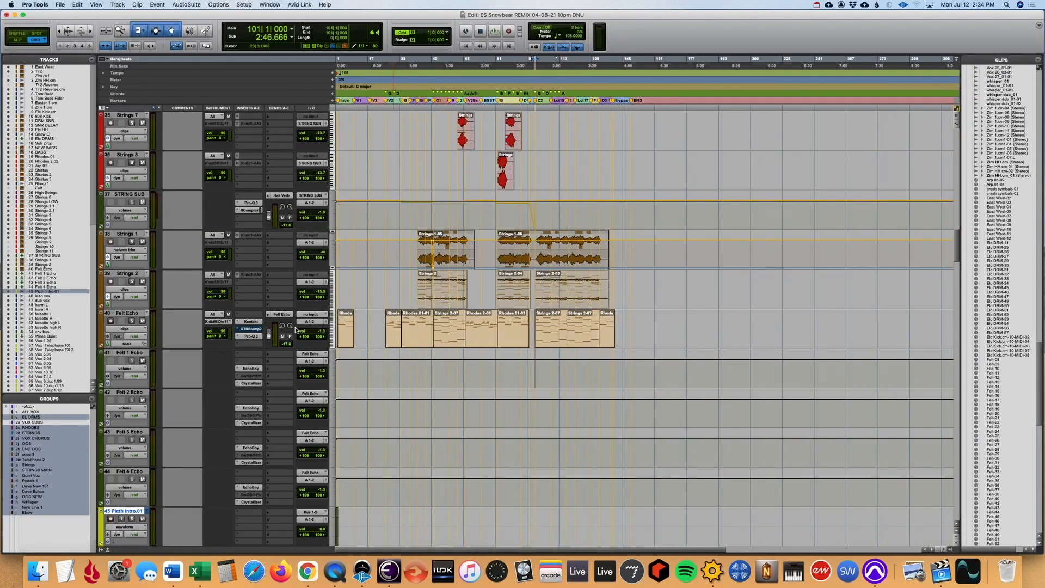
pyautogui.click(132, 321)
pyautogui.press('space')
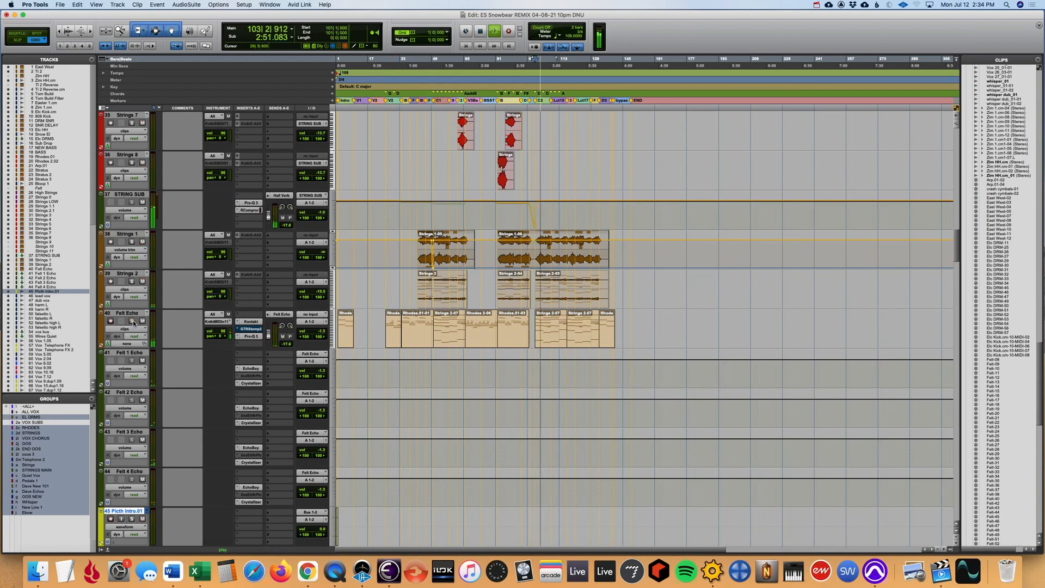
# - Stop playback, return to the session start and zoom in on the clips of the Picth Intro.01 track
pyautogui.scroll(3, 357, 399)
pyautogui.scroll(-10, 358, 399)
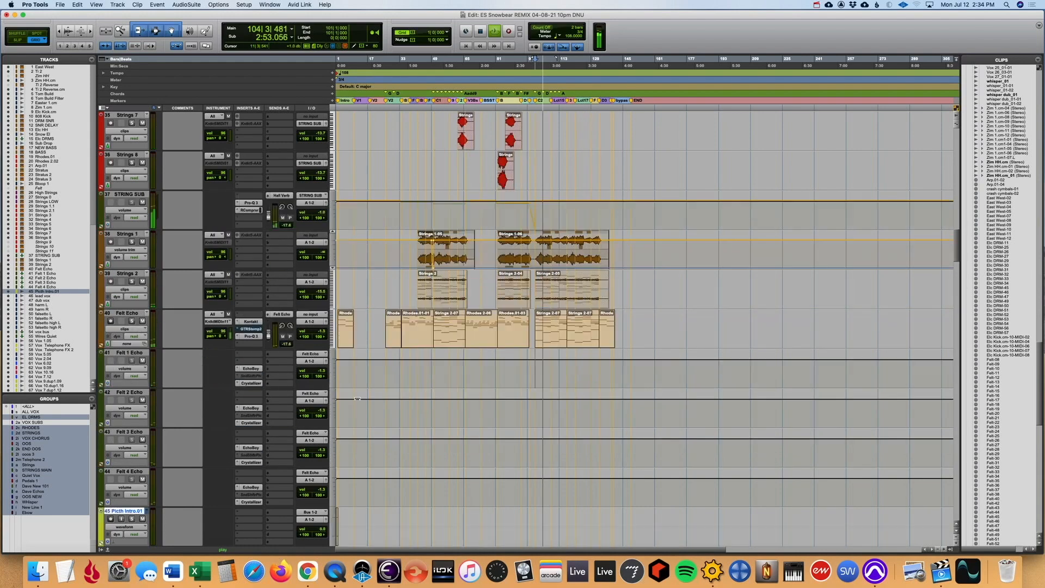
pyautogui.scroll(3, 357, 415)
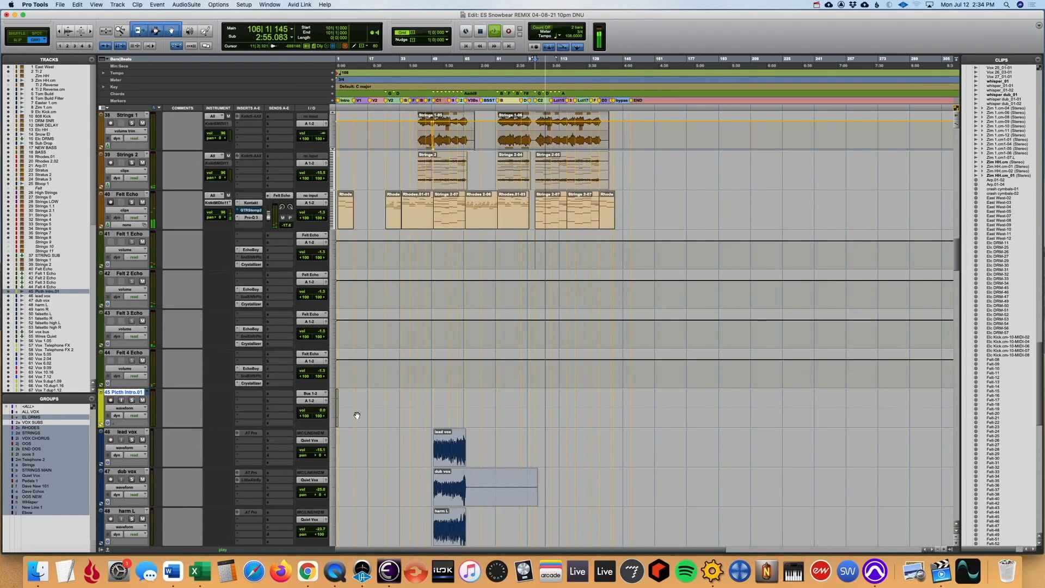
pyautogui.press('space')
pyautogui.click(346, 400)
pyautogui.press('Return')
pyautogui.press('t')
pyautogui.press('t')
pyautogui.press('t')
pyautogui.press('t')
# - Audition Picth Intro.01 soloed at the start of the session, and remove its solo
pyautogui.press('space')
pyautogui.press('t')
pyautogui.press('t')
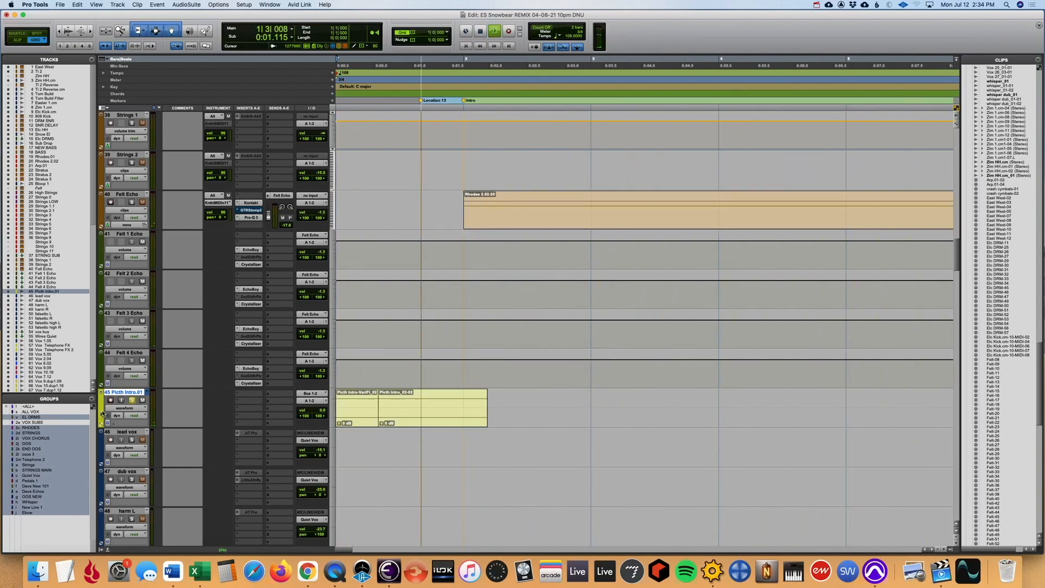
pyautogui.press('space')
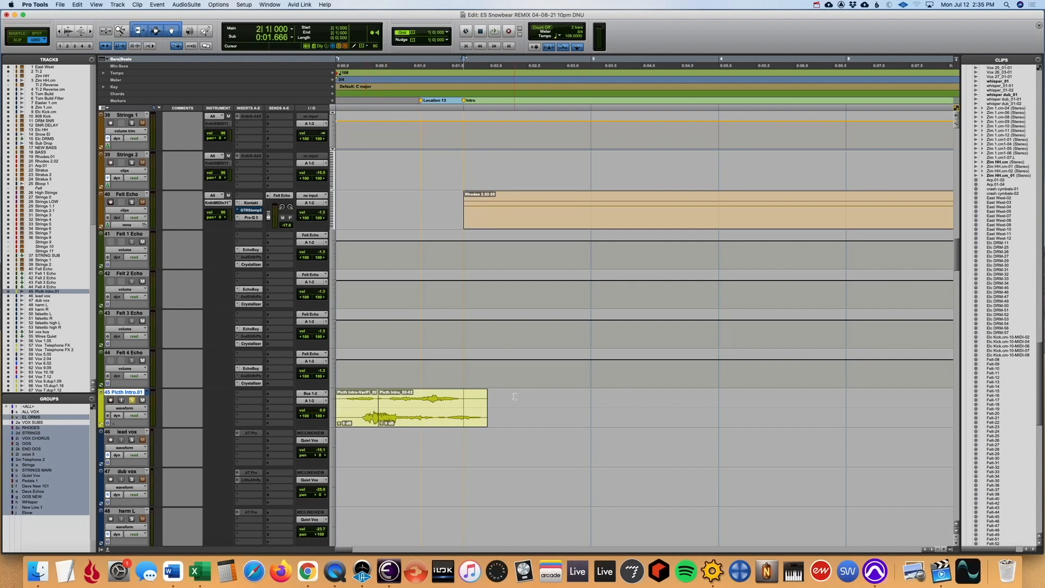
pyautogui.press('space')
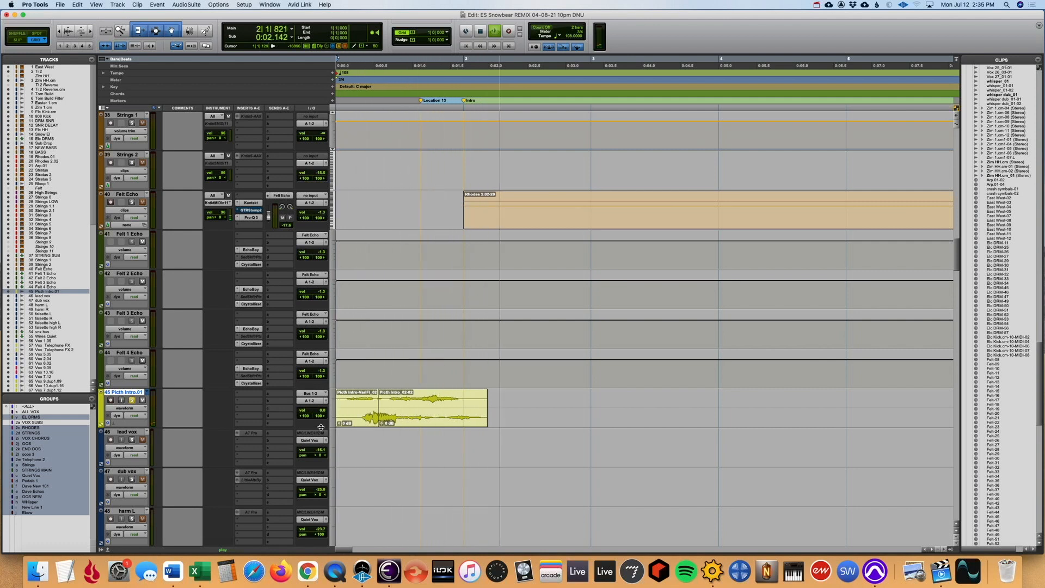
pyautogui.press('space')
pyautogui.click(127, 408)
pyautogui.click(118, 405)
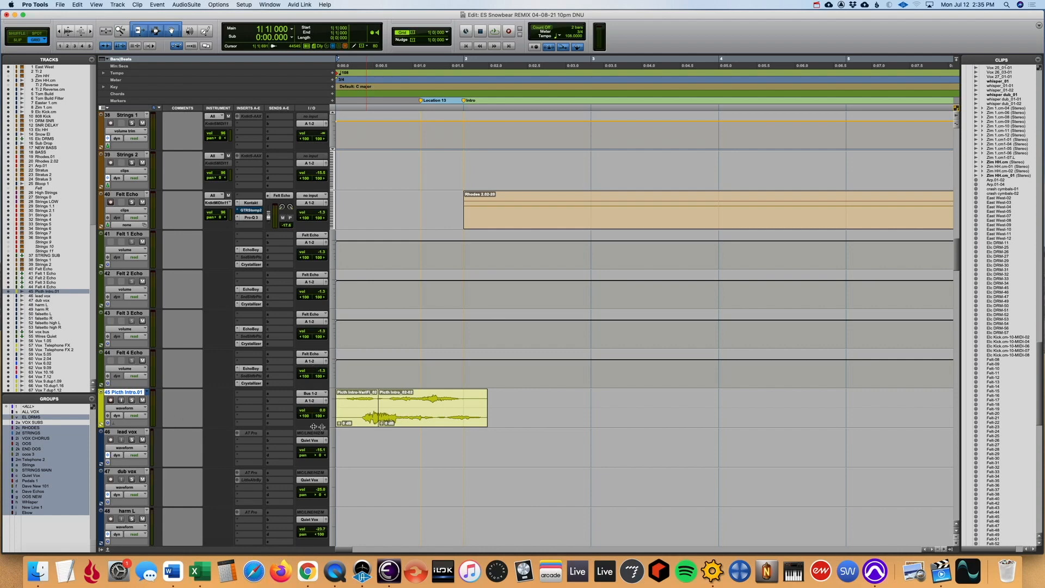
# - Save the session and select the lead vox track below Picth Intro.01
pyautogui.press('super+s')
pyautogui.press('r')
pyautogui.press('r')
pyautogui.press('r')
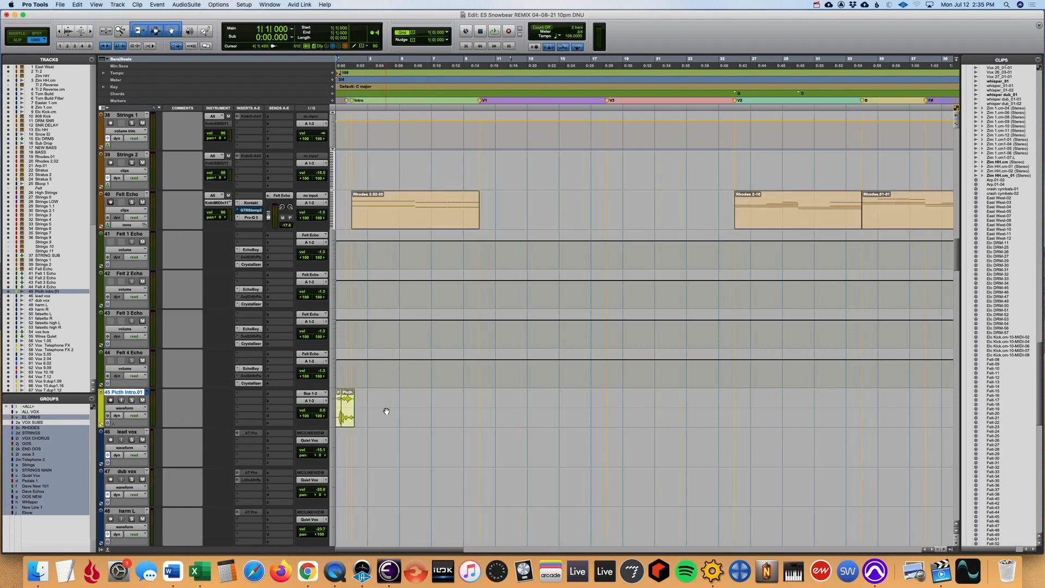
pyautogui.scroll(-3, 172, 322)
pyautogui.click(139, 350)
pyautogui.press('r')
pyautogui.press('r')
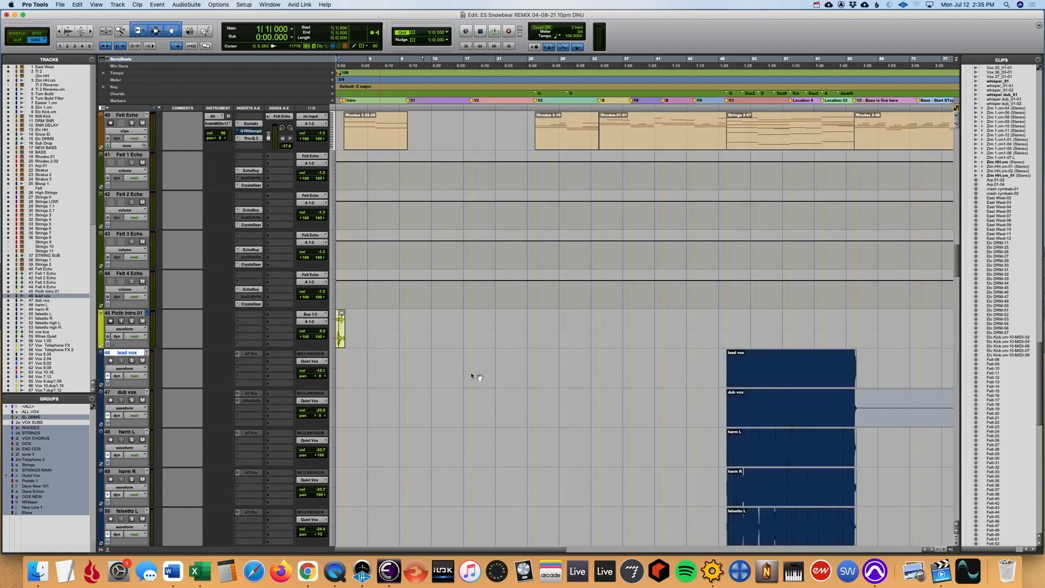
# - Look through the remaining vocal, delay, reverb, pedal, chorus and keys tracks down to Master 1
pyautogui.scroll(-3, 544, 394)
pyautogui.press('r')
pyautogui.scroll(-8, 544, 393)
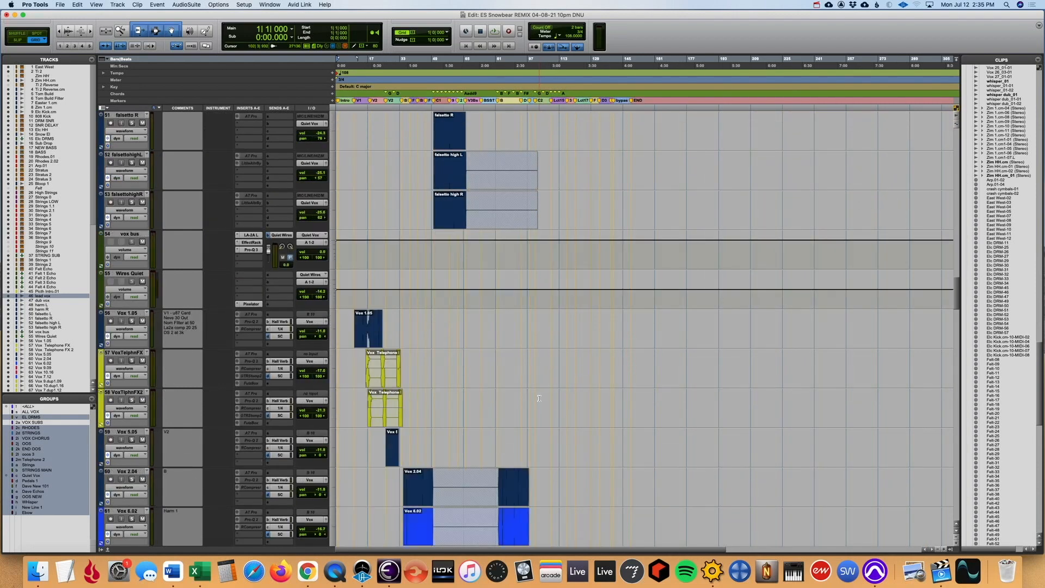
pyautogui.scroll(-8, 537, 400)
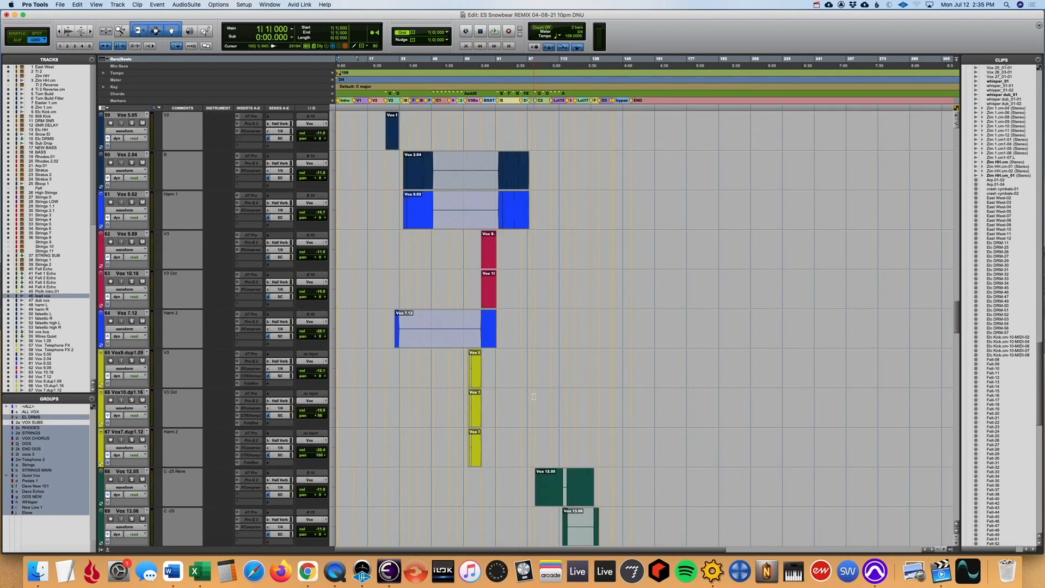
pyautogui.scroll(-15, 533, 397)
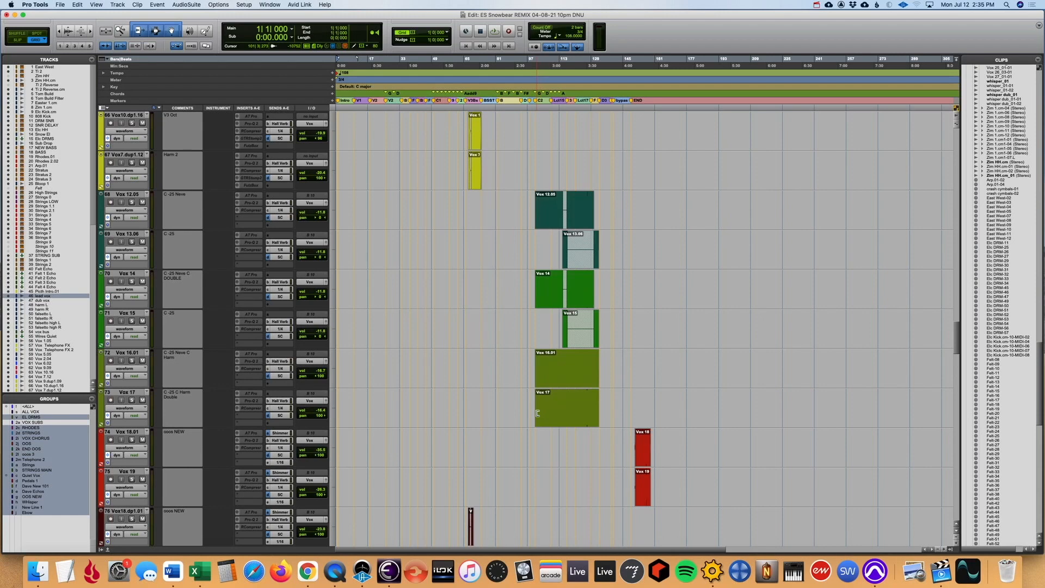
pyautogui.scroll(-7, 503, 437)
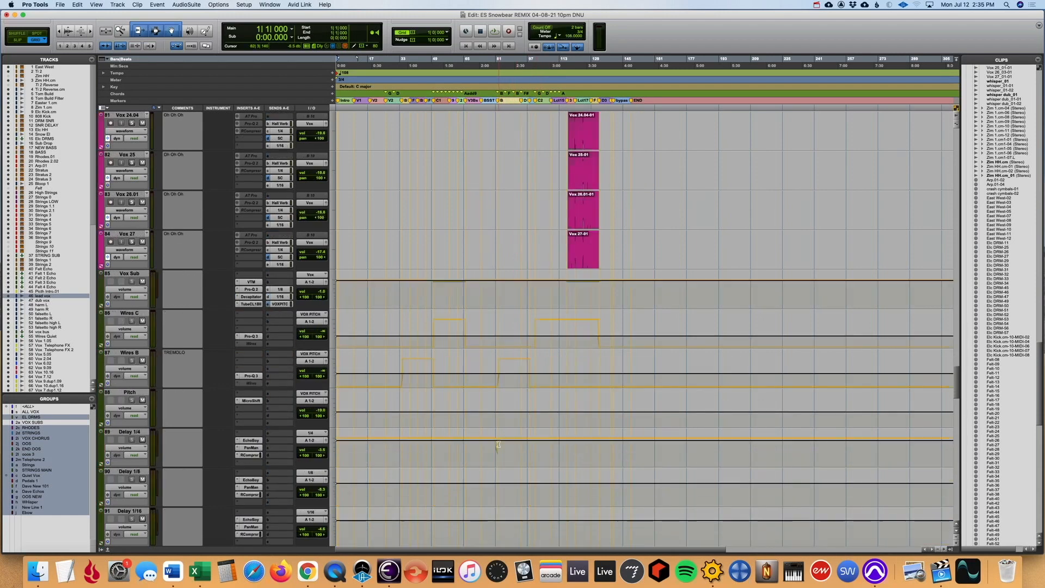
pyautogui.scroll(-11, 453, 421)
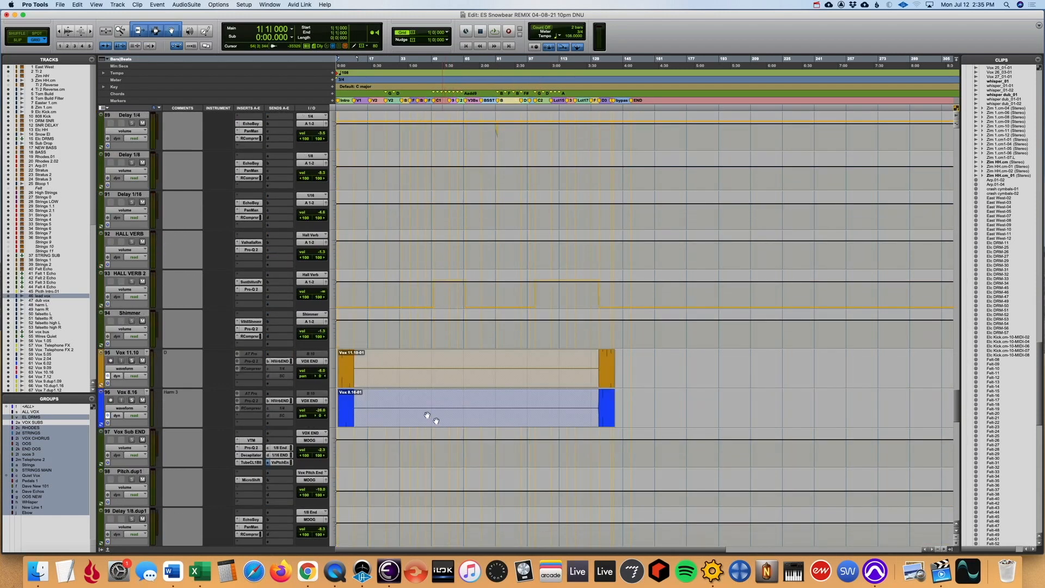
pyautogui.scroll(-10, 385, 390)
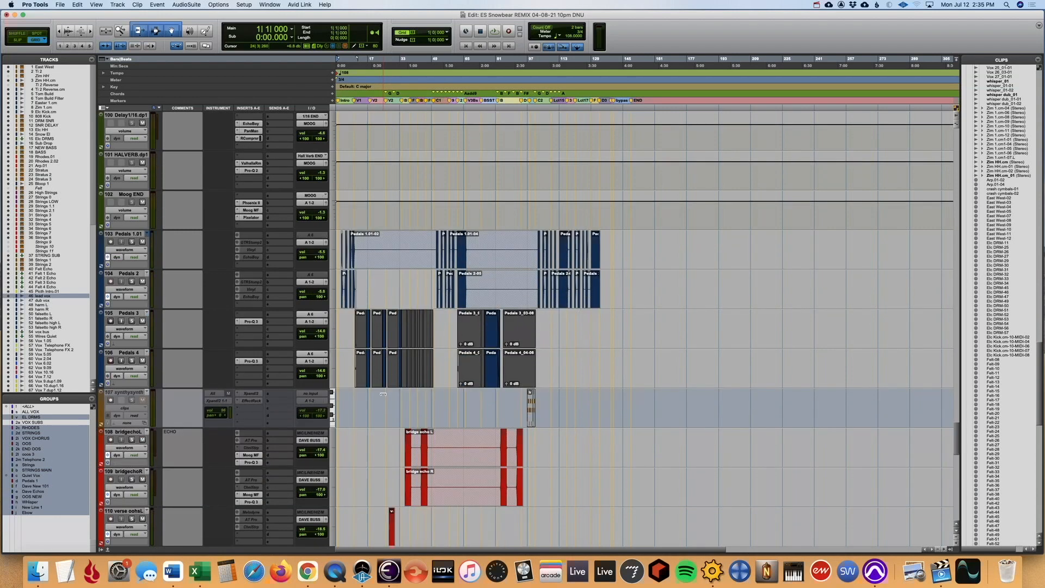
pyautogui.scroll(-7, 383, 394)
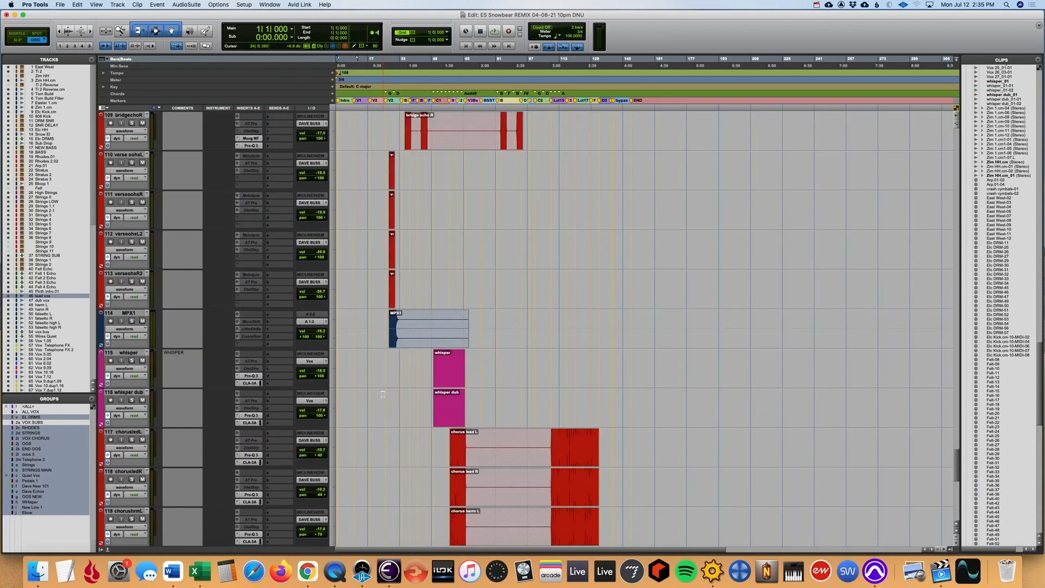
pyautogui.scroll(-13, 383, 391)
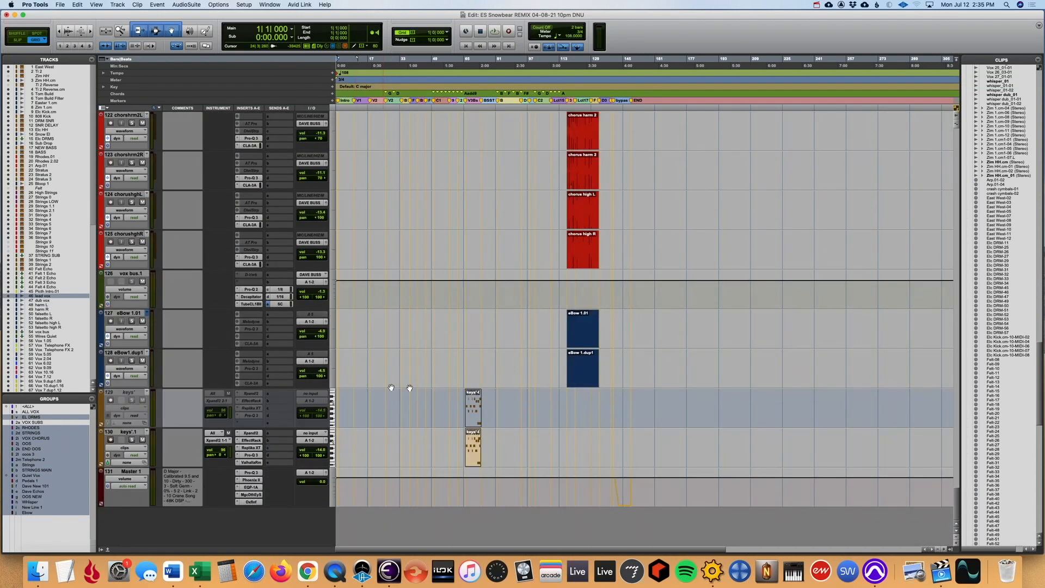
# - Solo keys'.1, play it from the start of its clip at bar 66, and select the track
pyautogui.click(464, 379)
pyautogui.click(131, 440)
pyautogui.press('space')
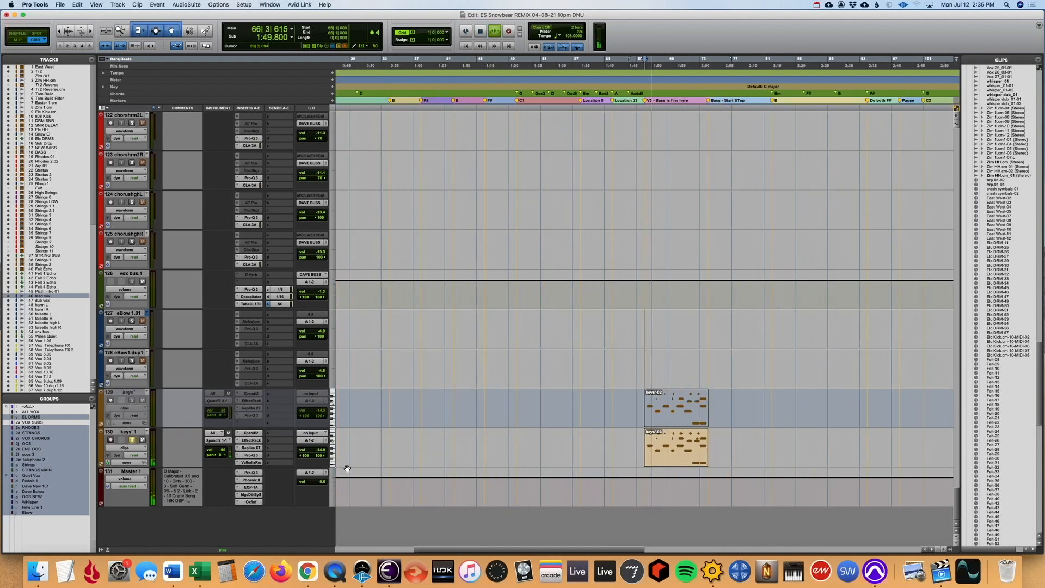
pyautogui.click(134, 433)
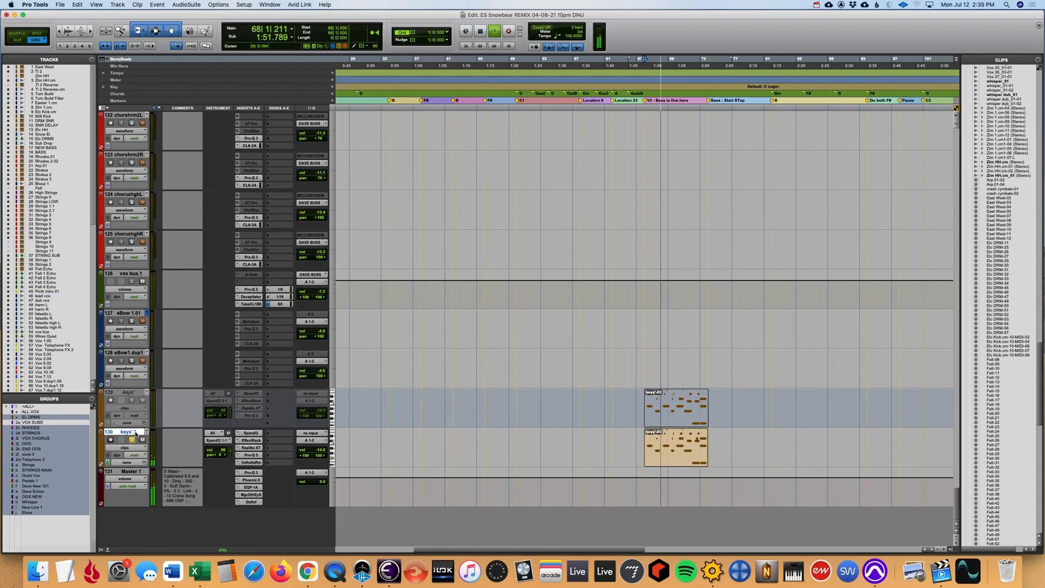
# - Find the keys'.1 channel in the Mix window and open its Xpand!2 instrument
pyautogui.press('super+equal')
pyautogui.hscroll(20, 745, 453)
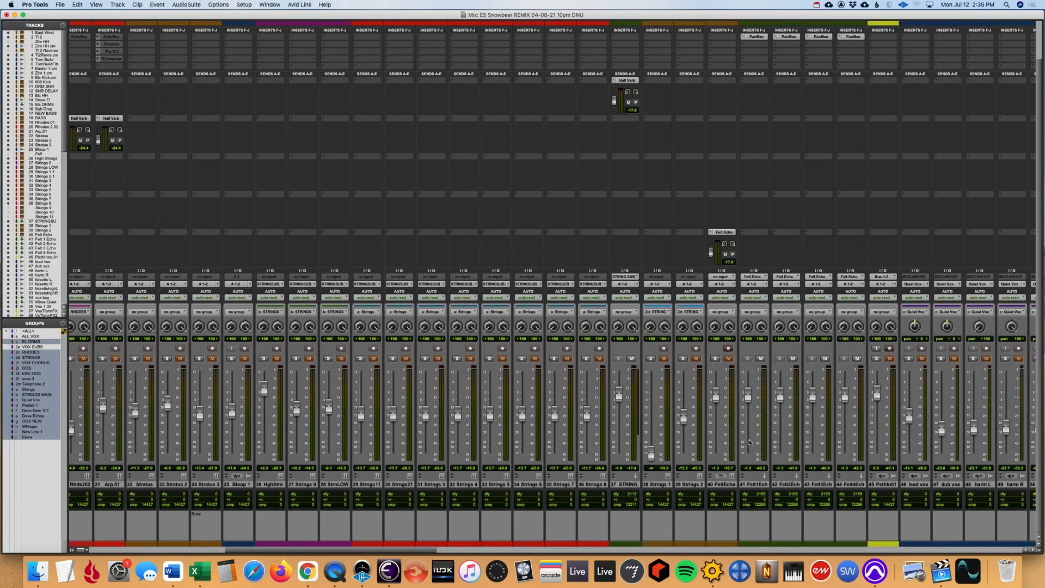
pyautogui.hscroll(6, 749, 442)
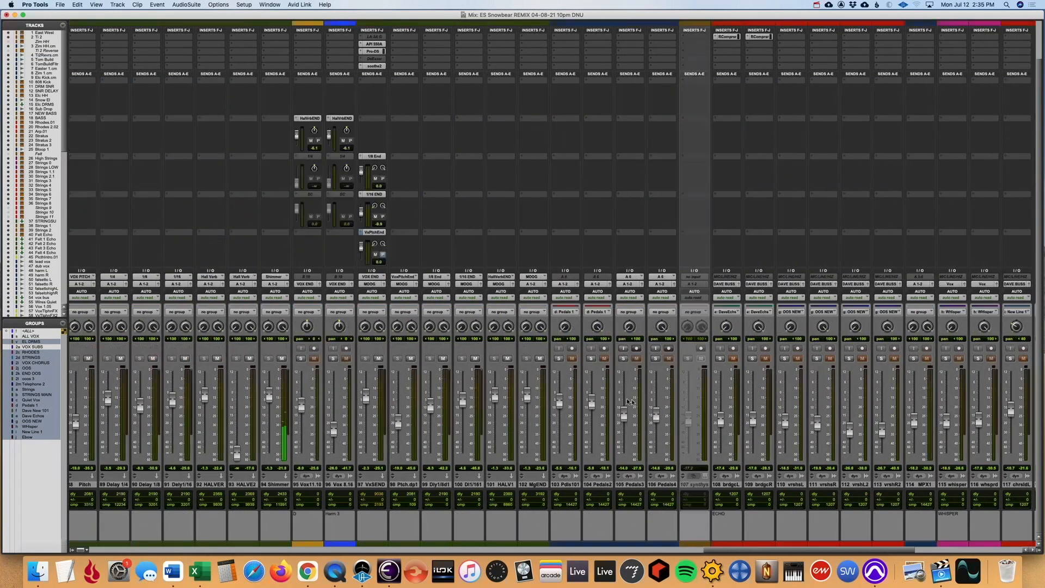
pyautogui.click(269, 358)
pyautogui.scroll(3, 525, 430)
pyautogui.hscroll(6, 525, 430)
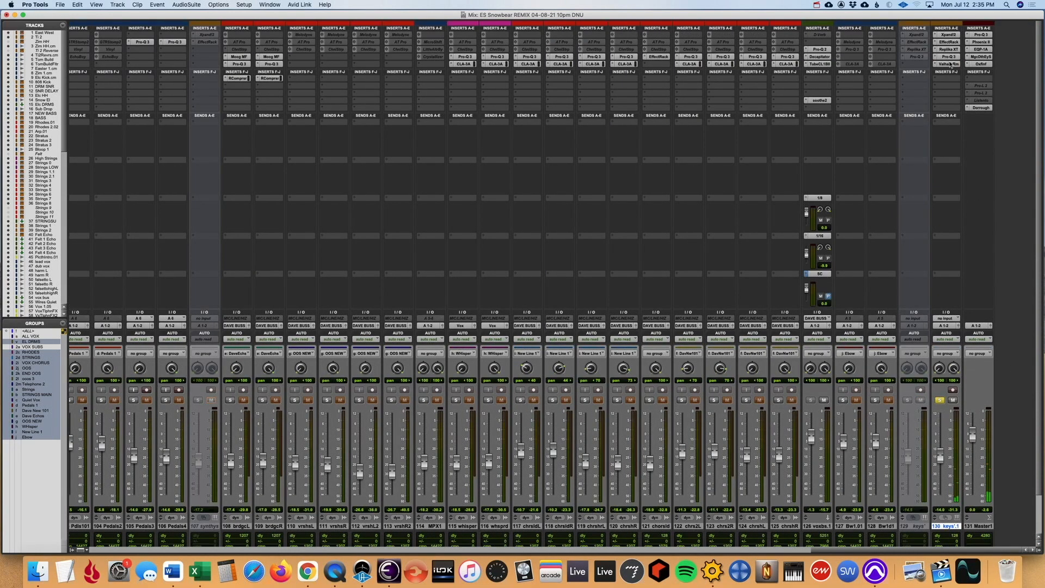
pyautogui.click(948, 34)
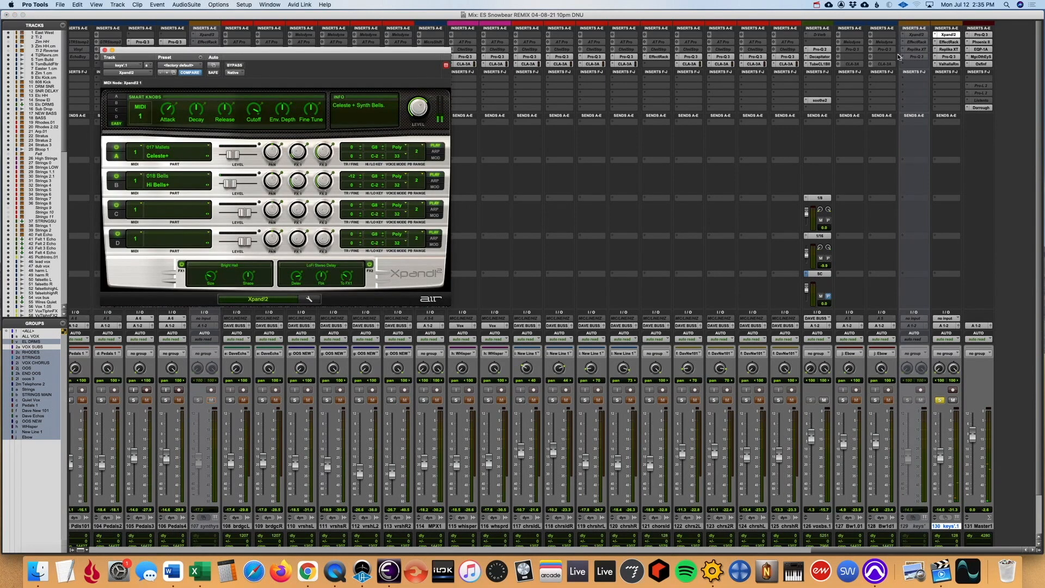
# - Inspect the Effect Rack, Replika XT, Pro-Q 3 and ValhallaRoom inserts on keys'.1, and close the plug-in window
pyautogui.click(953, 42)
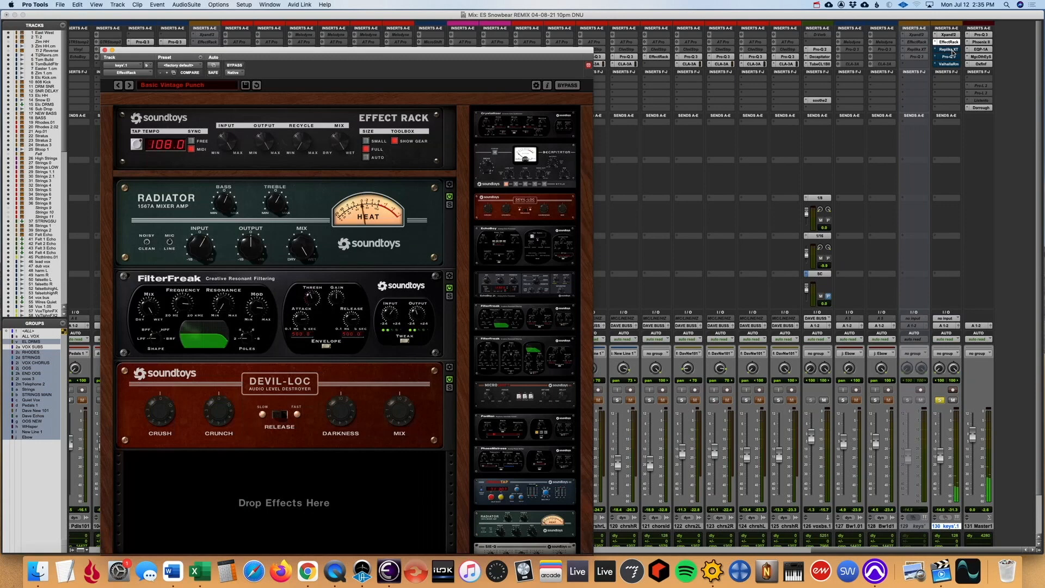
pyautogui.click(953, 50)
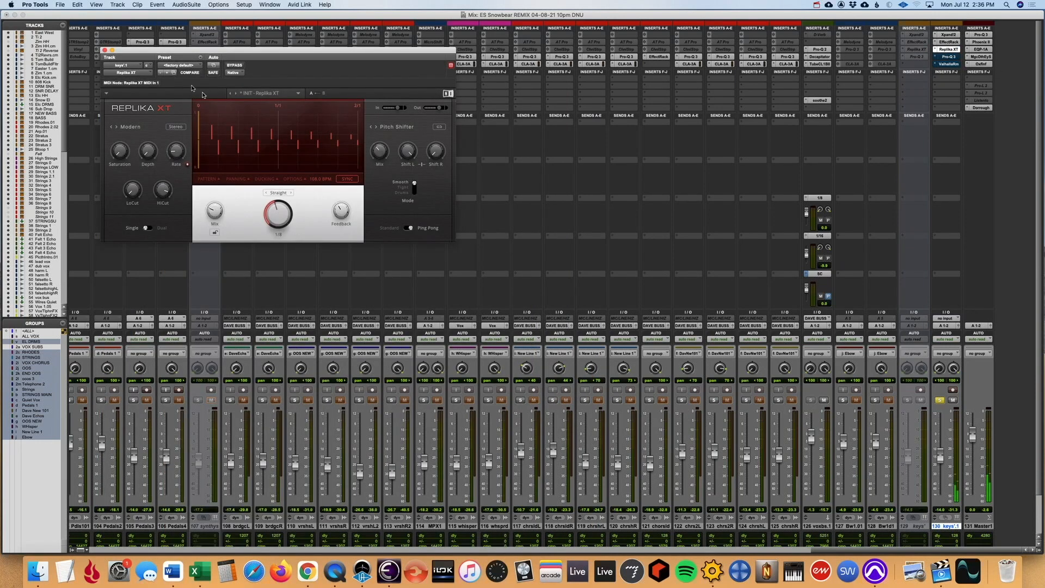
pyautogui.click(947, 57)
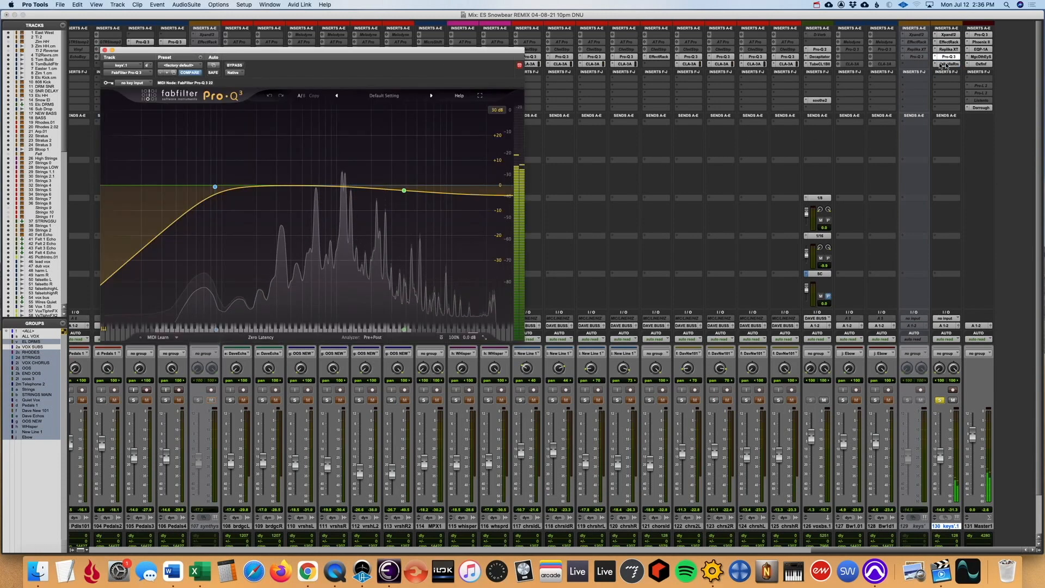
pyautogui.click(949, 64)
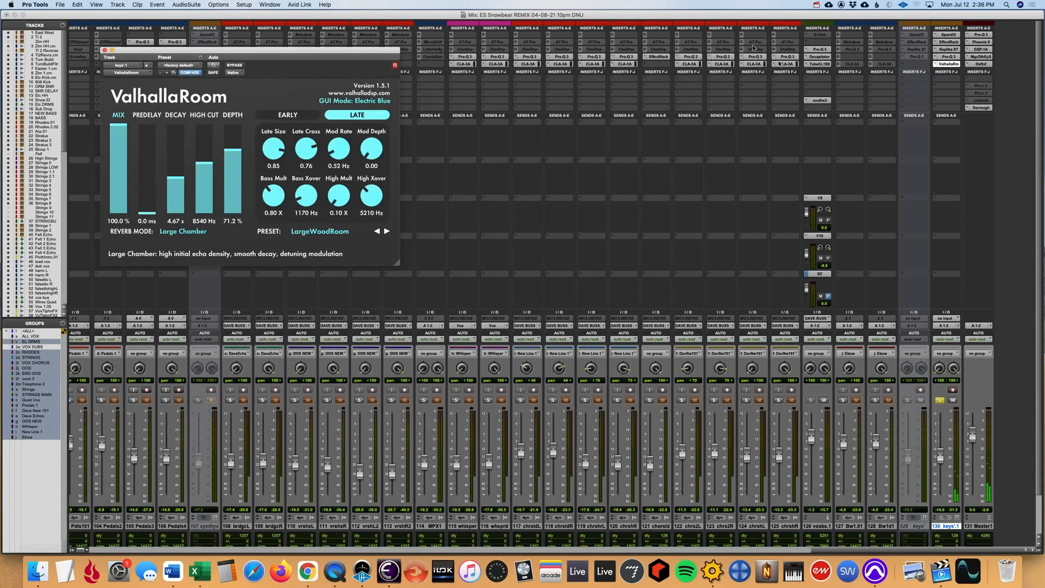
pyautogui.click(104, 50)
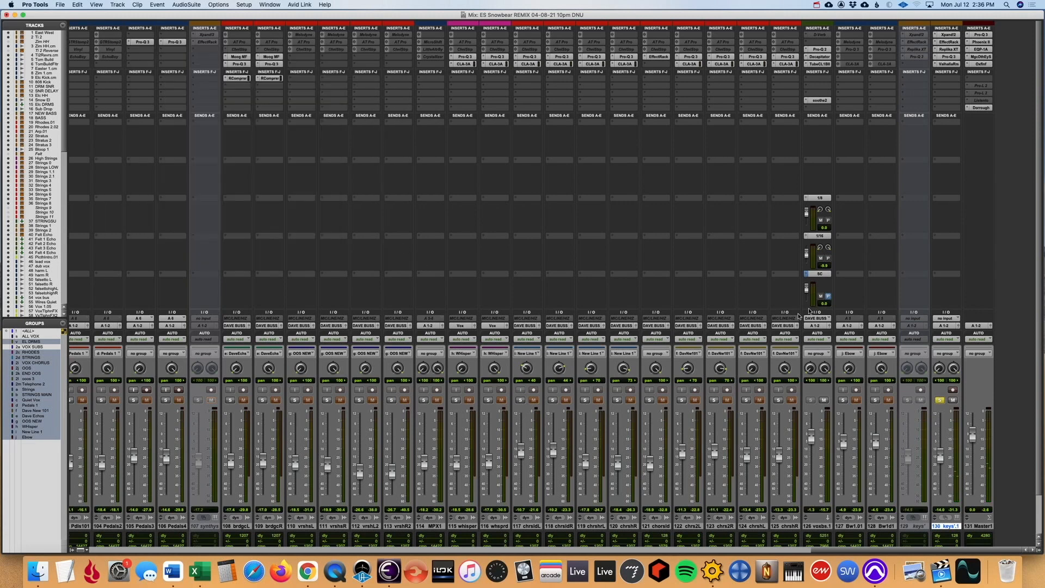
# - Unsolo keys'.1 in the Mix window and return to the Edit window
pyautogui.click(939, 400)
pyautogui.scroll(-2, 869, 424)
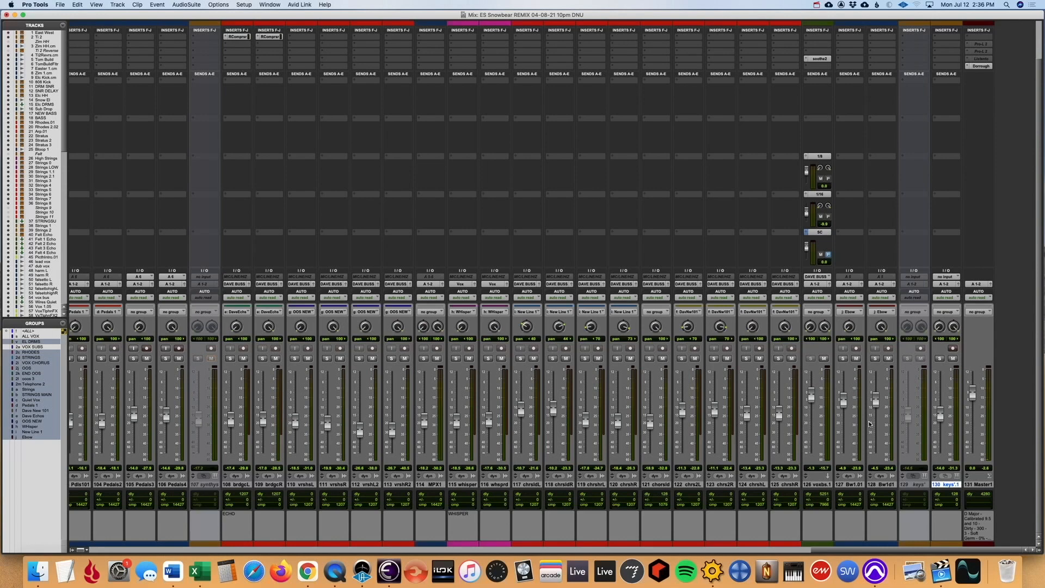
pyautogui.press('super+equal')
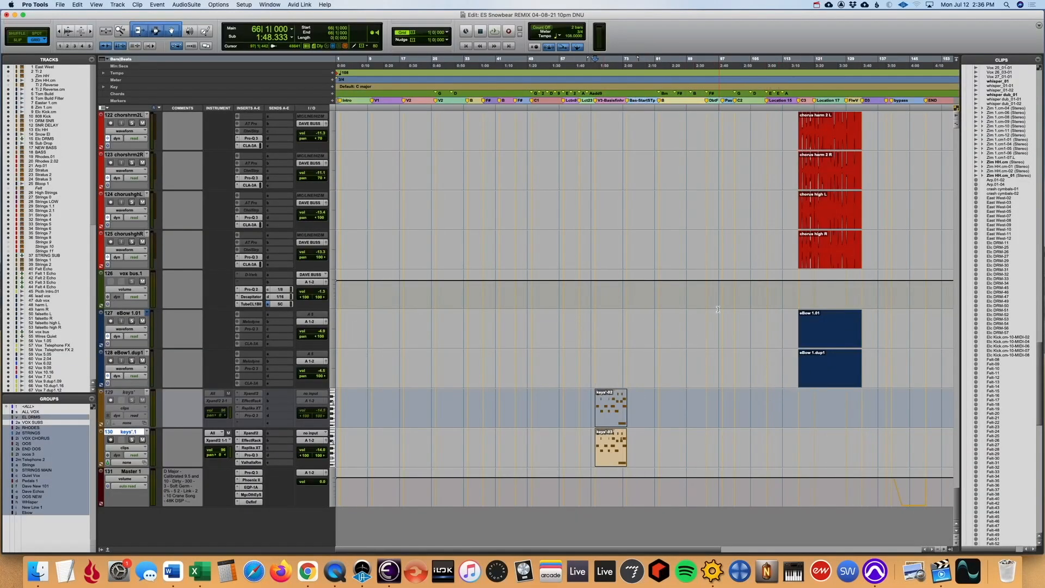
# - Audition eBow 1.01 and eBow 1.dup1 soloed from the start of their clips at bar 117
pyautogui.click(846, 293)
pyautogui.press('t')
pyautogui.press('t')
pyautogui.click(455, 296)
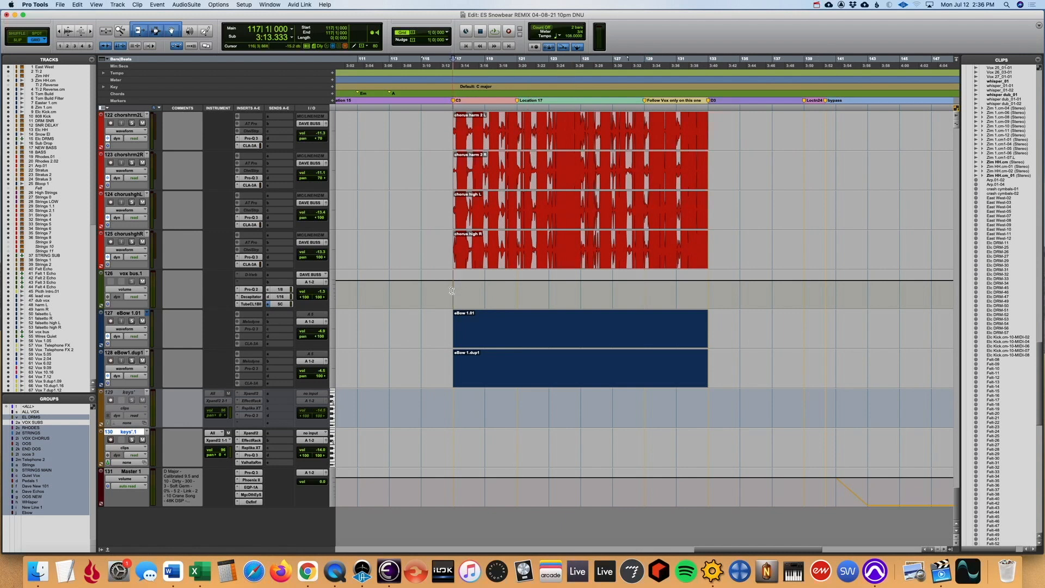
pyautogui.press('space')
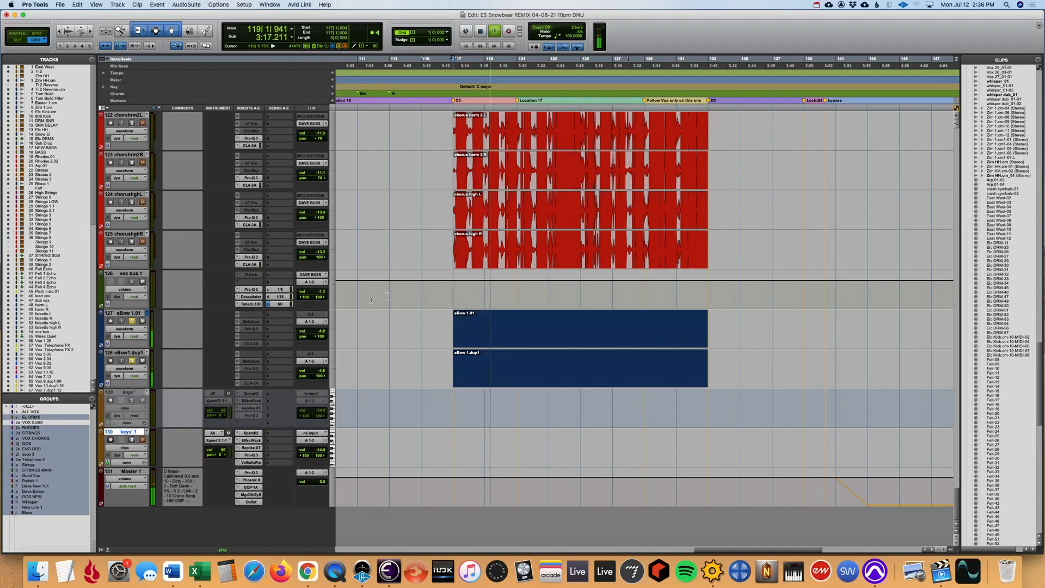
pyautogui.press('super+bracketleft')
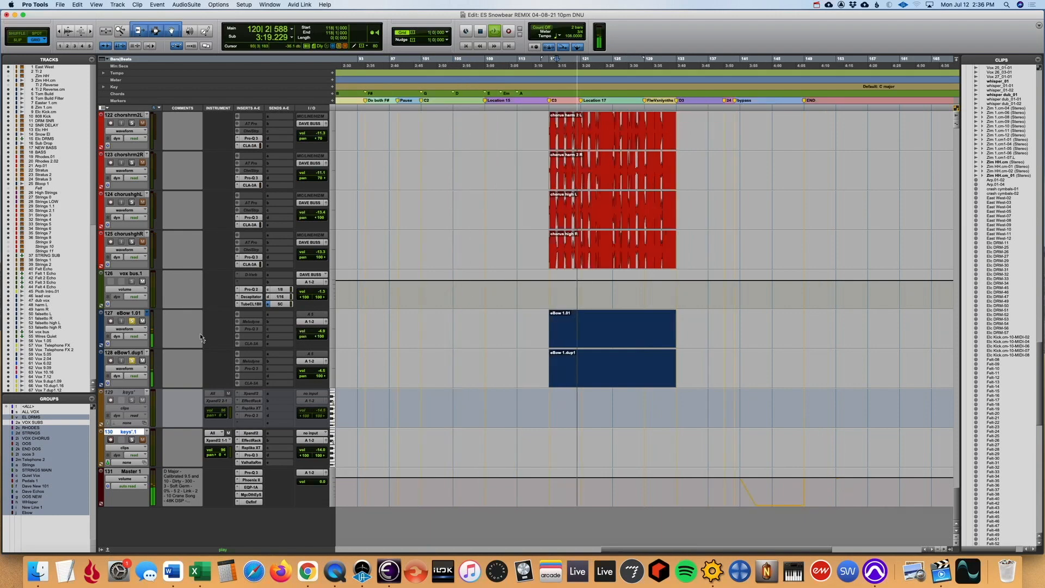
# - Show the inserts of the two eBow channels in the Mix window, and unsolo both tracks
pyautogui.press('super+equal')
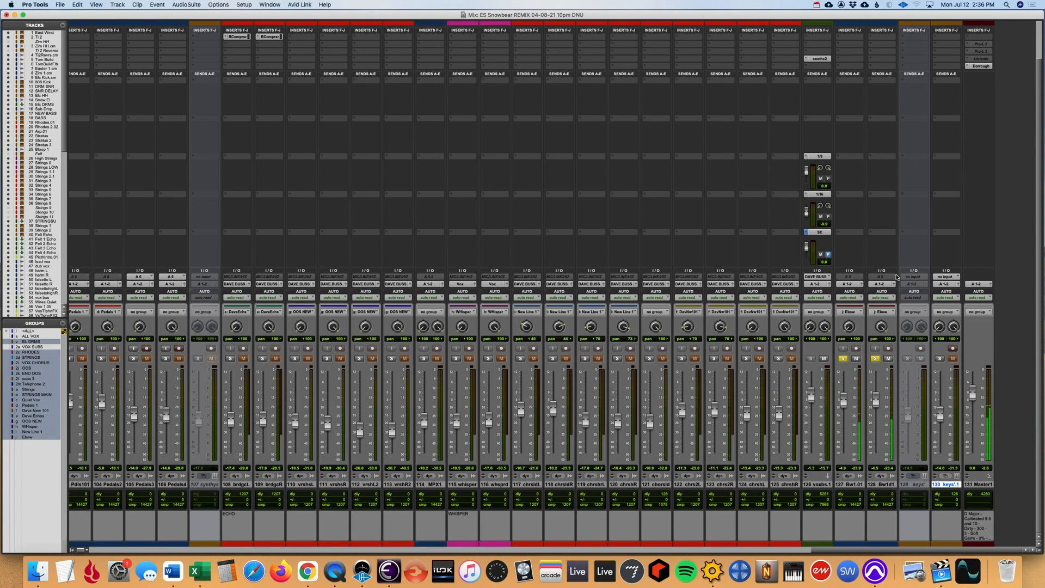
pyautogui.scroll(3, 896, 277)
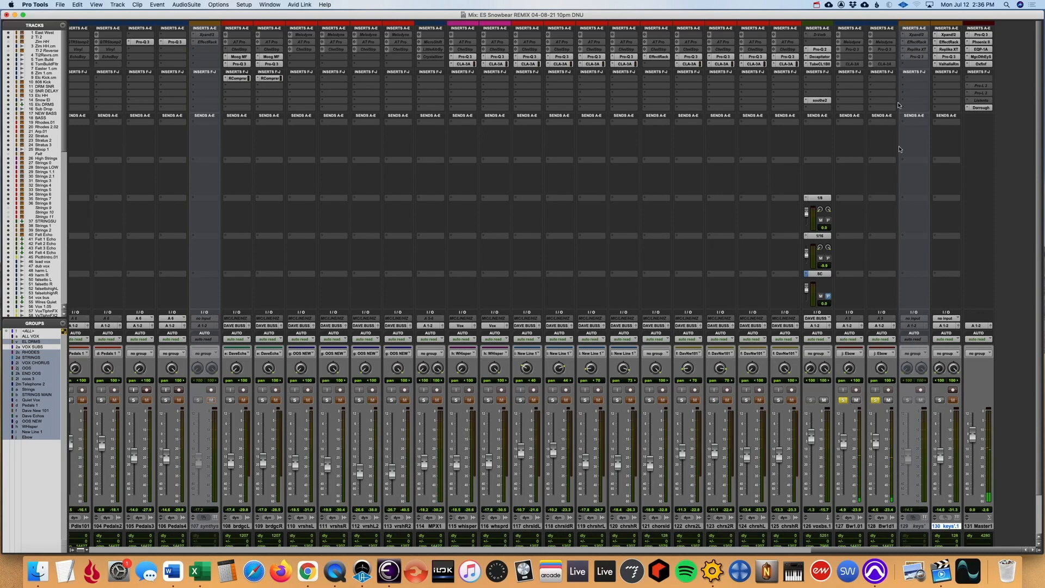
pyautogui.click(874, 401)
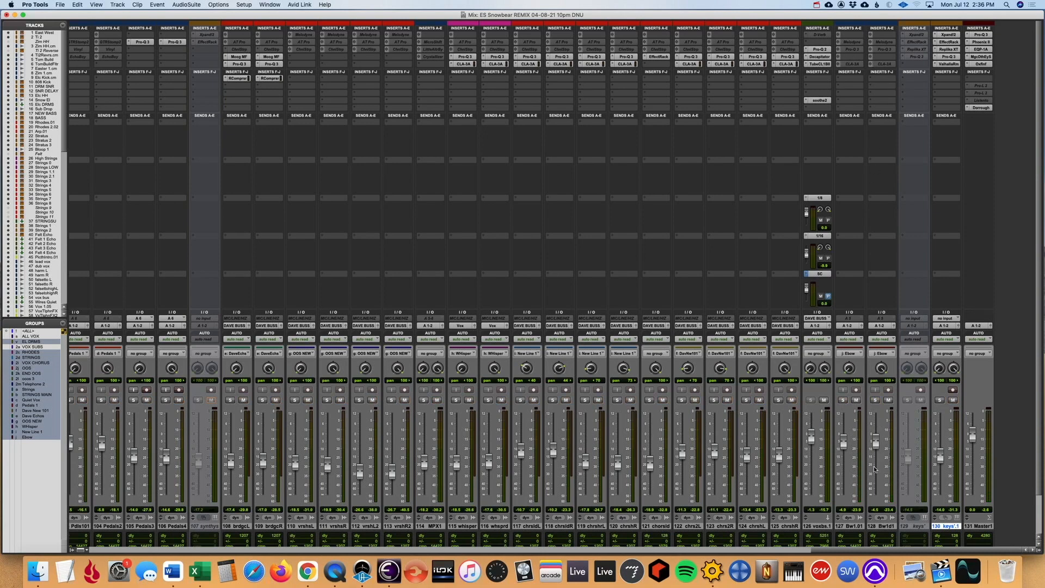
# - Play the full mix from bar 116 in the Edit window, comparing it with the eBow tracks muted and unmuted
pyautogui.scroll(-2, 866, 471)
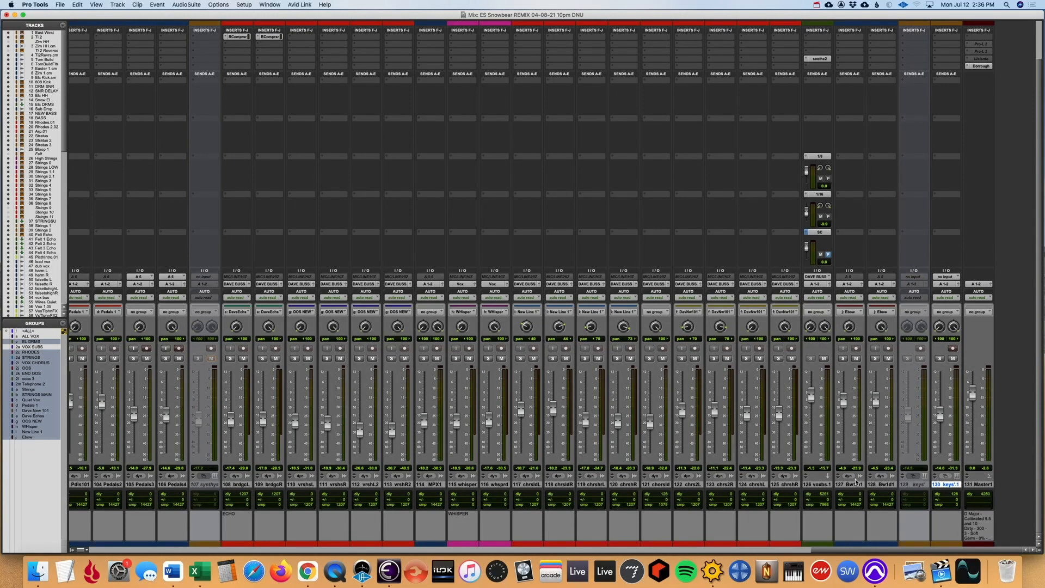
pyautogui.press('super+equal')
pyautogui.press('super+bracketleft')
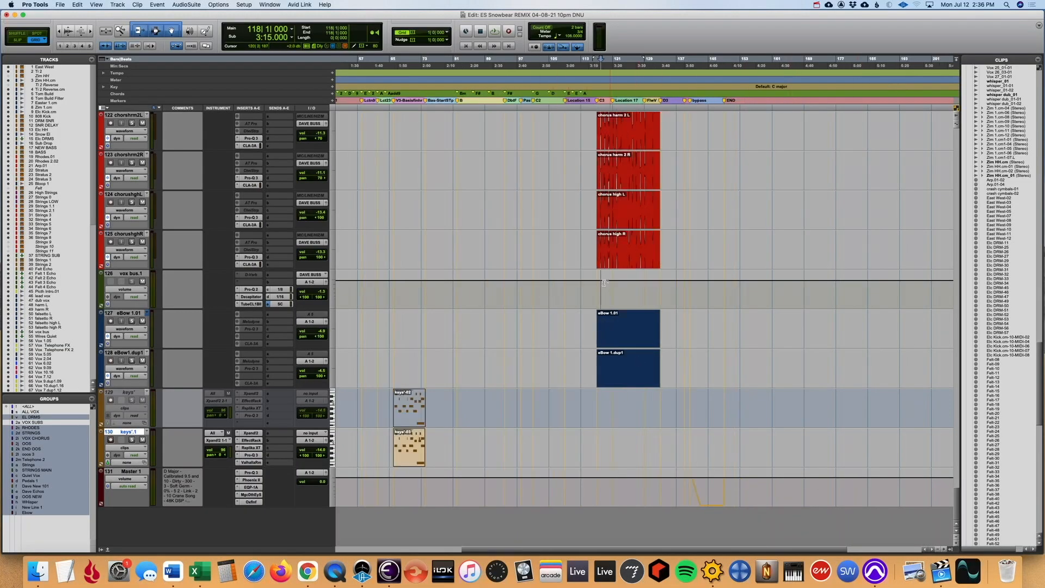
pyautogui.press('space')
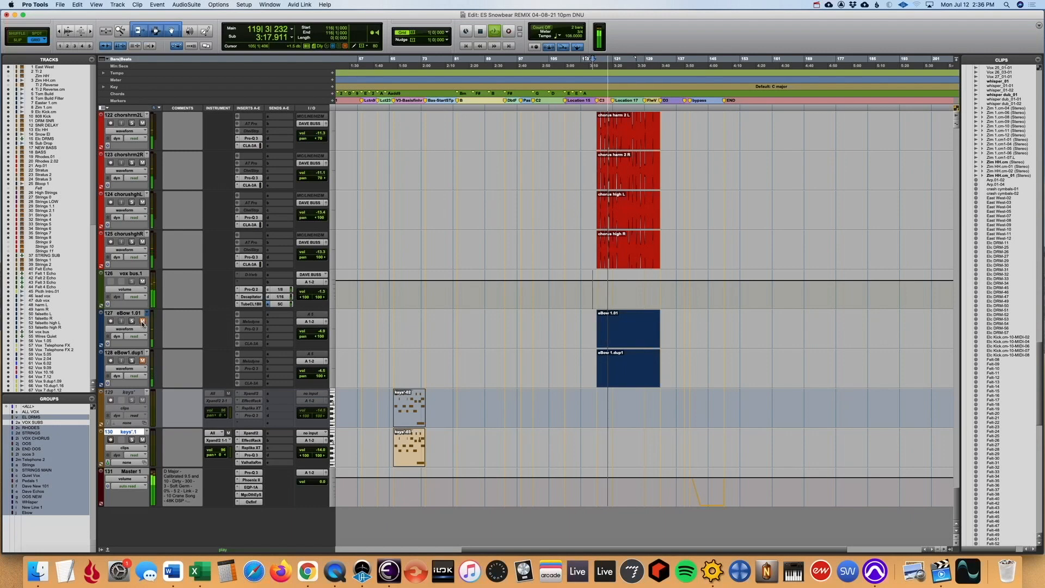
pyautogui.press('space')
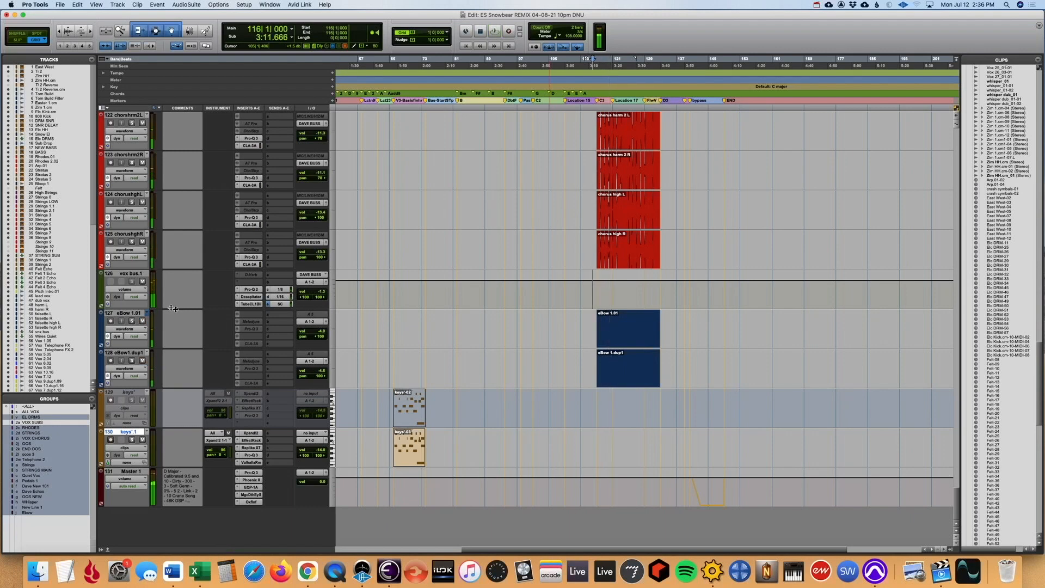
# - Solo the Quiet Vox tracks from lead vox to falsetto high R and cue playback at their clip start, bar 50
pyautogui.scroll(1, 285, 333)
pyautogui.scroll(2, 285, 332)
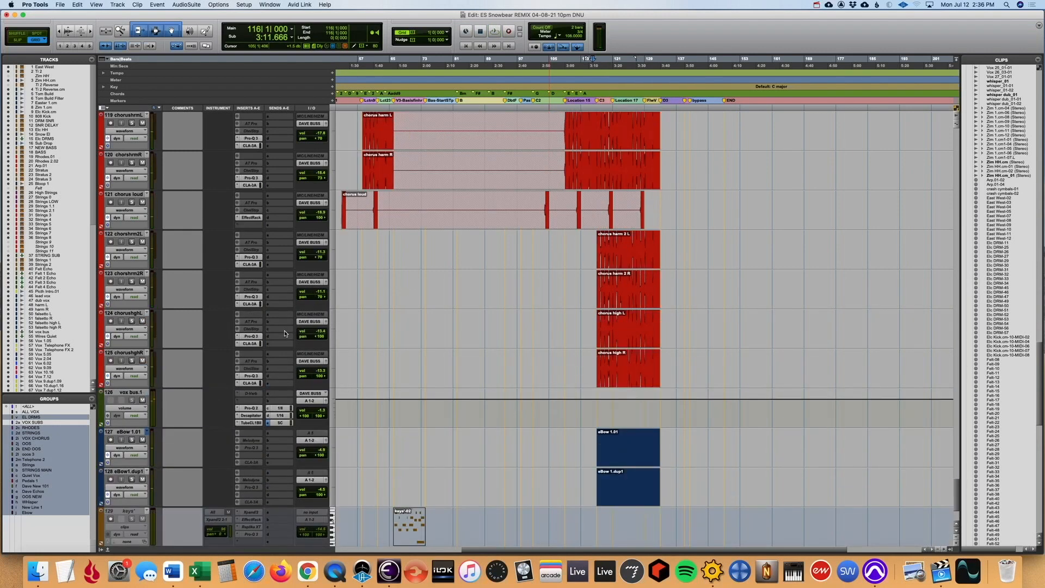
pyautogui.scroll(10, 177, 350)
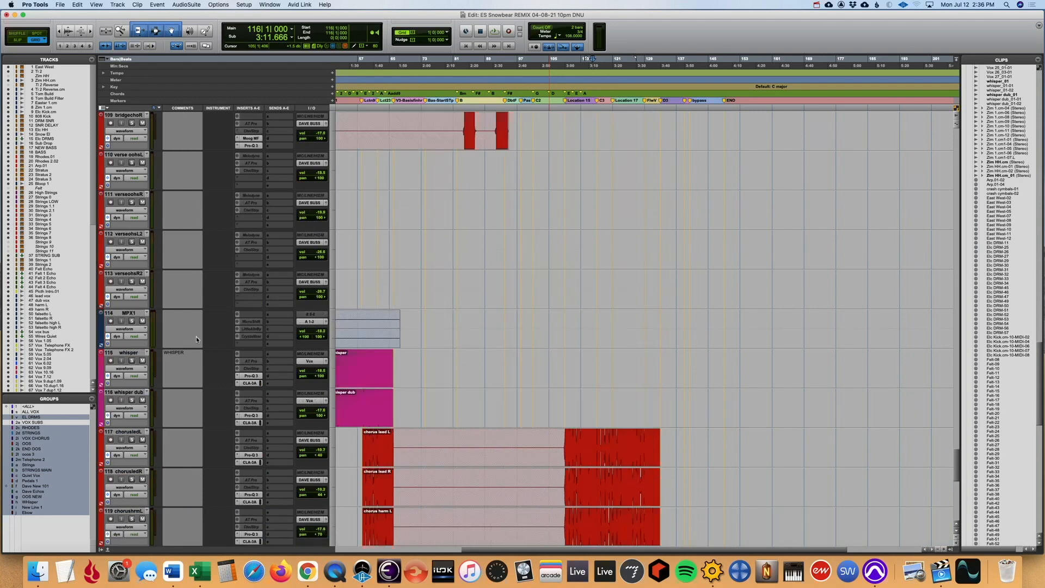
pyautogui.hscroll(-5, 399, 299)
pyautogui.scroll(-2, 401, 299)
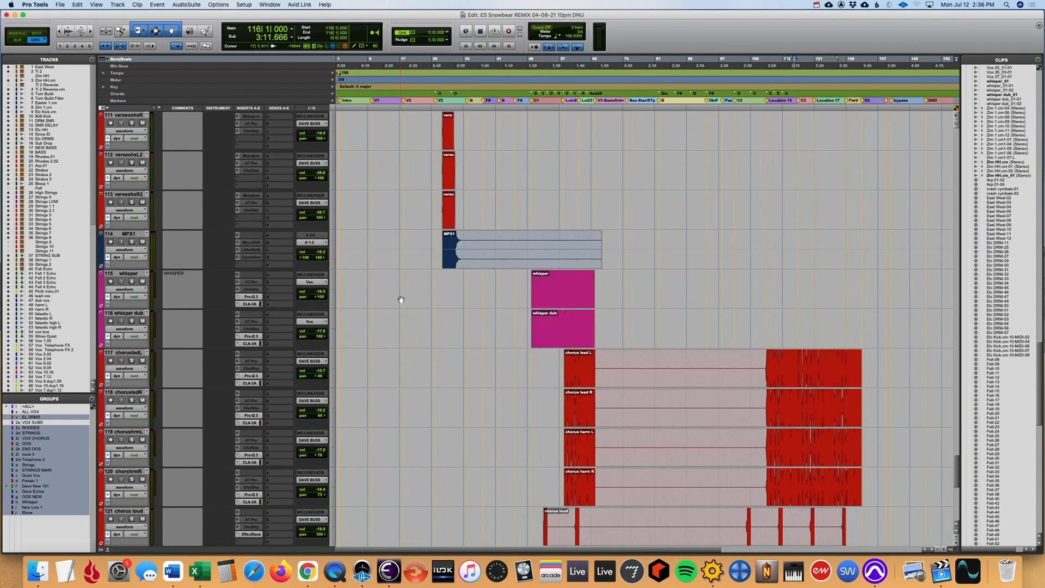
pyautogui.scroll(11, 406, 294)
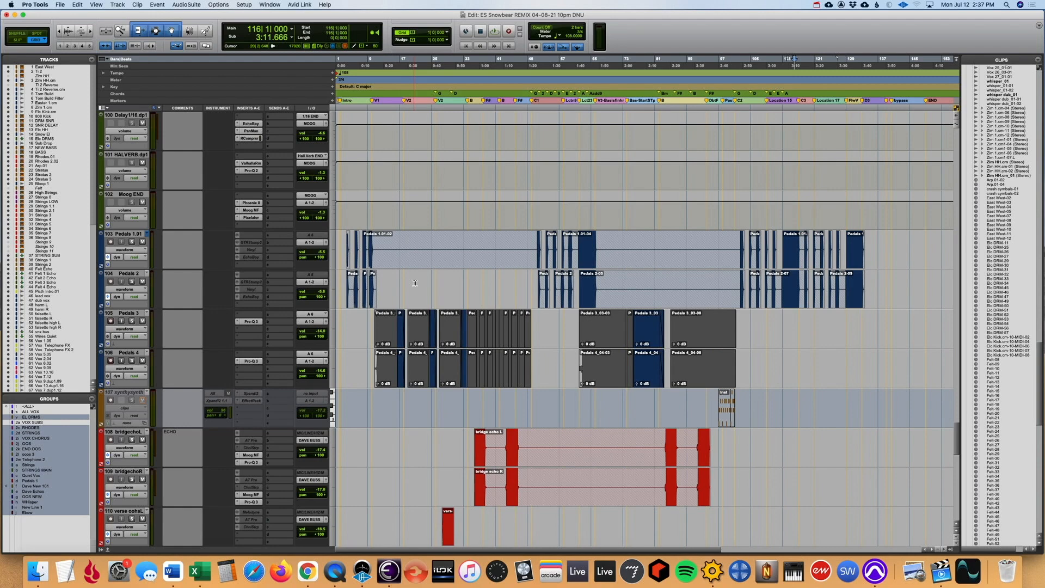
pyautogui.scroll(20, 435, 277)
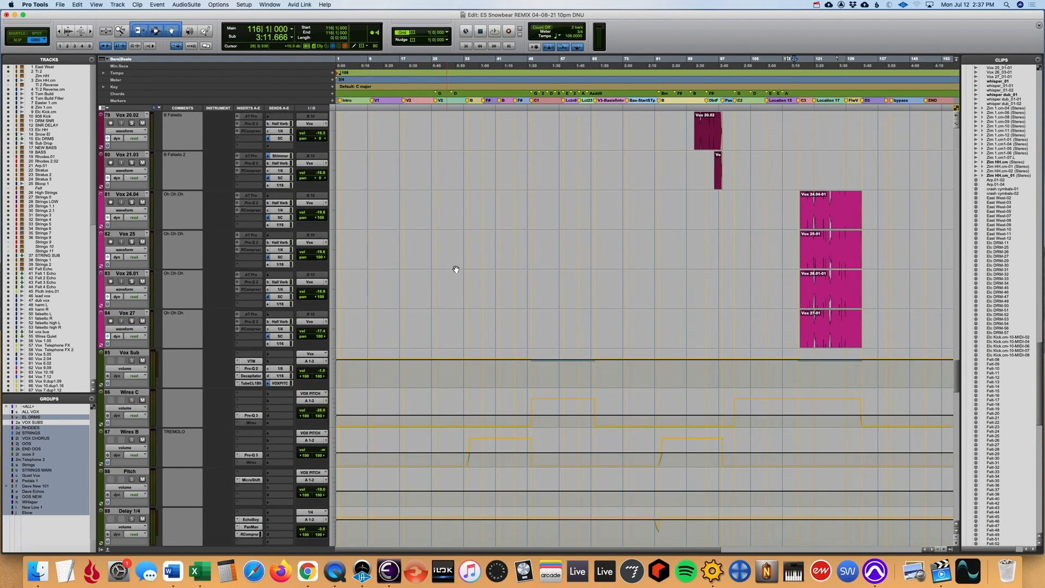
pyautogui.scroll(7, 457, 269)
pyautogui.scroll(9, 458, 269)
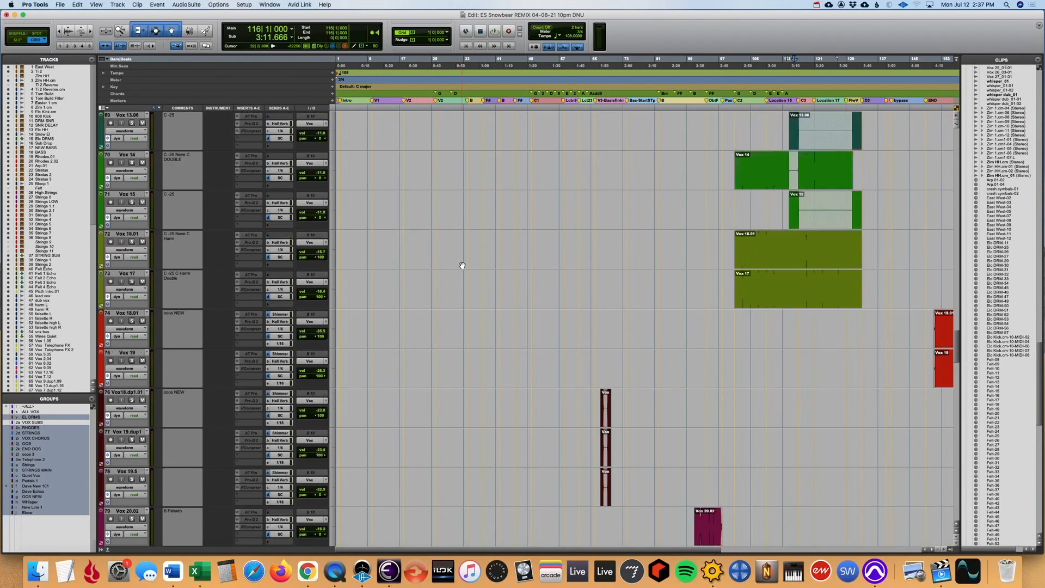
pyautogui.scroll(5, 473, 259)
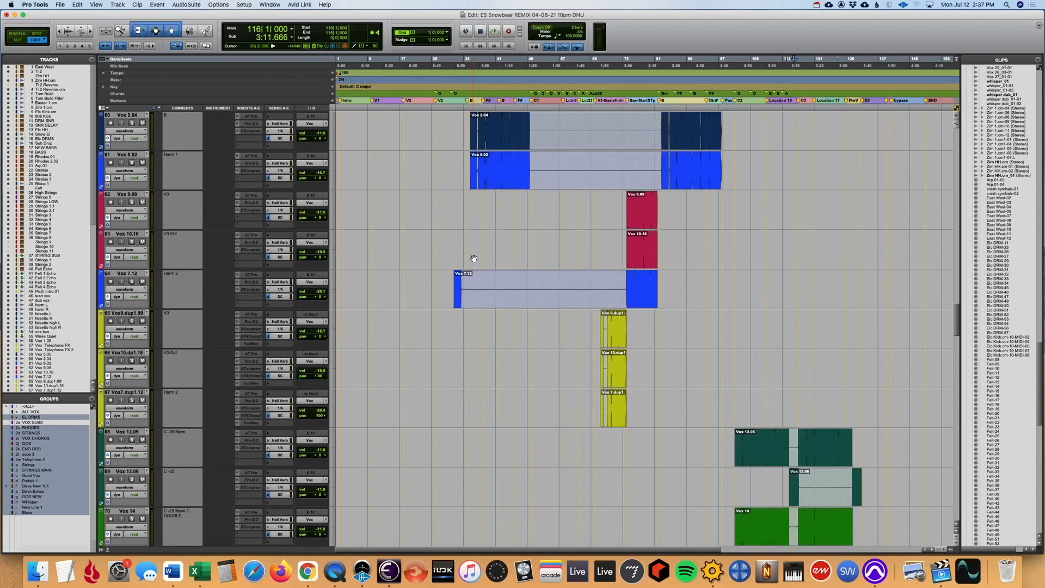
pyautogui.scroll(3, 473, 258)
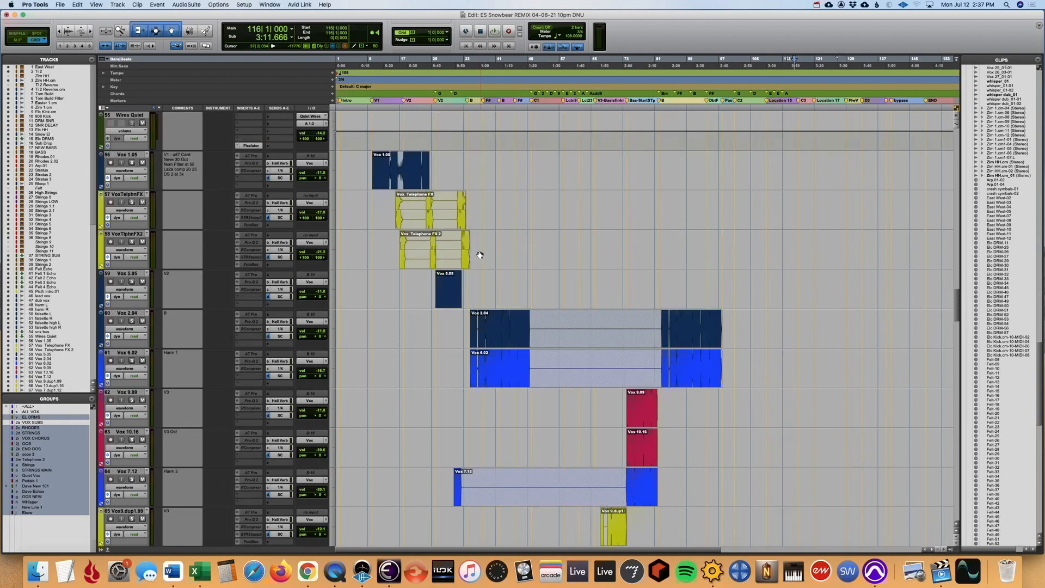
pyautogui.scroll(15, 297, 226)
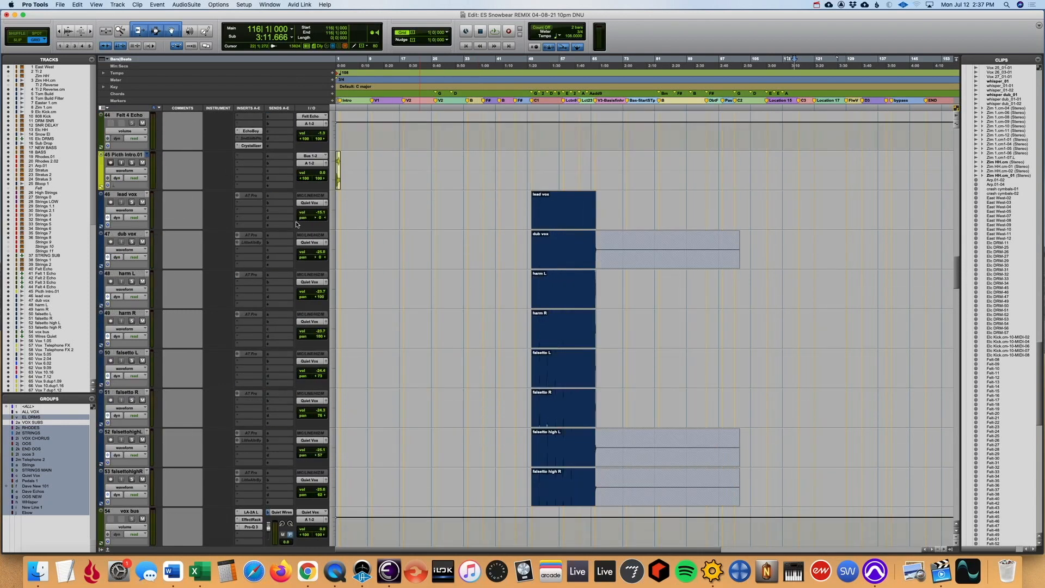
pyautogui.scroll(3, 327, 247)
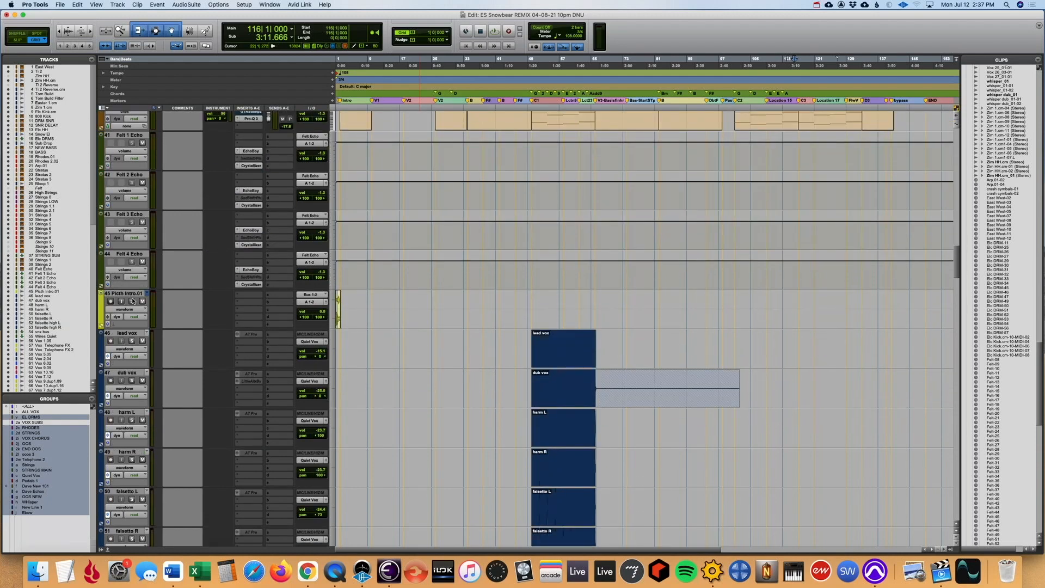
pyautogui.scroll(-4, 138, 339)
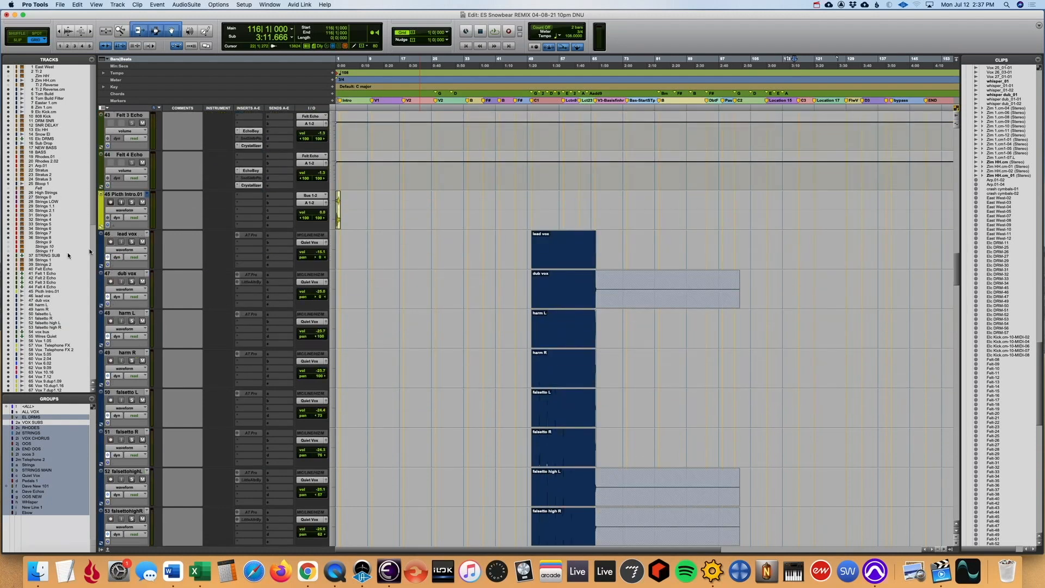
pyautogui.click(132, 241)
pyautogui.click(532, 199)
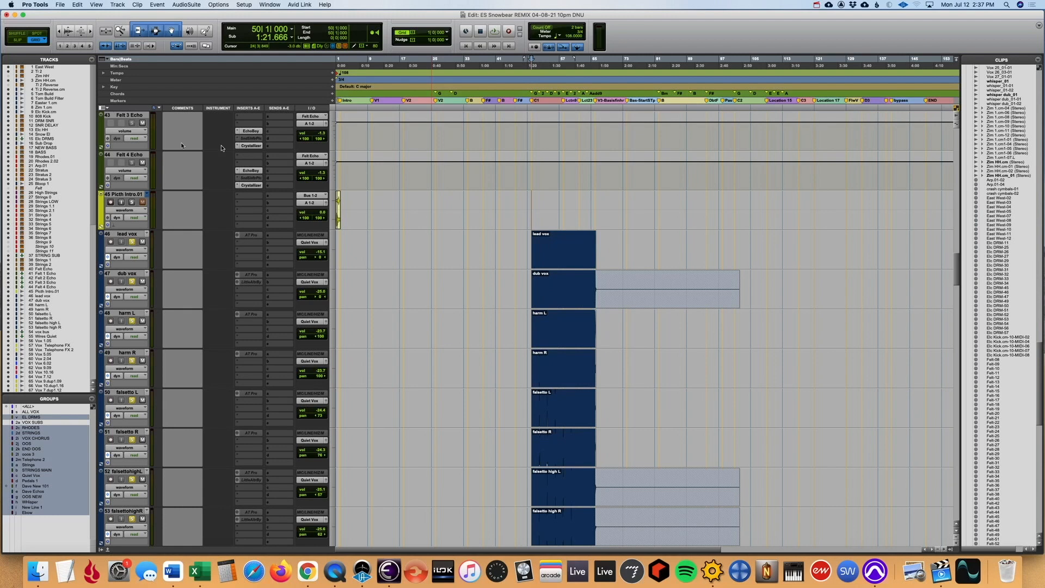
# - Reduce the waveform display height and play the soloed quiet vocals from bar 50
pyautogui.click(72, 36)
pyautogui.click(72, 35)
pyautogui.click(72, 36)
pyautogui.click(73, 36)
pyautogui.press('space')
pyautogui.scroll(1, 392, 348)
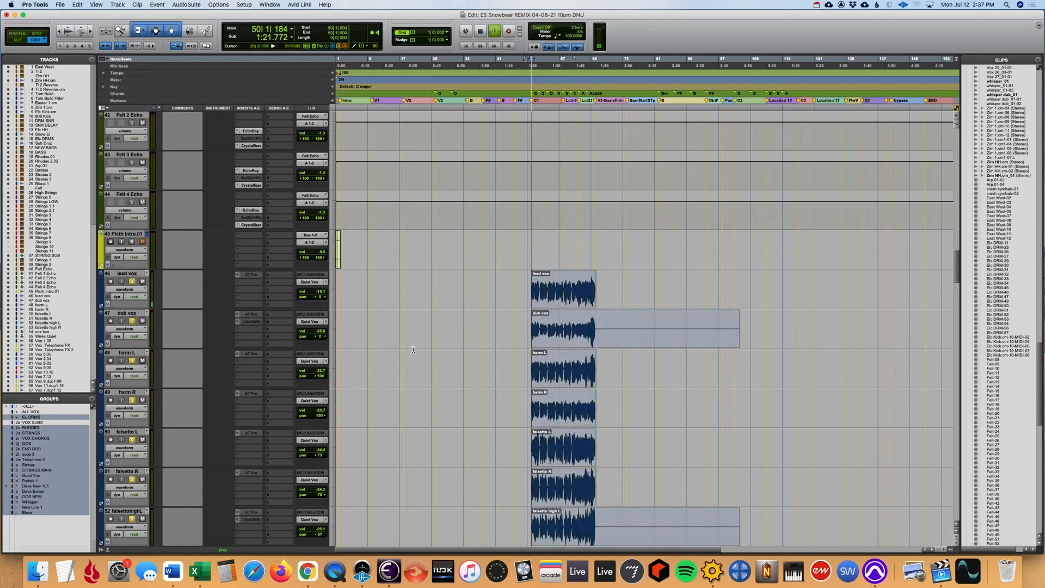
pyautogui.scroll(-3, 410, 356)
pyautogui.scroll(-5, 411, 356)
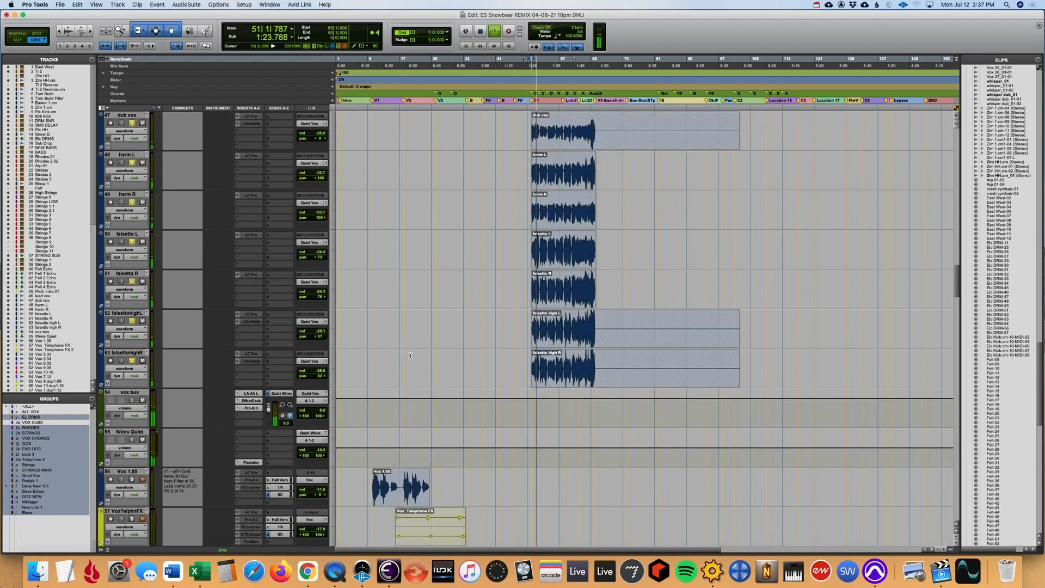
# - Inspect the LA-2A and Effect Rack inserts on the vox bus in the Mix window, and close the plug-in window
pyautogui.press('super+equal')
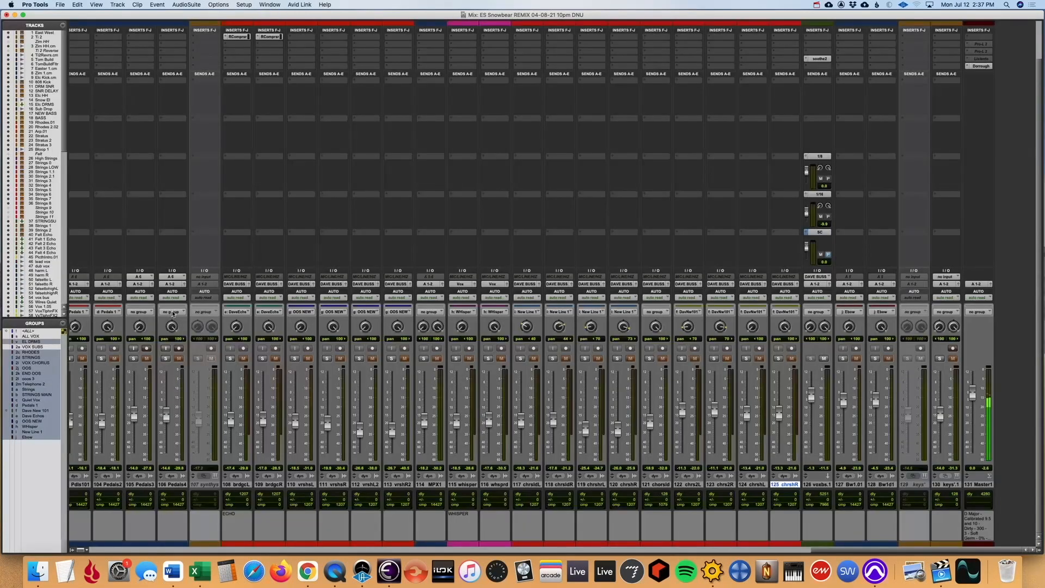
pyautogui.hscroll(-15, 327, 341)
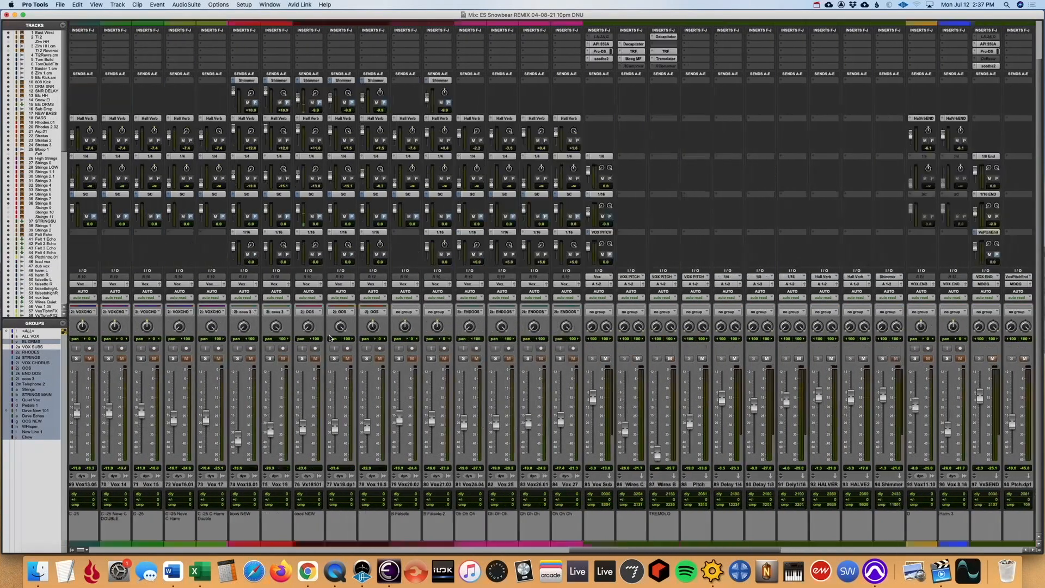
pyautogui.hscroll(-7, 329, 338)
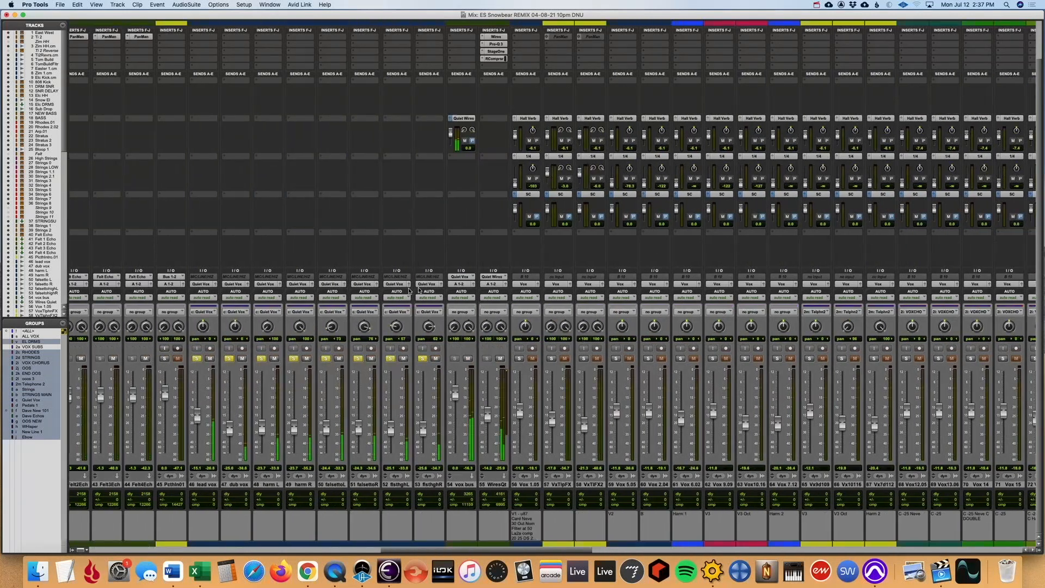
pyautogui.scroll(3, 456, 226)
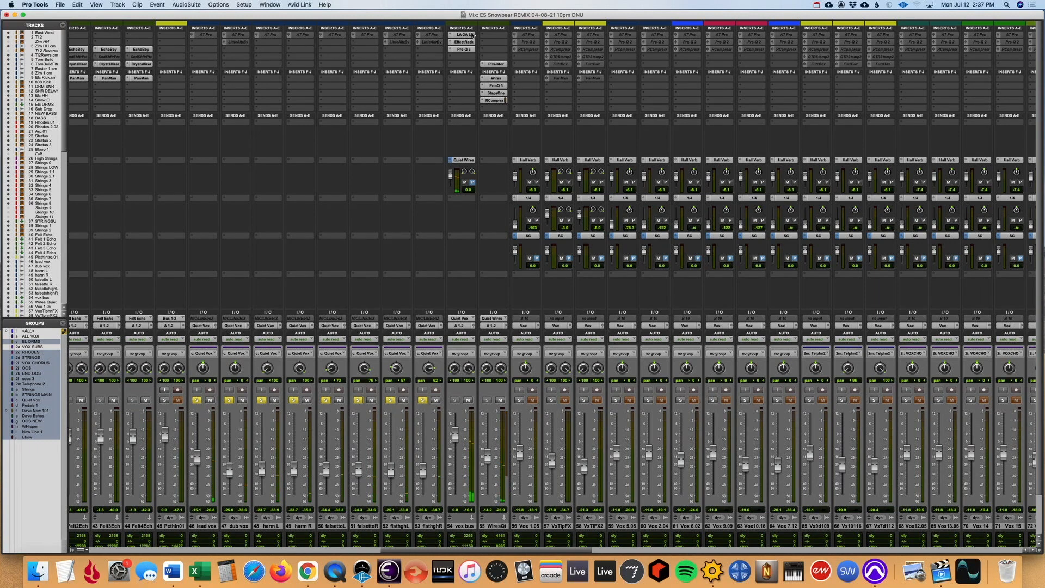
pyautogui.click(467, 34)
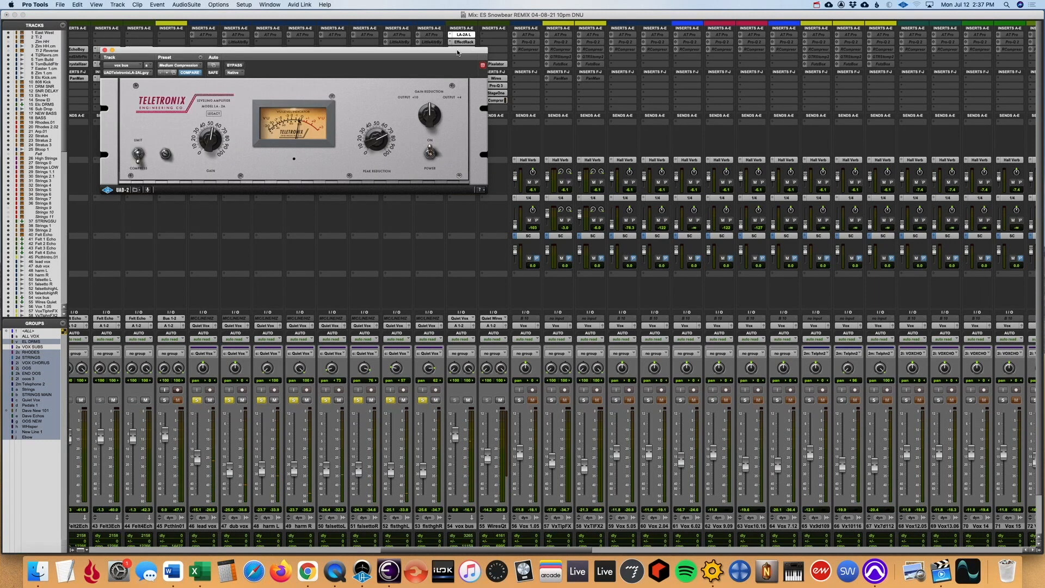
pyautogui.moveTo(464, 49); pyautogui.dragTo(441, 101)
pyautogui.click(466, 50)
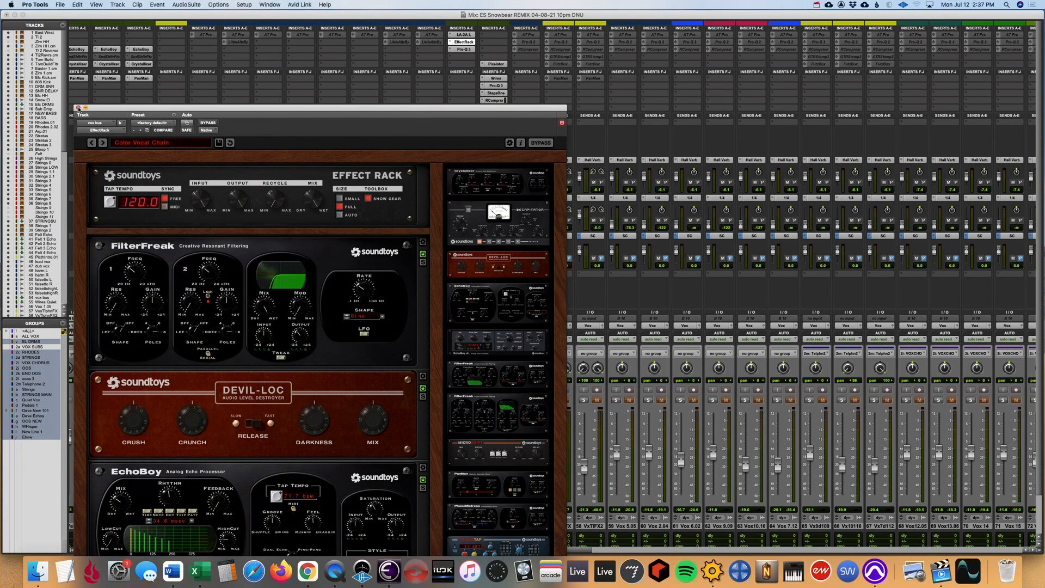
pyautogui.click(78, 107)
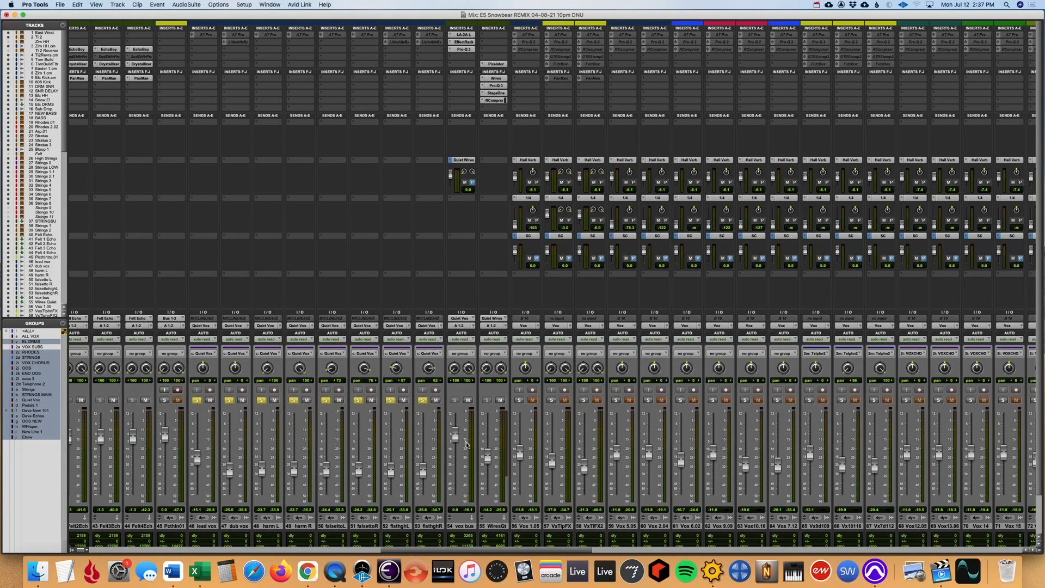
# - Inspect the Pixelator, Wires, Pro-Q 3, StageOne and RCompressor inserts on the Wires Quiet channel
pyautogui.click(496, 64)
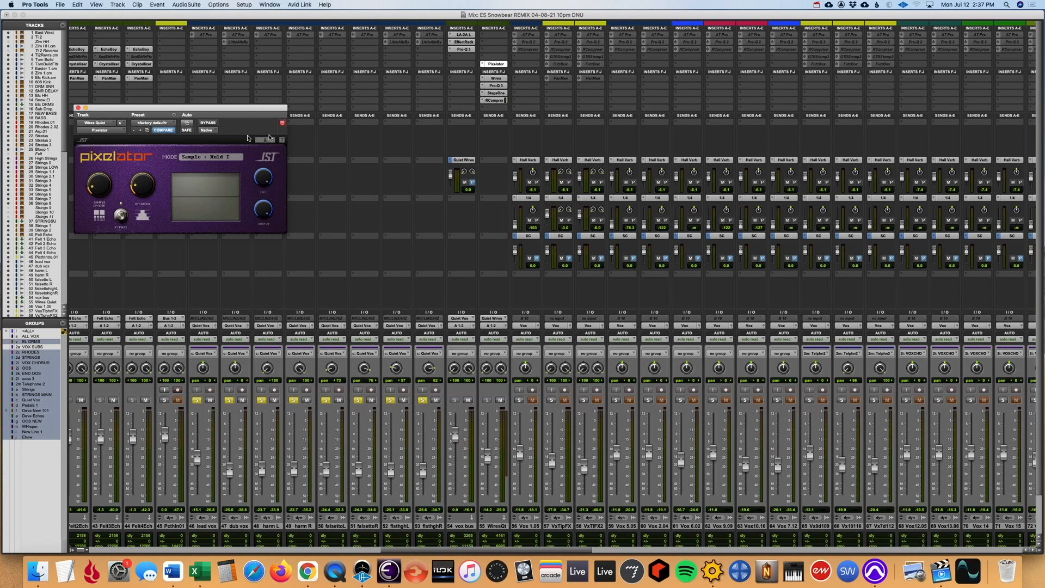
pyautogui.click(502, 79)
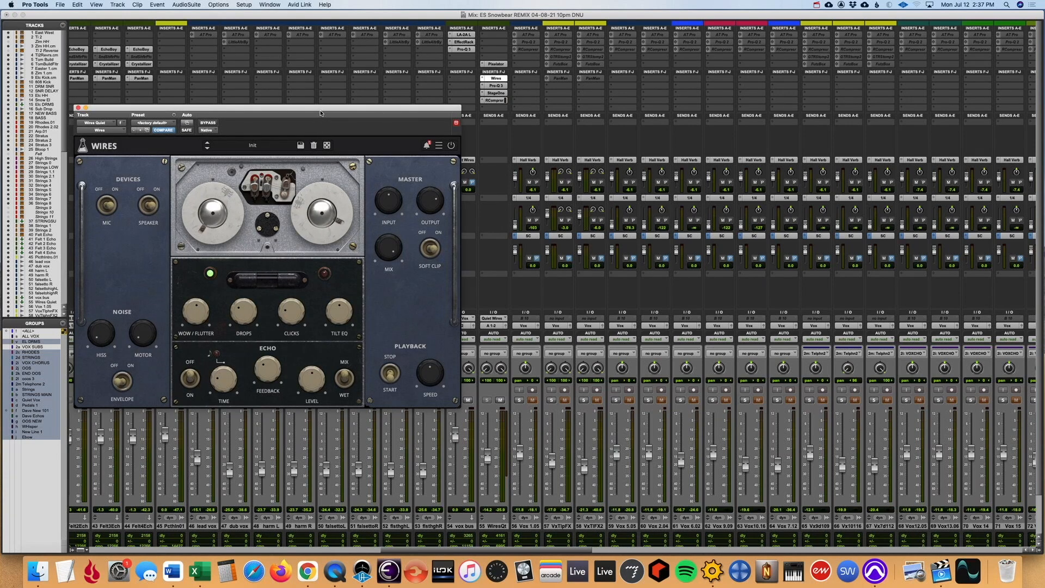
pyautogui.moveTo(320, 108); pyautogui.dragTo(321, 84)
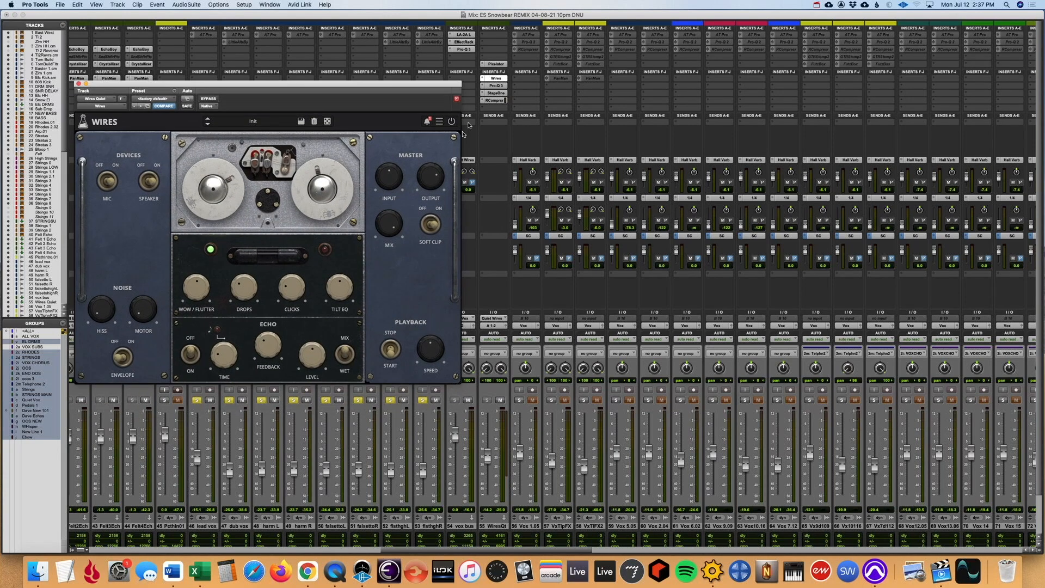
pyautogui.click(497, 85)
pyautogui.click(496, 93)
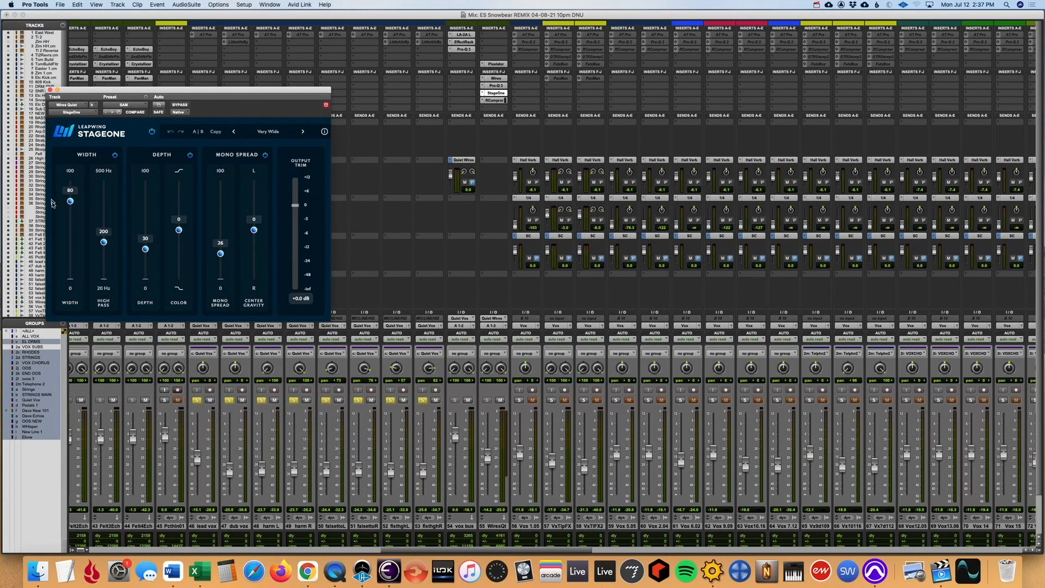
pyautogui.click(497, 100)
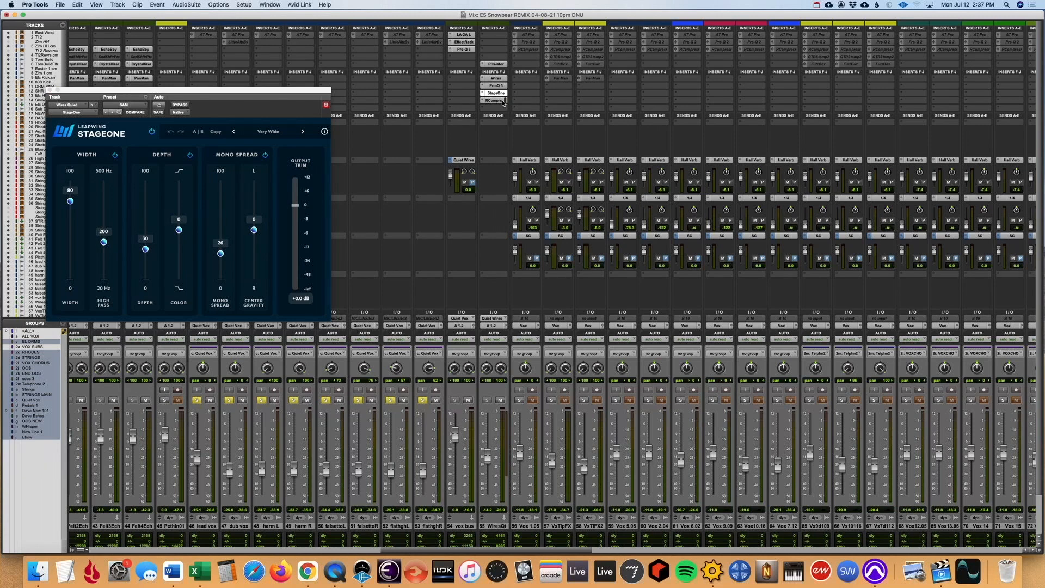
# - Mute the vox bus to hear Wires Quiet alone, compare its inserts bypassed and active, and unmute the vox bus
pyautogui.click(467, 400)
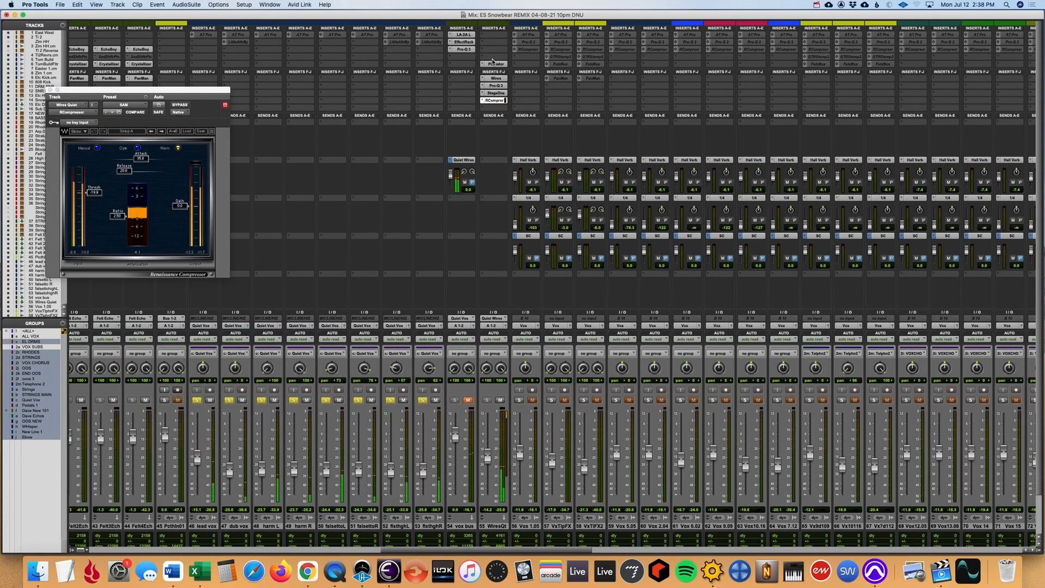
pyautogui.keyDown('shift'); pyautogui.keyDown('super'); pyautogui.click(493, 63); pyautogui.keyUp('super'); pyautogui.keyUp('shift')
pyautogui.keyDown('super'); pyautogui.click(493, 64); pyautogui.keyUp('super')
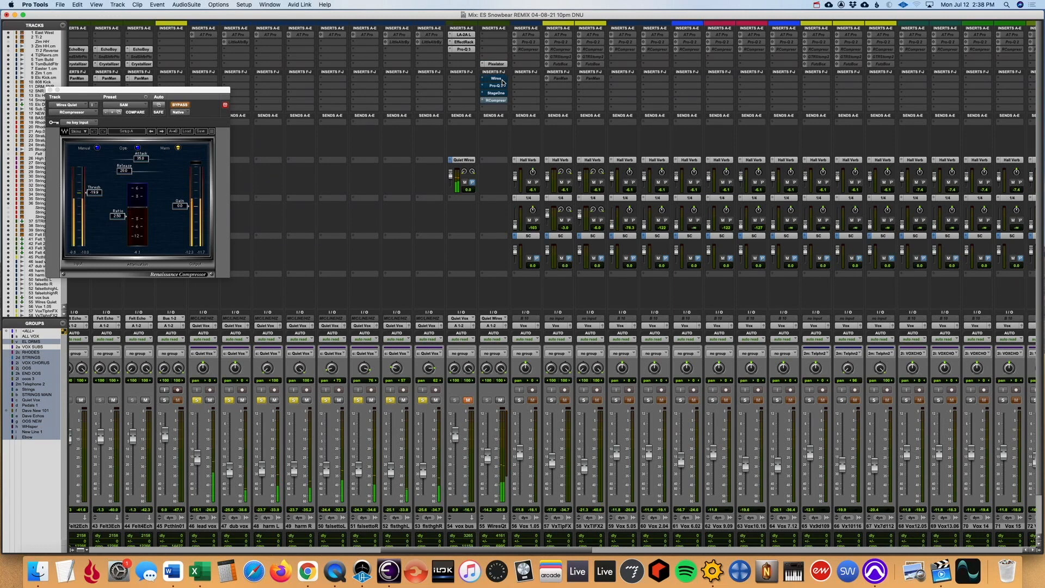
pyautogui.keyDown('super'); pyautogui.click(502, 79); pyautogui.keyUp('super')
pyautogui.keyDown('super'); pyautogui.click(502, 86); pyautogui.keyUp('super')
pyautogui.keyDown('super'); pyautogui.click(501, 93); pyautogui.keyUp('super')
pyautogui.keyDown('super'); pyautogui.click(501, 100); pyautogui.keyUp('super')
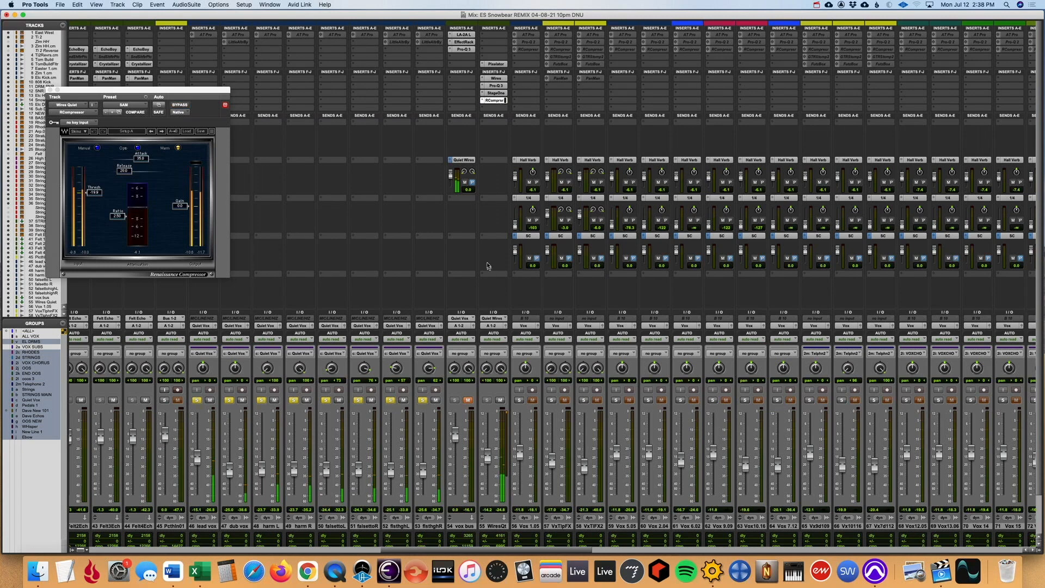
pyautogui.click(468, 400)
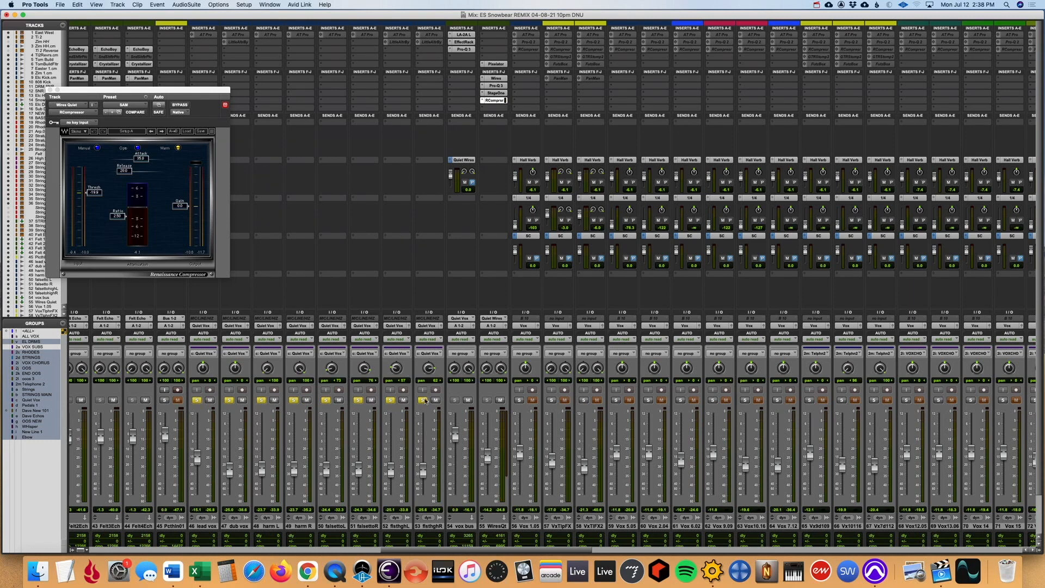
# - Unsolo the Quiet Vox tracks and compare the full mix with Wires Quiet muted and unmuted
pyautogui.click(424, 401)
pyautogui.press('super+equal')
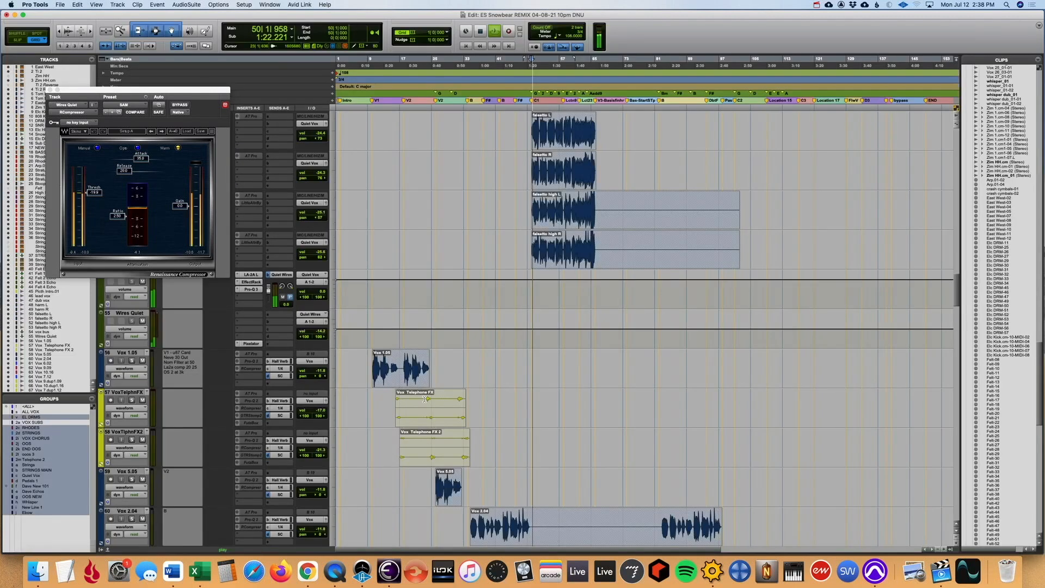
pyautogui.press('super+equal')
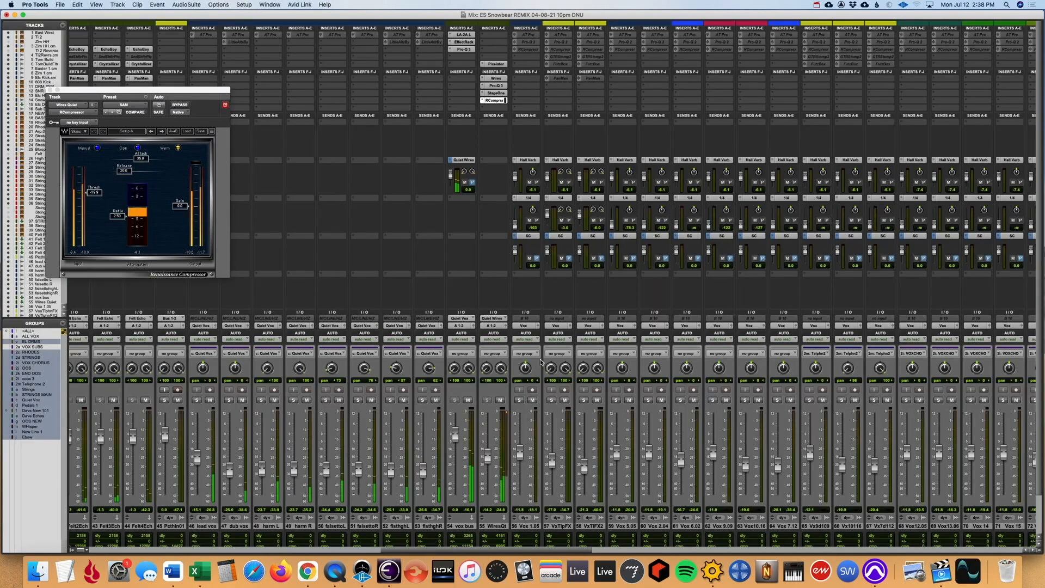
pyautogui.click(500, 401)
pyautogui.click(501, 402)
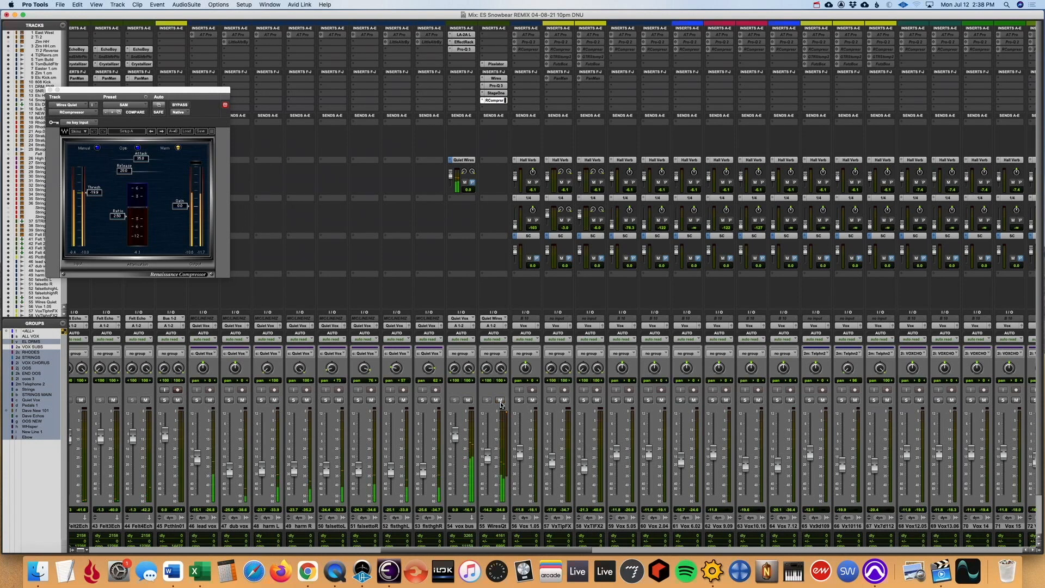
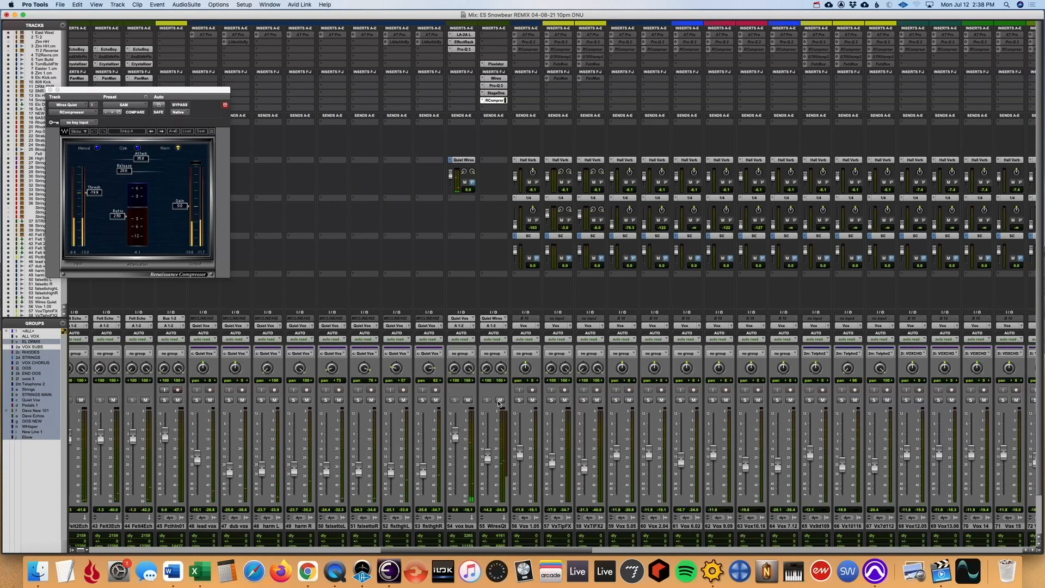
# - Bring the Vox 1.05 track into view in the Edit window and play it soloed from the start of its clip
pyautogui.click(534, 526)
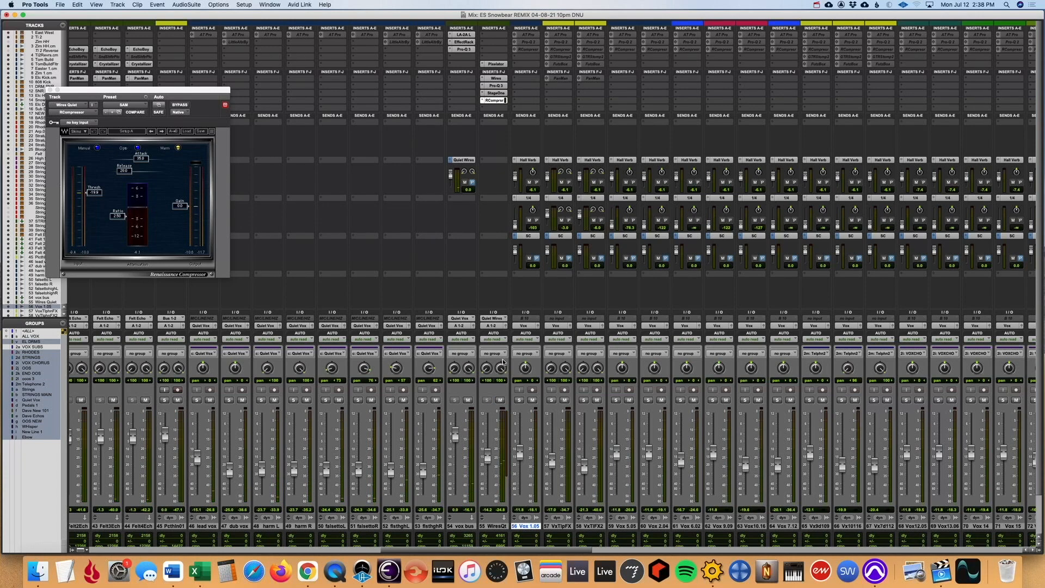
pyautogui.press('super+equal')
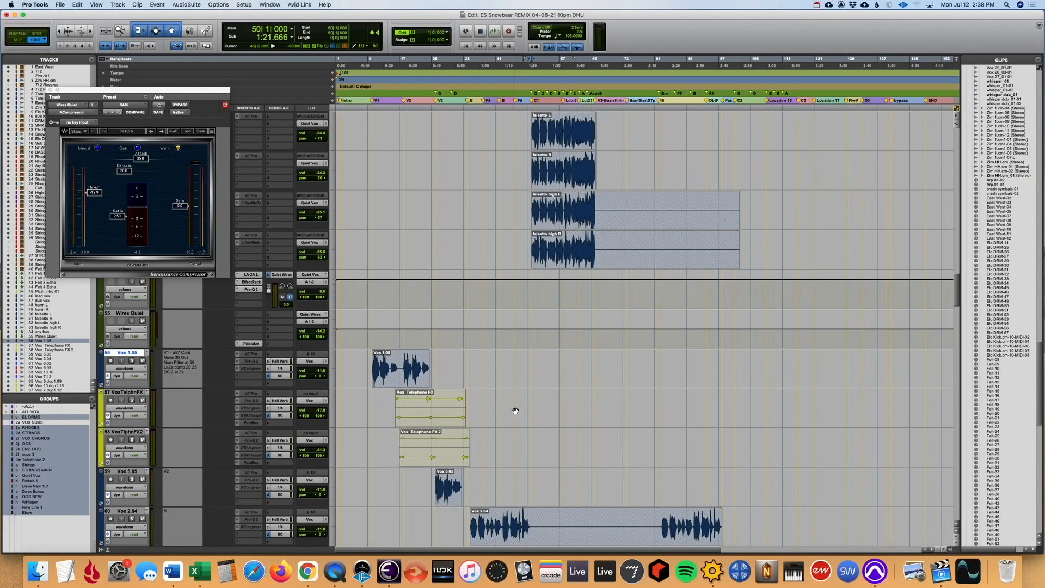
pyautogui.click(373, 340)
pyautogui.scroll(1, 374, 340)
pyautogui.scroll(-2, 373, 340)
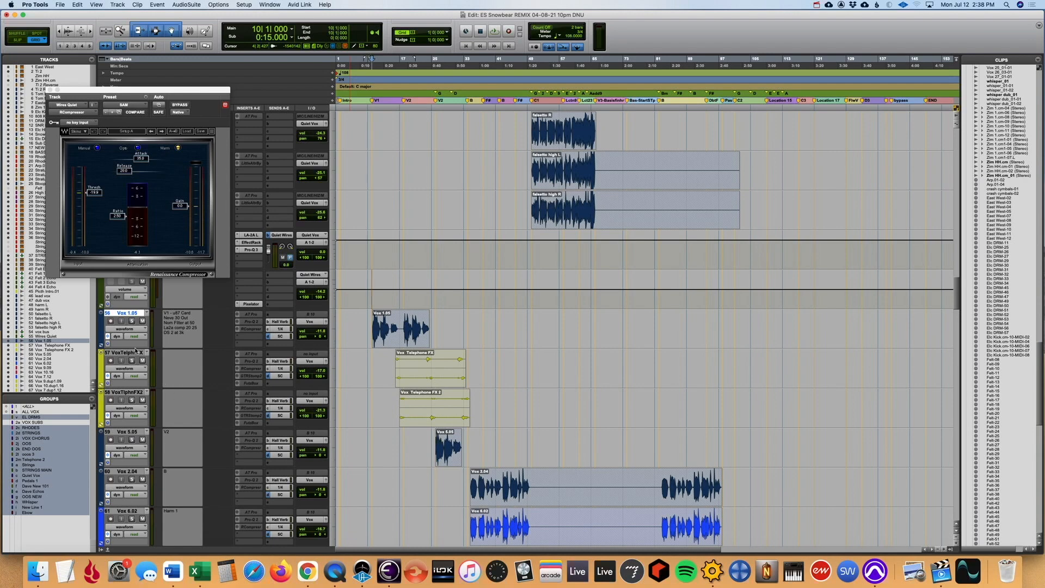
pyautogui.press('space')
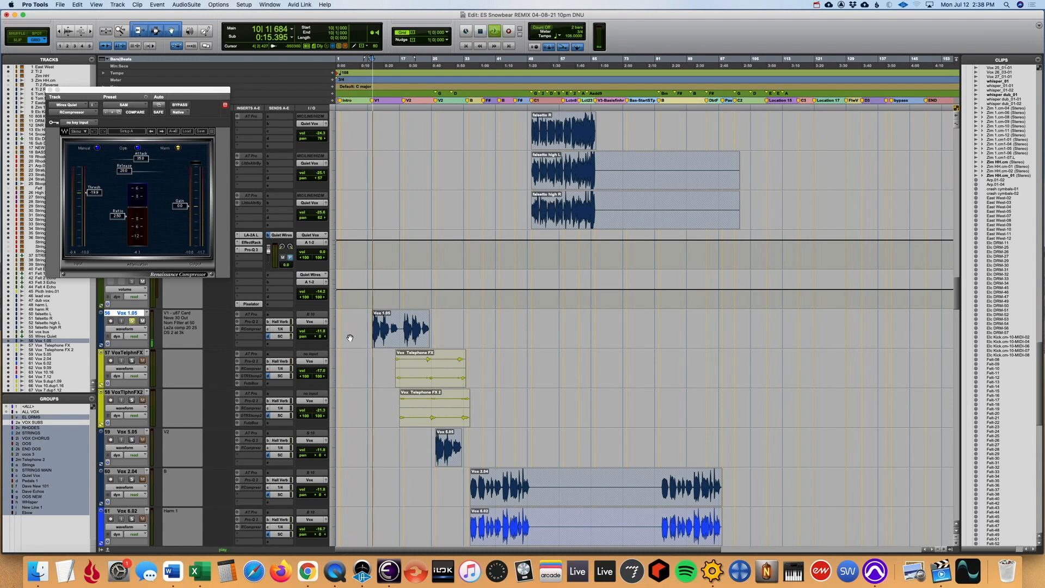
# - Add the Vox Telephone FX tracks, Vox 5.05 and Vox 2.04 to the solo and set the next playback start to bar 17
pyautogui.scroll(3, 351, 341)
pyautogui.scroll(-3, 352, 344)
pyautogui.scroll(-2, 351, 345)
pyautogui.scroll(2, 350, 345)
pyautogui.click(132, 360)
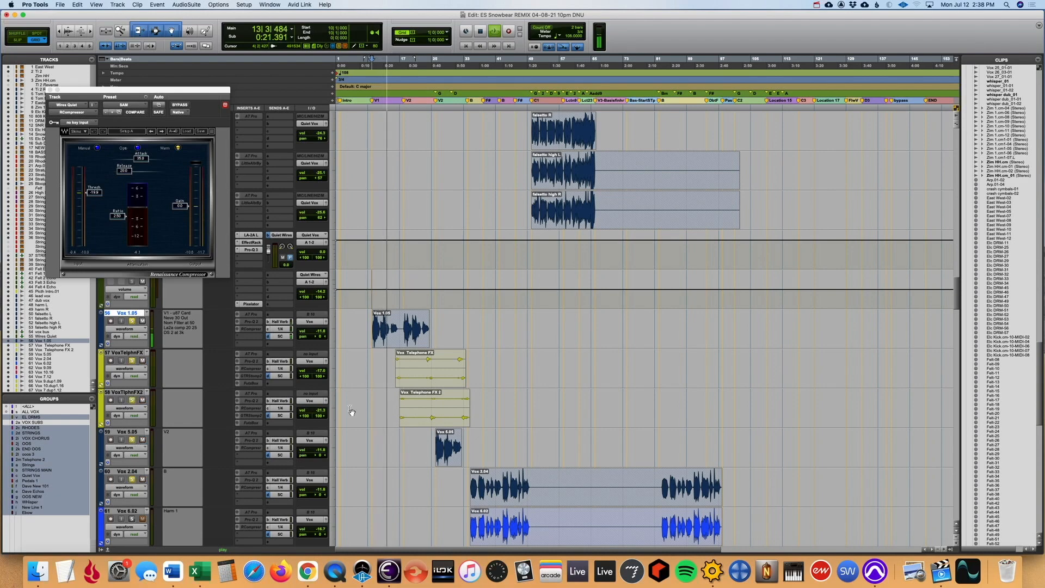
pyautogui.click(399, 430)
pyautogui.press('t')
pyautogui.press('t')
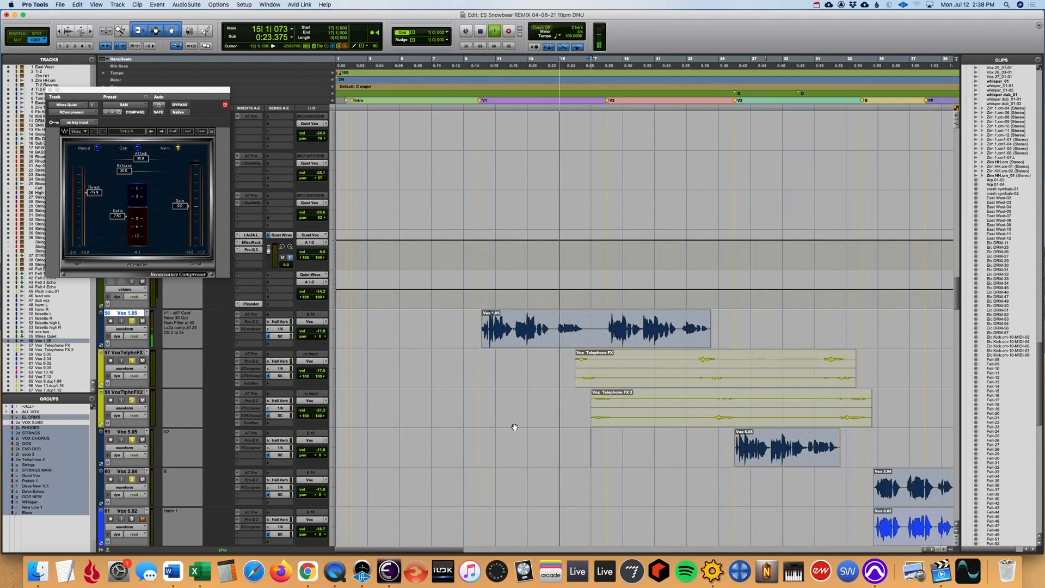
pyautogui.press('r')
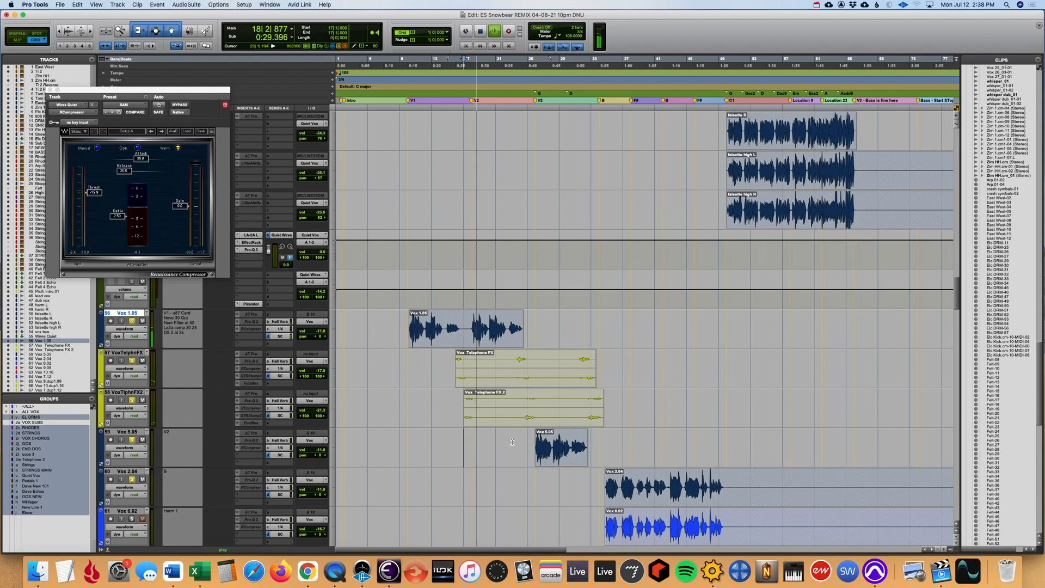
pyautogui.press('r')
# - Extend the solo through the remaining vox tracks, from Vox 9.09 and Vox 10.16 down to Vox 13.06
pyautogui.scroll(-5, 451, 427)
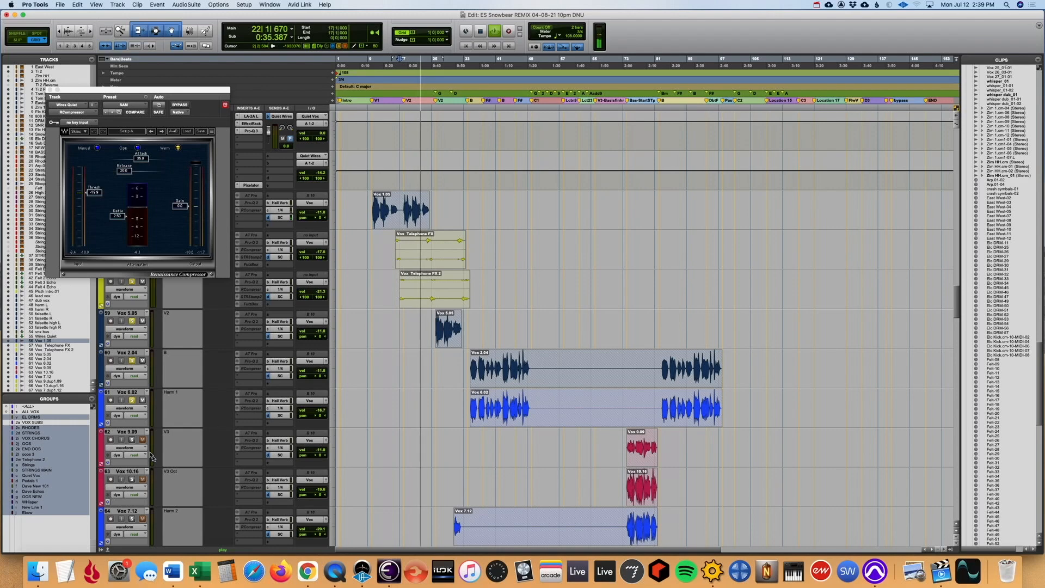
pyautogui.click(132, 440)
pyautogui.click(132, 479)
pyautogui.scroll(-3, 402, 470)
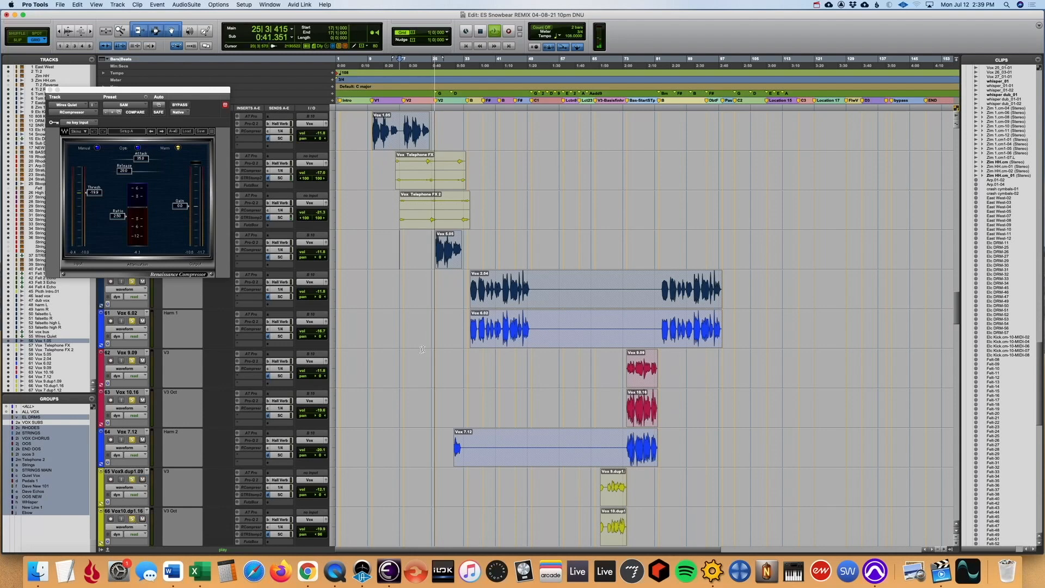
pyautogui.scroll(2, 424, 348)
pyautogui.scroll(2, 425, 348)
pyautogui.scroll(-6, 424, 346)
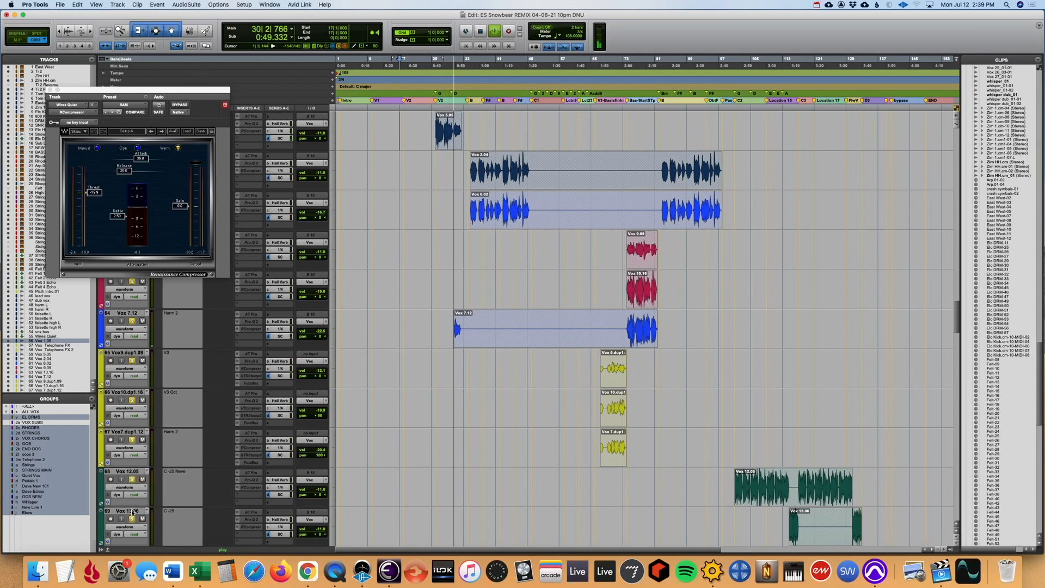
# - Check the vocal sends in the Mix window, and display the 1/4 send's level trim automation on the vox tracks in the Edit window
pyautogui.press('super+equal')
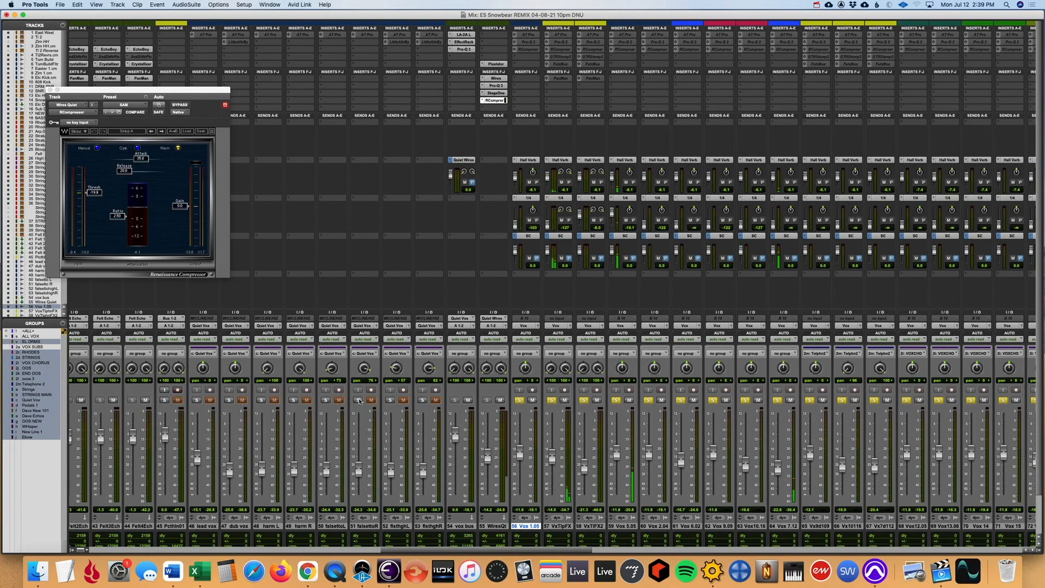
pyautogui.hscroll(1, 599, 217)
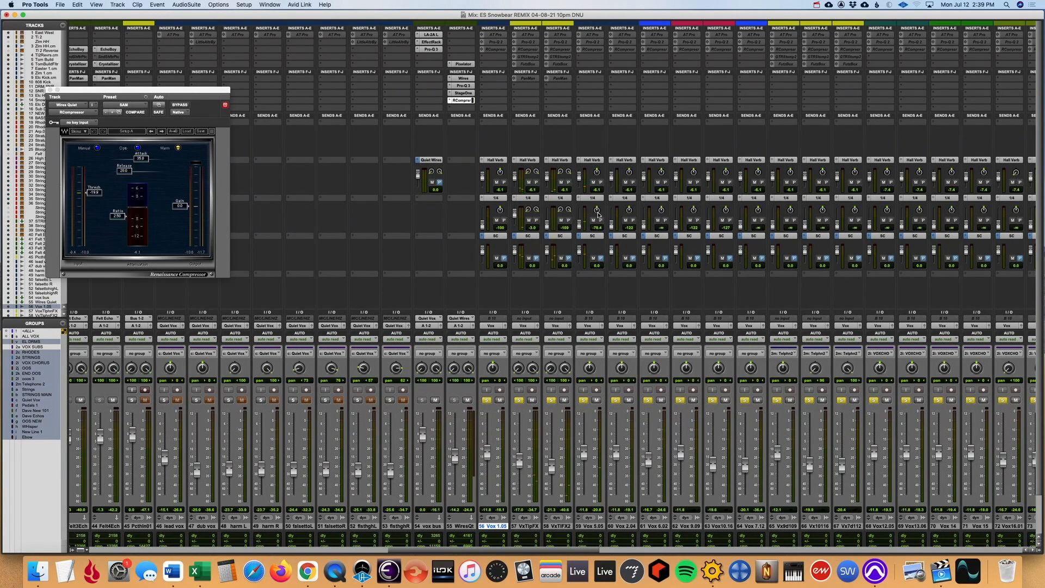
pyautogui.press('super+equal')
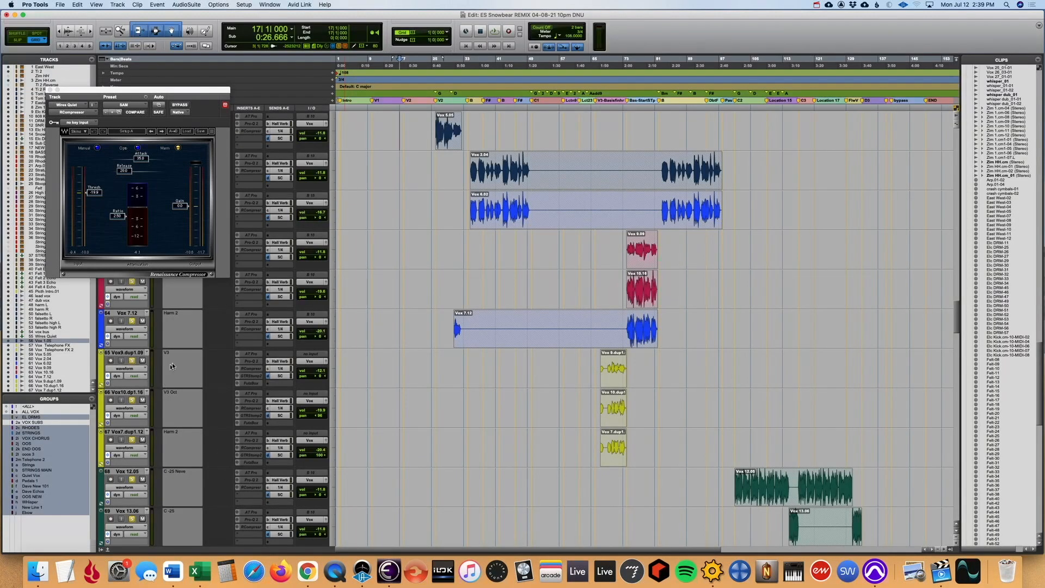
pyautogui.click(136, 372)
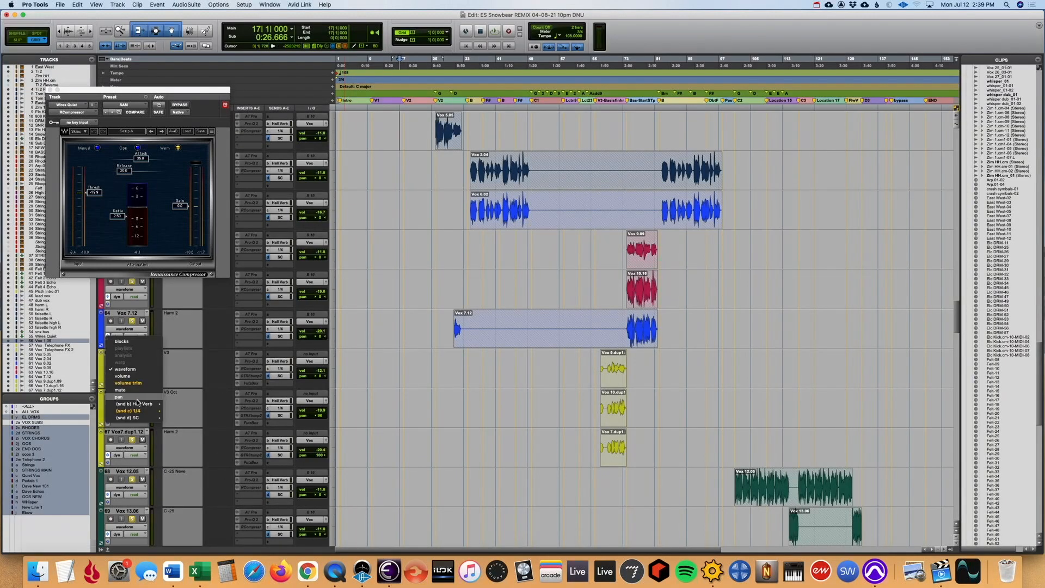
pyautogui.keyDown('alt'); pyautogui.click(173, 420); pyautogui.keyUp('alt')
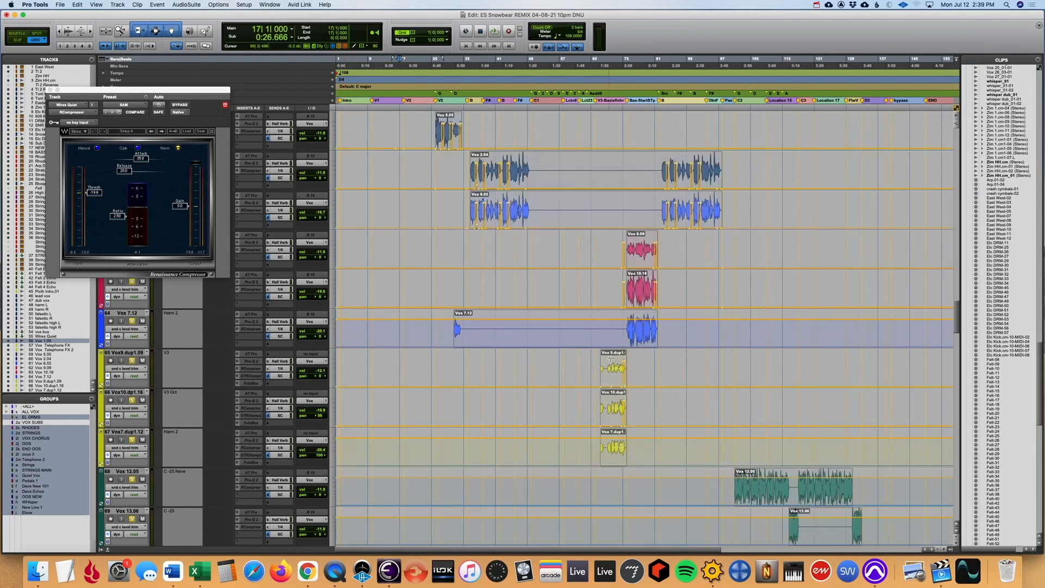
# - Zoom in on the Vox 9, 10 and 7 duplicate clips and play the section from bar 71 to check their send automation
pyautogui.click(615, 372)
pyautogui.press('t')
pyautogui.press('t')
pyautogui.press('t')
pyautogui.press('t')
pyautogui.press('space')
pyautogui.press('r')
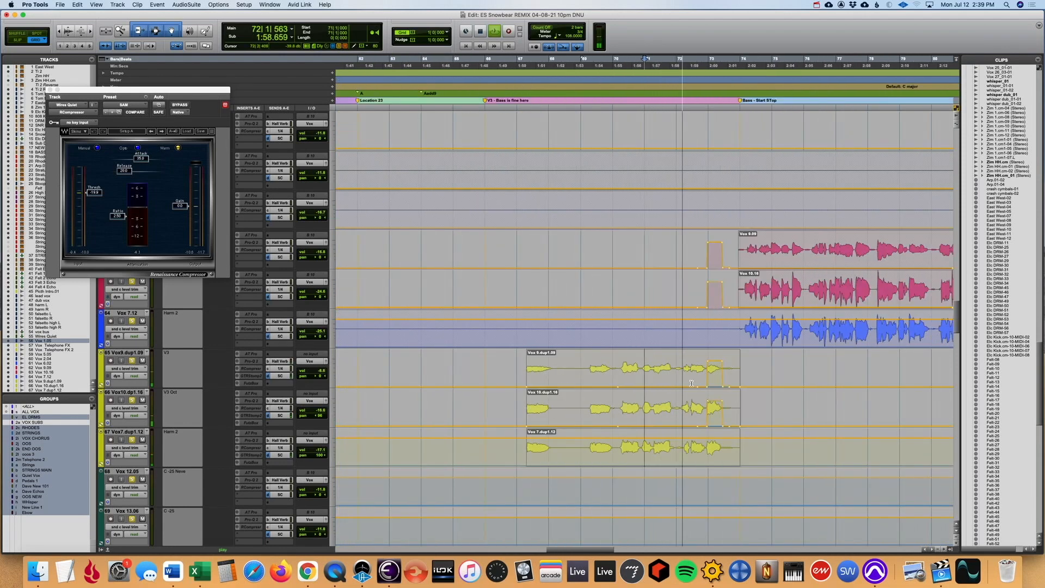
pyautogui.press('r')
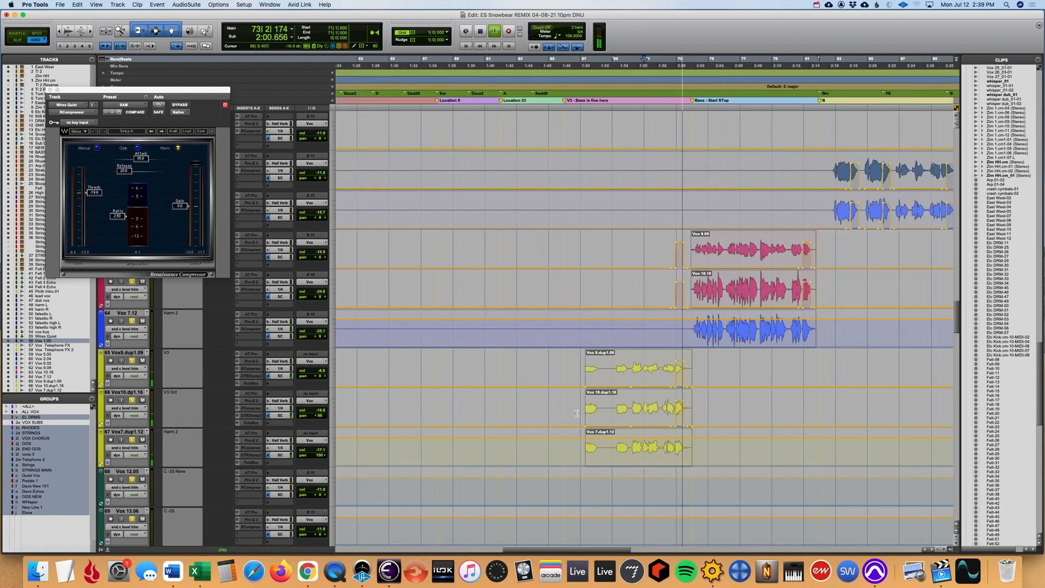
pyautogui.press('r')
# - Return to the early verses and play from bar 27, just before the Vox 5.05 clip, zoomed in on the send automation
pyautogui.scroll(3, 432, 363)
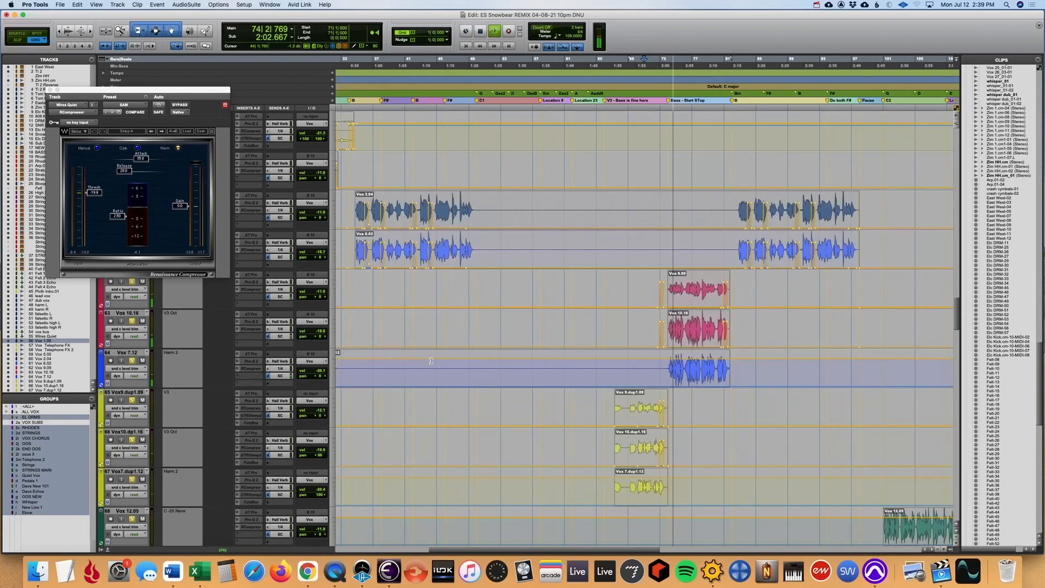
pyautogui.hscroll(-5, 430, 357)
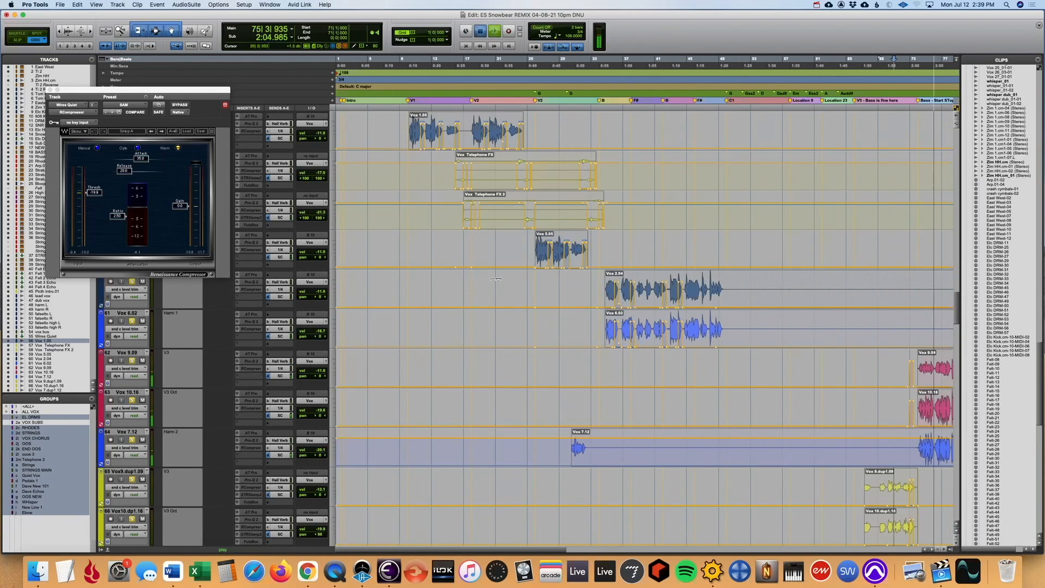
pyautogui.press('space')
pyautogui.click(545, 288)
pyautogui.press('t')
pyautogui.press('t')
pyautogui.press('space')
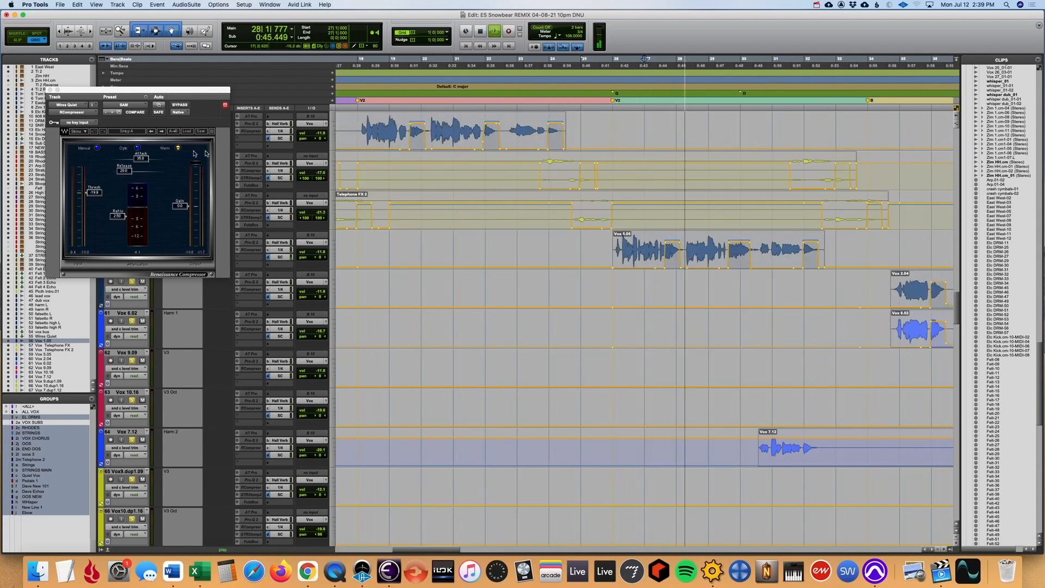
# - Close the RCompressor window and examine the Hall Verb, 1/4 and SC sends on the vox channels in the Mix window
pyautogui.click(50, 90)
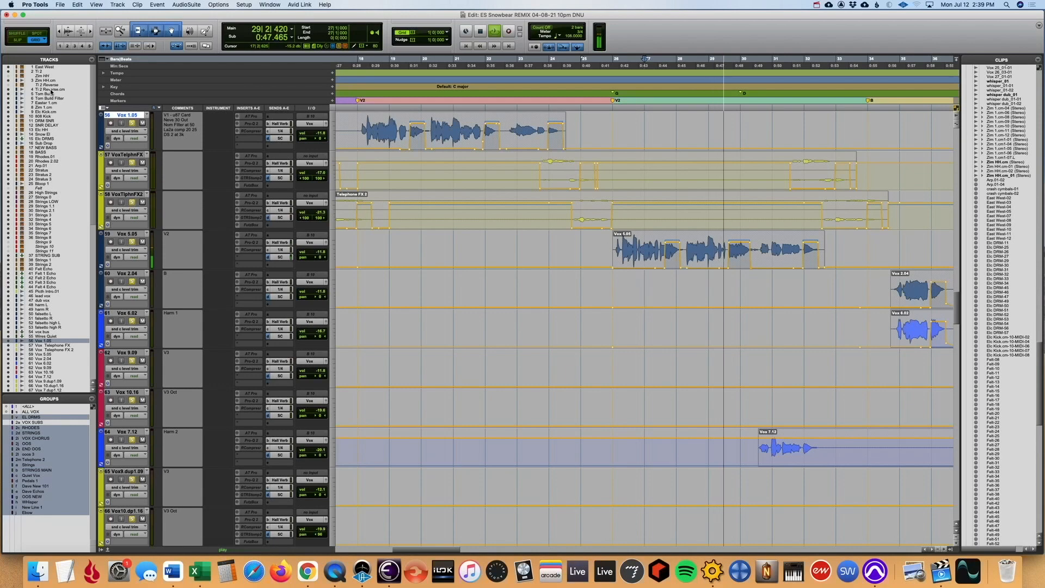
pyautogui.press('super+equal')
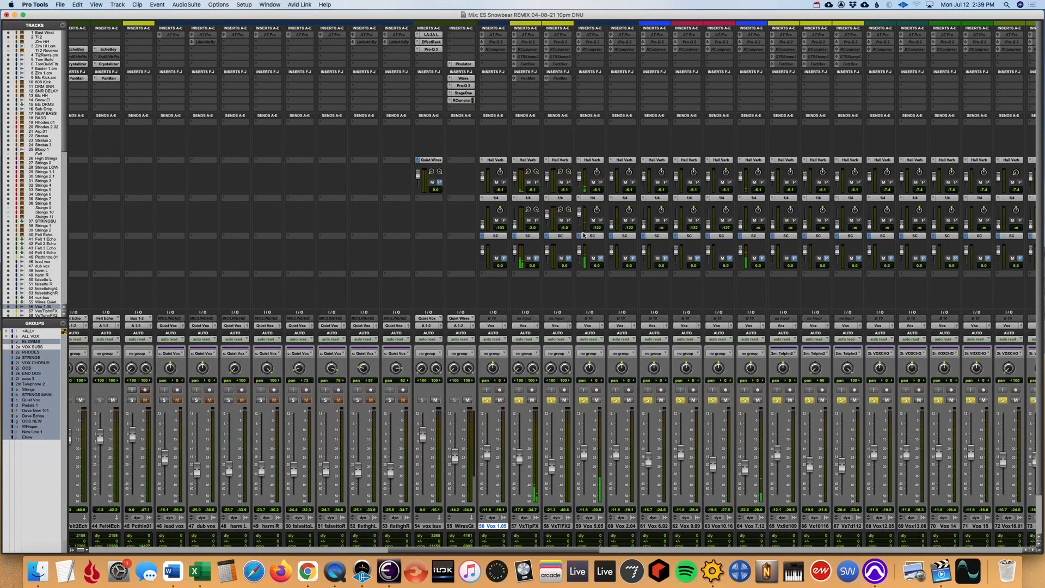
pyautogui.hscroll(-1, 587, 253)
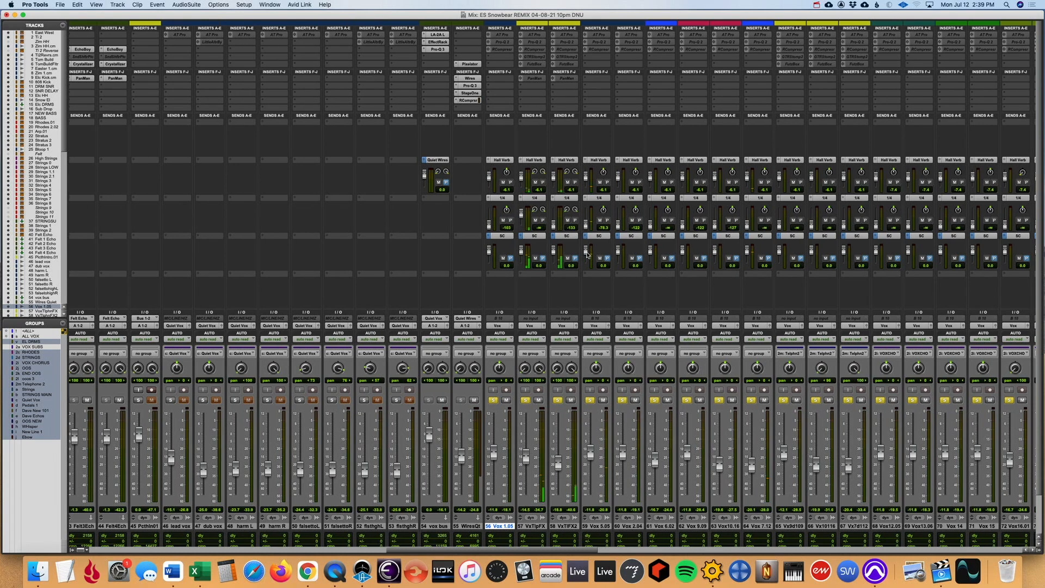
pyautogui.hscroll(-2, 587, 254)
pyautogui.hscroll(6, 490, 240)
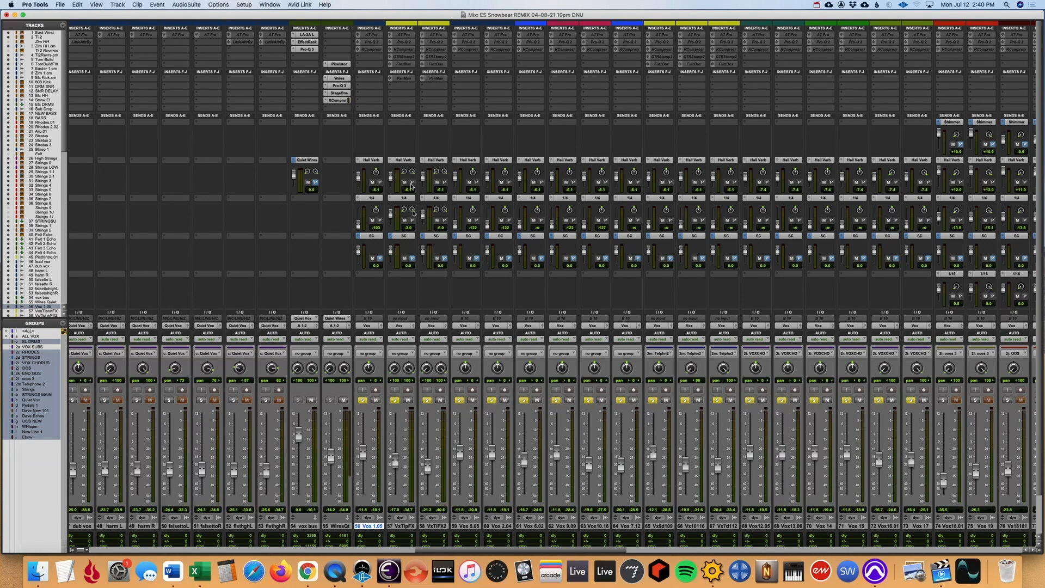
# - Reactivate the inserts on the Vox Telephone FX and Vox Telephone FX 2 channels
pyautogui.click(433, 526)
pyautogui.keyDown('shift'); pyautogui.click(401, 526); pyautogui.keyUp('shift')
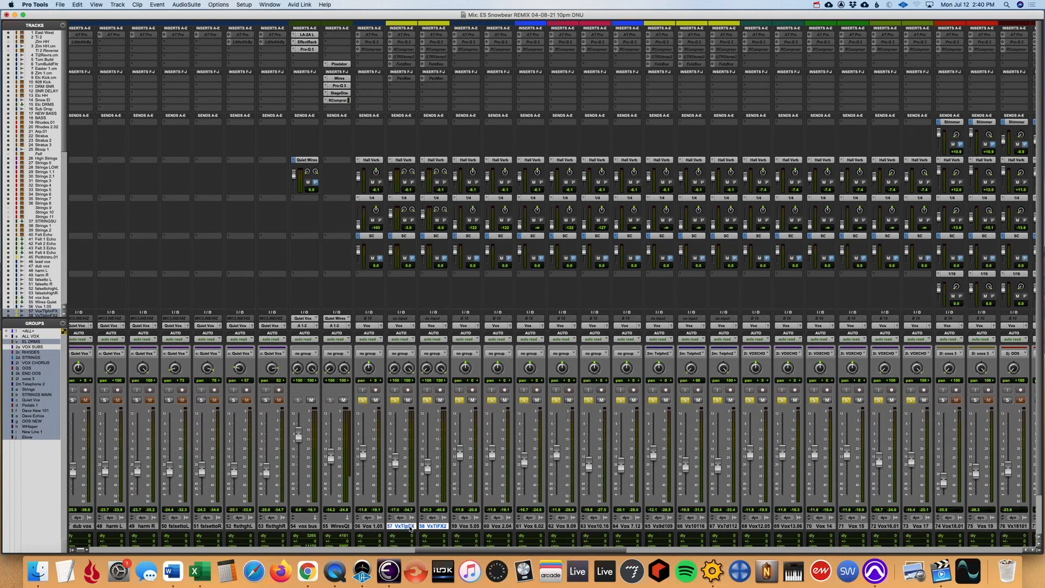
pyautogui.rightClick(432, 526)
pyautogui.click(432, 408)
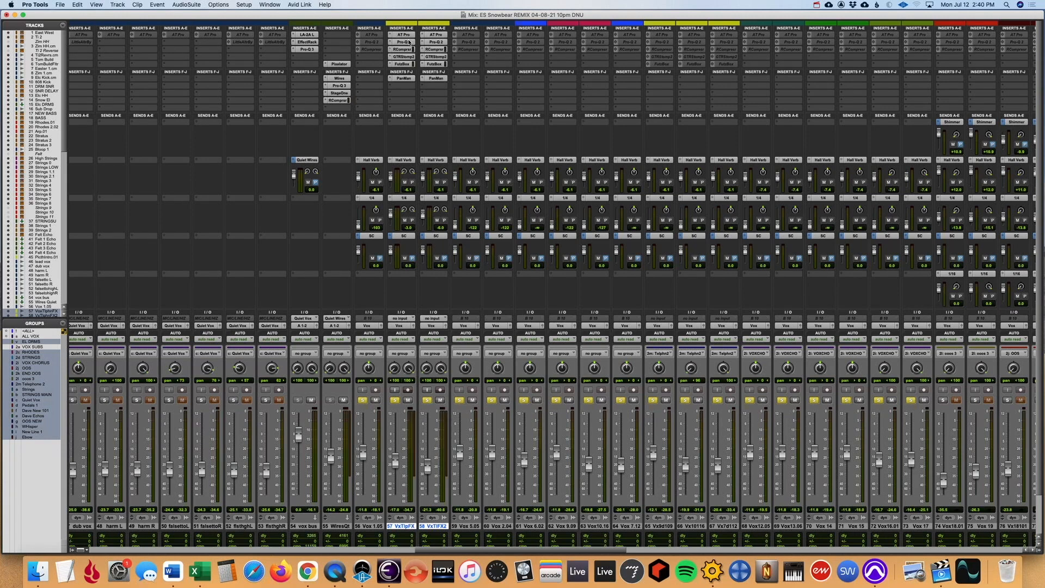
# - Inspect the PanMan, FutzBox, GTR Stomp, RCompressor and Pro-Q 2 inserts on the Vox Telephone FX channel
pyautogui.click(408, 79)
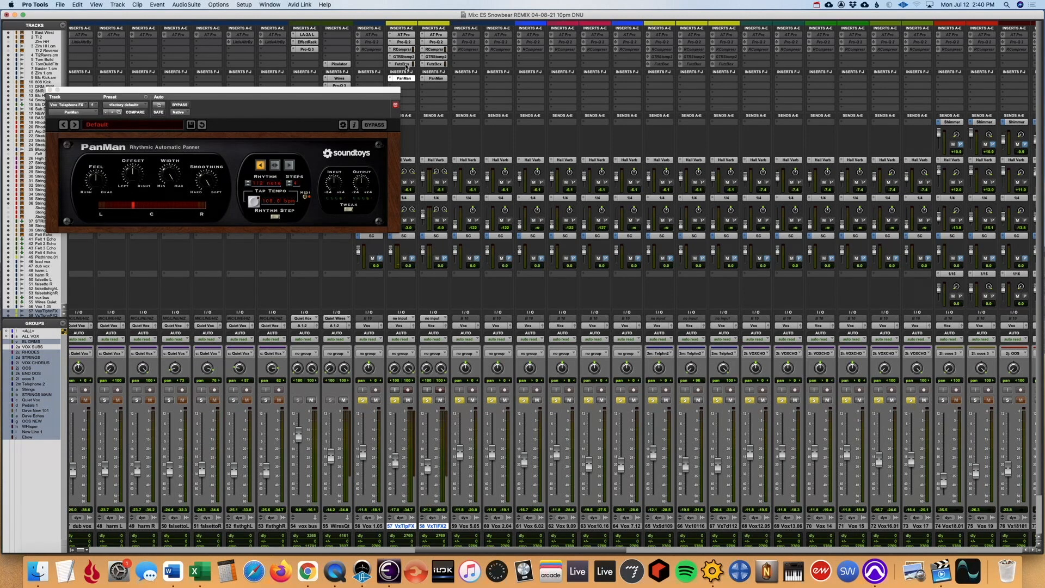
pyautogui.click(404, 64)
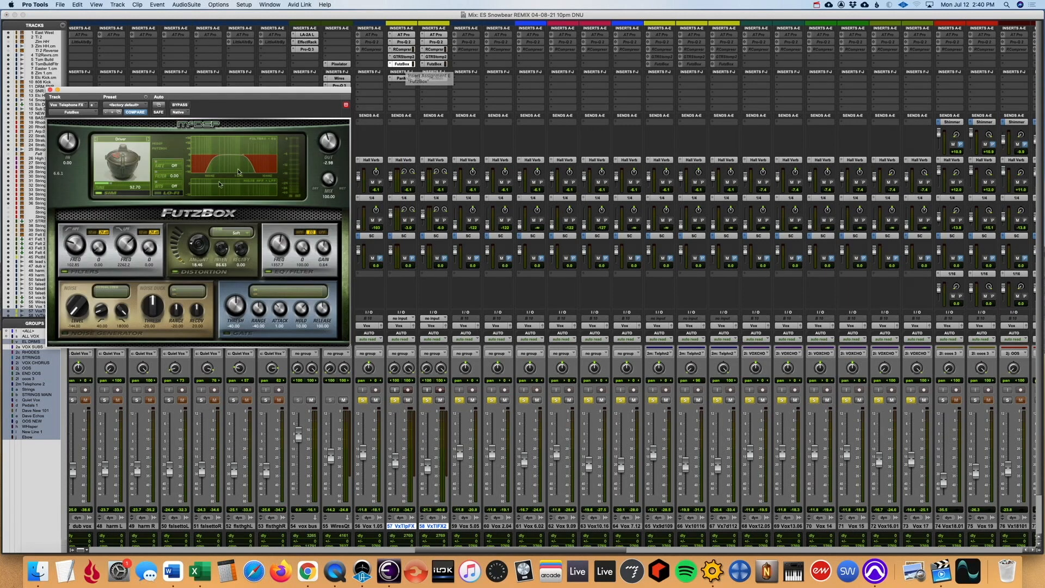
pyautogui.click(405, 57)
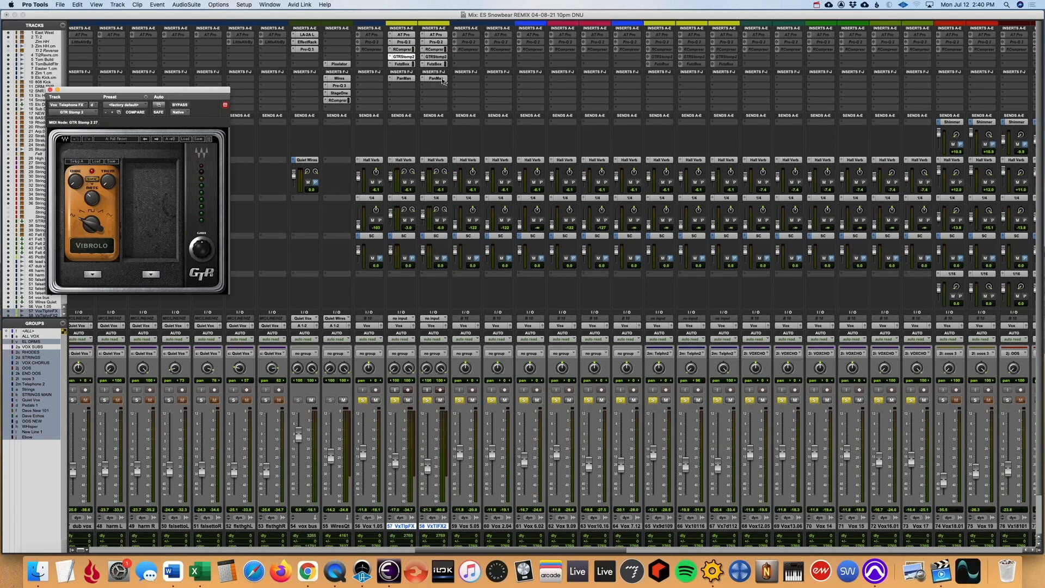
pyautogui.click(403, 50)
pyautogui.click(403, 42)
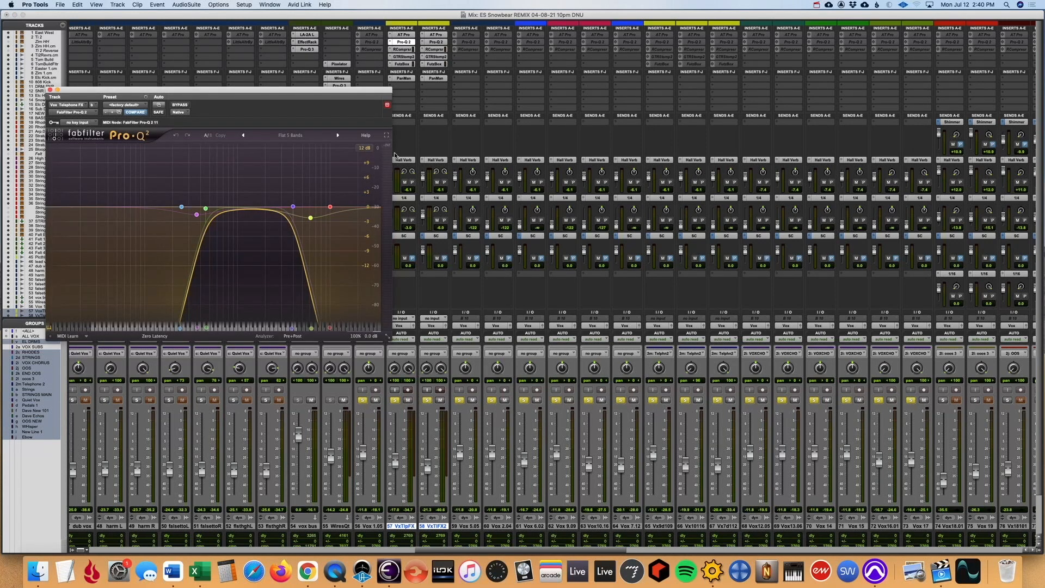
# - Close the plug-in window and solo only the two Vox Telephone FX channels to hear them alone
pyautogui.click(50, 91)
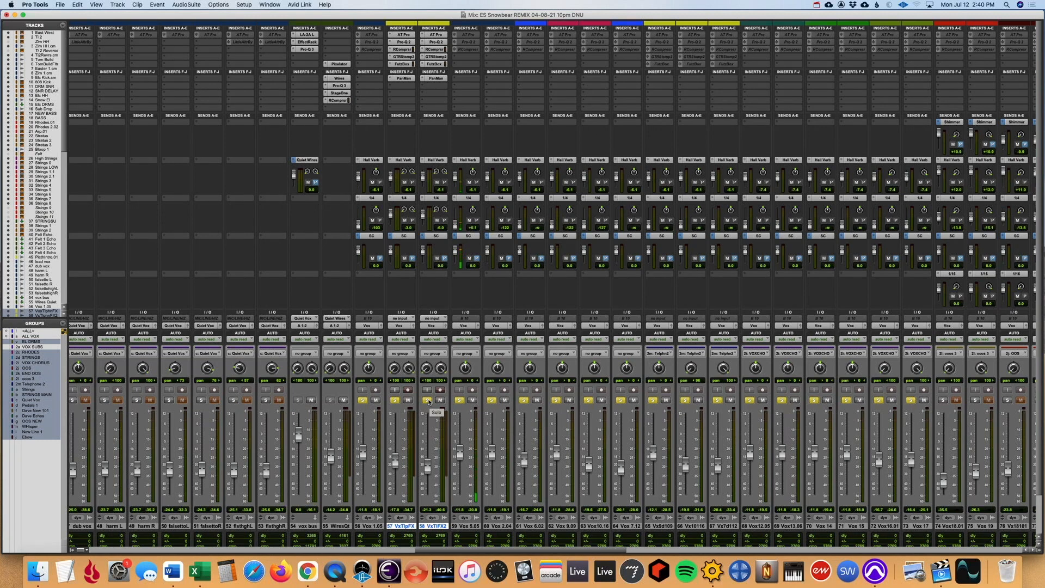
pyautogui.keyDown('super'); pyautogui.click(429, 401); pyautogui.keyUp('super')
pyautogui.click(394, 399)
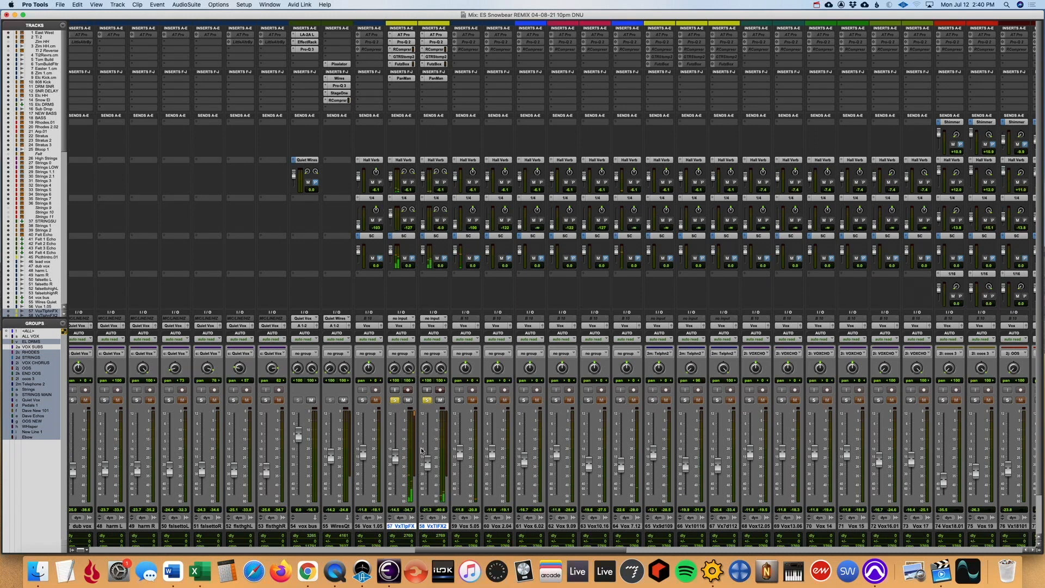
# - Undo the insert reactivation on the two Vox Telephone FX channels and clear their solos
pyautogui.press('super+z')
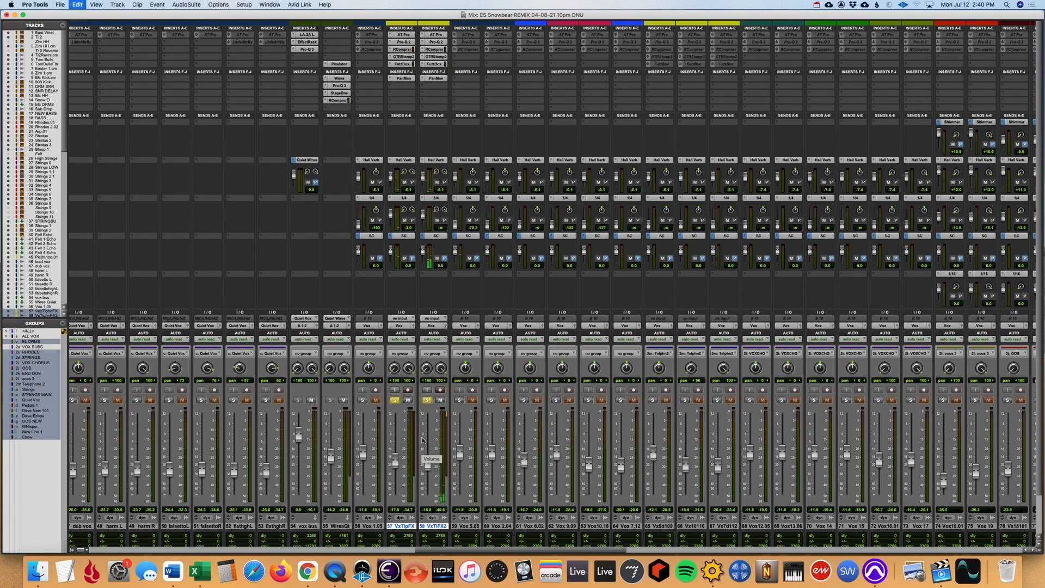
pyautogui.click(429, 400)
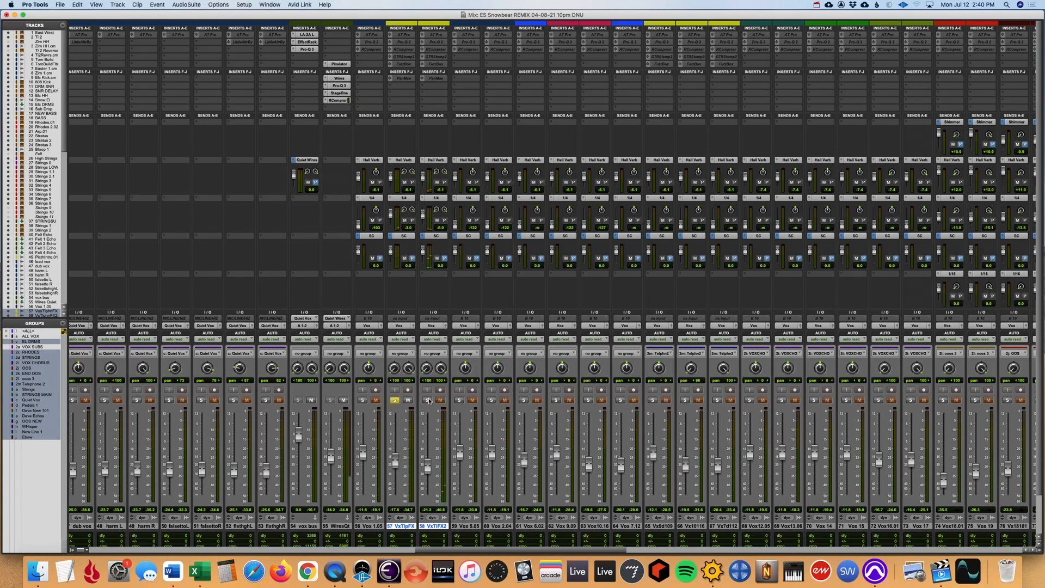
pyautogui.click(395, 401)
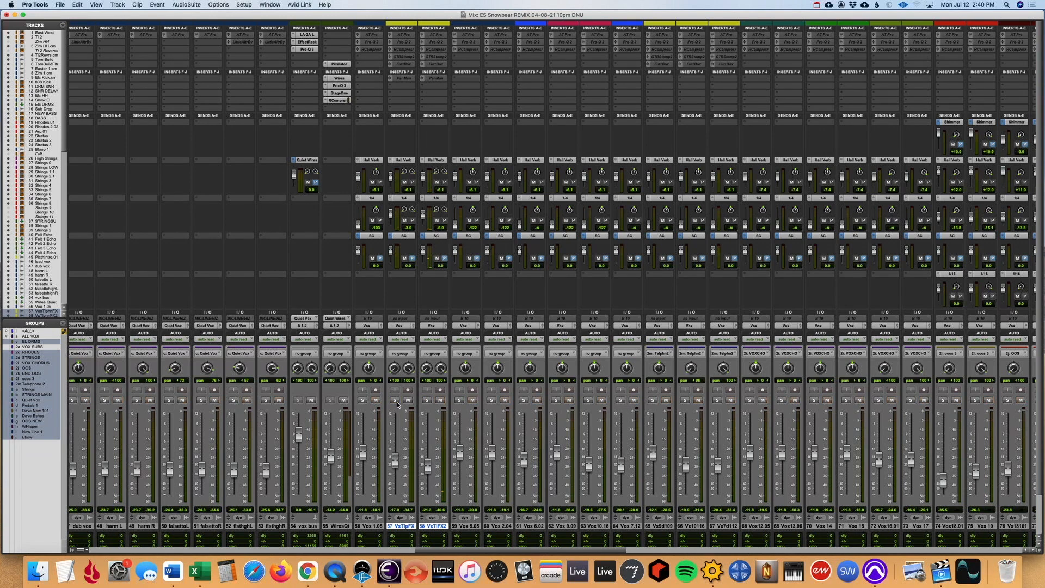
# - Inspect the RCompressor and PanMan inserts on Delay 1/4 and the RCompressors on Delay 1/8 and Delay 1/16, closing the plug-in window
pyautogui.hscroll(10, 601, 264)
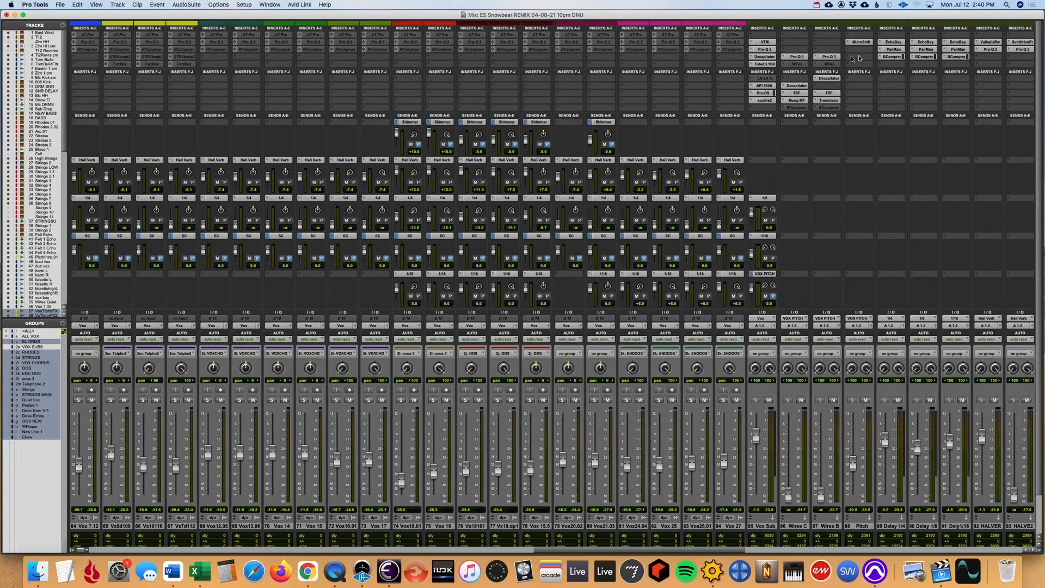
pyautogui.click(893, 49)
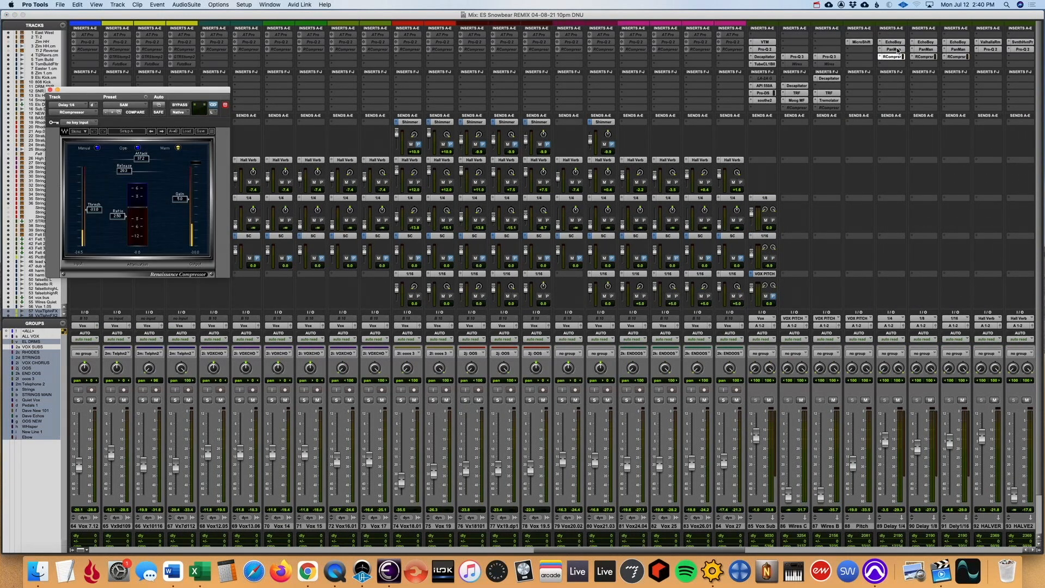
pyautogui.hscroll(3, 900, 137)
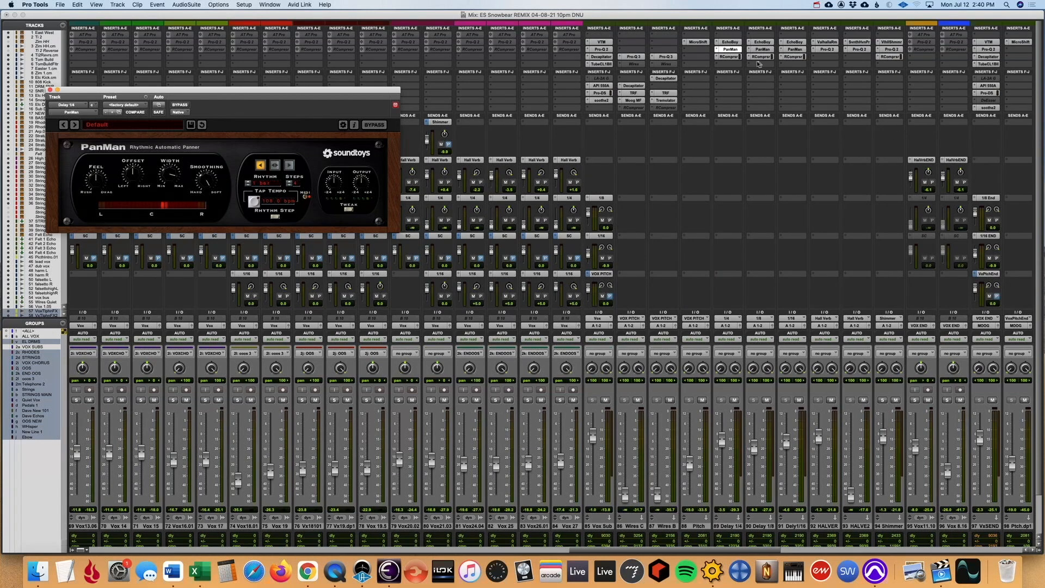
pyautogui.click(734, 57)
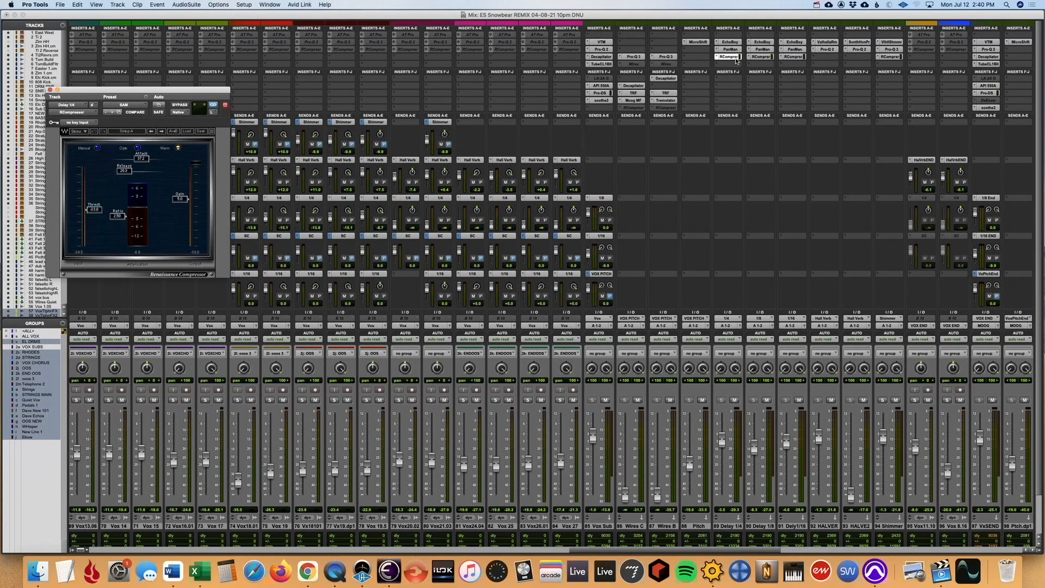
pyautogui.click(765, 58)
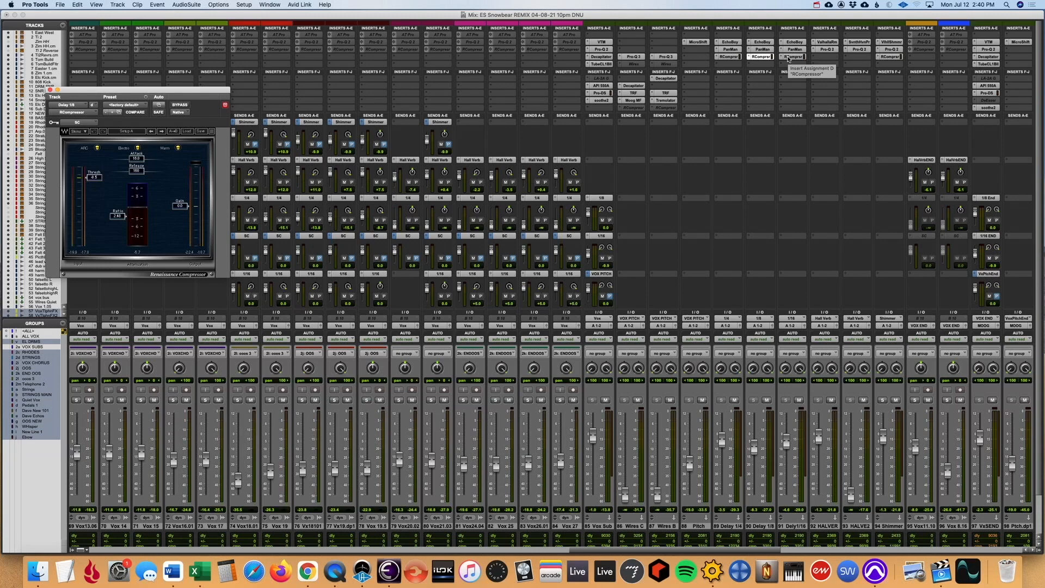
pyautogui.click(794, 57)
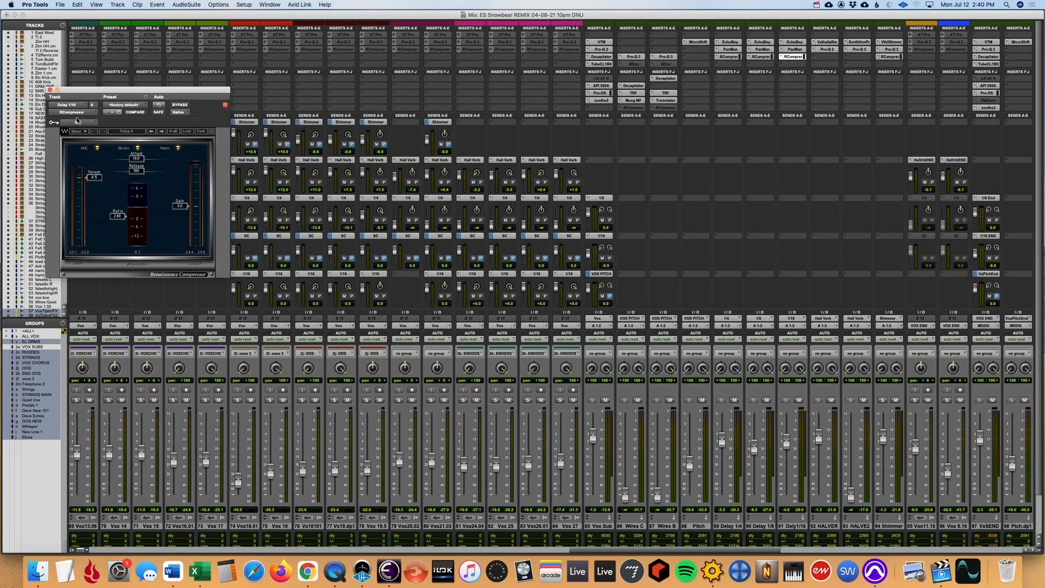
pyautogui.click(51, 90)
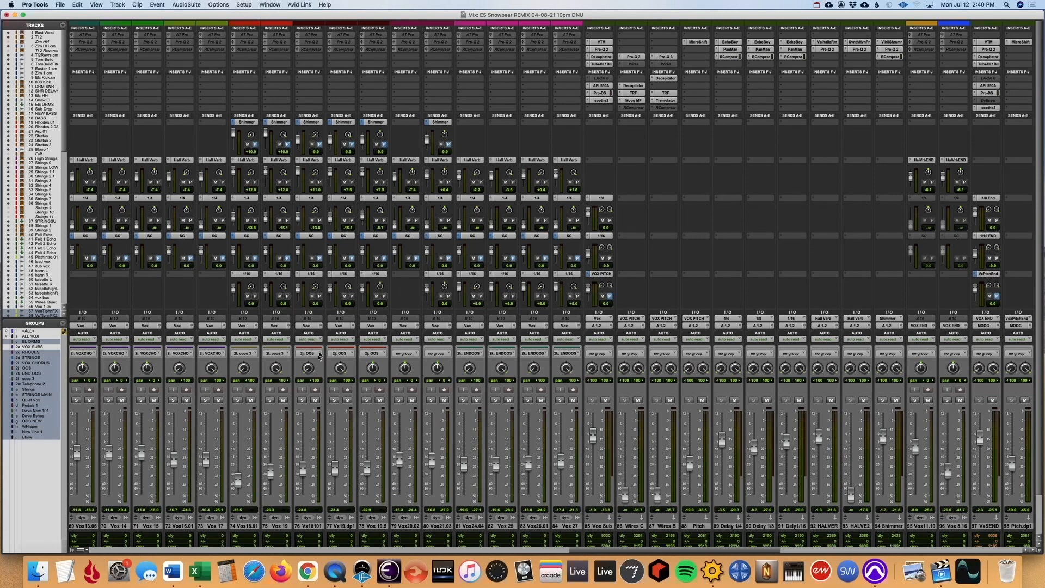
# - Review the inserts, sends and comments across the vocal channels in the mixer
pyautogui.hscroll(-15, 319, 356)
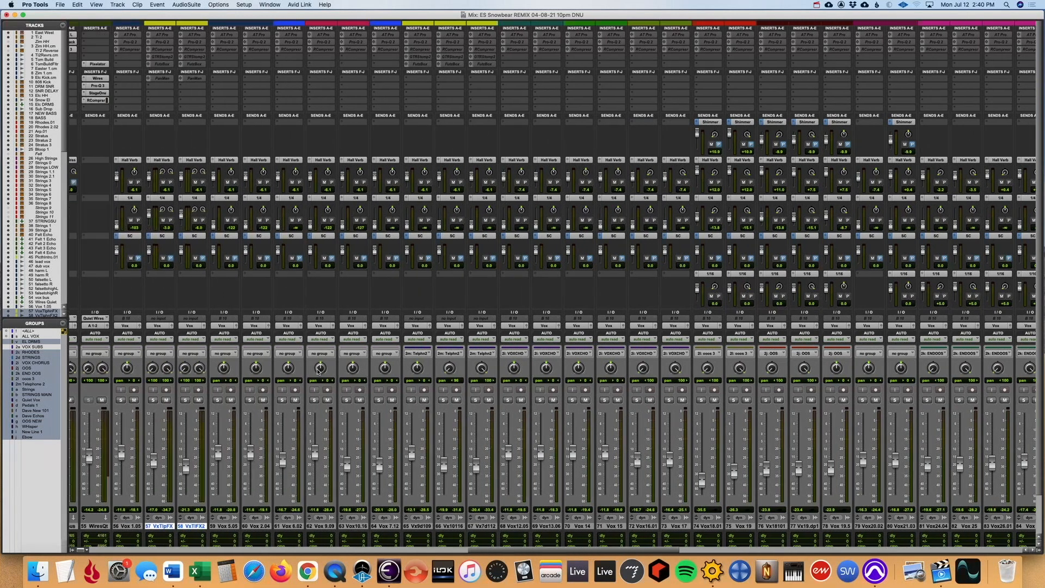
pyautogui.scroll(-3, 307, 380)
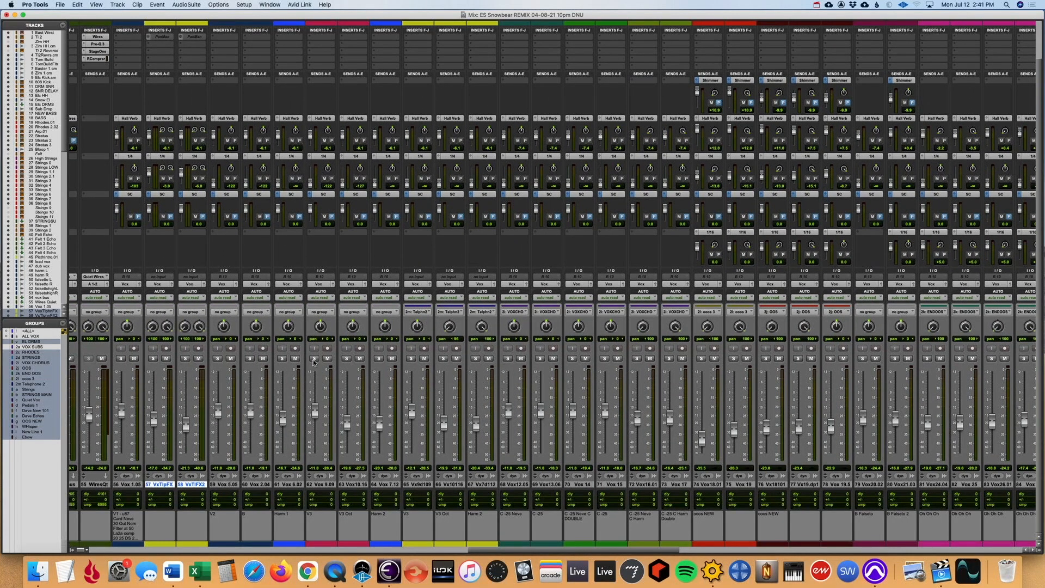
pyautogui.hscroll(-1, 640, 157)
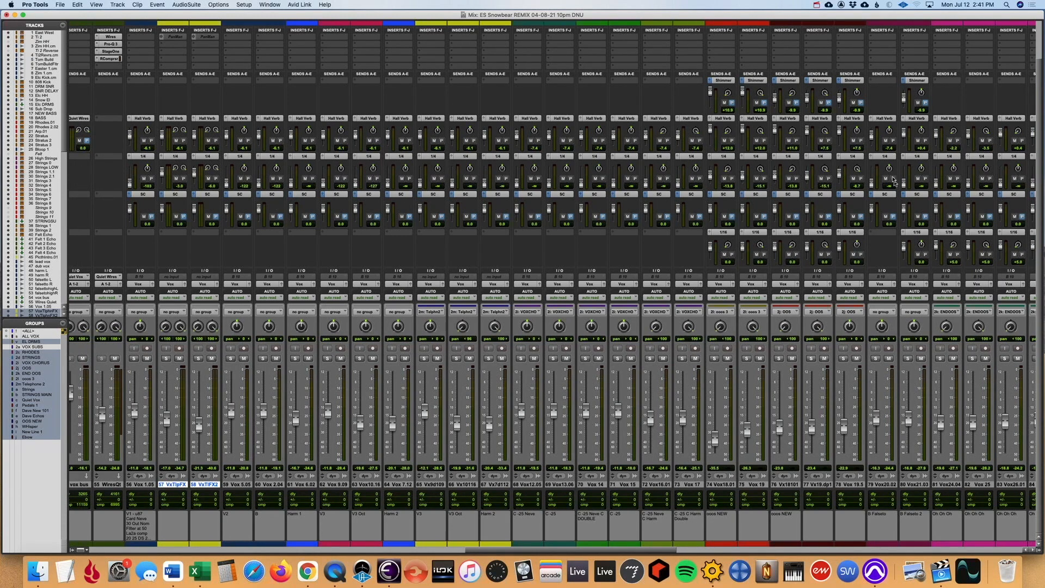
pyautogui.hscroll(5, 961, 315)
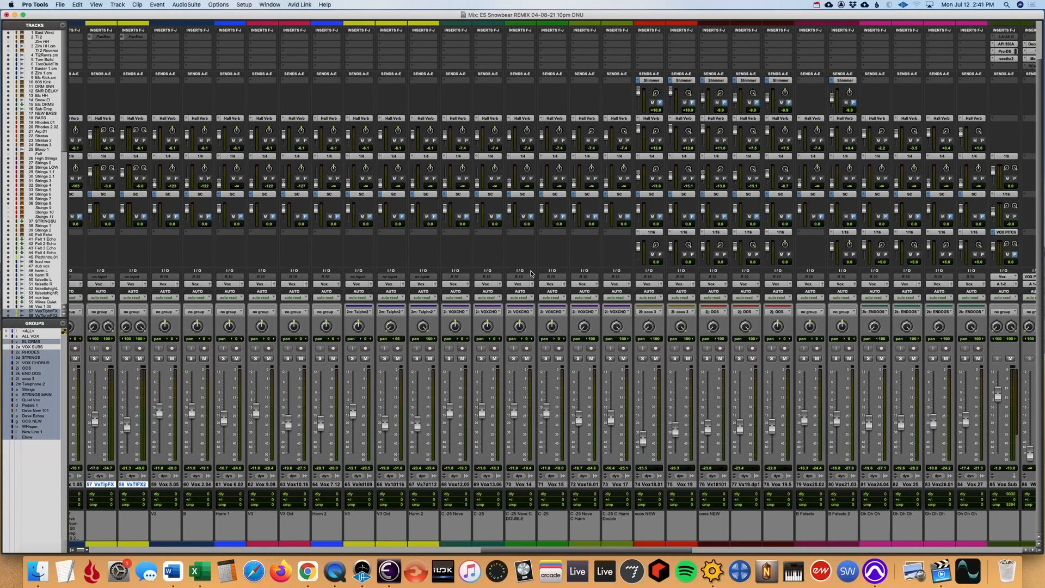
pyautogui.scroll(3, 532, 273)
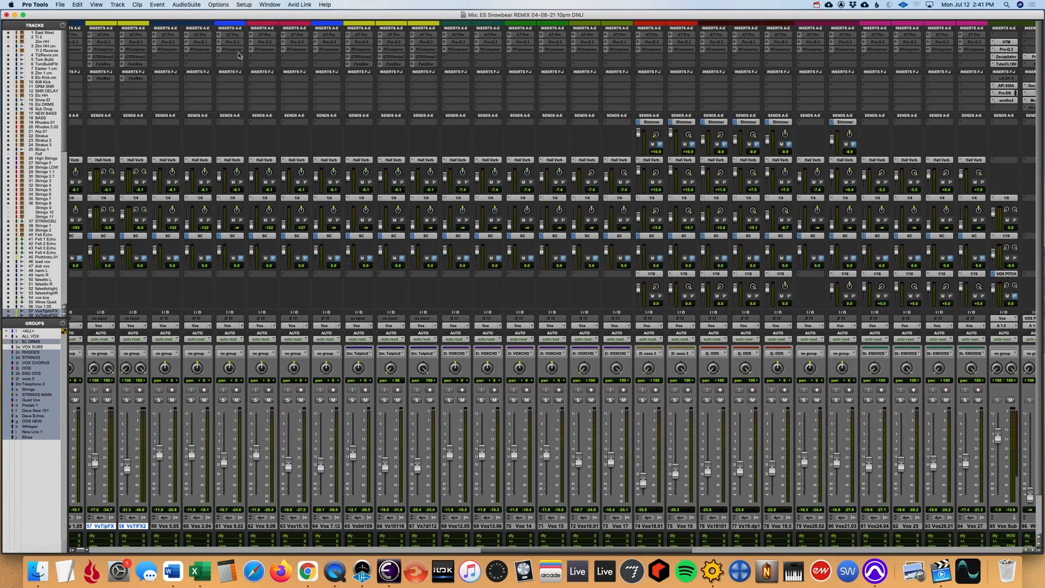
pyautogui.scroll(-3, 398, 167)
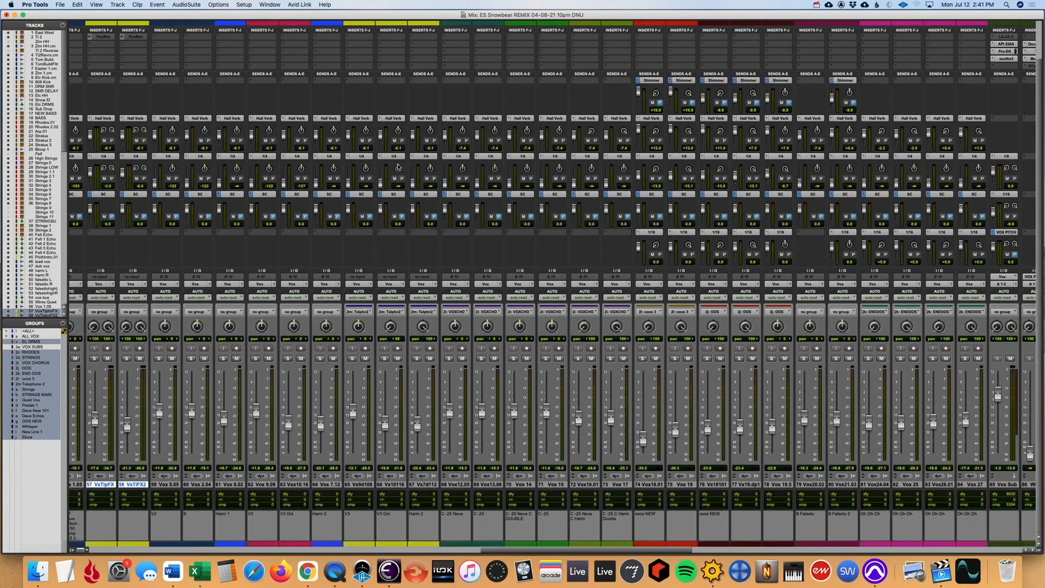
# - Show the vocal tracks in the Edit window, zoomed out in time, and set the track view to waveform
pyautogui.press('super+equal')
pyautogui.press('super+bracketleft')
pyautogui.press('super+bracketleft')
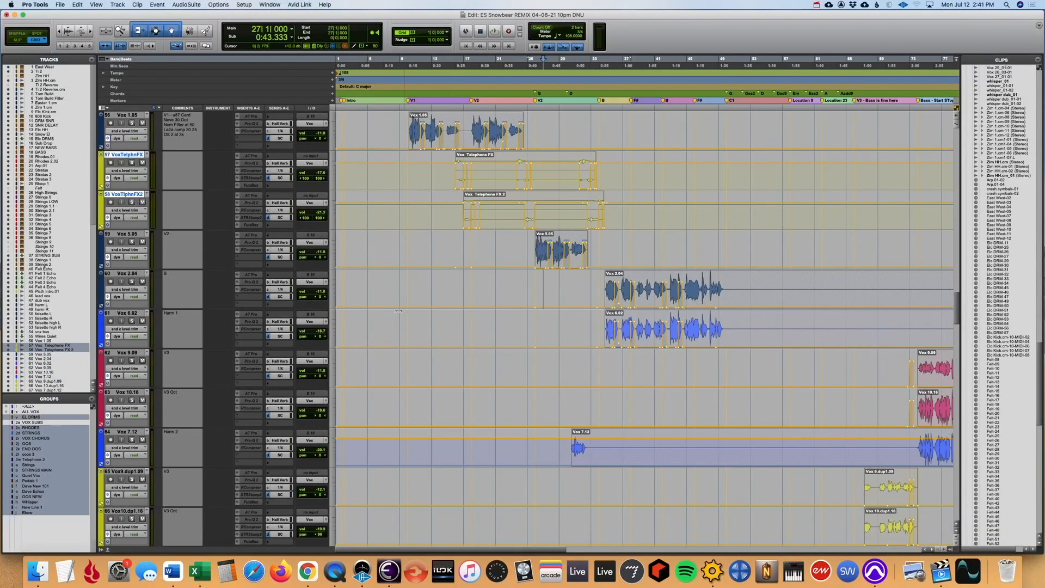
pyautogui.click(128, 289)
pyautogui.keyDown('alt'); pyautogui.click(129, 248); pyautogui.keyUp('alt')
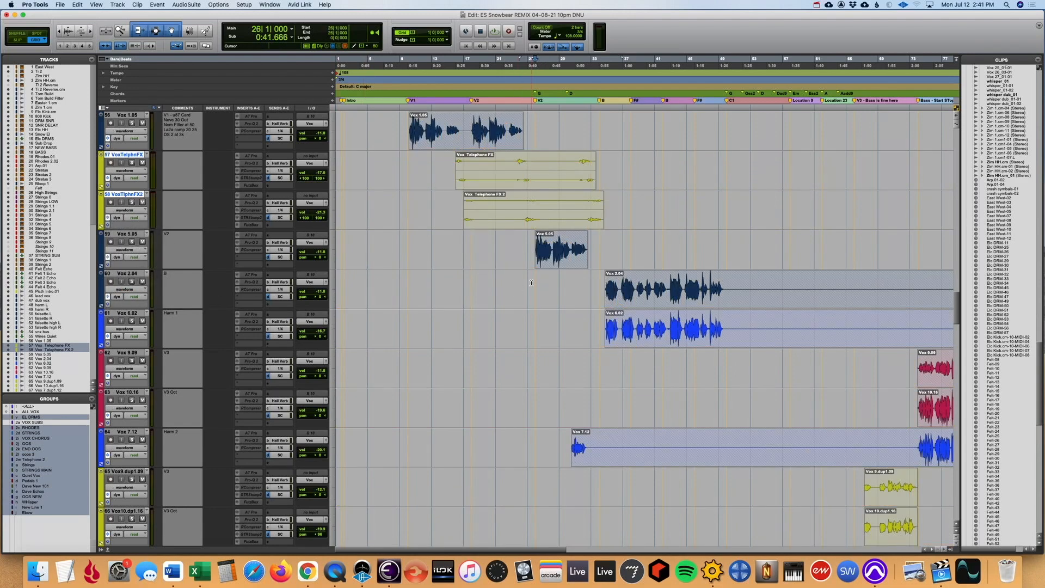
# - Look over the vocal clips in the arrangement and play the section from bar 101 where the chorus vocals enter
pyautogui.press('super+bracketleft')
pyautogui.scroll(10, 543, 306)
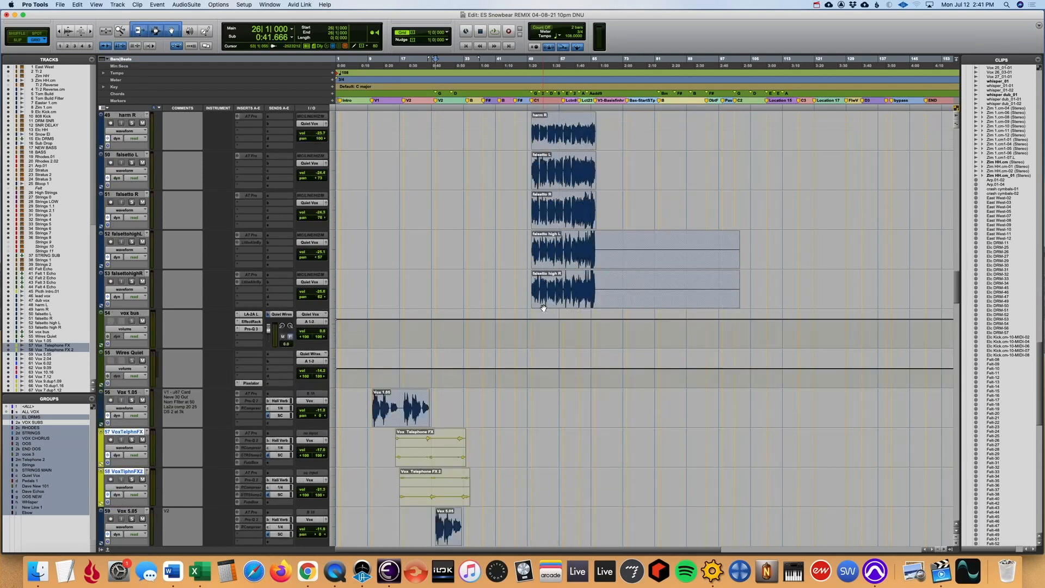
pyautogui.scroll(-15, 543, 307)
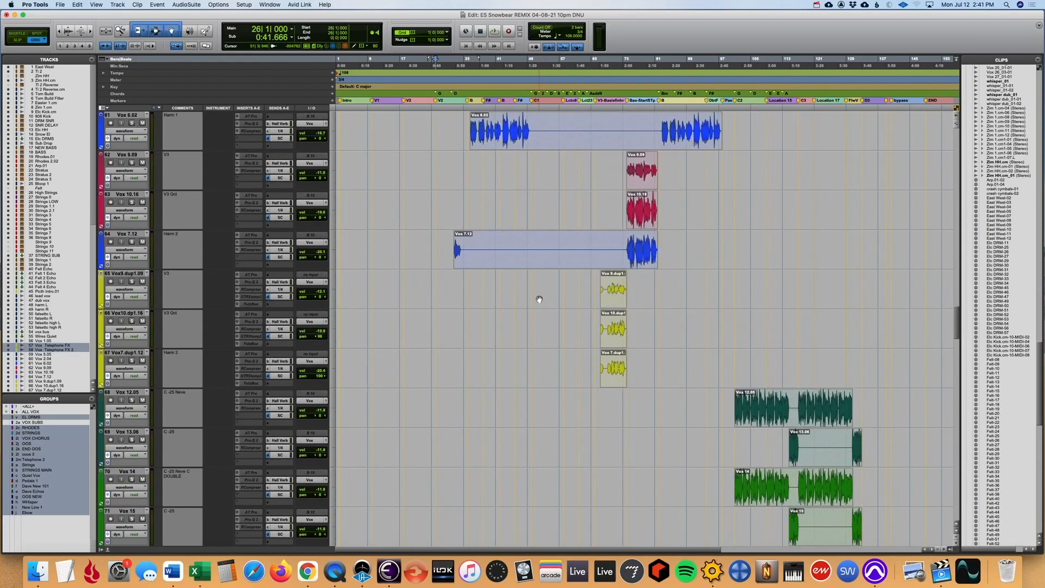
pyautogui.scroll(-3, 537, 301)
pyautogui.scroll(-3, 535, 304)
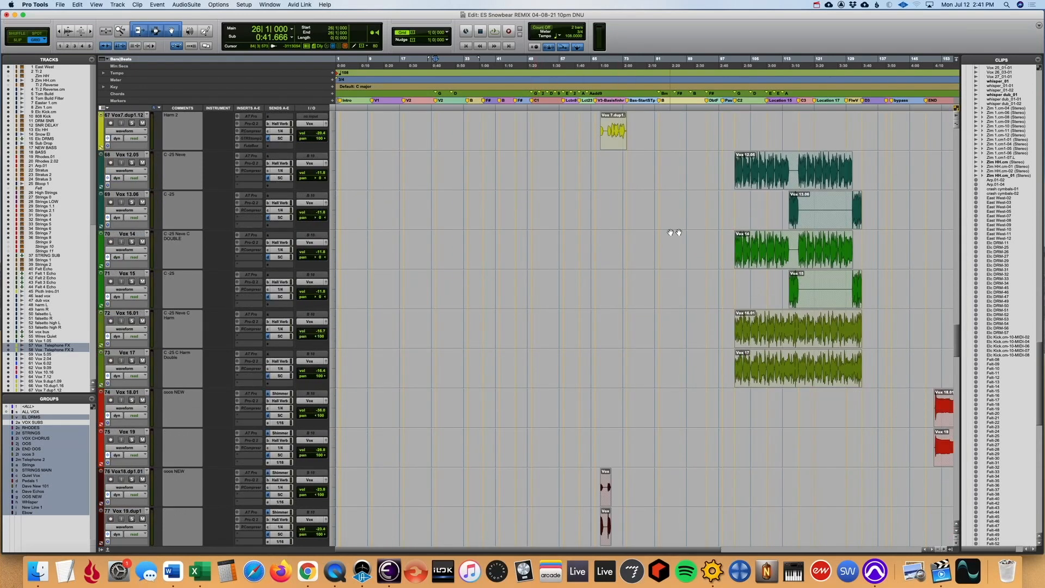
pyautogui.press('super+bracketleft')
pyautogui.click(534, 216)
pyautogui.press('space')
pyautogui.scroll(1, 412, 276)
pyautogui.scroll(-7, 412, 276)
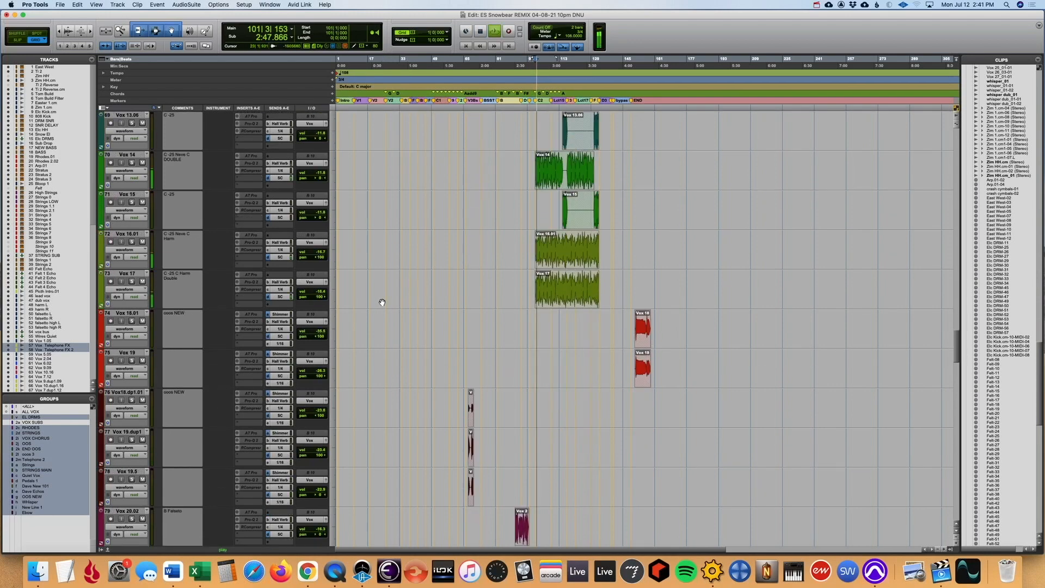
pyautogui.scroll(-1, 381, 303)
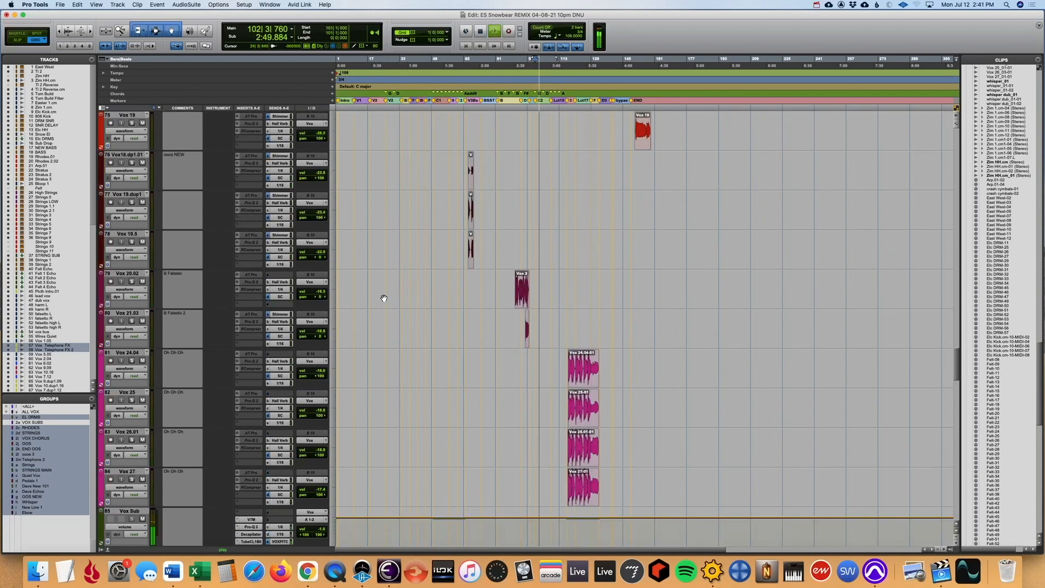
pyautogui.scroll(-5, 373, 303)
pyautogui.press('space')
# - In the Mix window, select all channels from lead vox through Vox 27 and solo them
pyautogui.click(134, 354)
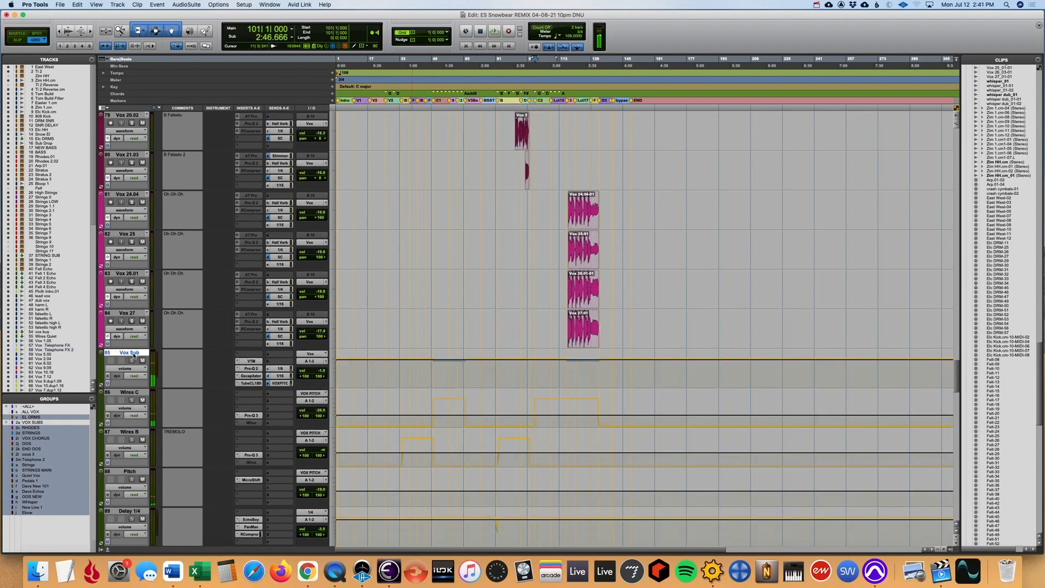
pyautogui.press('super+equal')
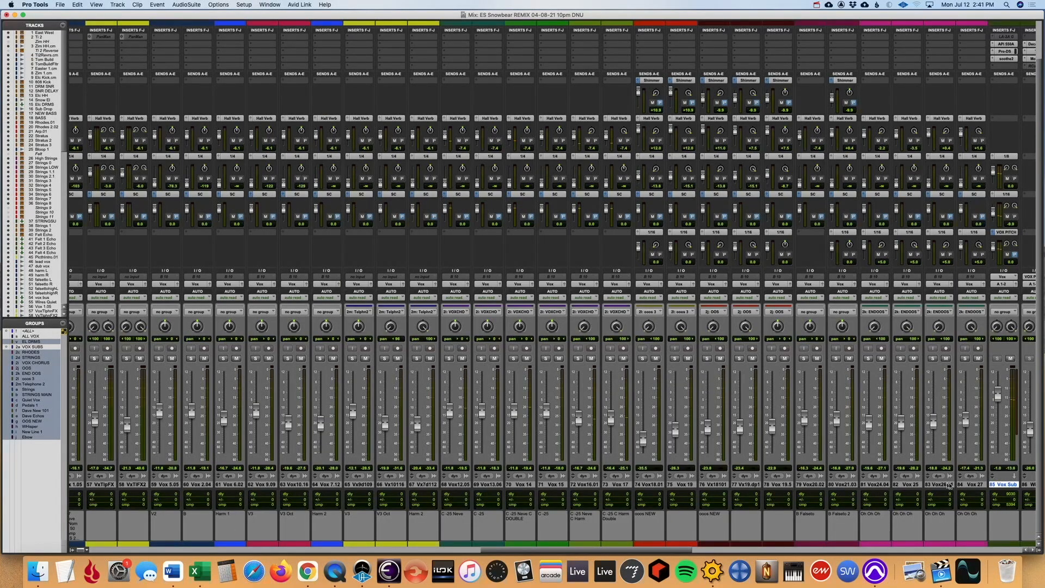
pyautogui.click(970, 484)
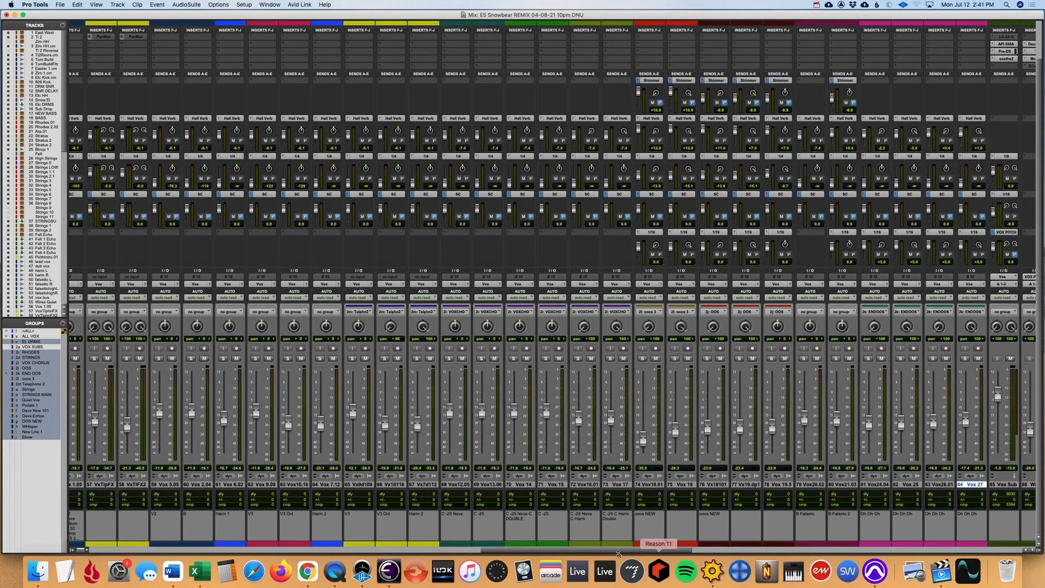
pyautogui.moveTo(624, 550); pyautogui.dragTo(563, 553)
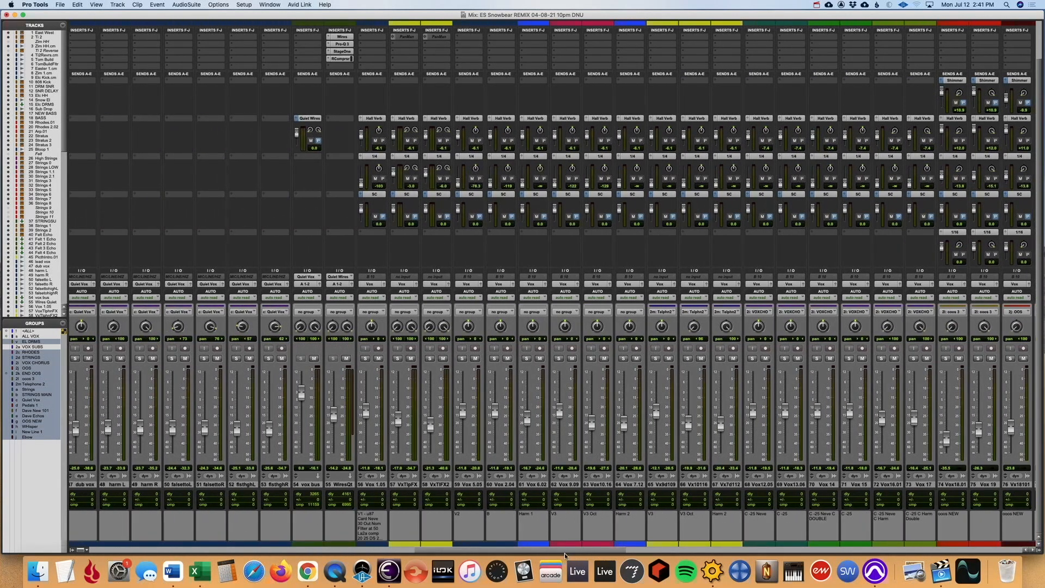
pyautogui.moveTo(409, 552); pyautogui.dragTo(343, 551)
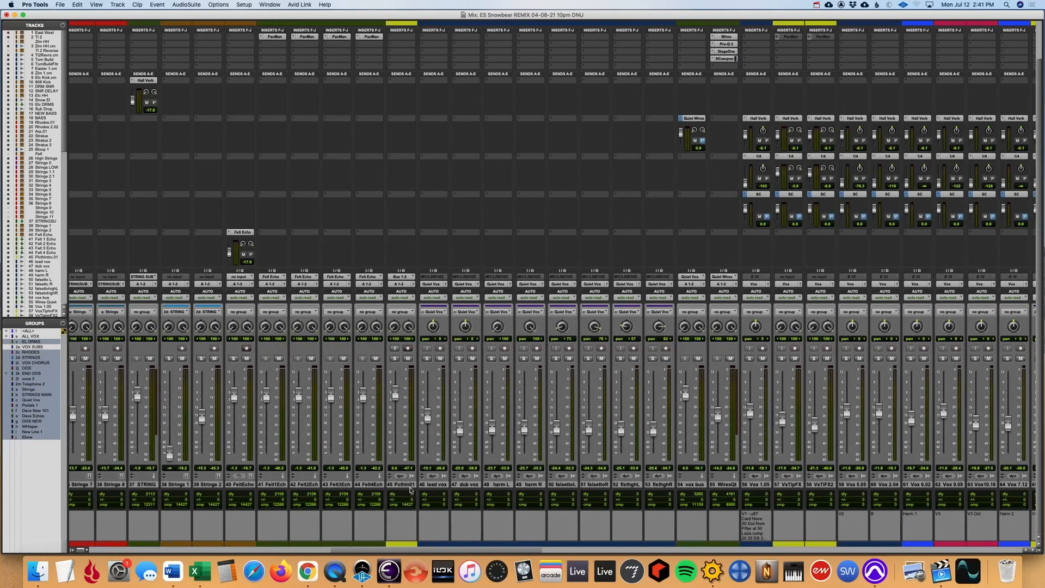
pyautogui.click(435, 484)
pyautogui.click(427, 358)
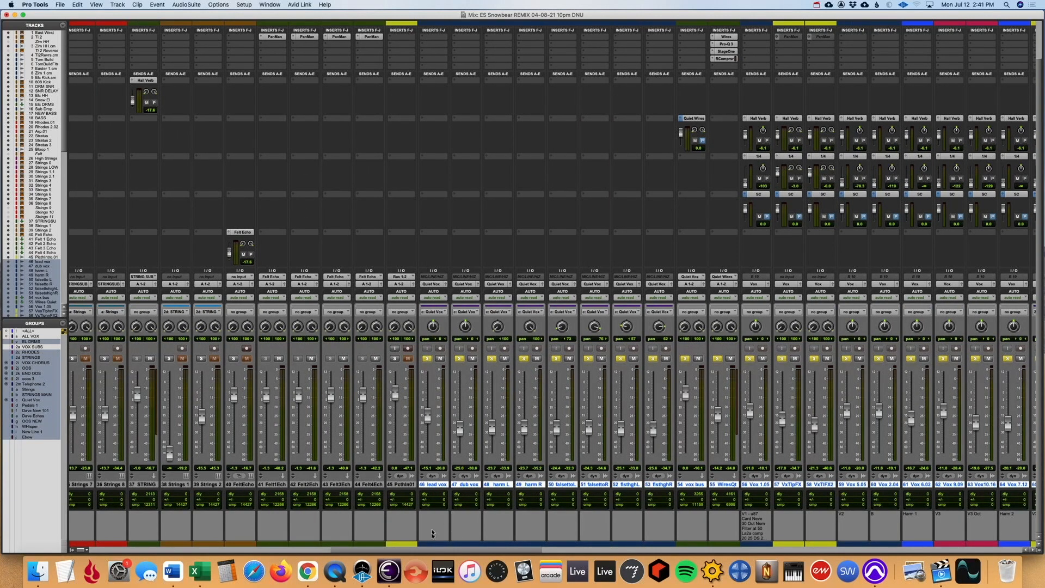
# - Play the soloed vocals and inspect the VTM, Pro-Q 2, Decapitator, Tube-Tech CL 1B, API, Pro-DS and soothe2 inserts on Vox Sub
pyautogui.moveTo(434, 551); pyautogui.dragTo(706, 570)
pyautogui.scroll(3, 351, 225)
pyautogui.press('space')
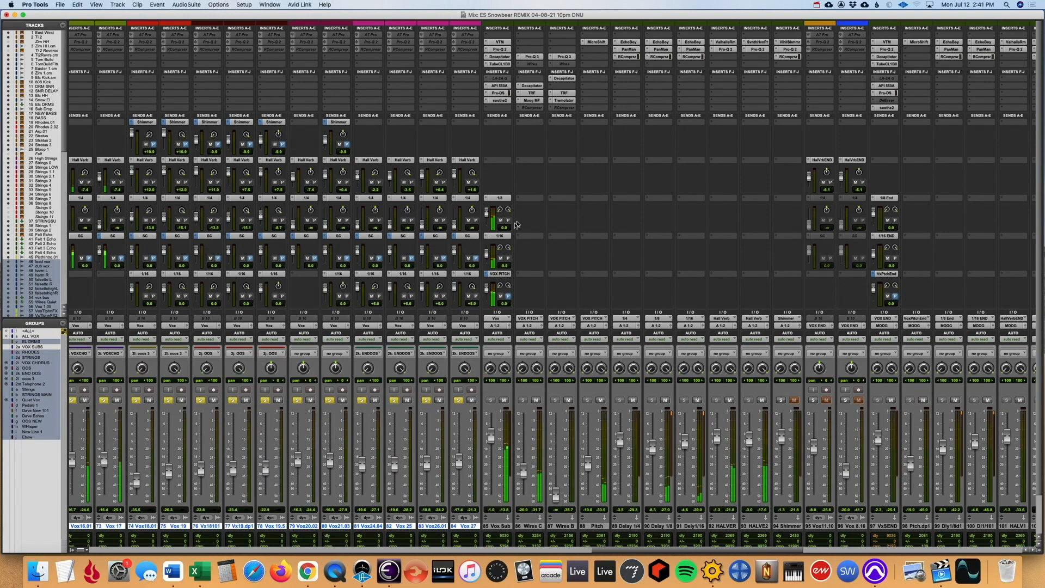
pyautogui.click(499, 41)
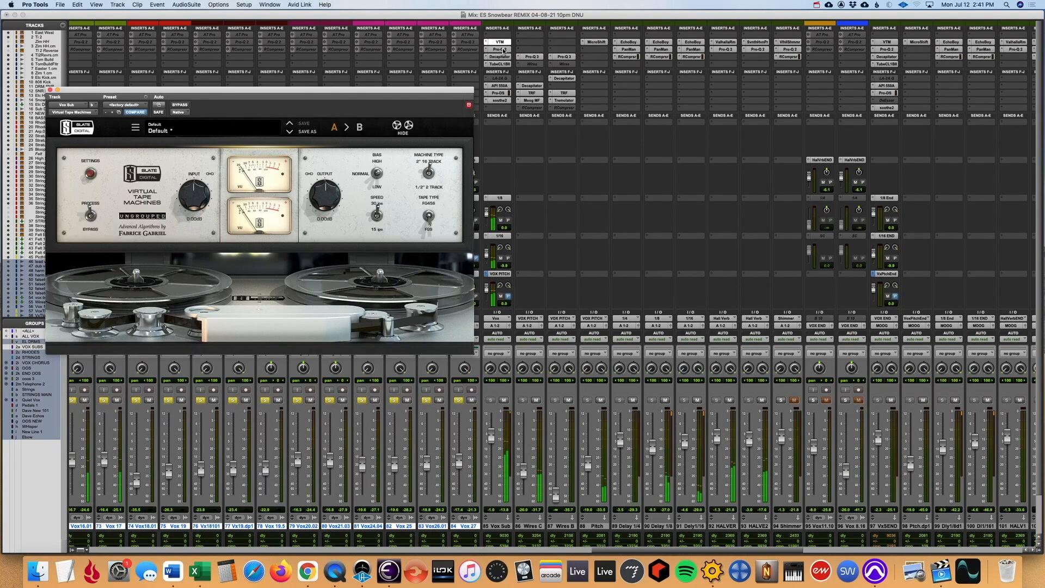
pyautogui.click(503, 50)
pyautogui.click(503, 57)
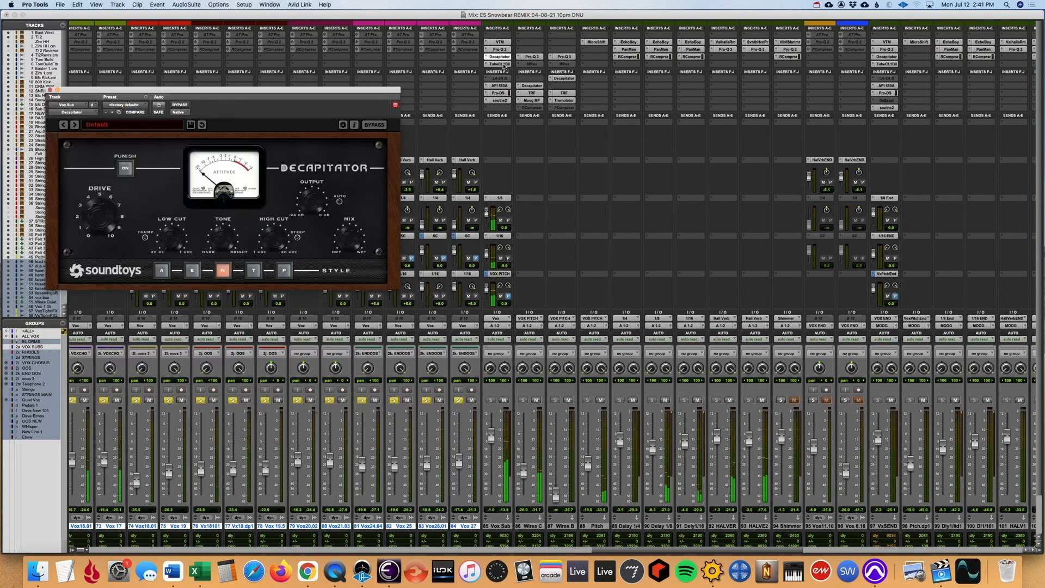
pyautogui.click(504, 65)
pyautogui.moveTo(498, 91); pyautogui.dragTo(487, 117)
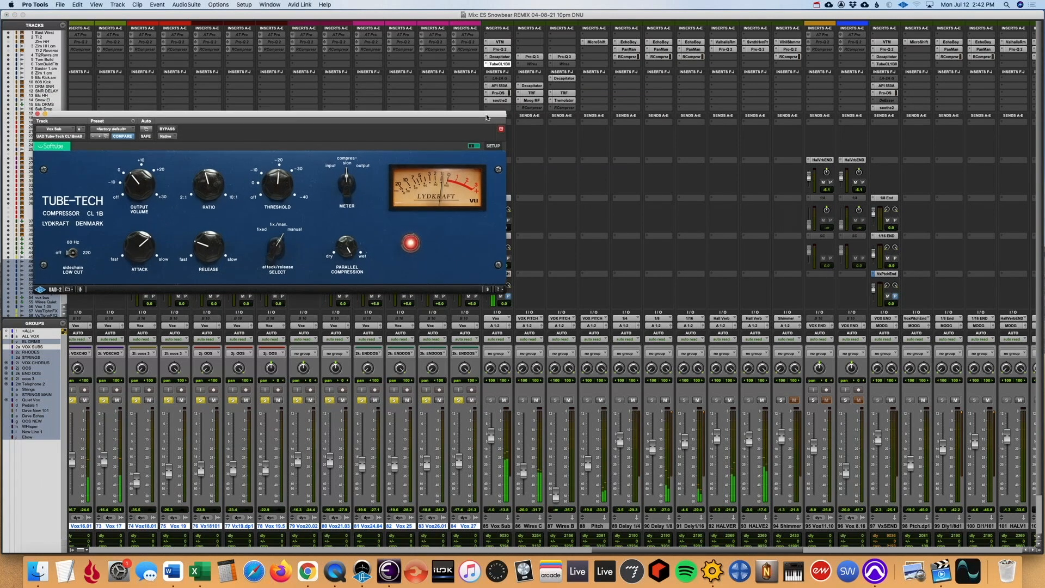
pyautogui.click(501, 86)
pyautogui.click(499, 92)
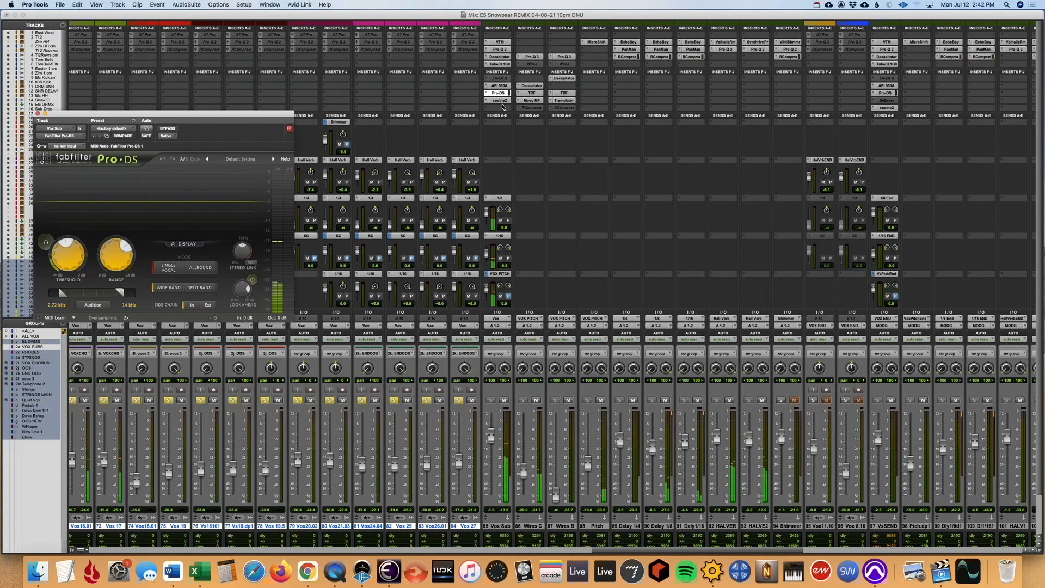
pyautogui.click(499, 100)
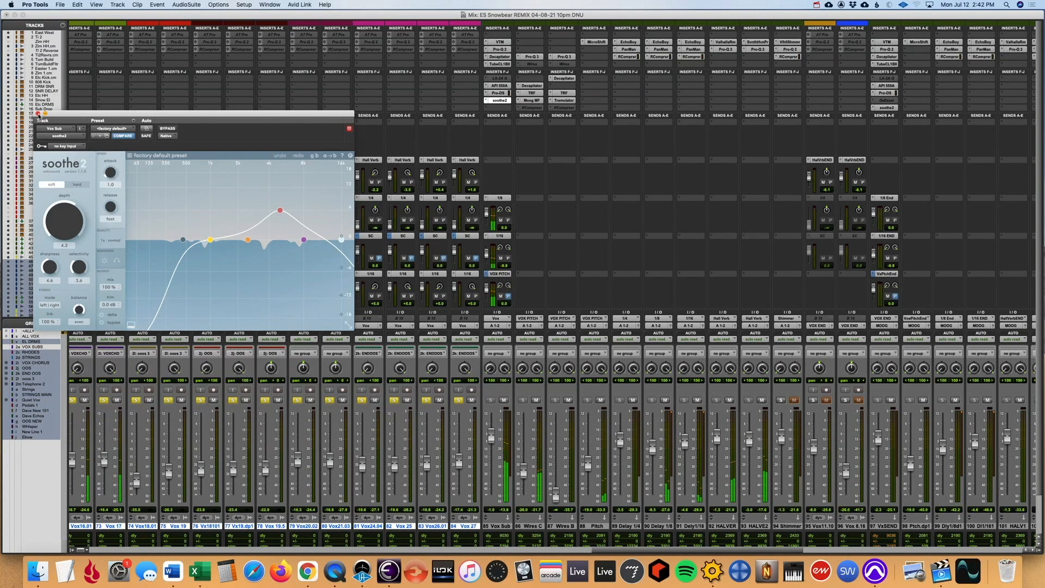
pyautogui.click(38, 113)
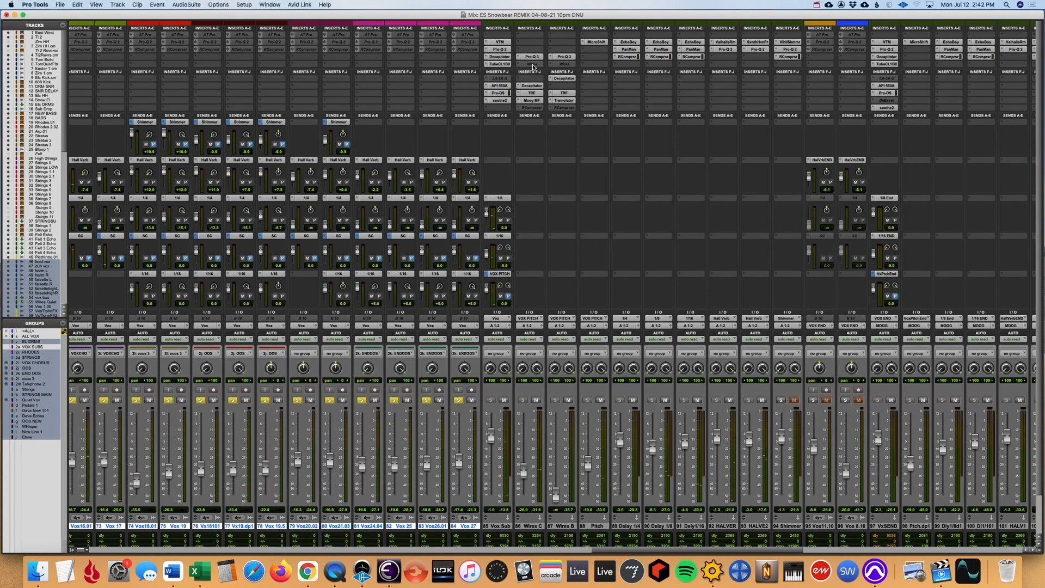
# - Mute the Vox Sub channel, then inspect the Tri-Knob Fuzz on Wires C and bypass its Moog Multimode Filter
pyautogui.click(536, 94)
pyautogui.click(504, 400)
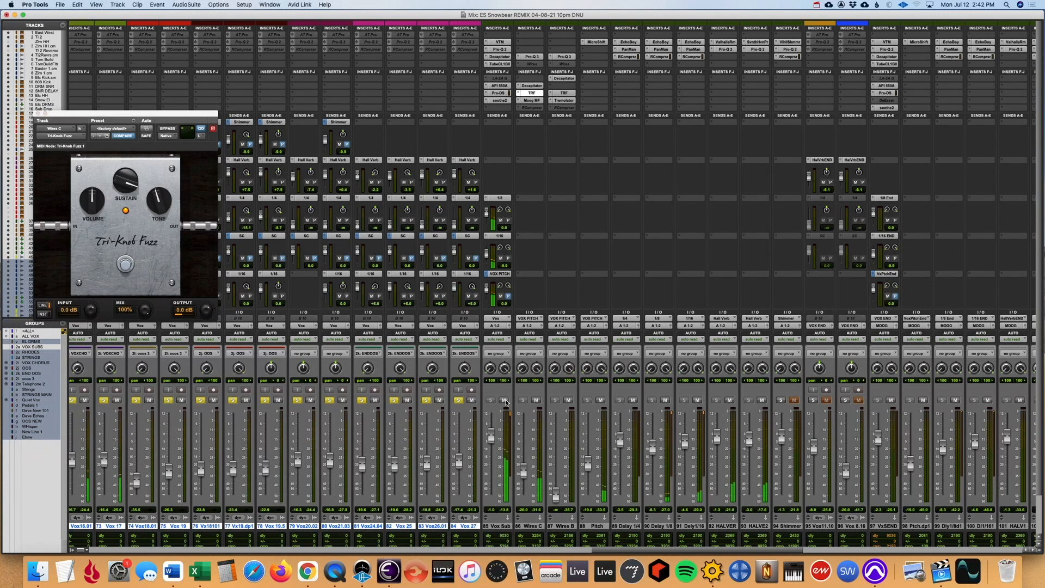
pyautogui.keyDown('super'); pyautogui.click(536, 94); pyautogui.keyUp('super')
pyautogui.keyDown('super'); pyautogui.click(535, 95); pyautogui.keyUp('super')
pyautogui.click(533, 101)
pyautogui.keyDown('super'); pyautogui.click(535, 102); pyautogui.keyUp('super')
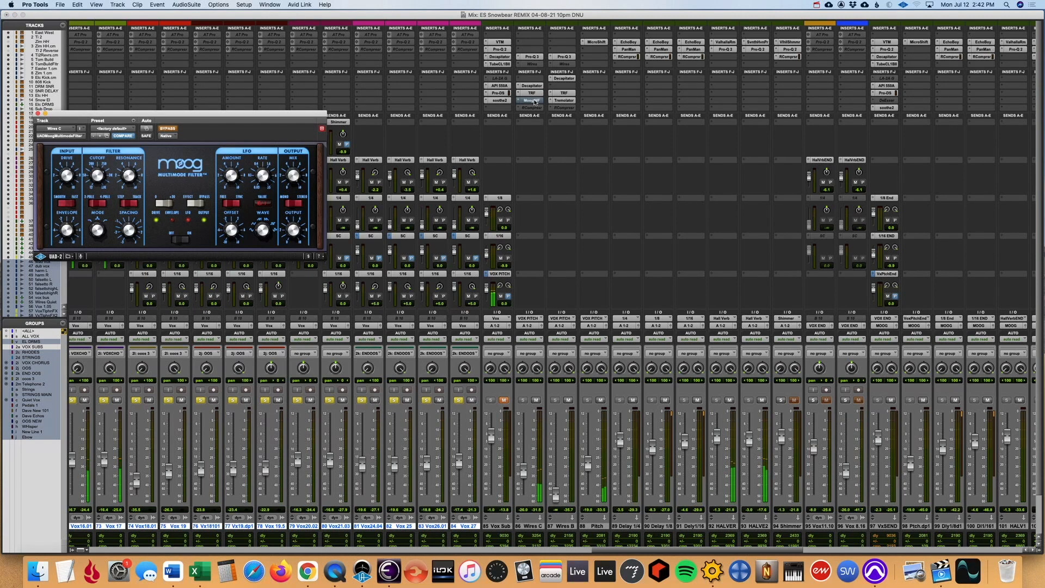
# - Re-enable the Moog Multimode Filter on Wires C, check that track's volume automation in the Edit window, and return to the mixer's vocal returns
pyautogui.keyDown('super'); pyautogui.click(535, 102); pyautogui.keyUp('super')
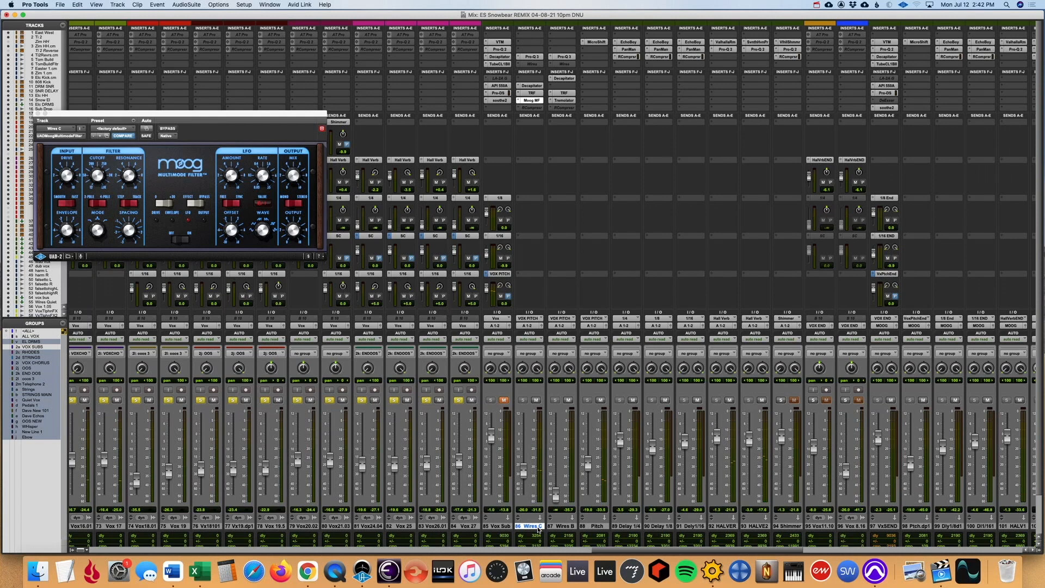
pyautogui.press('super+equal')
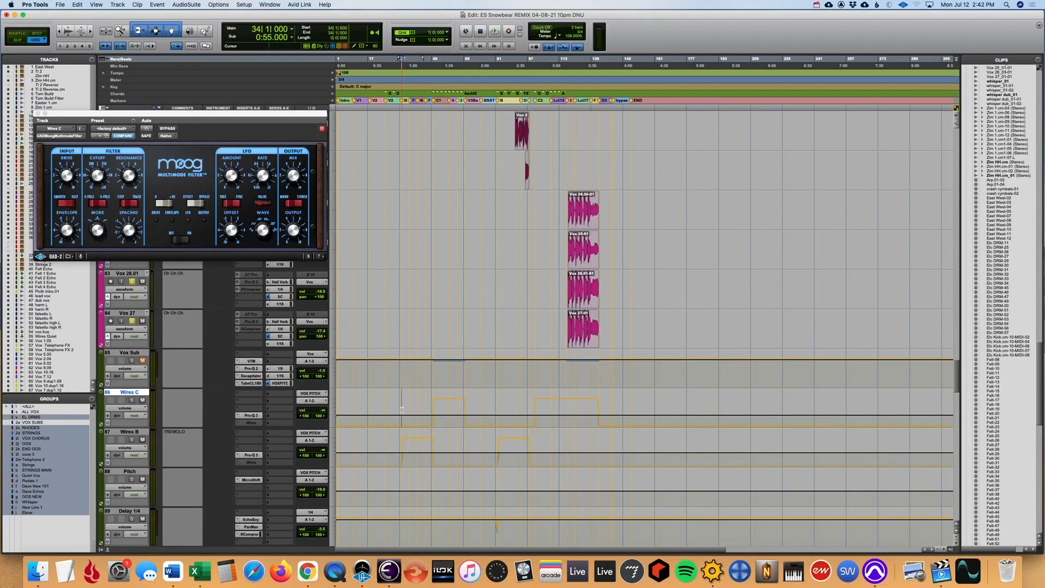
pyautogui.press('super+equal')
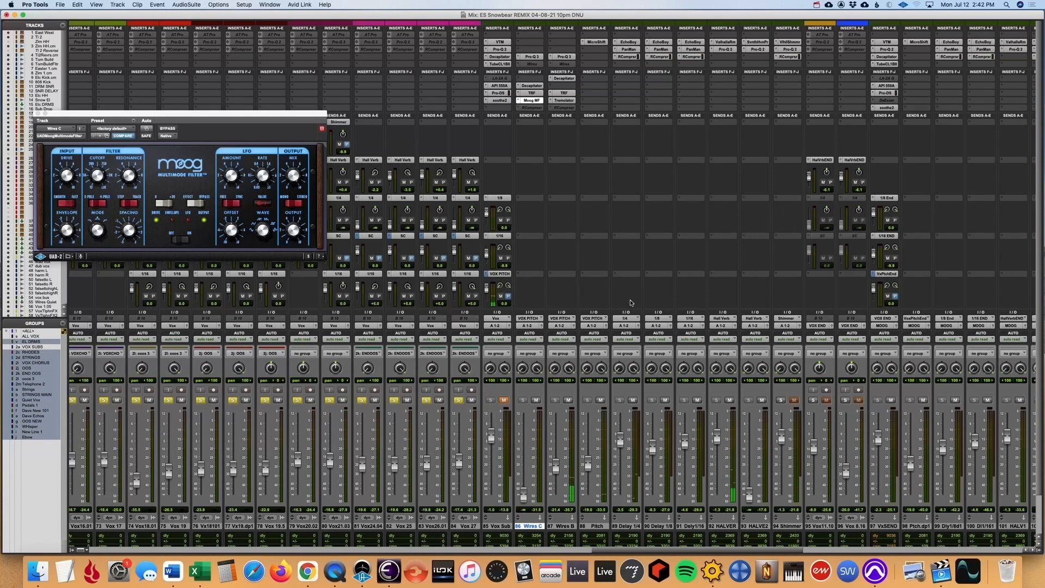
pyautogui.hscroll(3, 600, 364)
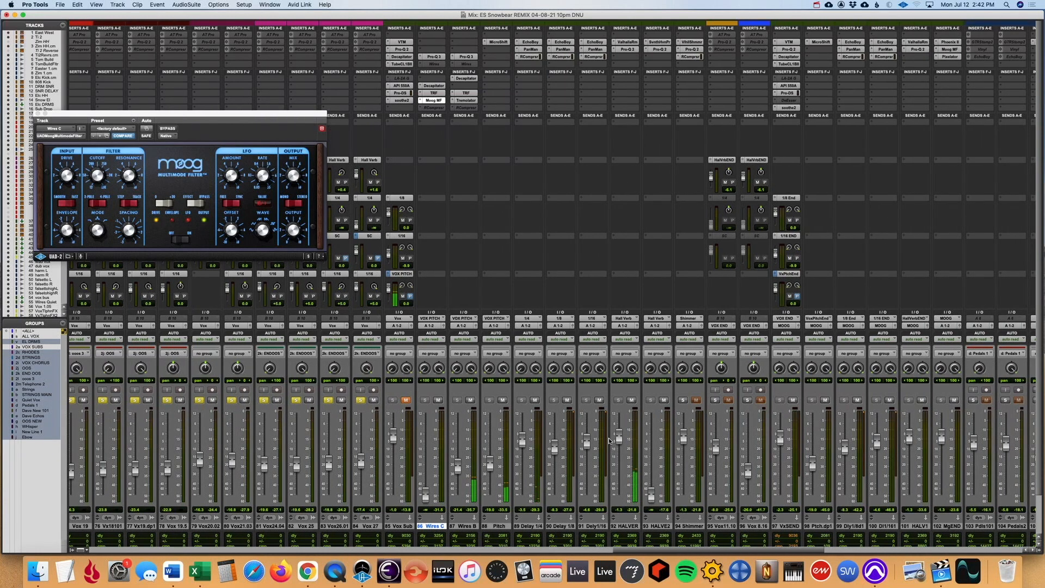
pyautogui.scroll(-3, 573, 417)
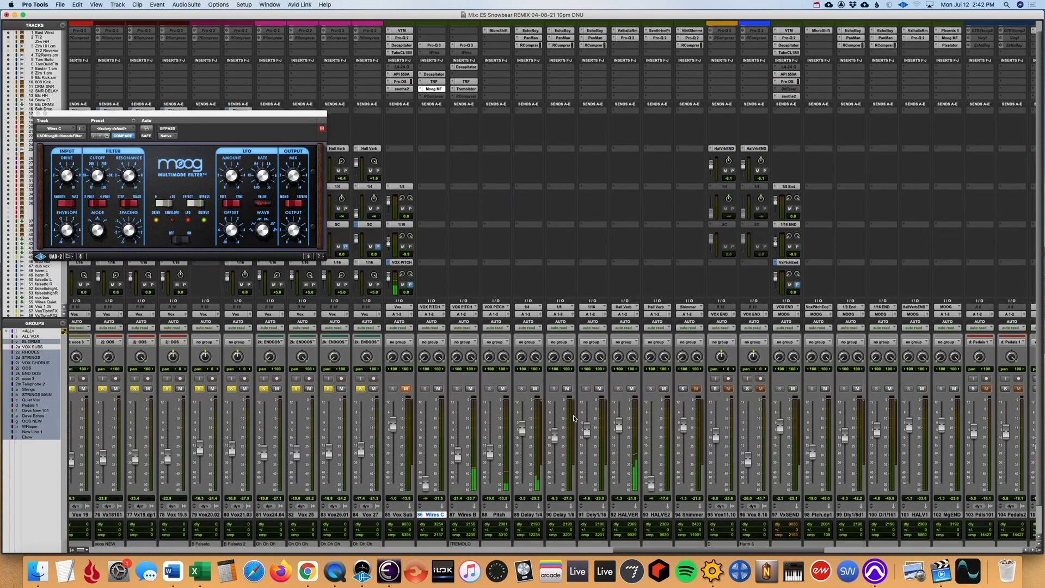
# - In the Edit window, restart playback from bar 10 at the start of the Vox 1.05 clip, with the timeline zoomed in
pyautogui.press('super+equal')
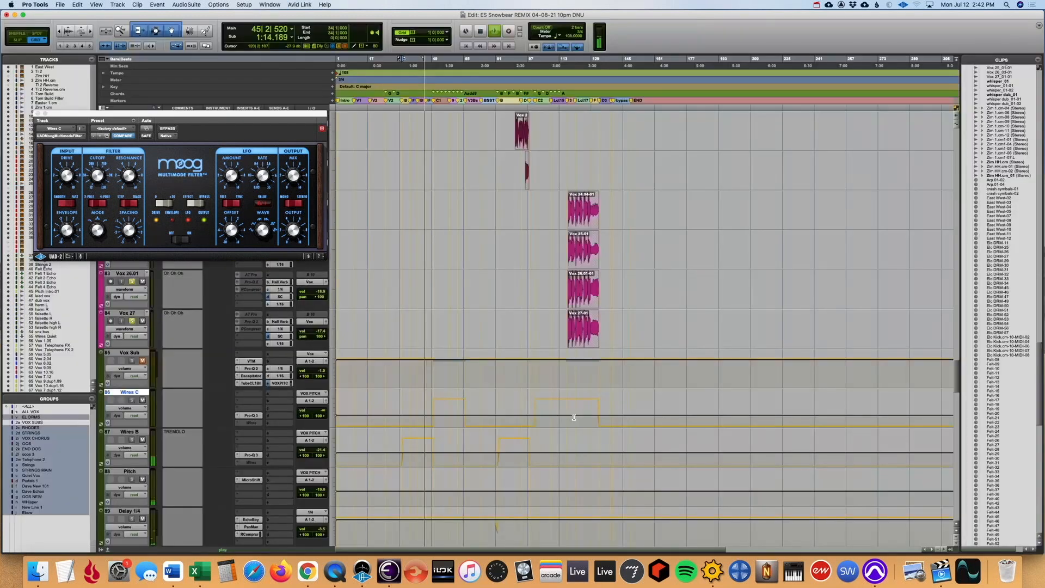
pyautogui.scroll(15, 417, 193)
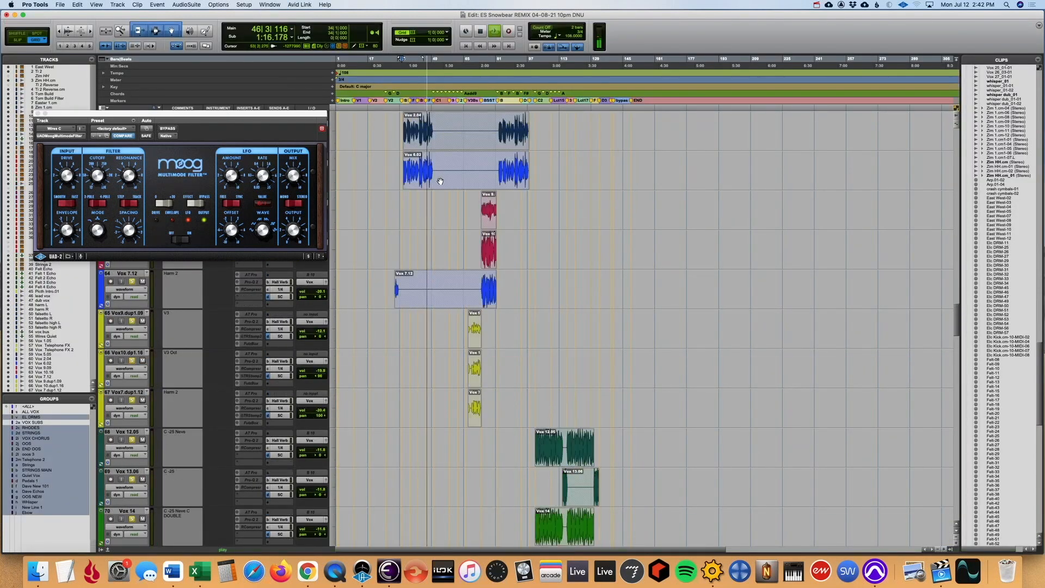
pyautogui.press('space')
pyautogui.click(354, 252)
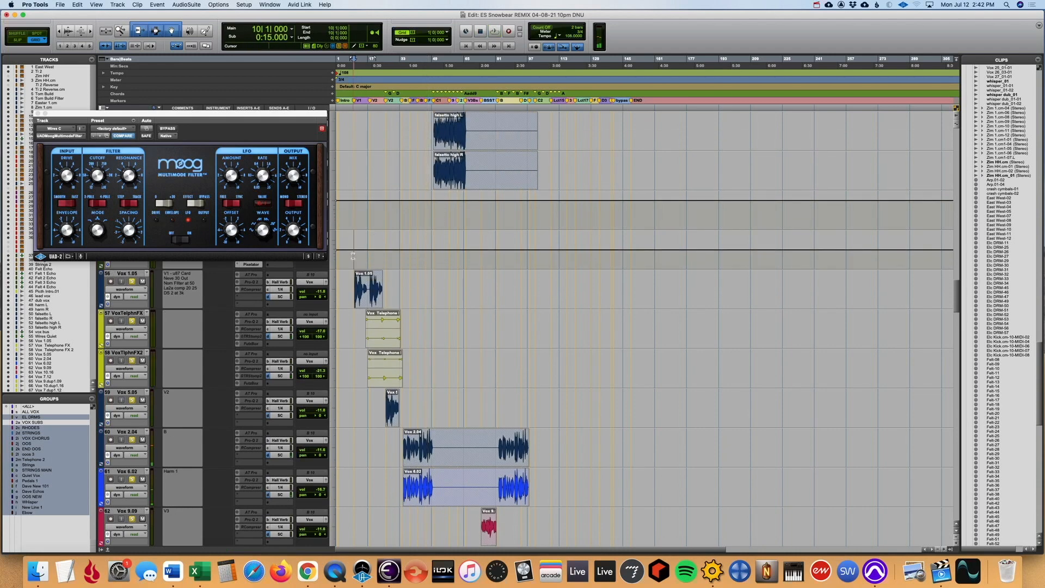
pyautogui.press('t')
pyautogui.press('t')
pyautogui.press('t')
pyautogui.press('space')
# - Close the Moog Multimode Filter window and unmute the Vox Sub channel in the Mix window
pyautogui.click(38, 114)
pyautogui.scroll(-2, 476, 244)
pyautogui.scroll(2, 477, 244)
pyautogui.scroll(12, 476, 244)
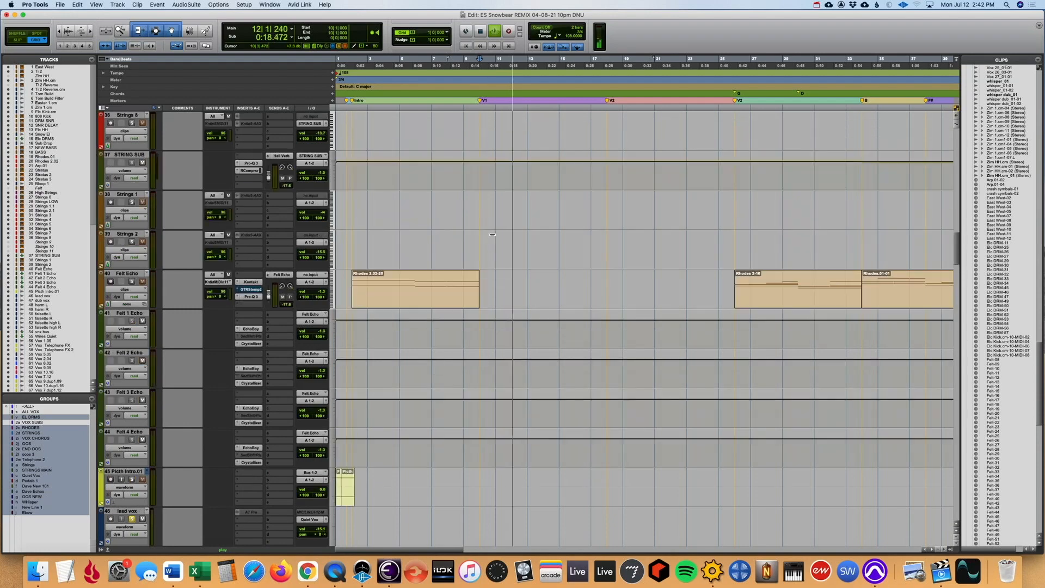
pyautogui.press('super+equal')
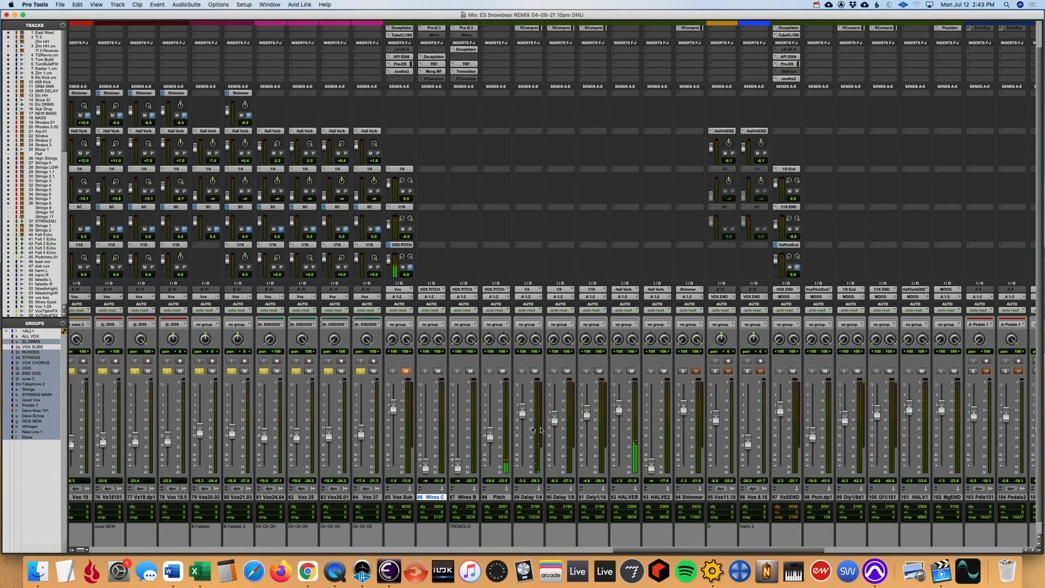
pyautogui.click(407, 371)
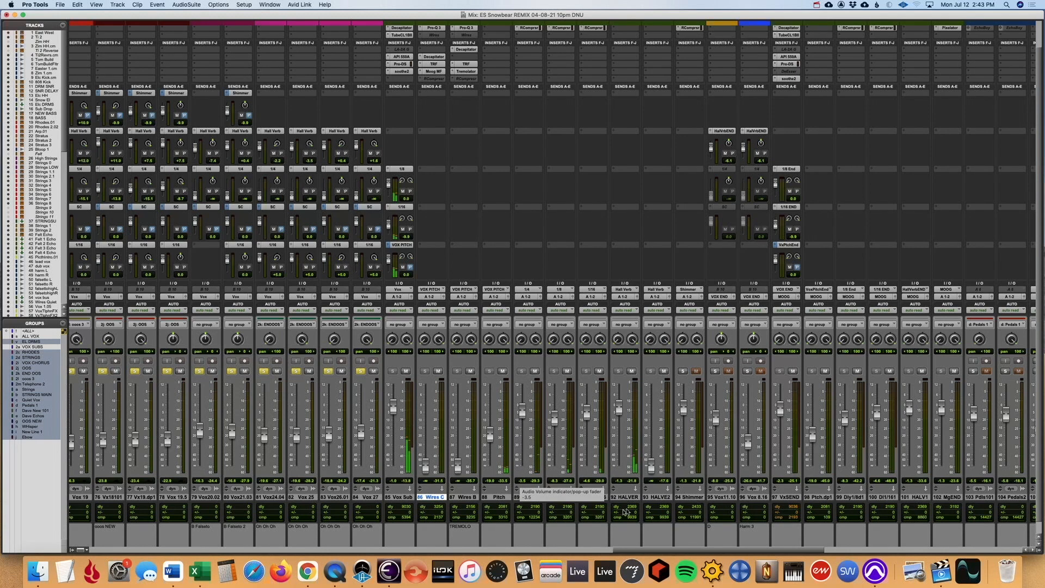
# - Add the Vox11.10, Vox 8.16 and four Pedals channels to the solo
pyautogui.moveTo(648, 549); pyautogui.dragTo(685, 553)
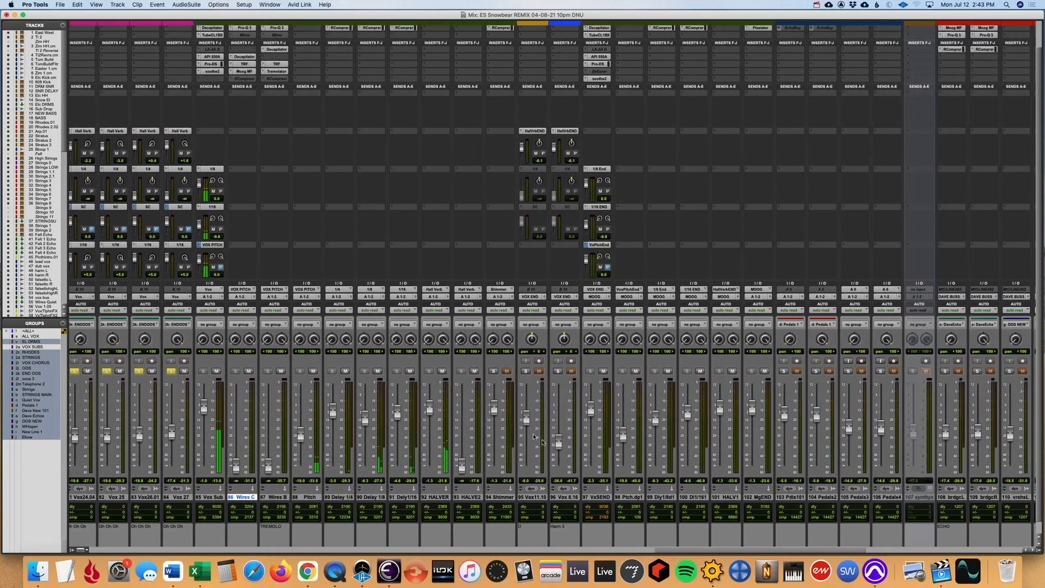
pyautogui.click(525, 371)
pyautogui.click(558, 371)
pyautogui.click(783, 371)
pyautogui.click(815, 370)
pyautogui.click(847, 371)
pyautogui.click(881, 371)
# - Select the channels from brdgcL through Bw1d1 and solo them, leaving out the two Ebow-group channels
pyautogui.hscroll(10, 883, 372)
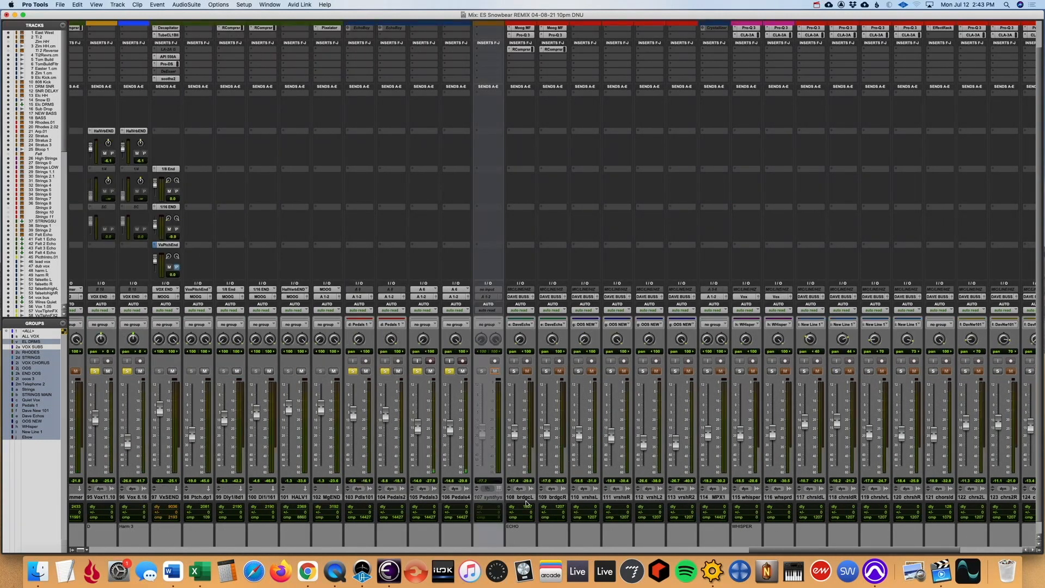
pyautogui.click(526, 498)
pyautogui.hscroll(6, 526, 500)
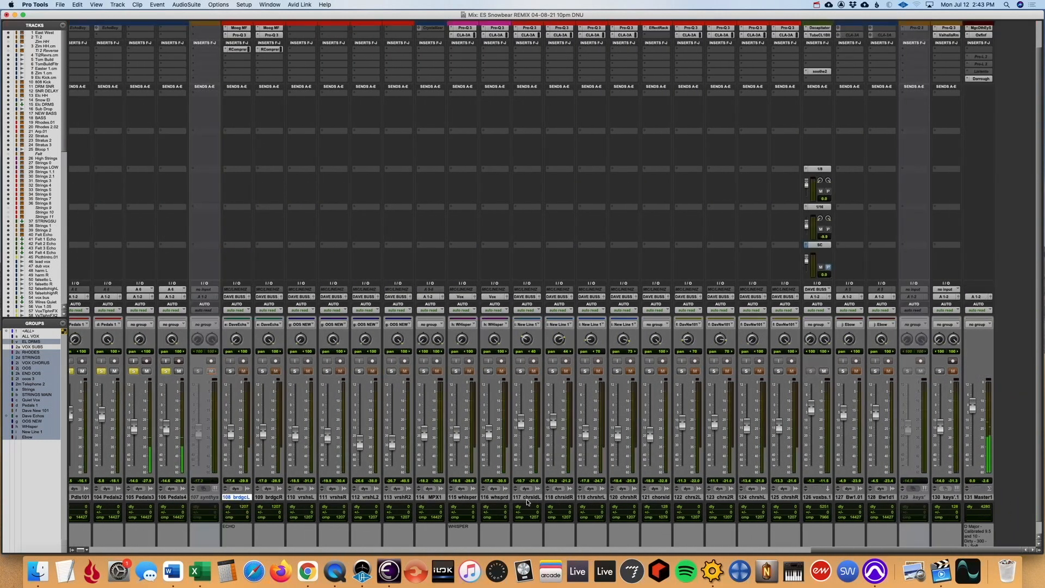
pyautogui.keyDown('shift'); pyautogui.click(869, 498); pyautogui.keyUp('shift')
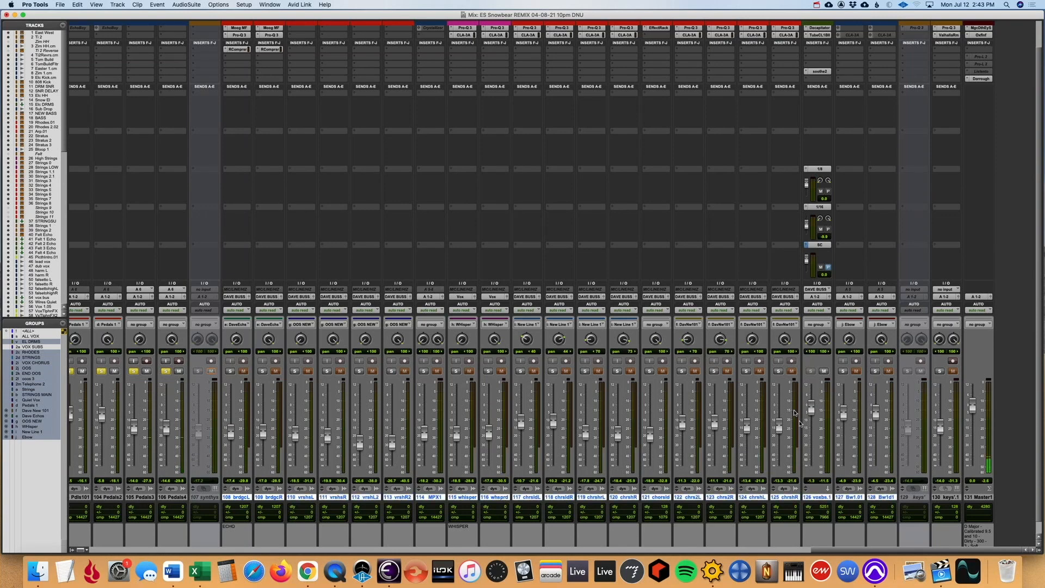
pyautogui.click(875, 371)
pyautogui.click(844, 371)
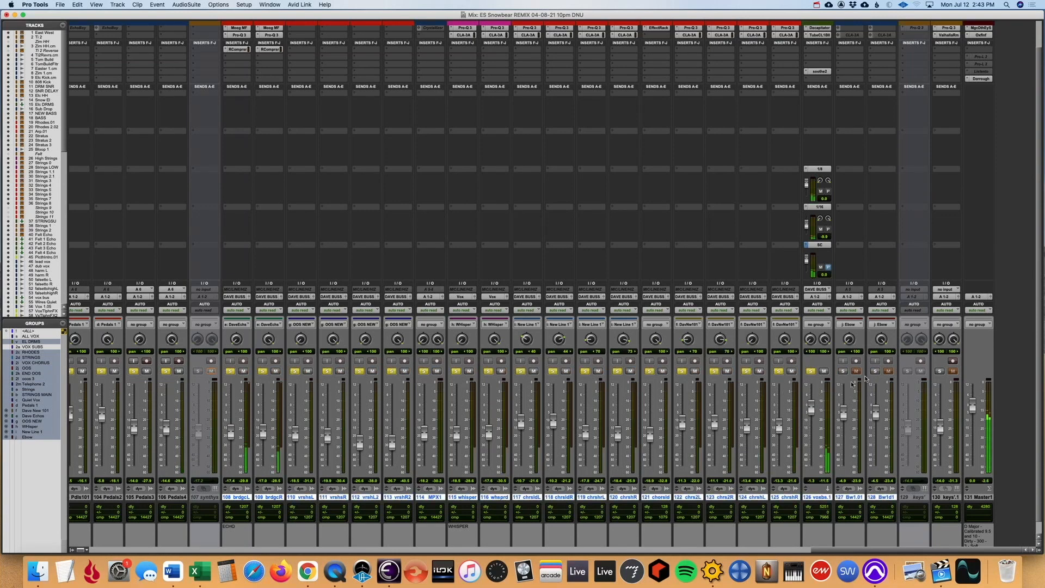
# - Examine the meters, inserts and sends across the newly soloed vocal channels and back to the Vox Sub returns during playback
pyautogui.scroll(-1, 773, 461)
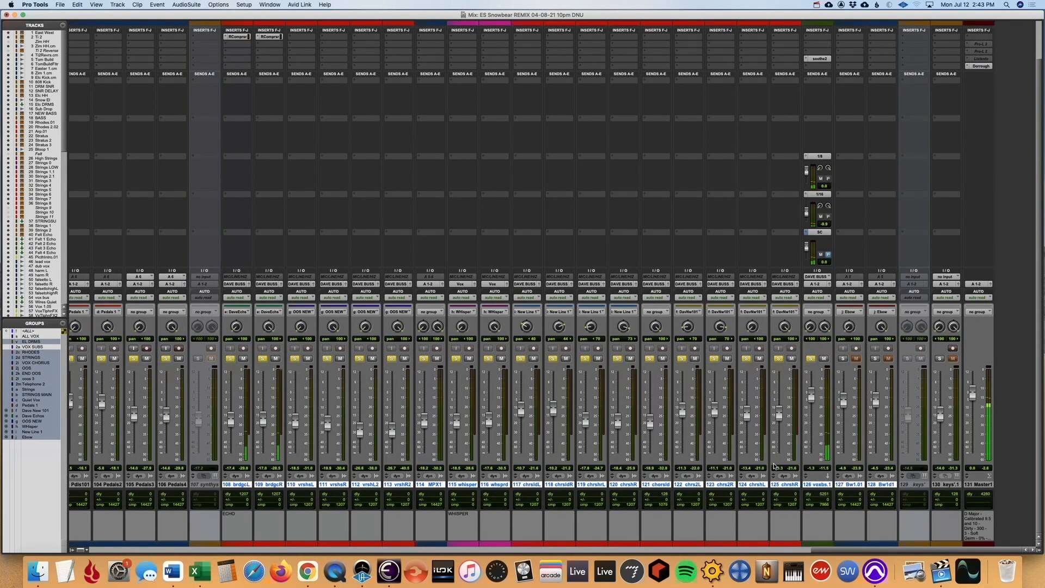
pyautogui.hscroll(-5, 774, 465)
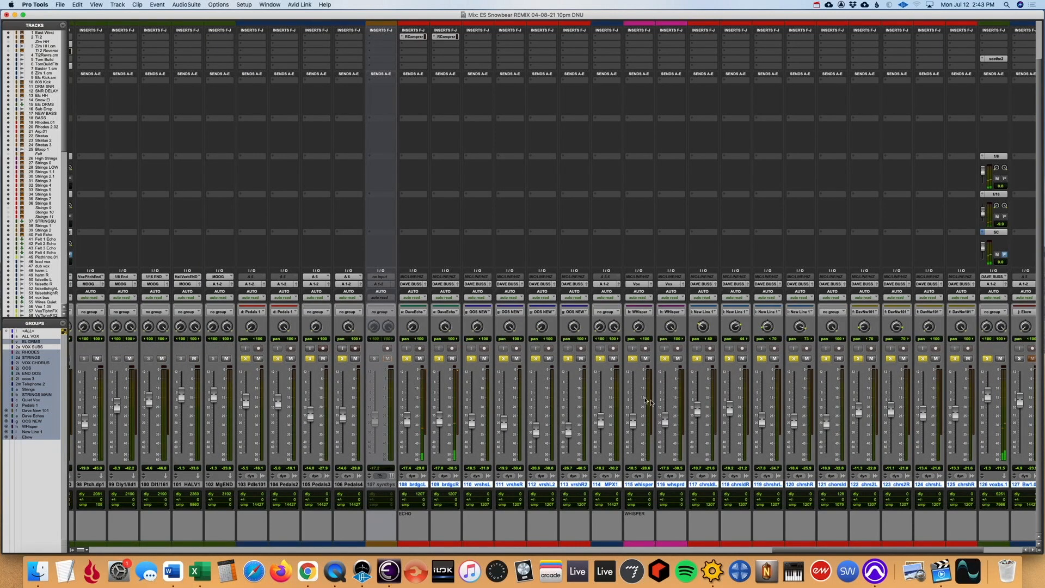
pyautogui.hscroll(2, 592, 405)
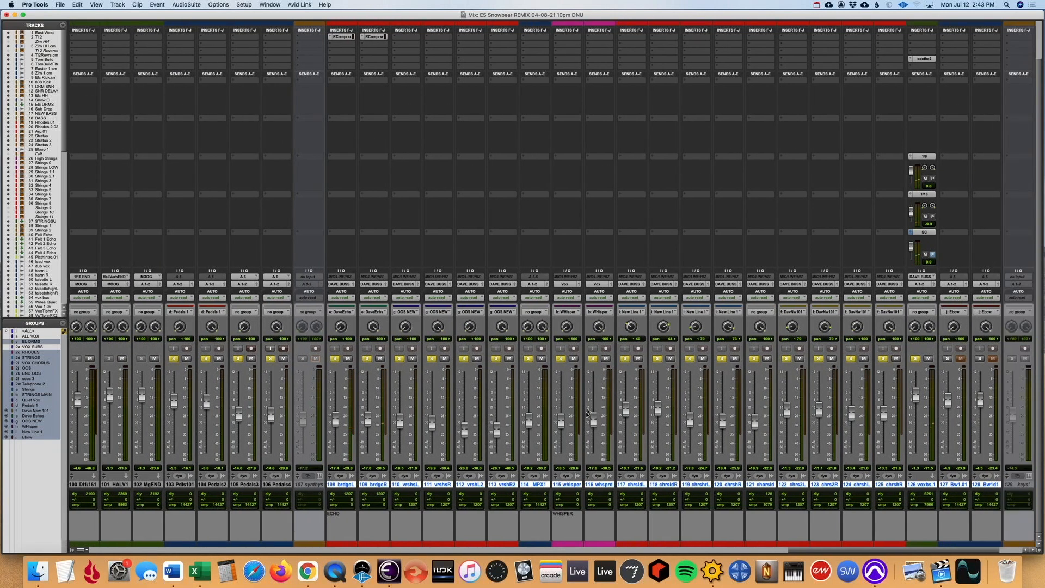
pyautogui.scroll(3, 590, 411)
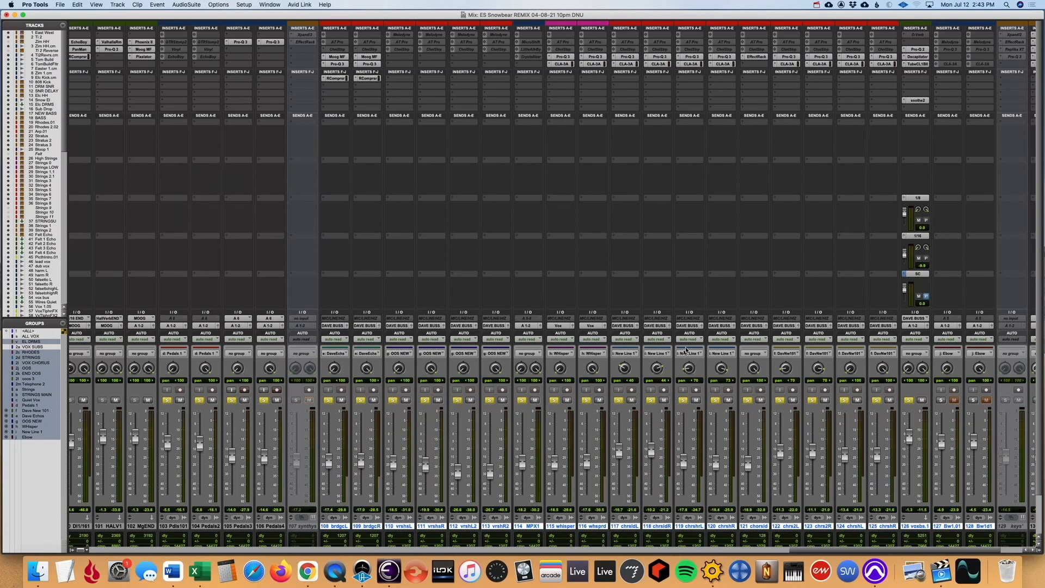
pyautogui.hscroll(-10, 688, 346)
pyautogui.scroll(-3, 688, 346)
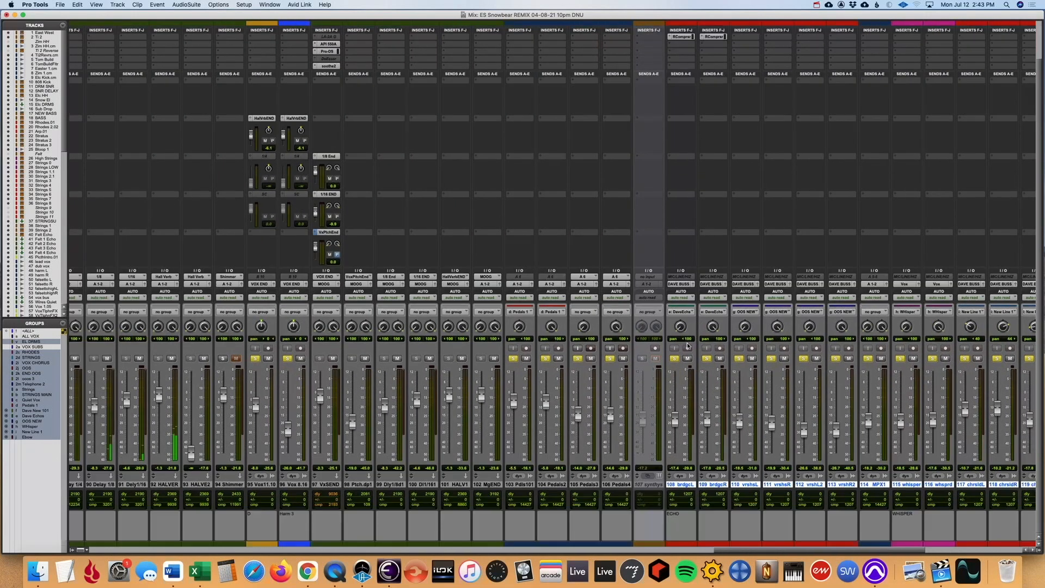
pyautogui.hscroll(-8, 688, 345)
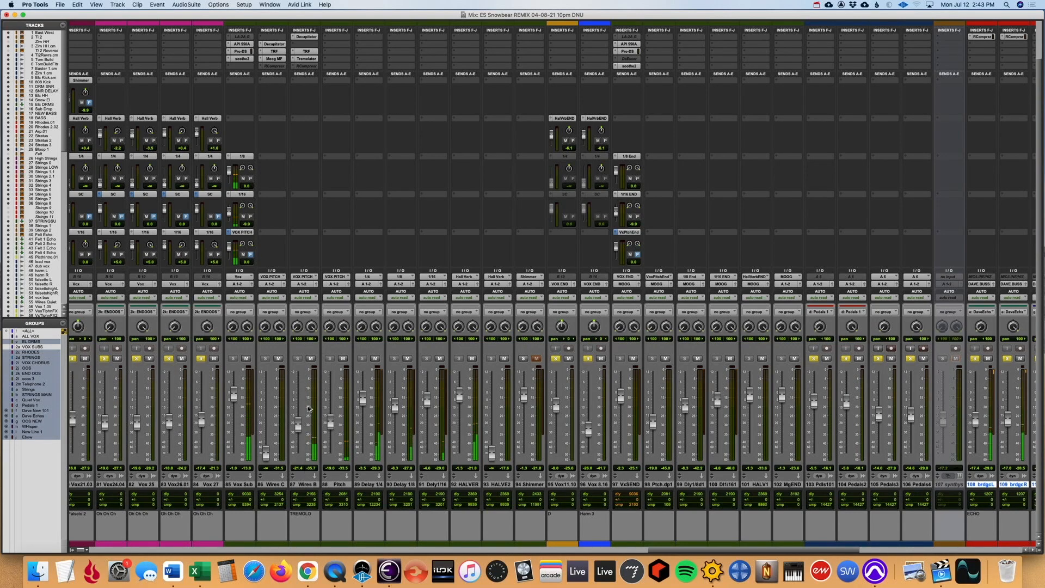
# - Select the Wires B channel and follow the levels from the Wires, pitch and delay returns to the whisper and chorus channels during playback
pyautogui.click(307, 484)
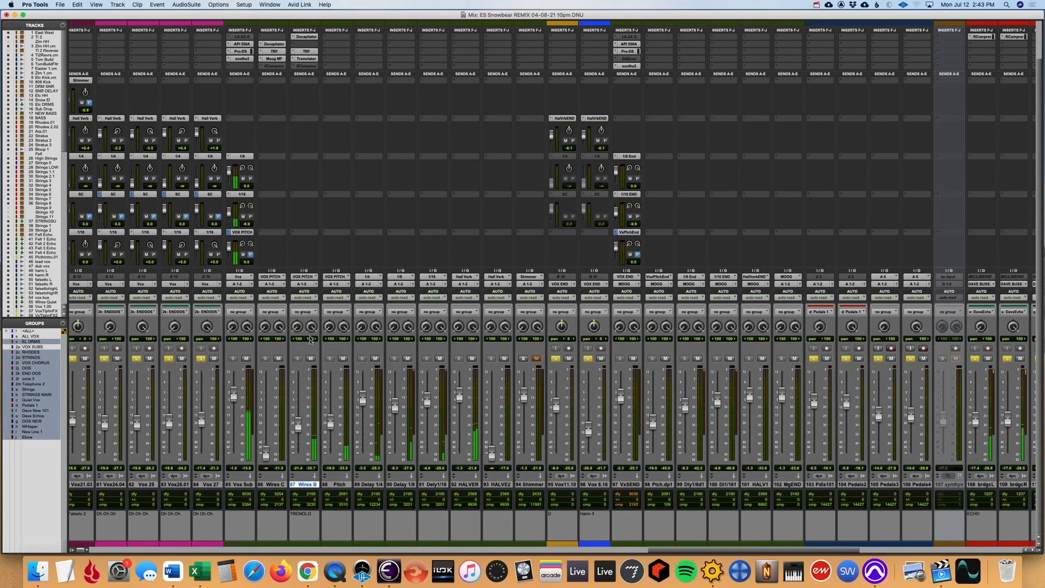
pyautogui.scroll(2, 298, 199)
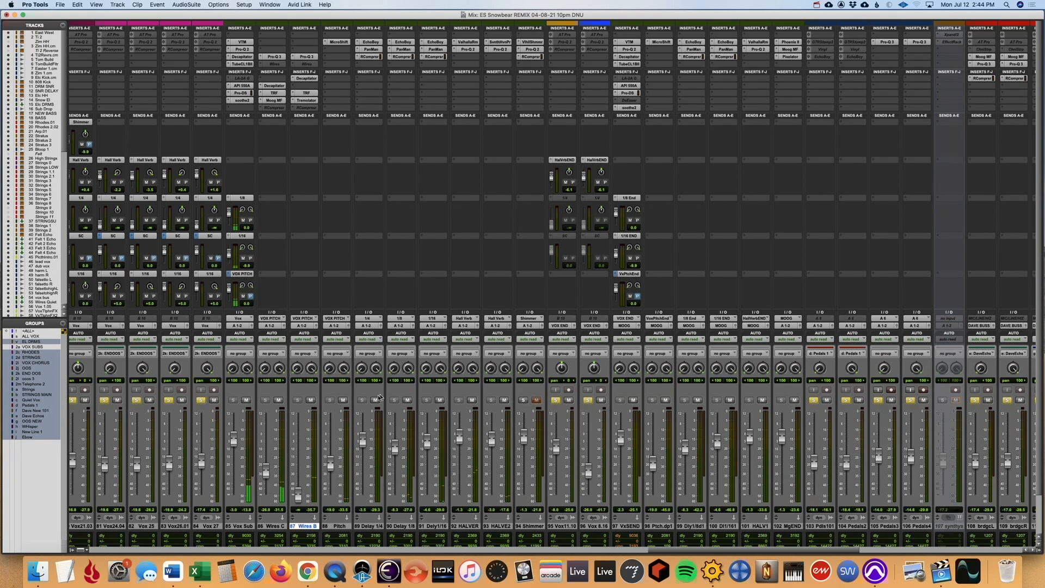
pyautogui.hscroll(15, 344, 468)
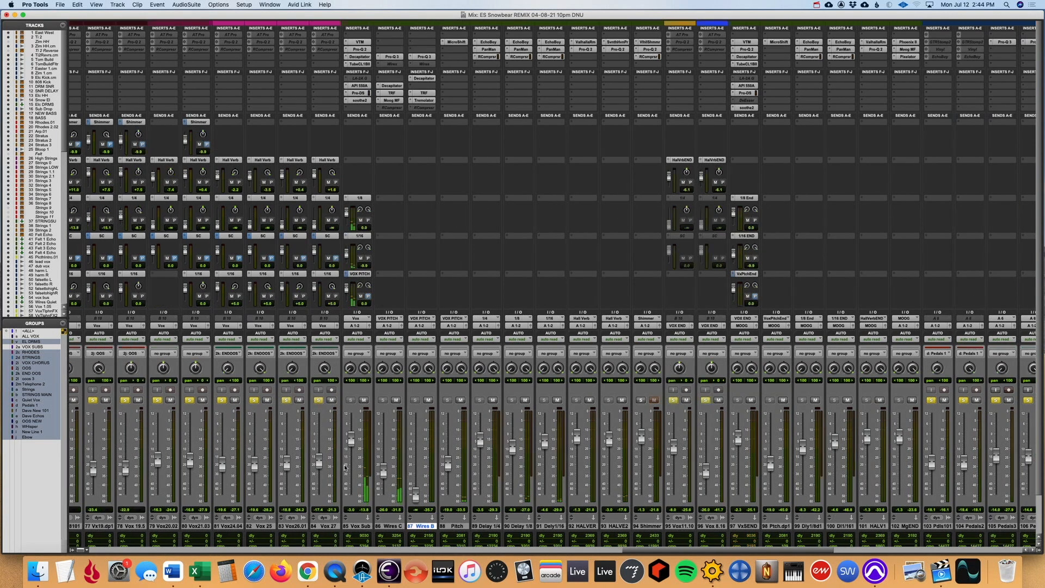
pyautogui.hscroll(-2, 332, 487)
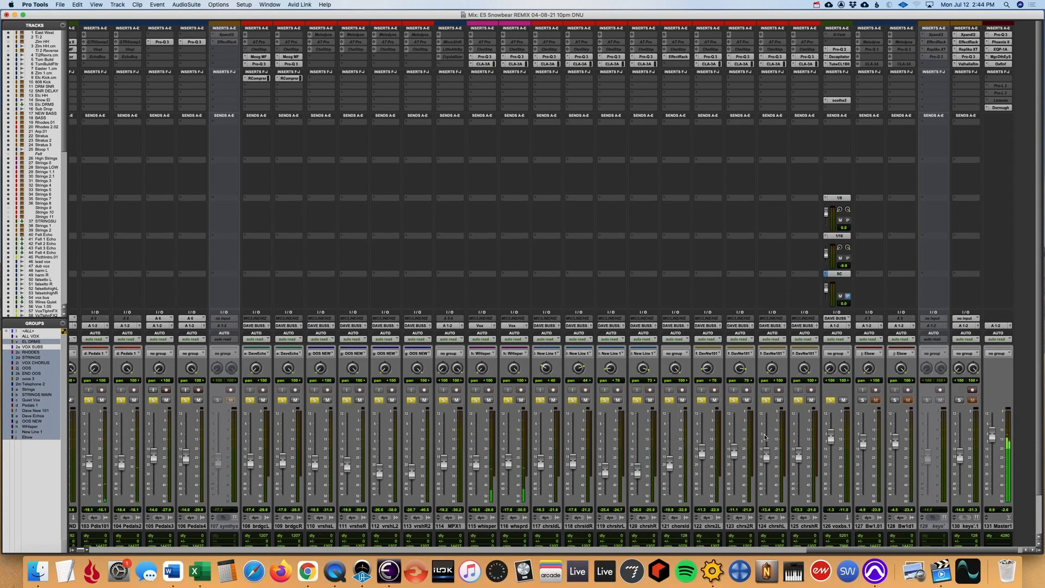
pyautogui.scroll(-2, 765, 437)
pyautogui.scroll(-1, 765, 437)
pyautogui.hscroll(-10, 767, 435)
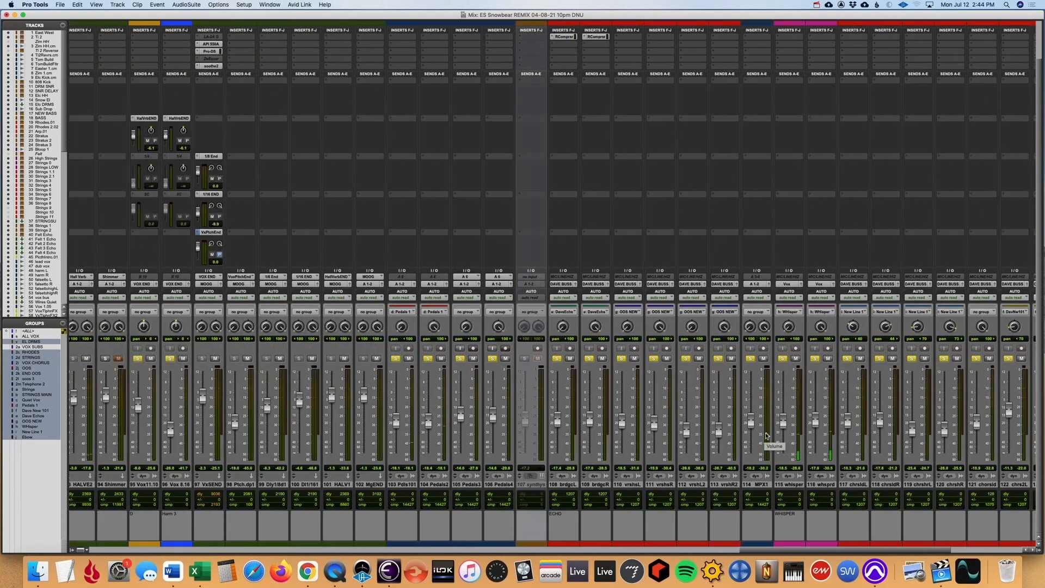
pyautogui.hscroll(-12, 769, 433)
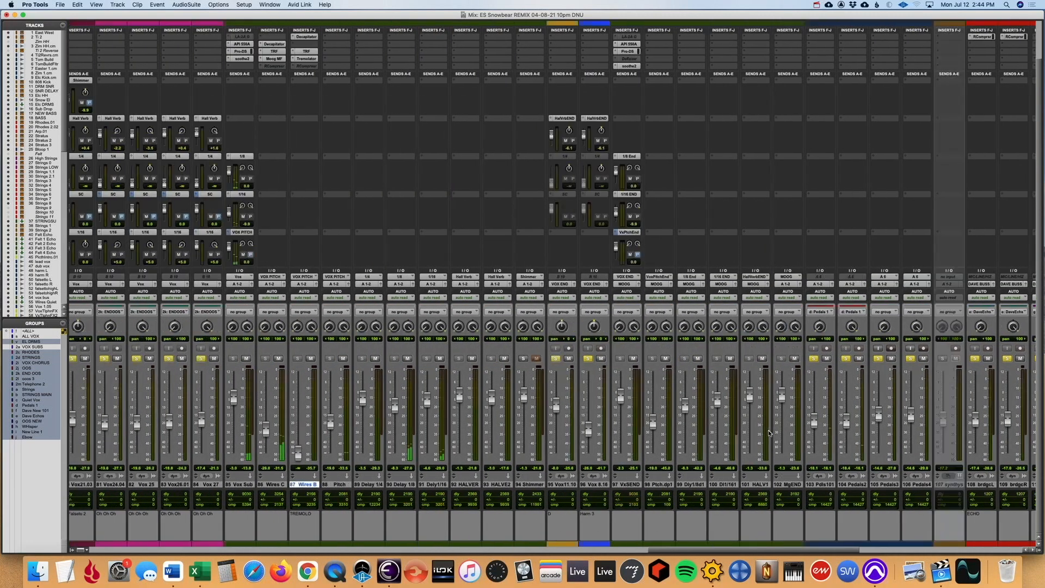
pyautogui.hscroll(20, 769, 432)
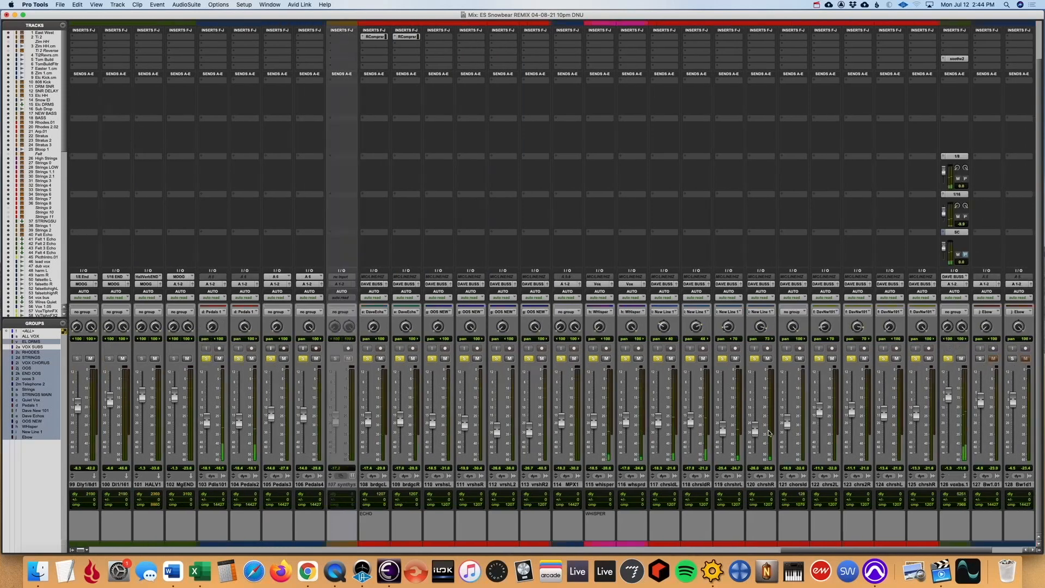
# - In the Edit window, look over the Pedals tracks and play the Pedals 3_03-07 clip near bar 75
pyautogui.press('super+equal')
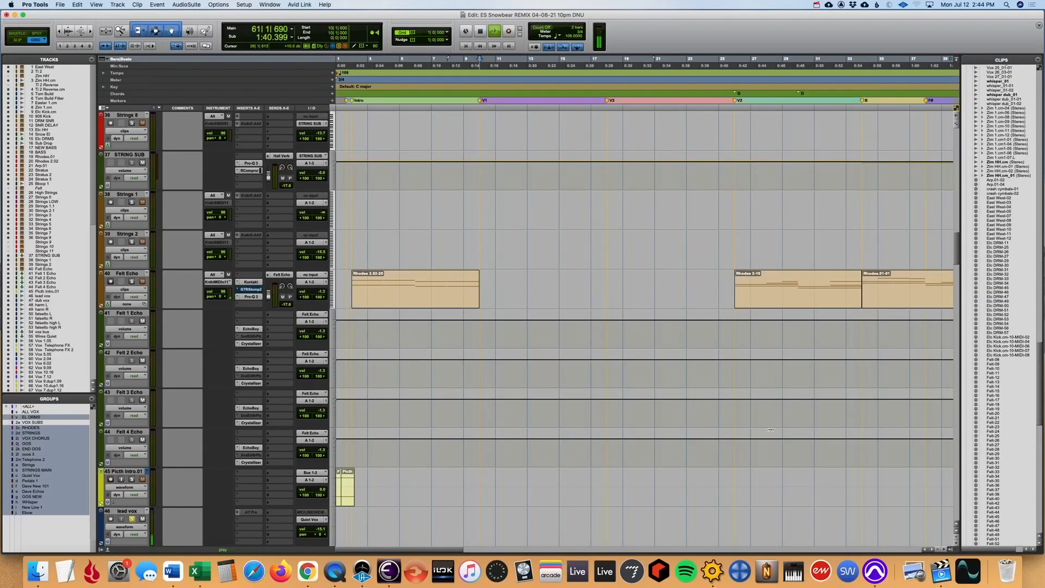
pyautogui.scroll(4, 766, 468)
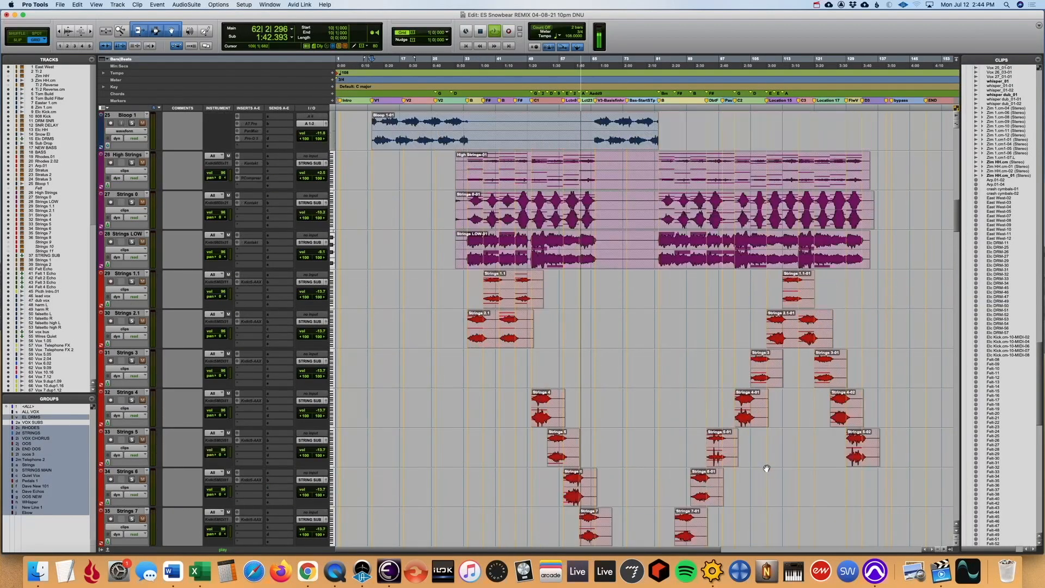
pyautogui.scroll(-12, 765, 468)
pyautogui.moveTo(954, 265); pyautogui.dragTo(947, 451)
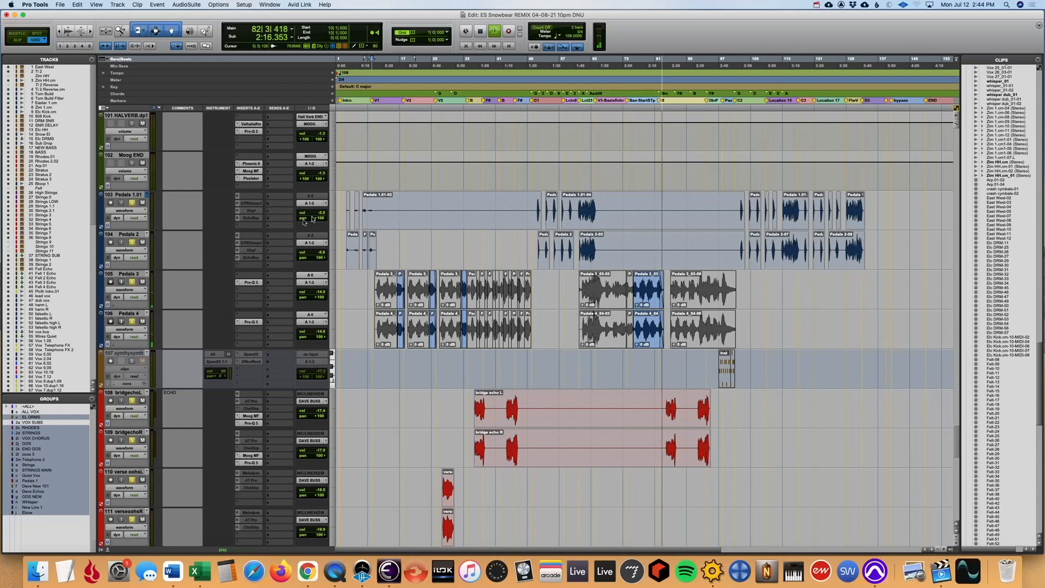
pyautogui.press('space')
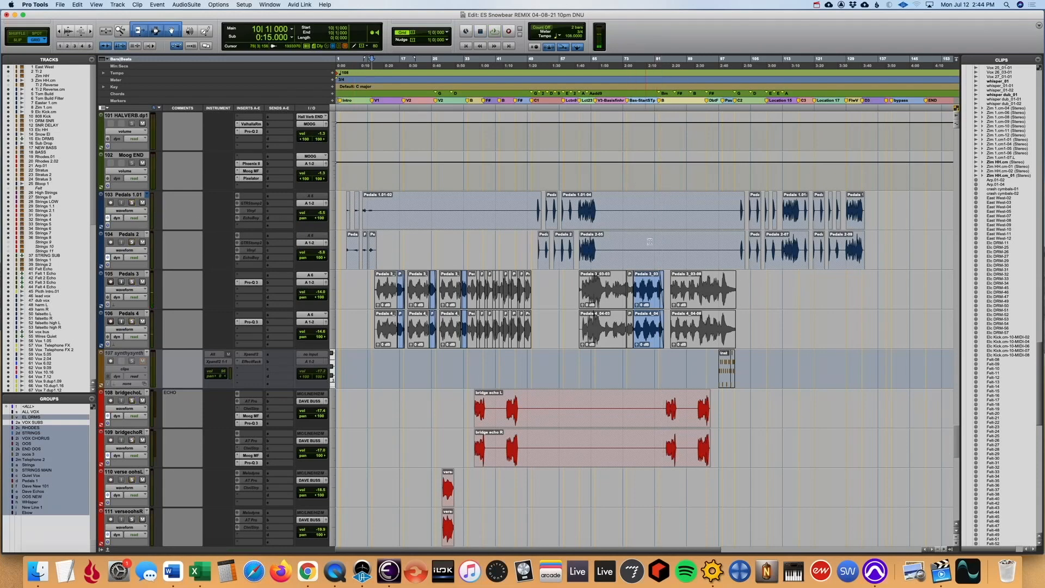
pyautogui.click(630, 200)
pyautogui.hscroll(5, 700, 297)
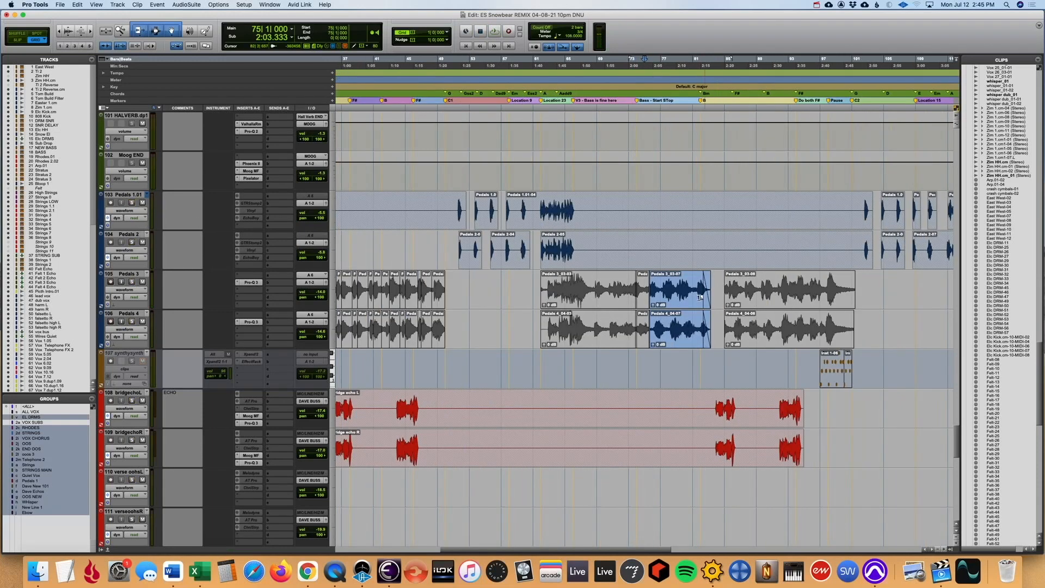
pyautogui.click(676, 289)
pyautogui.press('space')
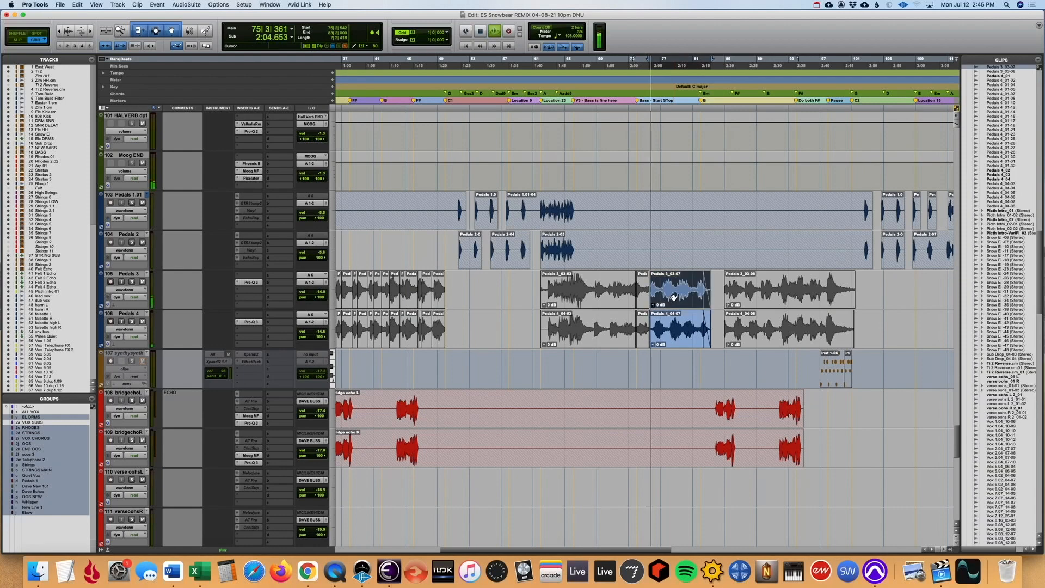
# - Solo the Pedals 3 and Pedals 4 tracks and play them from bar 75
pyautogui.click(132, 282)
pyautogui.click(131, 321)
pyautogui.press('space')
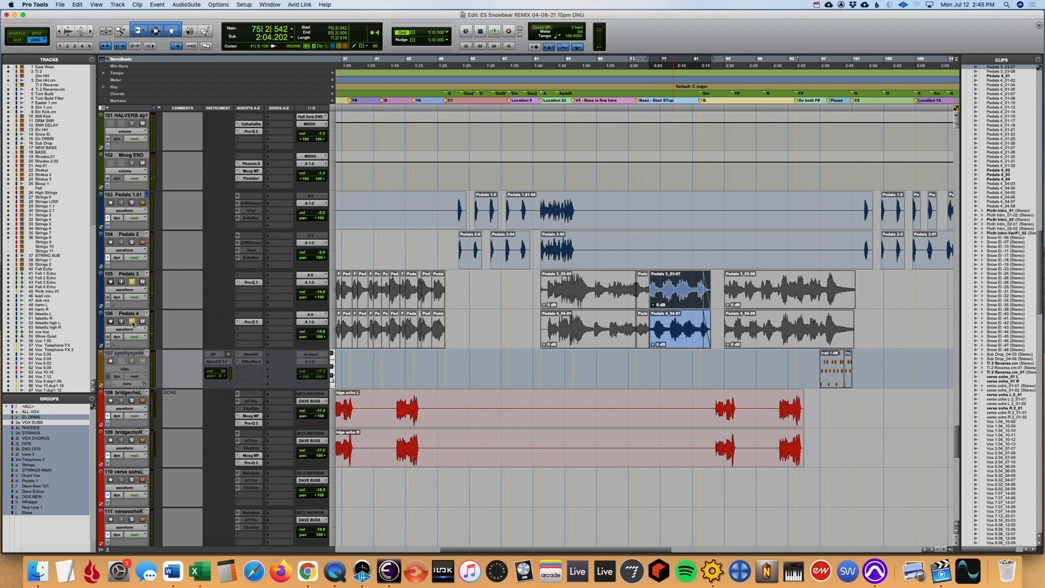
pyautogui.press('space')
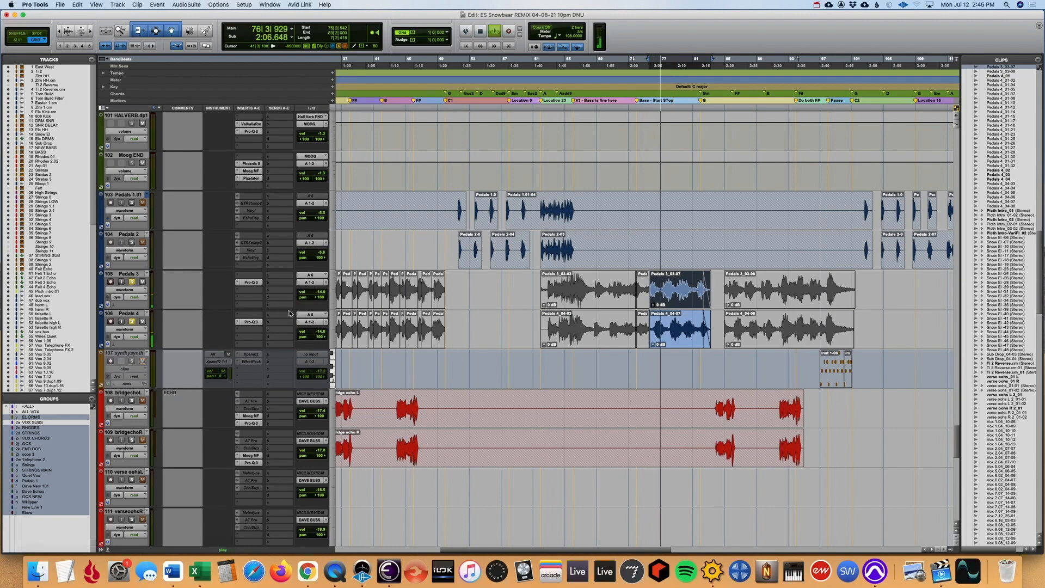
pyautogui.press('r')
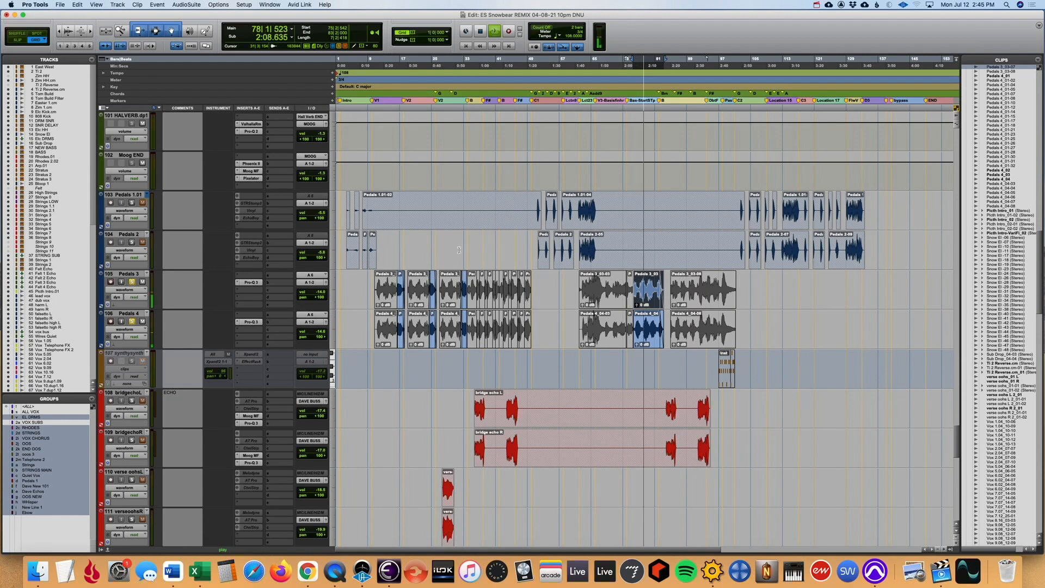
pyautogui.press('space')
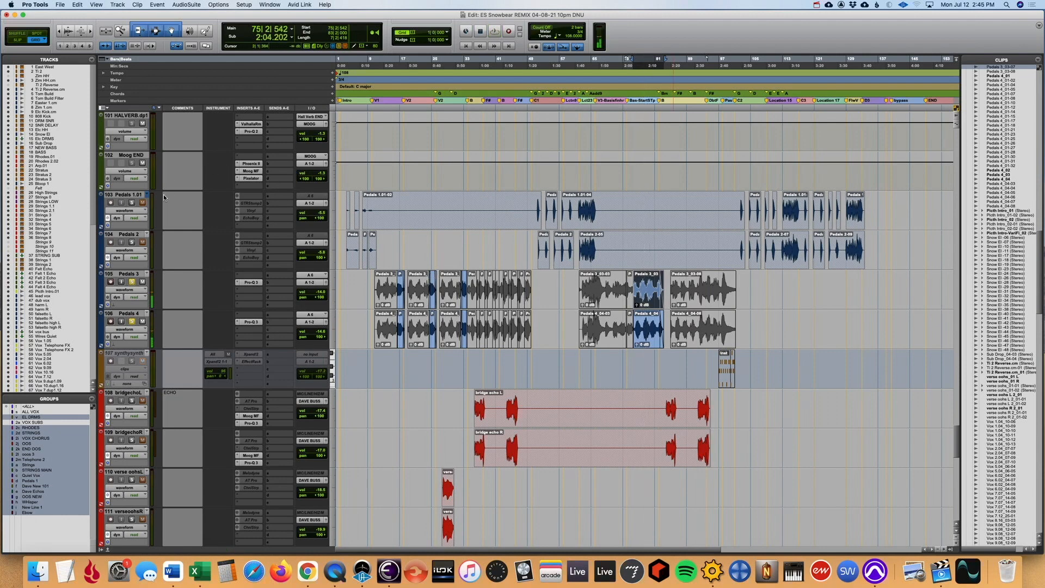
# - Solo Pedals 1.01 and Pedals 2 along with Pedals 3 and 4, and play all four from bar 62
pyautogui.click(580, 200)
pyautogui.press('space')
pyautogui.press('t')
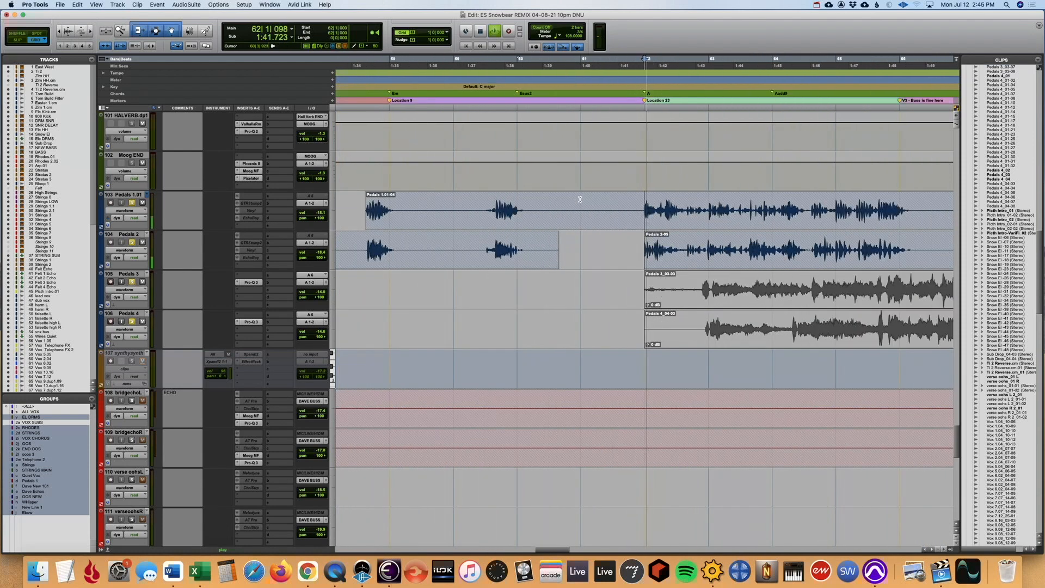
pyautogui.press('r')
pyautogui.press('r')
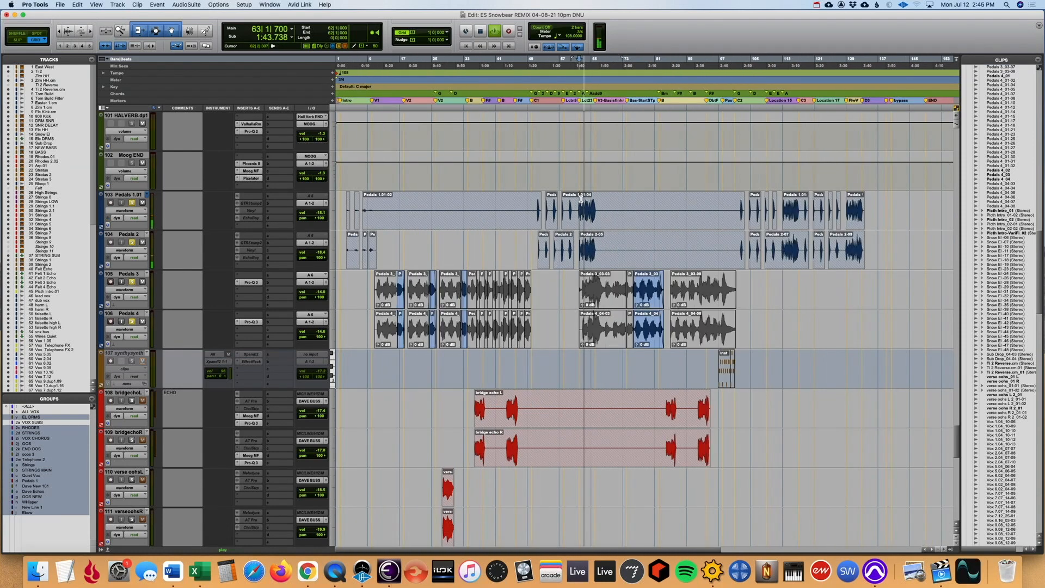
pyautogui.press('t')
pyautogui.press('space')
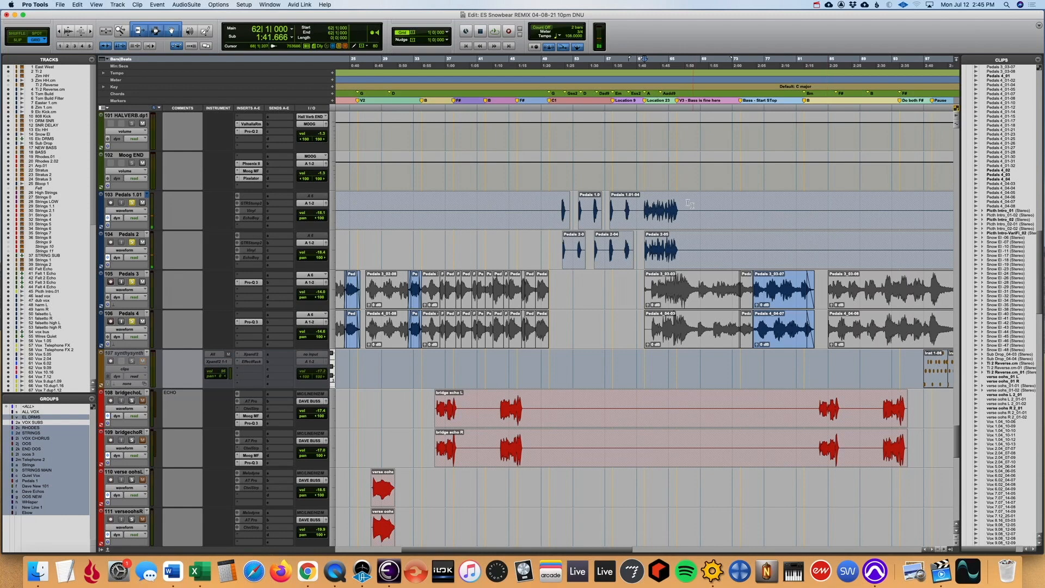
# - Replay the four soloed Pedals tracks from bar 62 while examining the dense passage on Pedals 1.01 and Pedals 2
pyautogui.press('r')
pyautogui.click(591, 203)
pyautogui.press('t')
pyautogui.press('t')
pyautogui.press('t')
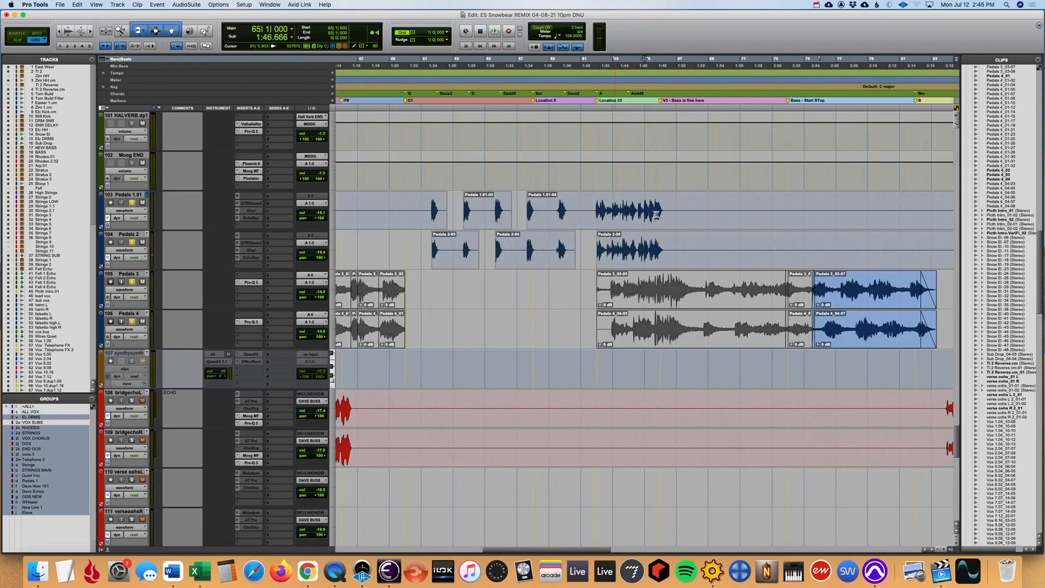
pyautogui.press('space')
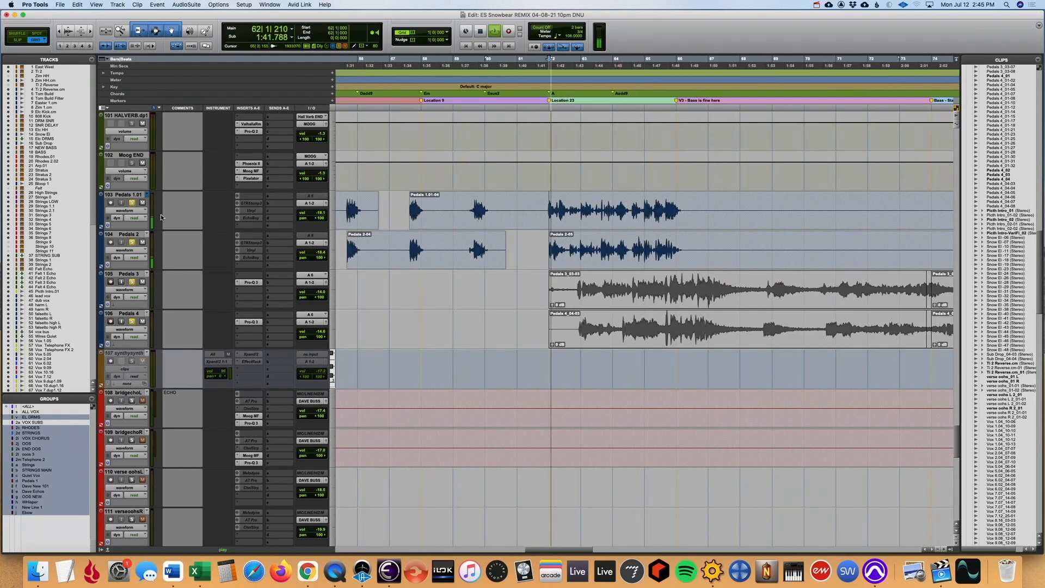
pyautogui.press('r')
pyautogui.press('r')
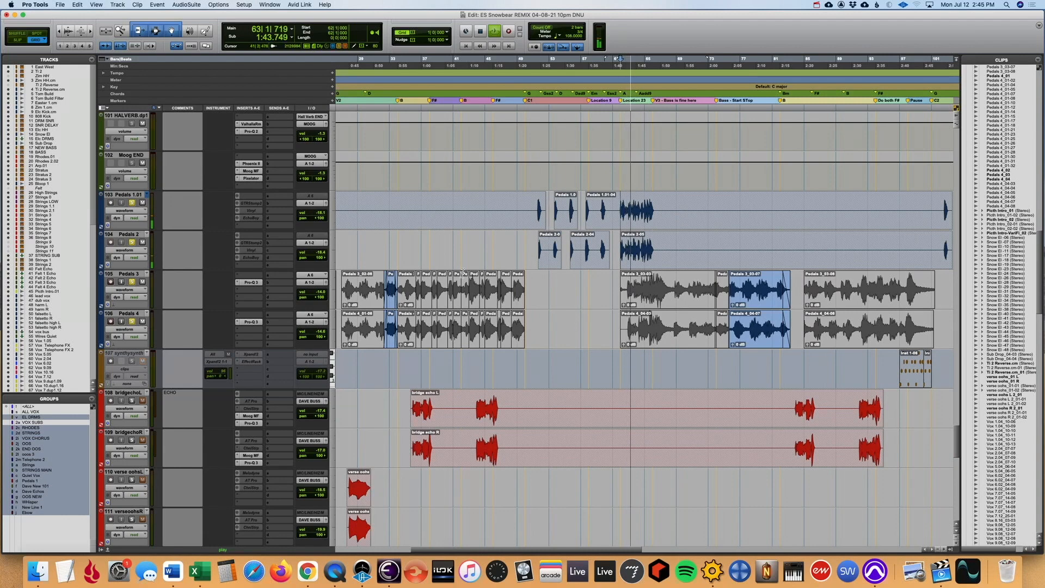
pyautogui.press('r')
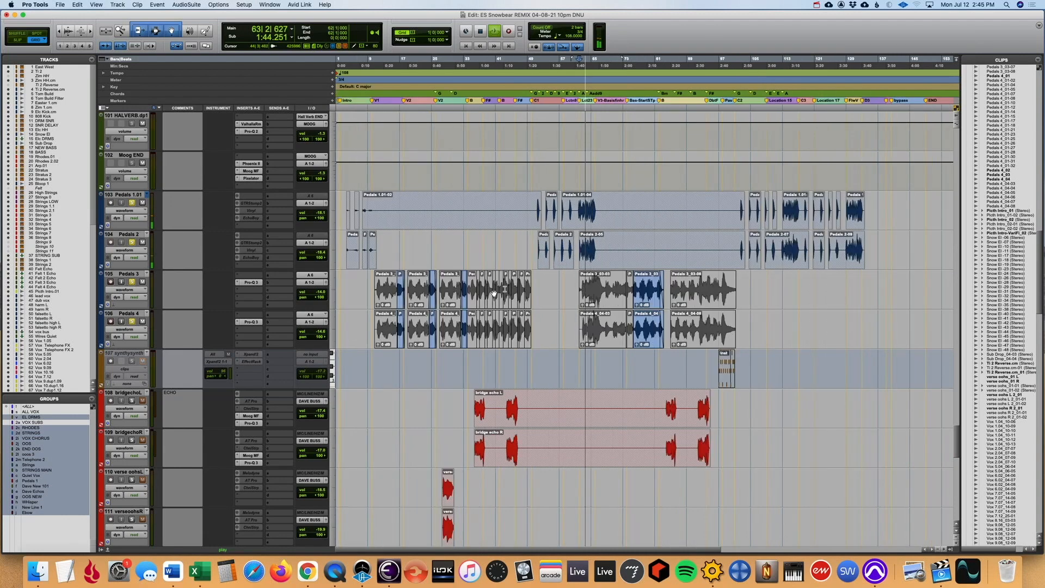
# - Play the soloed Pedals tracks from bar 113 and clear the solos on all four tracks
pyautogui.click(782, 176)
pyautogui.press('space')
pyautogui.press('t')
pyautogui.press('t')
pyautogui.press('t')
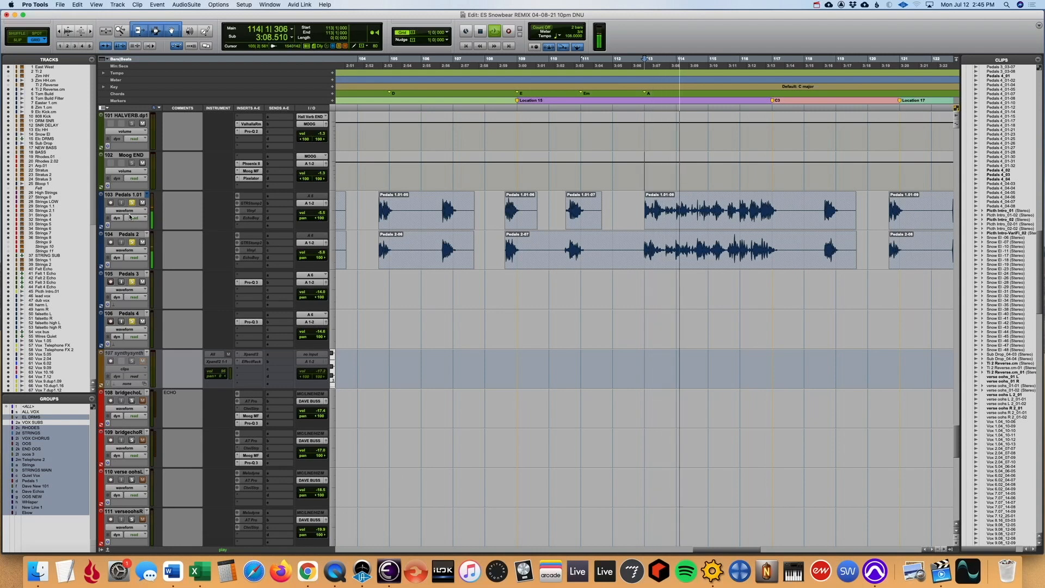
pyautogui.click(131, 203)
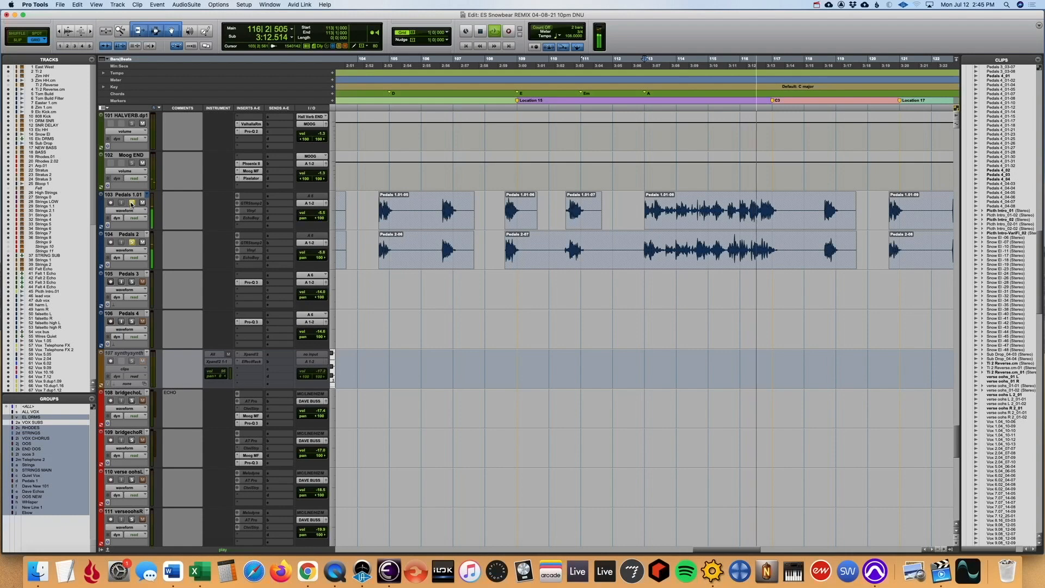
pyautogui.press('space')
pyautogui.press('r')
pyautogui.press('r')
pyautogui.press('r')
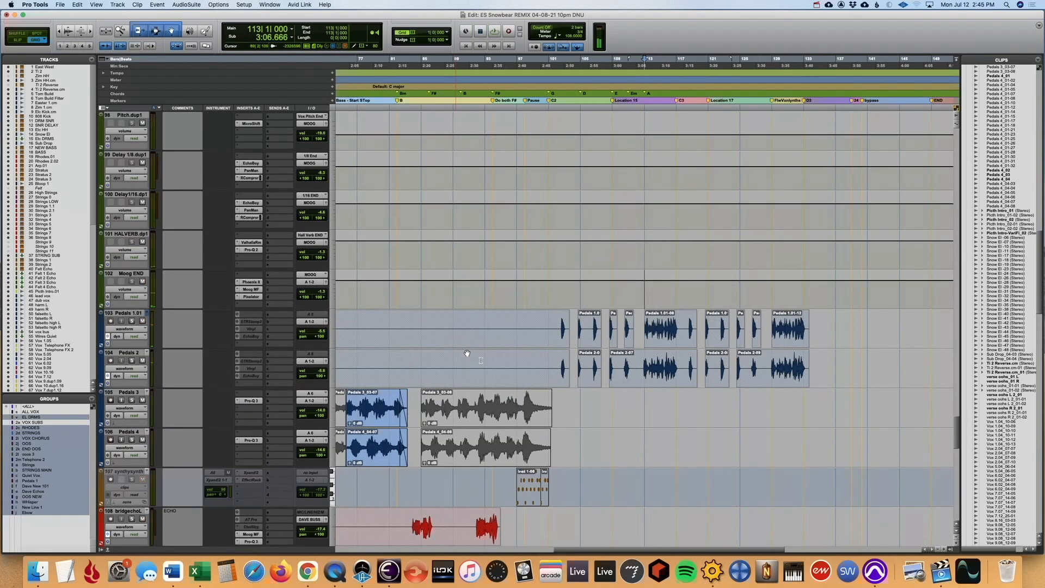
pyautogui.press('r')
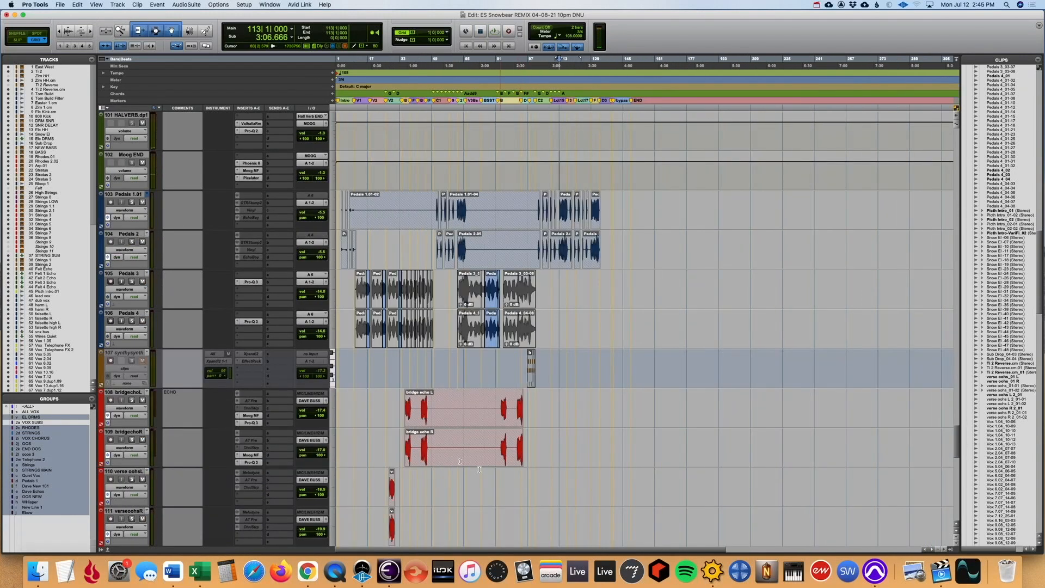
# - Select the MPX1 clip, play its track soloed from the clip's start in bar 27, and clear the solo
pyautogui.scroll(-6, 372, 442)
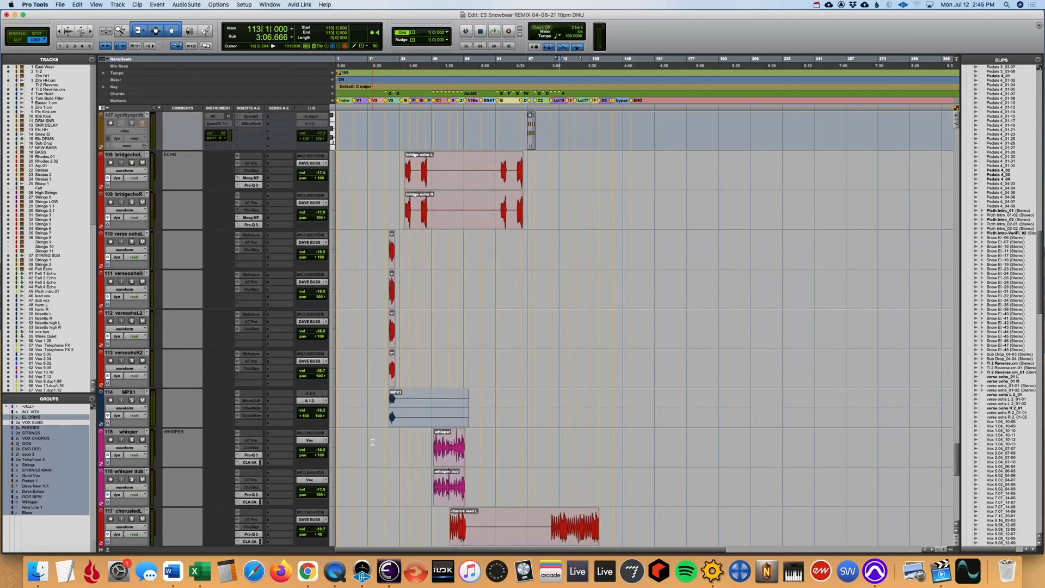
pyautogui.click(422, 426)
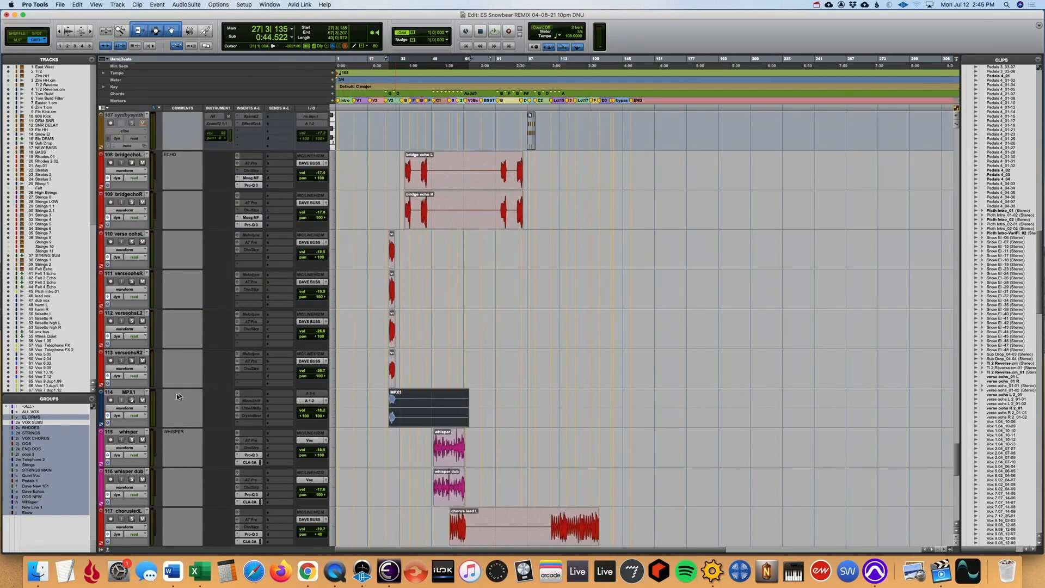
pyautogui.press('t')
pyautogui.press('t')
pyautogui.press('t')
pyautogui.press('t')
pyautogui.press('space')
pyautogui.press('t')
pyautogui.press('r')
pyautogui.press('r')
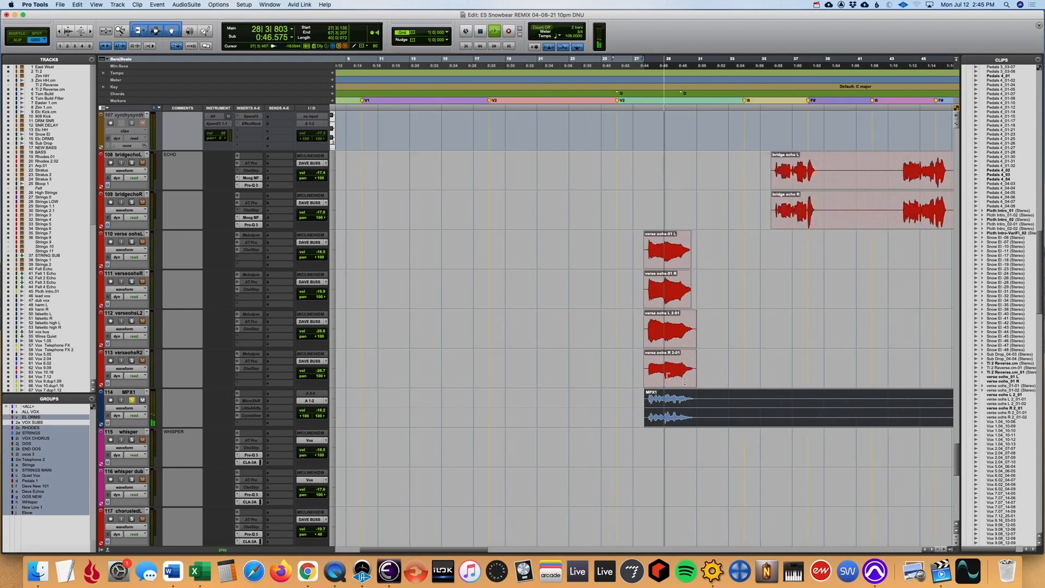
pyautogui.press('r')
pyautogui.press('r')
pyautogui.scroll(3, 589, 402)
pyautogui.scroll(-6, 589, 401)
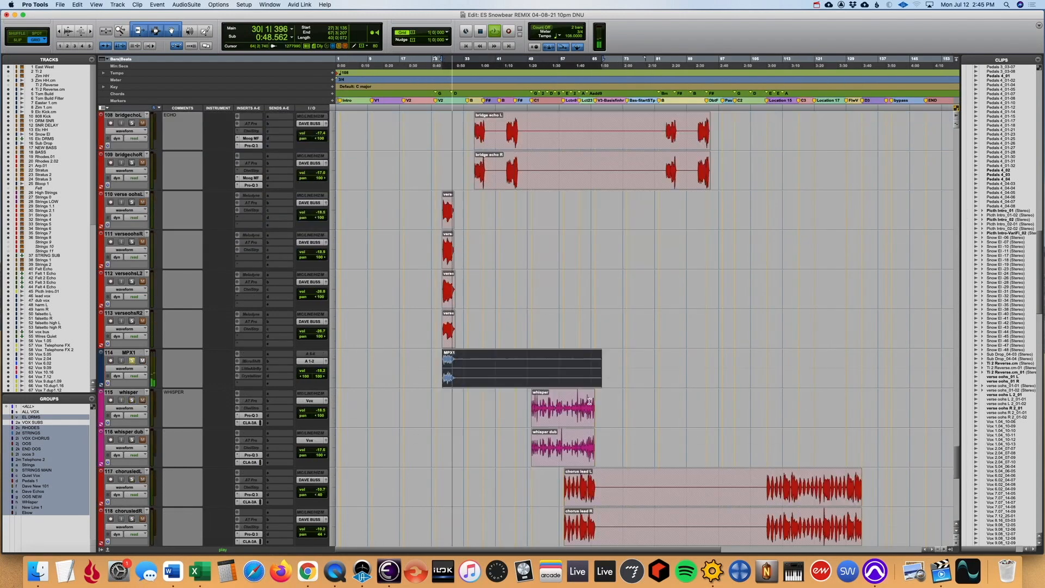
pyautogui.press('t')
pyautogui.press('t')
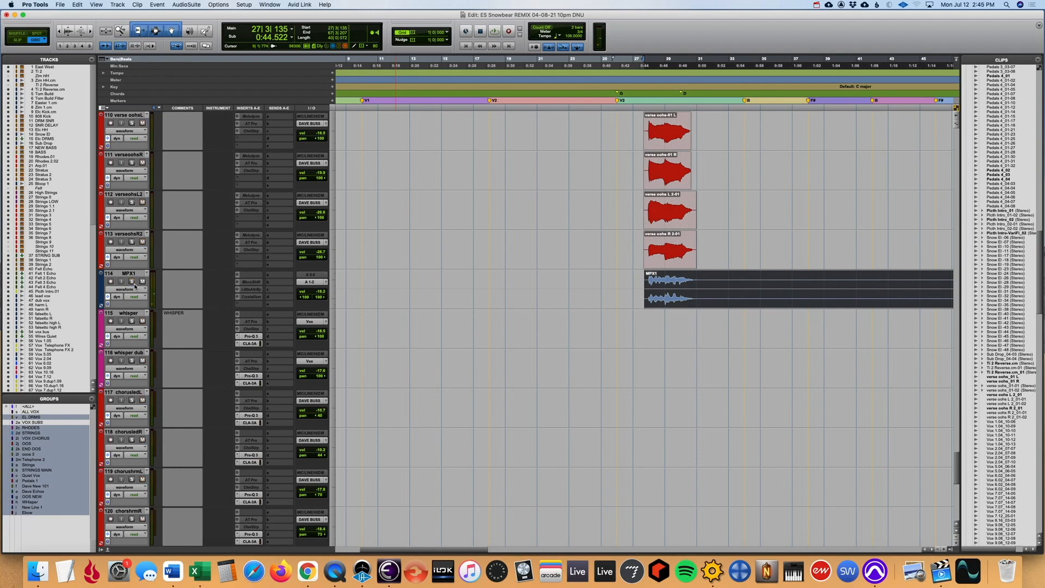
# - Play the unsoloed mix from bar 26 through the verse oohs clips and the start of the MPX1 clip
pyautogui.click(617, 275)
pyautogui.press('space')
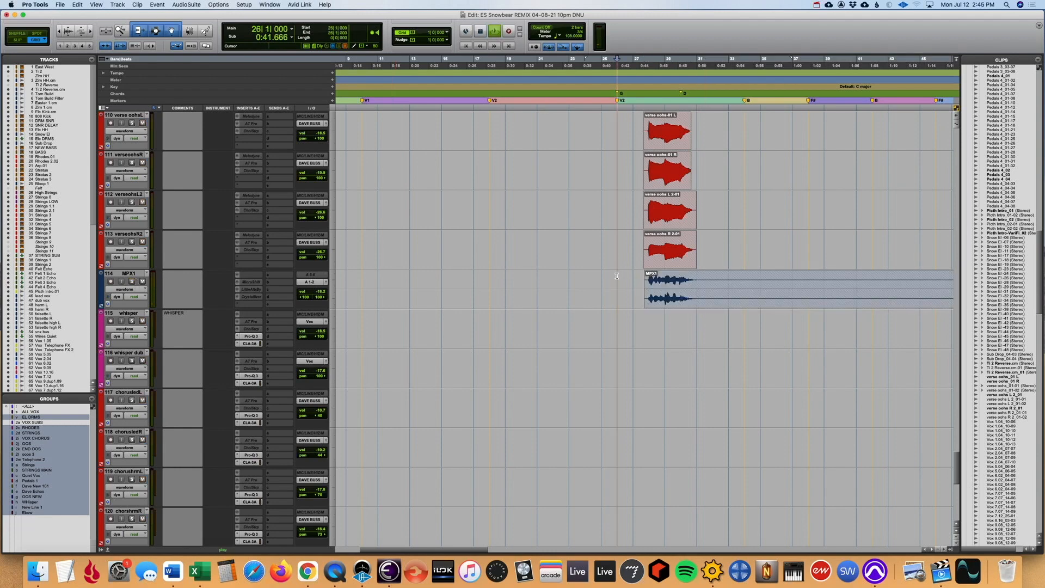
pyautogui.press('r')
pyautogui.press('r')
pyautogui.press('r')
pyautogui.press('t')
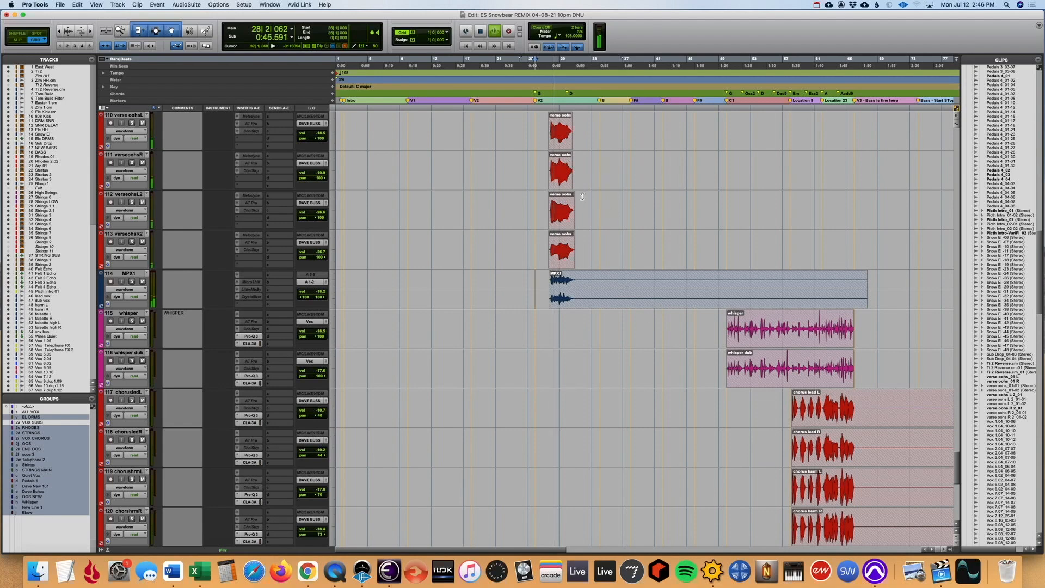
pyautogui.press('t')
pyautogui.press('t')
pyautogui.press('r')
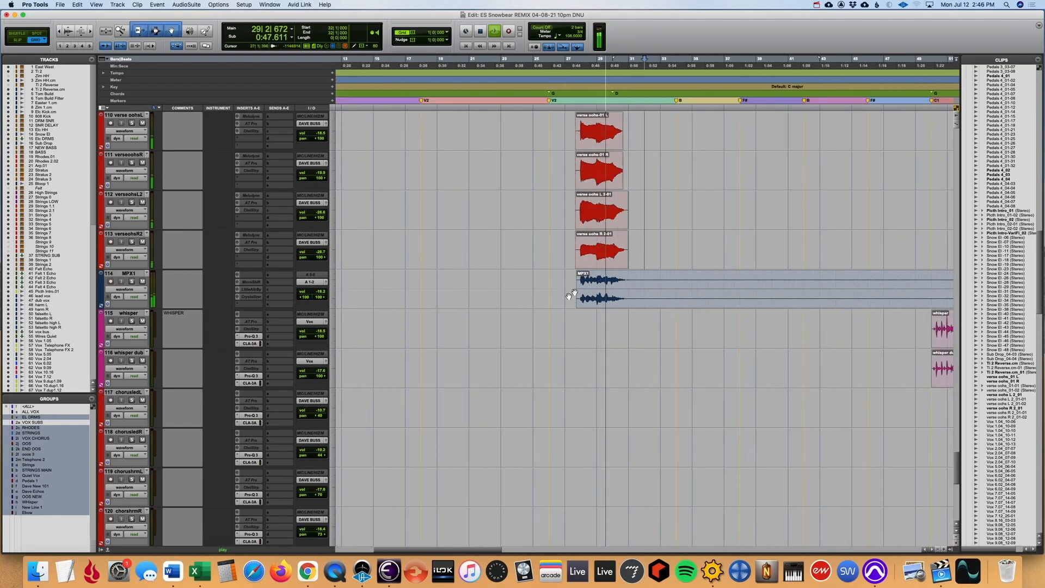
pyautogui.scroll(-1, 638, 282)
pyautogui.press('r')
pyautogui.scroll(4, 565, 261)
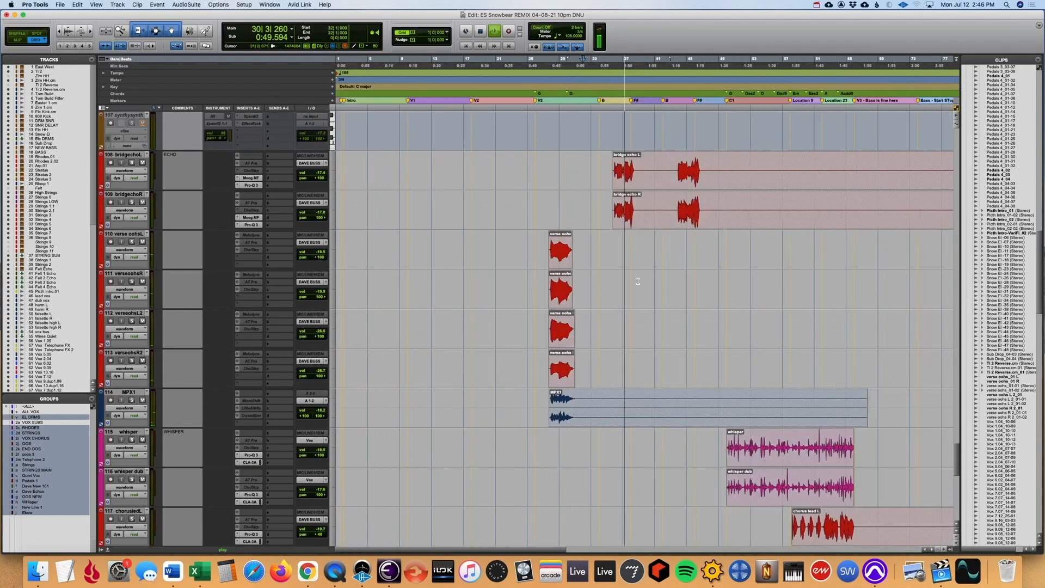
pyautogui.press('space')
# - Select the opening phrase on the MPX1 track from bar 27 to bar 32 and look over the track's inserts
pyautogui.click(581, 246)
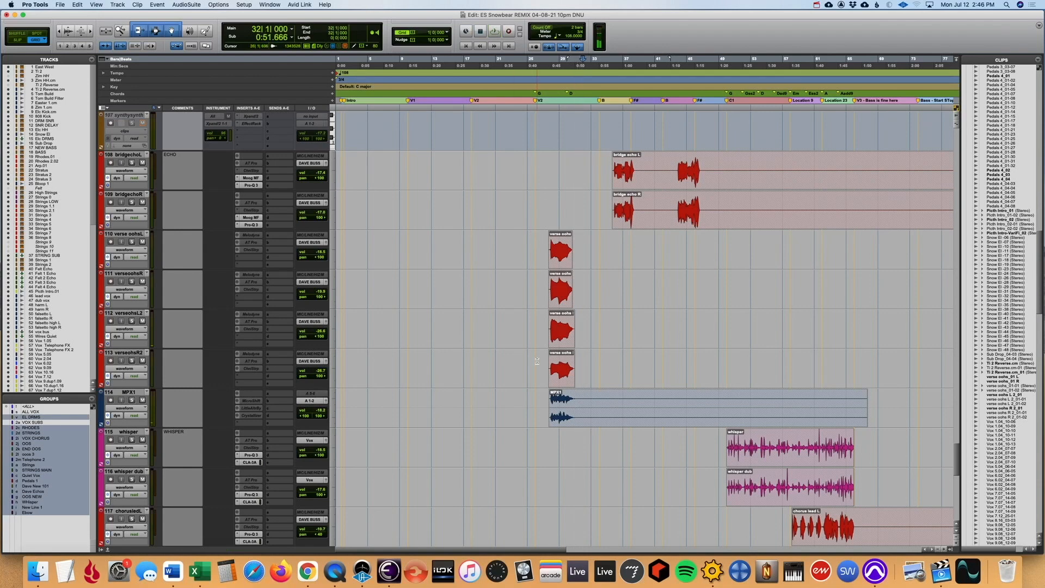
pyautogui.click(583, 417)
pyautogui.moveTo(585, 397); pyautogui.dragTo(542, 399)
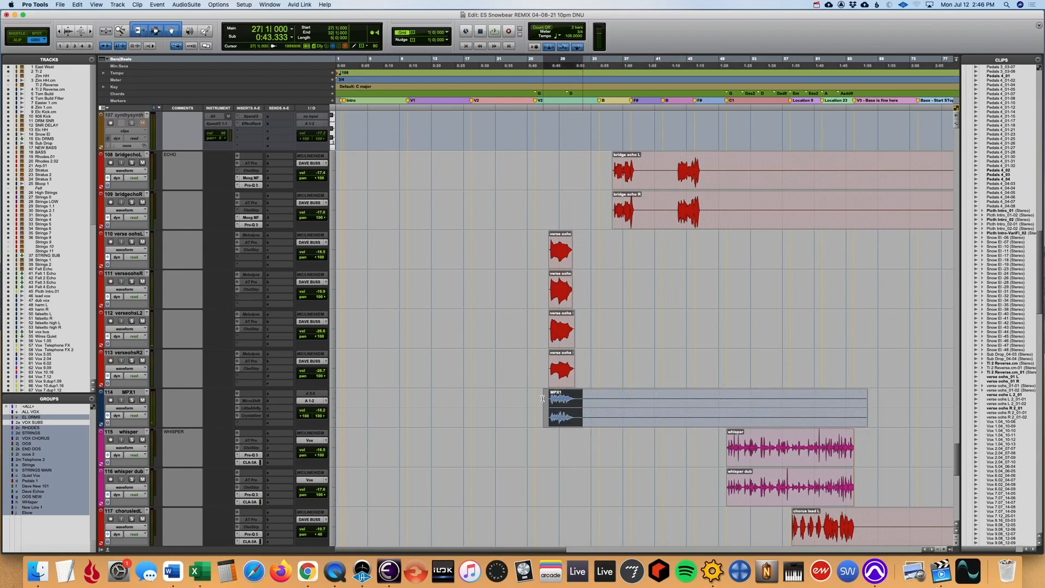
pyautogui.click(595, 403)
pyautogui.press('t')
pyautogui.press('t')
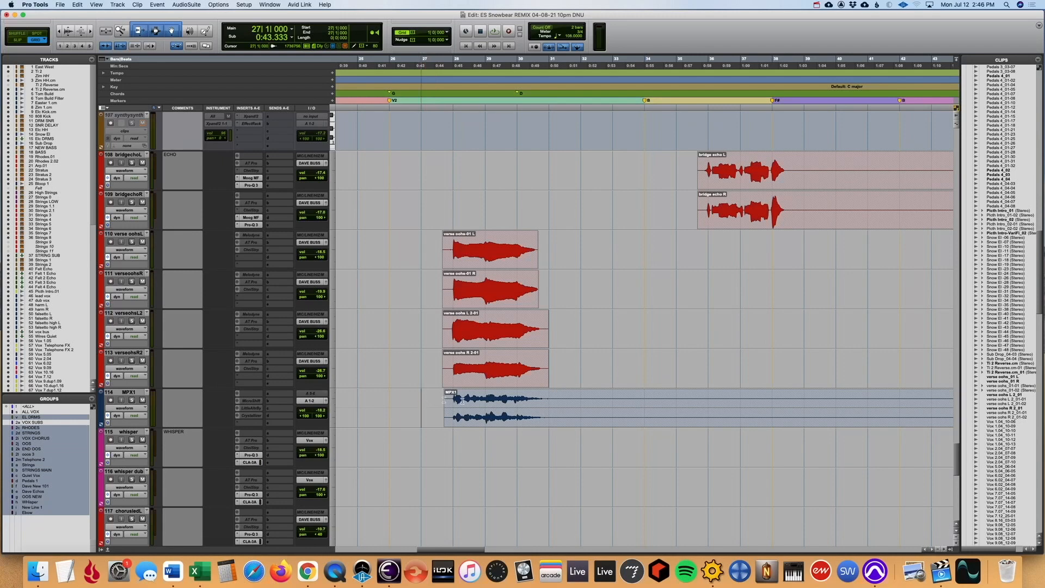
pyautogui.moveTo(429, 400); pyautogui.dragTo(575, 407)
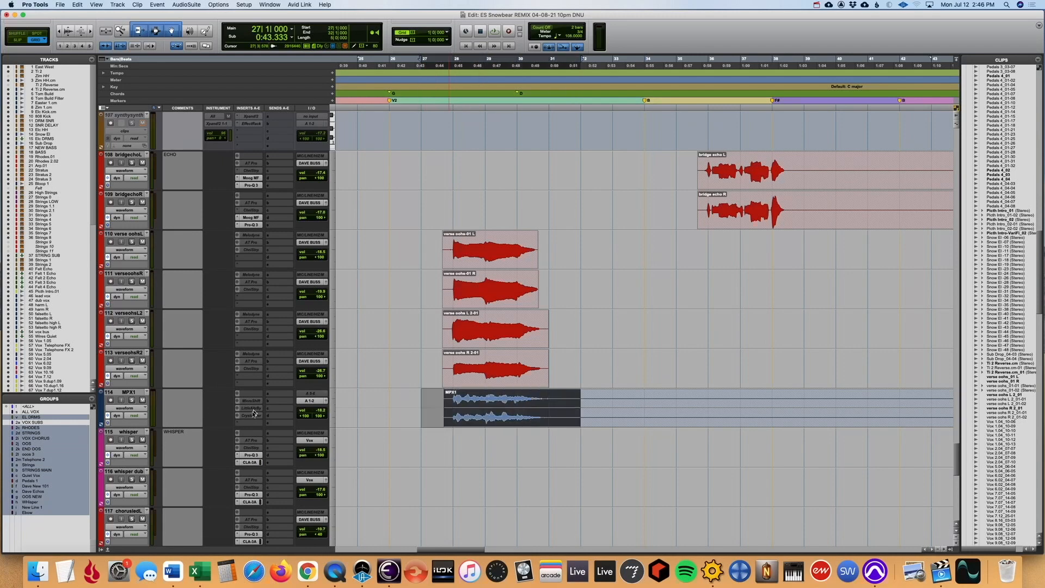
pyautogui.press('r')
pyautogui.press('r')
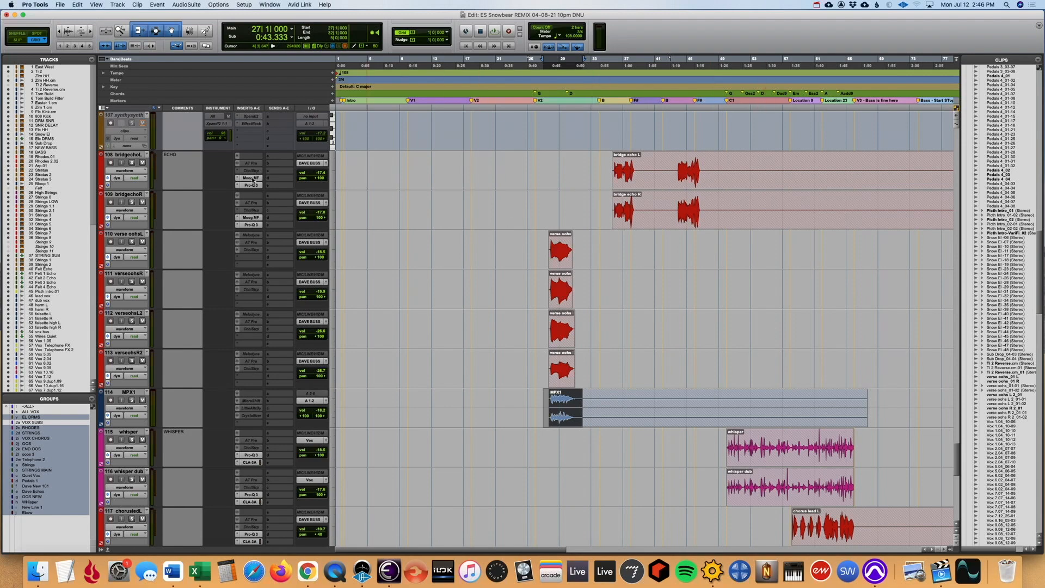
# - Look over the inserts and clips of the bridge echo and verse oohs tracks
pyautogui.press('r')
pyautogui.click(468, 239)
pyautogui.press('t')
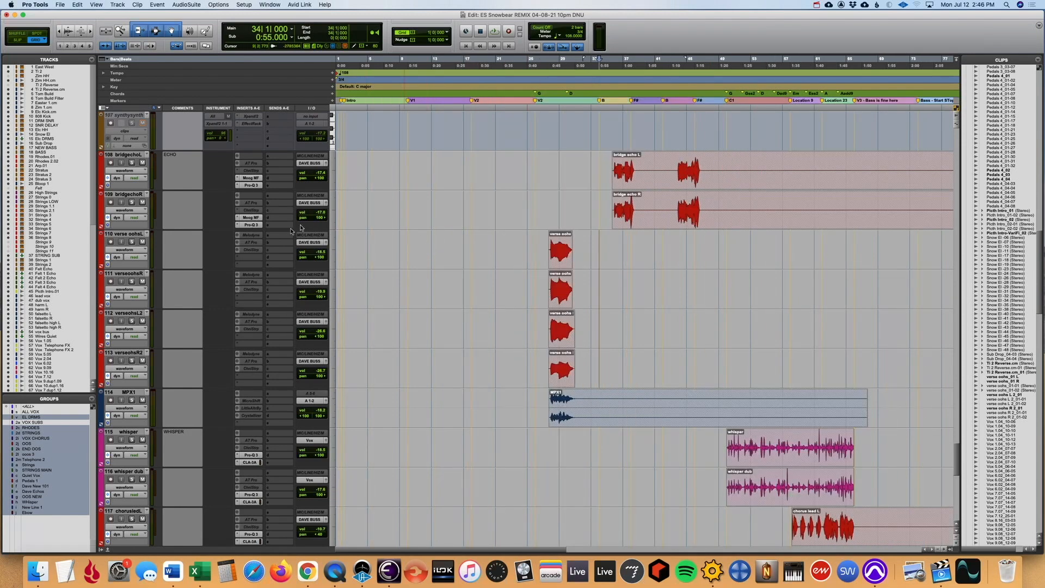
pyautogui.press('r')
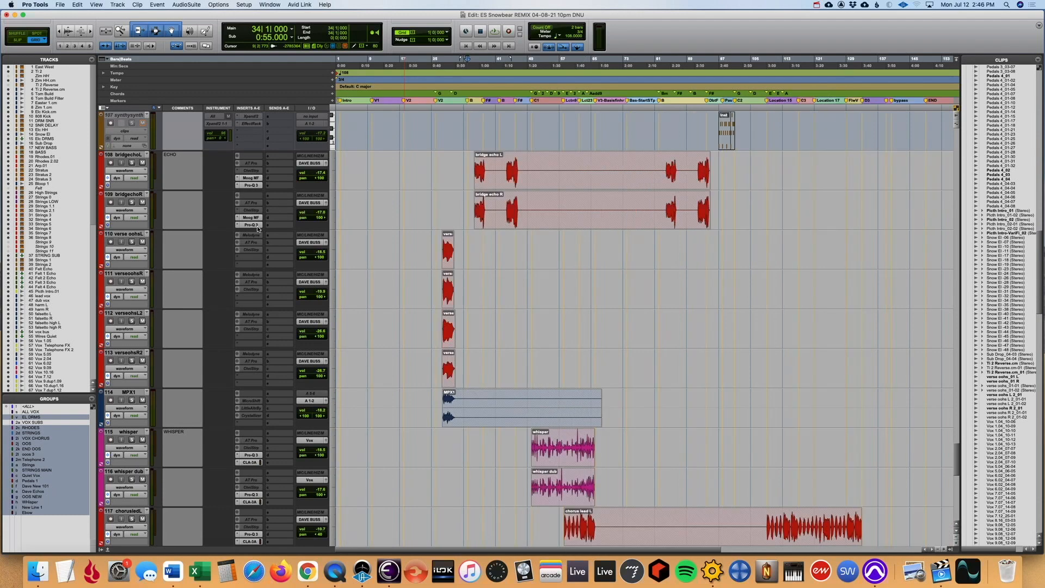
pyautogui.scroll(-5, 597, 493)
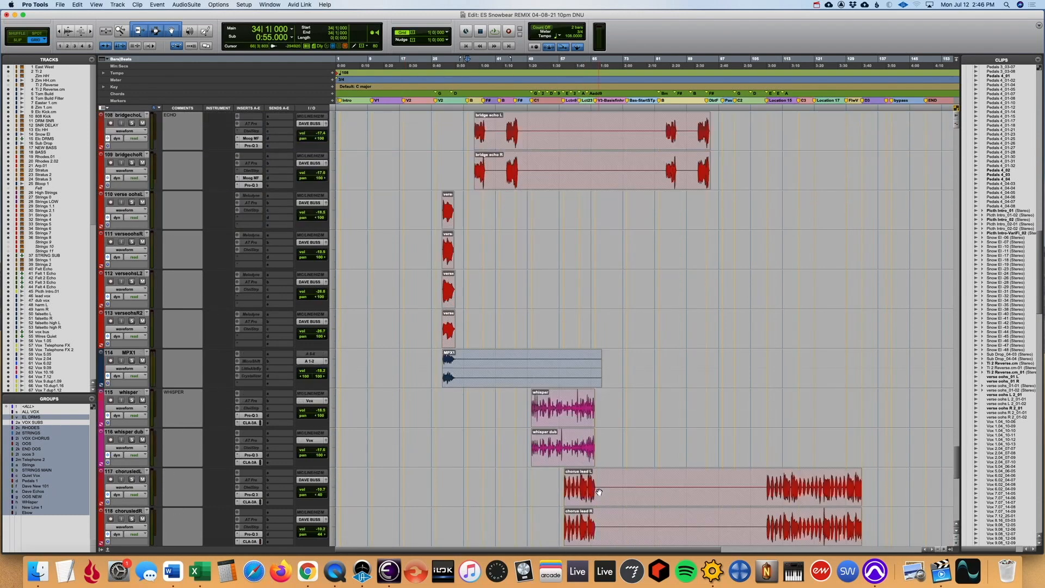
# - Play the whisper and whisper dub tracks from bar 50, first soloed and with the solos cleared
pyautogui.click(530, 360)
pyautogui.click(133, 281)
pyautogui.click(132, 321)
pyautogui.press('space')
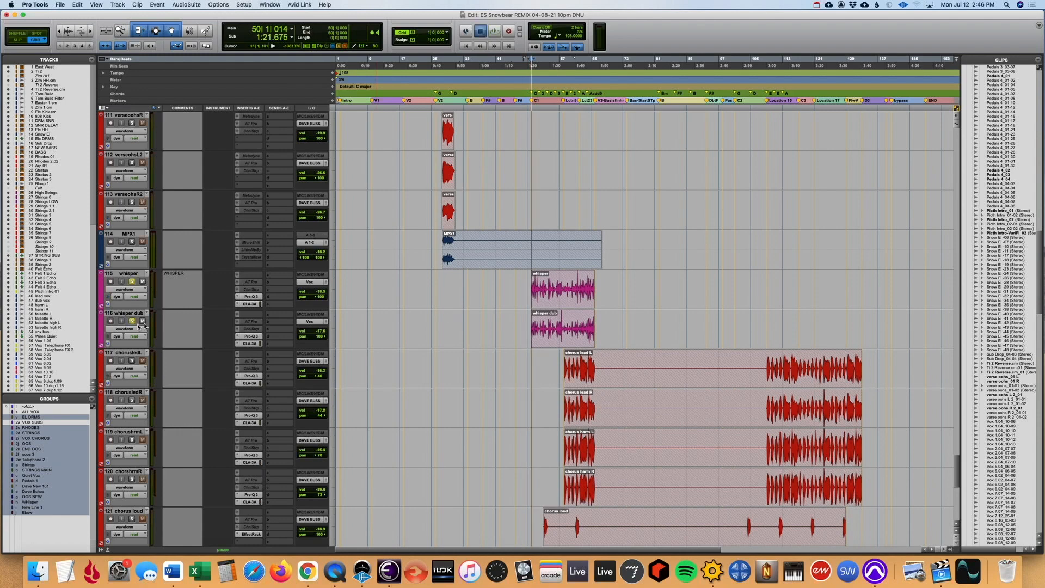
pyautogui.press('t')
pyautogui.press('t')
pyautogui.press('r')
pyautogui.press('r')
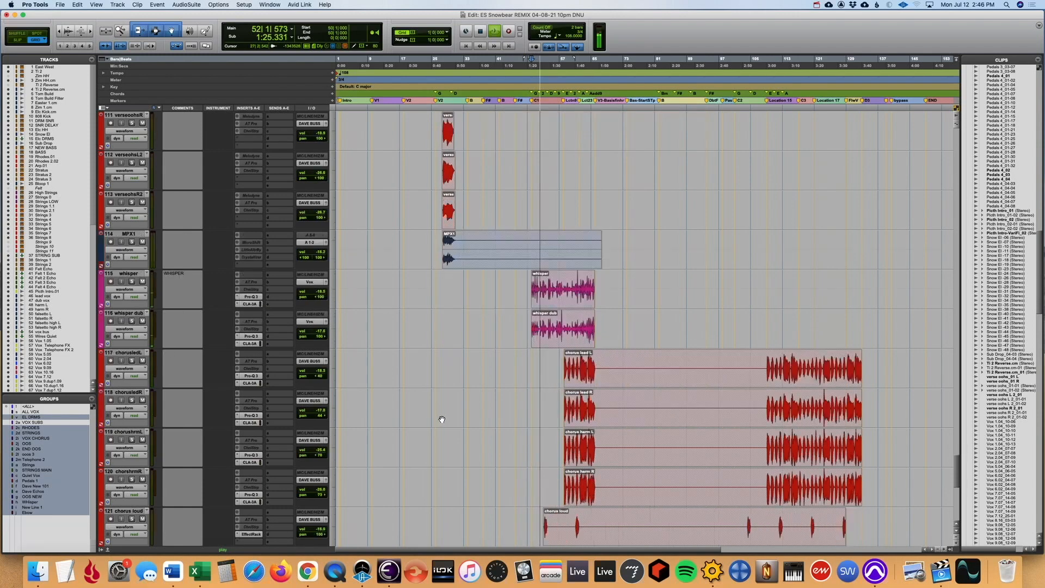
pyautogui.scroll(-3, 439, 422)
pyautogui.press('space')
pyautogui.scroll(-5, 474, 352)
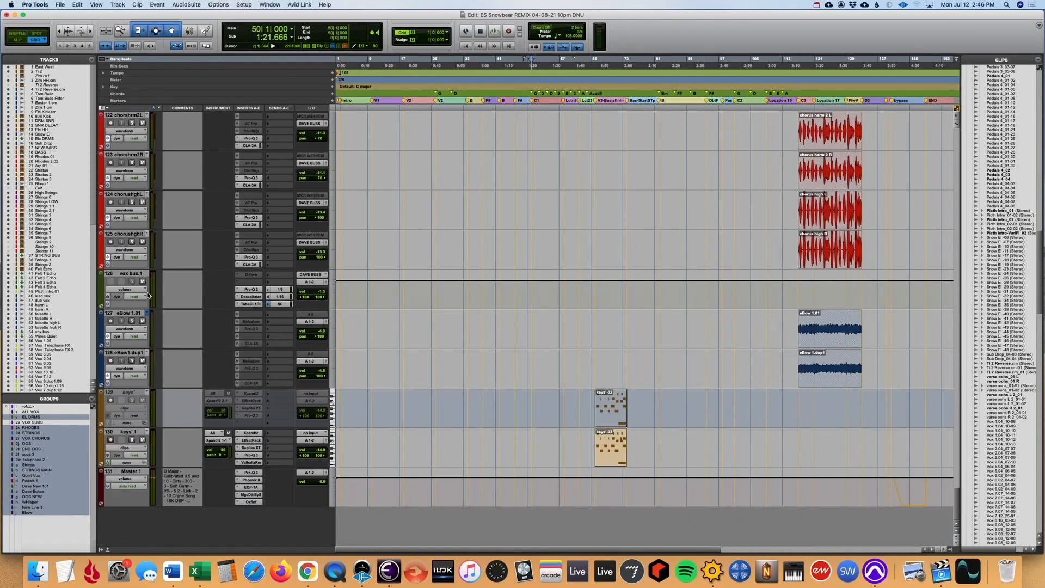
# - Inspect the inserts and sends of the vox bus.1 track in the Mix window and return to the Edit window
pyautogui.press('super+equal')
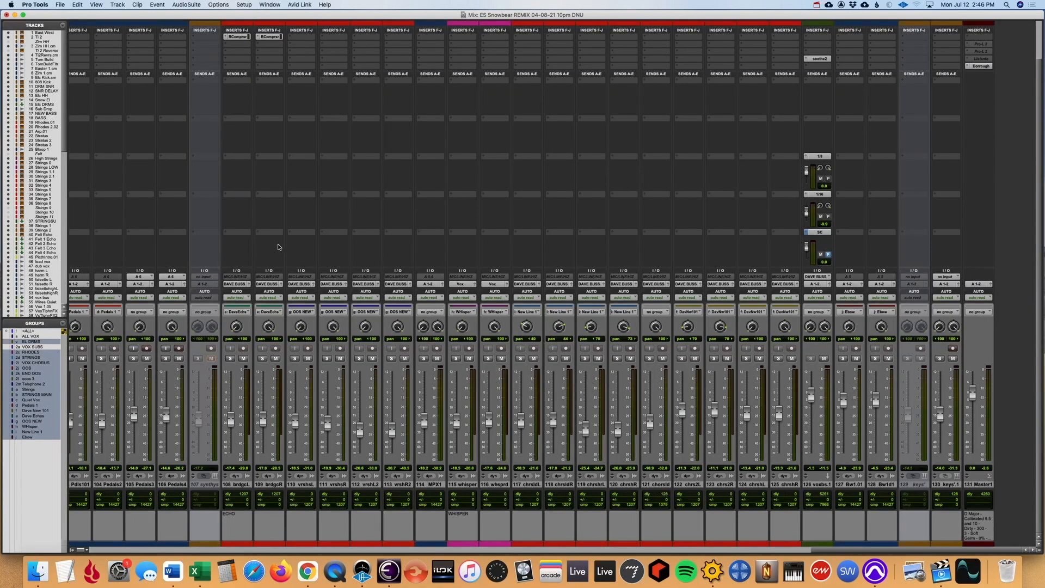
pyautogui.scroll(3, 277, 246)
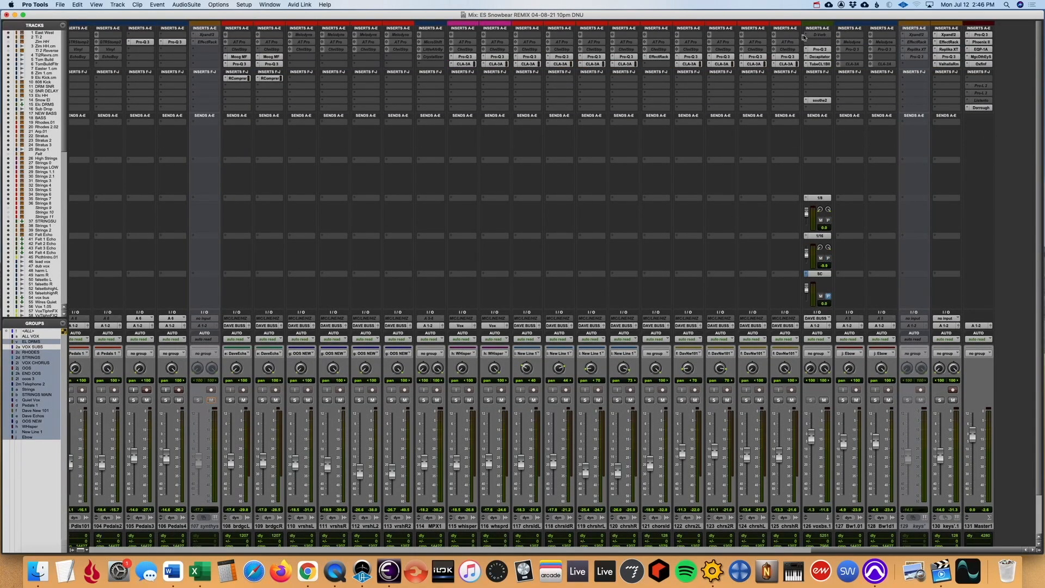
pyautogui.press('super+equal')
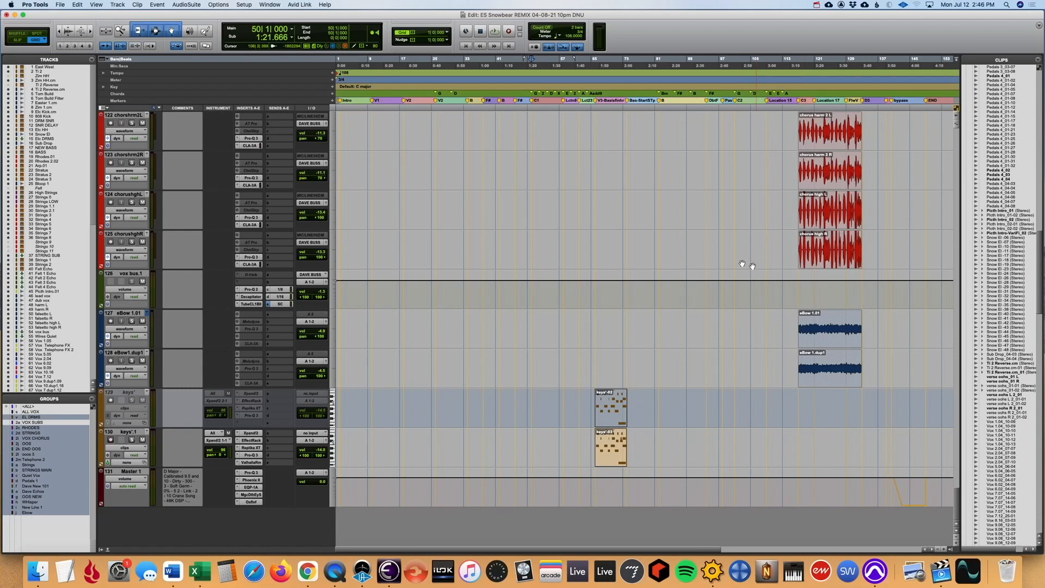
# - Play the full mix from bar 50 while looking over the tracks between the Pedals and Master 1
pyautogui.scroll(4, 677, 298)
pyautogui.scroll(8, 676, 301)
pyautogui.press('space')
pyautogui.scroll(5, 659, 267)
pyautogui.scroll(8, 660, 267)
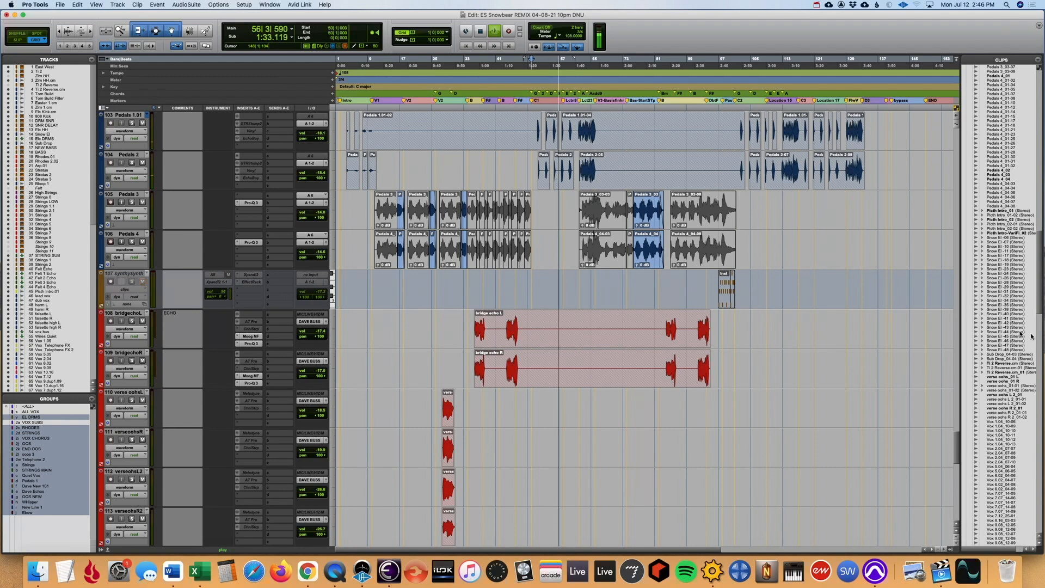
pyautogui.moveTo(958, 438); pyautogui.dragTo(957, 507)
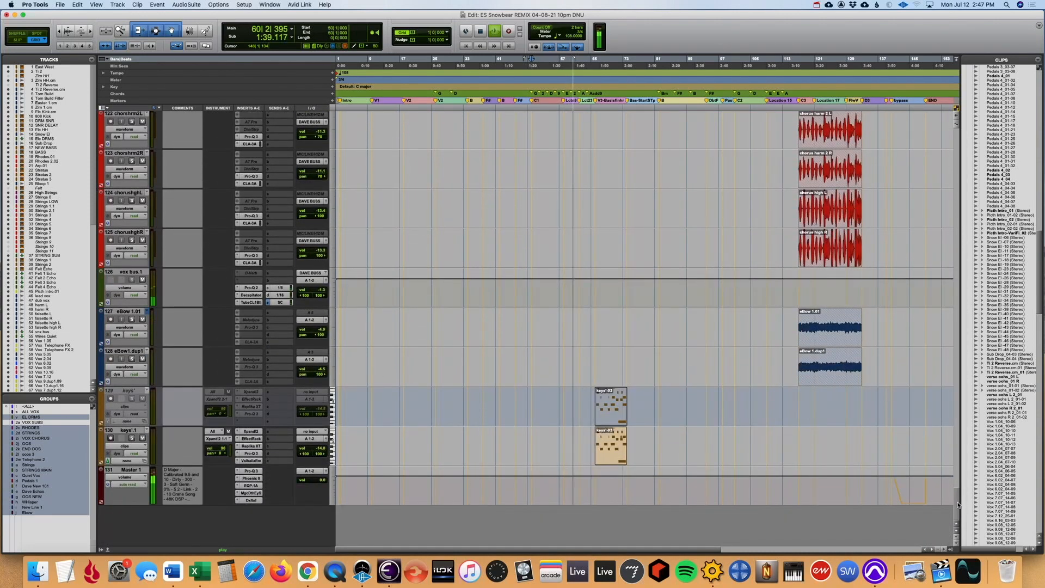
pyautogui.moveTo(958, 505); pyautogui.dragTo(947, 380)
# - Display volume trim automation on all tracks and look it over across the whole timeline down to Master 1
pyautogui.press('r')
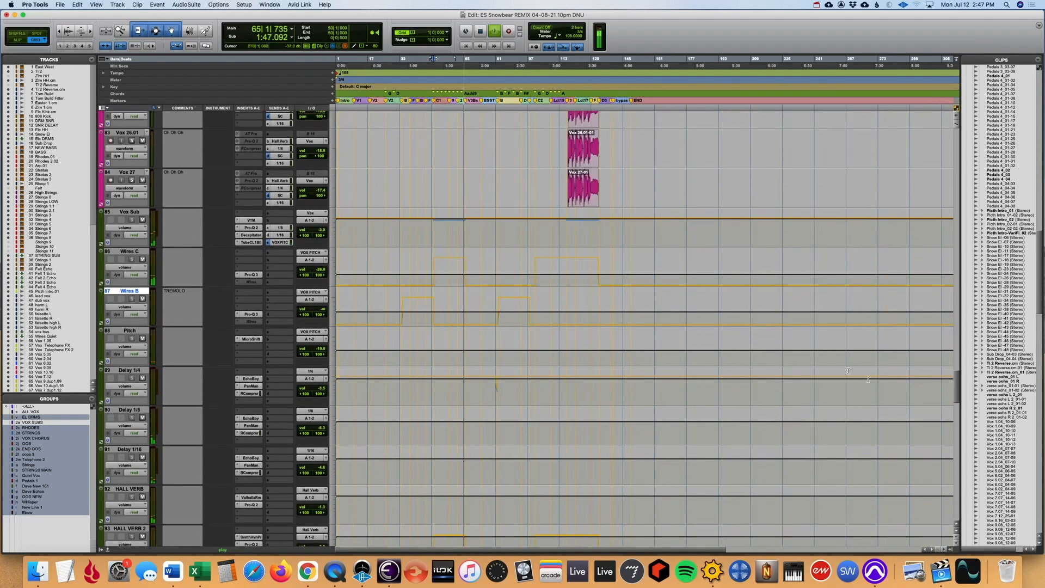
pyautogui.click(136, 228)
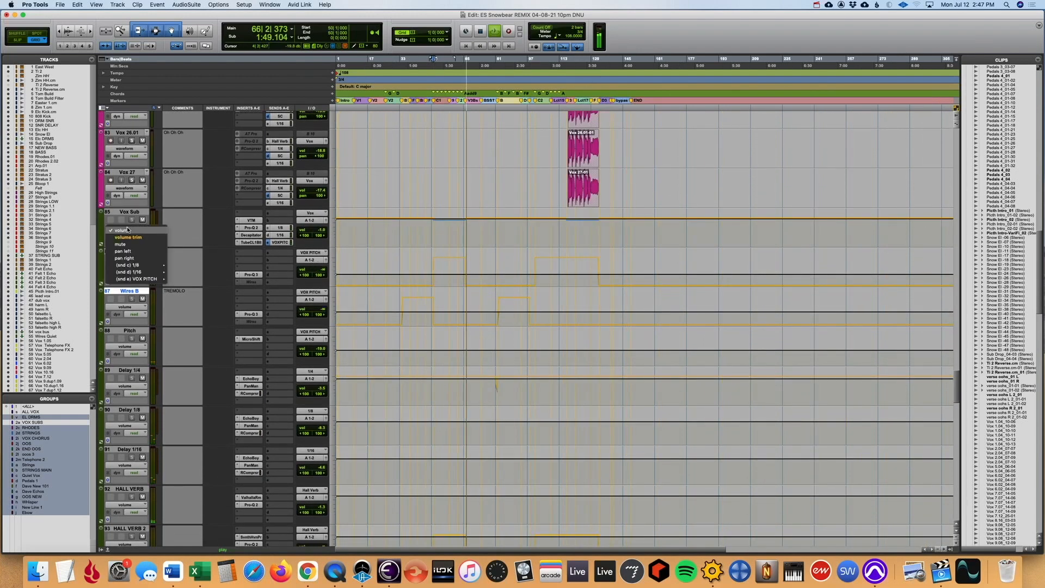
pyautogui.keyDown('alt'); pyautogui.click(132, 237); pyautogui.keyUp('alt')
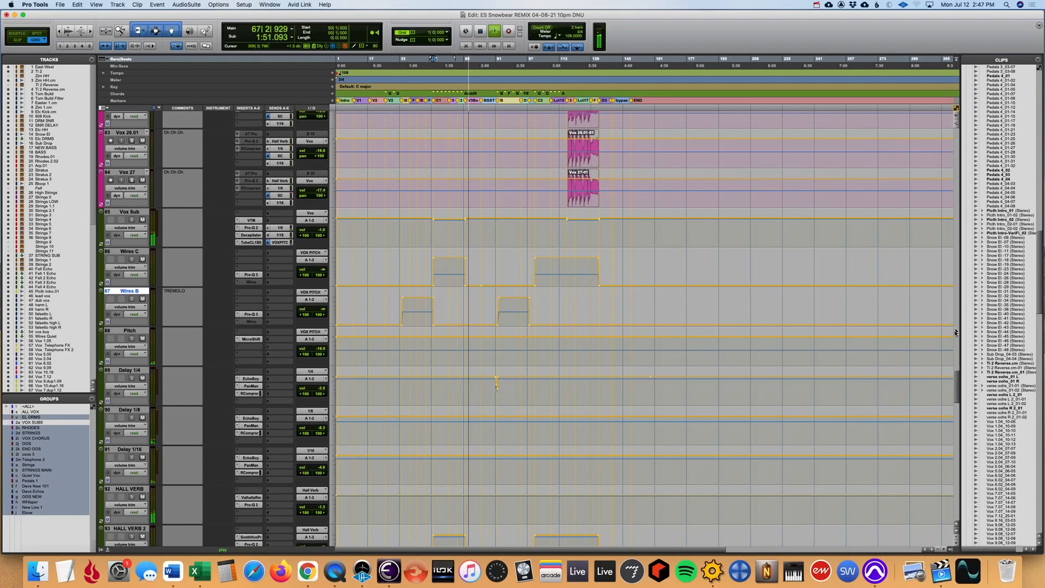
pyautogui.moveTo(955, 380); pyautogui.dragTo(922, 533)
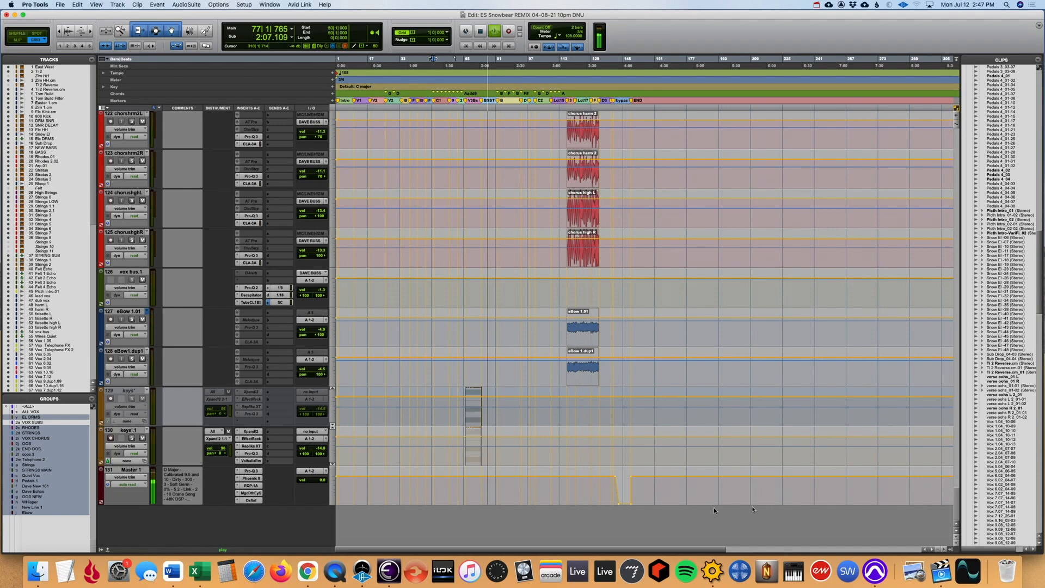
# - Open the Pro-Q 3 on Master 1, bypass all the master inserts and re-enable the EQ during playback
pyautogui.press('super+equal')
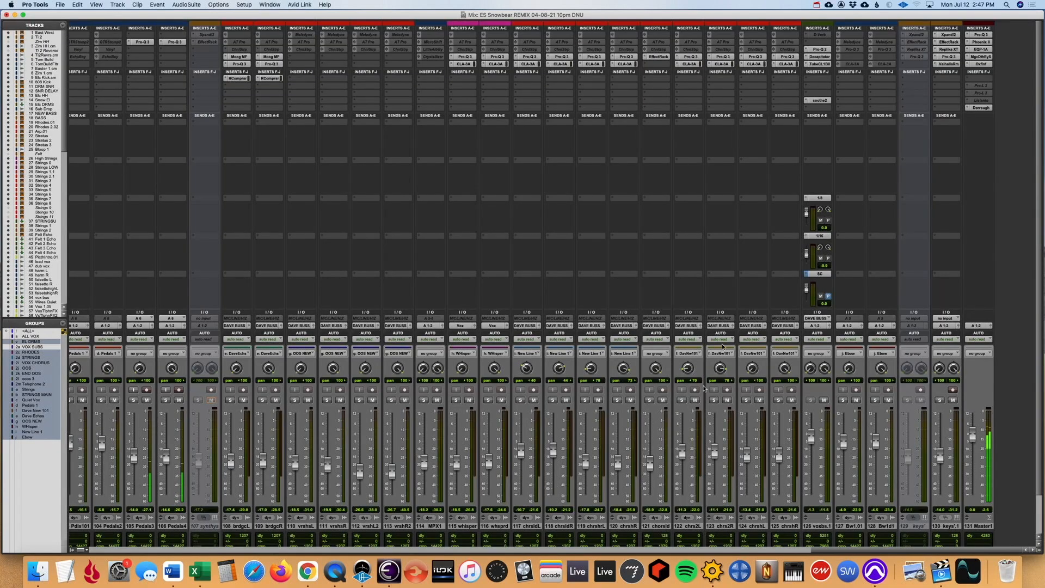
pyautogui.click(981, 35)
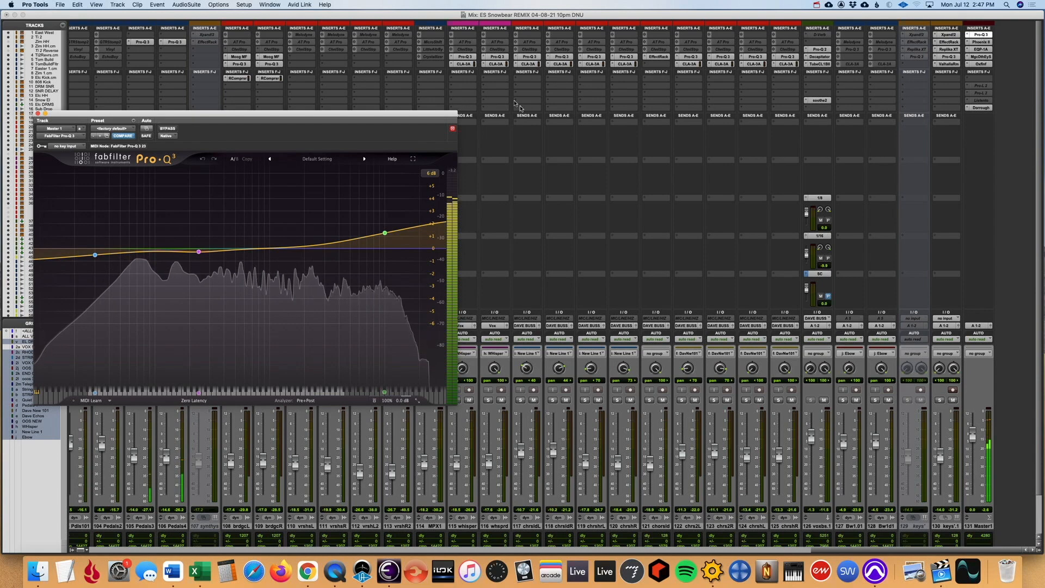
pyautogui.moveTo(440, 118); pyautogui.dragTo(623, 58)
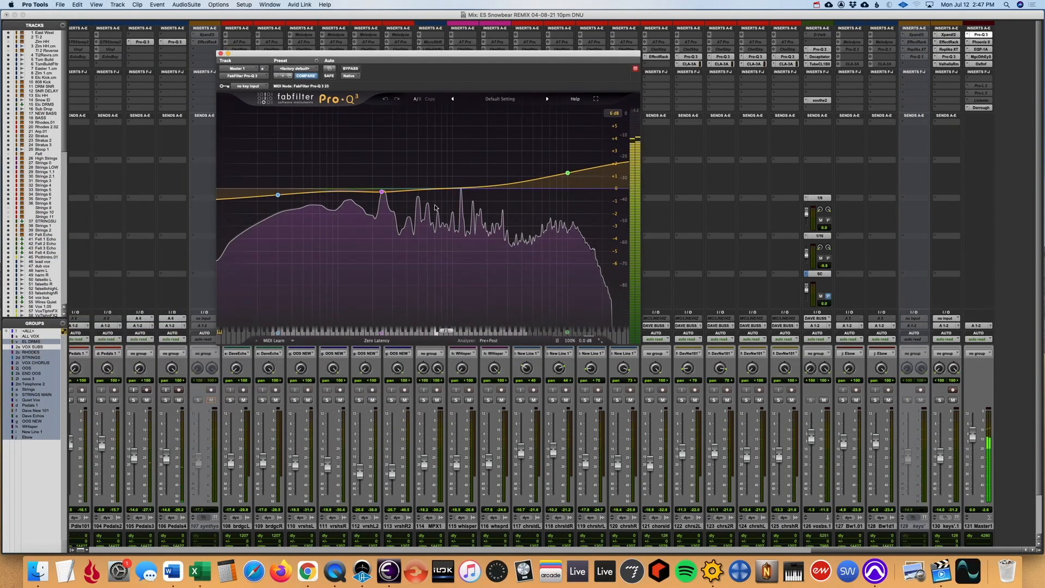
pyautogui.keyDown('shift'); pyautogui.keyDown('super'); pyautogui.click(981, 42); pyautogui.keyUp('super'); pyautogui.keyUp('shift')
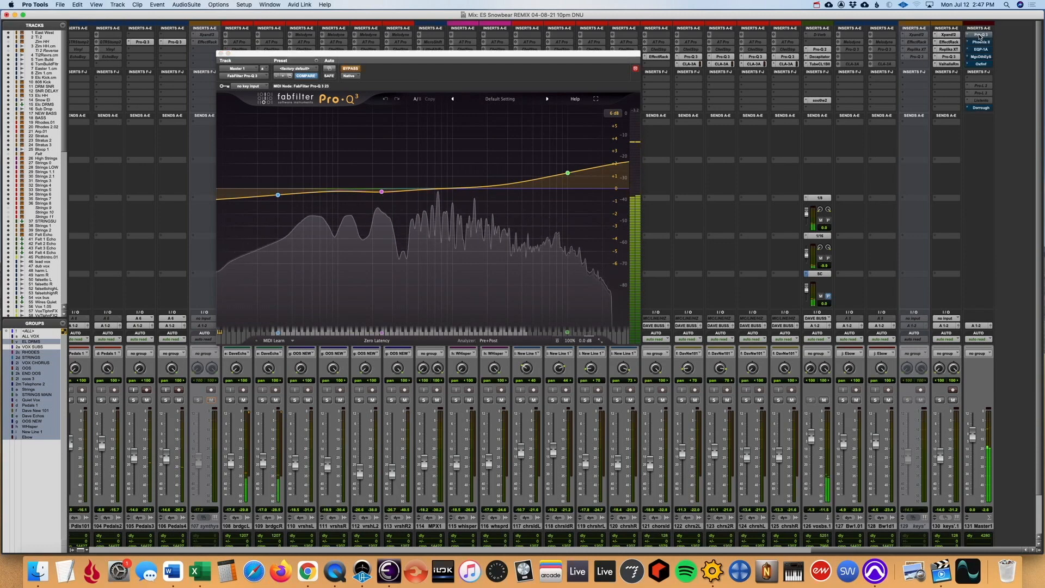
pyautogui.click(386, 81)
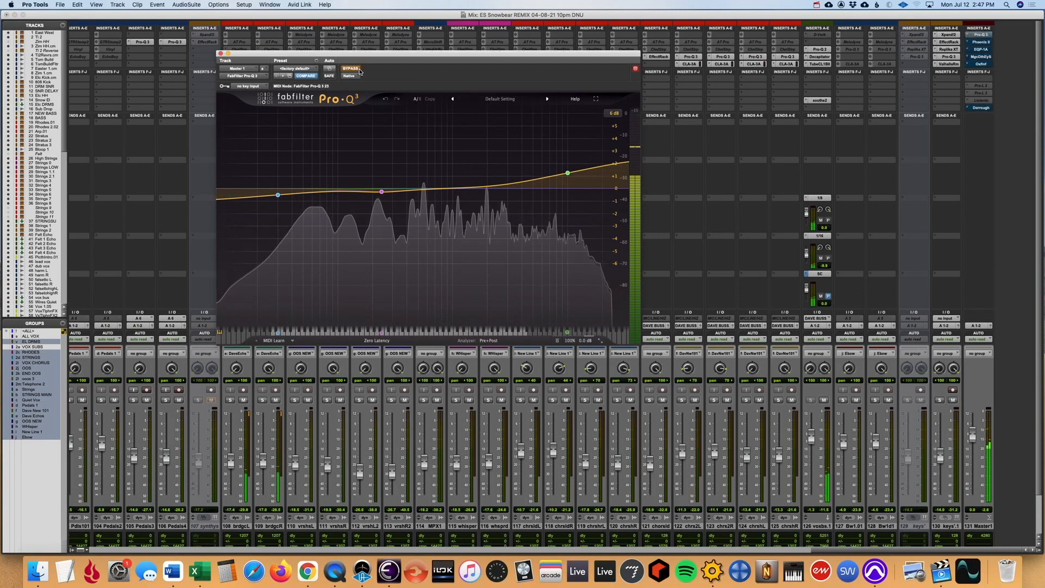
# - Open and re-enable Master 1's Phoenix II, Pultec EQP-1A and Magic Death Eye Stereo plug-ins one by one during playback
pyautogui.click(981, 42)
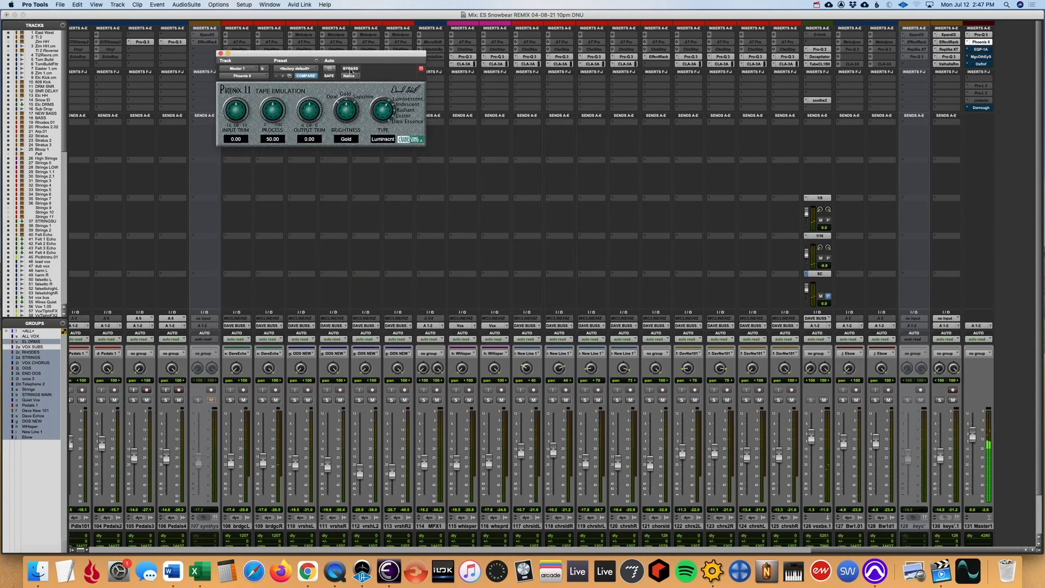
pyautogui.click(980, 49)
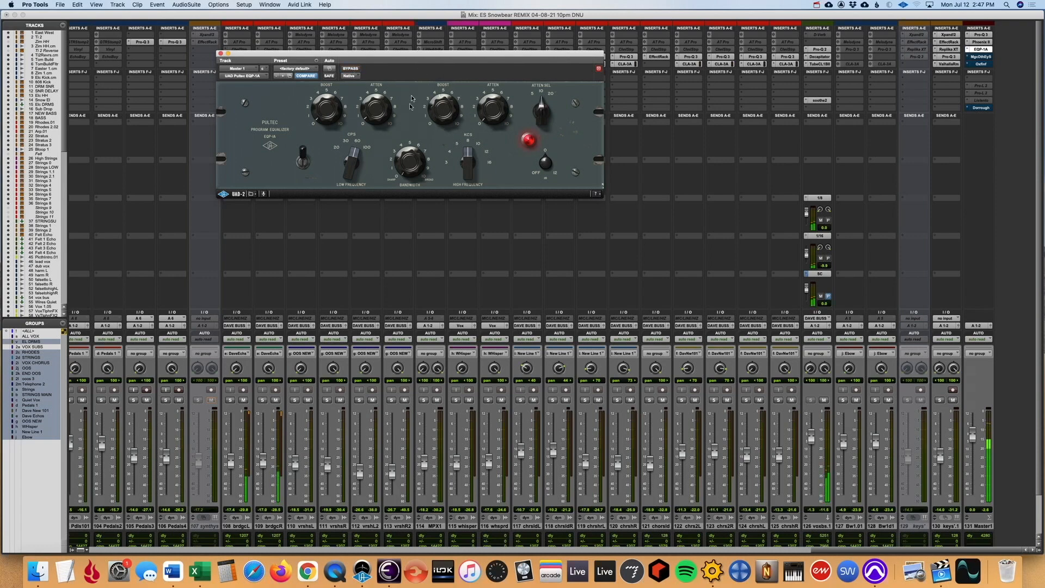
pyautogui.click(981, 57)
pyautogui.click(351, 69)
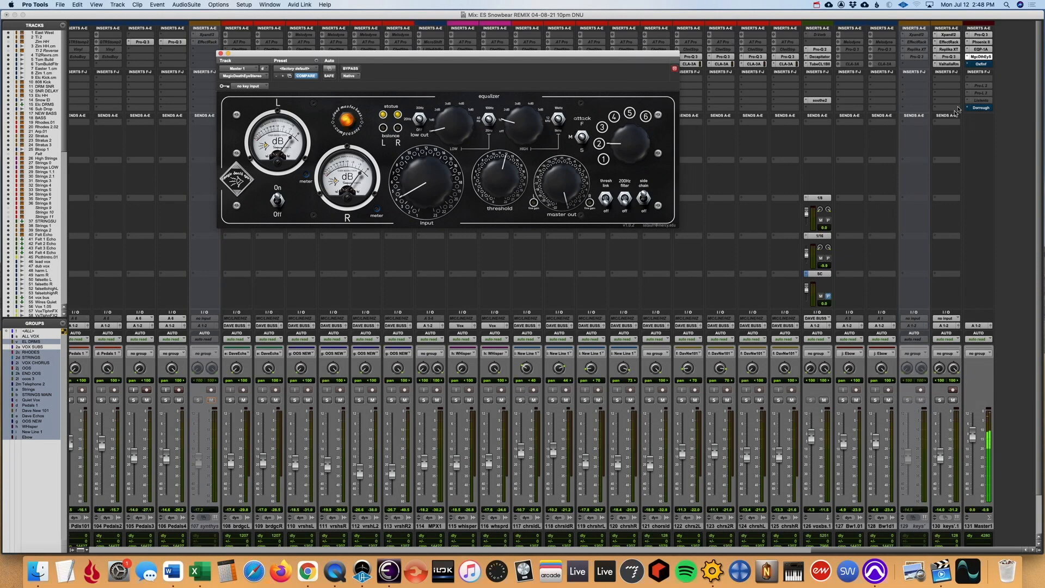
# - Open and re-enable the Oxford Inflator and Dorrough meter on Master 1, and close the plug-in window
pyautogui.click(980, 64)
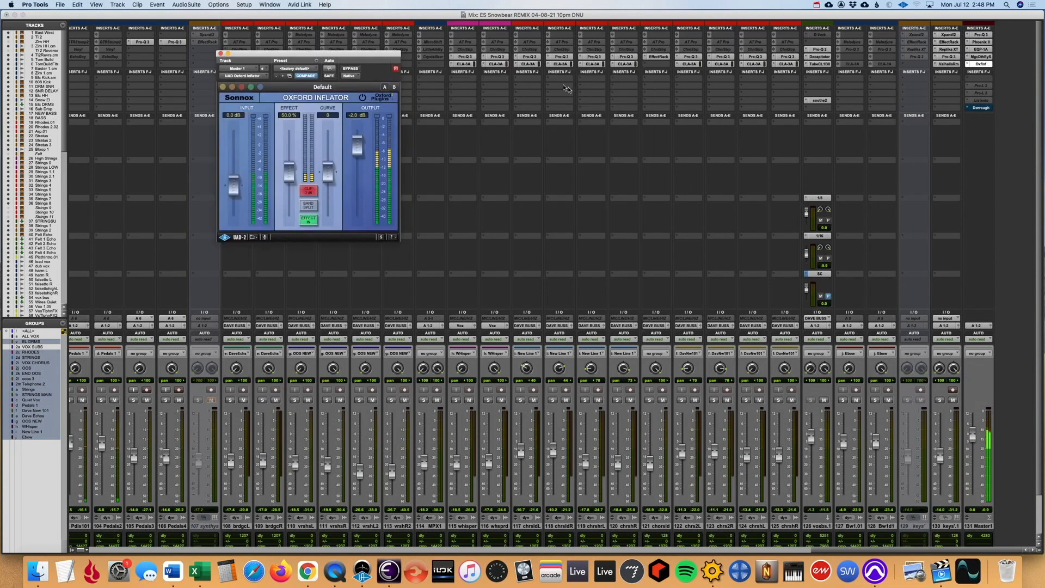
pyautogui.click(981, 108)
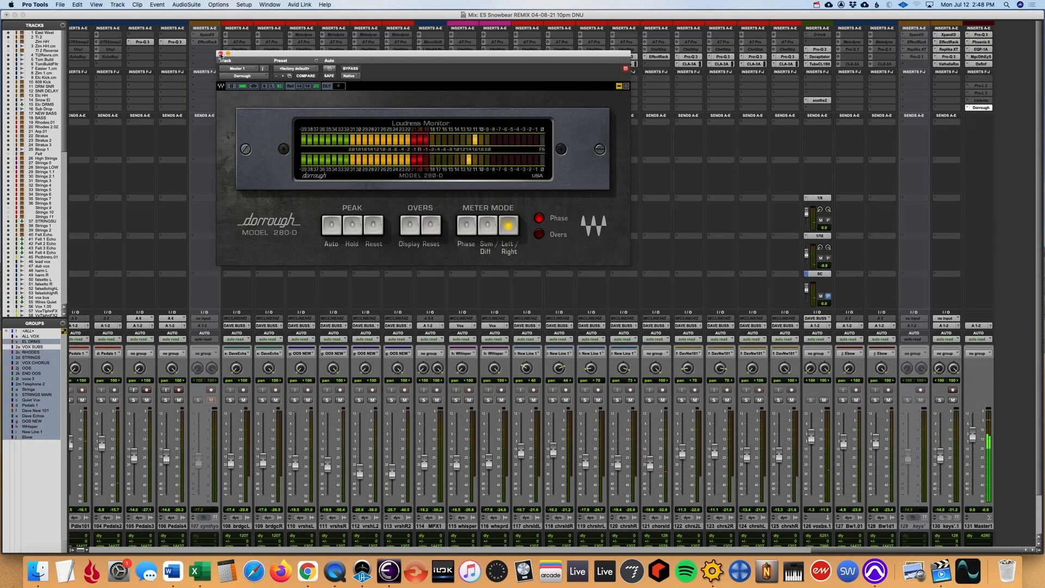
pyautogui.click(220, 53)
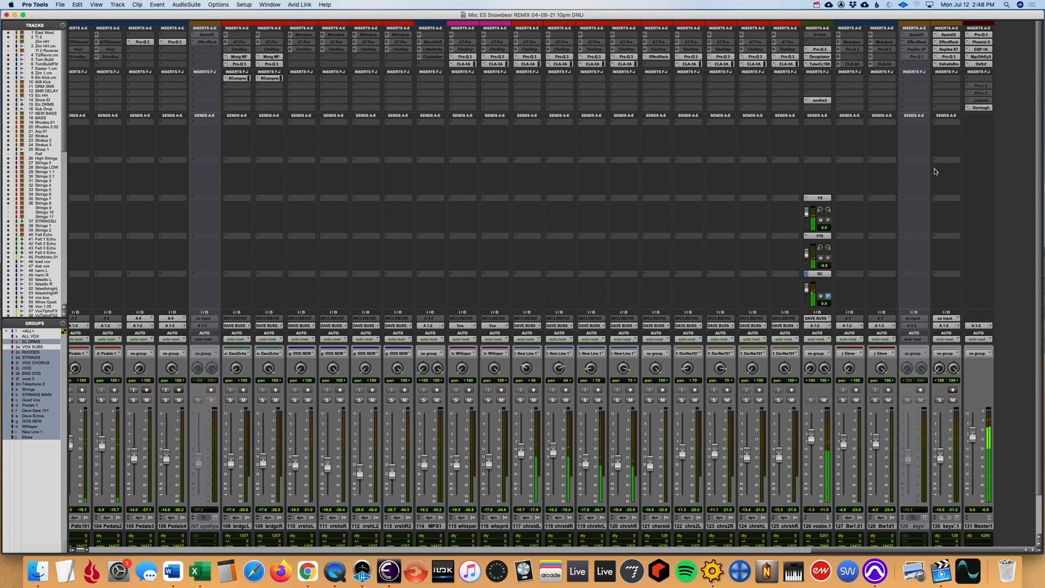
# - Play the rest of the mix in the Edit window up to the Master 1 volume dip around bar 143
pyautogui.press('super+equal')
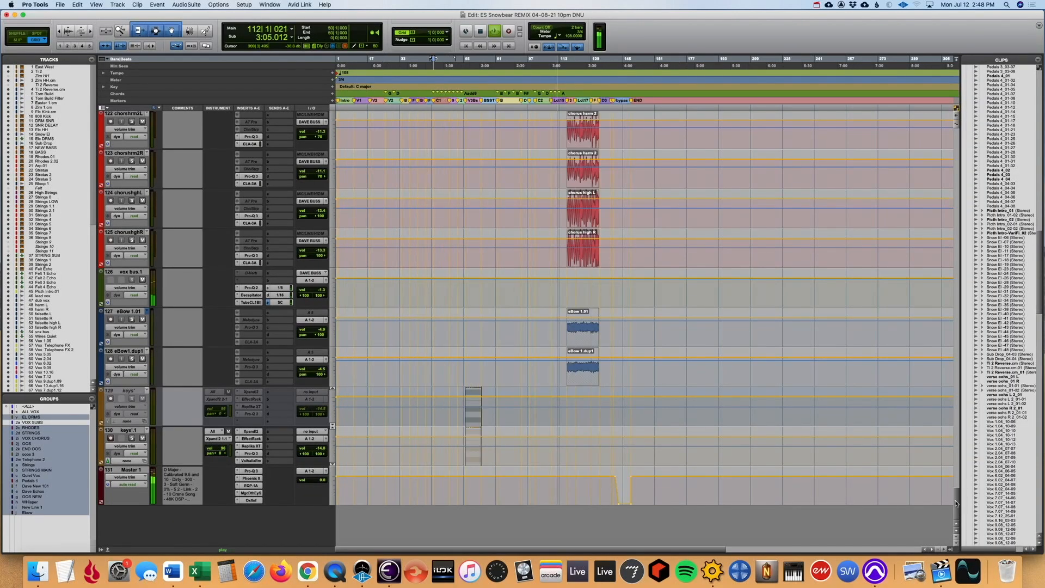
pyautogui.scroll(5, 955, 498)
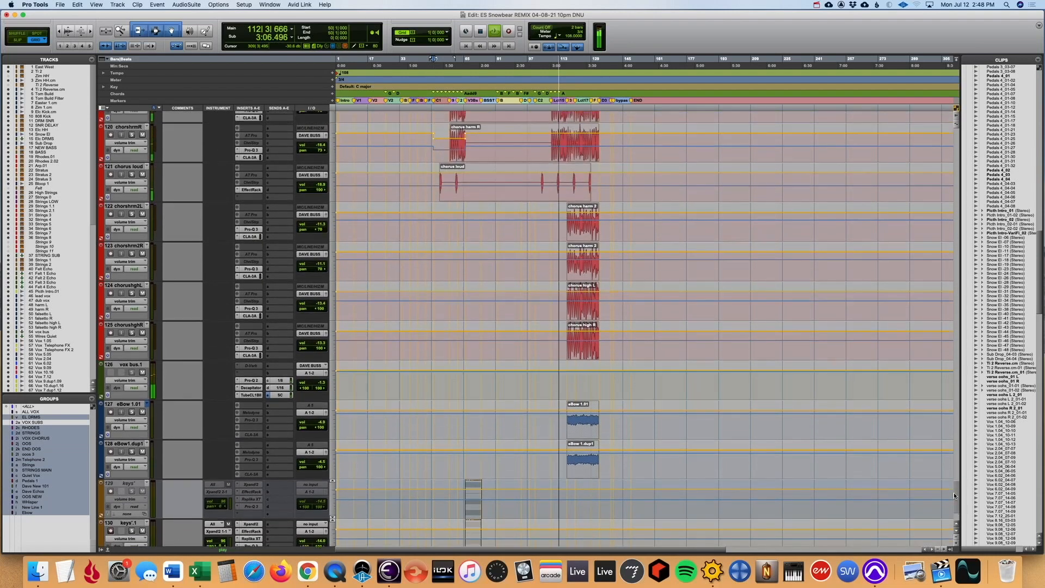
pyautogui.moveTo(954, 492); pyautogui.dragTo(999, 262)
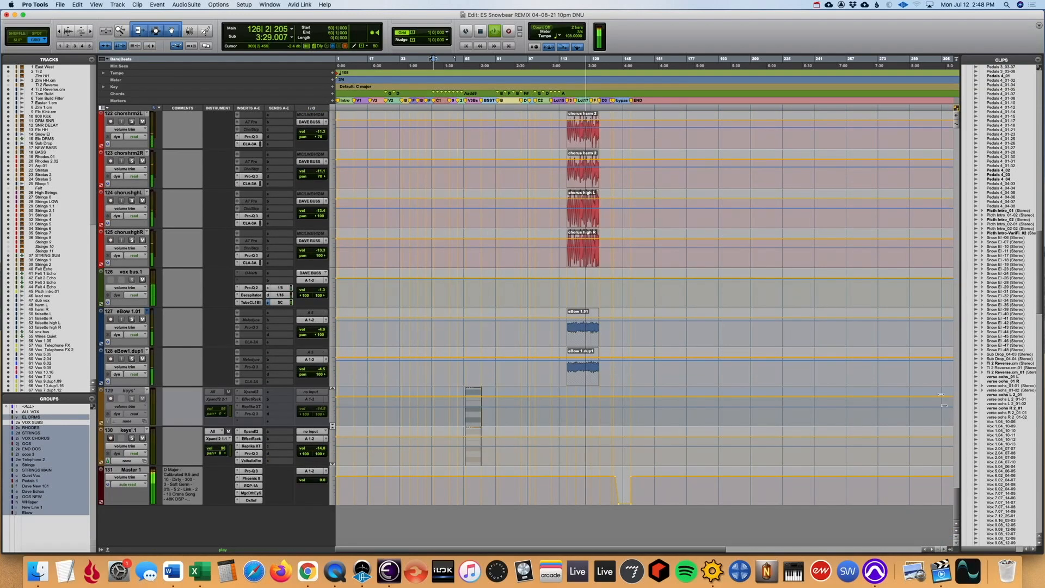
pyautogui.moveTo(956, 496); pyautogui.dragTo(927, 501)
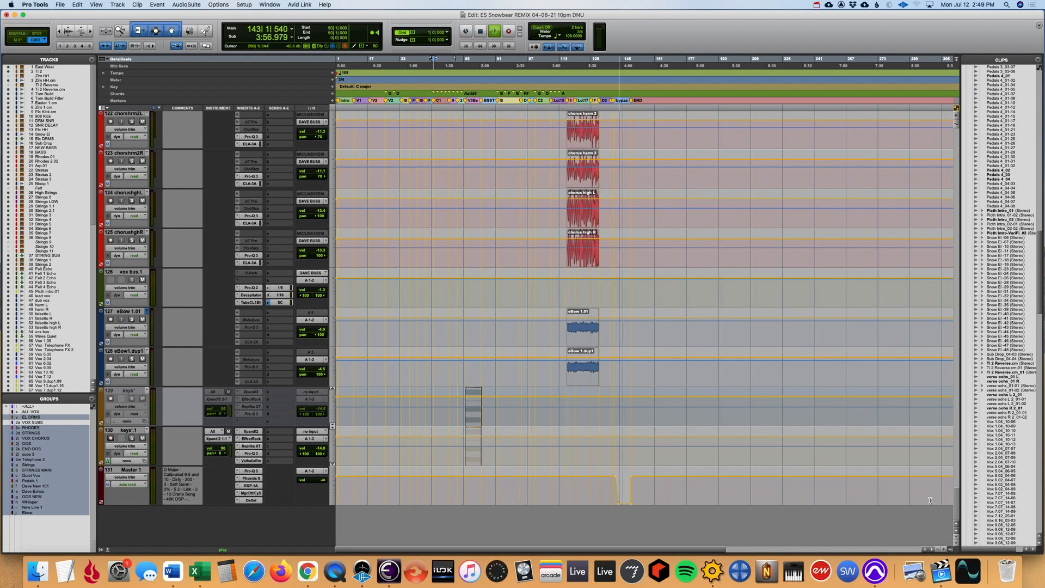
# - Save the session and bring the first tracks, starting with East West, back into view
pyautogui.press('super+s')
pyautogui.moveTo(958, 503); pyautogui.dragTo(951, 115)
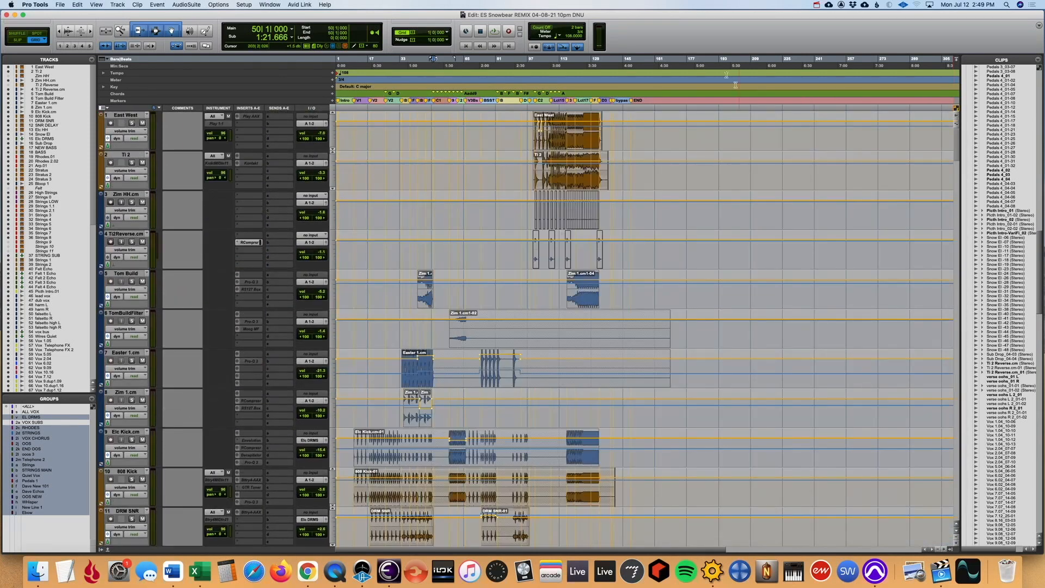